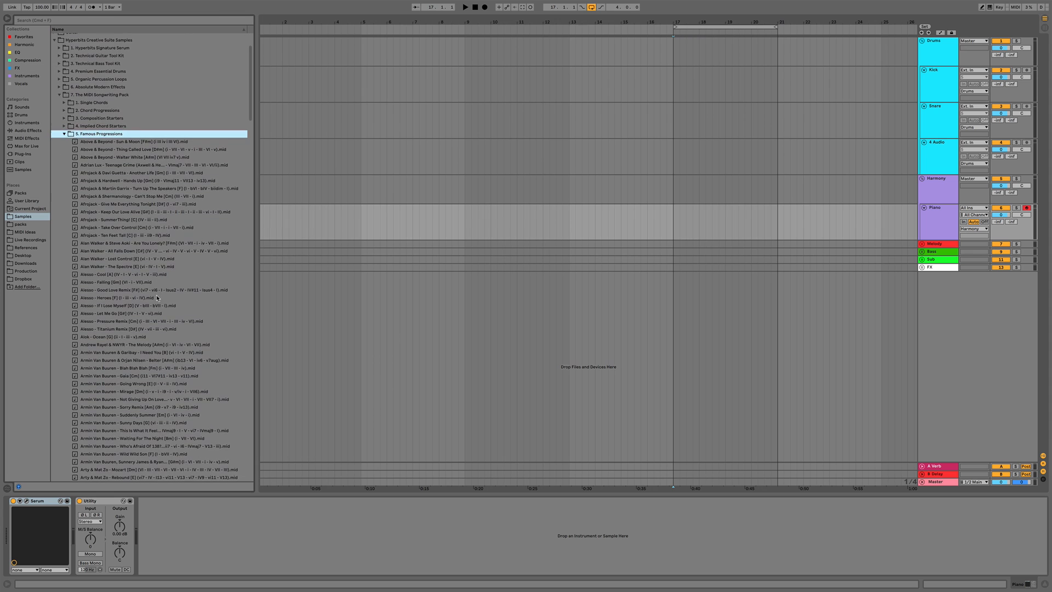
scroll(157, 297, "down", 20)
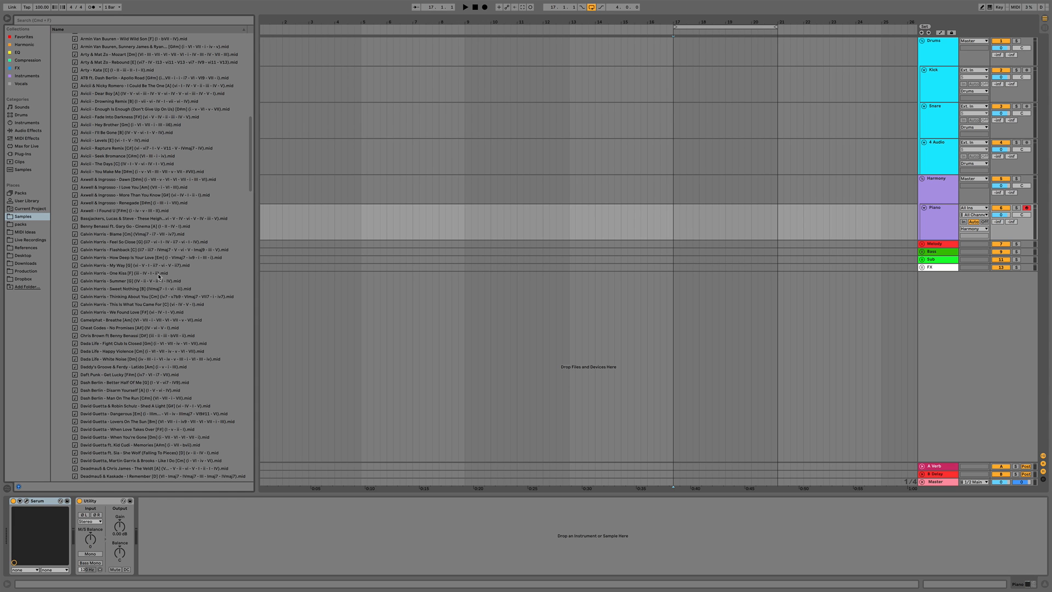
Browse and preview the chord progression MIDI files in the Famous Progressions folder
scroll(158, 279, "down", 8)
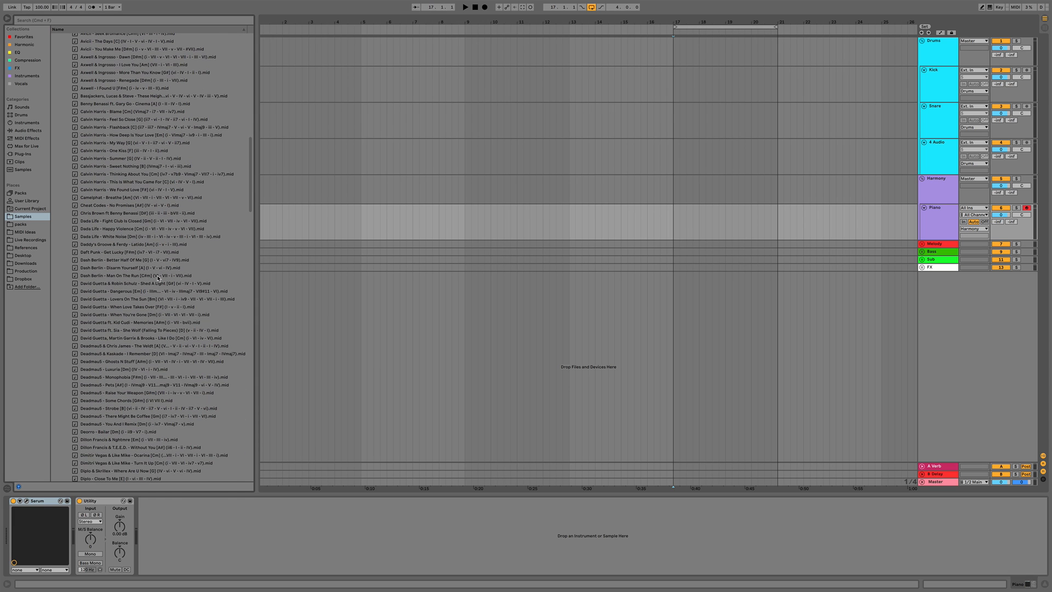
scroll(158, 278, "down", 15)
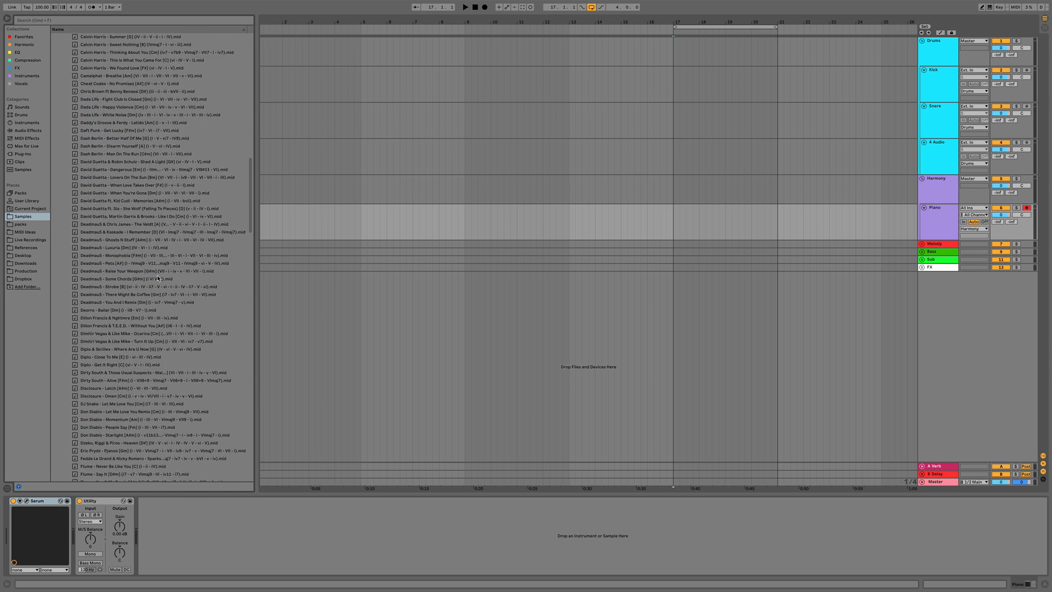
scroll(159, 278, "up", 5)
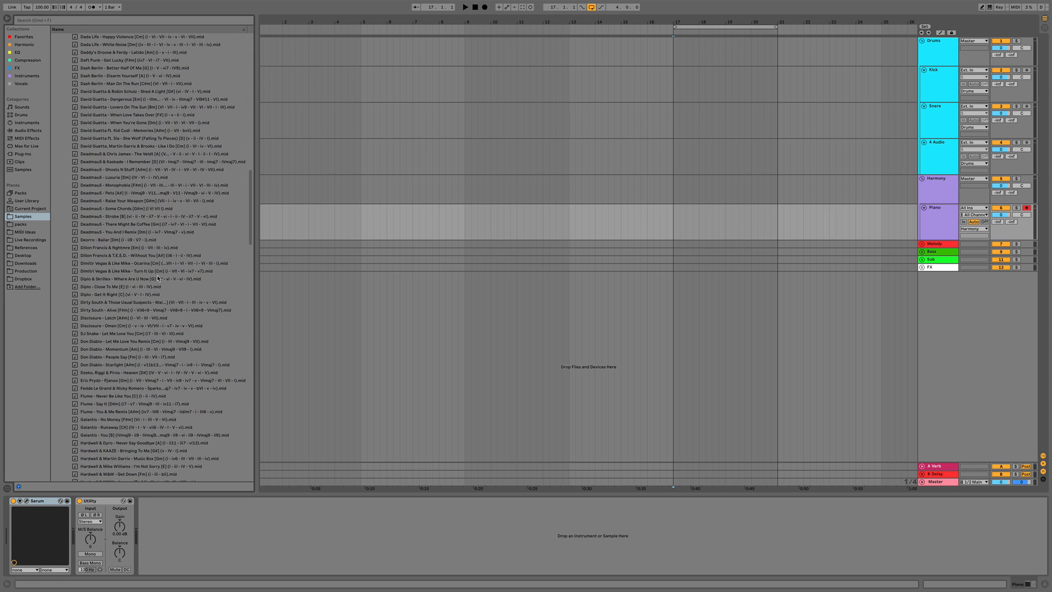
left_click(129, 195)
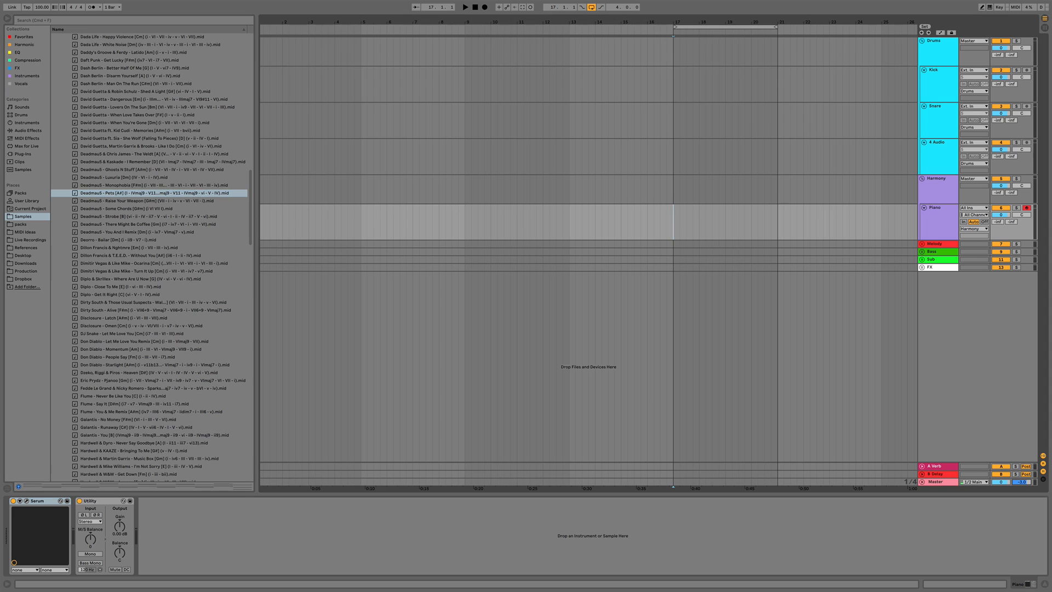
key("Down")
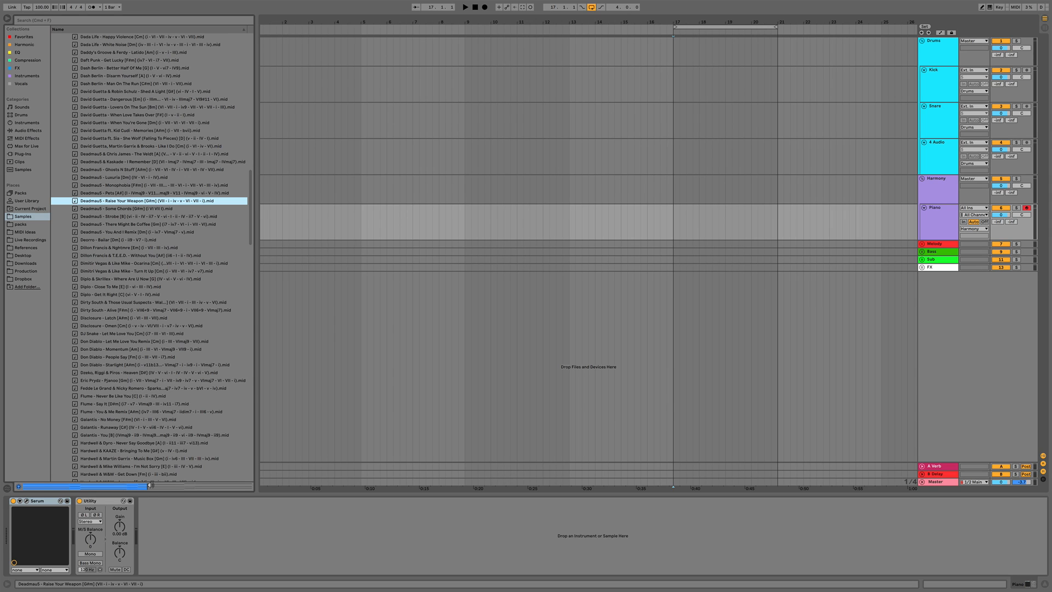
left_click(114, 241)
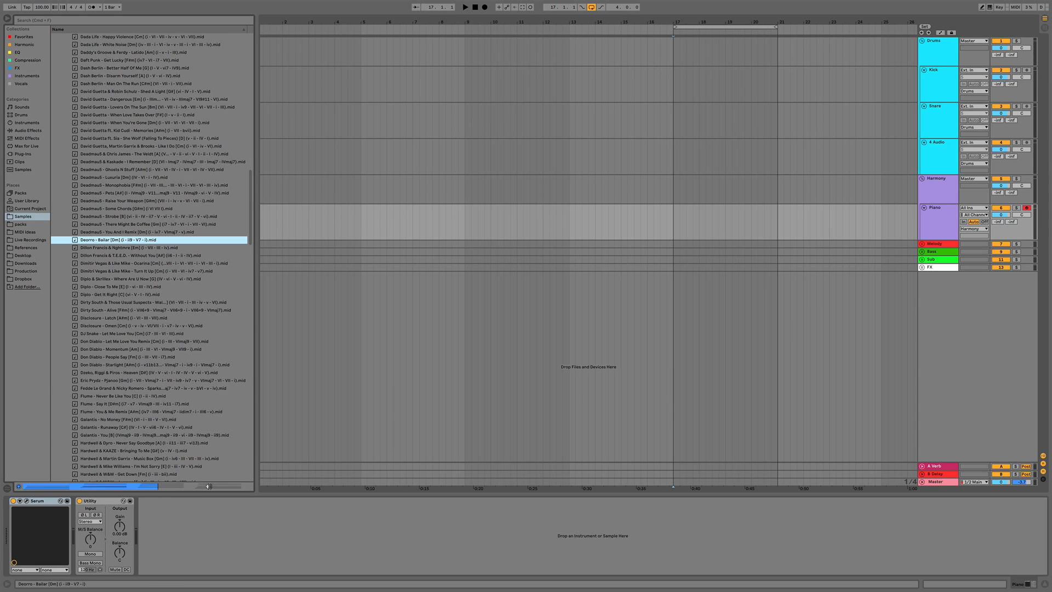
left_click(111, 342)
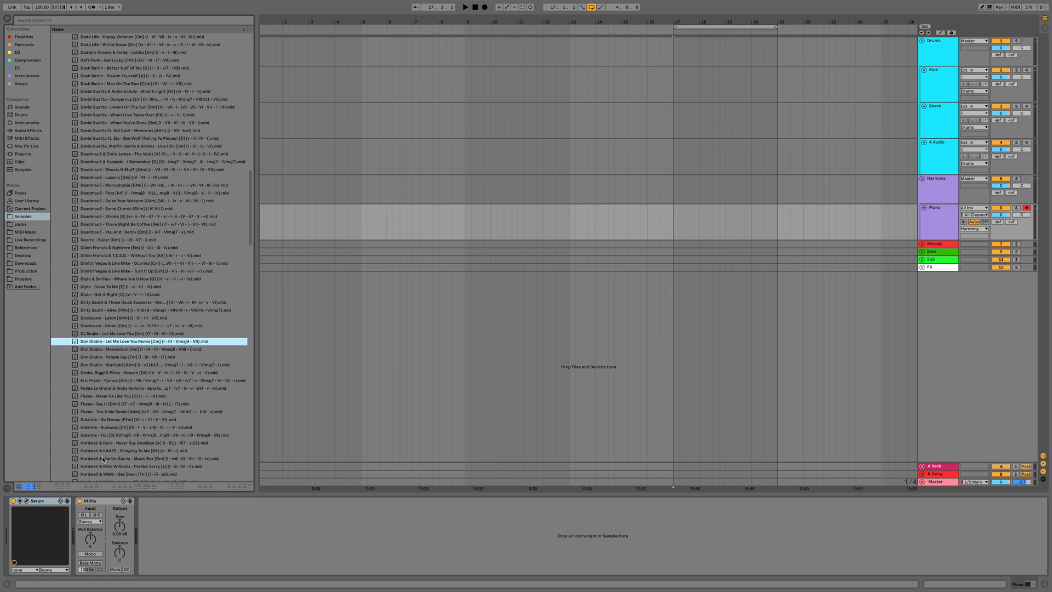
left_click(109, 396)
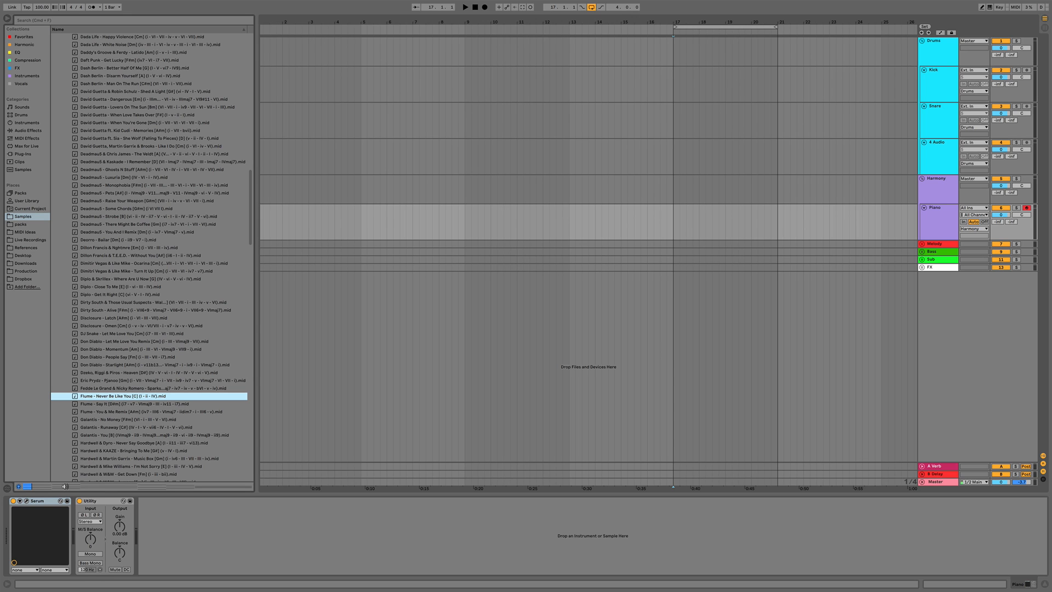
key("Down")
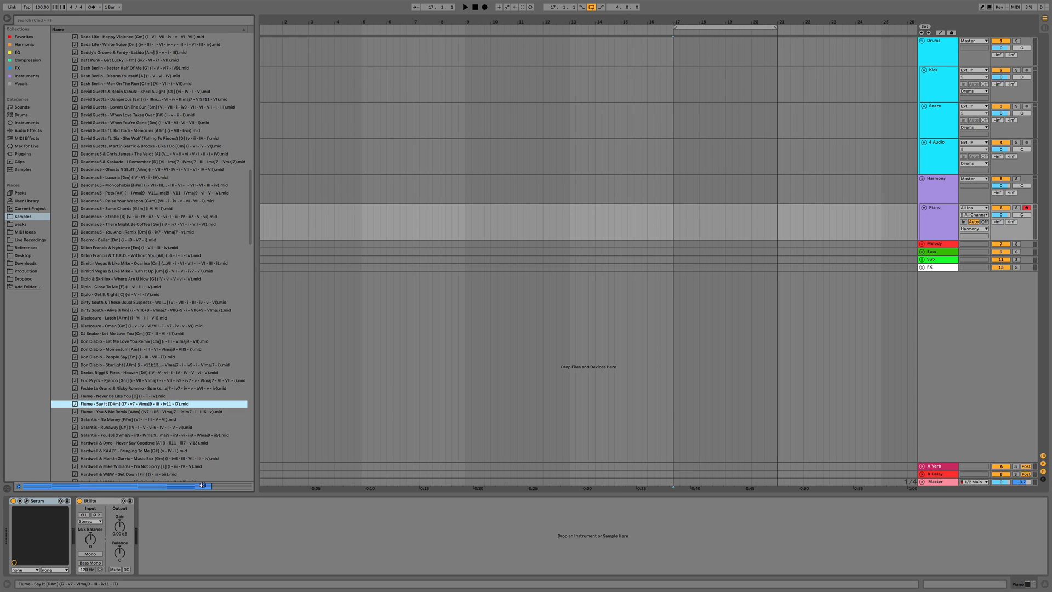
Place the Flume - Say It (Dmin) MIDI file on the Piano track starting at bar 9
key("Left")
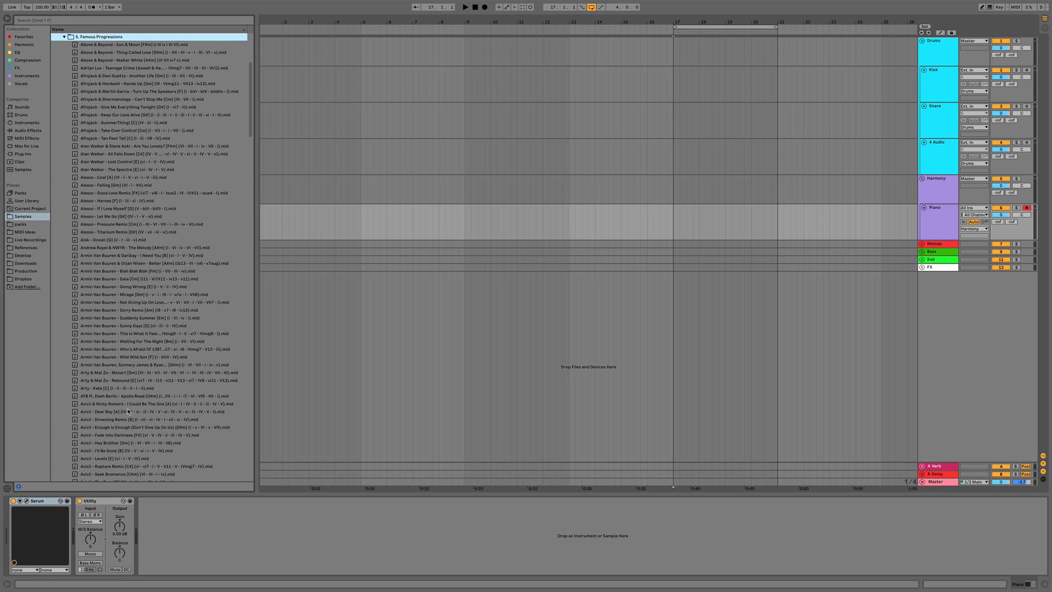
scroll(128, 411, "down", 20)
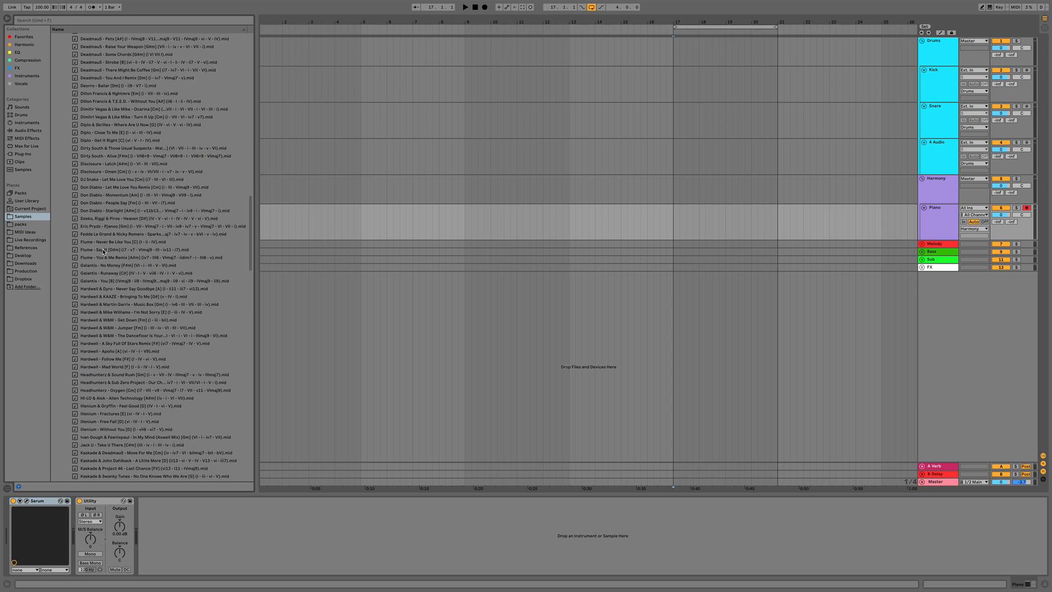
left_click_drag(103, 252, 463, 232)
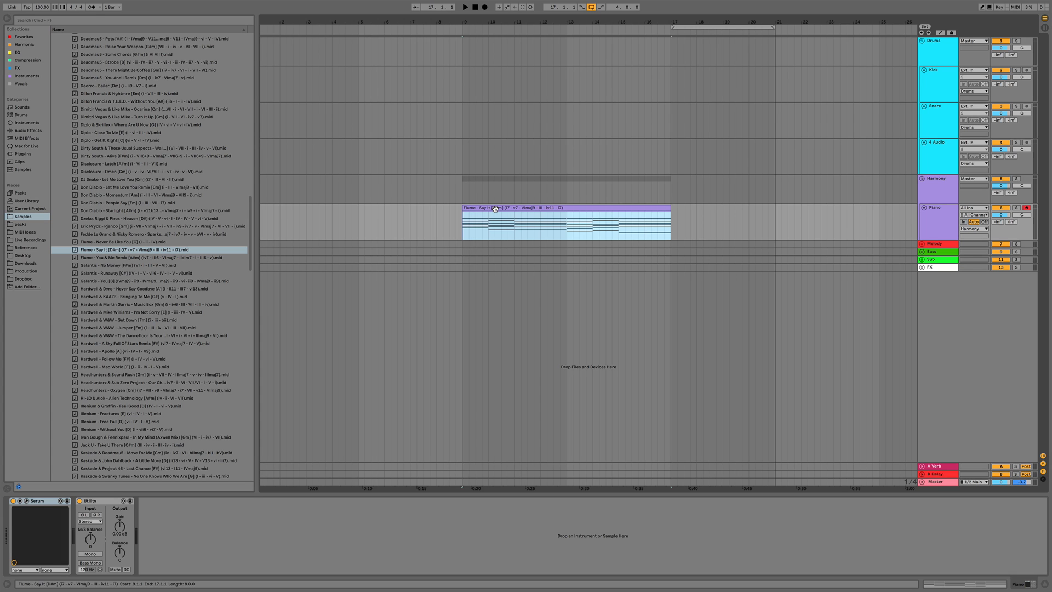
Inspect the new clip's notes in the MIDI editor
double_click(494, 208)
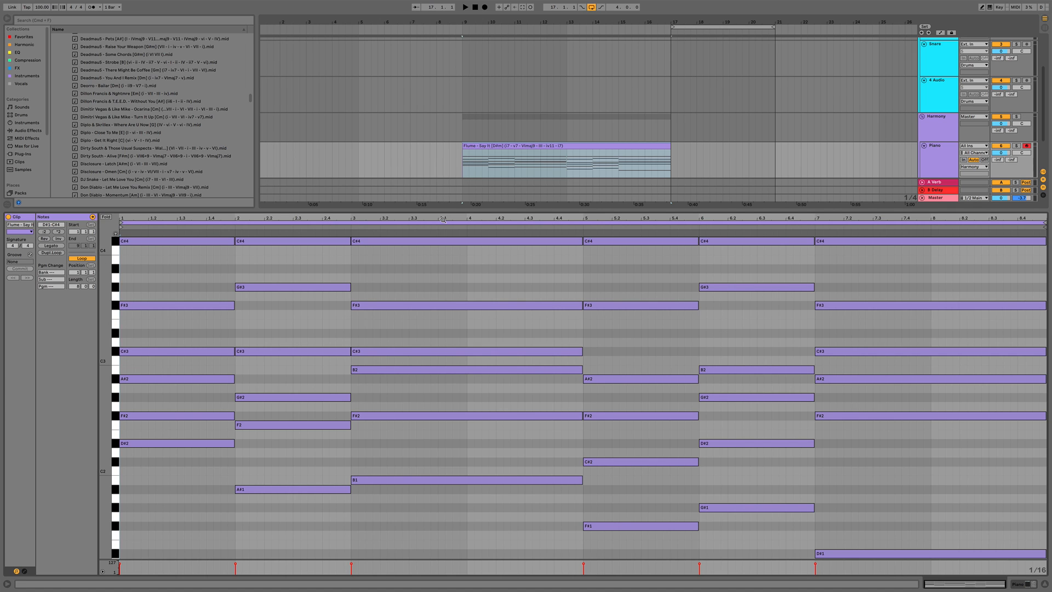
key("shift+Tab")
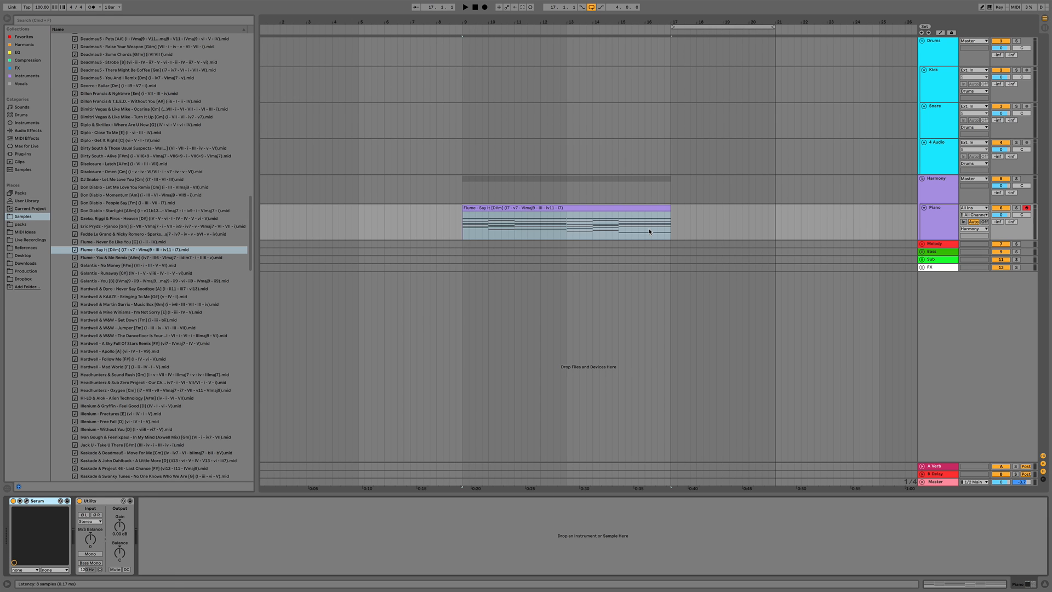
Load the HYPERBITS preset CHRD Come Here into the Piano track's Serum synth
key("alt+super+p")
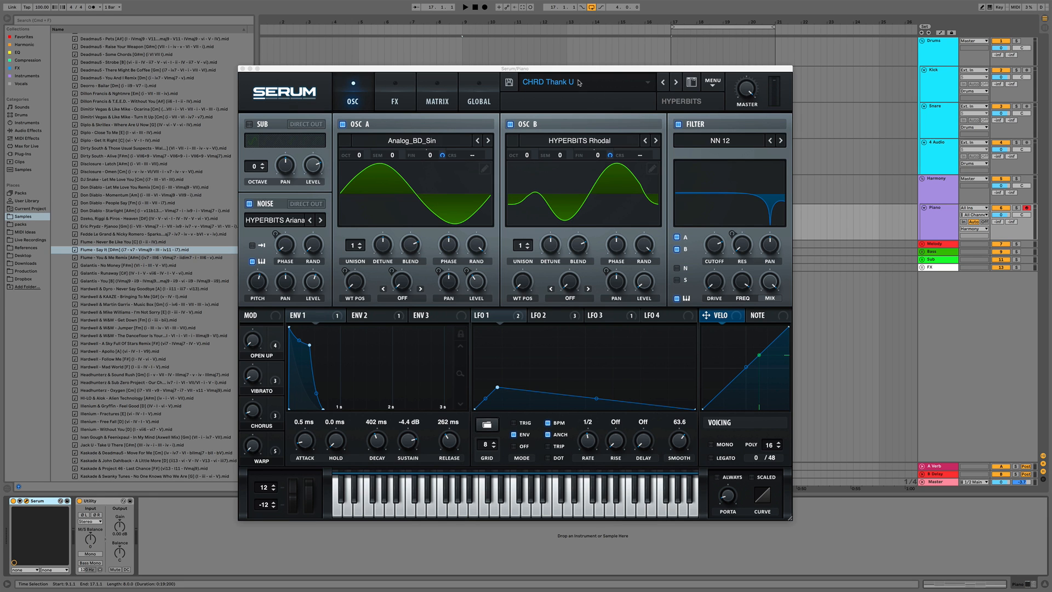
left_click(554, 83)
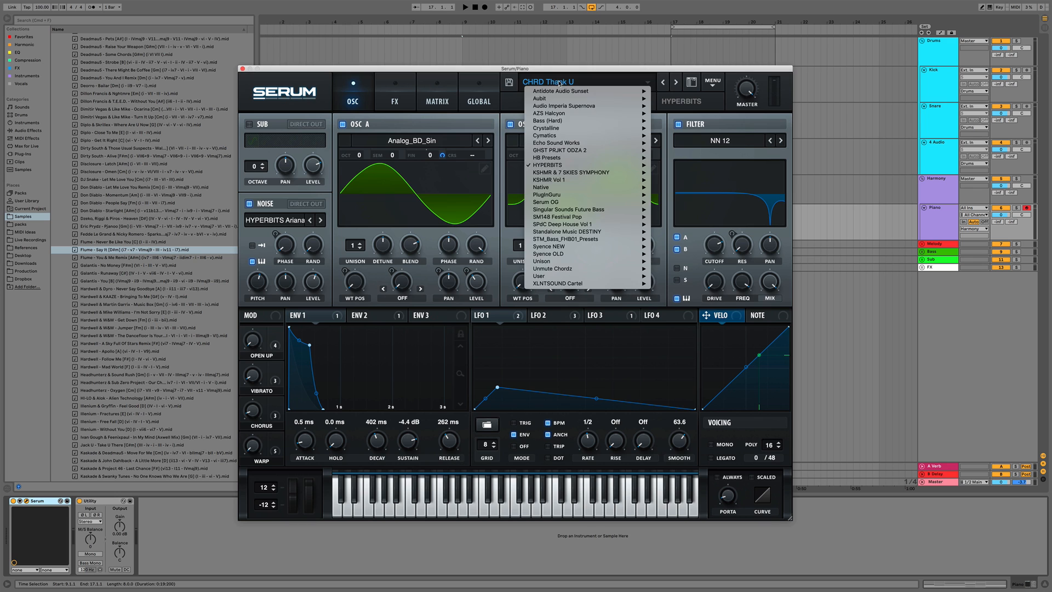
mouse_move(558, 158)
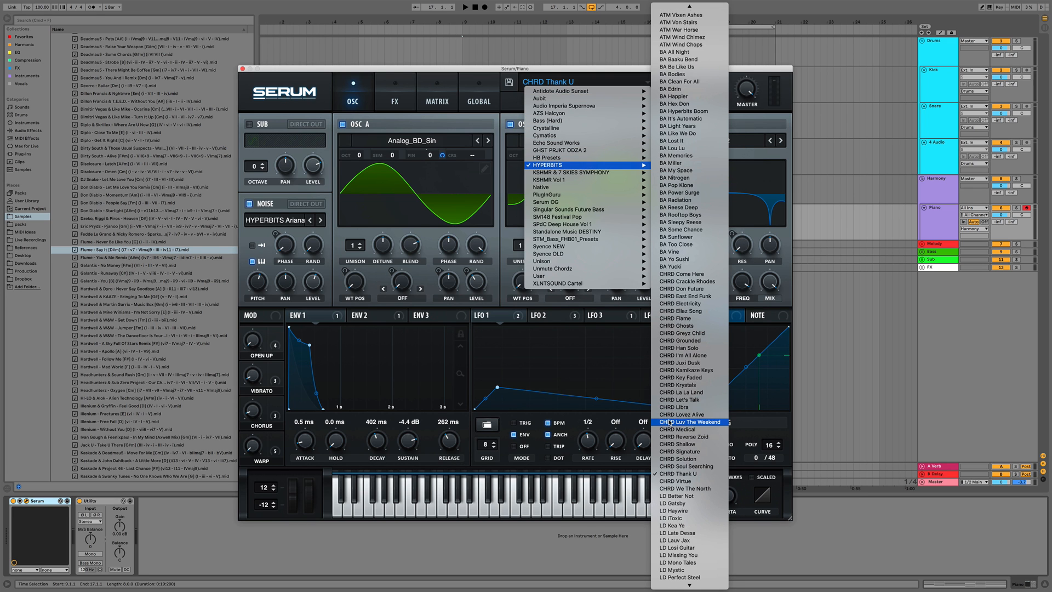
left_click(677, 274)
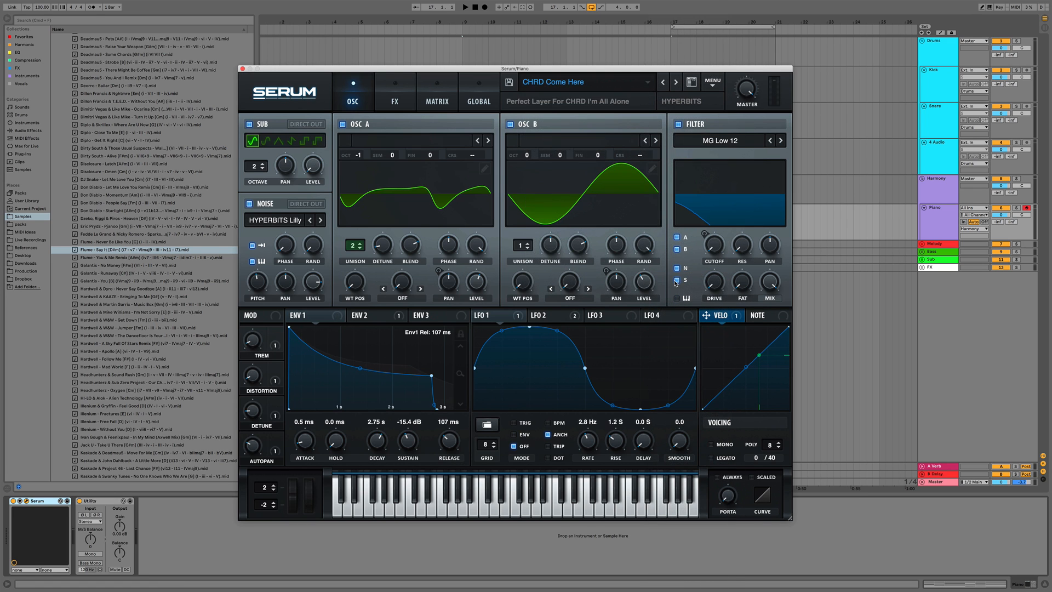
left_click(243, 69)
Start playback of the clip and lower the Piano track's volume
left_click(507, 207)
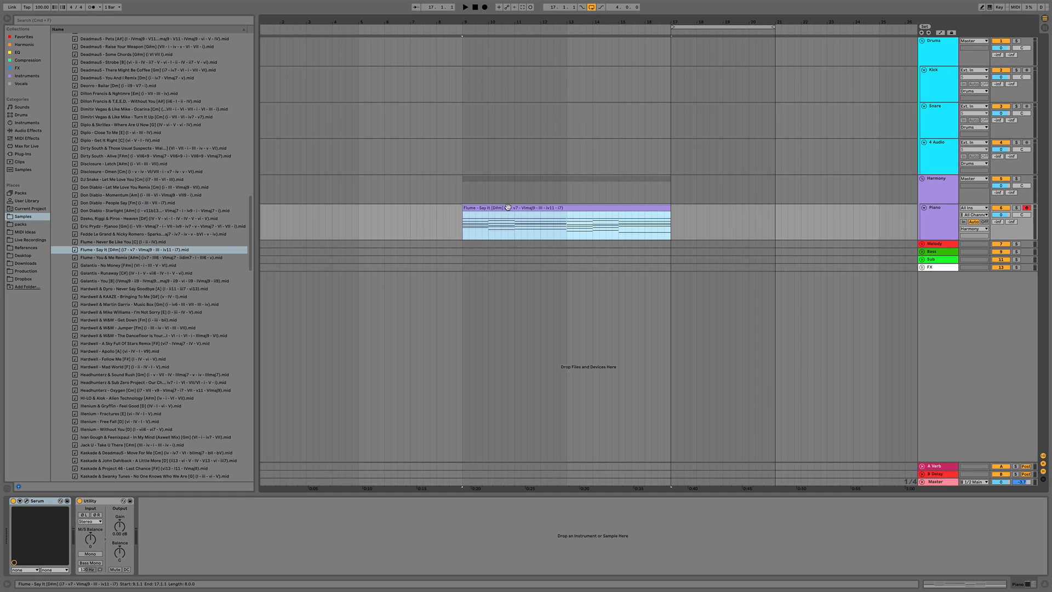
key("space")
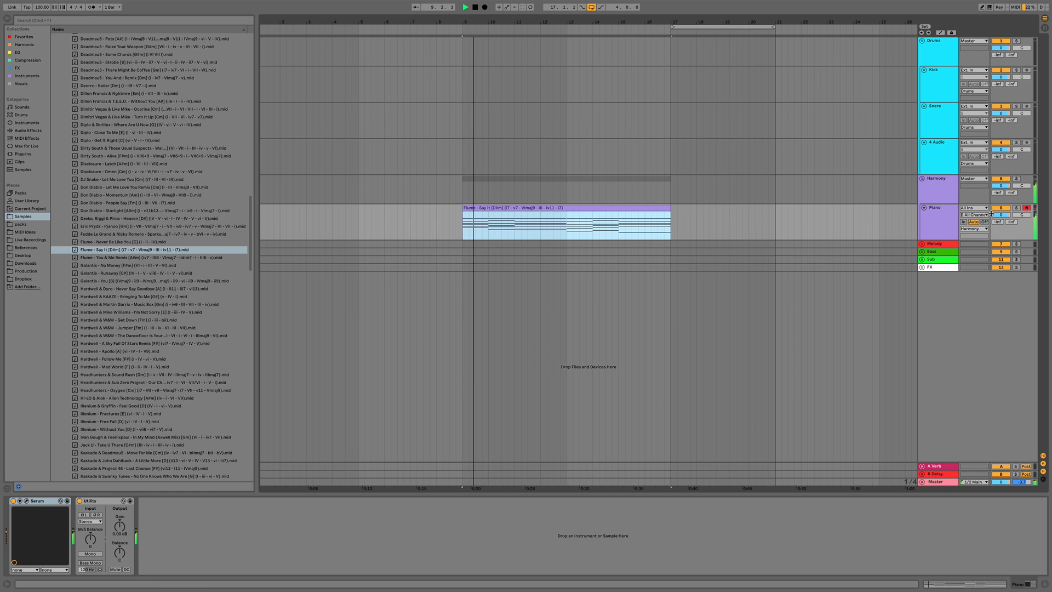
left_click_drag(1001, 215, 1001, 221)
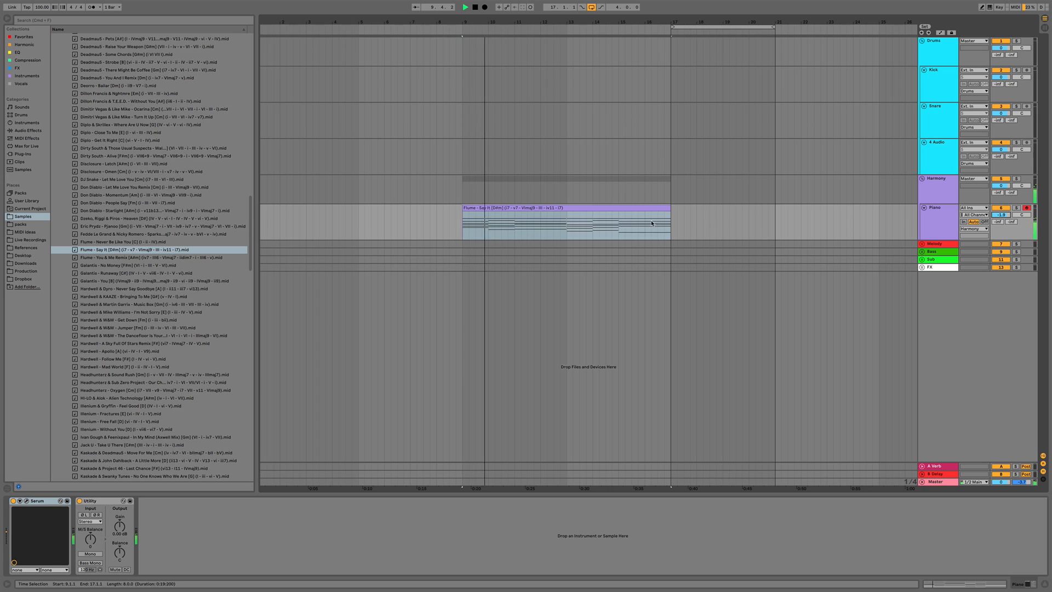
Open the clip in the MIDI editor and raise the song tempo to 107 BPM
double_click(536, 208)
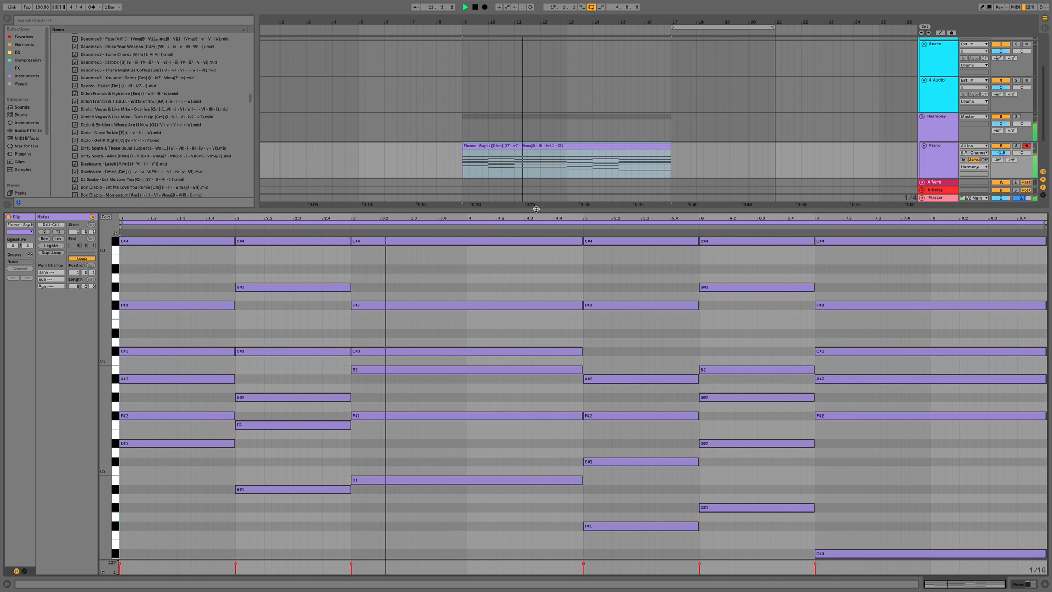
left_click(183, 469)
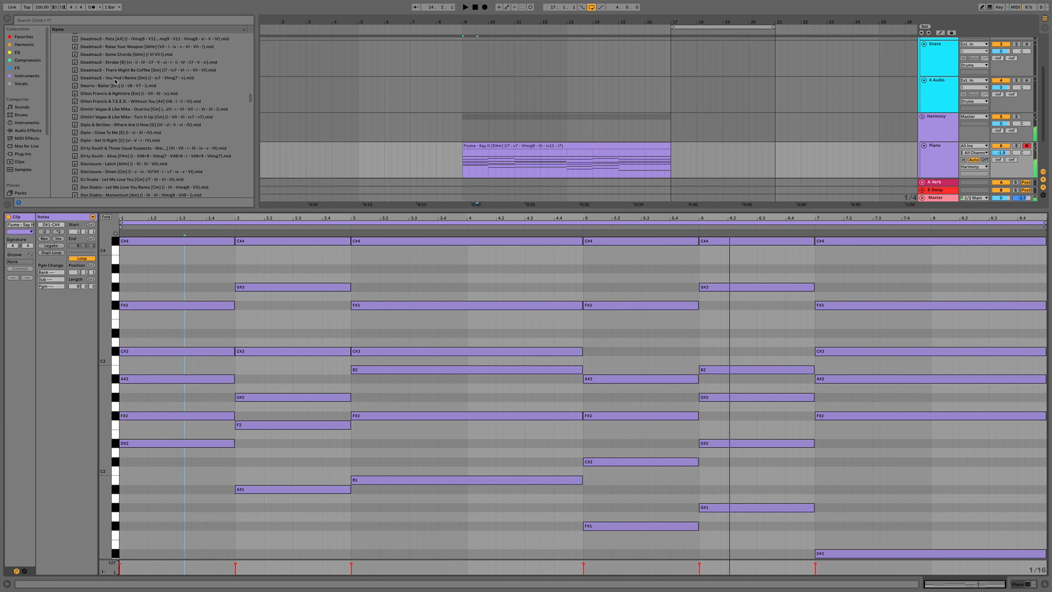
left_click_drag(44, 9, 43, 3)
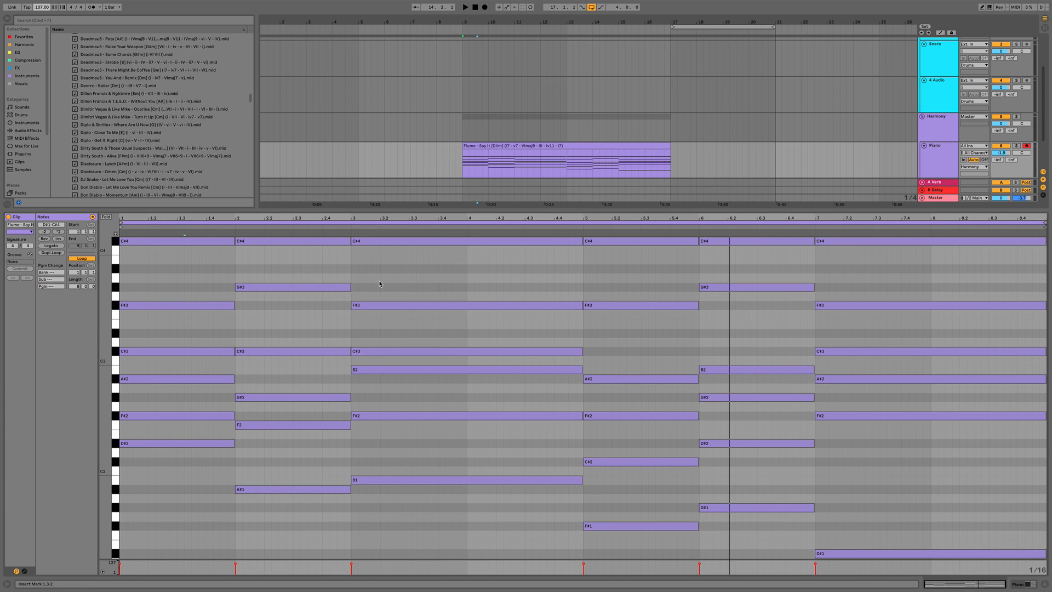
Transpose all of the clip's notes up one semitone
left_click(305, 322)
key("super+a")
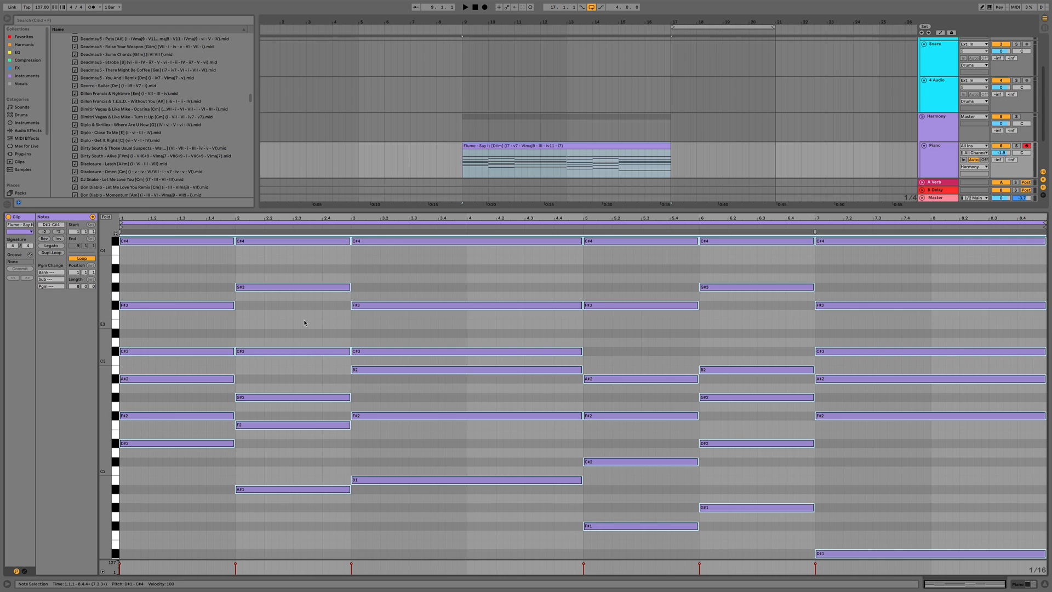
key("Up")
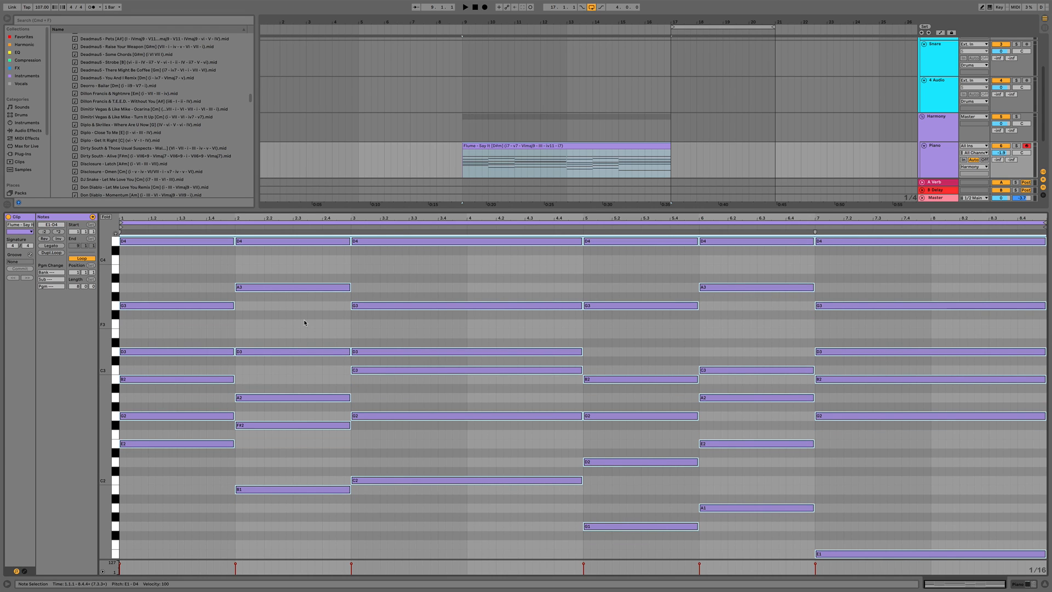
Enable the metronome and set the arrangement loop to the clip's range
key("space")
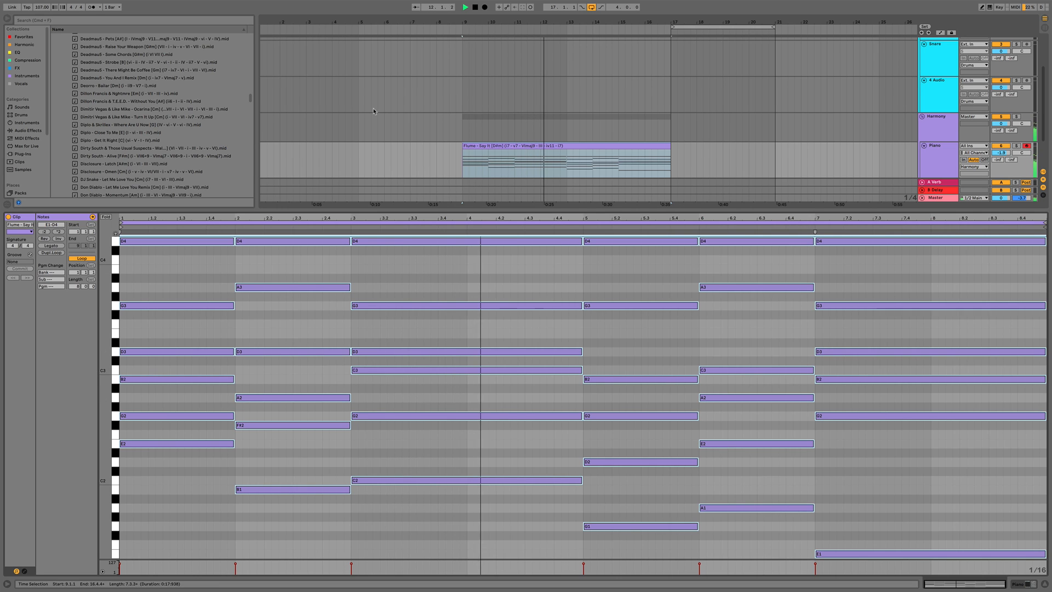
left_click(92, 7)
left_click(527, 145)
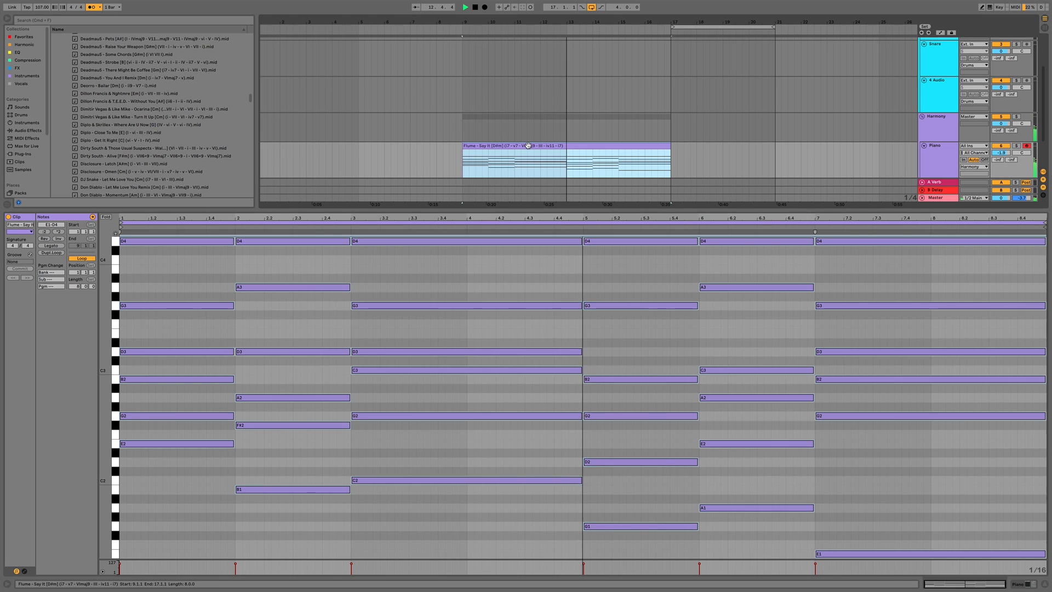
key("super+l")
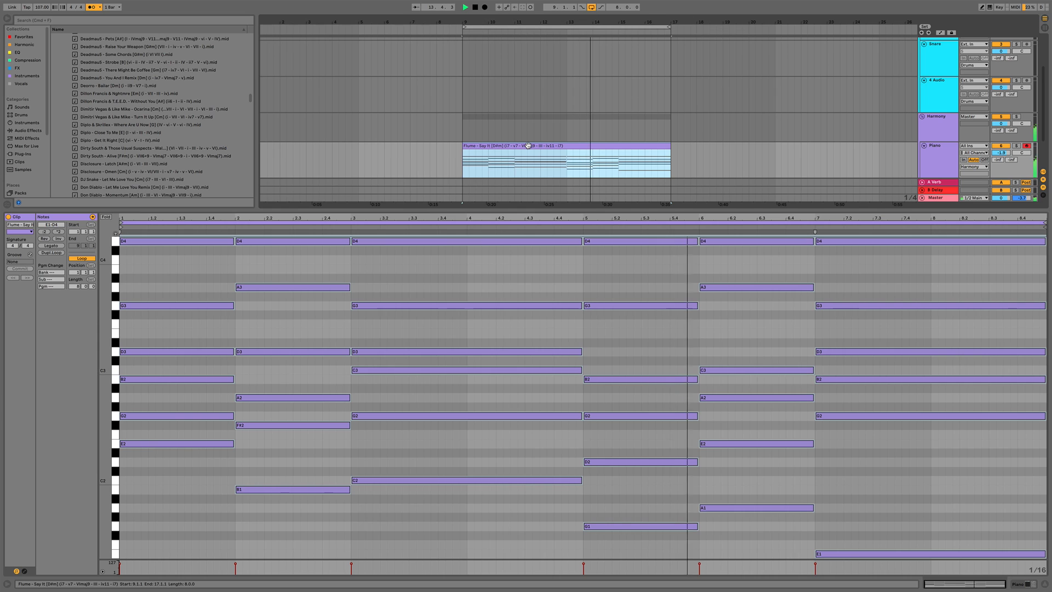
Play back the looped progression and hide the clip detail view
left_click(538, 262)
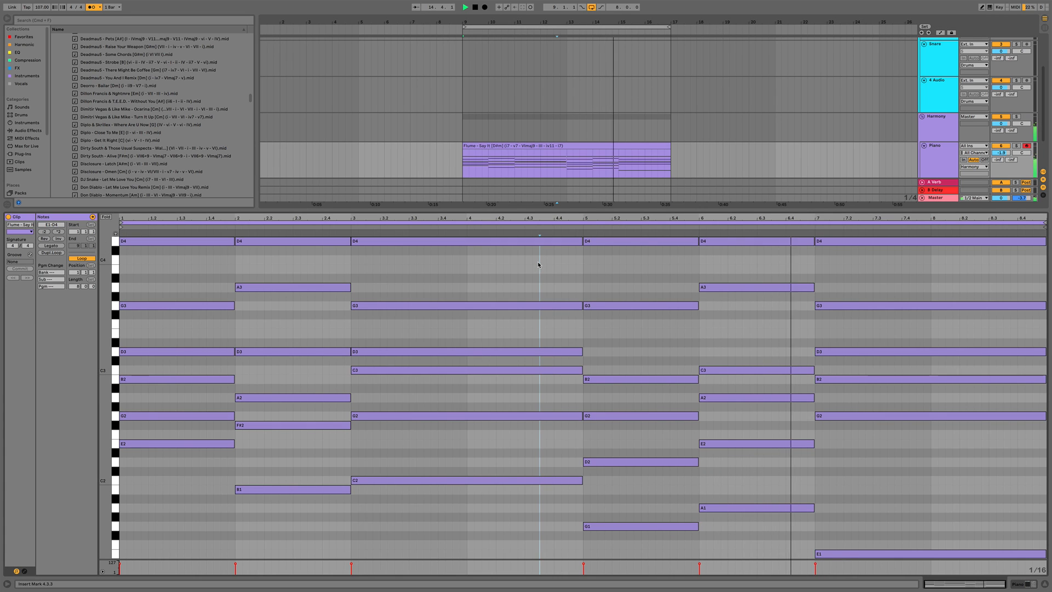
key("space")
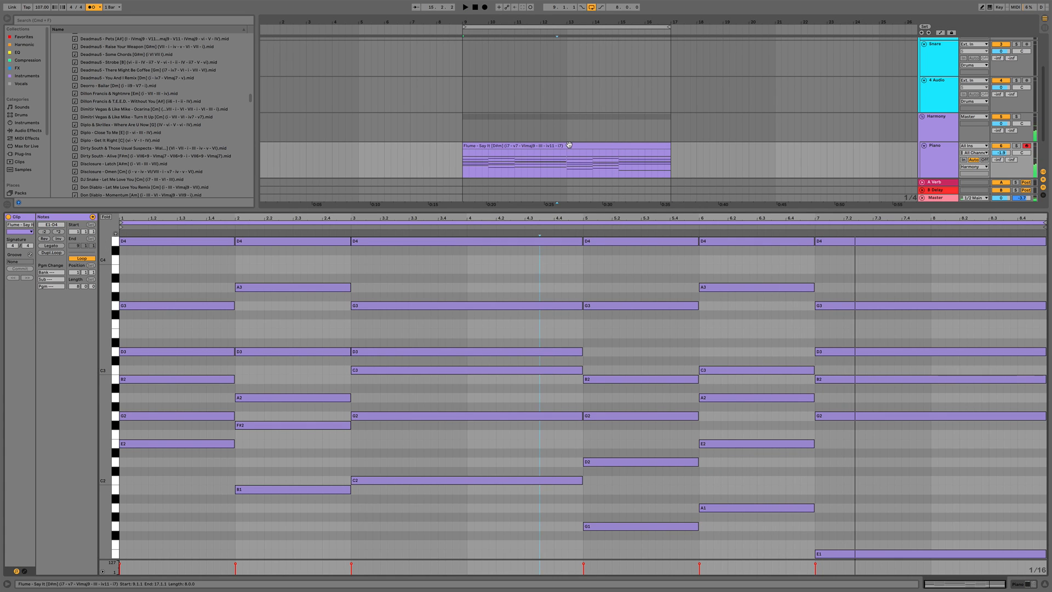
left_click(568, 145)
key("super+alt+l")
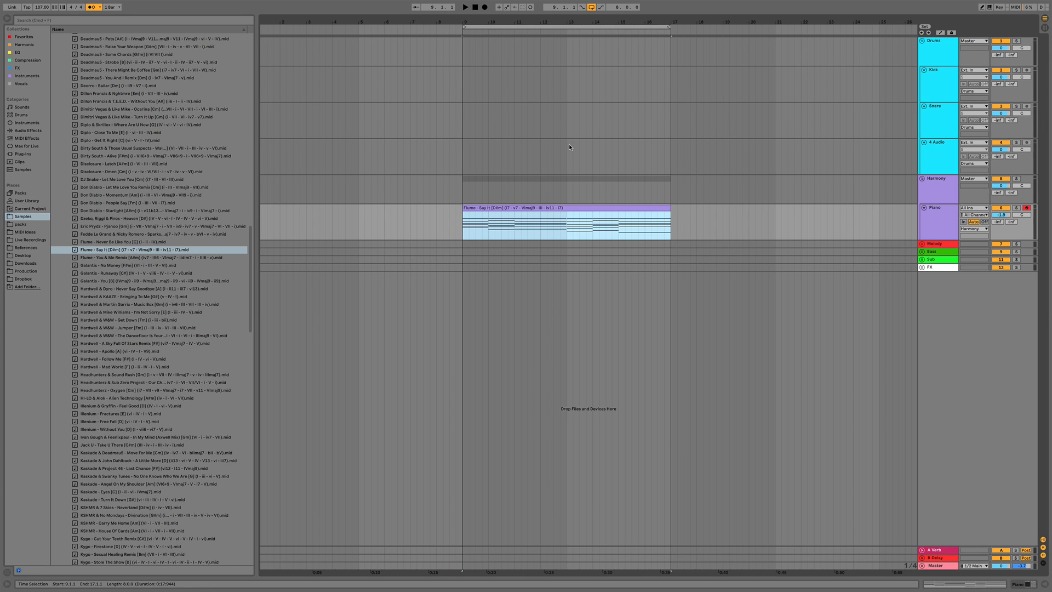
Collapse the Famous Progressions folder in the browser
left_click(145, 189)
scroll(145, 189, "up", 20)
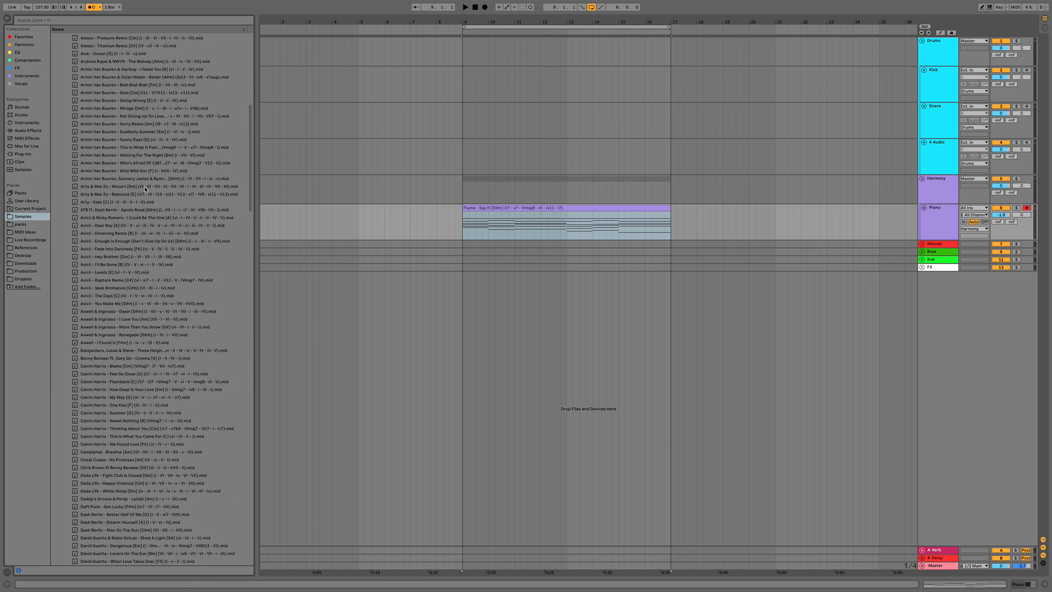
left_click(66, 194)
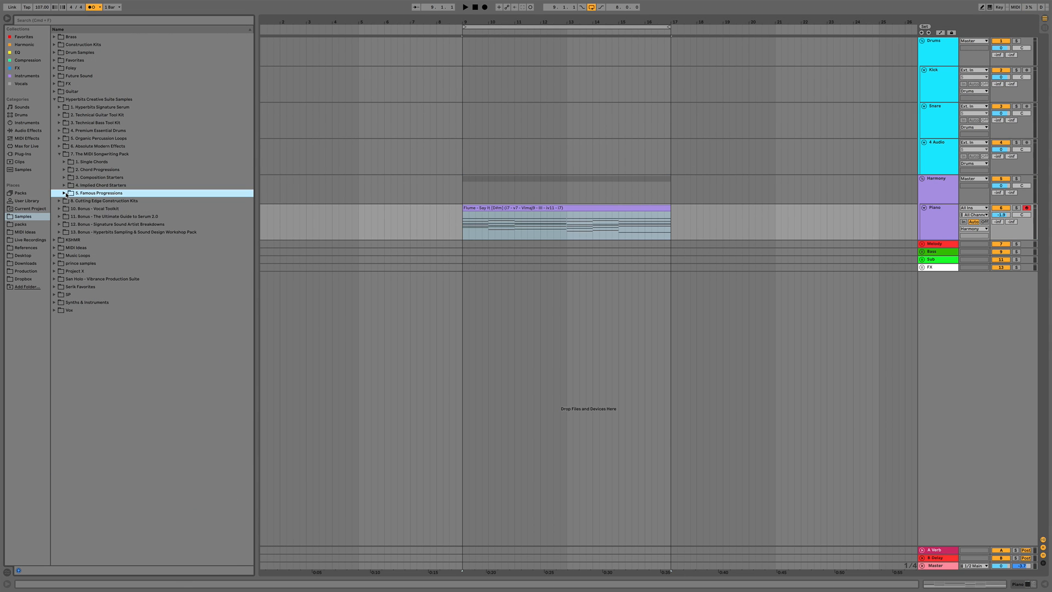
Collapse The MIDI Songwriting Pack folder, select the progression clip and open the Piano track's Serum instrument window
left_click(59, 154)
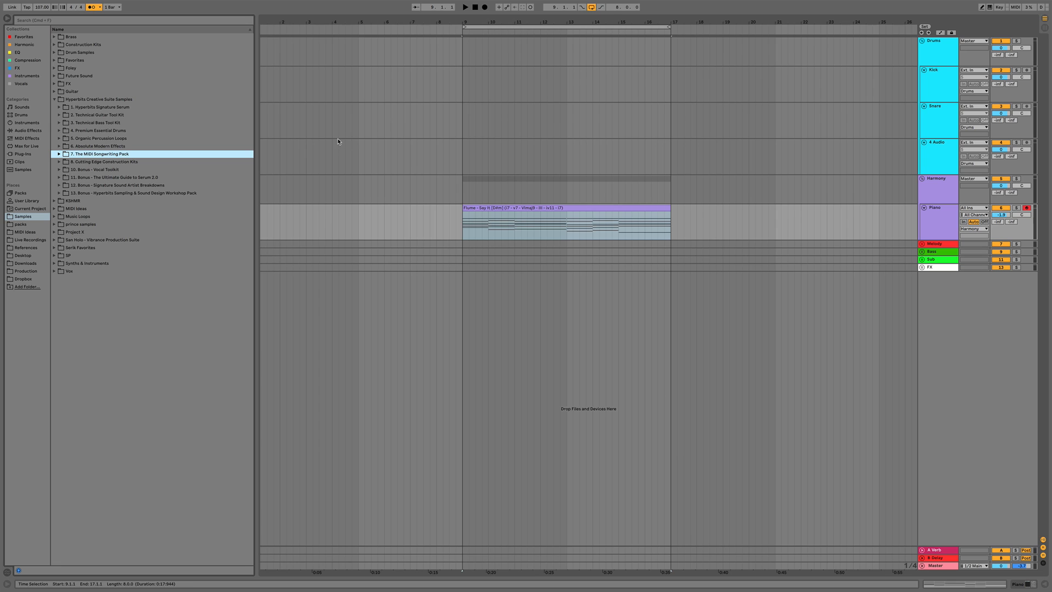
left_click(457, 123)
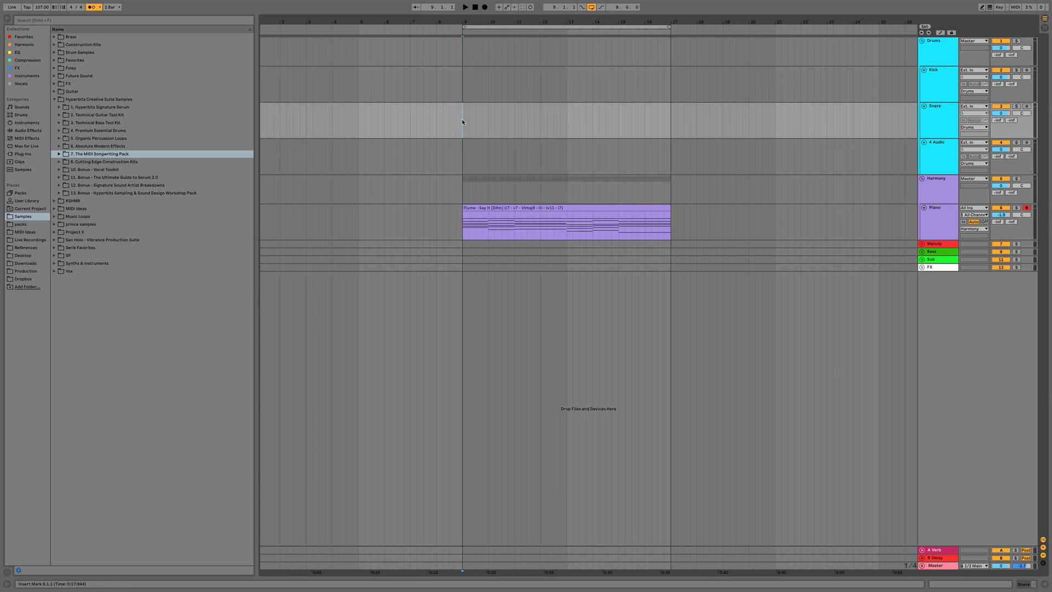
left_click(514, 208)
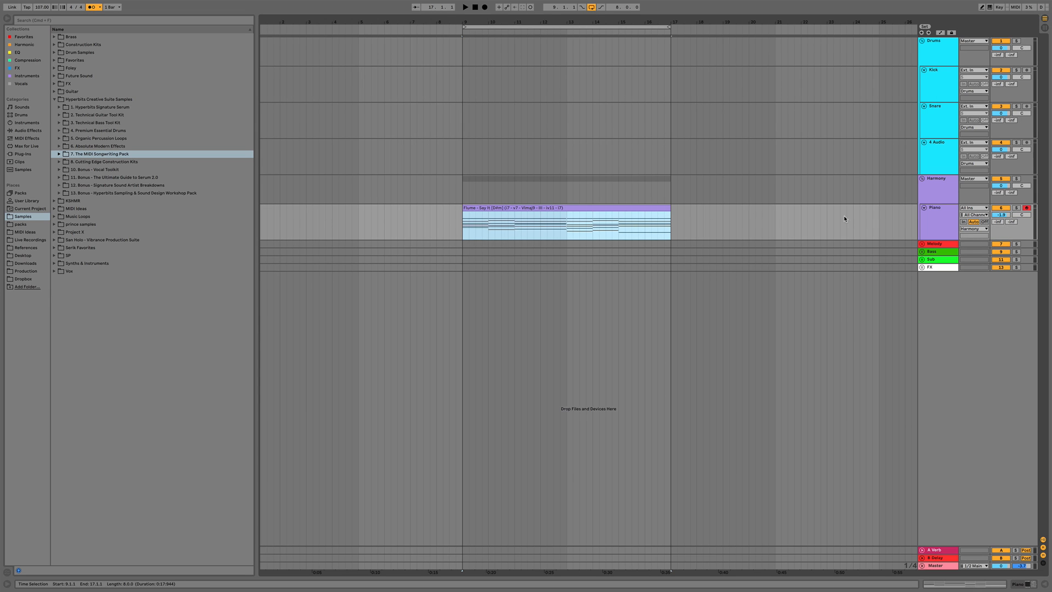
double_click(932, 219)
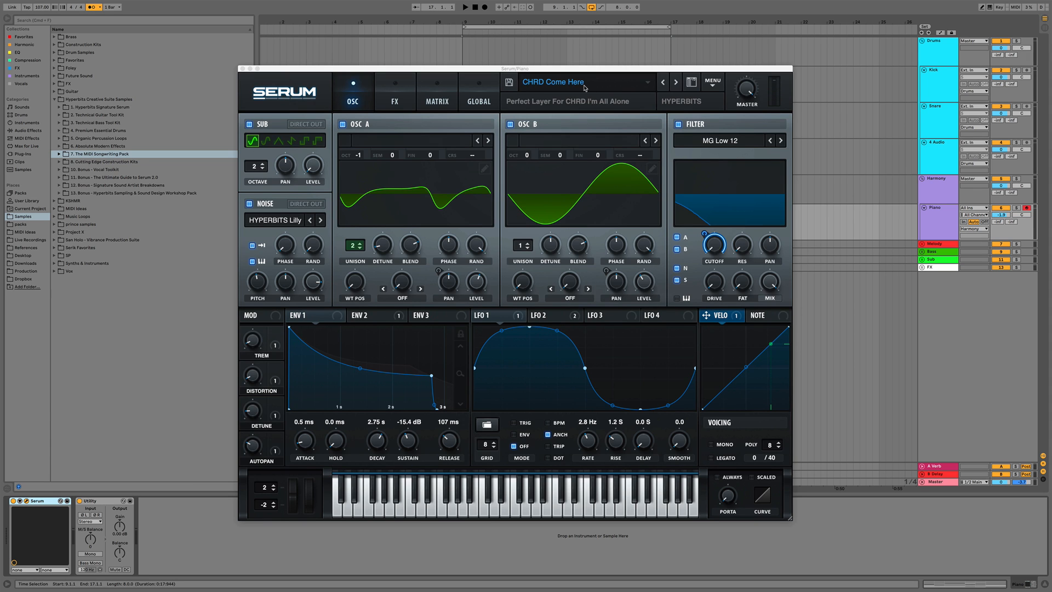
Load the CHRD Crackle Rhodes preset from the HYPERBITS bank and start playback of the progression
left_click(582, 83)
mouse_move(568, 165)
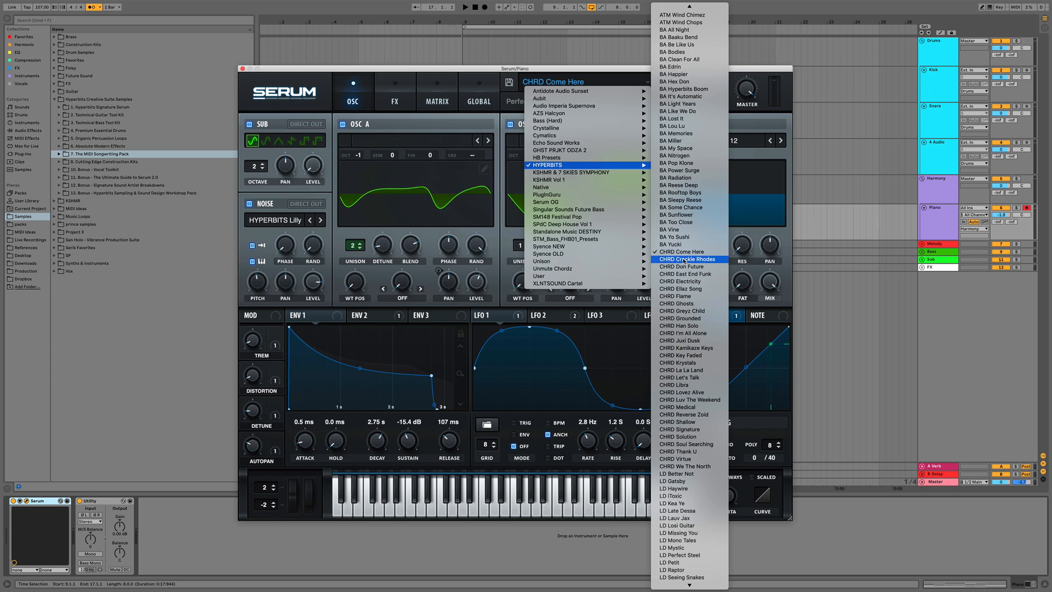
scroll(692, 259, "down", 3)
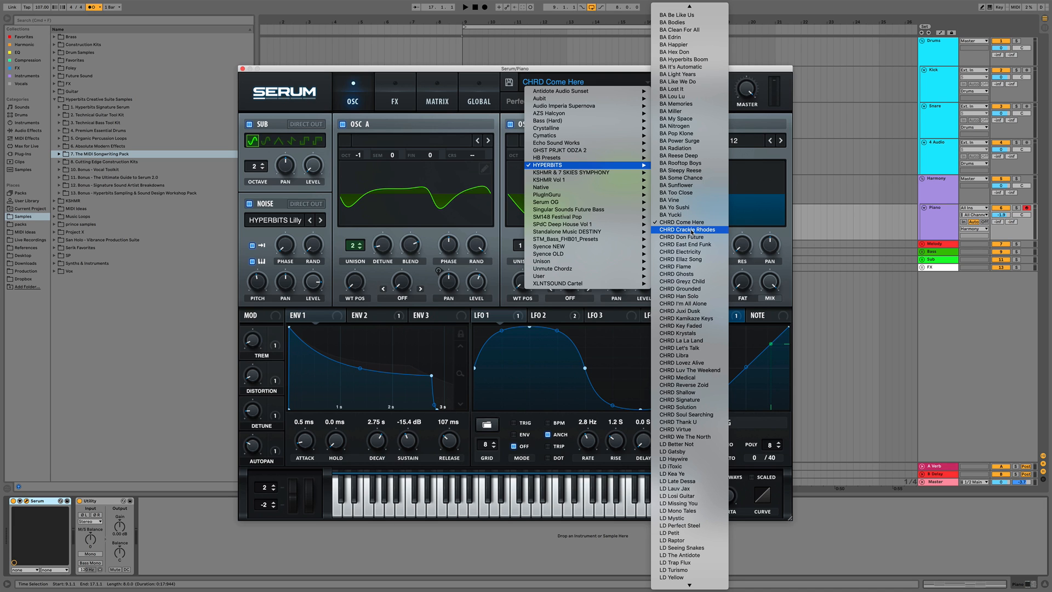
key("space")
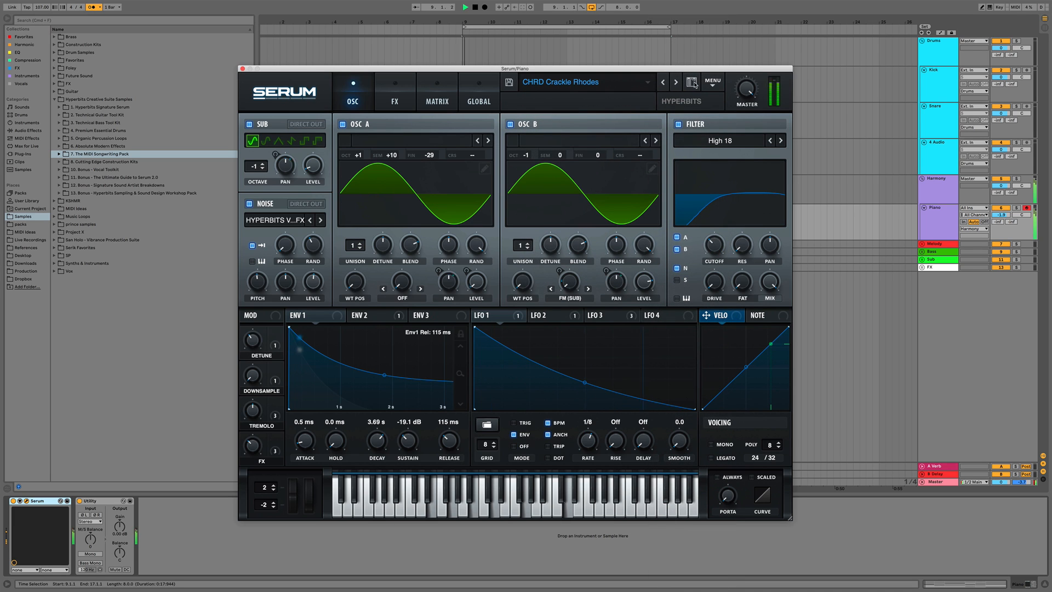
Step through the following CHRD presets during playback up to CHRD Han Solo and stop playback
left_click(676, 83)
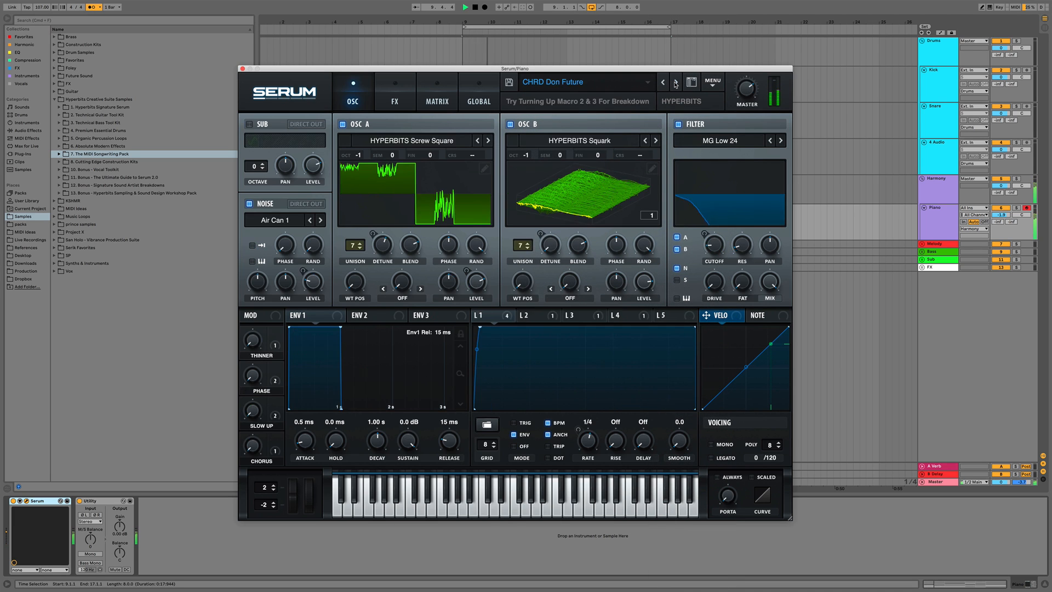
left_click(676, 83)
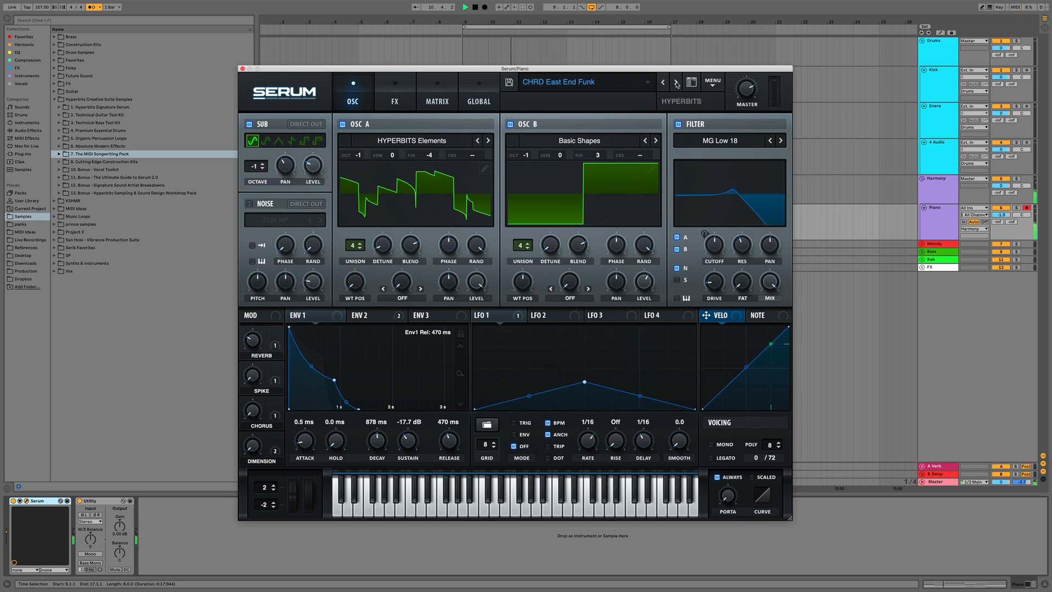
left_click(676, 83)
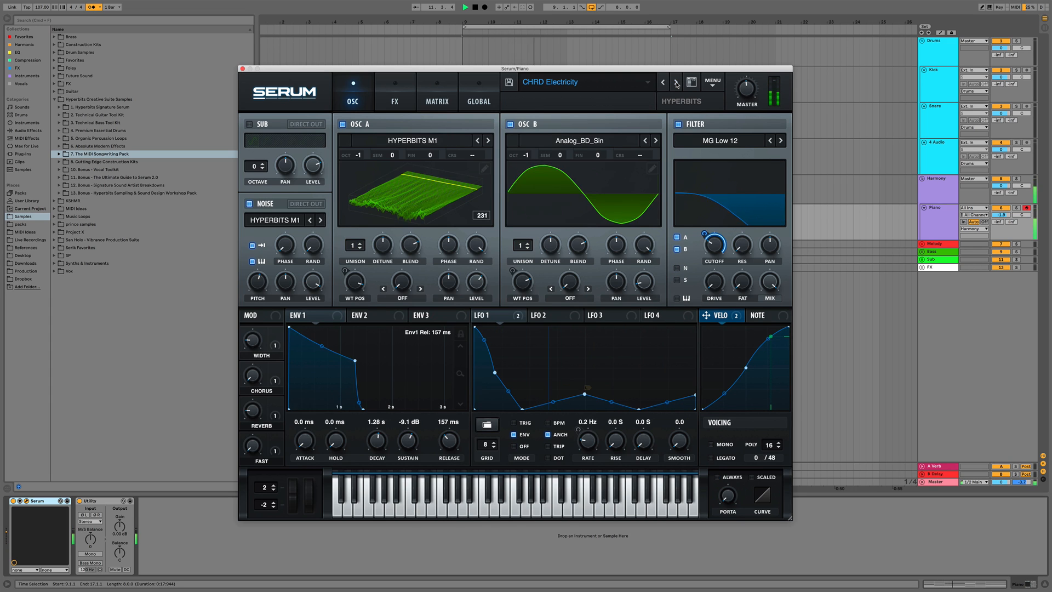
left_click(677, 83)
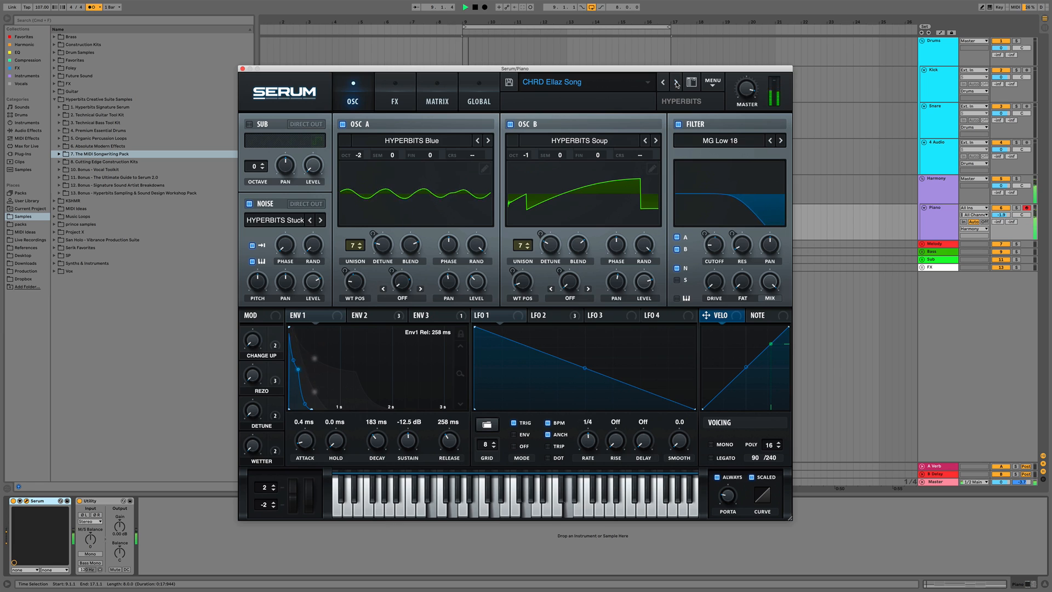
left_click(677, 83)
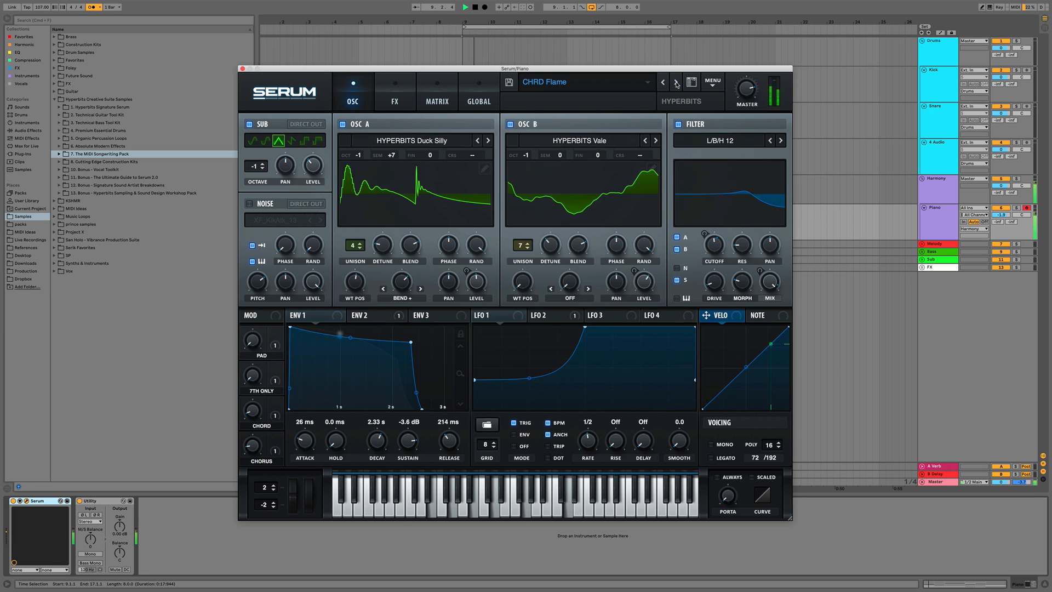
left_click(677, 83)
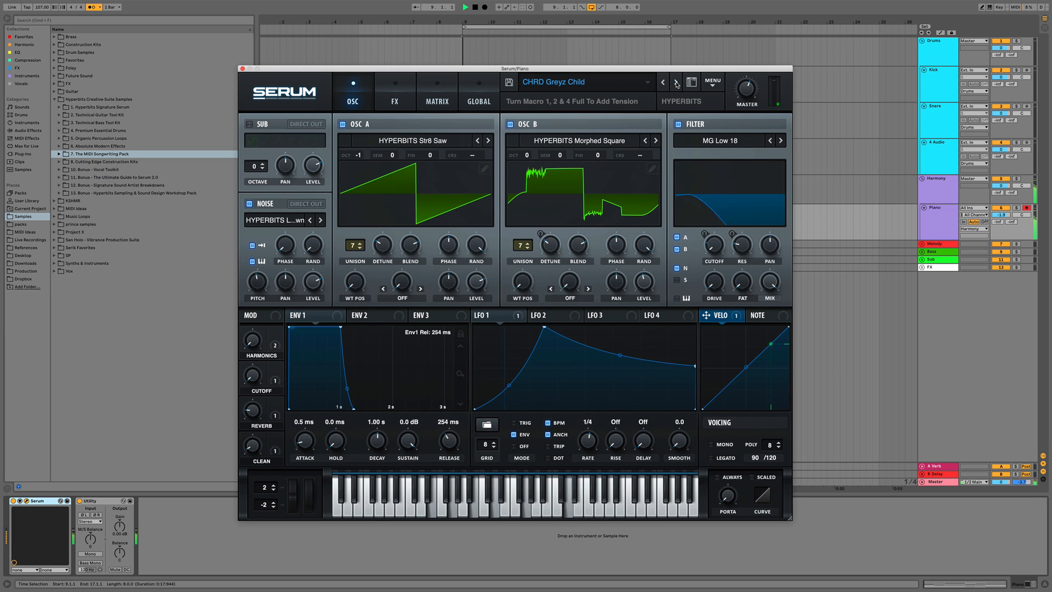
left_click(676, 83)
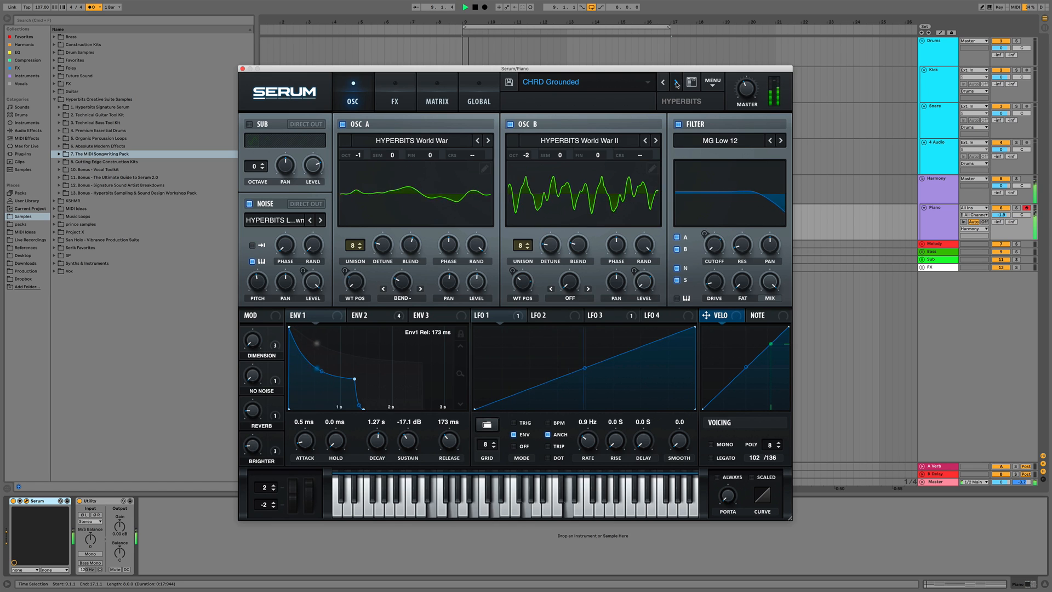
left_click(676, 84)
key("space")
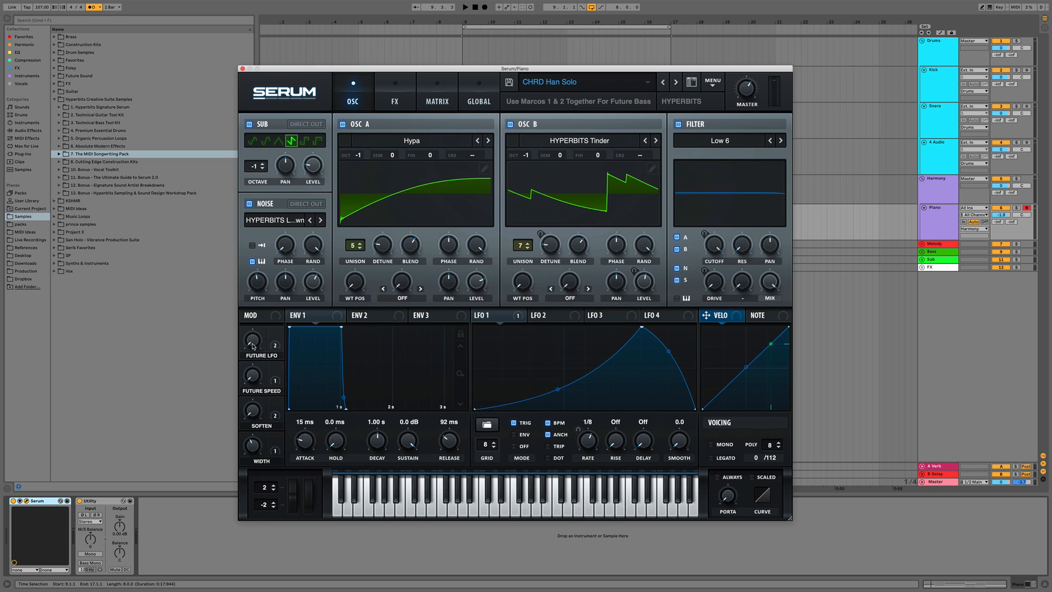
Reshape the LFO 1 curve so its peak sits near the start with a long decay, auditioning the result
key("space")
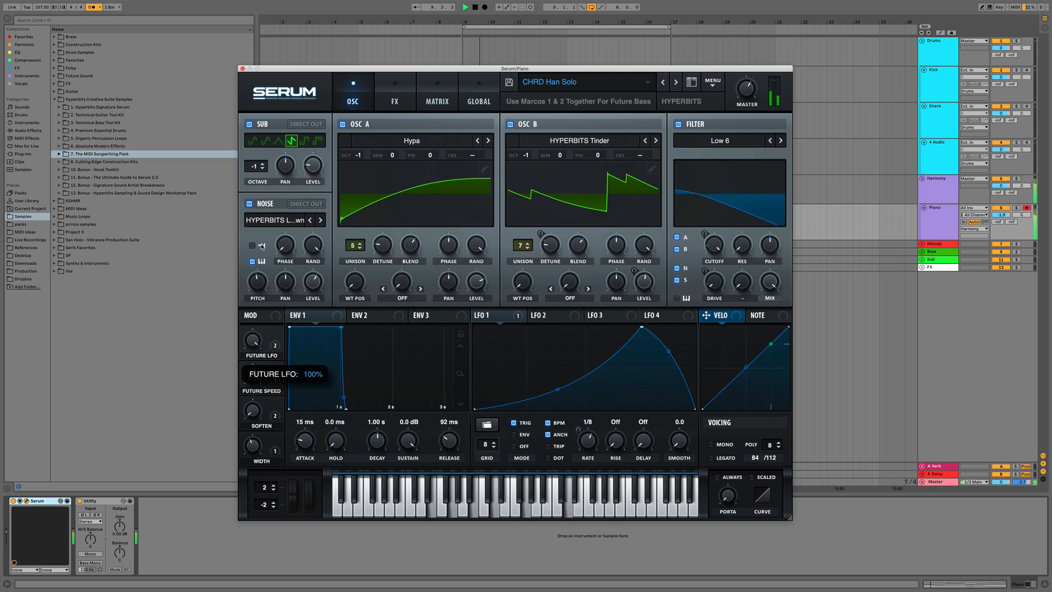
key("space")
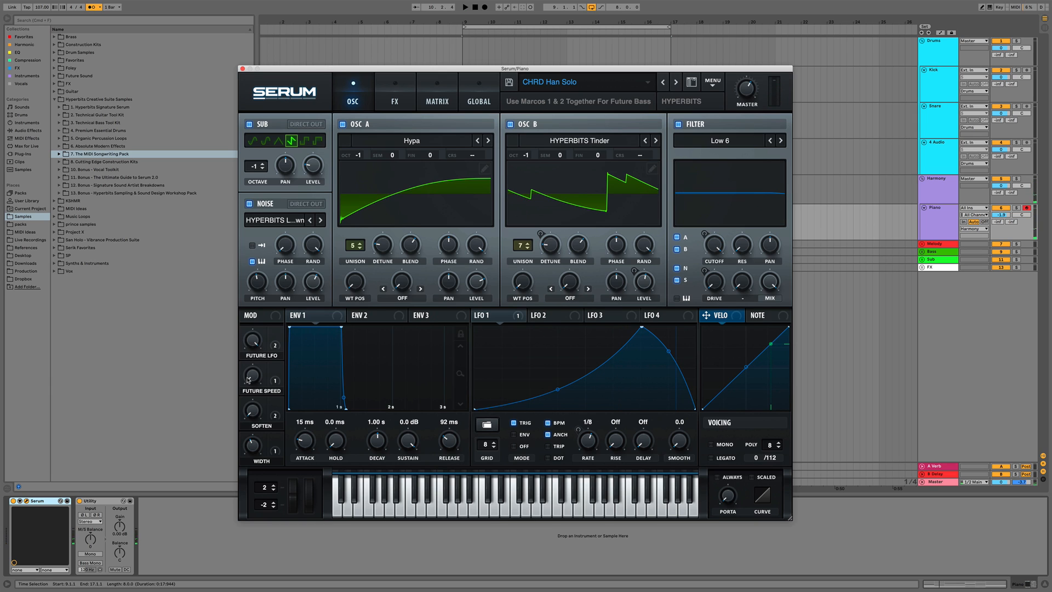
mouse_move(254, 378)
left_click_drag(642, 328, 502, 327)
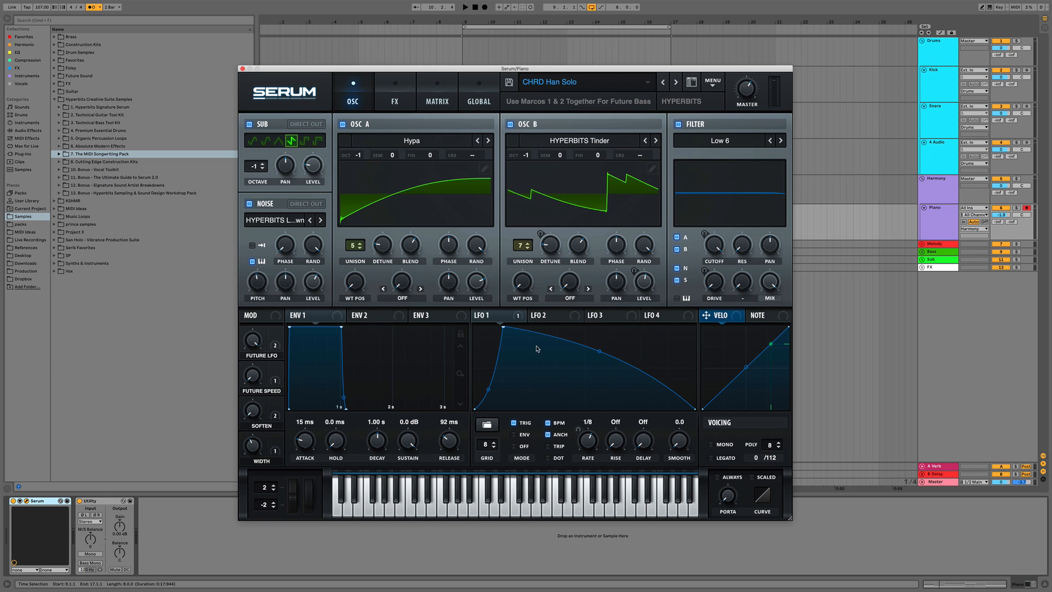
key("space")
left_click_drag(599, 351, 602, 359)
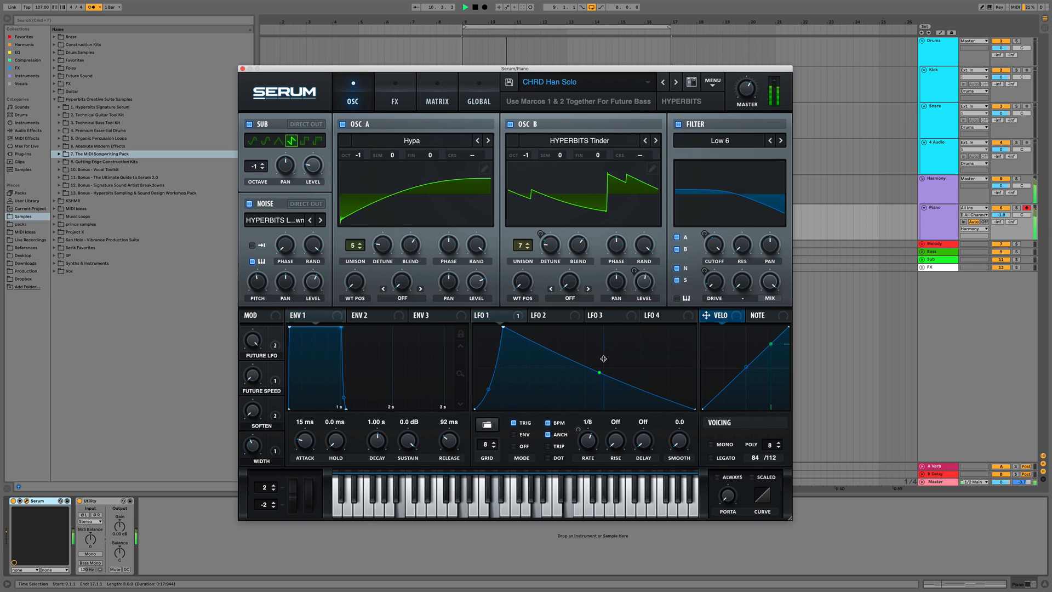
left_click_drag(488, 387, 491, 382)
key("space")
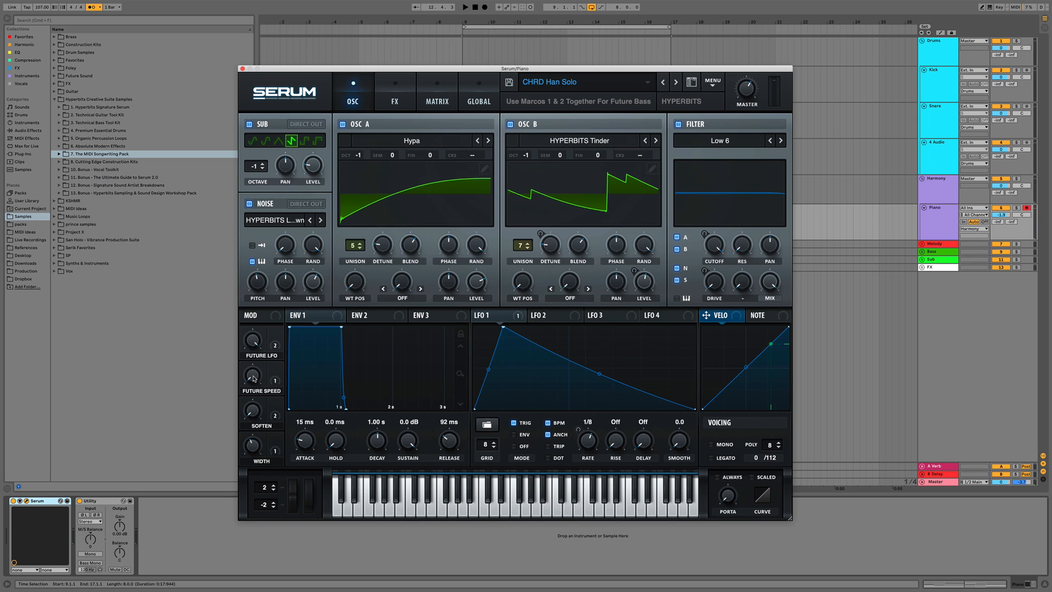
Adjust the Future Speed macro knob during playback and close the Serum window
key("space")
left_click_drag(253, 379, 255, 330)
key("space")
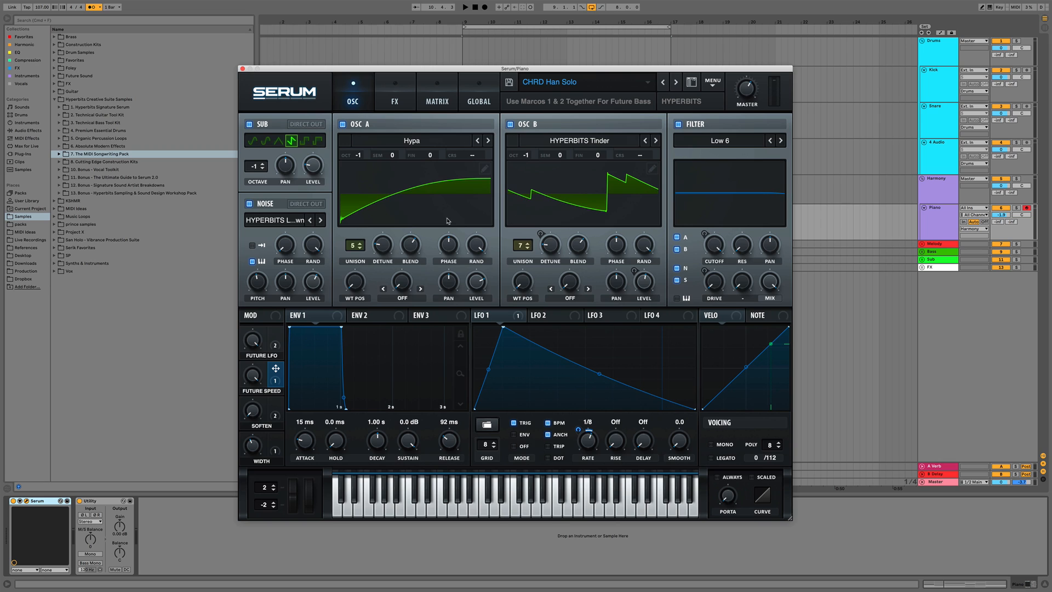
left_click(243, 69)
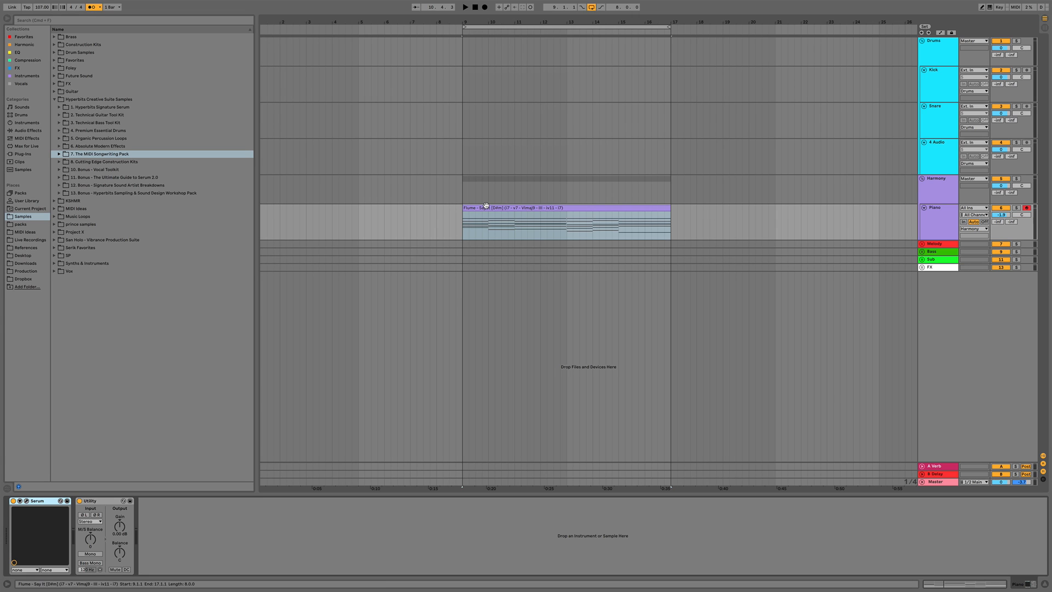
Switch the arrangement to automation mode showing the Piano track's Serum Macro 2 lane
left_click(485, 206)
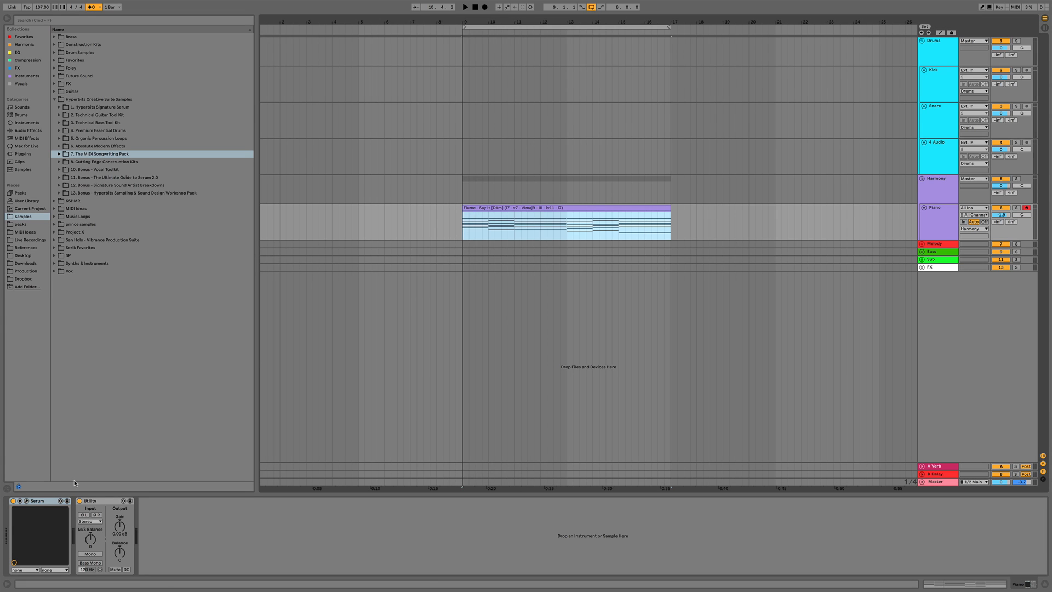
key("super+alt+p")
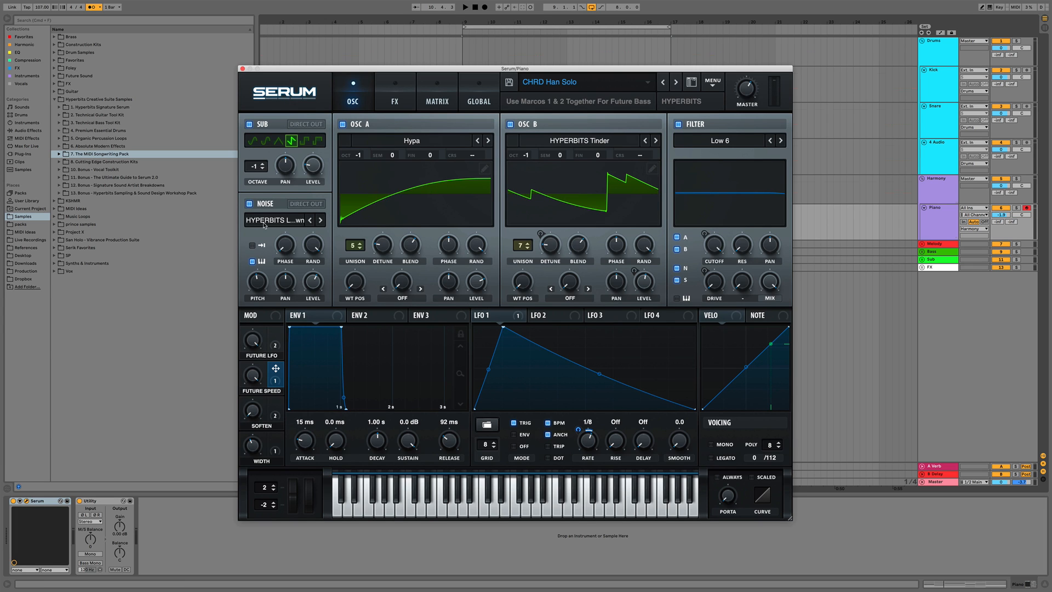
key("a")
left_click(242, 69)
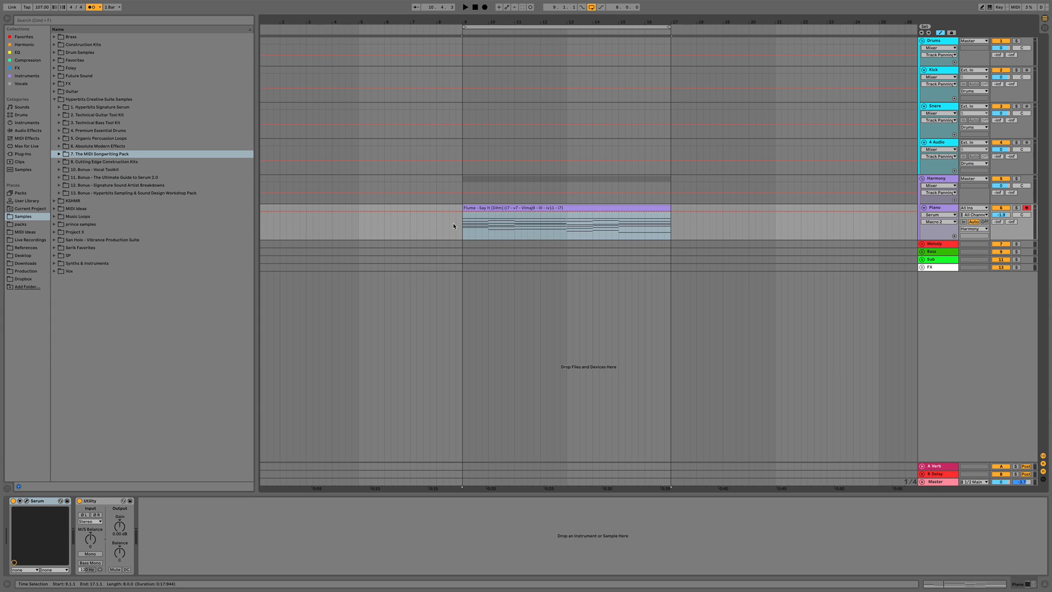
Draw Macro 2 automation on the clip at 100% for the first beat, dropping to 0% afterwards
key("space")
left_click_drag(473, 23, 456, 124)
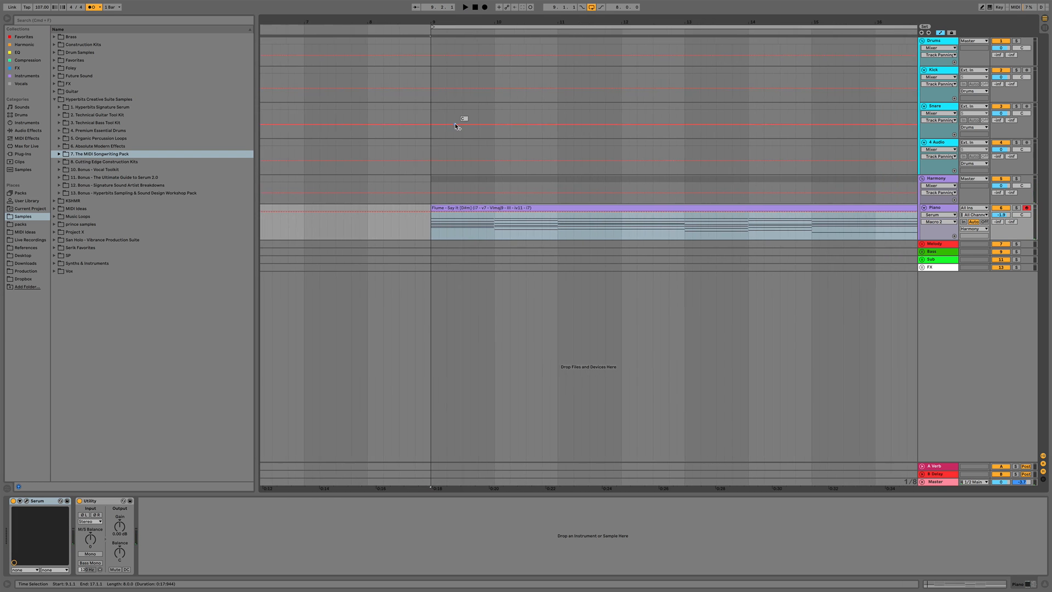
scroll(455, 122, "right", 3)
mouse_move(395, 233)
left_mouse_down()
mouse_move(406, 222)
mouse_move(406, 240)
left_mouse_up()
key("space")
key("space")
key("space")
key("space")
left_click(382, 235)
key("space")
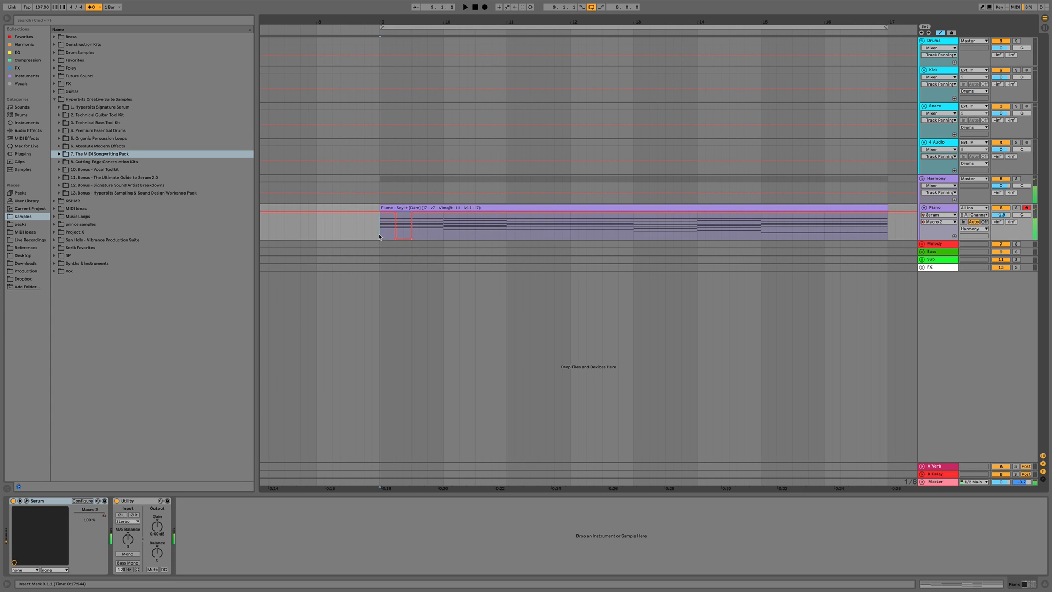
key("space")
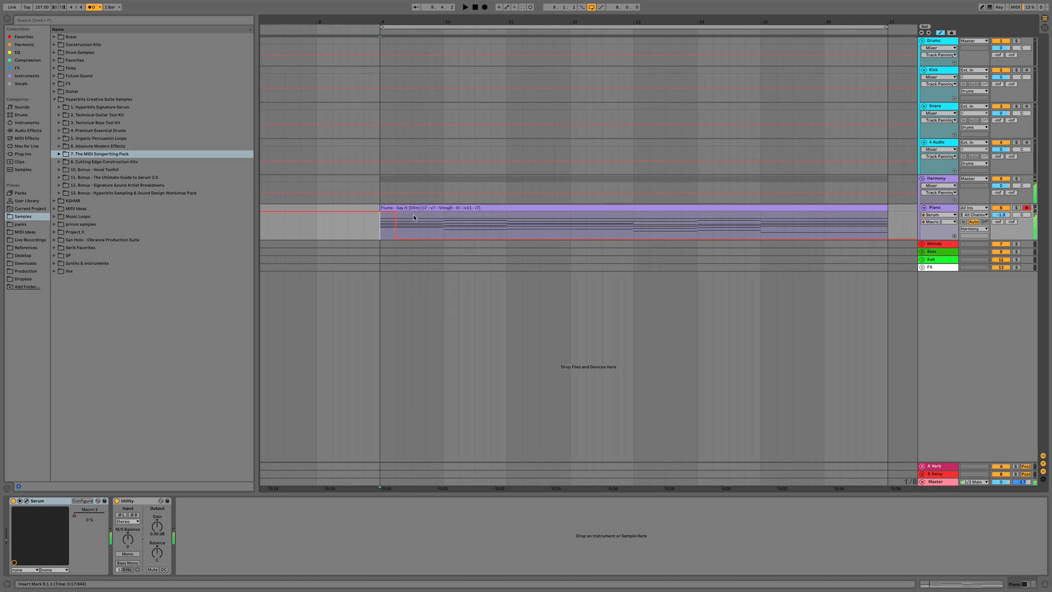
left_click_drag(415, 220, 414, 236)
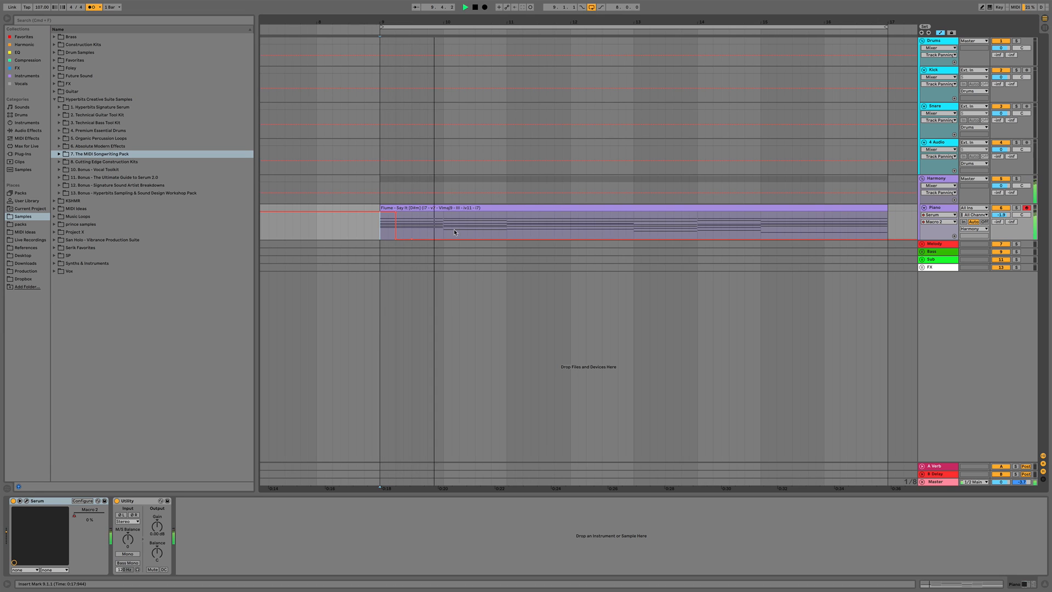
key("space")
Select the first bar of the Macro 2 automation and duplicate it twice along the clip
left_click(382, 236)
key("super+d")
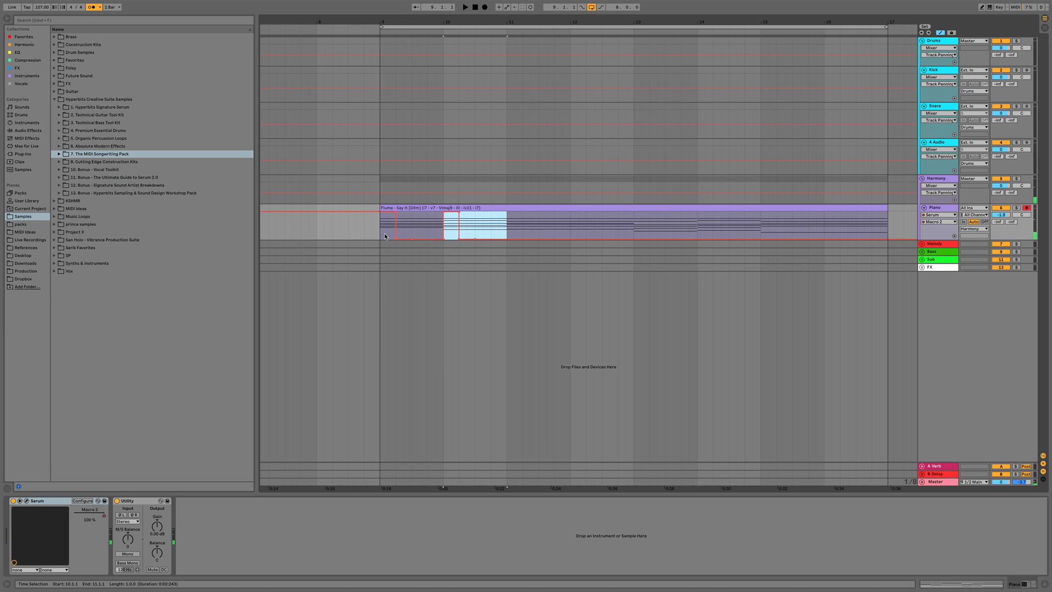
key("super+d")
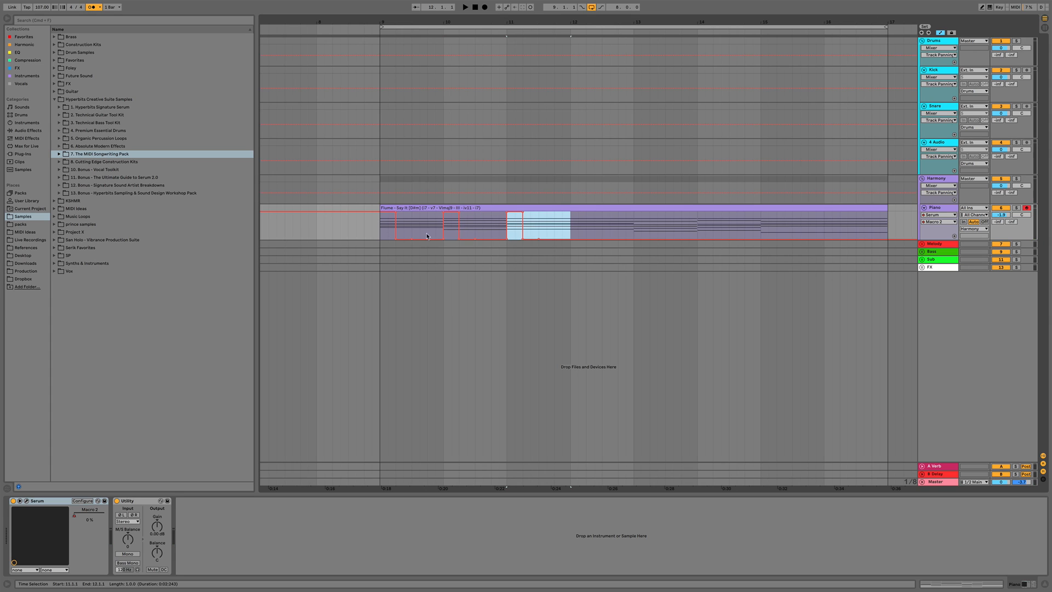
Draw a short, lower Macro 2 automation bump at the start of bar 12
left_click(387, 231)
key("space")
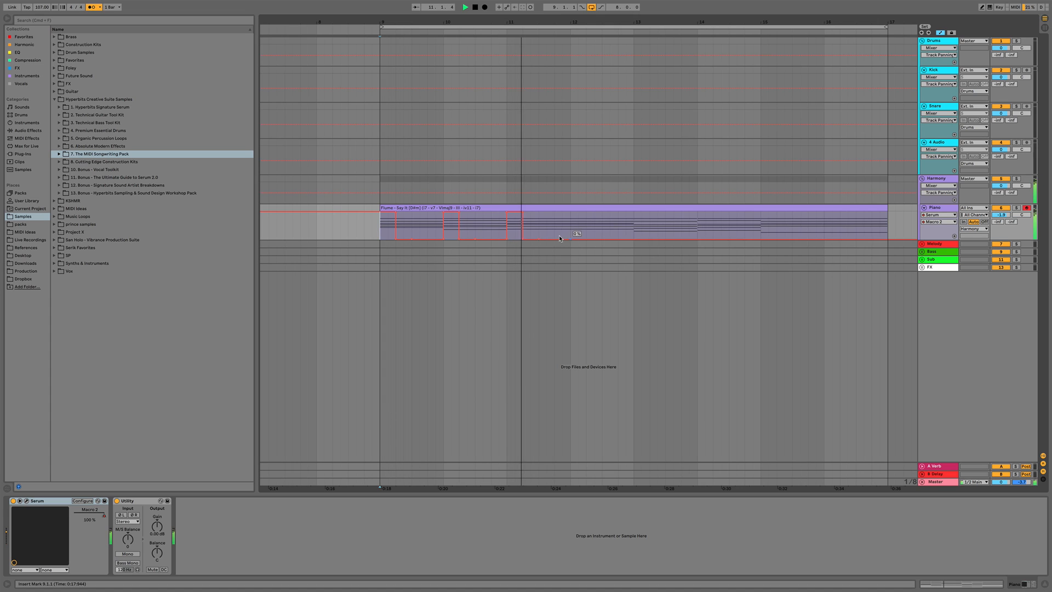
key("space")
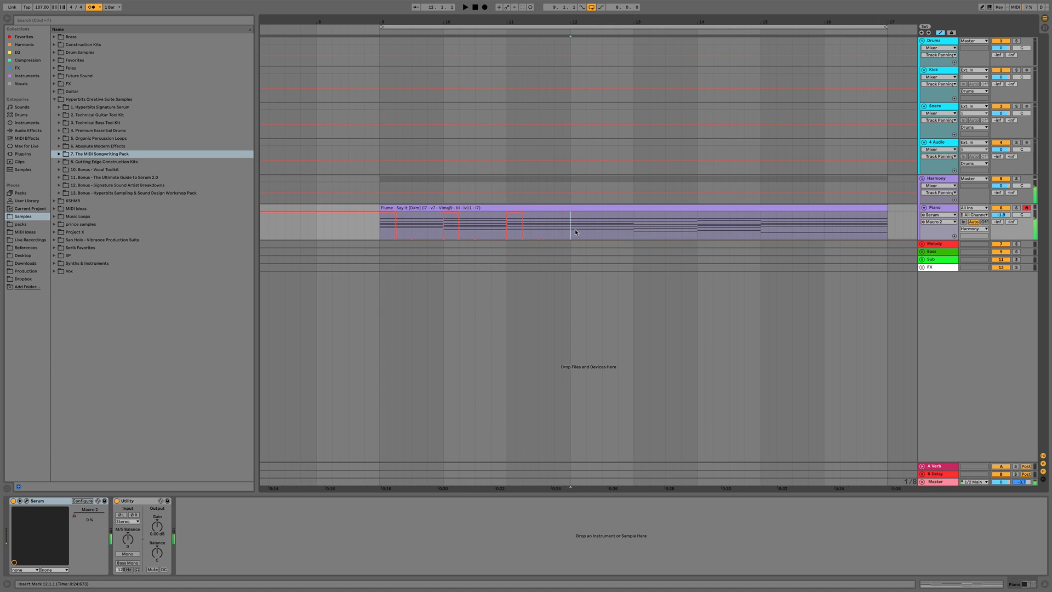
mouse_move(570, 231)
left_mouse_down()
mouse_move(587, 232)
mouse_move(580, 226)
left_mouse_up()
key("space")
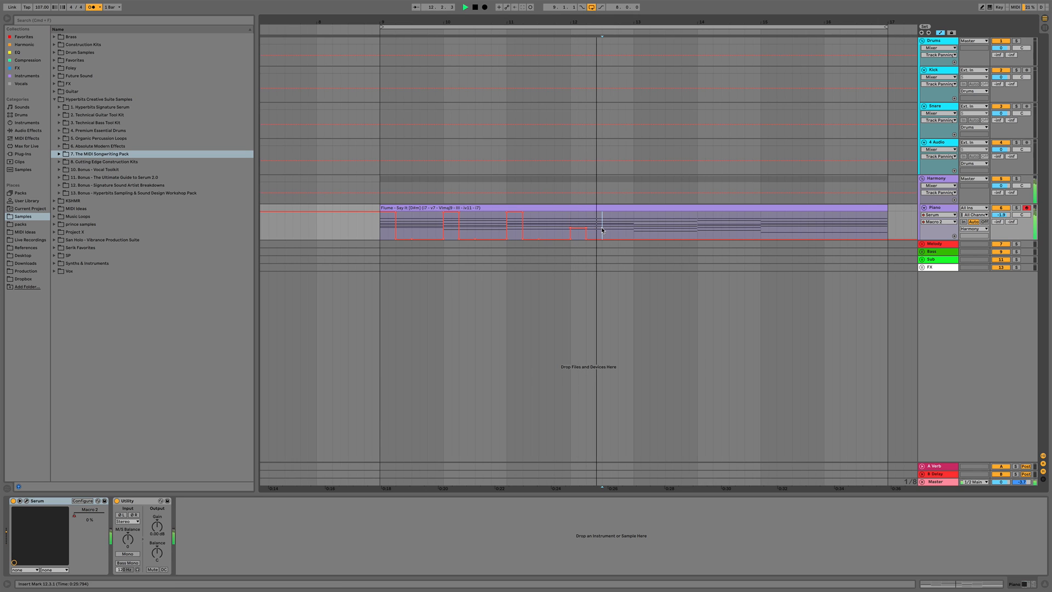
Select the range after the bump and set its Macro 2 automation to about 40.5%
key("space")
left_click_drag(602, 230, 630, 226)
key("space")
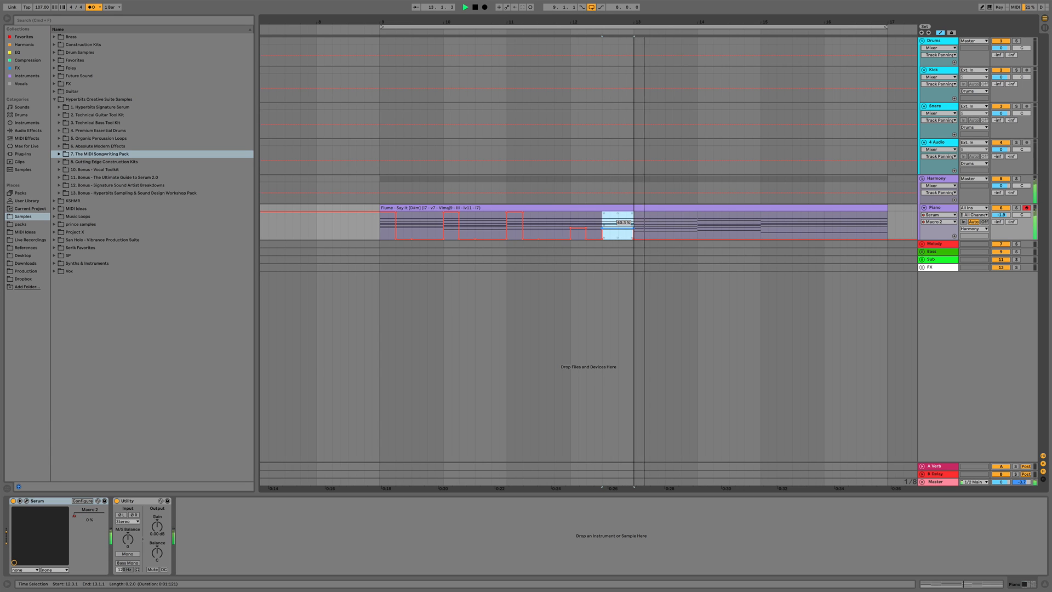
left_click(615, 229)
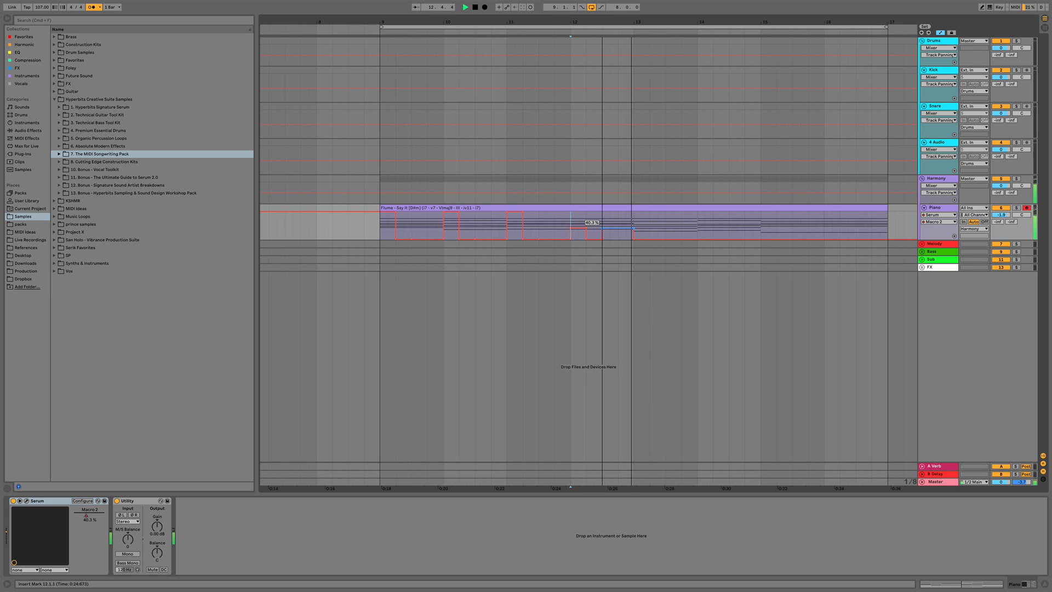
Select the Macro 2 automation from bar 9 to bar 13 and duplicate it into bars 13 to 17
key("space")
left_click_drag(634, 230, 381, 234)
key("super+d")
key("space")
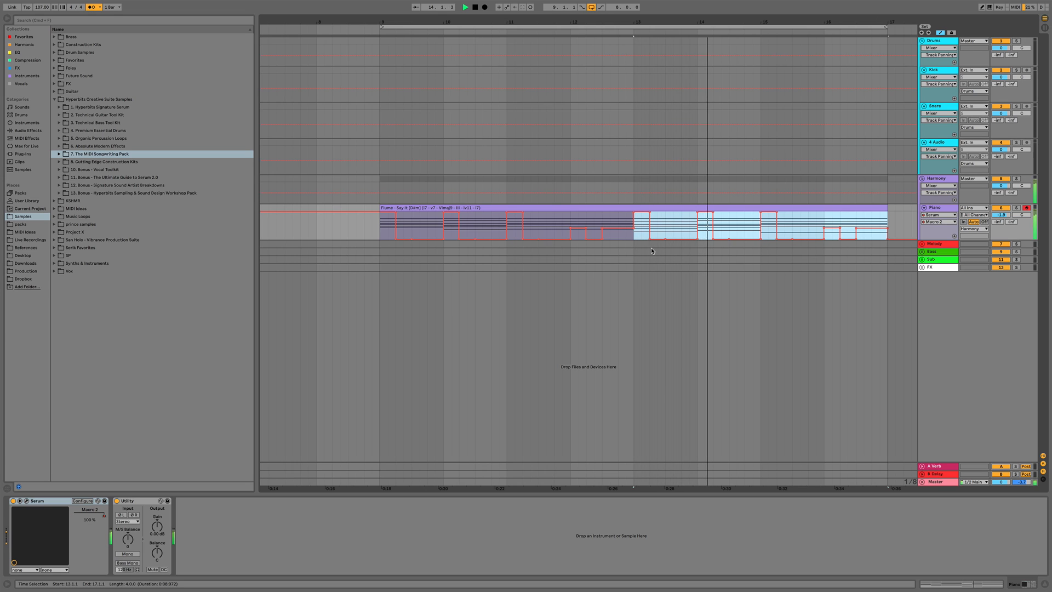
Lower the Macro 2 automation over the clip's final beat, from 16.4.1 to bar 17
left_click_drag(871, 235, 893, 236)
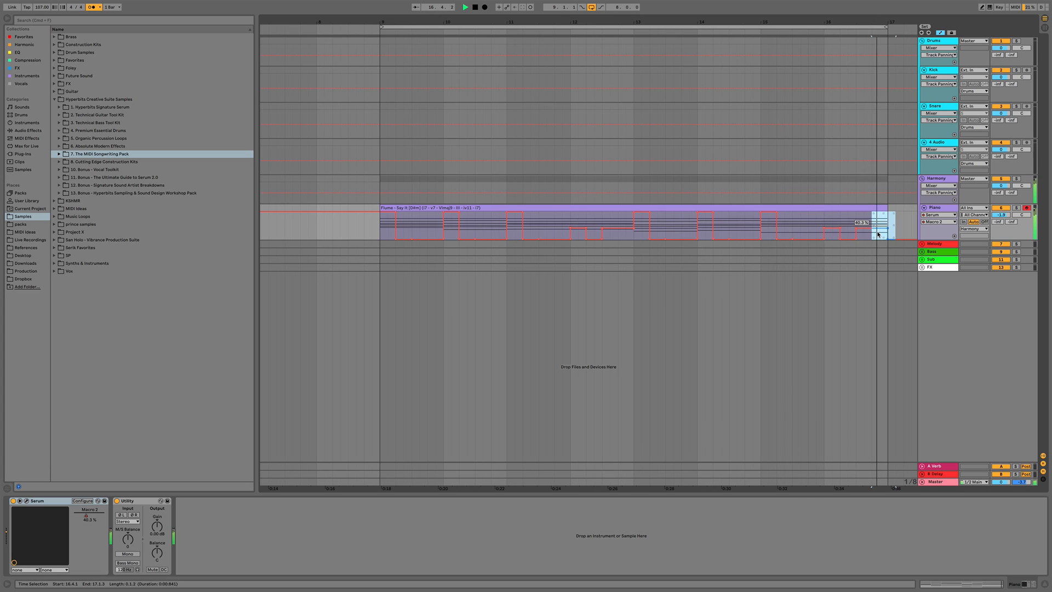
key("space")
left_click_drag(877, 234, 877, 241)
left_click(824, 221)
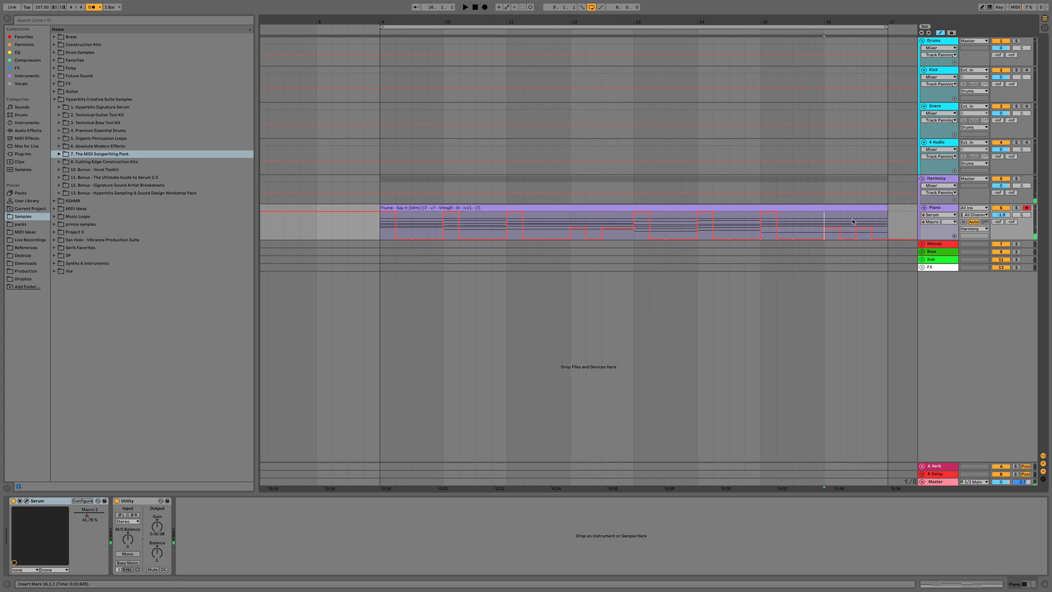
key("space")
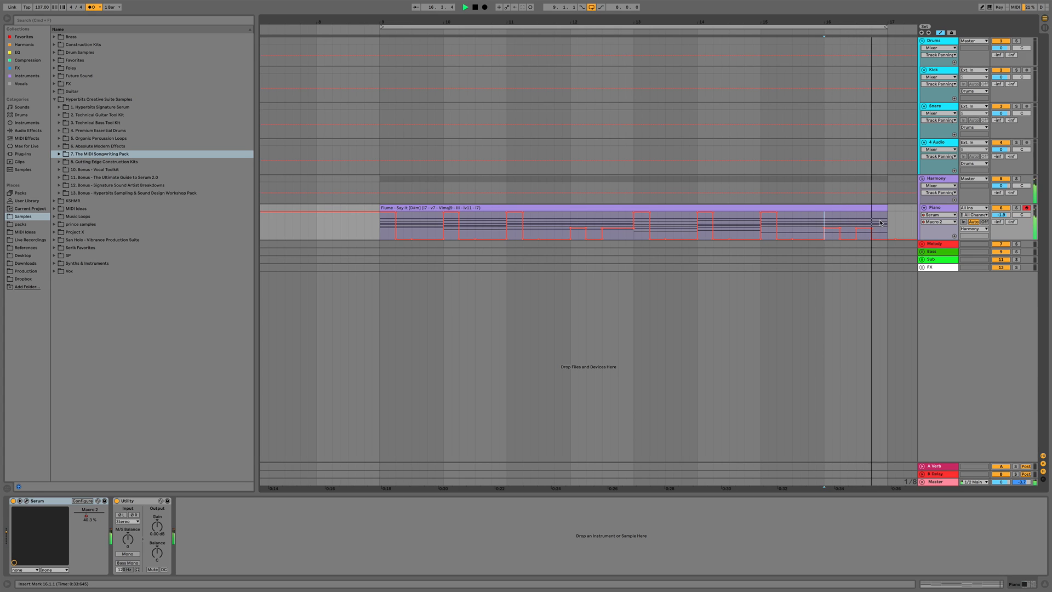
key("space")
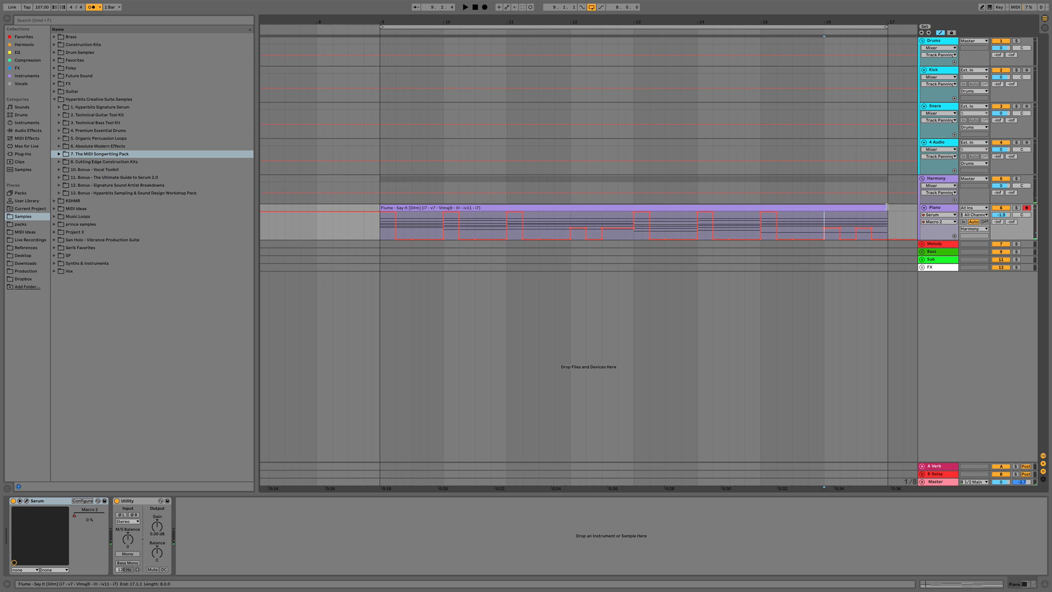
Shorten the Piano clip so it ends at 16.4.1, one beat before bar 17
left_click_drag(885, 206, 871, 206)
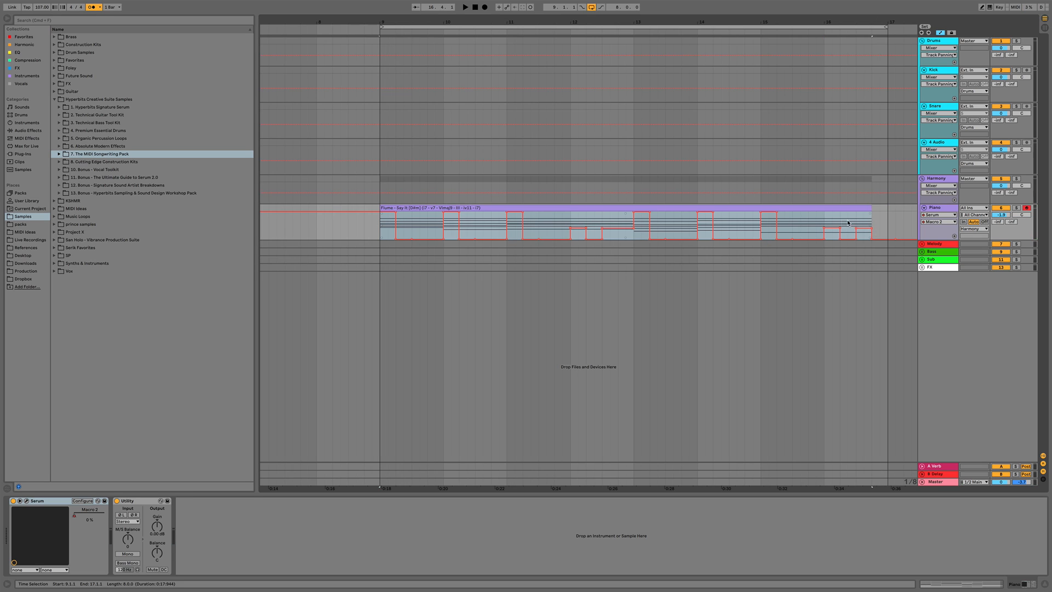
left_click(824, 220)
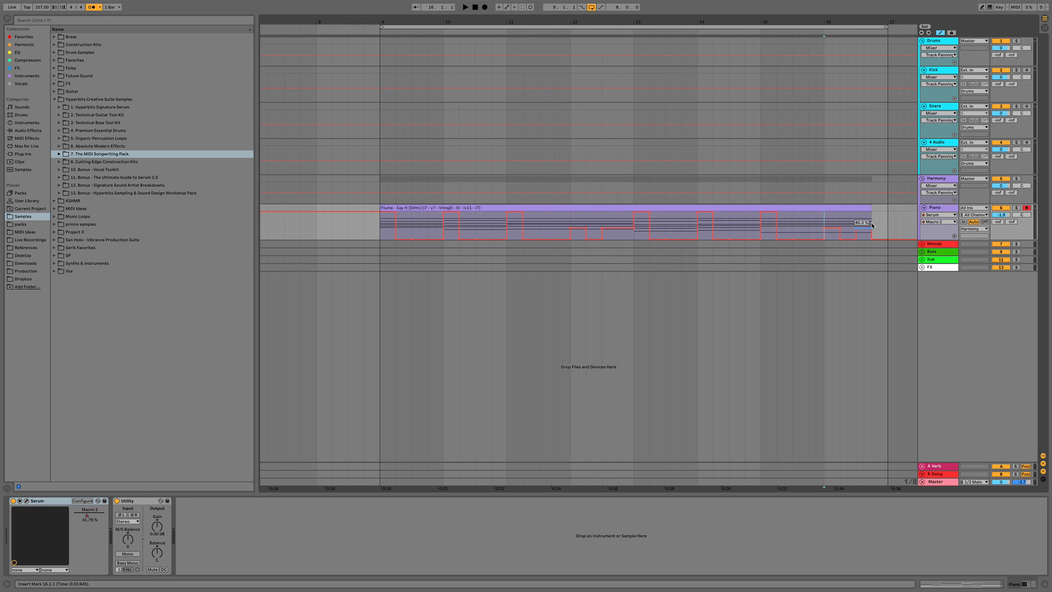
key("space")
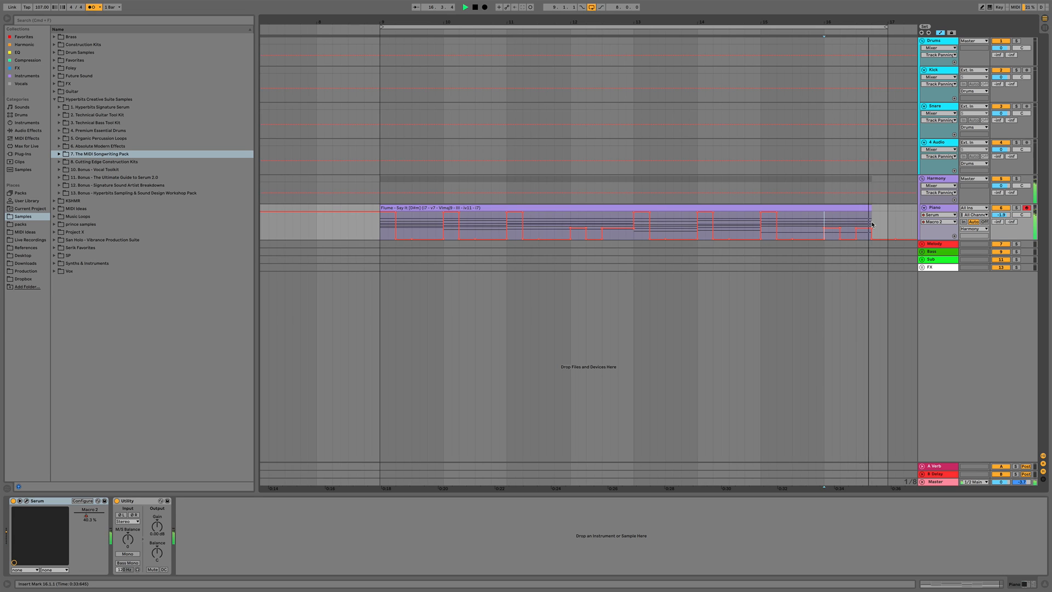
key("space")
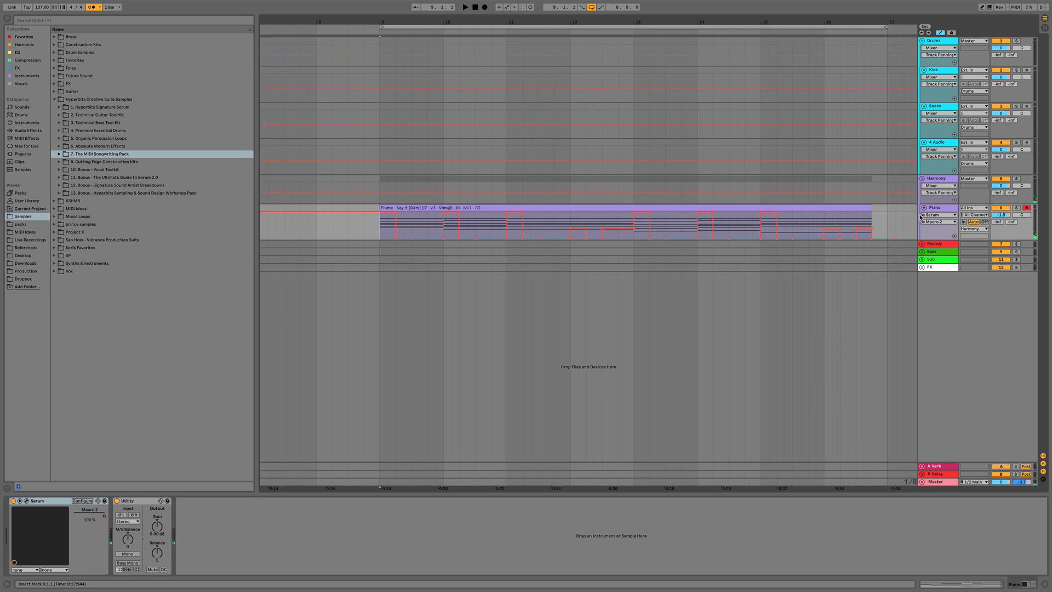
Open the Serum plugin window and turn up the Soften macro
left_click(28, 501)
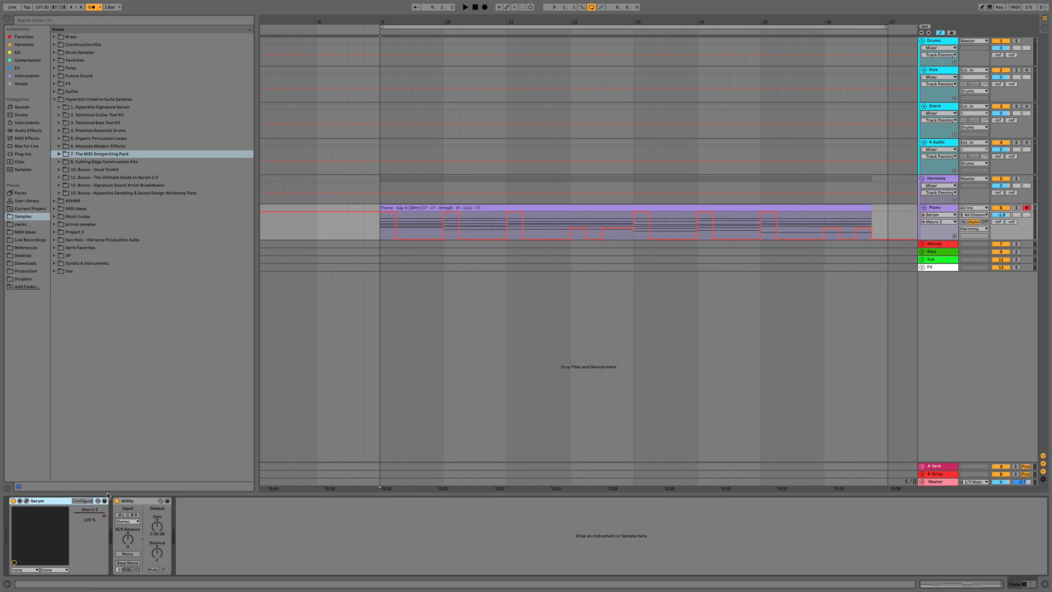
left_click(27, 501)
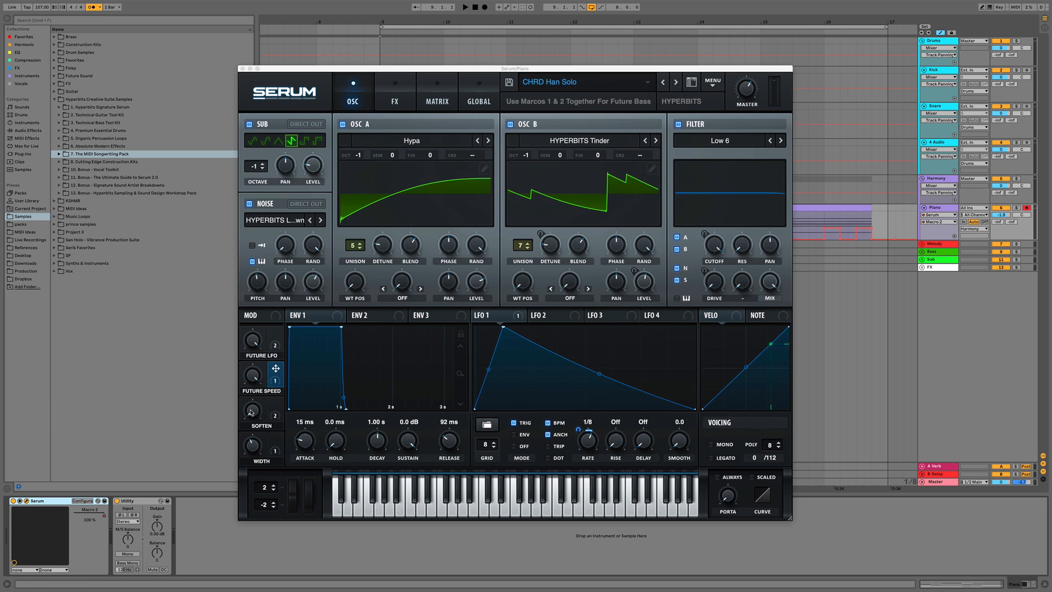
key("space")
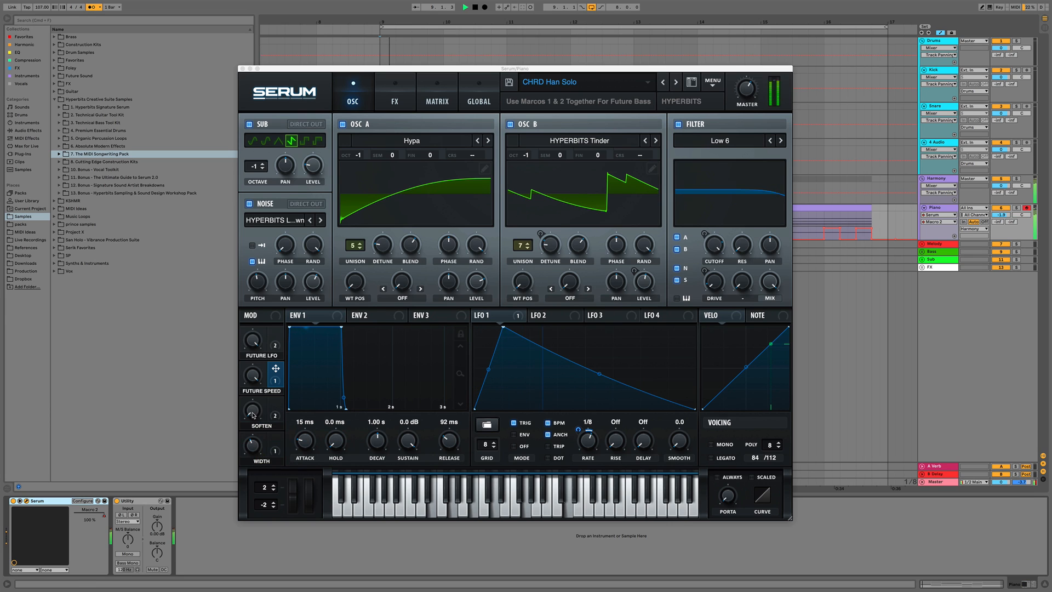
left_click_drag(253, 415, 254, 389)
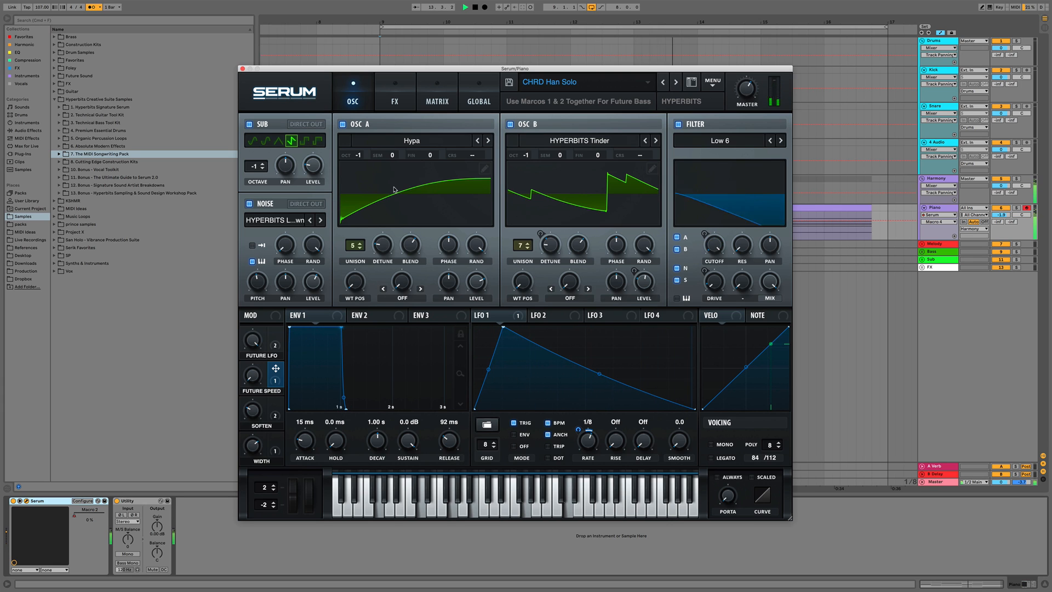
Add a Phaser to Serum's effects rack
left_click(392, 95)
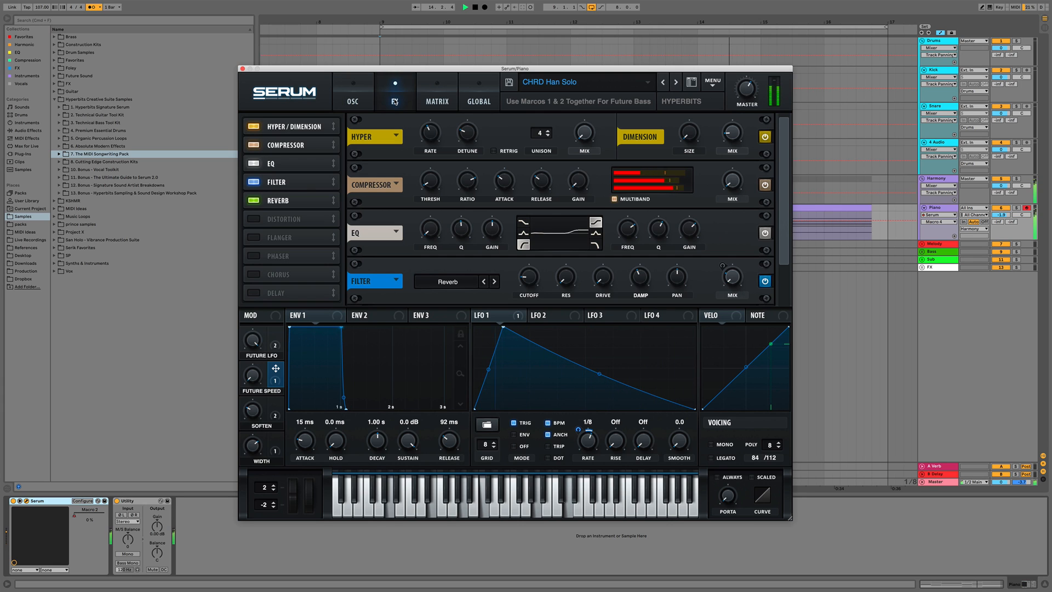
left_click_drag(784, 219, 782, 270)
key("space")
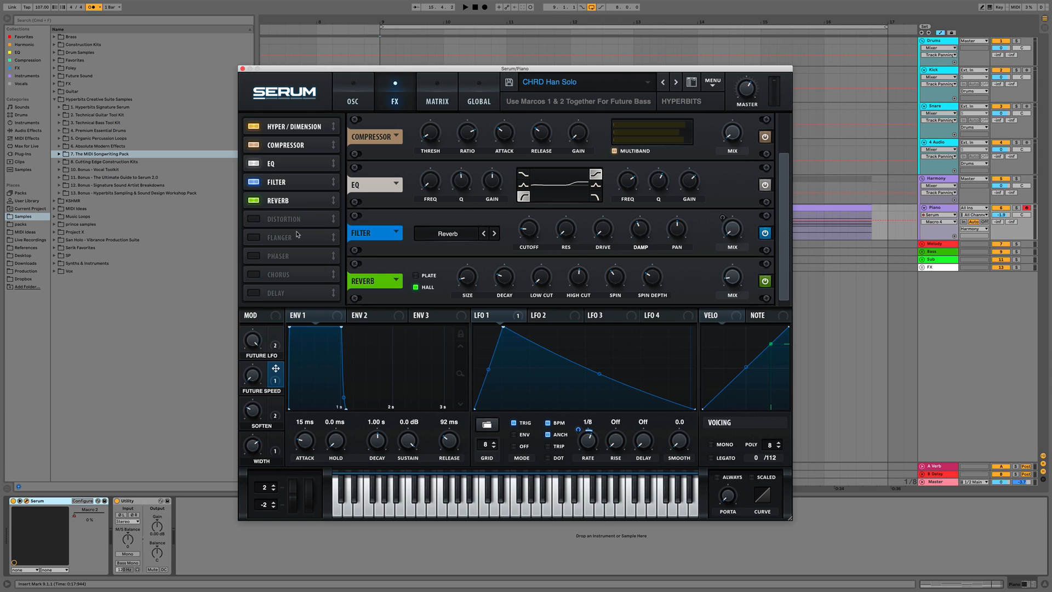
left_click(253, 256)
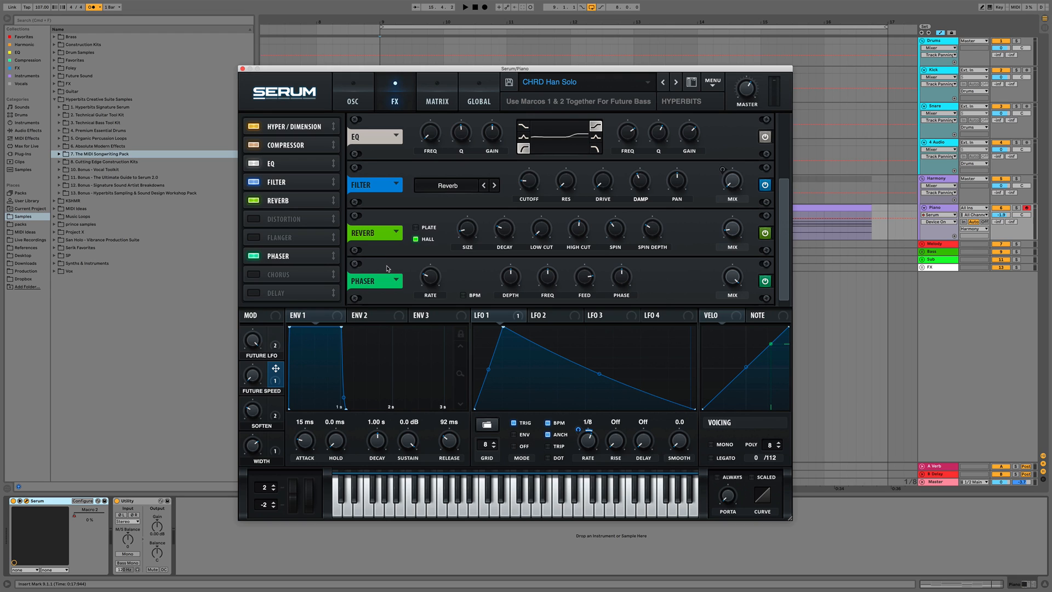
Tweak the Phaser's rate, depth, feedback and frequency, with depth at 0%, and pick depth for automation
left_click_drag(427, 279, 429, 290)
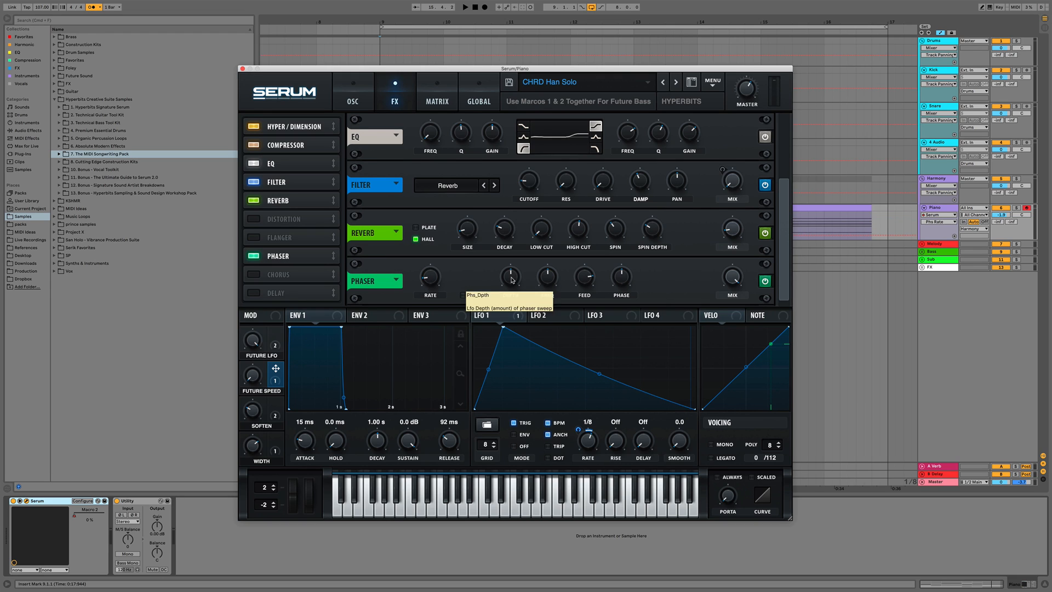
left_click_drag(512, 280, 542, 310)
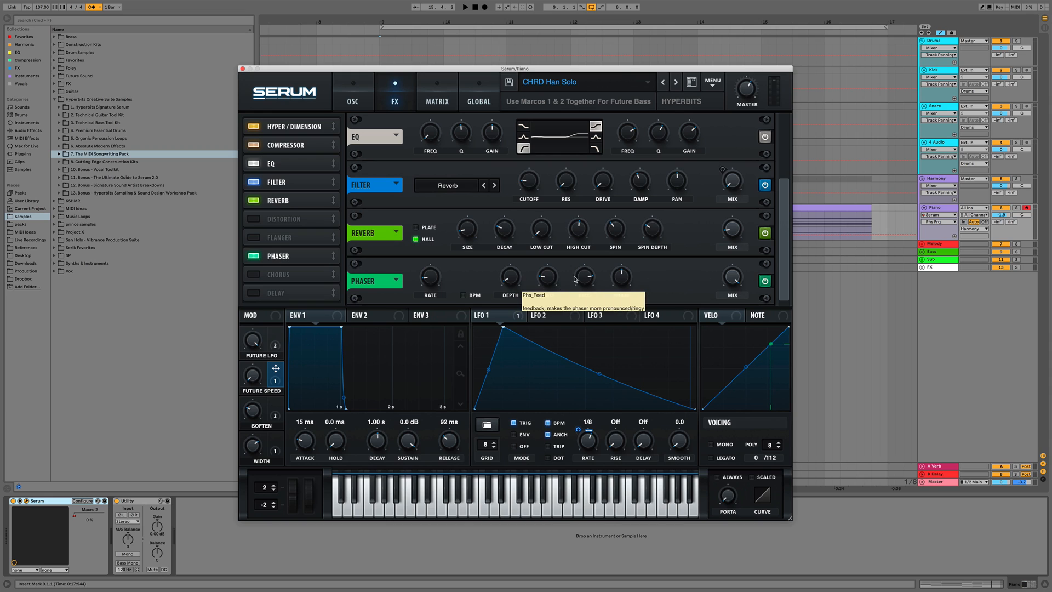
left_click(590, 278)
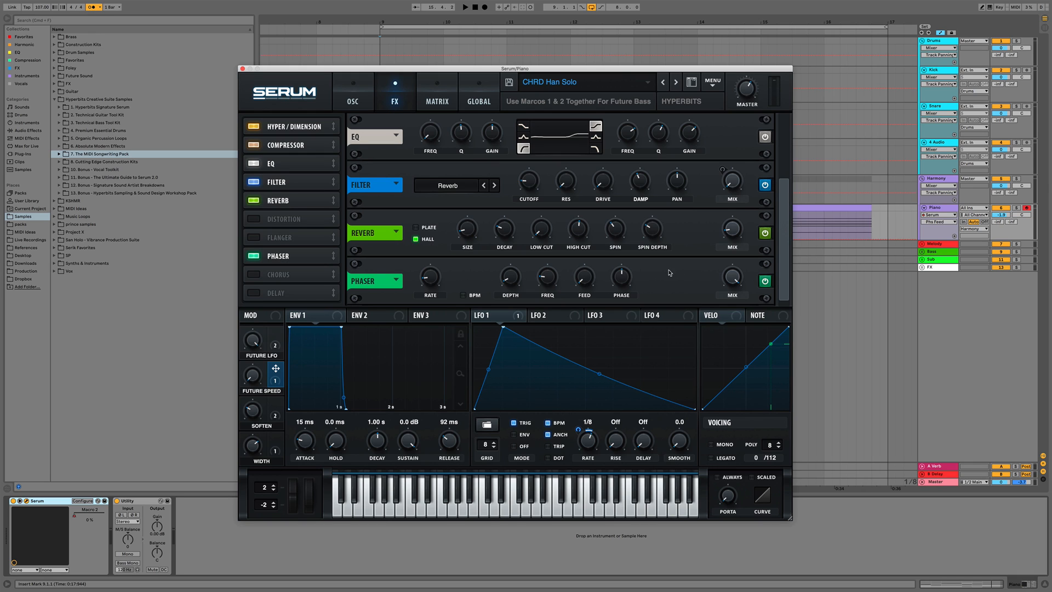
key("space")
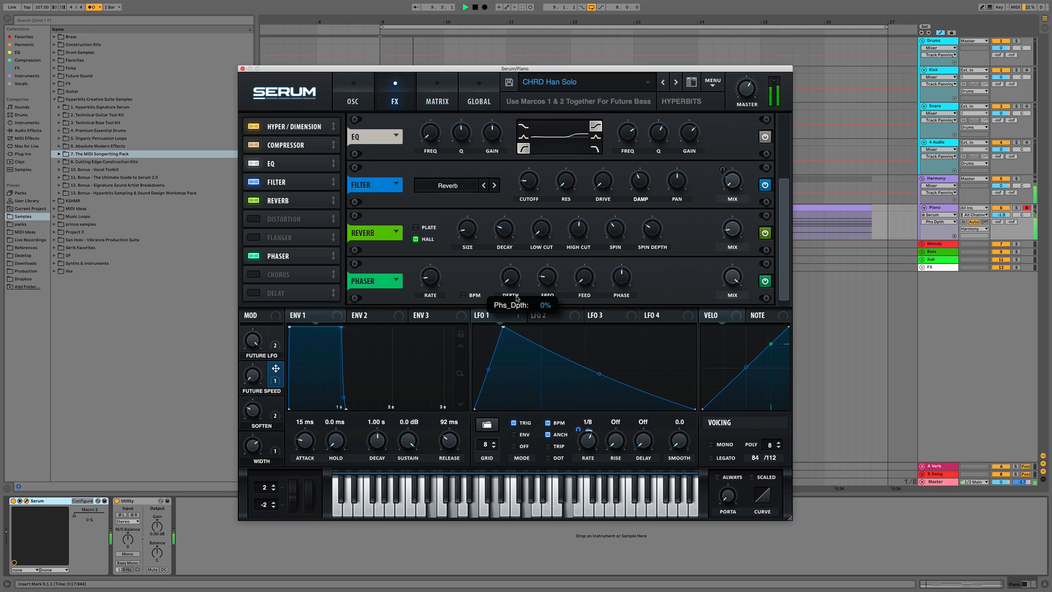
left_click_drag(546, 282, 591, 292)
key("space")
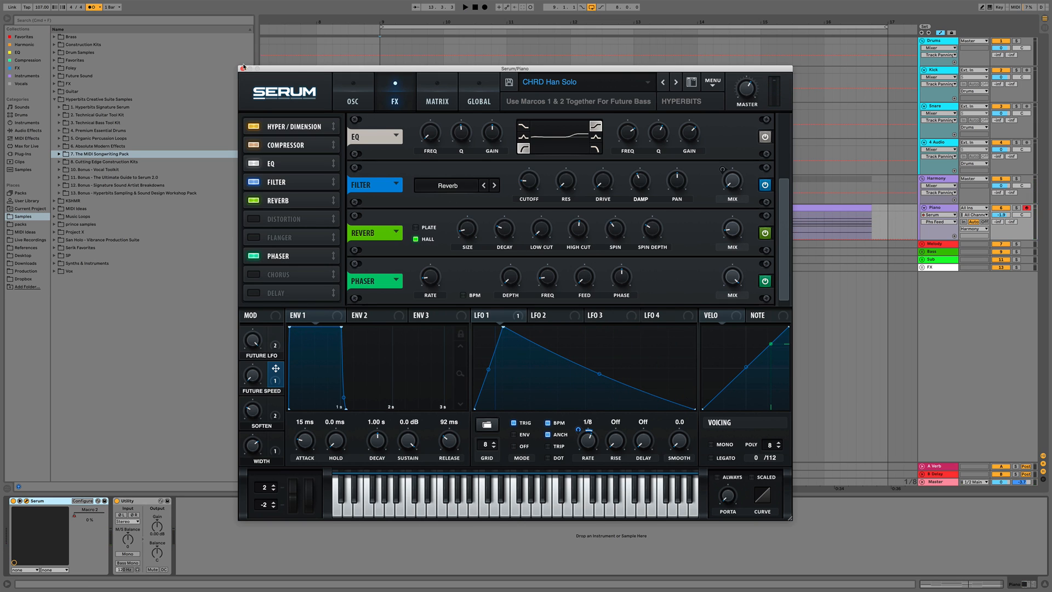
left_click(507, 278)
left_click(243, 69)
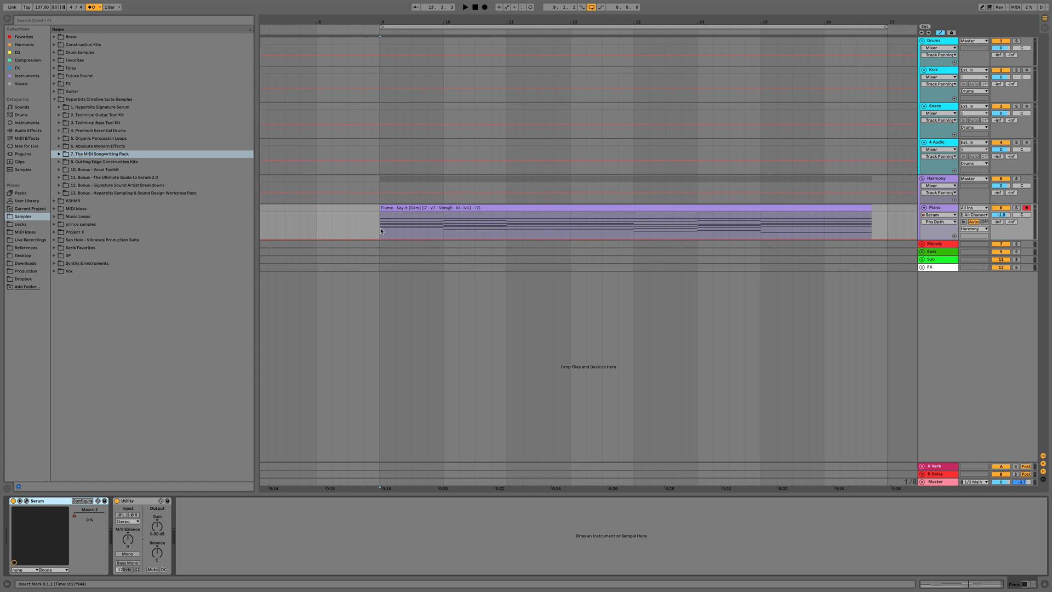
Select the first beat of the clip and choose the Phaser's mix (Phs Wet) as the automated parameter
left_click_drag(381, 231, 397, 230)
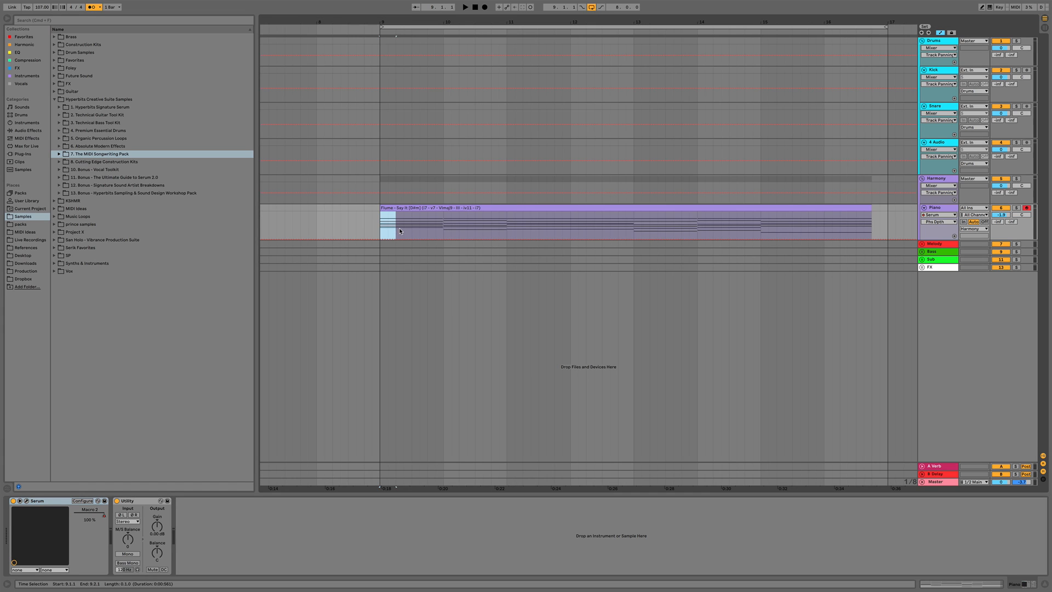
key("space")
left_click(26, 501)
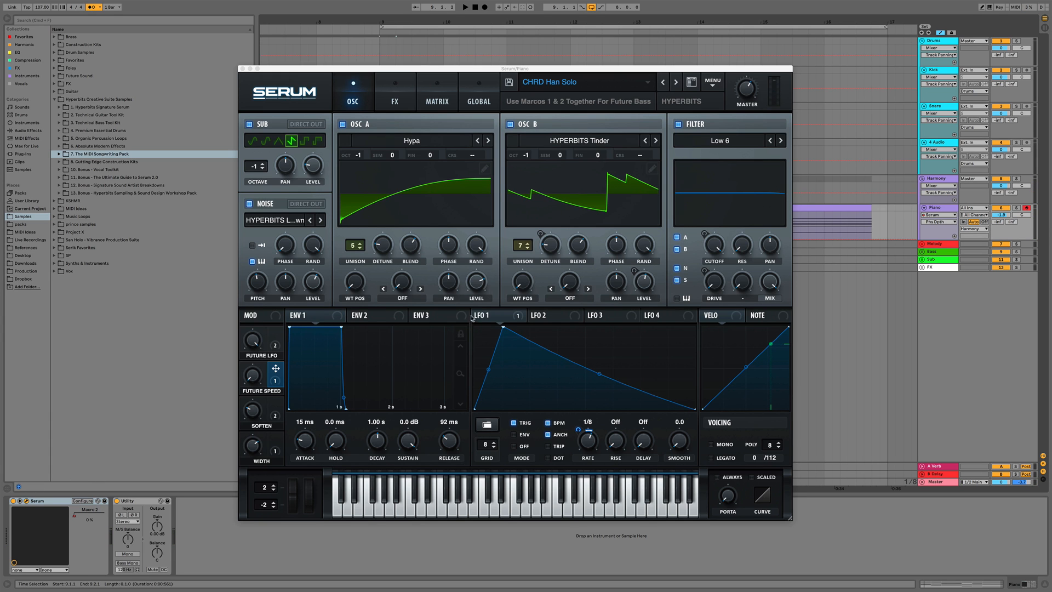
left_click(402, 99)
scroll(740, 262, "down", 2)
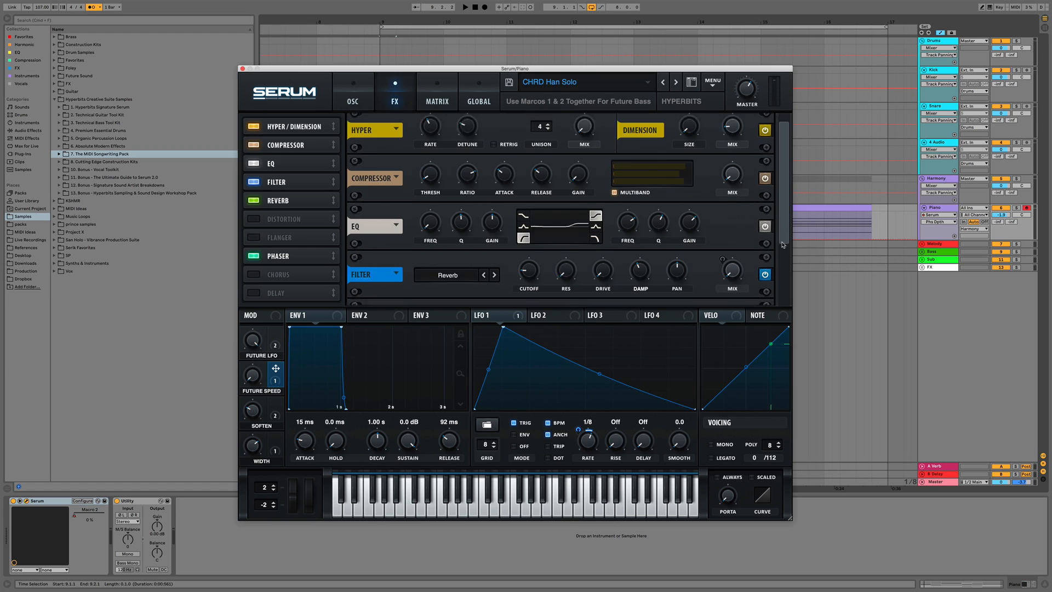
left_click(733, 277)
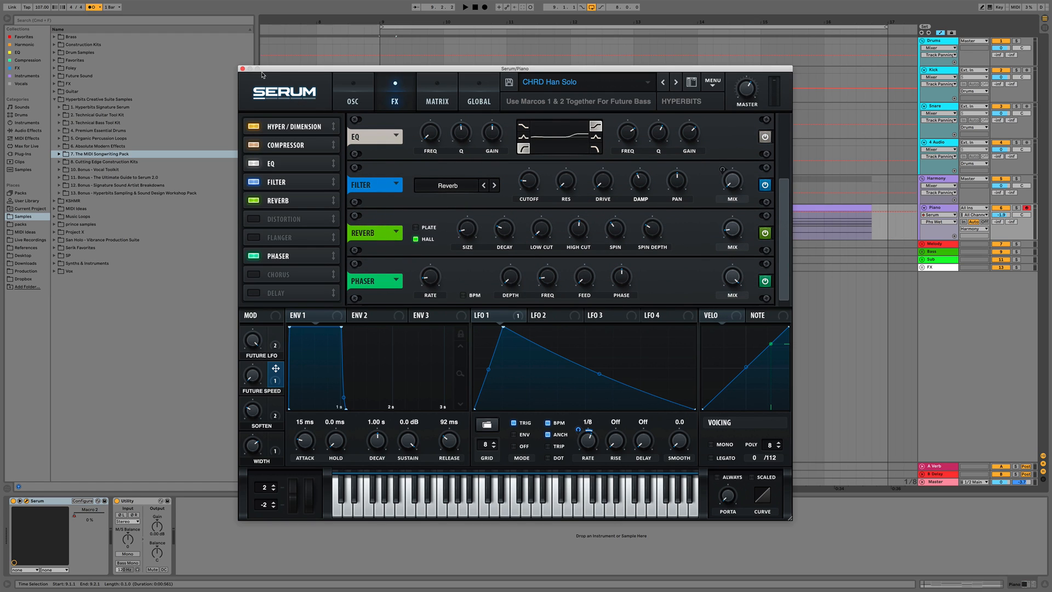
left_click(242, 69)
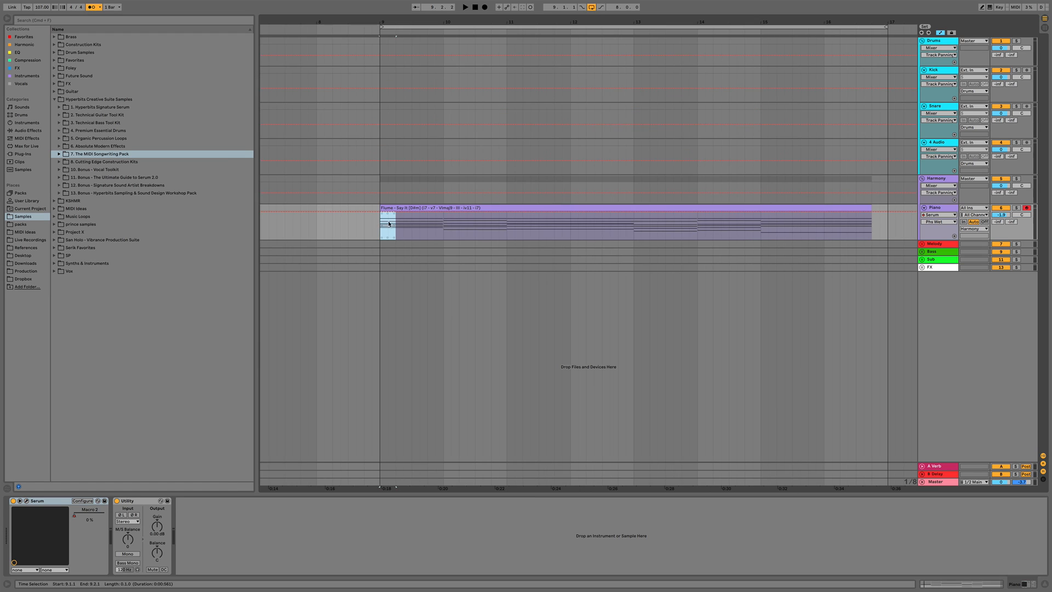
Raise the Phs Wet automation on the first beat and duplicate it five times along the clip
mouse_move(388, 218)
left_mouse_down()
mouse_move(385, 233)
mouse_move(381, 221)
left_mouse_up()
key("super+d")
key("super+d")
key("super+d")
key("super+d")
key("super+d")
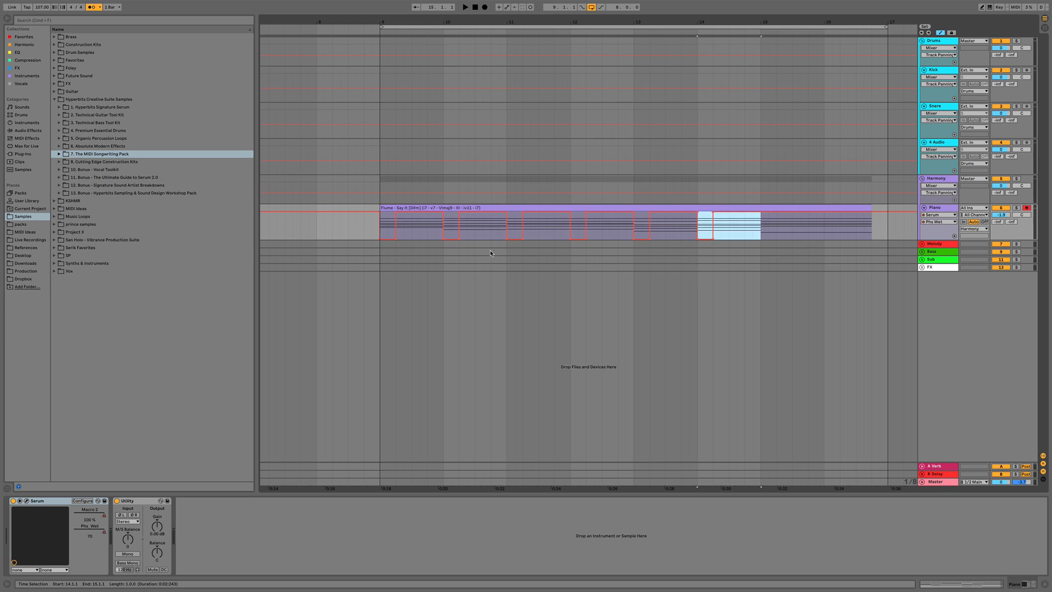
key("super+d")
key("super+d")
left_click(373, 233)
key("space")
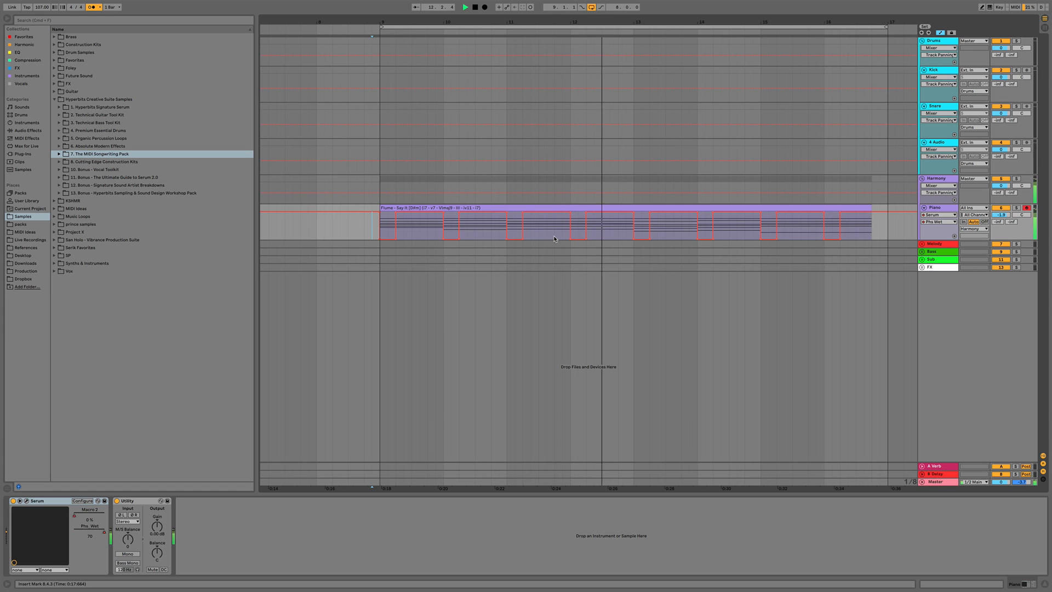
key("space")
Select the second half of bar 11 of the Phs Wet automation and duplicate it four times to the clip end
left_click_drag(601, 231, 571, 225)
key("super+d")
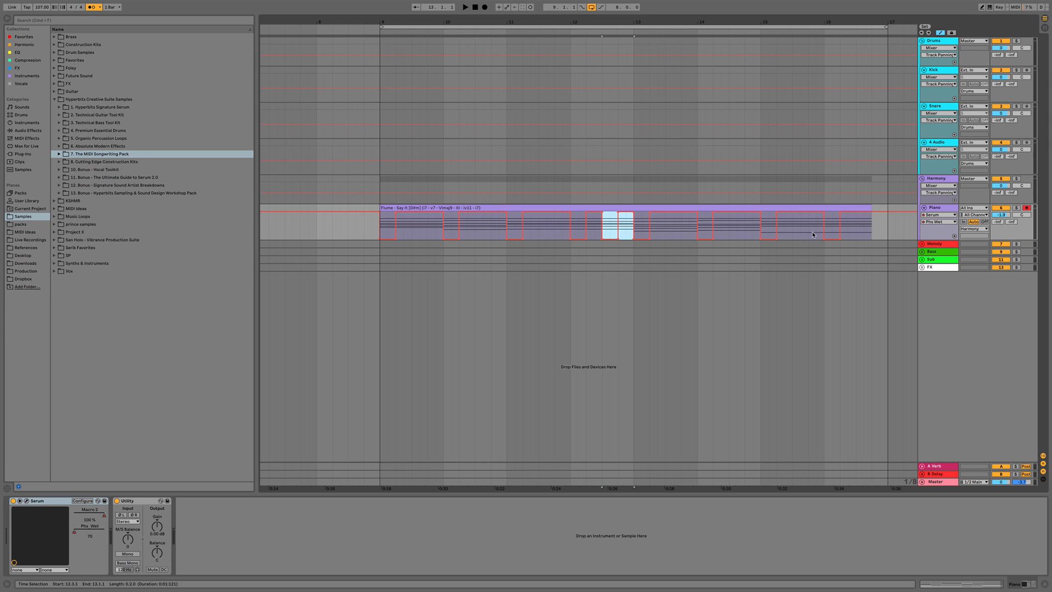
key("super+d")
key("super+d")
key("super+d")
key("super+d")
key("super+d")
key("super+d")
key("super+d")
key("super+d")
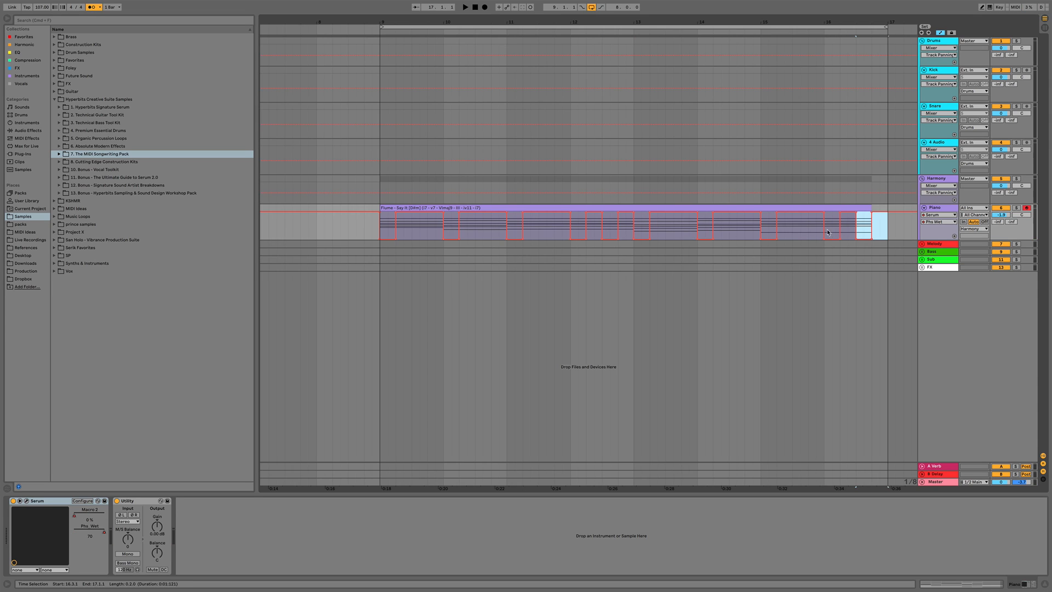
Configure the Serum device to expose the Phaser's depth, frequency and feedback as device parameters
left_click(26, 501)
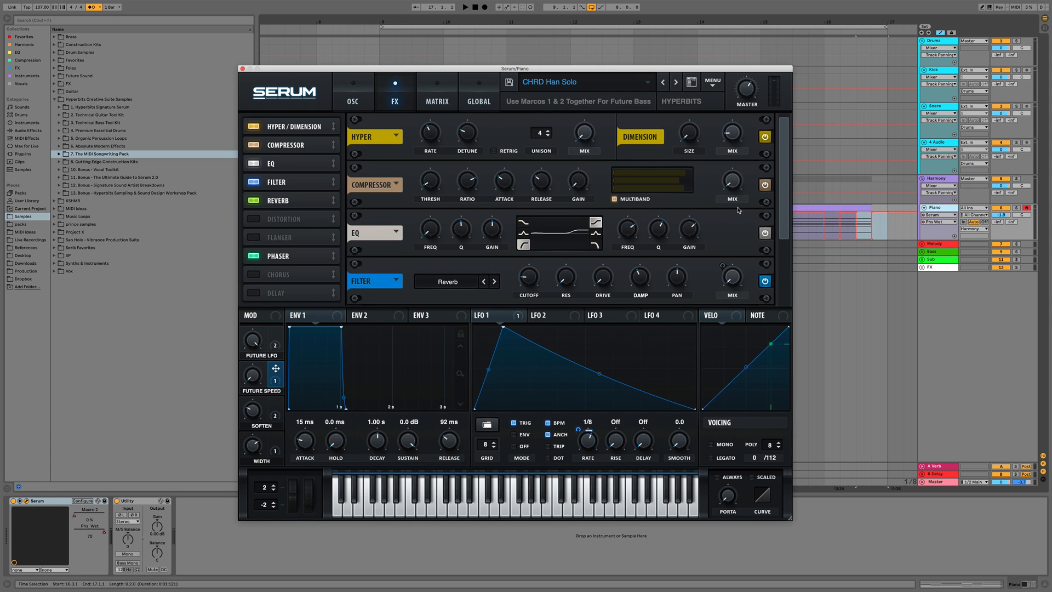
left_click_drag(784, 220, 779, 289)
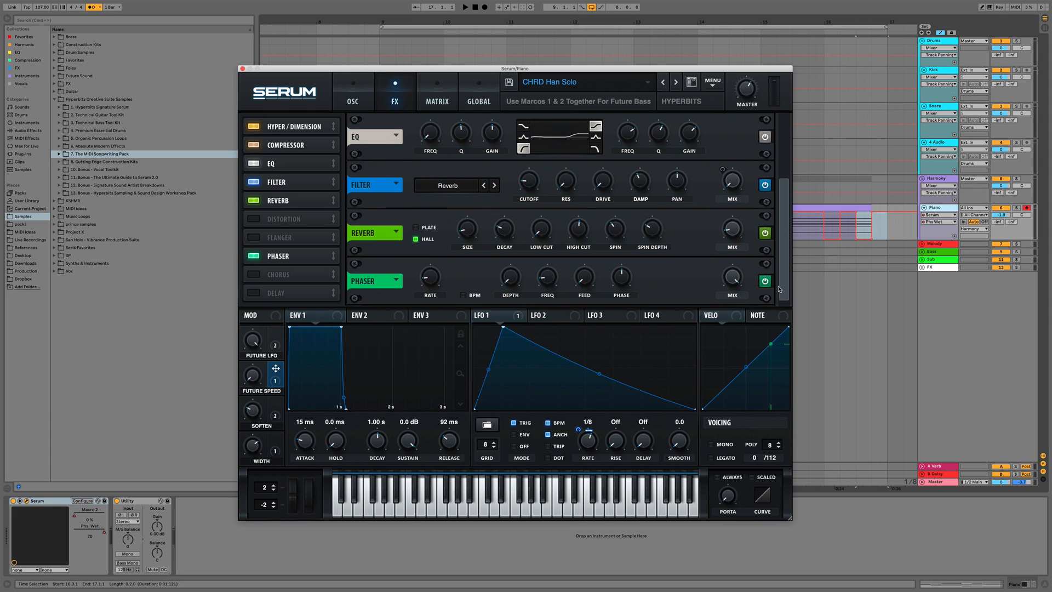
left_click(510, 277)
left_click(548, 276)
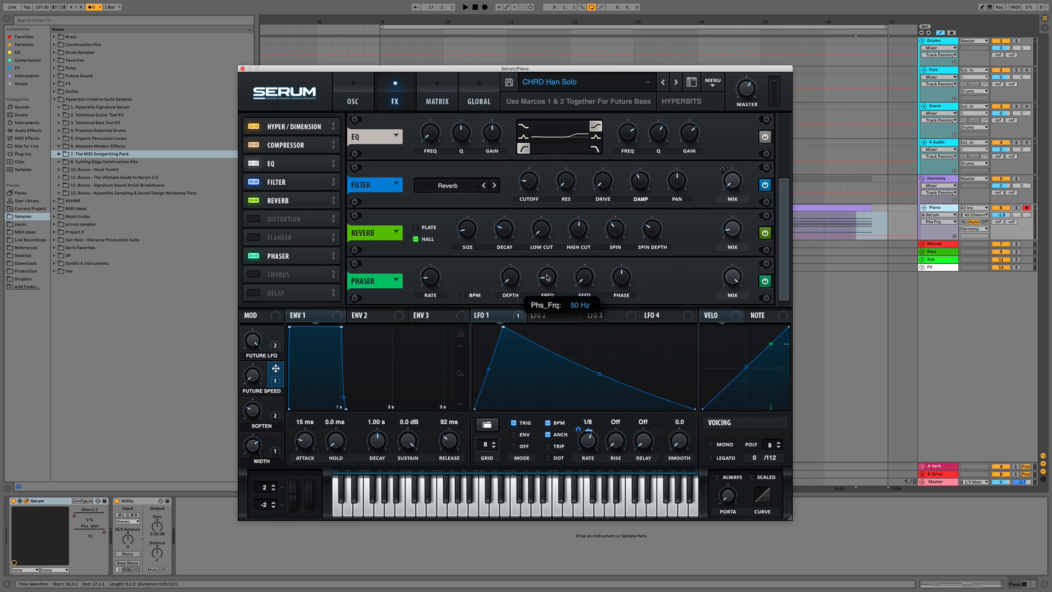
left_click(83, 501)
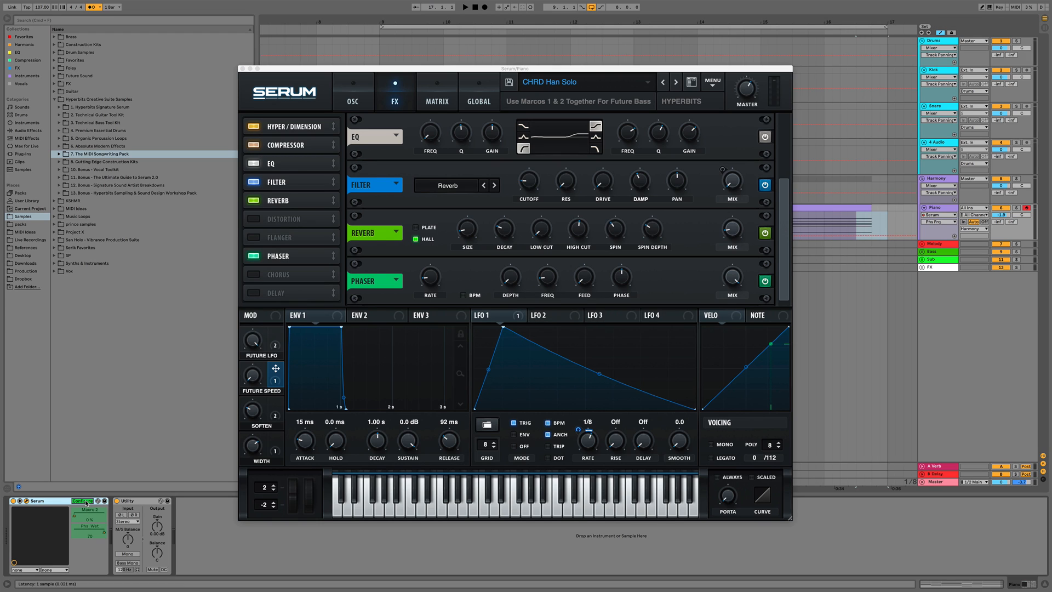
left_click(518, 284)
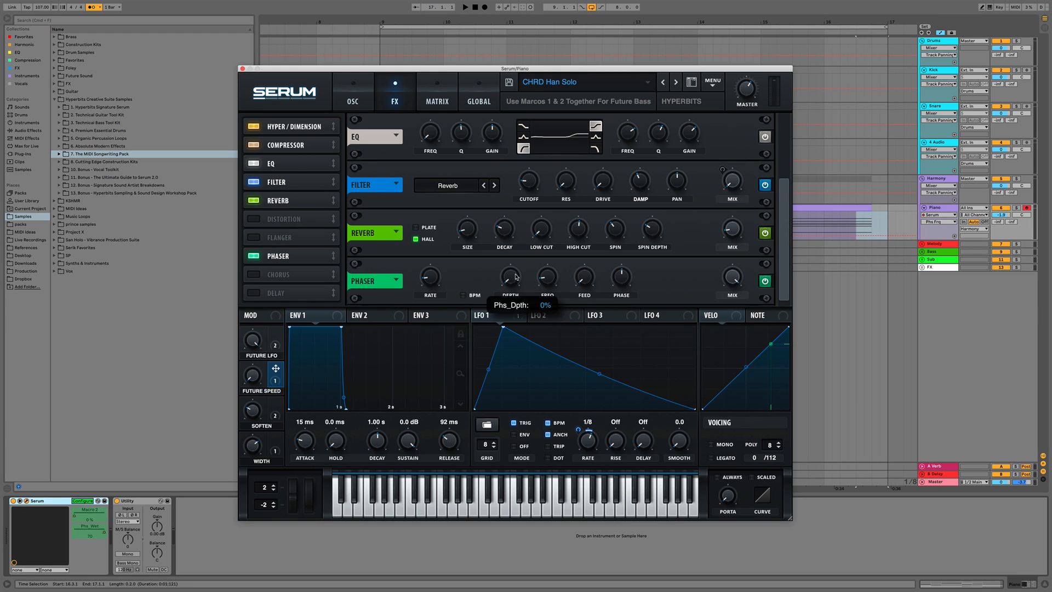
left_click(552, 277)
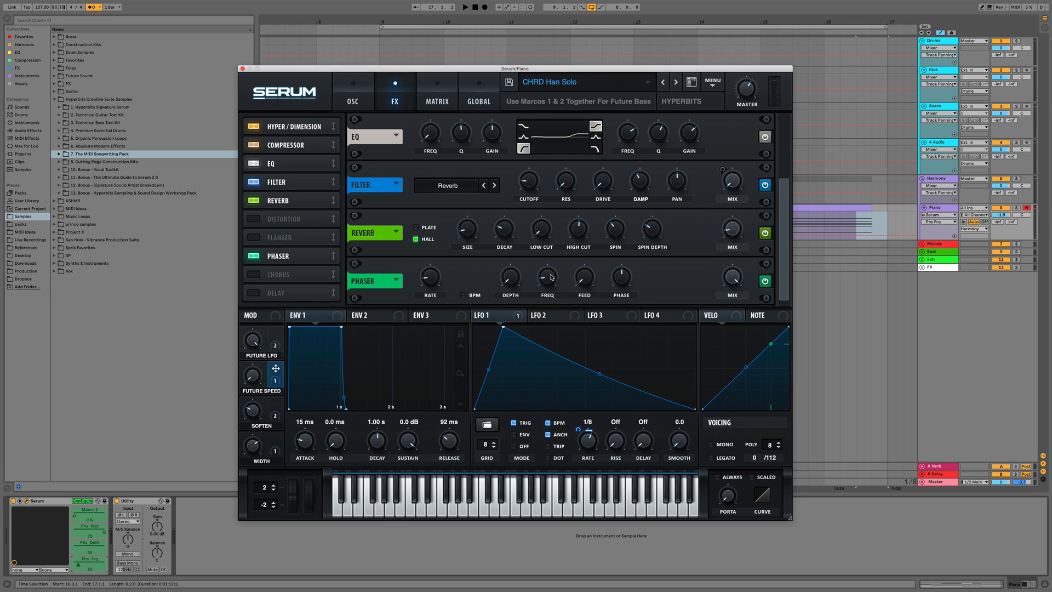
left_click(585, 278)
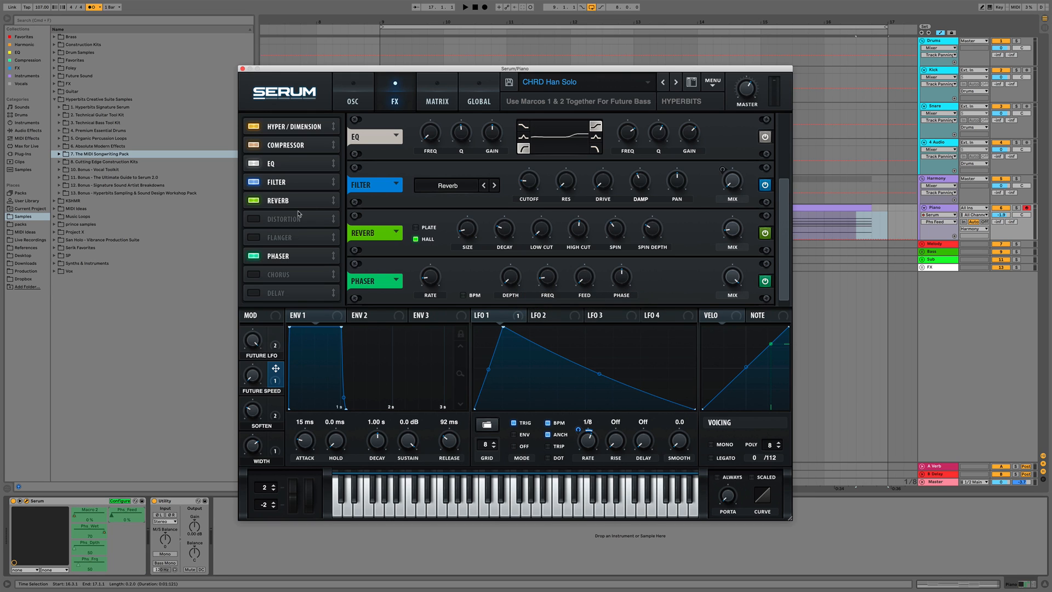
left_click(243, 69)
left_click(120, 501)
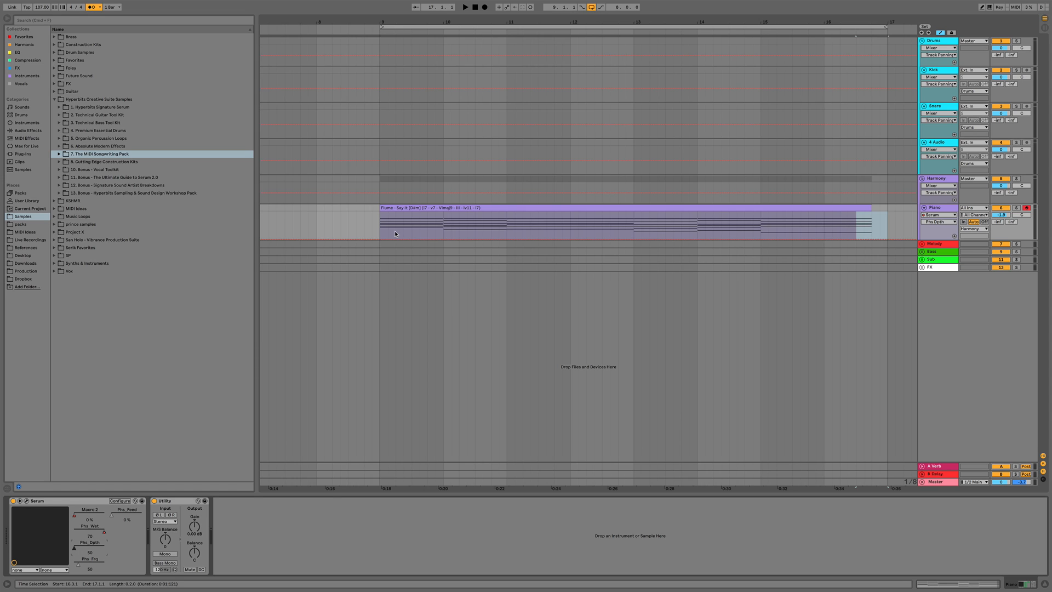
Draw a rising Phs Dpth automation ramp across the first bar of the clip
mouse_move(394, 233)
left_mouse_down()
mouse_move(441, 236)
mouse_move(441, 220)
left_mouse_up()
key("space")
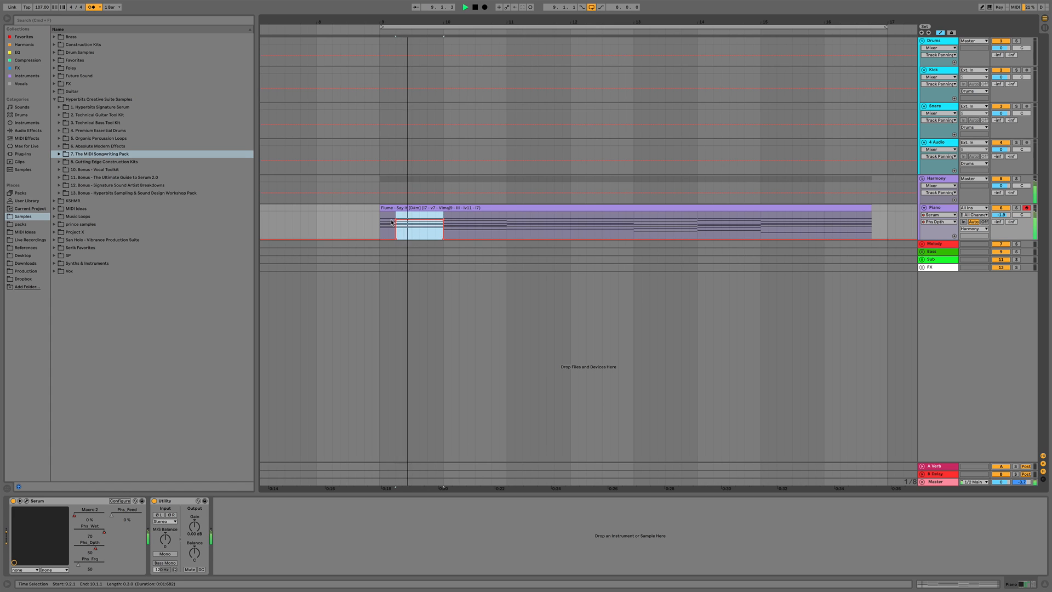
left_click(395, 220)
left_click(380, 229)
key("space")
key("space")
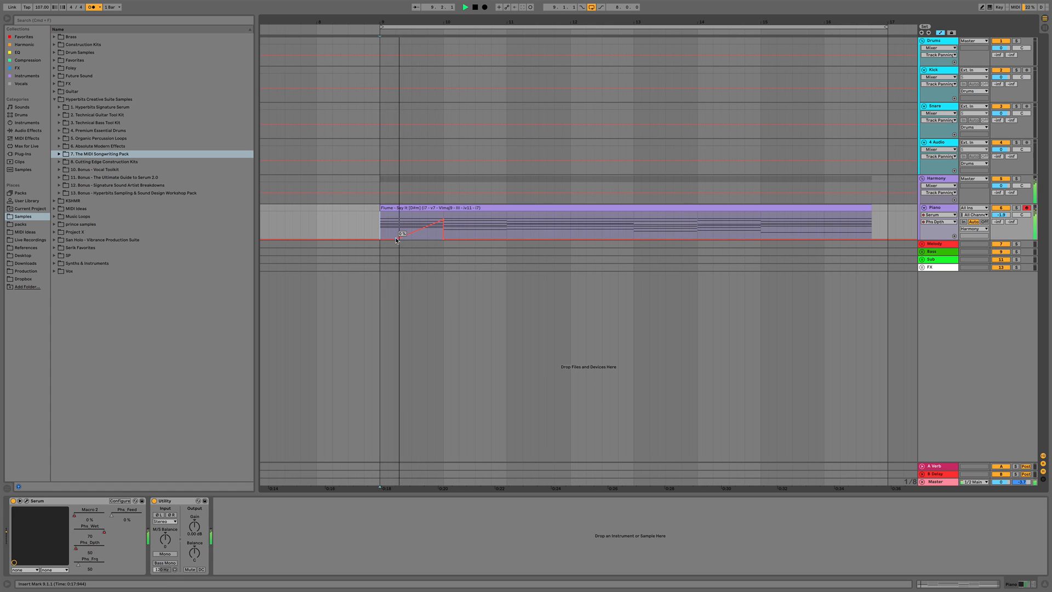
left_click_drag(395, 239, 381, 232)
key("space")
key("space")
Duplicate the depth ramp six times bar by bar to the end of the clip
key("super+d")
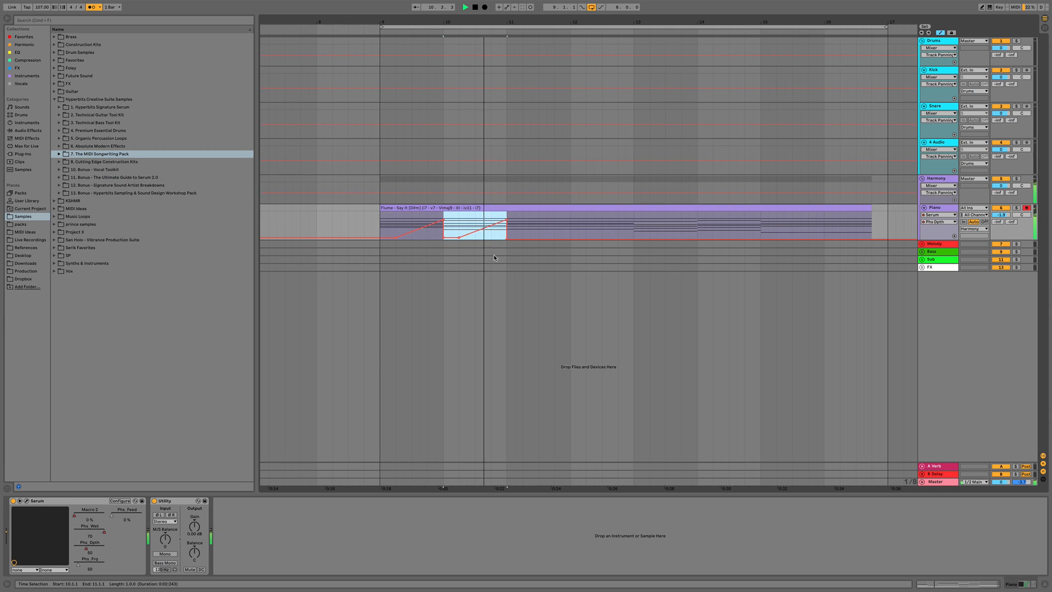
key("super+d")
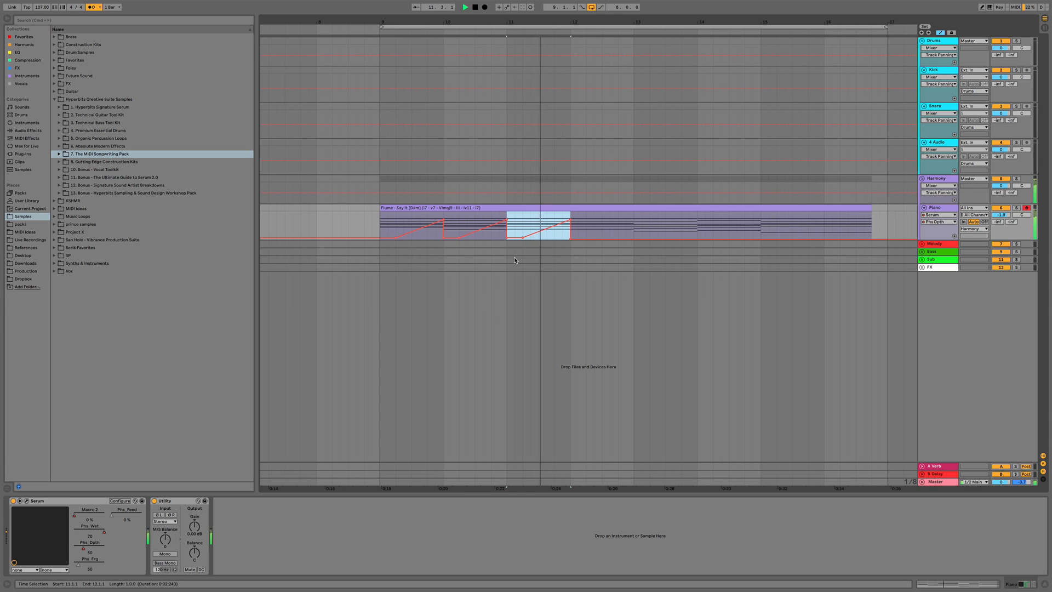
key("super+d")
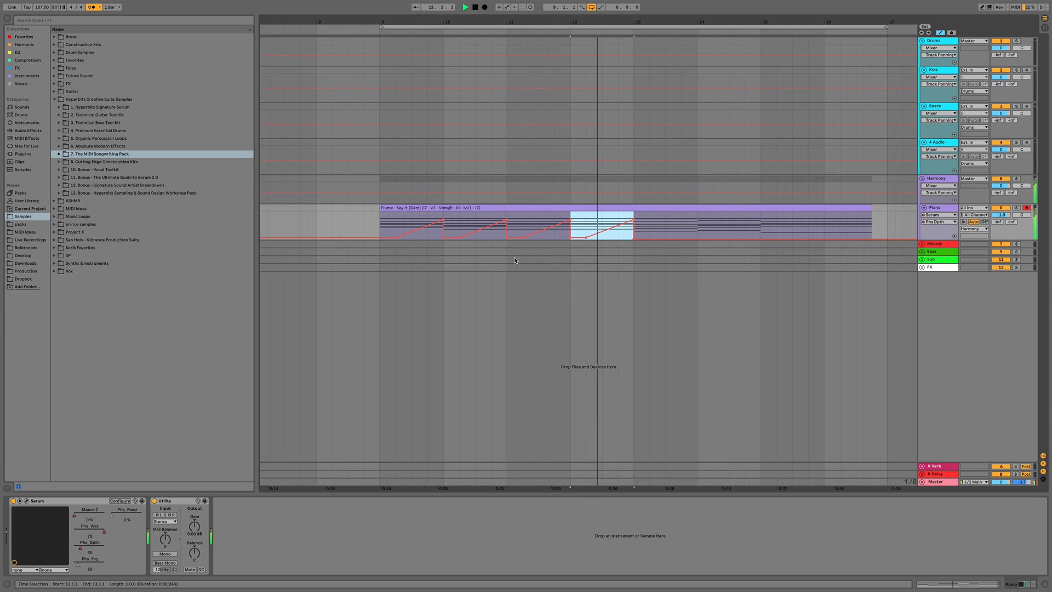
key("super+d")
key("super+d")
key("super+d")
key("super+d")
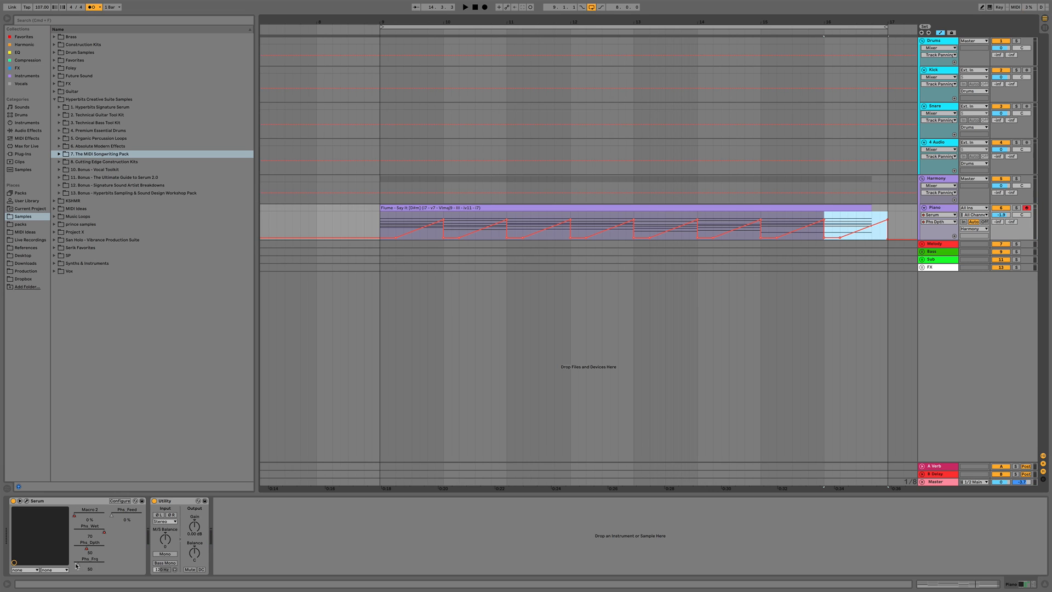
Switch to the Phs Frq parameter and draw a small rising frequency ramp over the first bar
left_click_drag(76, 565, 77, 577)
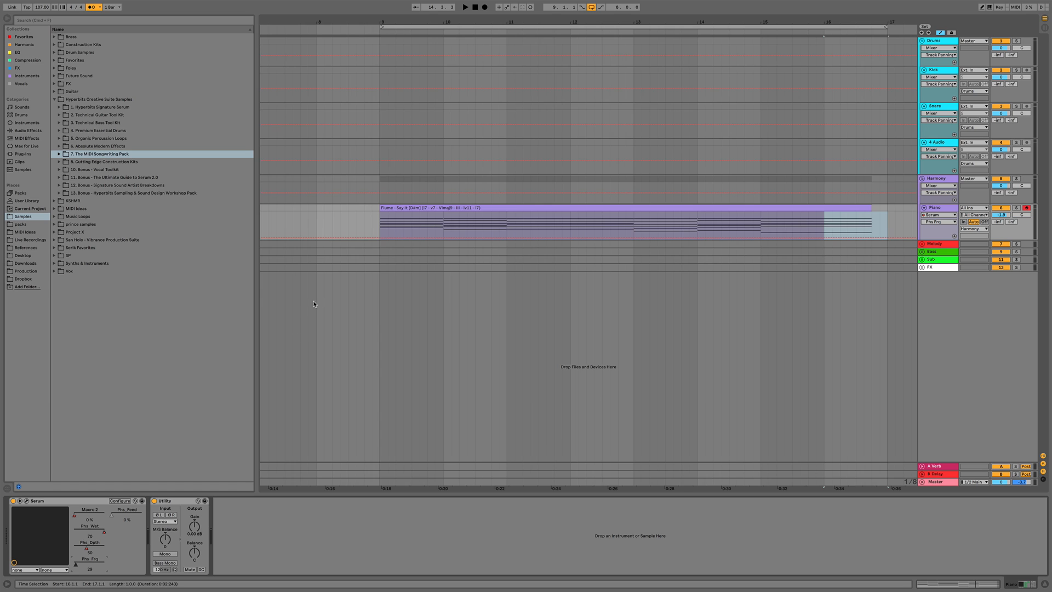
mouse_move(380, 238)
left_mouse_down()
mouse_move(447, 226)
mouse_move(384, 237)
left_mouse_up()
key("space")
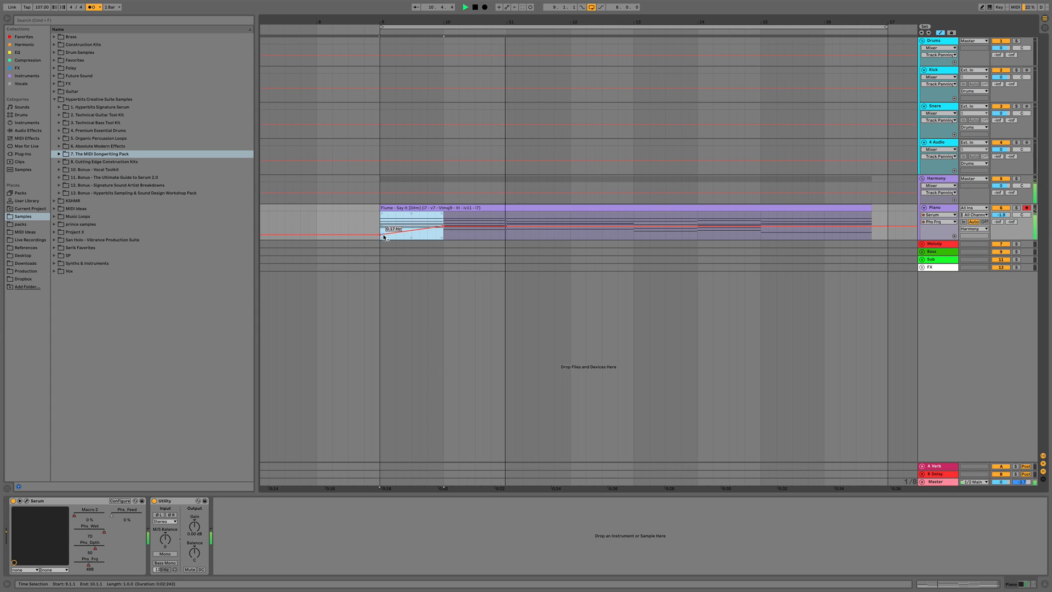
Duplicate the frequency ramp three times along the rest of the clip
key("super+d")
key("super+d")
key("super+d")
key("super+d")
key("super+d")
key("super+d")
key("super+d")
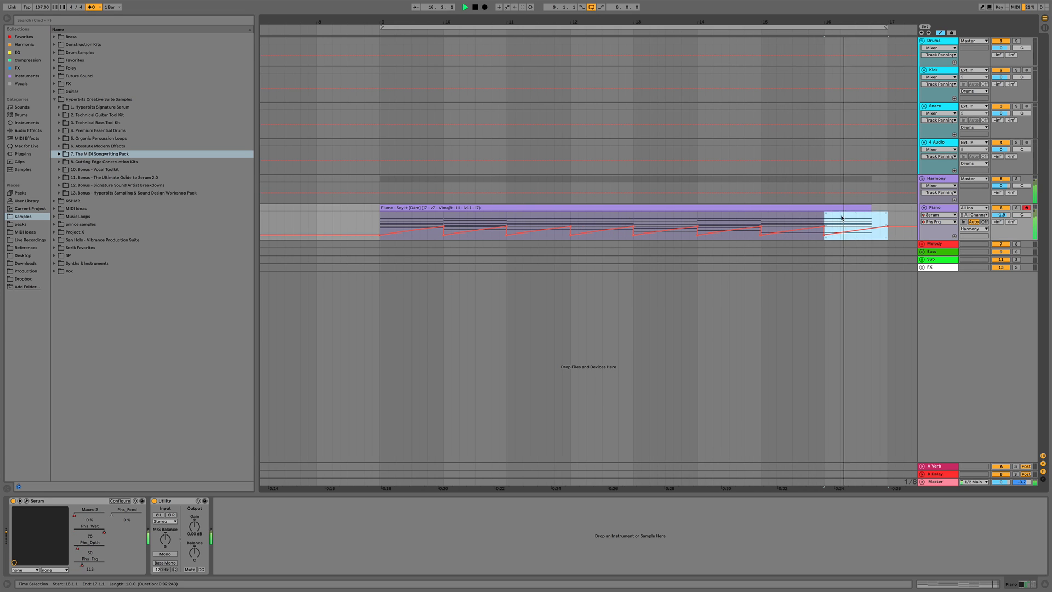
key("space")
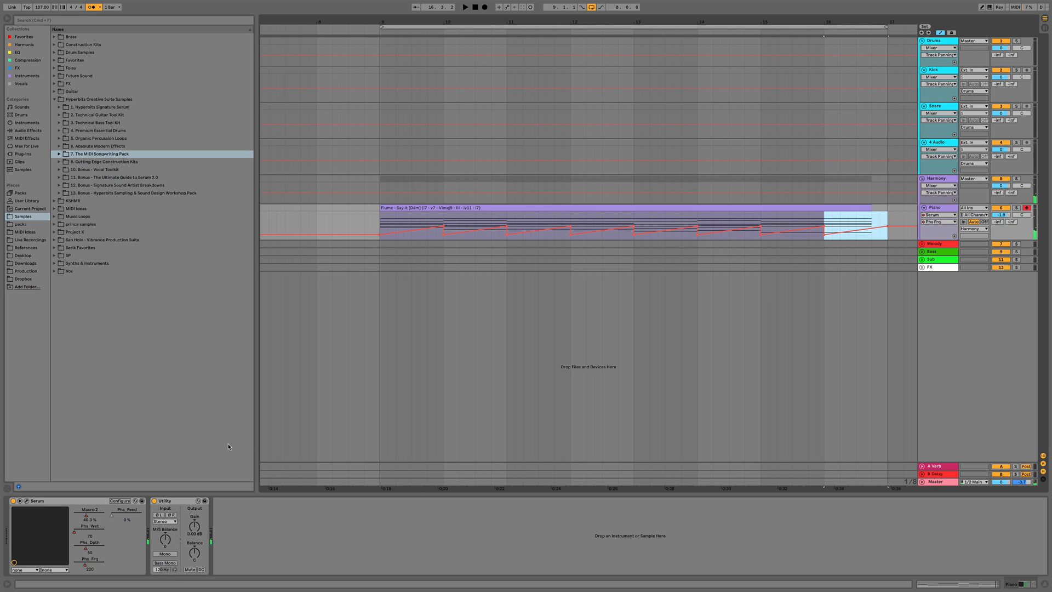
Show the Phs Wet automation and play back the whole clip from just before its start
left_click(75, 537)
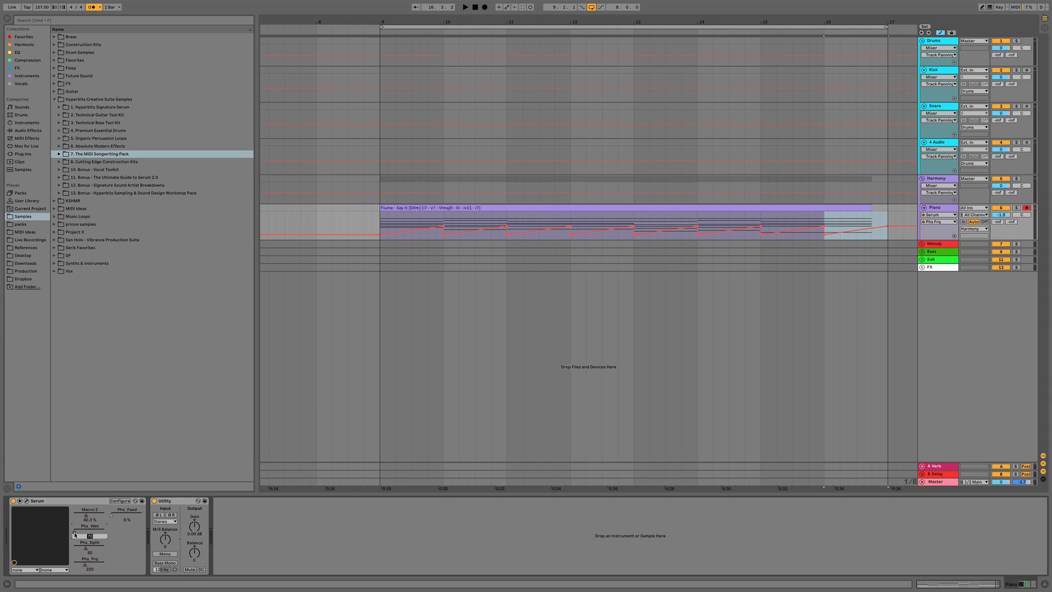
key("Return")
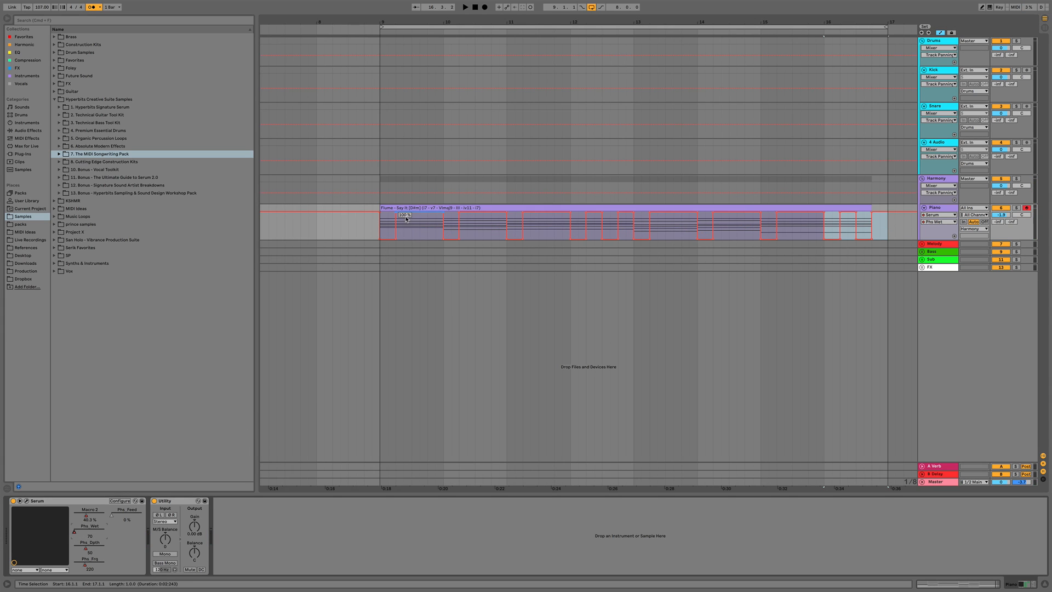
left_click_drag(366, 227, 903, 218)
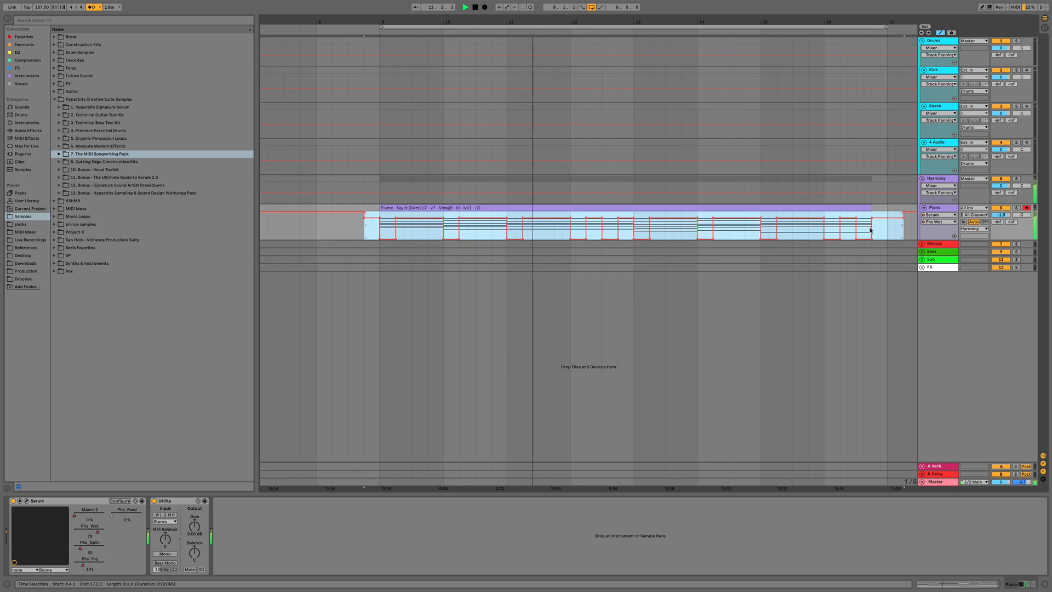
key("space")
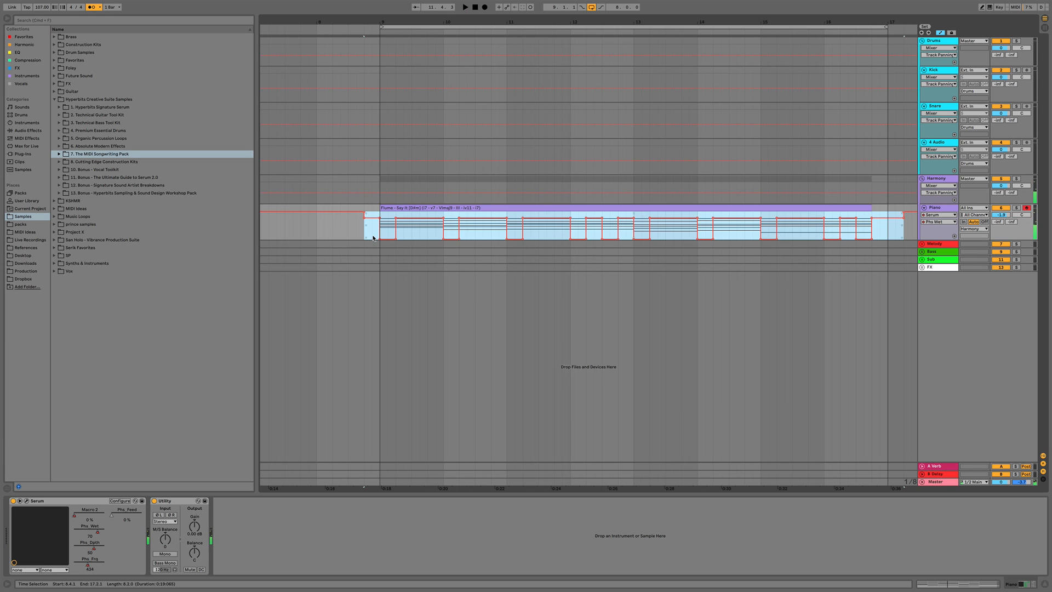
left_click(372, 238)
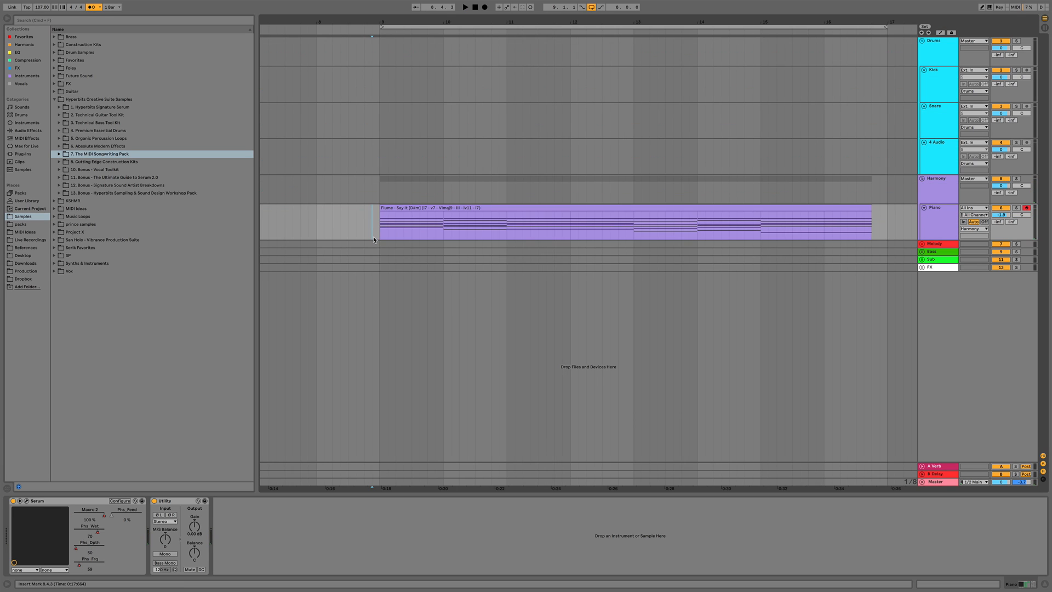
Add Multiband Compression to the Piano track after Serum
scroll(422, 241, "right", 1)
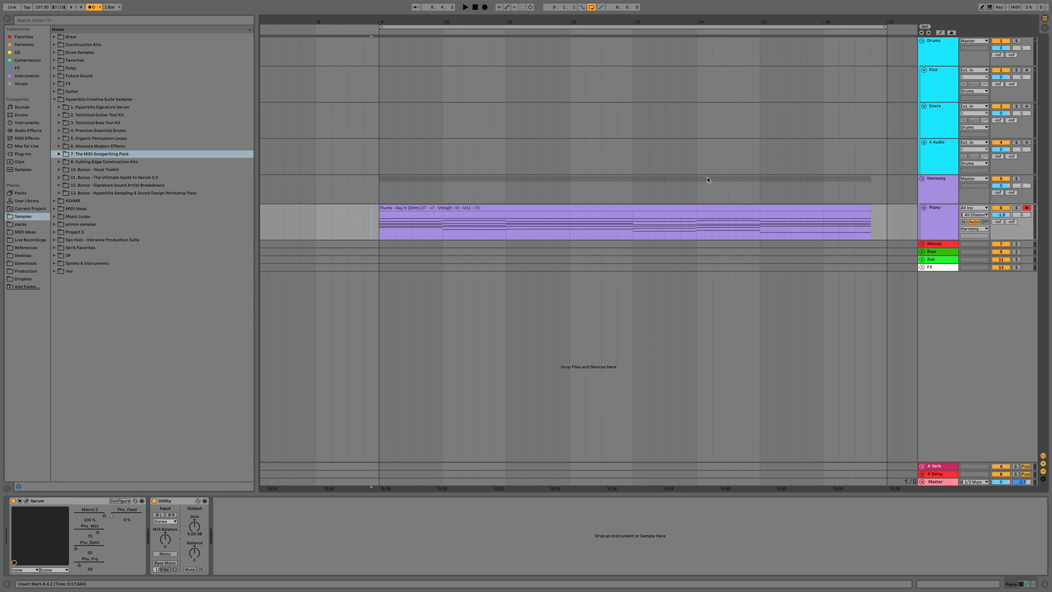
left_click(948, 226)
left_click(14, 60)
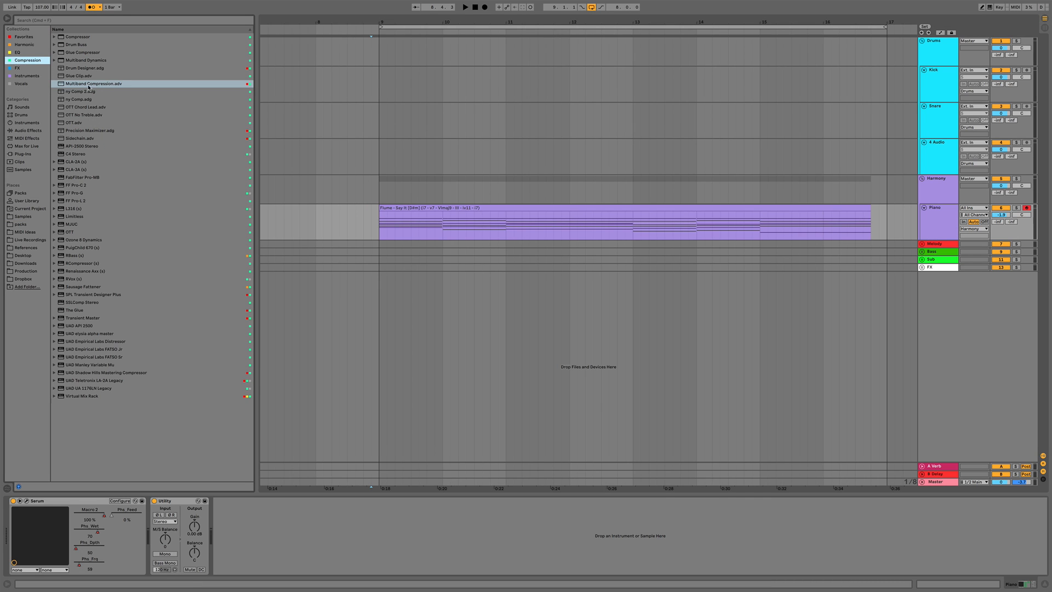
left_click_drag(89, 87, 149, 521)
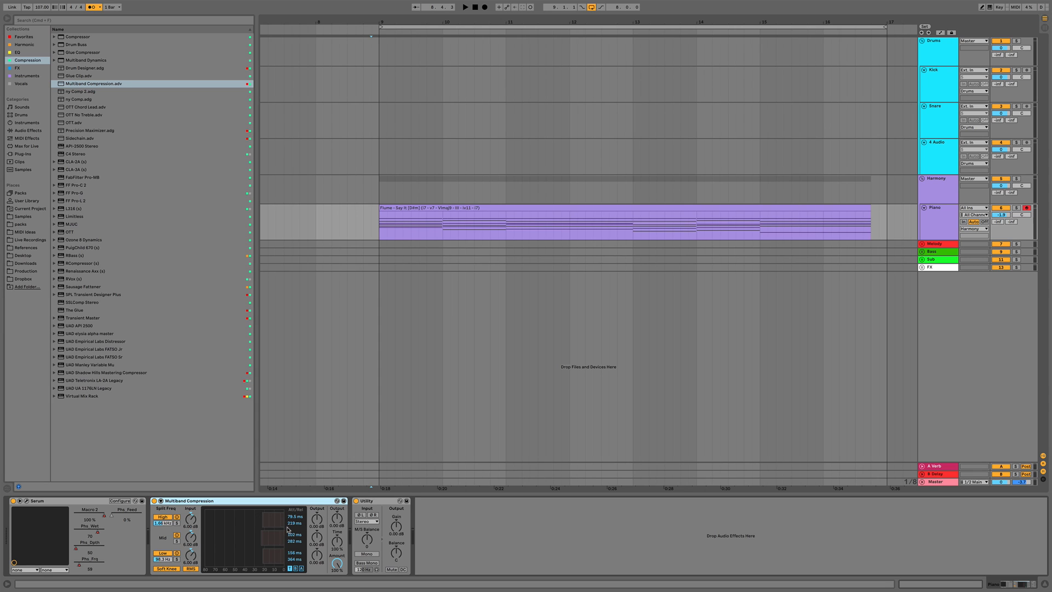
Adjust the Multiband Compression's Time, output and Amount during playback, and bypass it briefly to compare
key("space")
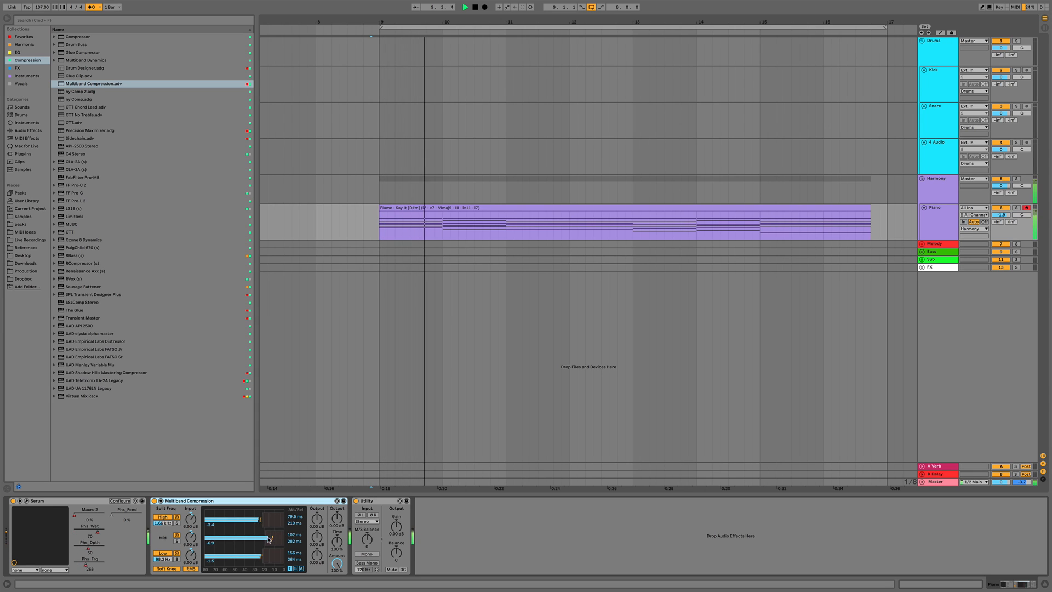
left_click_drag(337, 541, 336, 482)
left_click_drag(316, 519, 317, 501)
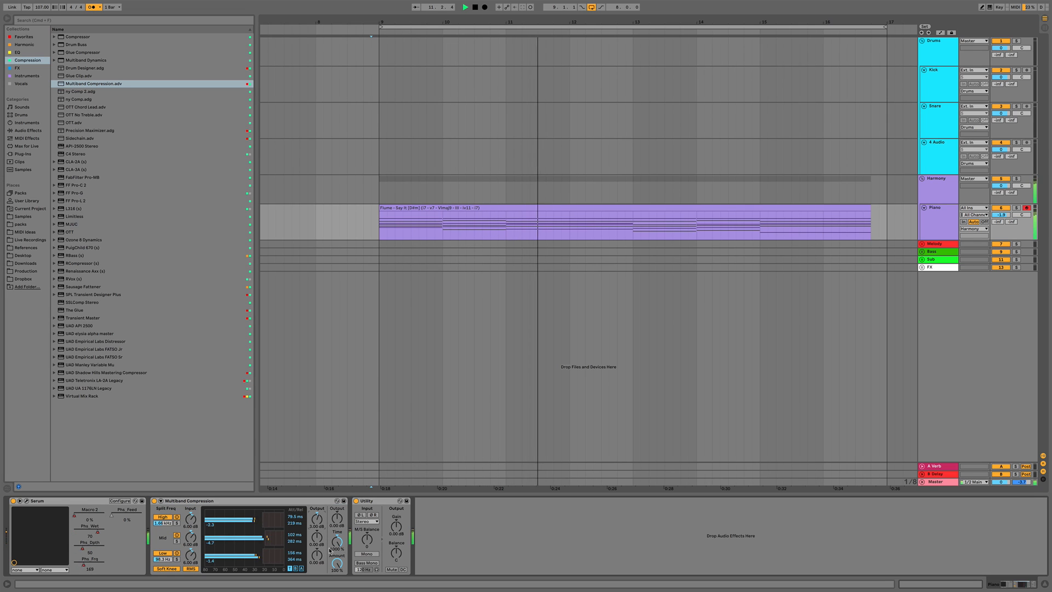
left_click_drag(337, 563, 337, 584)
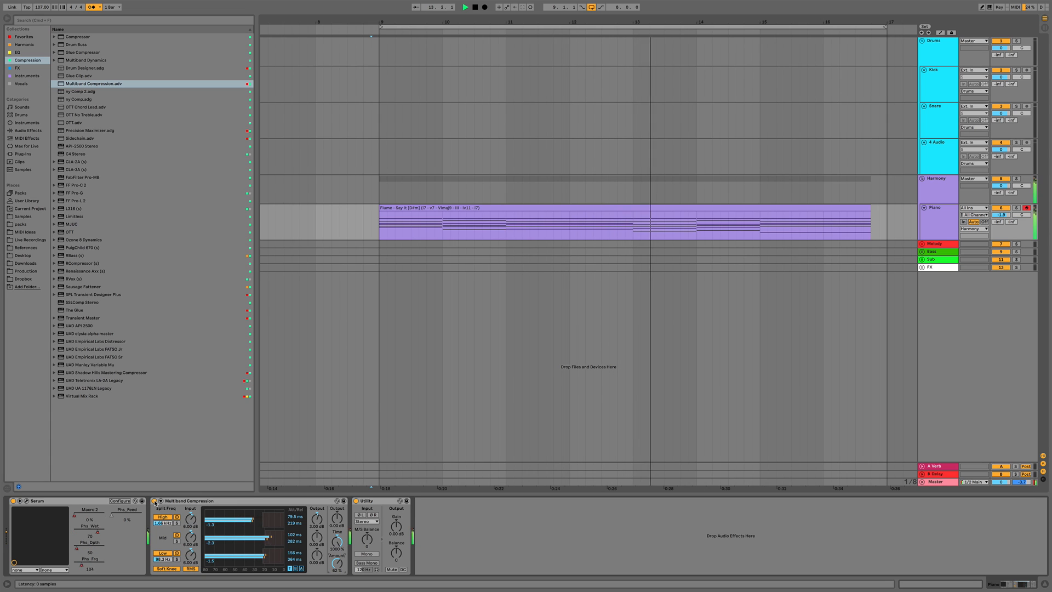
left_click(155, 500)
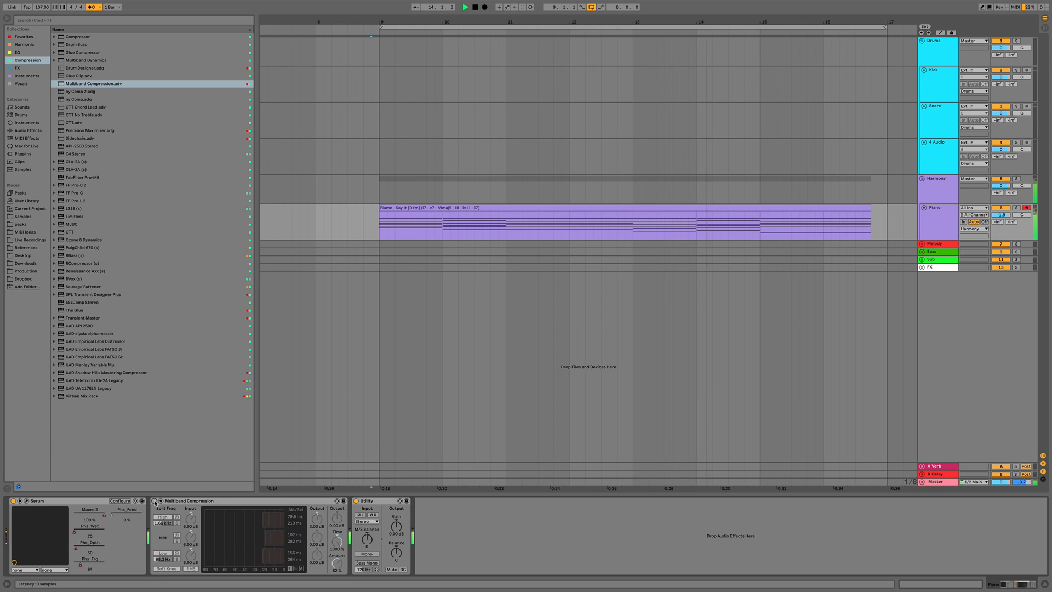
left_click(155, 501)
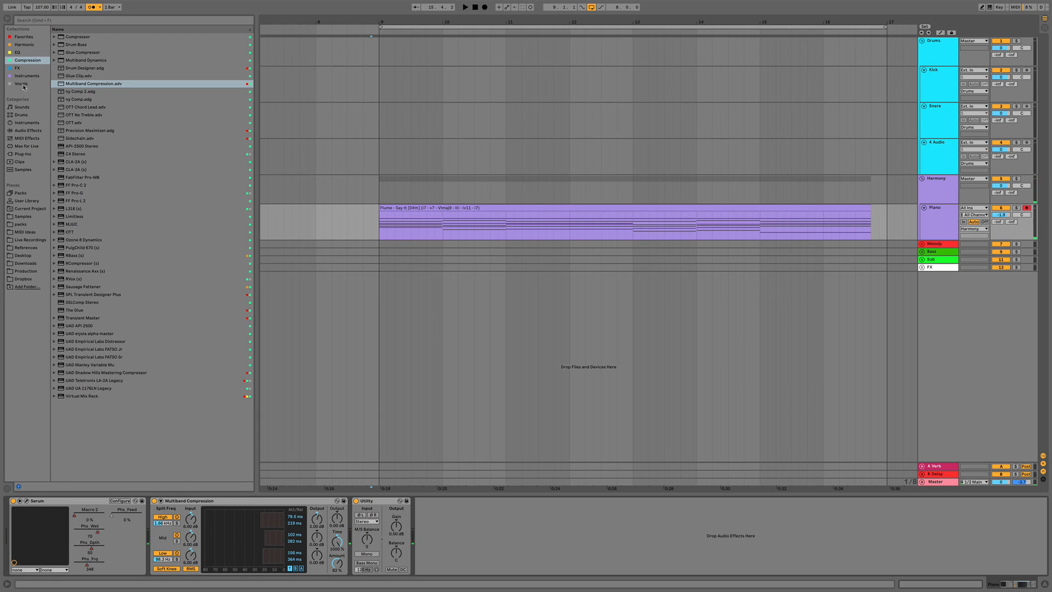
Add the Kickstart plugin to the Piano track and audition it before closing its window
left_click(18, 68)
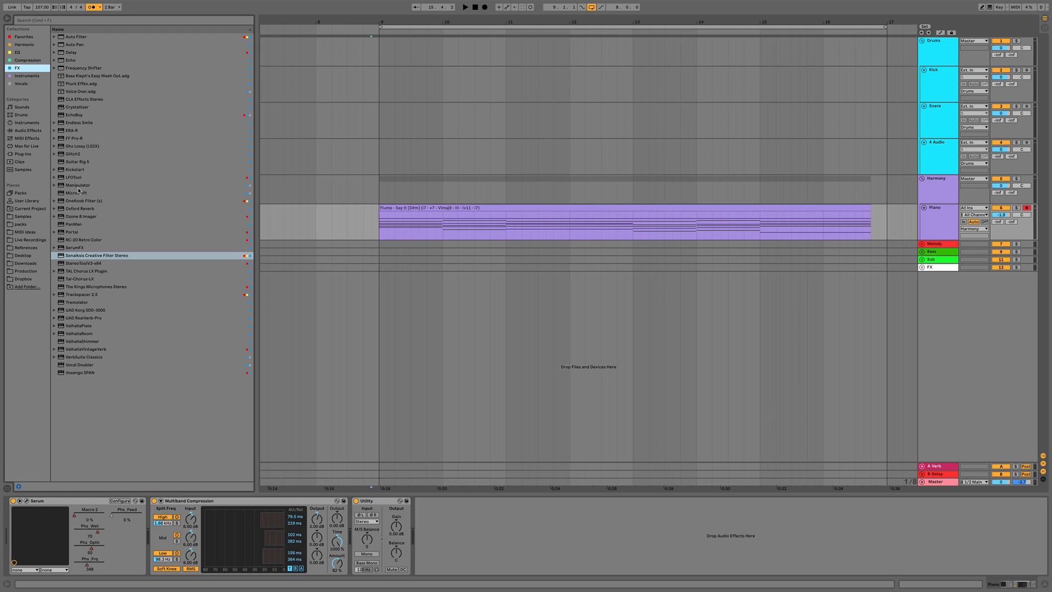
double_click(74, 170)
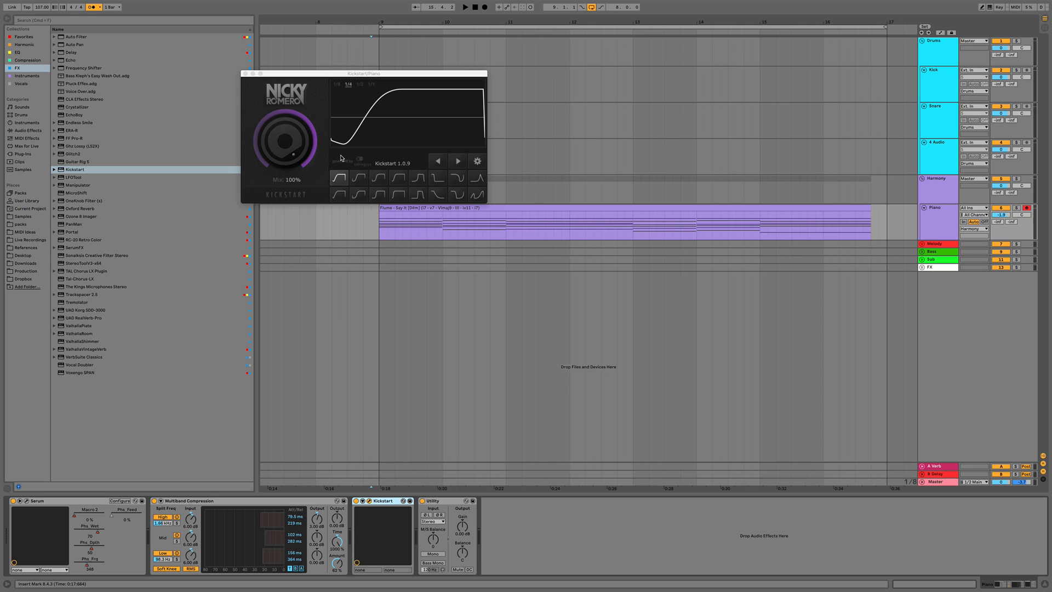
key("space")
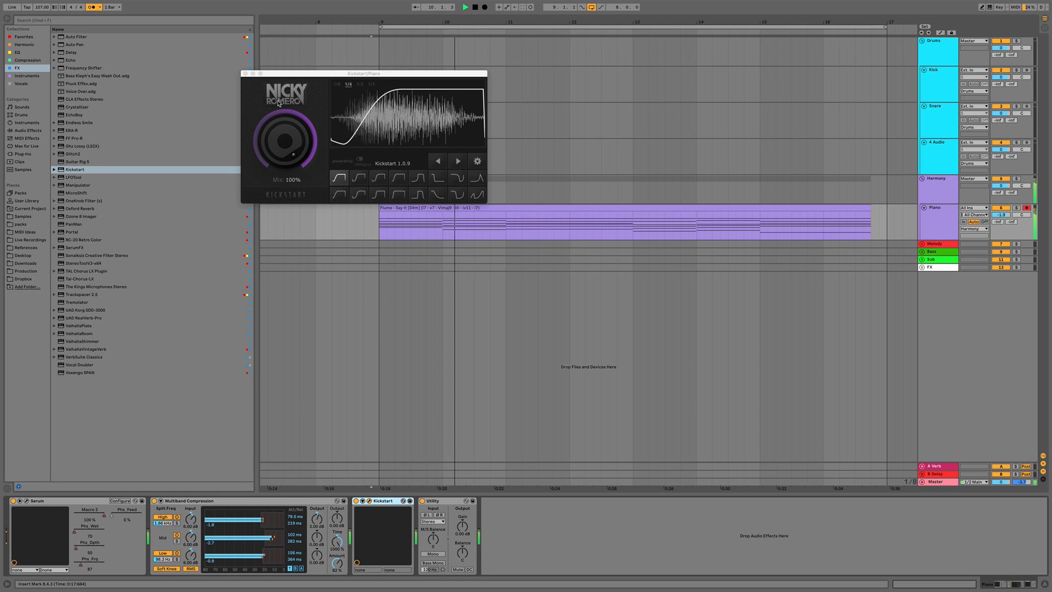
left_click(245, 73)
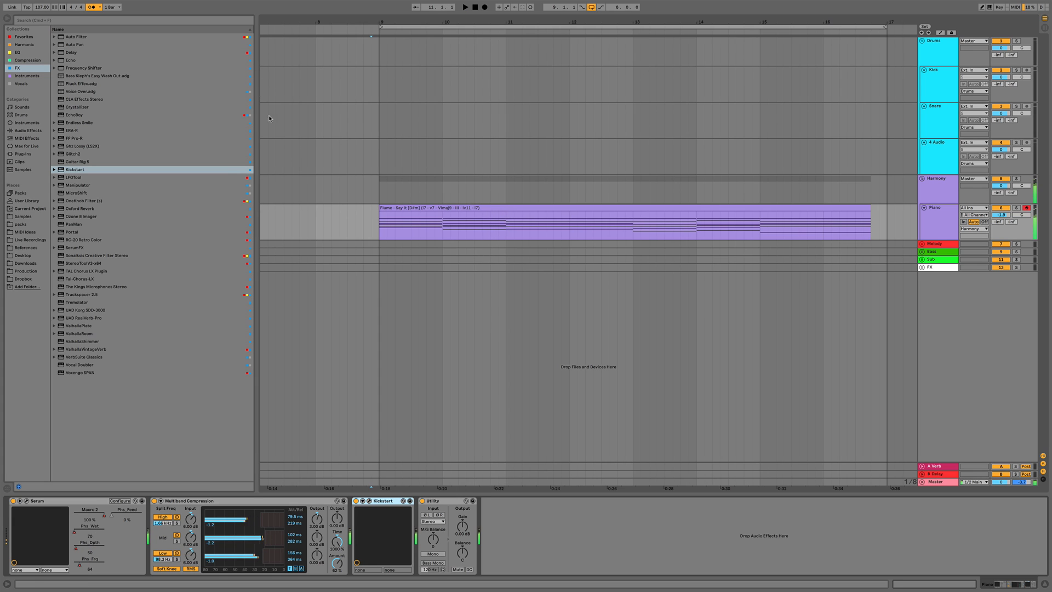
Stop playback and open the HYPERBITS_Kicks folder inside 4. Premium Essential Drums in the Samples location
key("space")
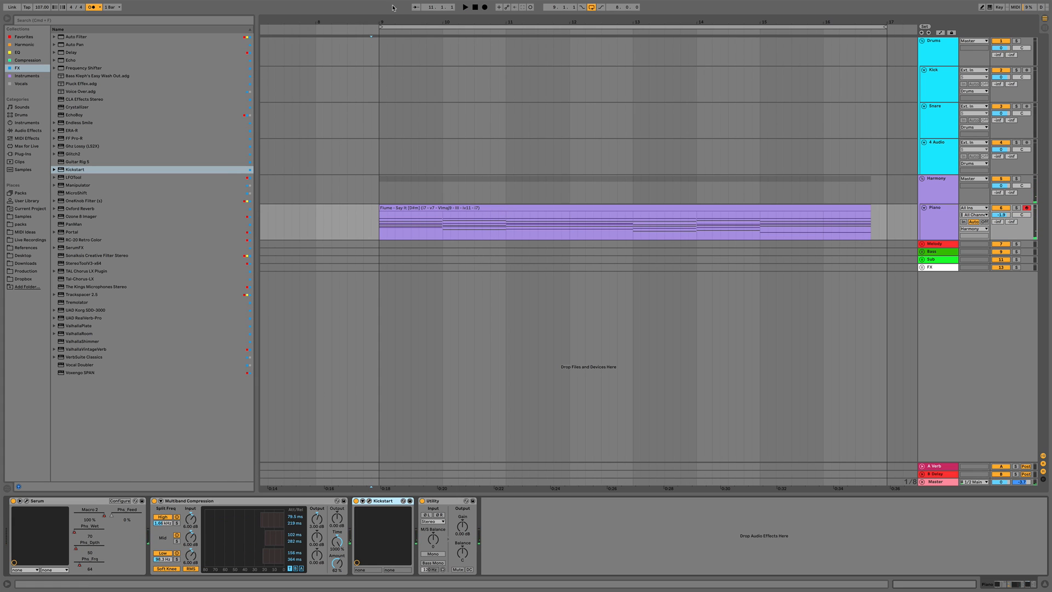
left_click_drag(391, 21, 391, 8)
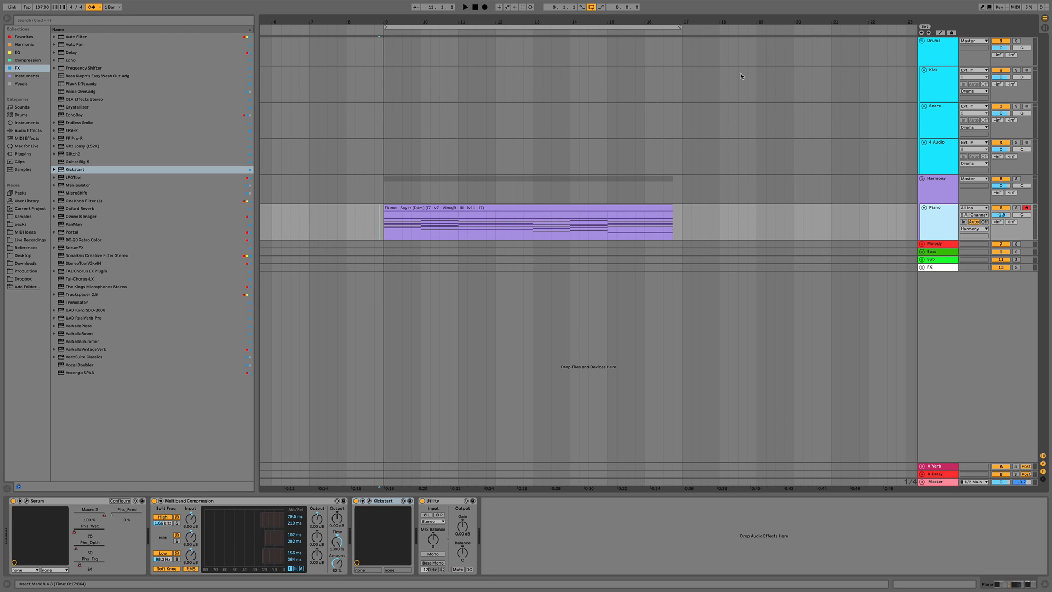
left_click(24, 216)
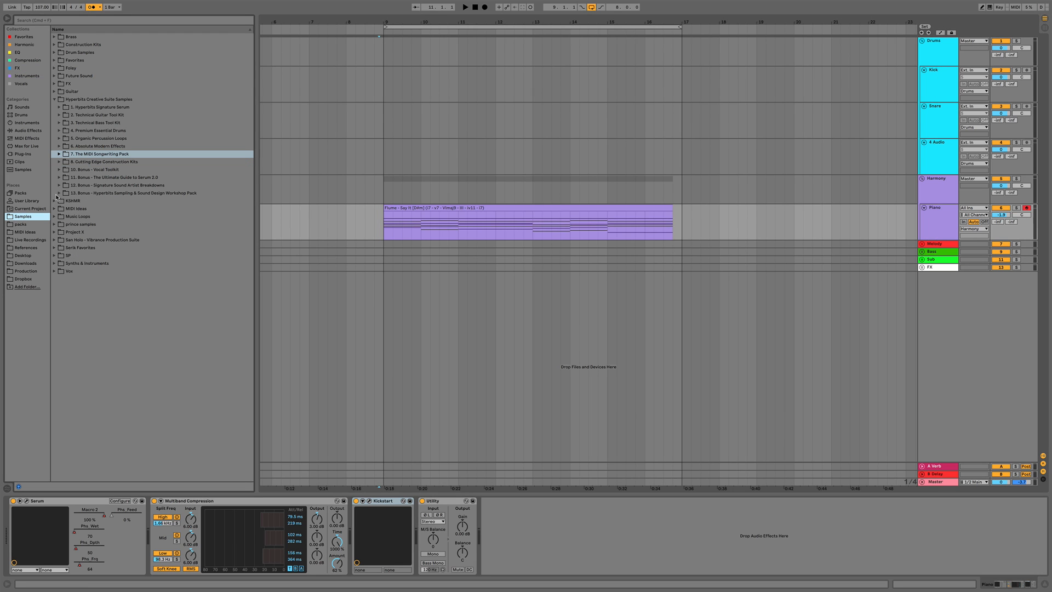
left_click(58, 131)
left_click(64, 146)
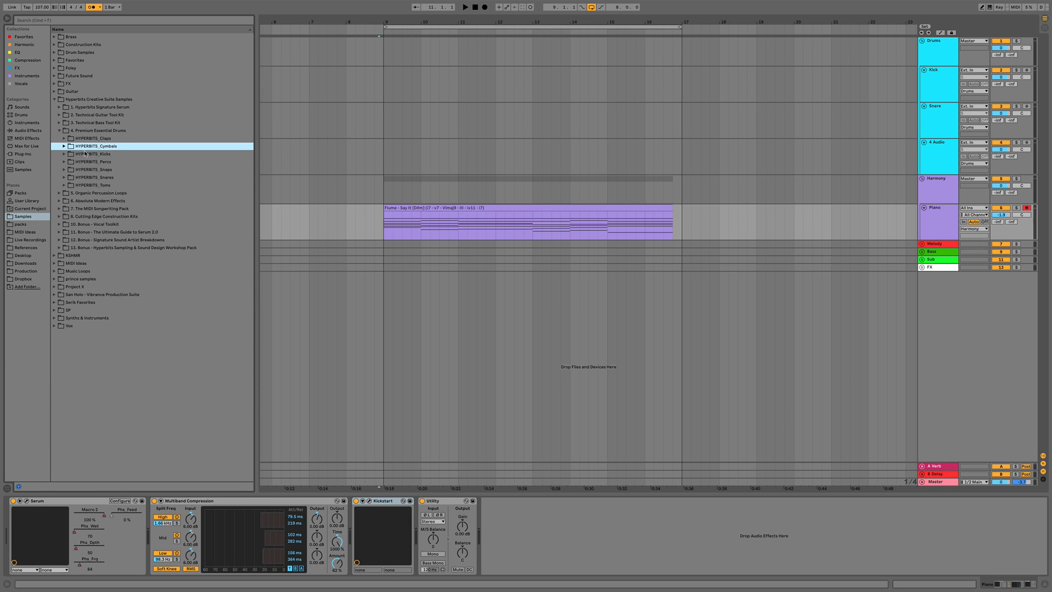
left_click(64, 154)
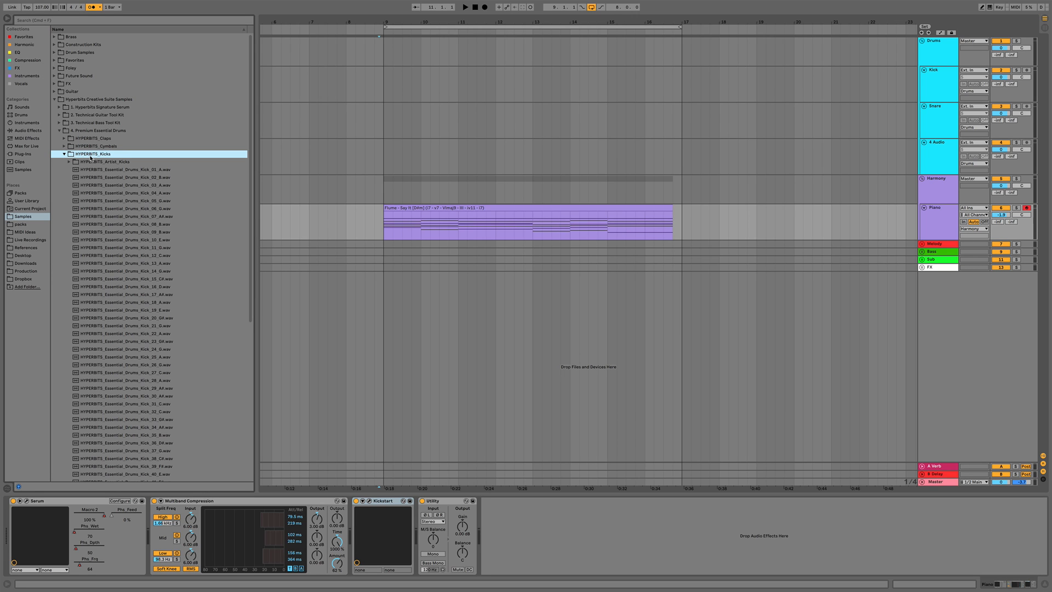
left_click(69, 162)
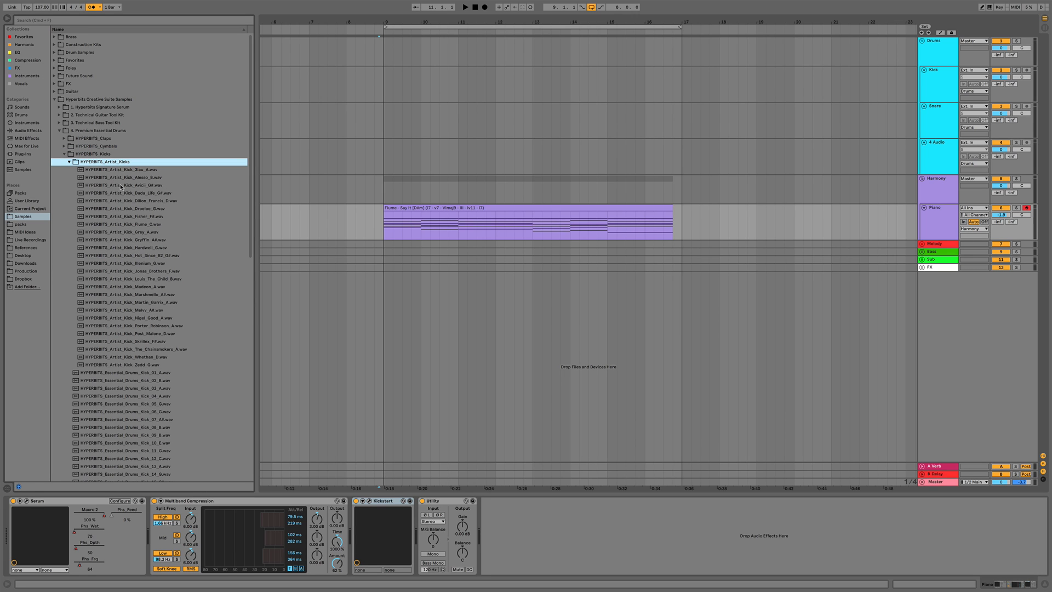
left_click(70, 162)
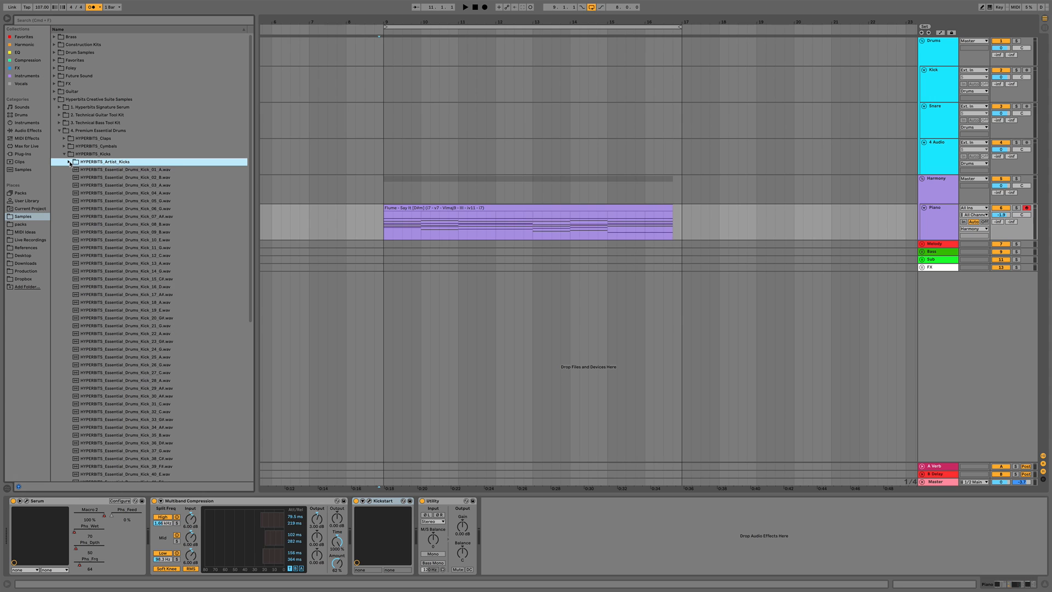
scroll(174, 319, "down", 3)
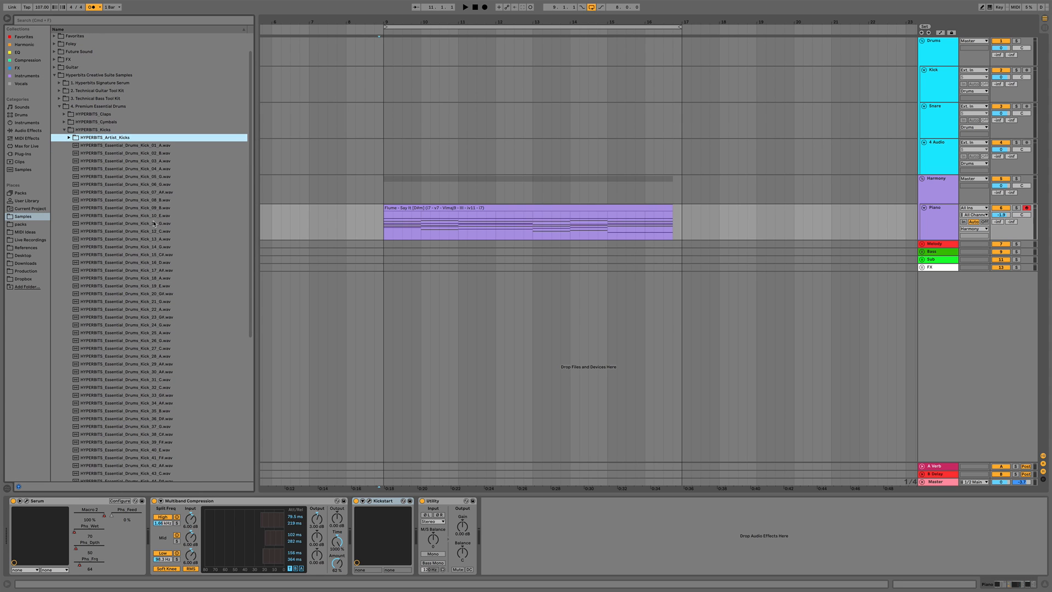
Audition kick samples in the folder, selecting HYPERBITS_Essential_Drums_Kick_10_E.wav
double_click(428, 208)
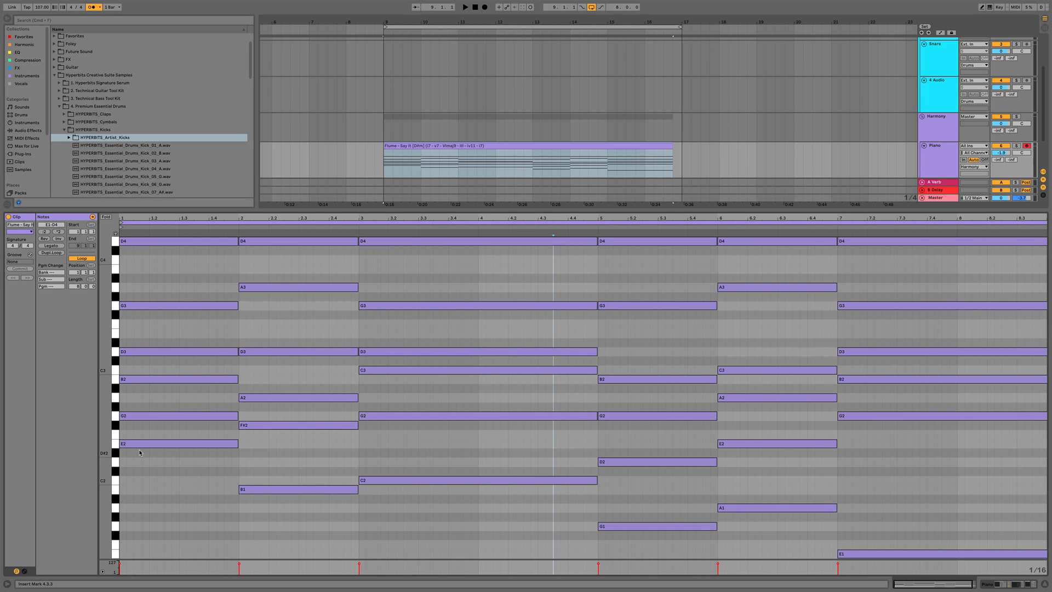
key("super+alt+l")
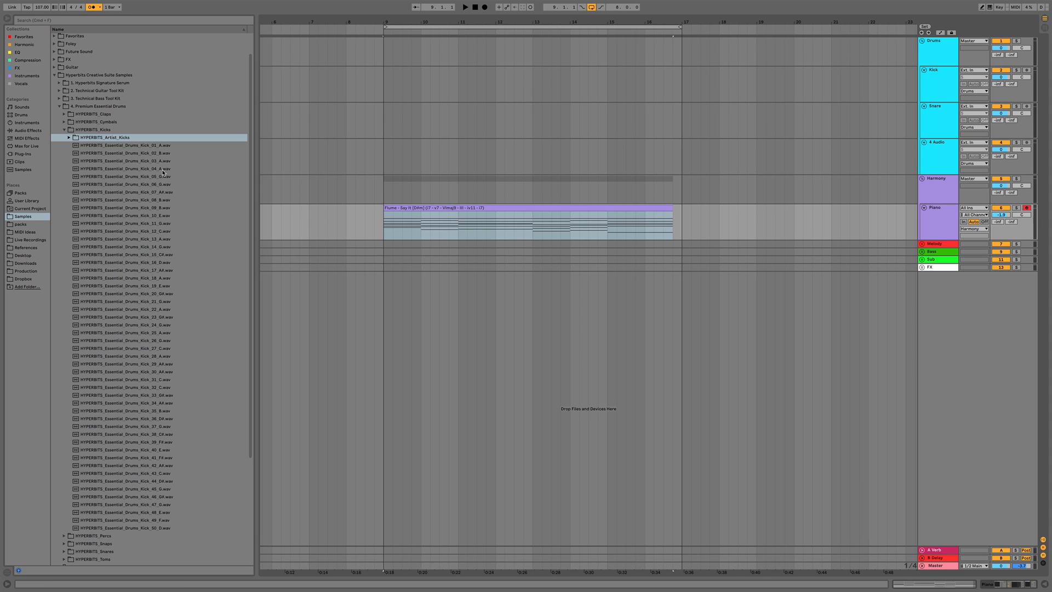
left_click(155, 208)
left_click(155, 216)
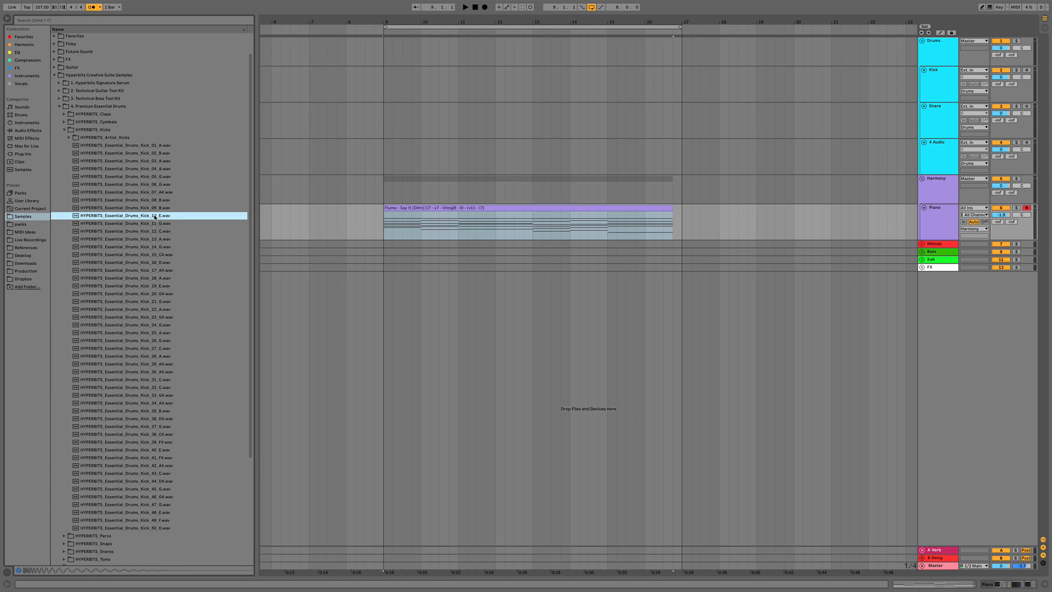
Place HYPERBITS_Essential_Drums_Kick_10_E.wav on the Kick track at bar 9 and duplicate it three times
left_click_drag(154, 218, 389, 88)
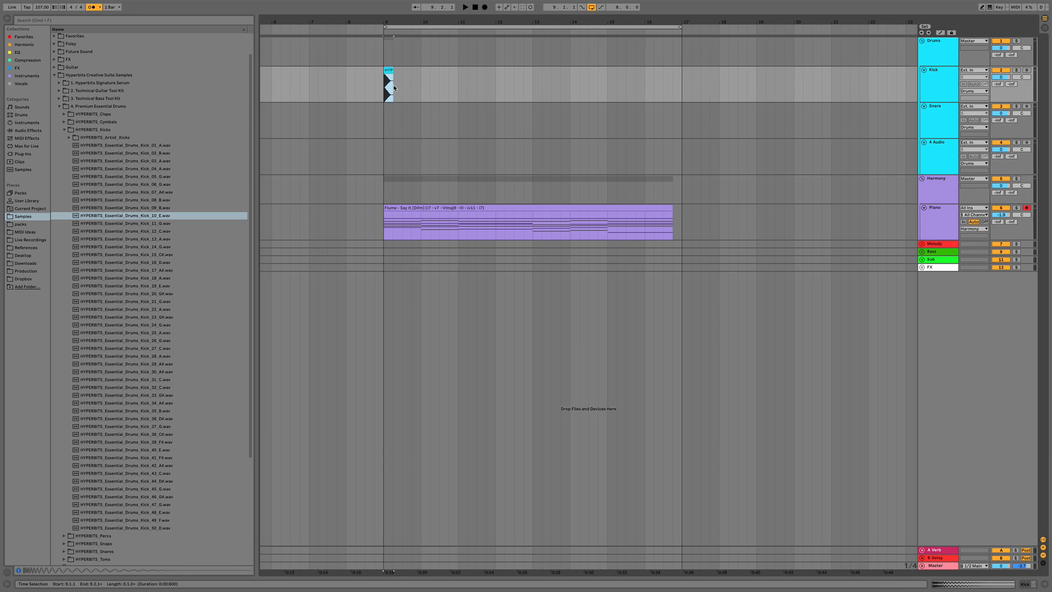
left_click(392, 54)
left_click_drag(388, 21, 409, 95)
left_click(382, 97)
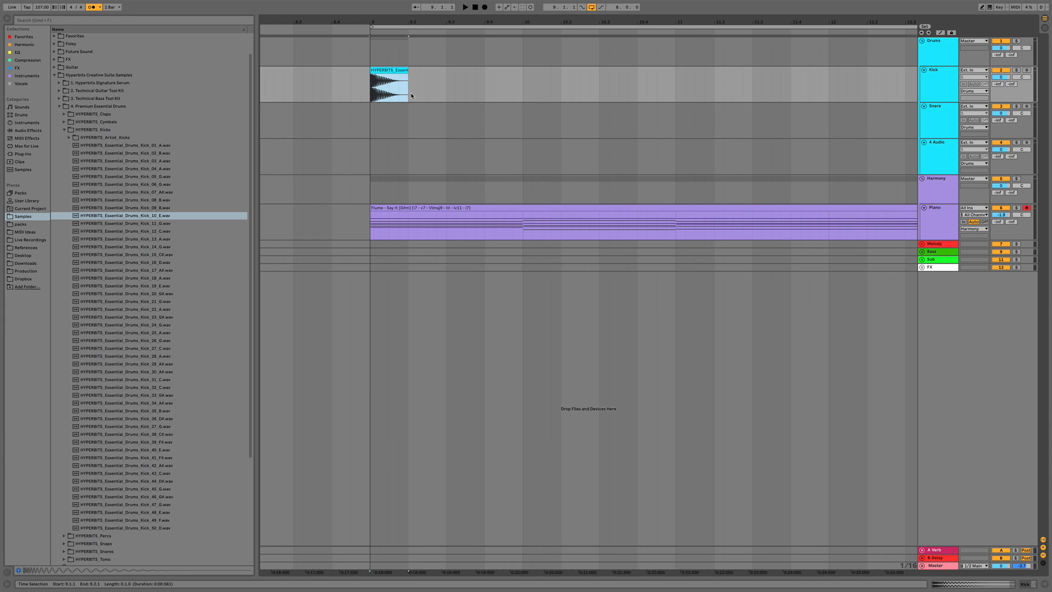
key("super+d")
key("super+d")
key("super+d")
Play the section and balance the Kick track volume to about -7 dB, raising the Piano track volume slightly
left_click(370, 92)
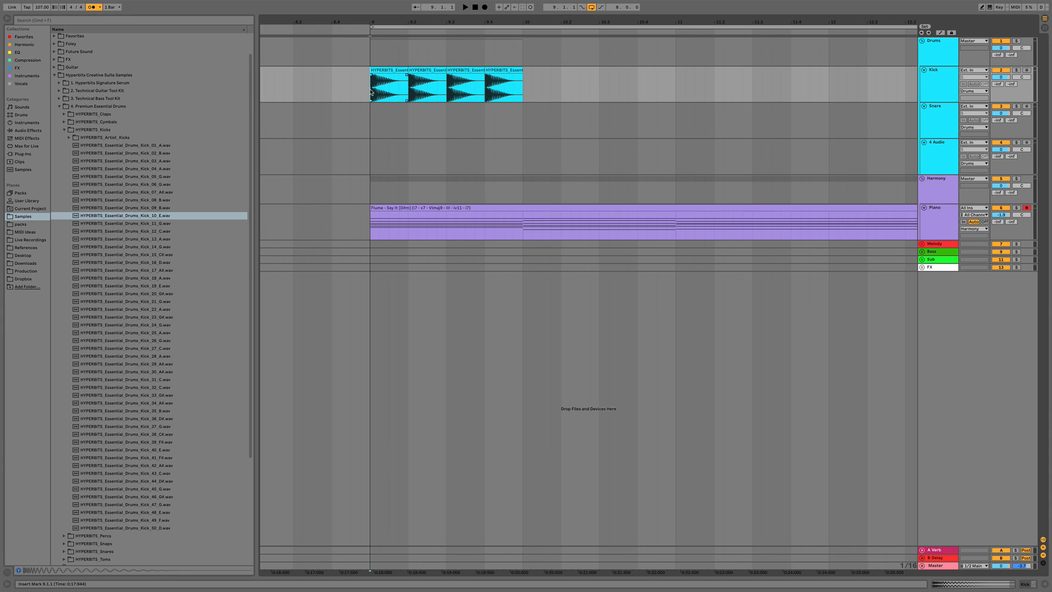
key("space")
key("space")
left_click_drag(1001, 77, 1001, 82)
key("space")
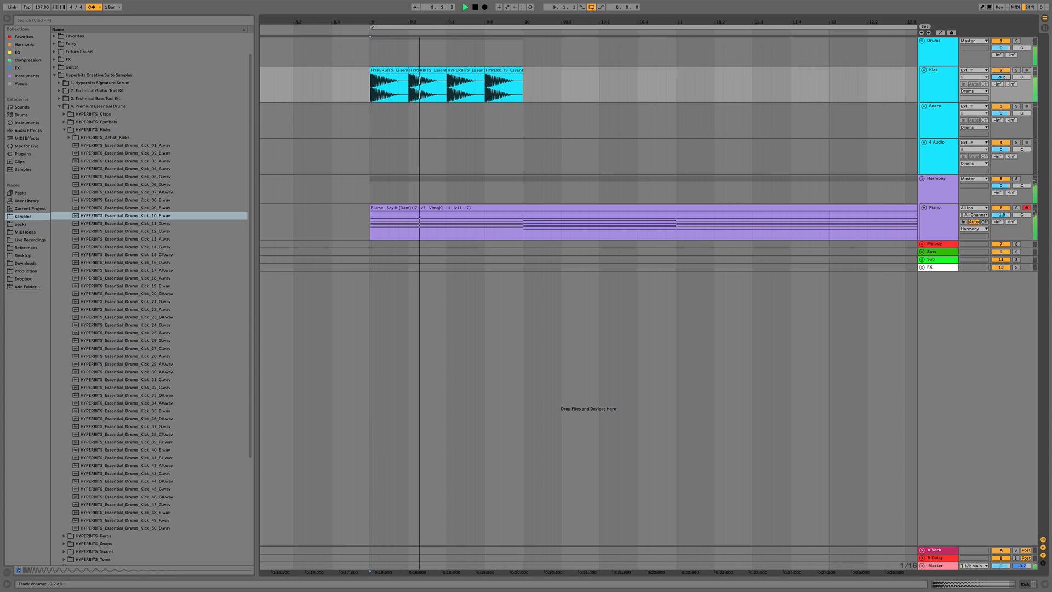
left_click_drag(1001, 77, 1001, 71)
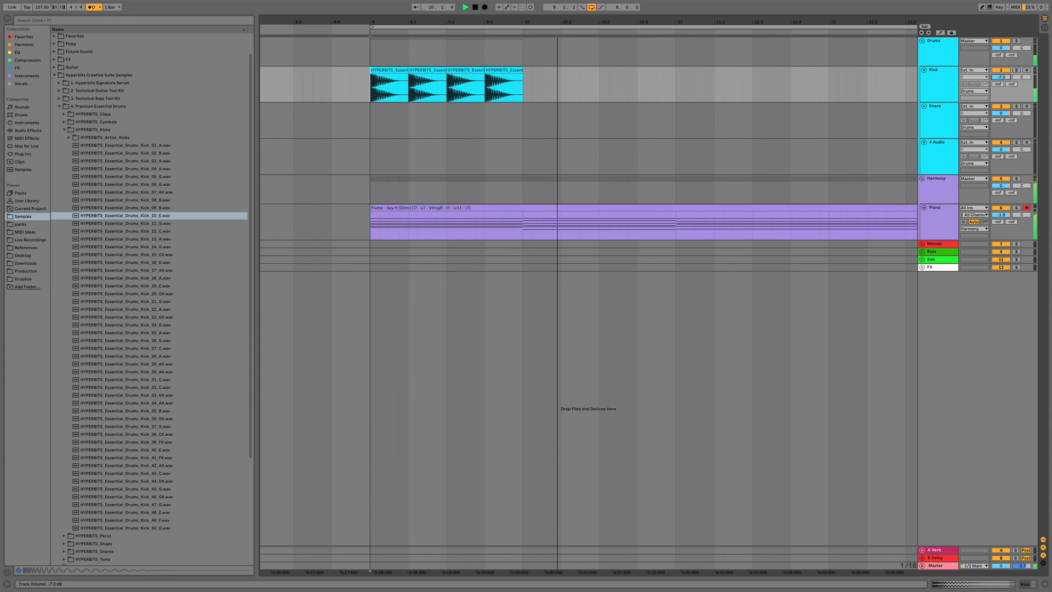
key("space")
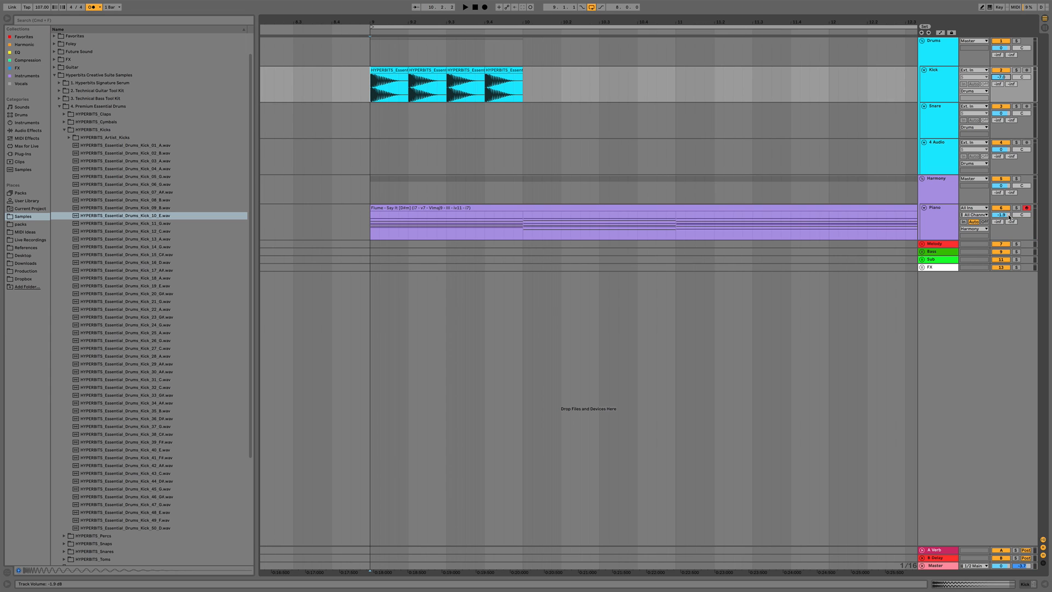
left_click_drag(1009, 217, 1002, 211)
key("space")
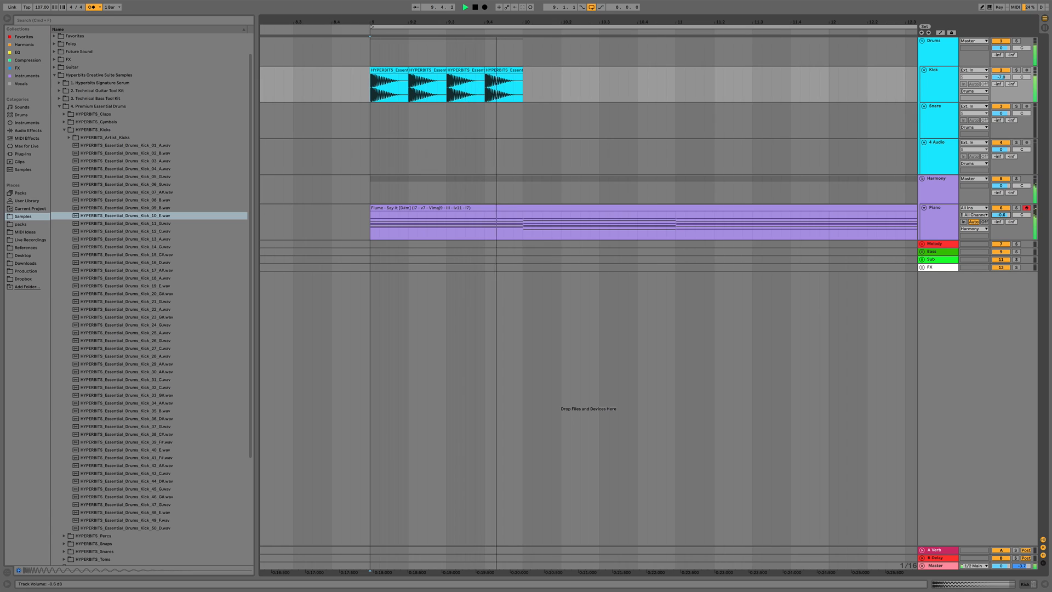
key("space")
Shorten the first kick clip and delete the other three kick copies
left_click(406, 70)
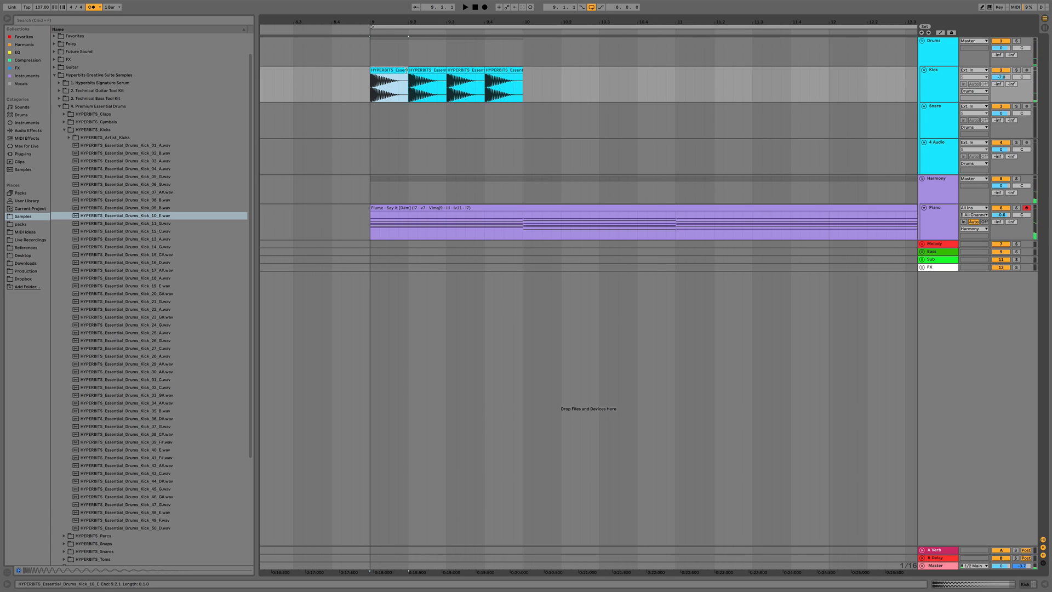
left_click_drag(406, 71, 397, 71)
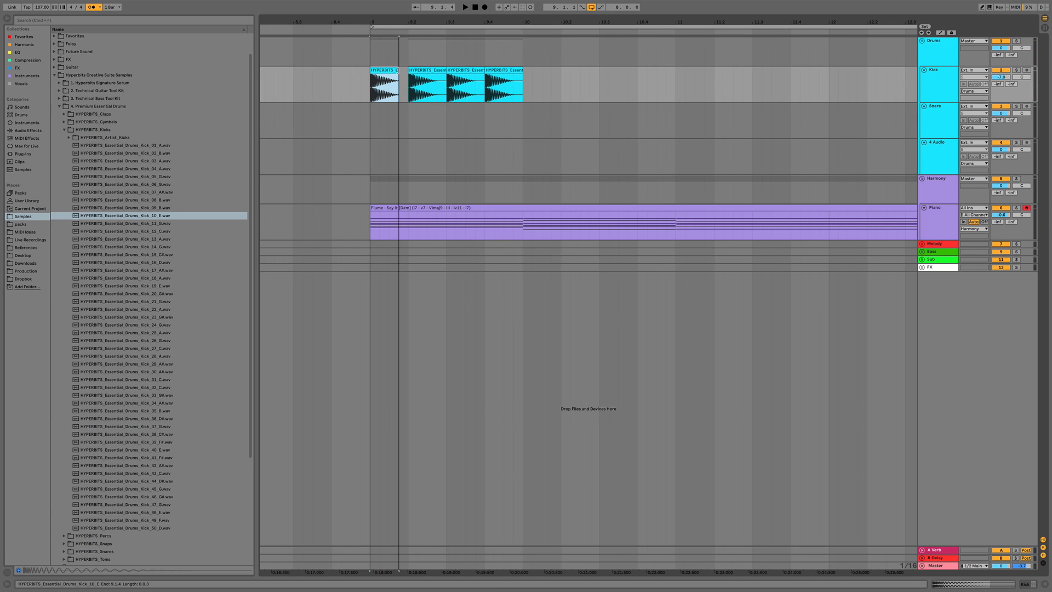
left_click(395, 78)
left_click(387, 88)
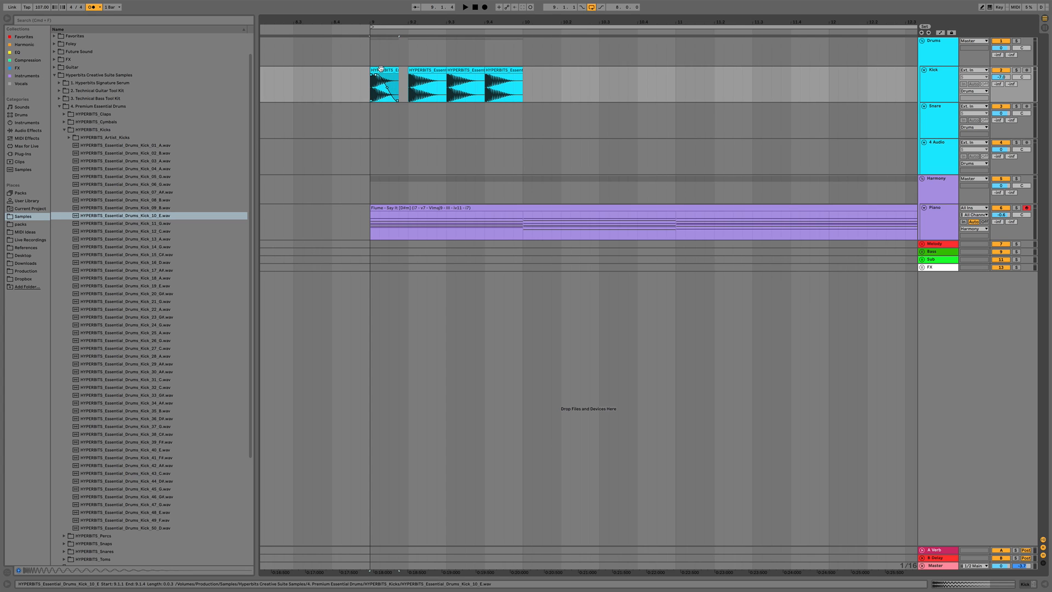
key("space")
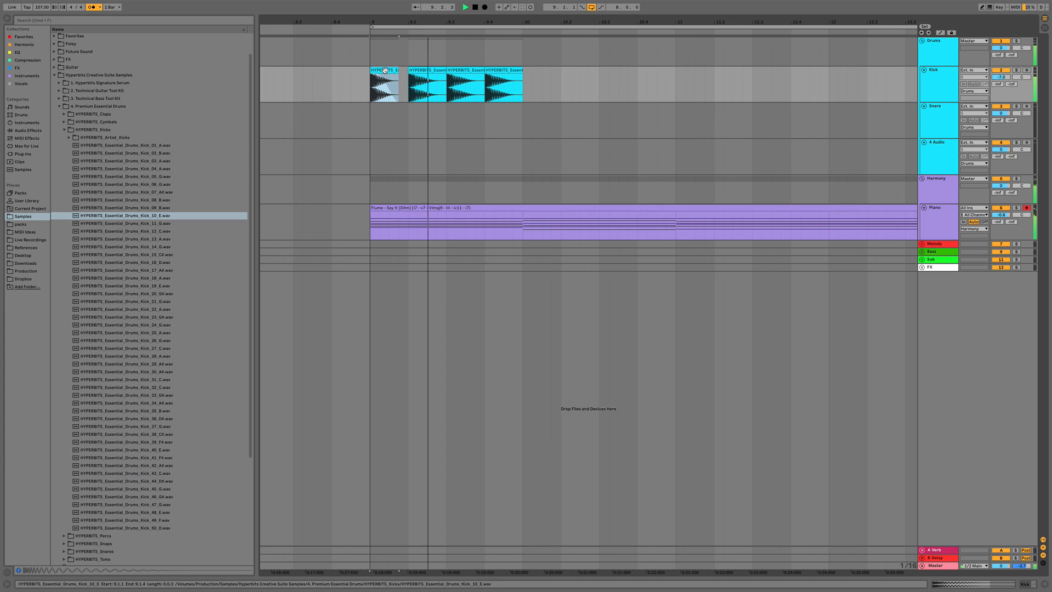
left_click(421, 69)
key("Delete")
left_click_drag(427, 82, 371, 82)
key("Delete")
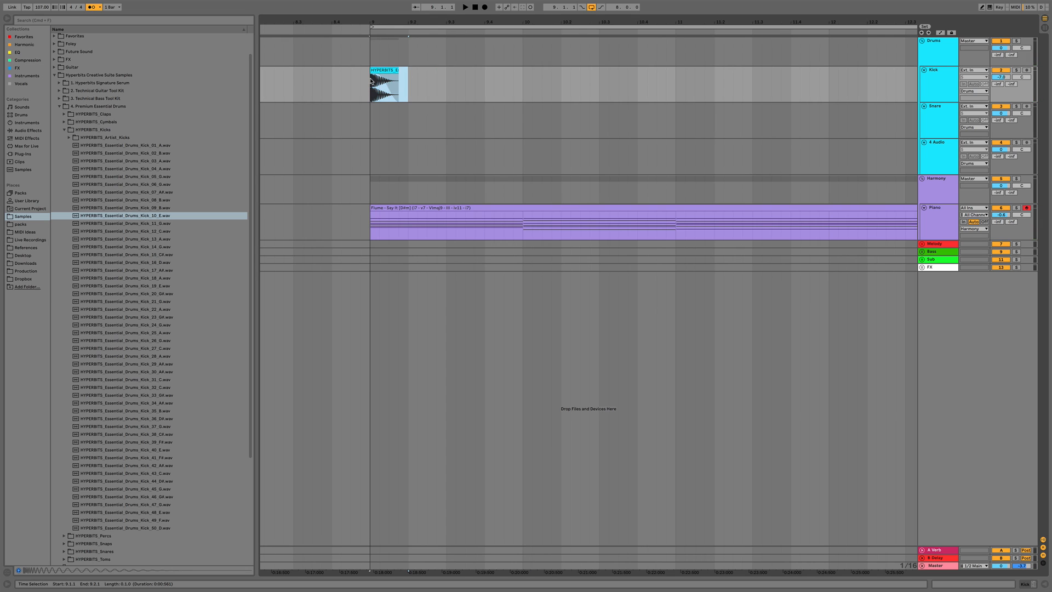
Duplicate the shortened kick repeatedly so it plays on every beat from bar 9 to the end of the piano clip
key("super+d")
key("super+d")
key("super+d")
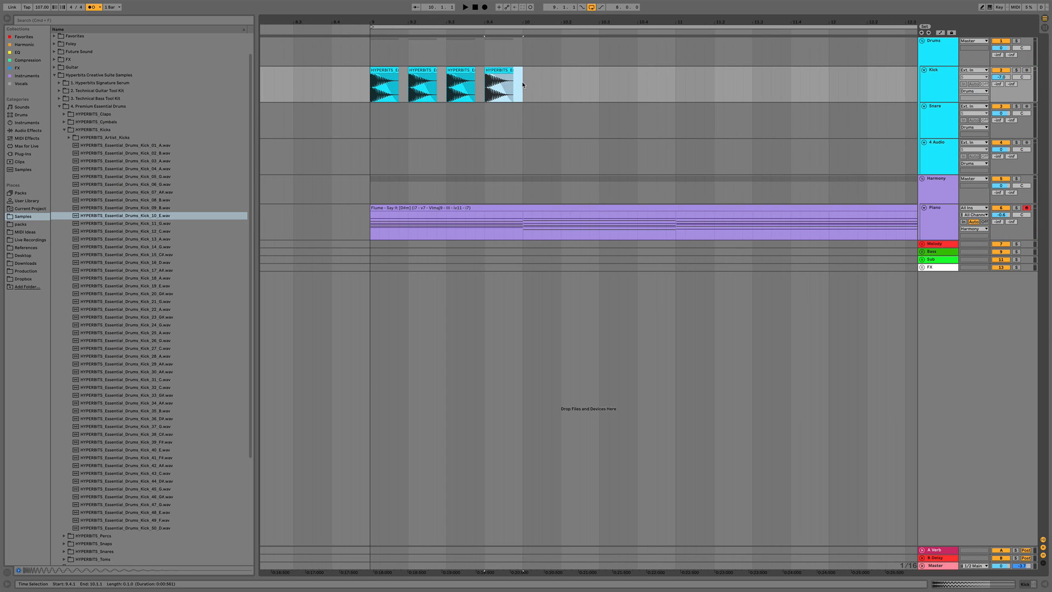
left_click_drag(522, 85, 371, 87)
key("super+d")
key("super+d")
key("super+d")
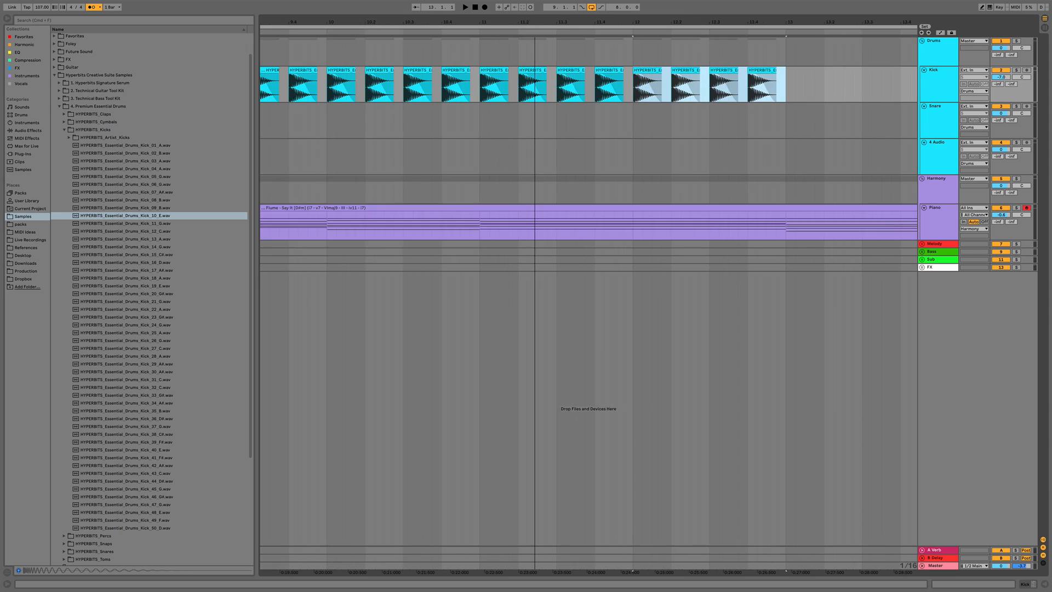
key("super+d")
key("super+d")
key("super+d")
key("super+d")
left_click_drag(534, 22, 535, 5)
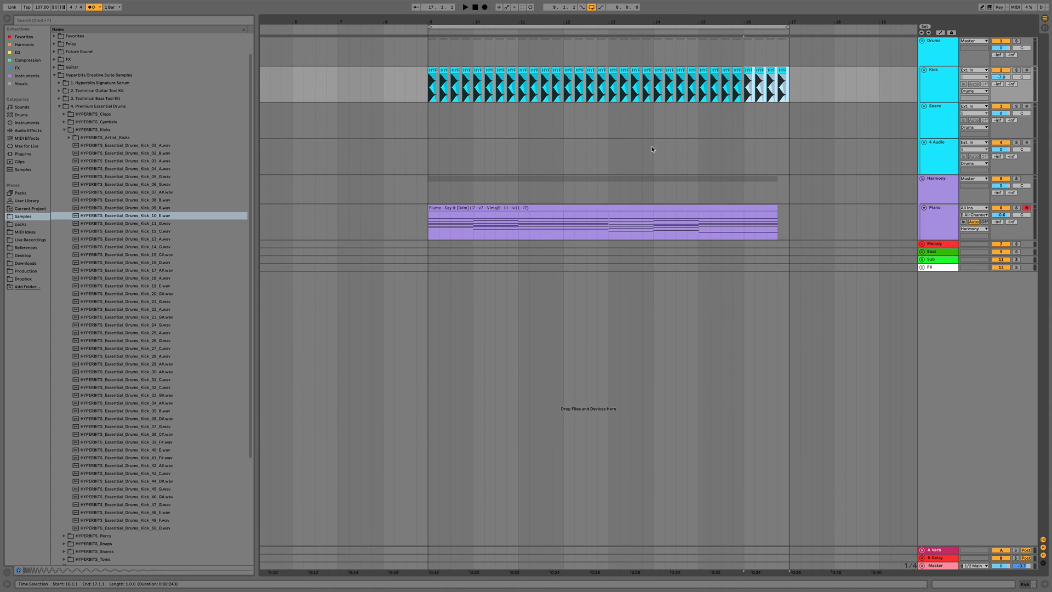
Open the Harmony group's devices and raise the Kick compressor's threshold to -19.2 dB during playback
double_click(946, 178)
left_click(941, 224)
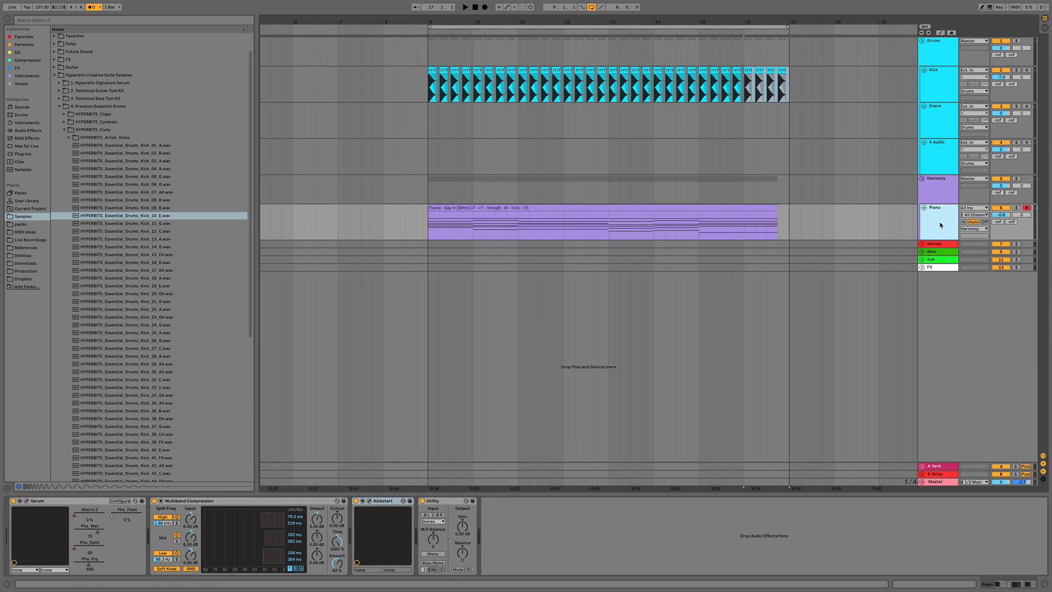
left_click(389, 516)
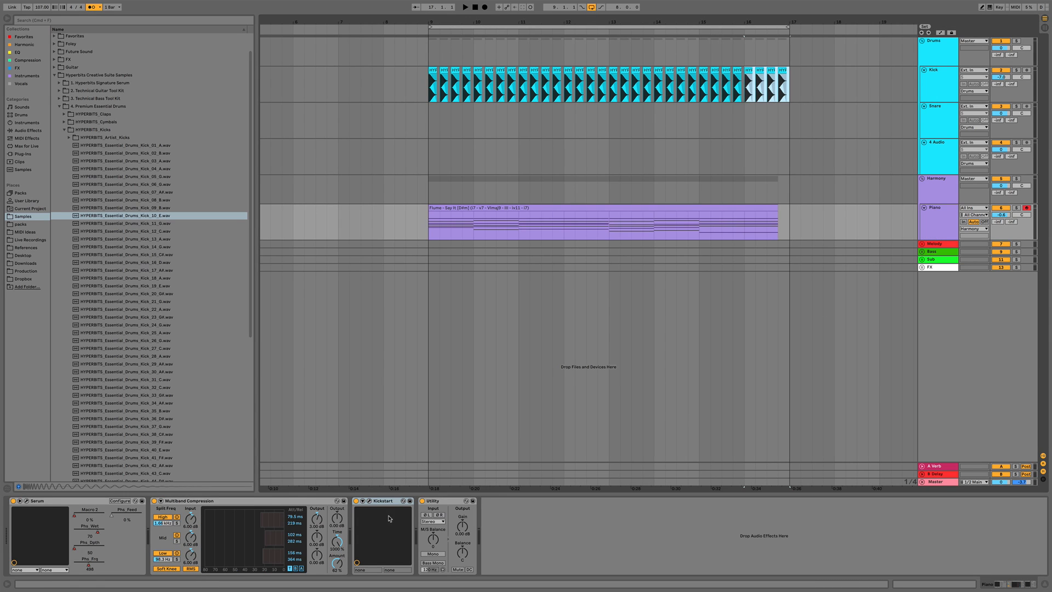
left_click(946, 182)
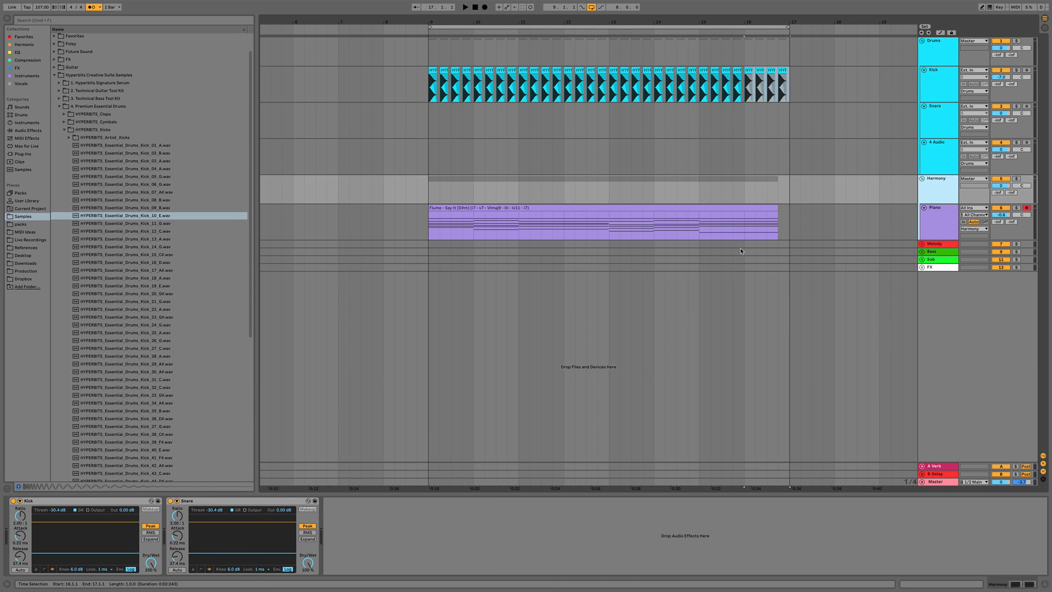
left_click(938, 246)
left_click(939, 253)
left_click(945, 185)
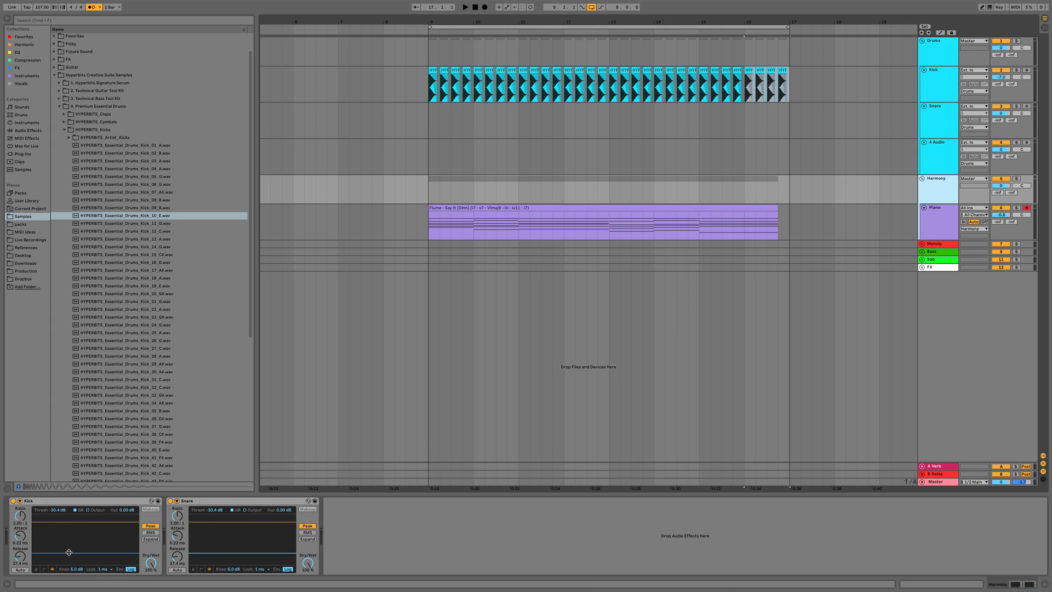
key("space")
left_click_drag(69, 552, 69, 545)
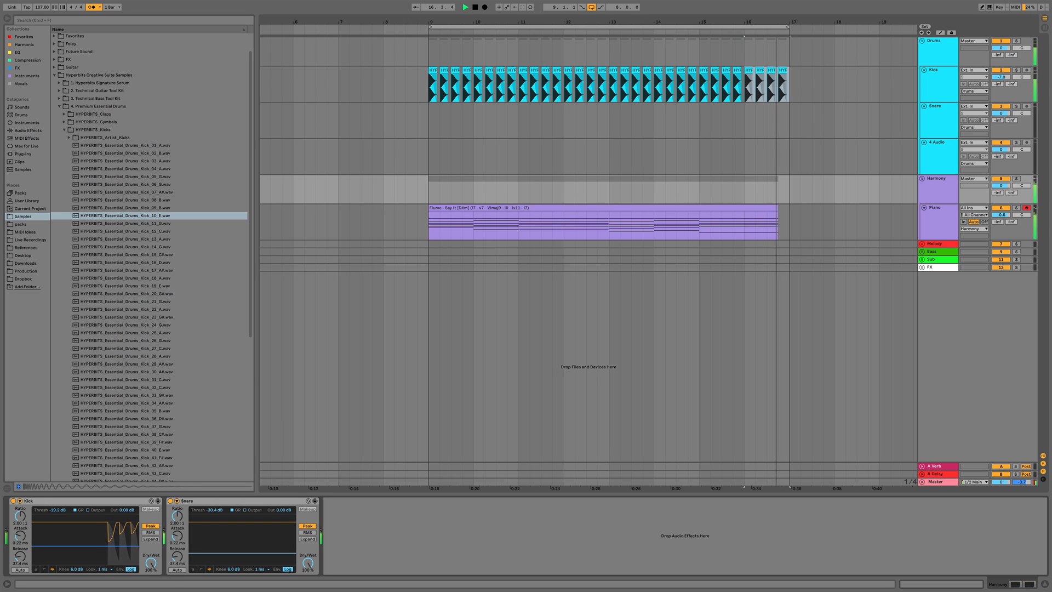
Replay from bar 9, setting the Snare compressor's threshold to -17.4 dB and the Kick compressor's to -18.8 dB
key("space")
key("space")
left_click(429, 195)
key("space")
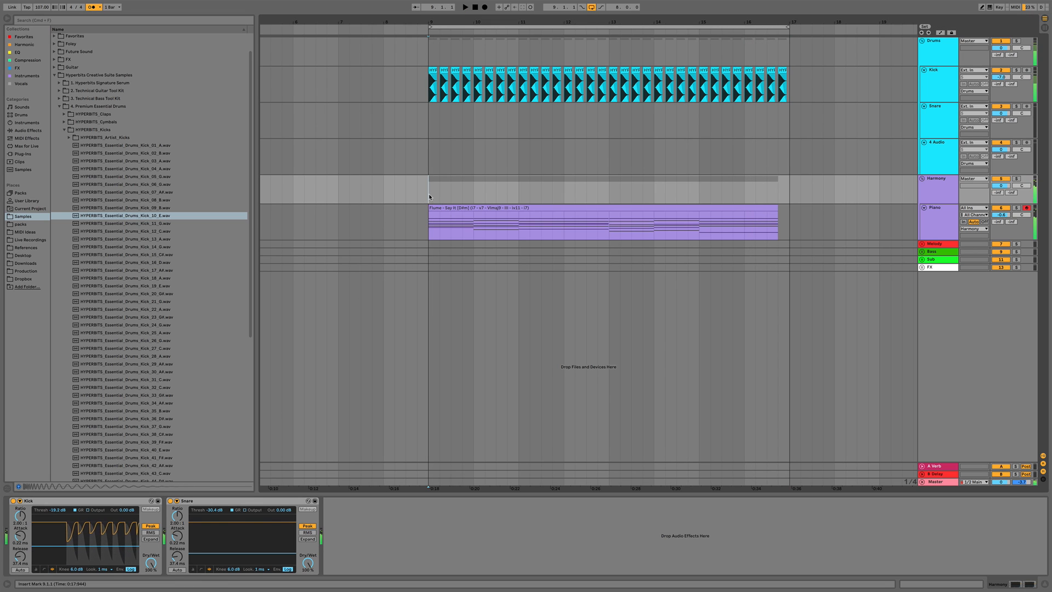
key("space")
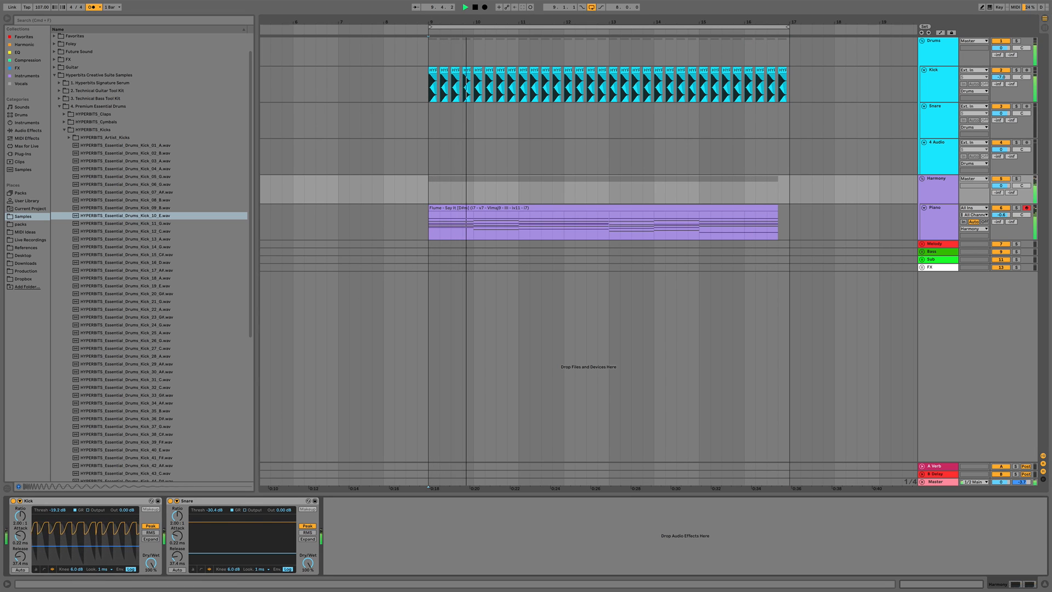
left_click_drag(211, 553, 212, 544)
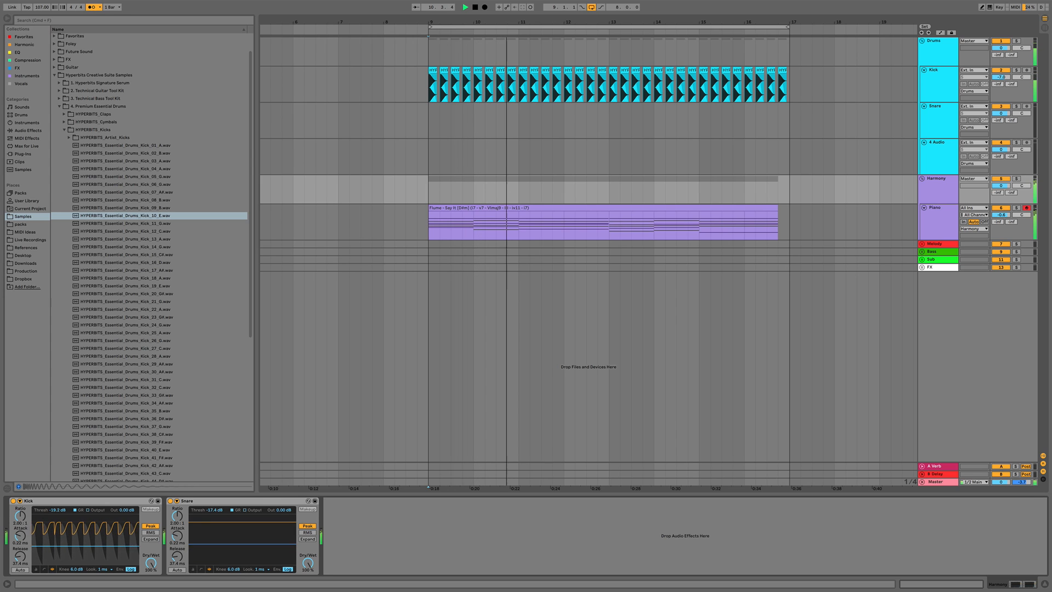
left_click_drag(135, 546, 135, 545)
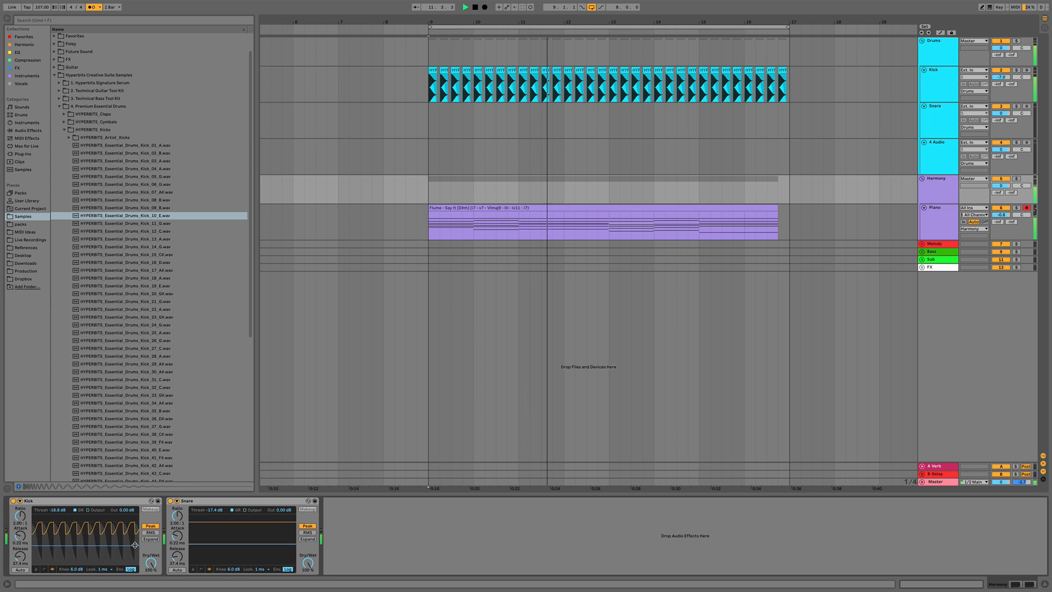
key("space")
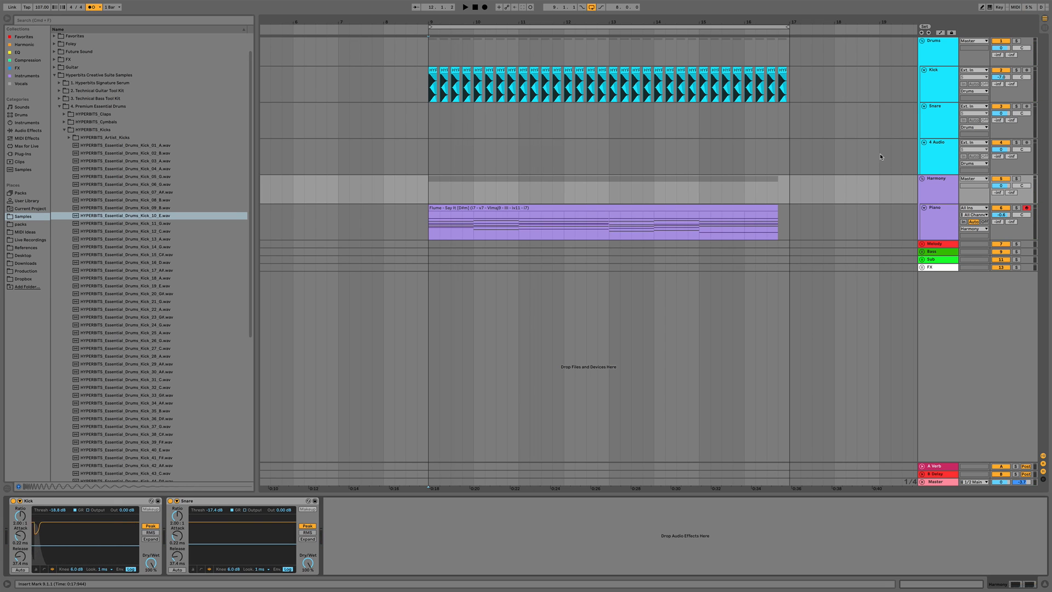
Audition snare samples from the Premium Essential Drums snares folder while the arrangement plays from bar 9
left_click(948, 123)
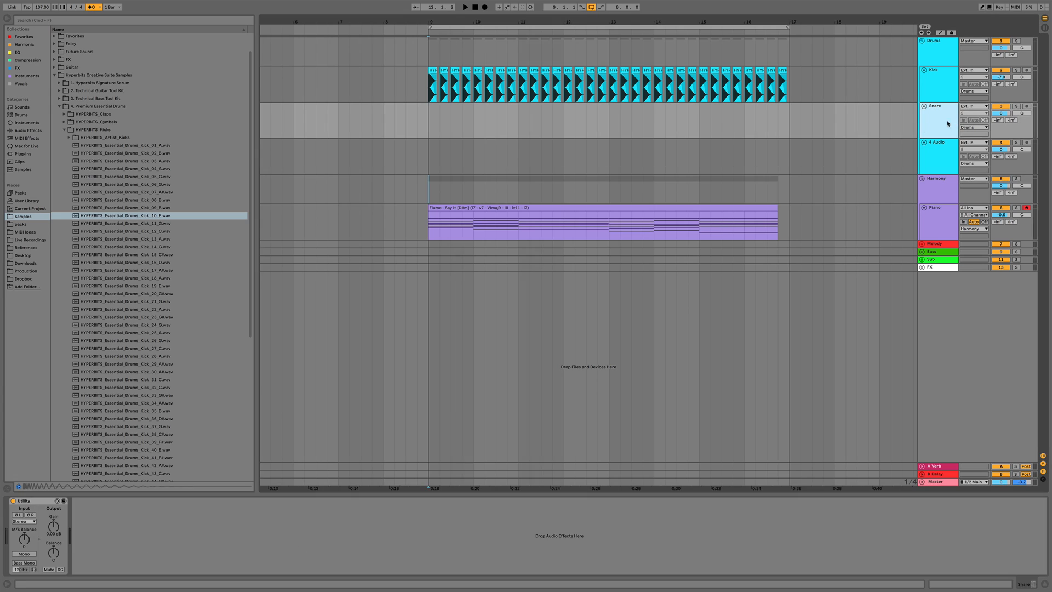
left_click(65, 130)
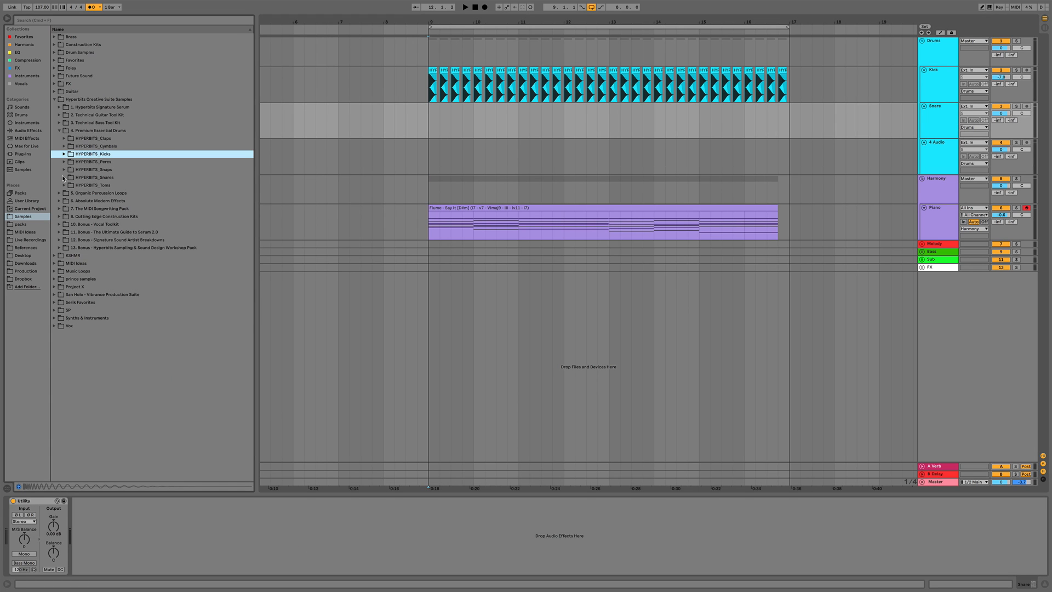
left_click(63, 177)
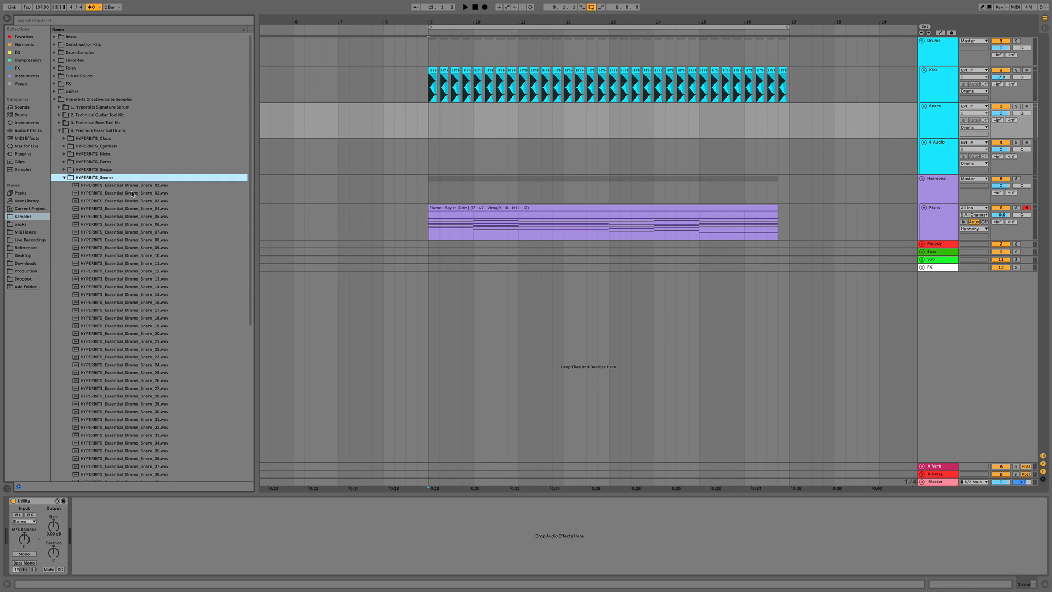
key("Down")
key("Down")
key("Down")
key("Down")
key("Down")
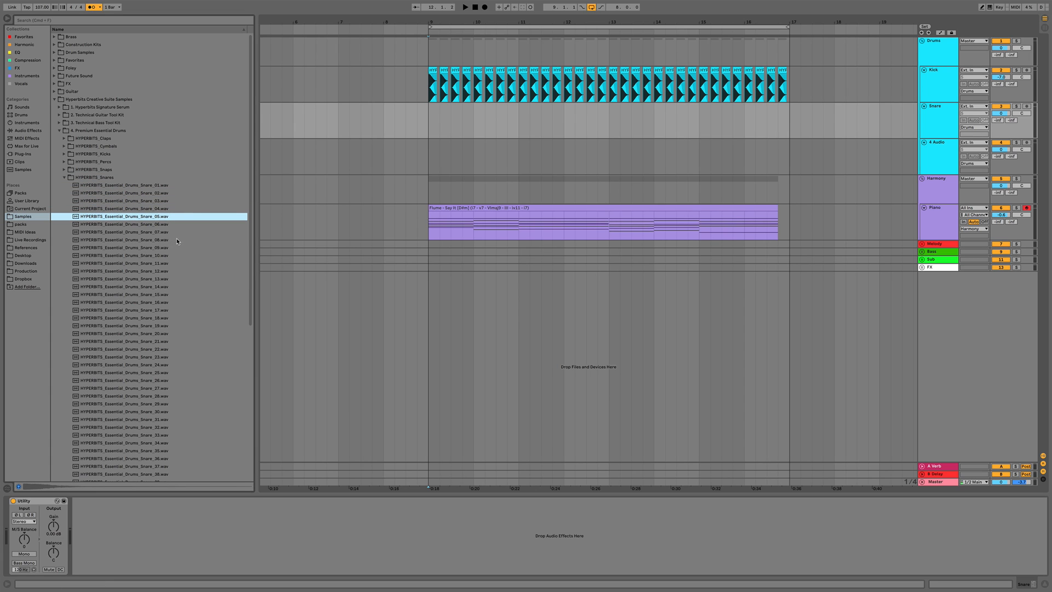
left_click(429, 130)
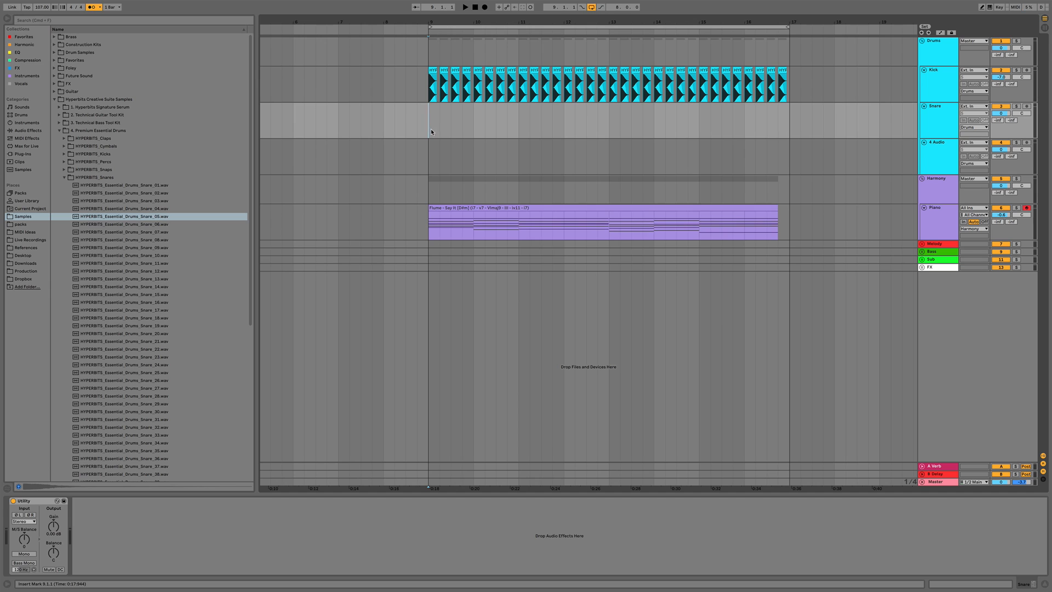
key("space")
left_click(406, 147)
left_click(174, 224)
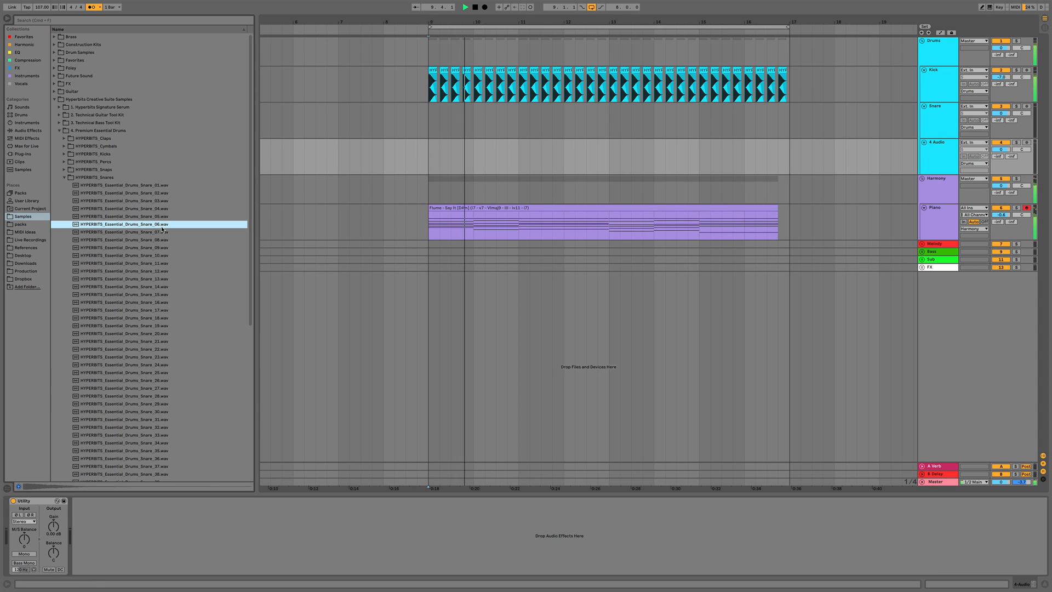
left_click(174, 231)
key("Down")
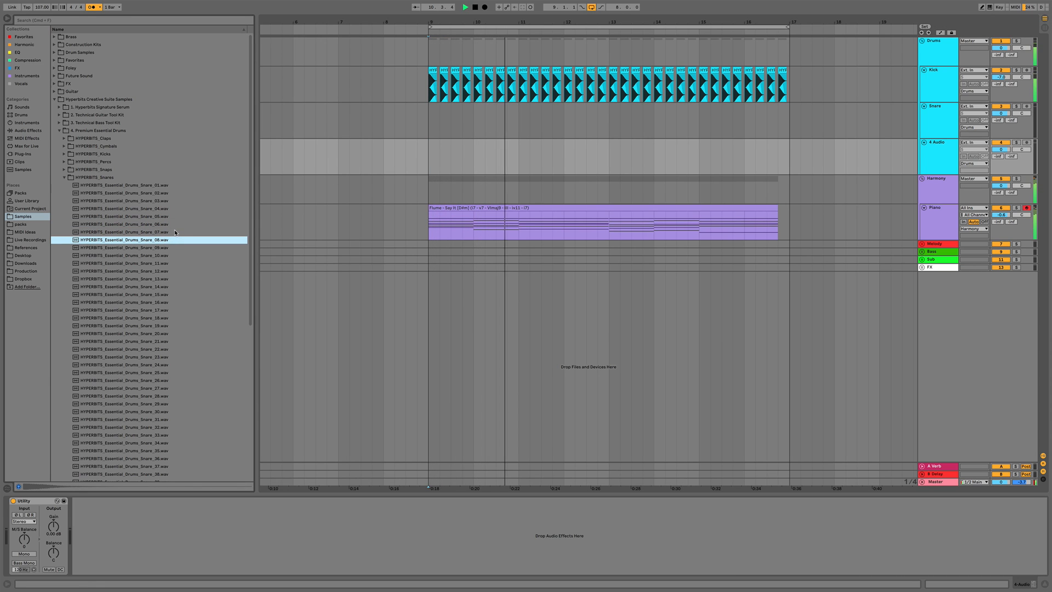
key("Down")
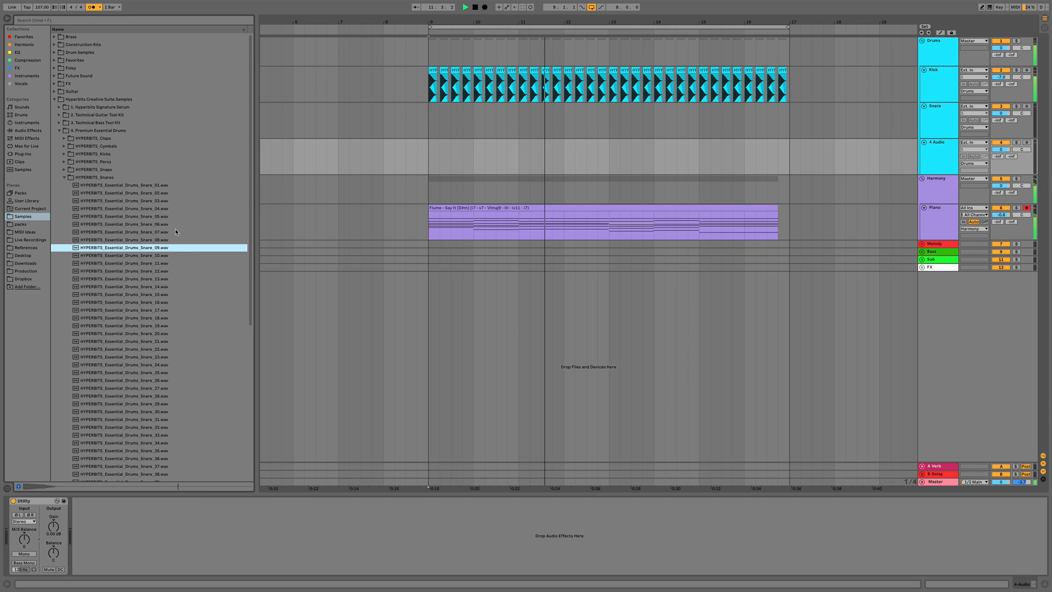
key("Down")
key("Down")
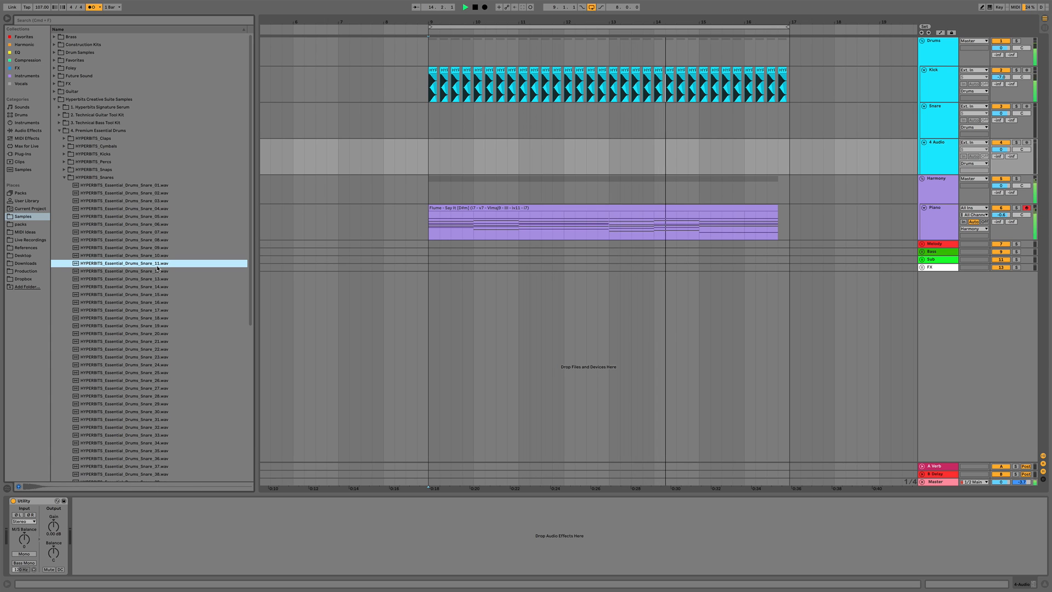
key("space")
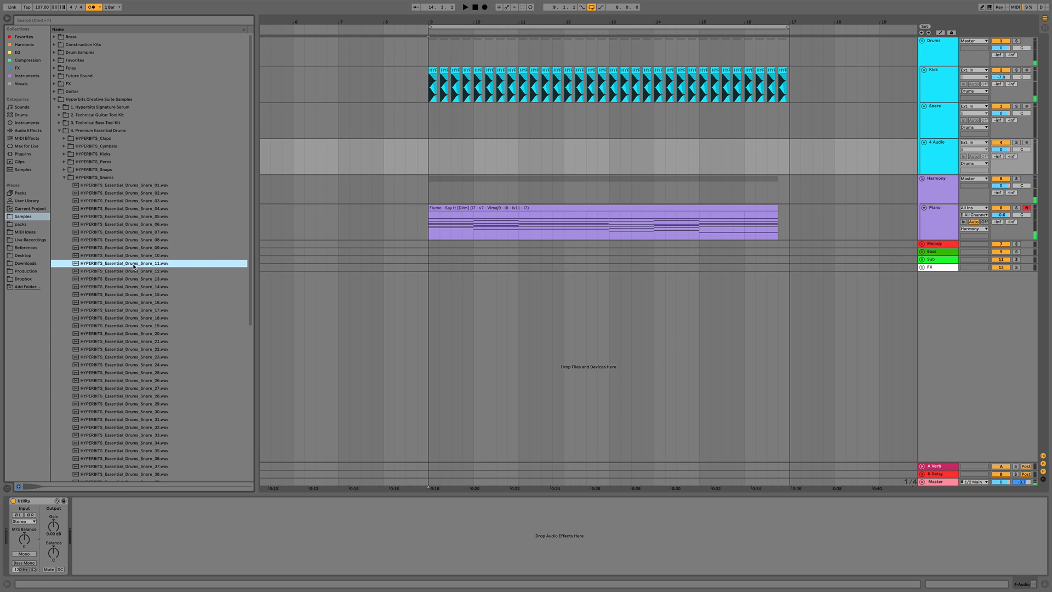
Place HYPERBITS_Essential_Drums_Snare_11 on the Snare track at beat 2 of bar 9
left_click_drag(133, 266, 444, 133)
left_click_drag(439, 126, 439, 126)
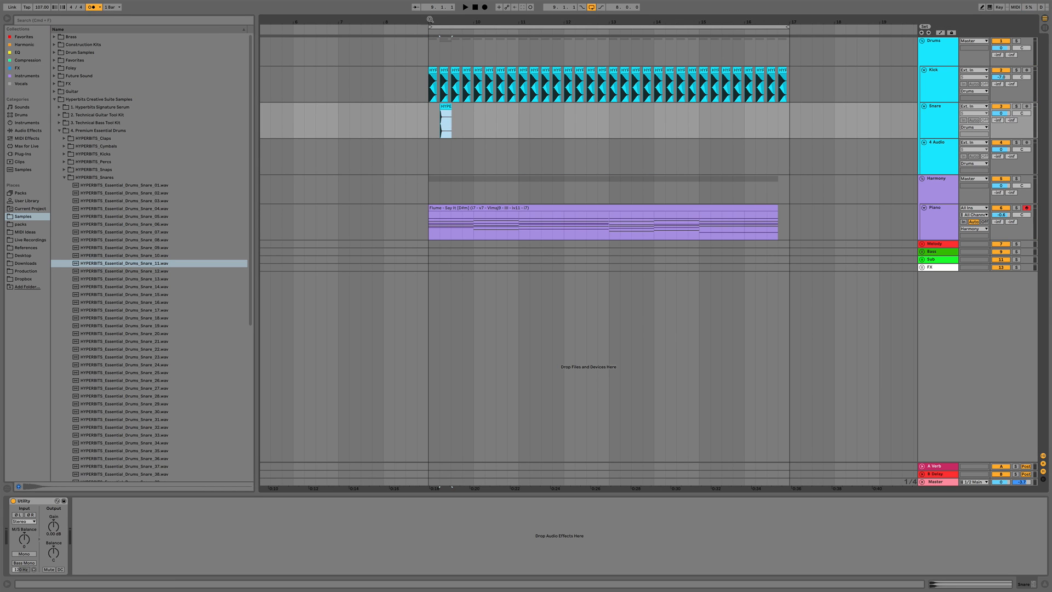
scroll(429, 103, "up", 5)
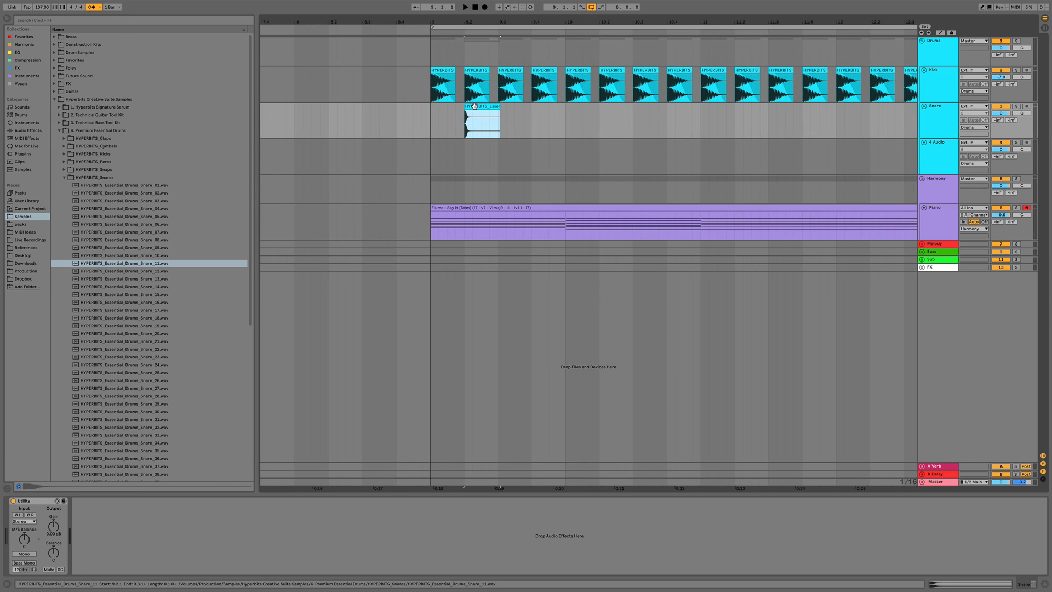
Copy the snare onto beats 2 and 4 of every bar to the end of the piano clip, and set the Snare track volume to -5.4 dB
left_click_drag(474, 107, 542, 108)
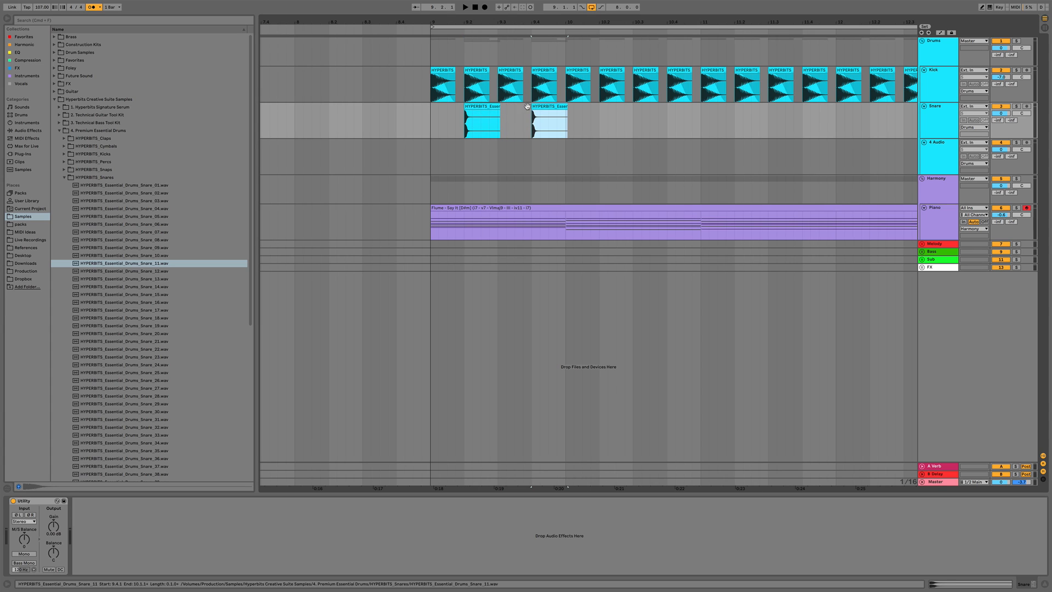
left_click(470, 104, "shift")
left_click_drag(470, 106, 605, 108)
left_click(471, 107, "shift")
left_click_drag(473, 108, 742, 109)
left_click_drag(699, 21, 699, 3)
left_click(628, 116, "shift")
left_click_drag(629, 116, 800, 112)
left_click(608, 125)
key("space")
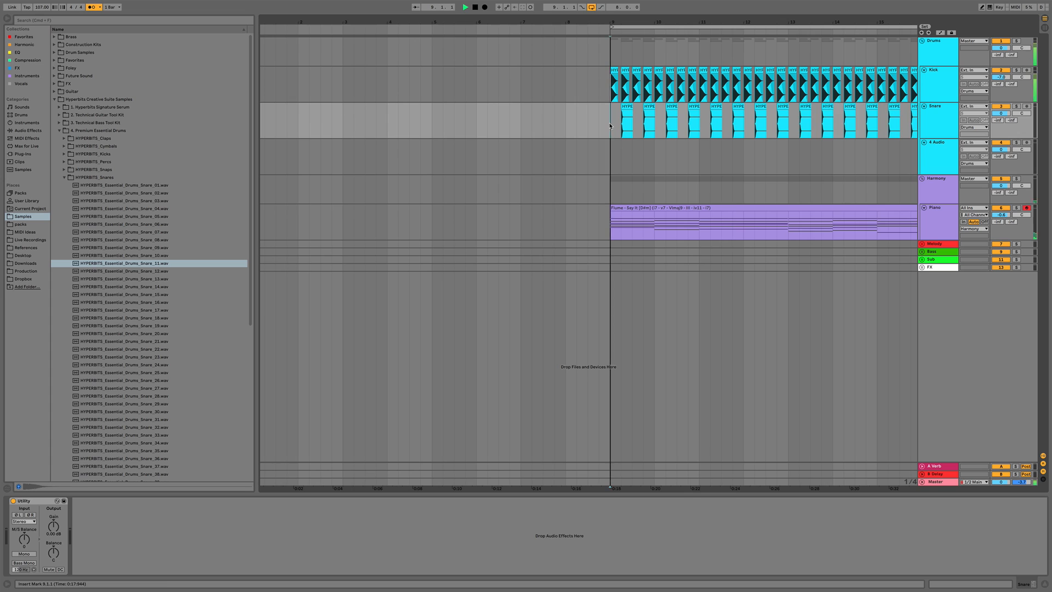
mouse_move(1000, 115)
left_mouse_down()
mouse_move(999, 131)
mouse_move(1000, 114)
left_mouse_up()
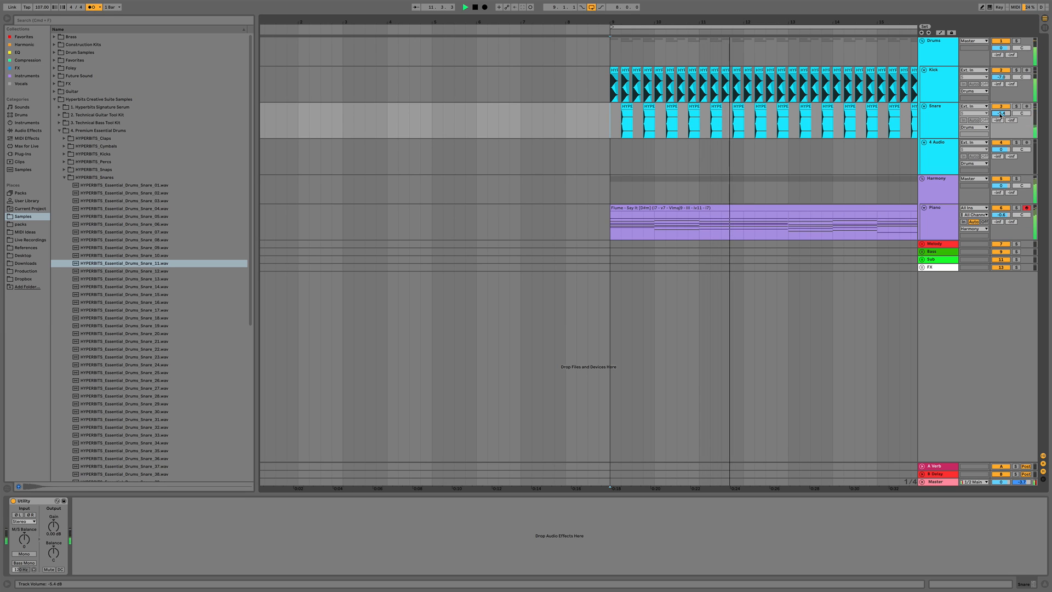
Open the Harmony group's devices and set the Snare compressor's threshold to -15.5 dB during playback
left_click(936, 196)
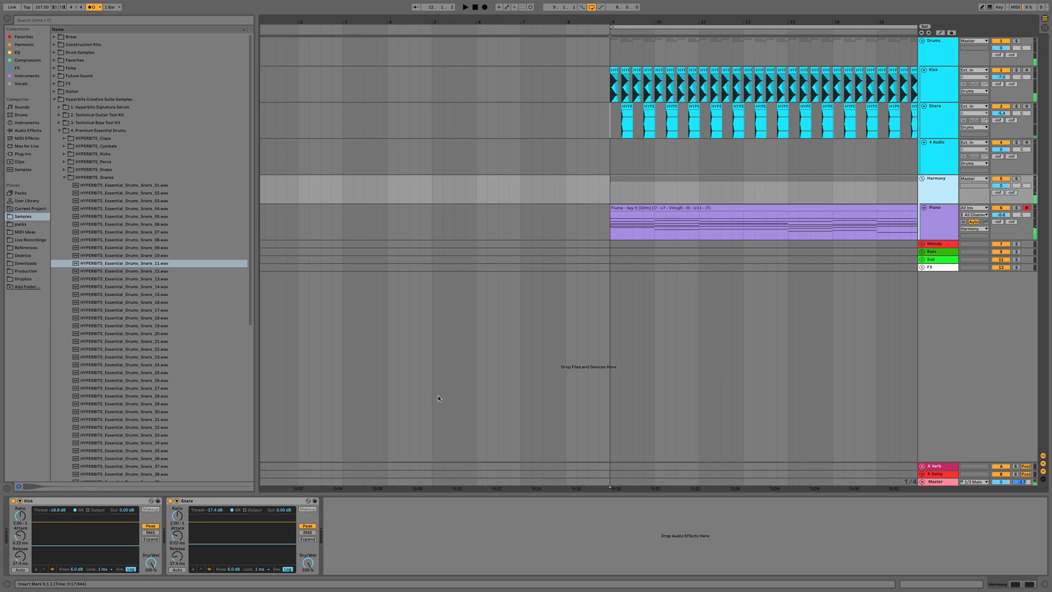
key("space")
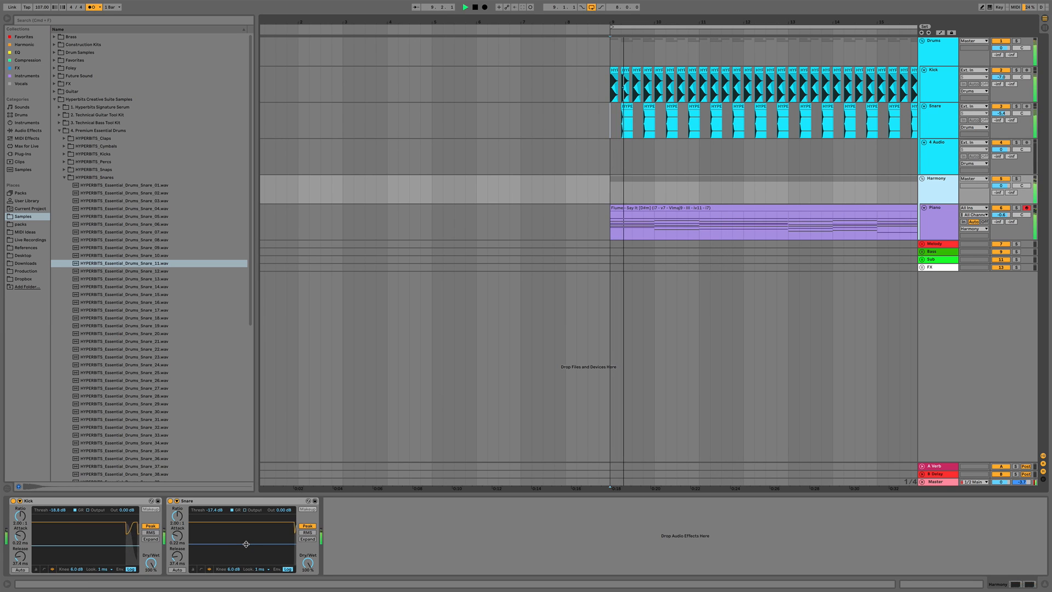
left_click_drag(245, 542, 246, 541)
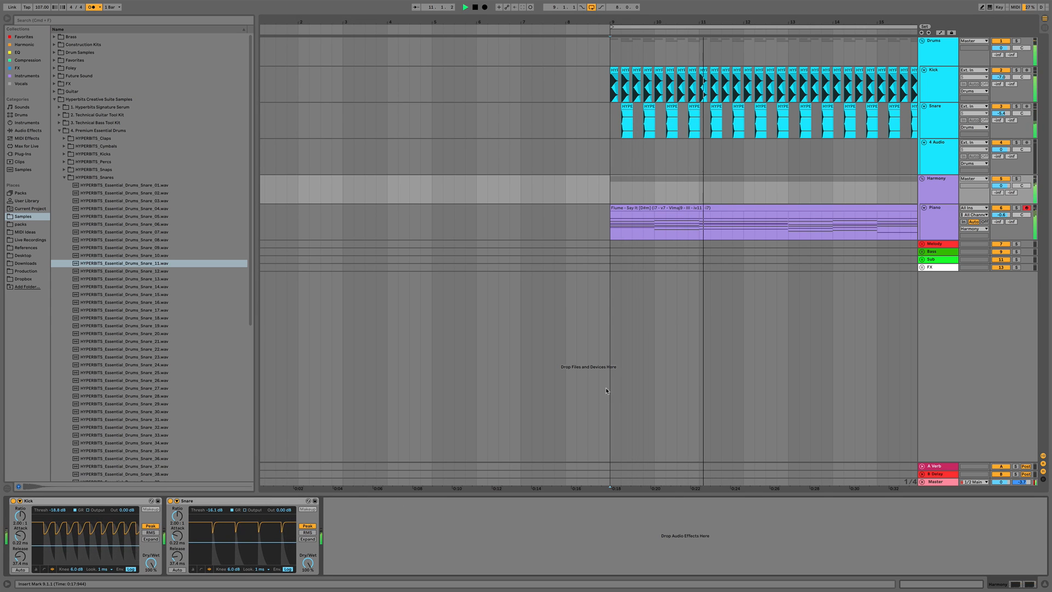
left_click(93, 8)
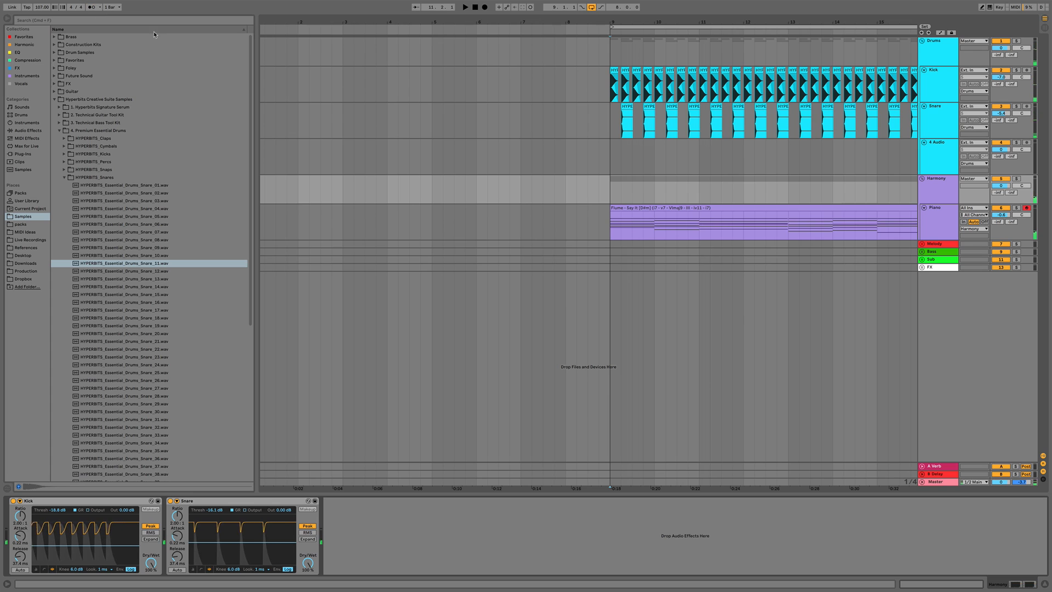
scroll(630, 131, "right", 3)
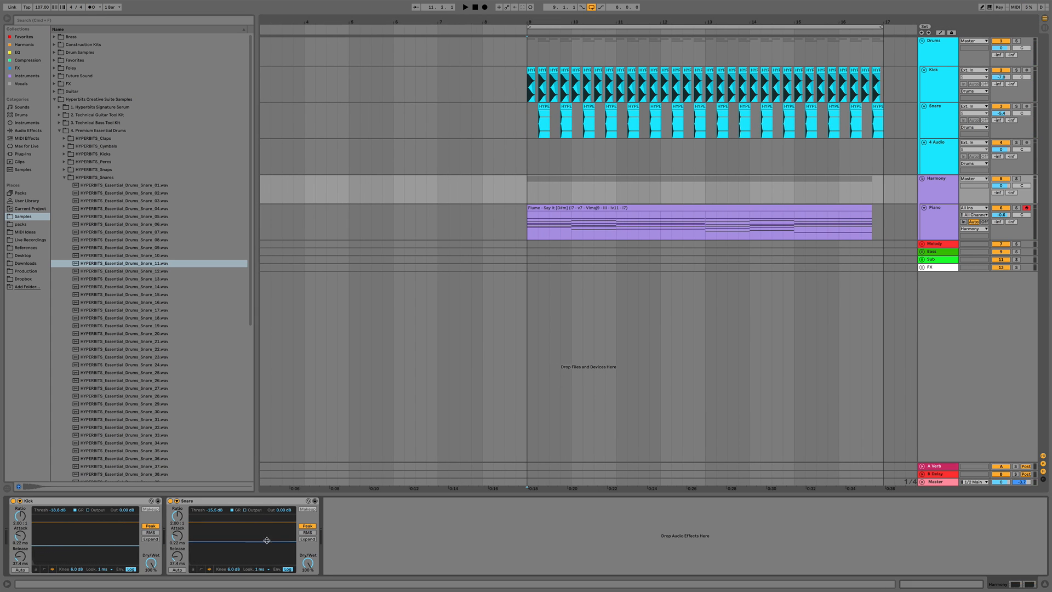
Audition clap samples from the Premium Essential Drums claps folder while the arrangement plays from bar 9
left_click(933, 128)
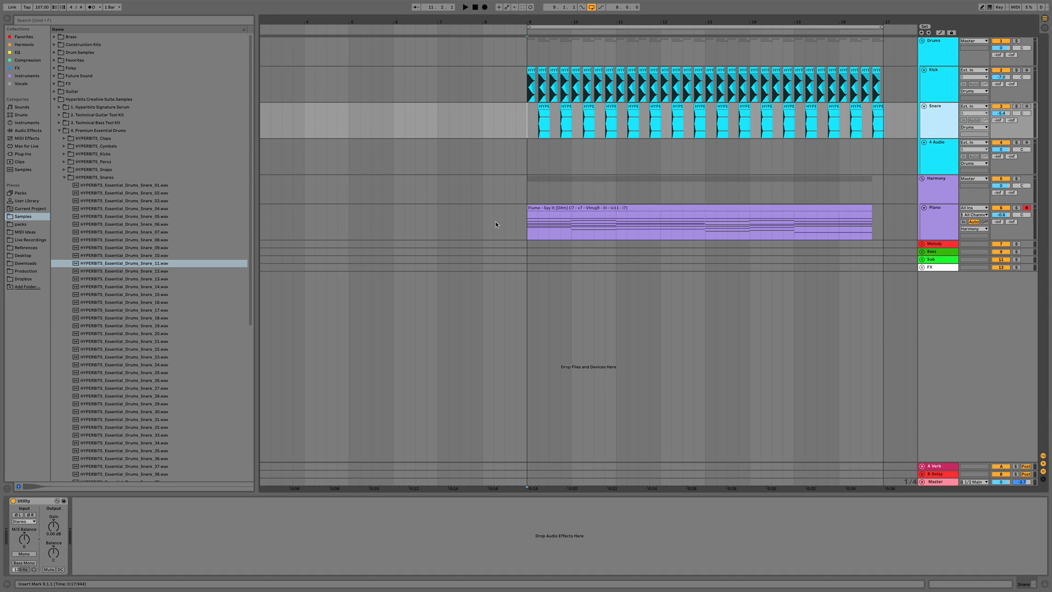
left_click(64, 177)
key("Up")
key("Up")
key("Up")
key("Up")
key("Up")
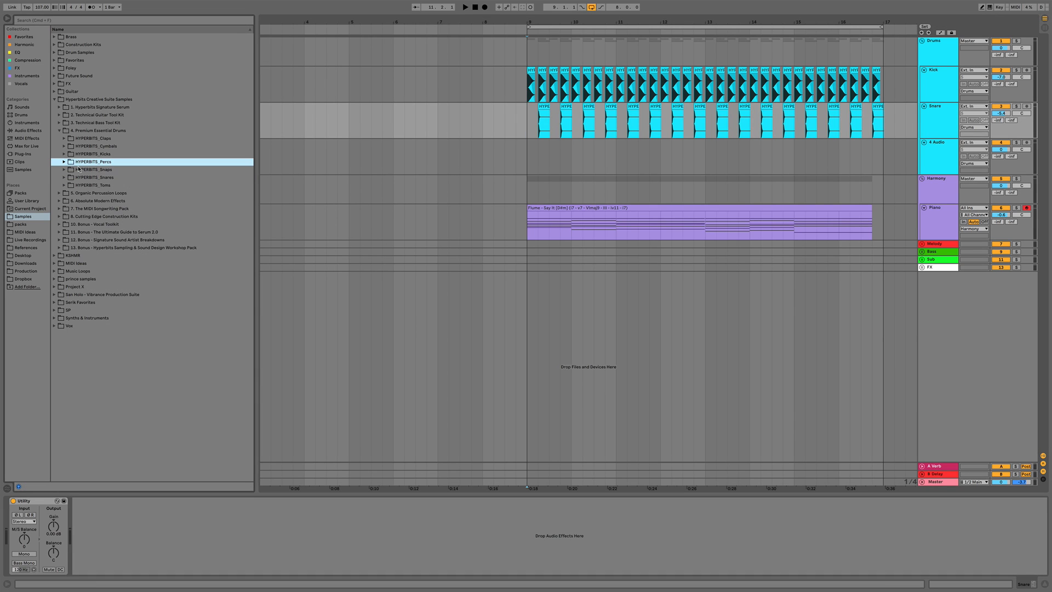
key("Right")
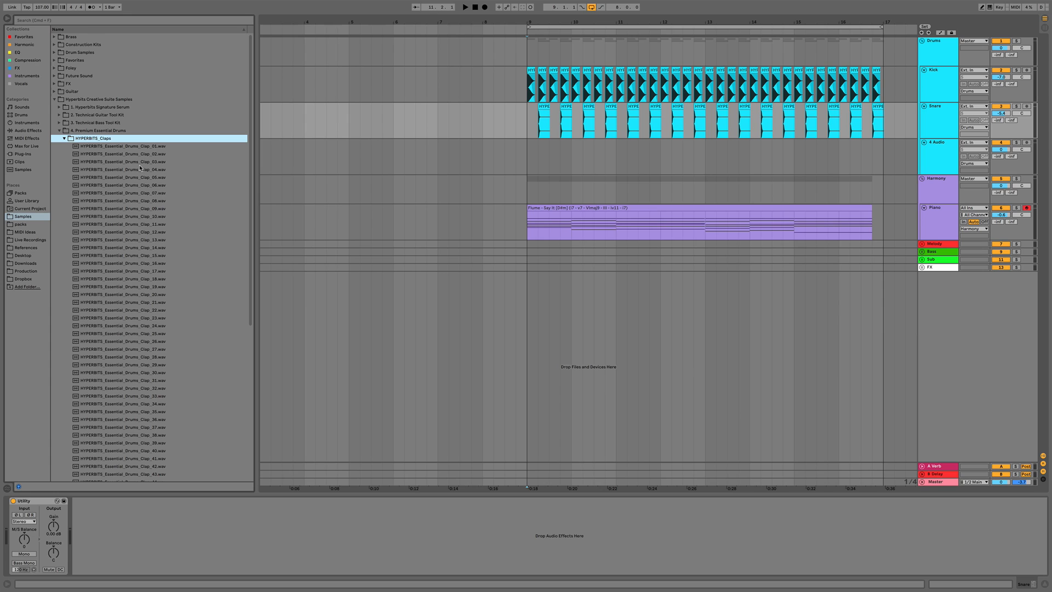
left_click(148, 216)
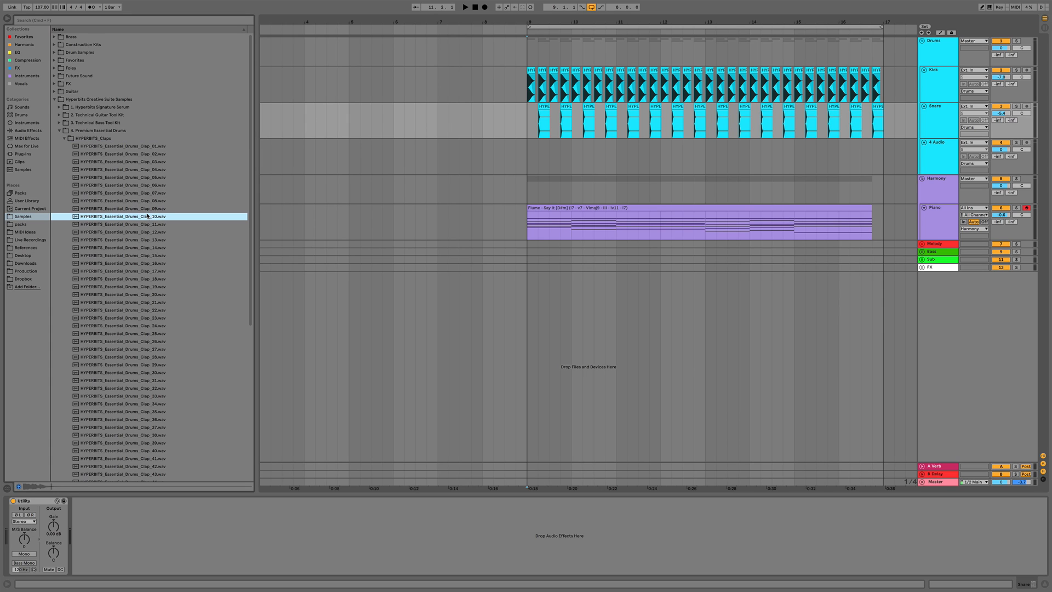
left_click(530, 125)
key("space")
left_click(218, 217)
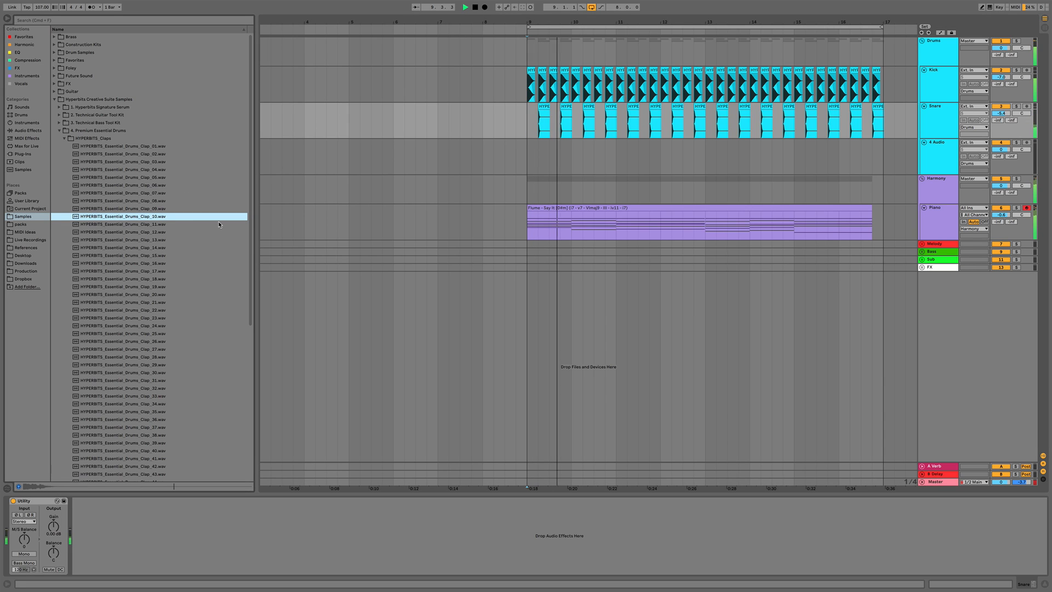
key("Down")
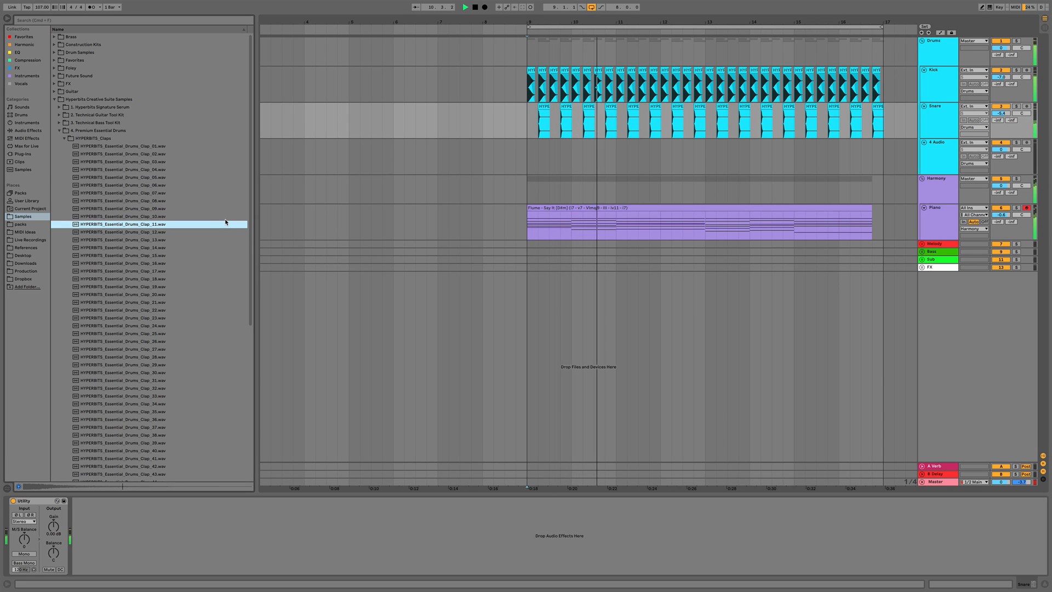
key("Down")
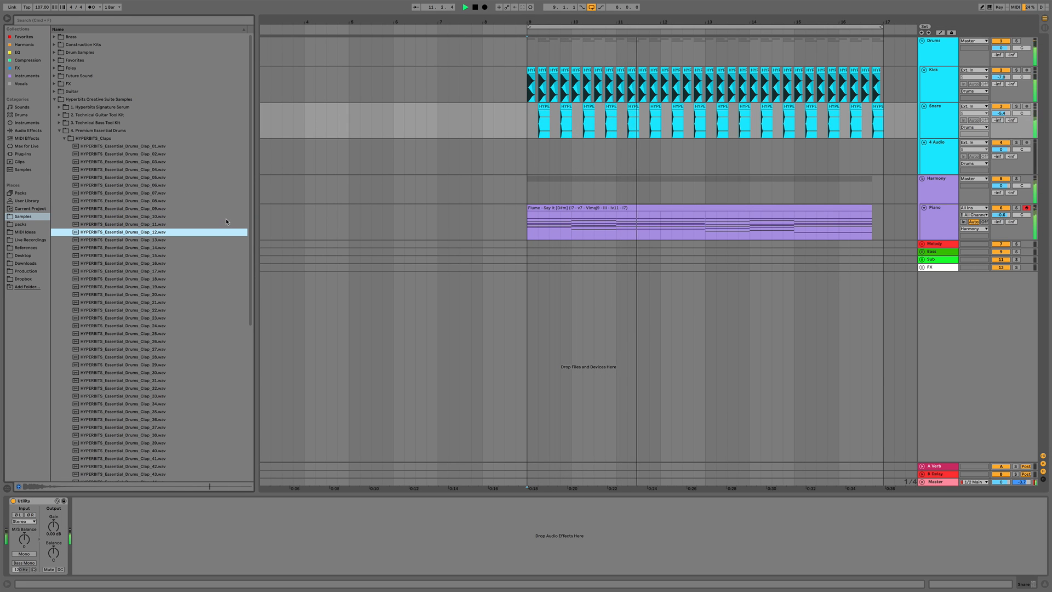
key("Down")
key("Down")
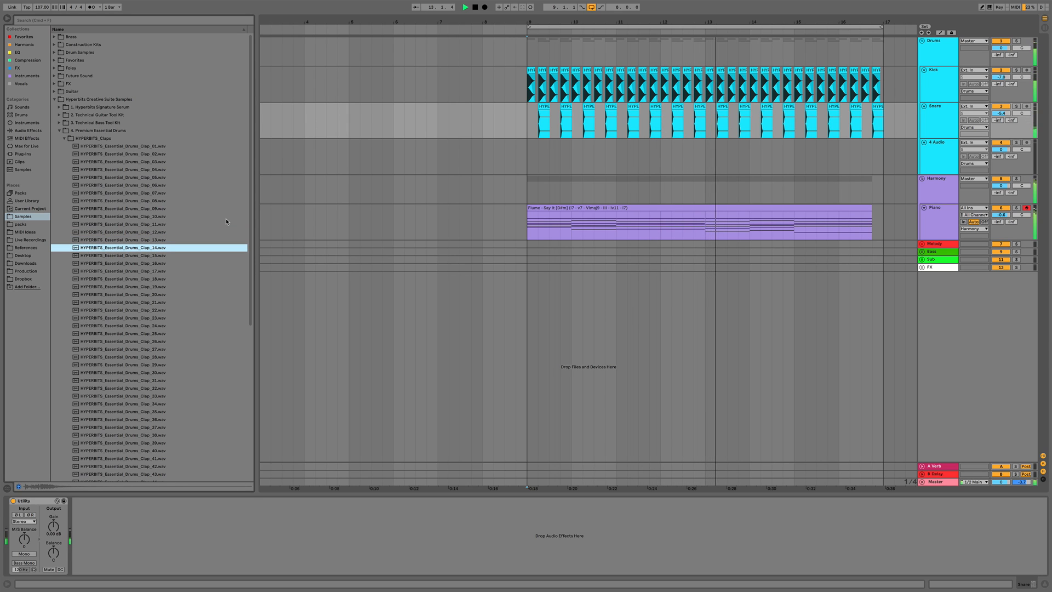
key("Down")
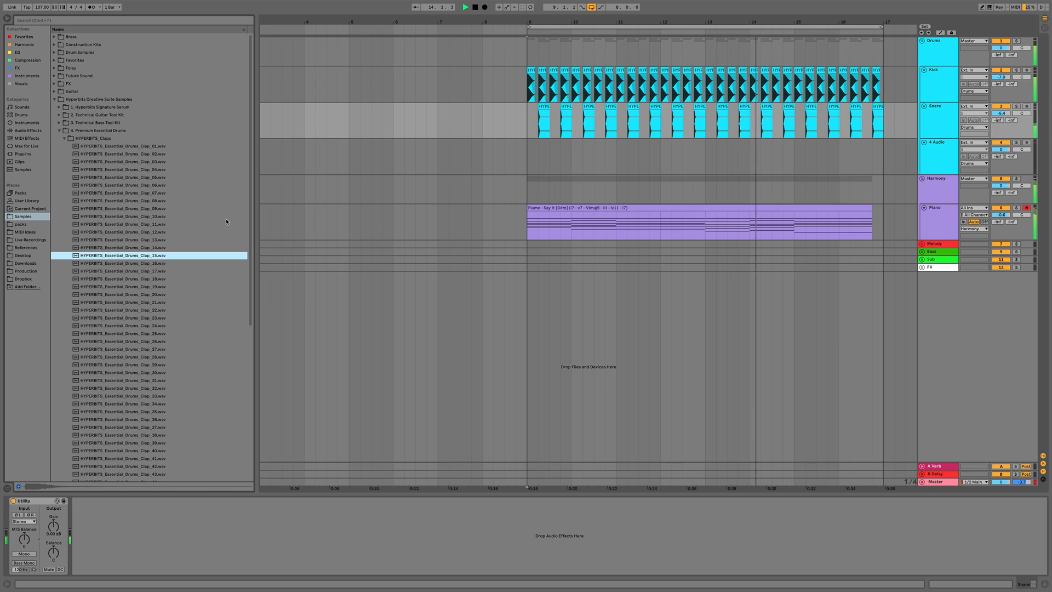
key("space")
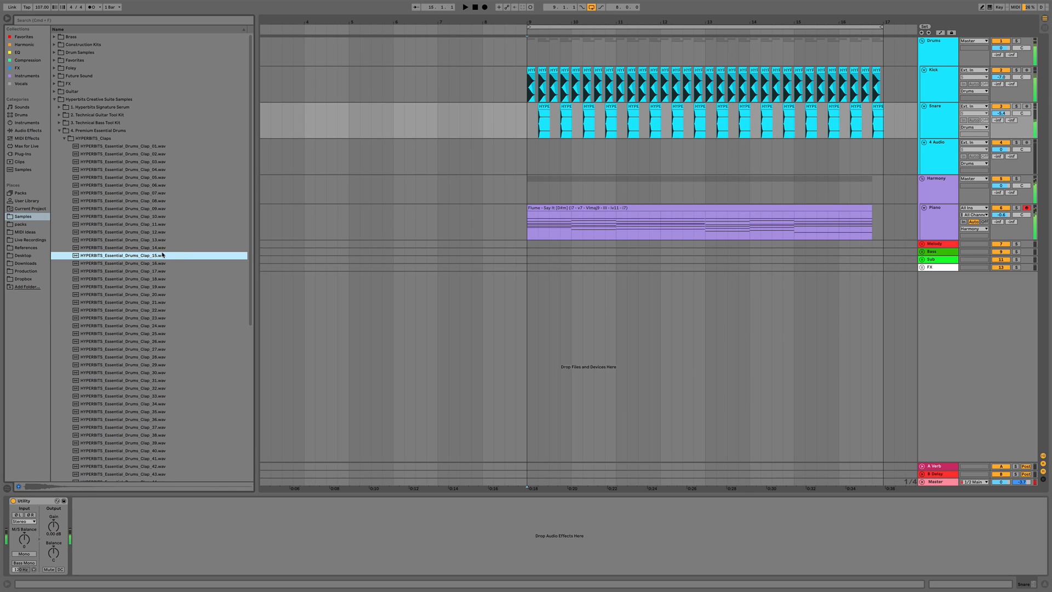
Place HYPERBITS_Essential_Drums_Clap_15 on a new audio track at beat 2 of bar 9 and duplicate it four times
left_click_drag(151, 259, 553, 160)
key("super+d")
key("super+d")
key("super+d")
key("super+d")
key("super+d")
key("super+d")
key("super+d")
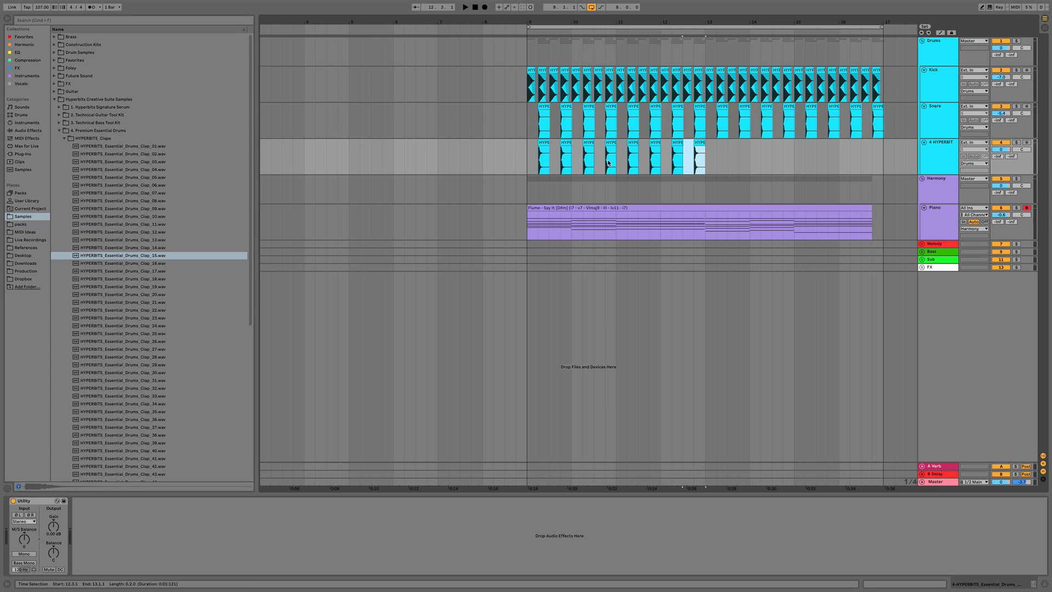
Delete the duplicated claps, keeping only the first clap at beat 2 of bar 9
left_click(526, 165)
key("space")
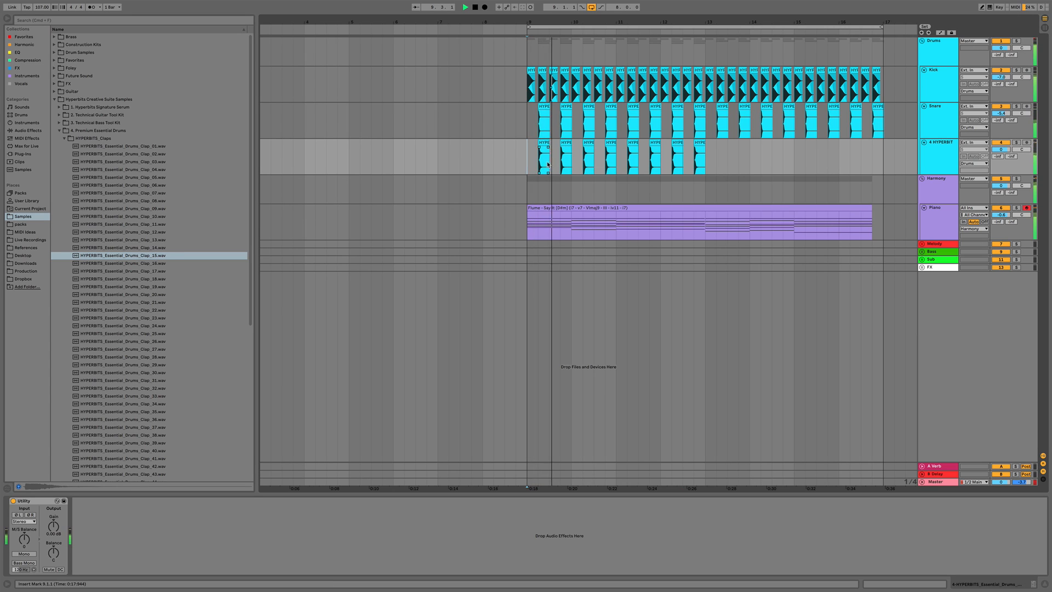
key("space")
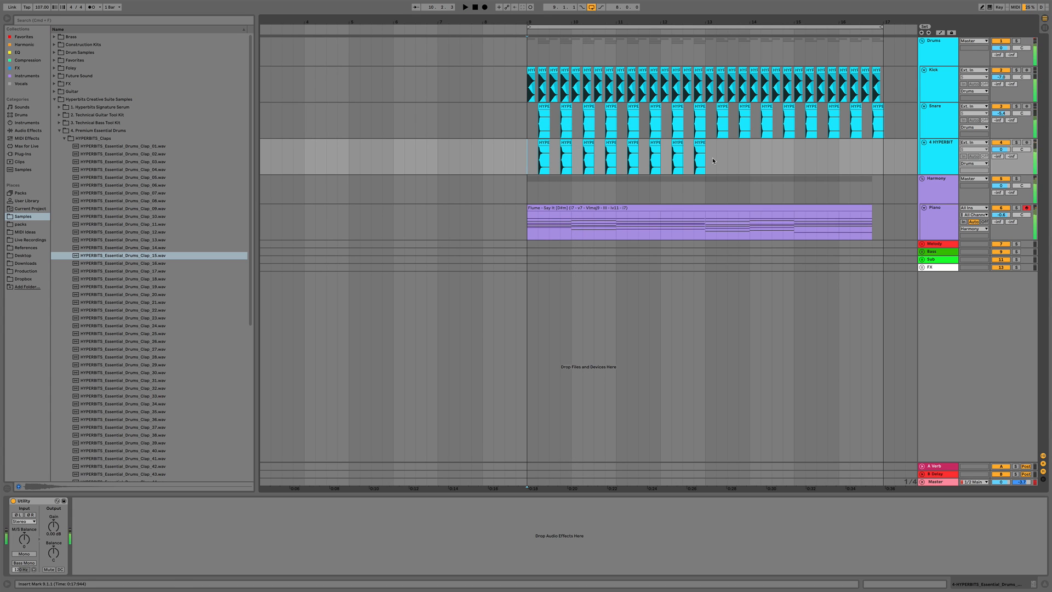
left_click_drag(715, 160, 552, 155)
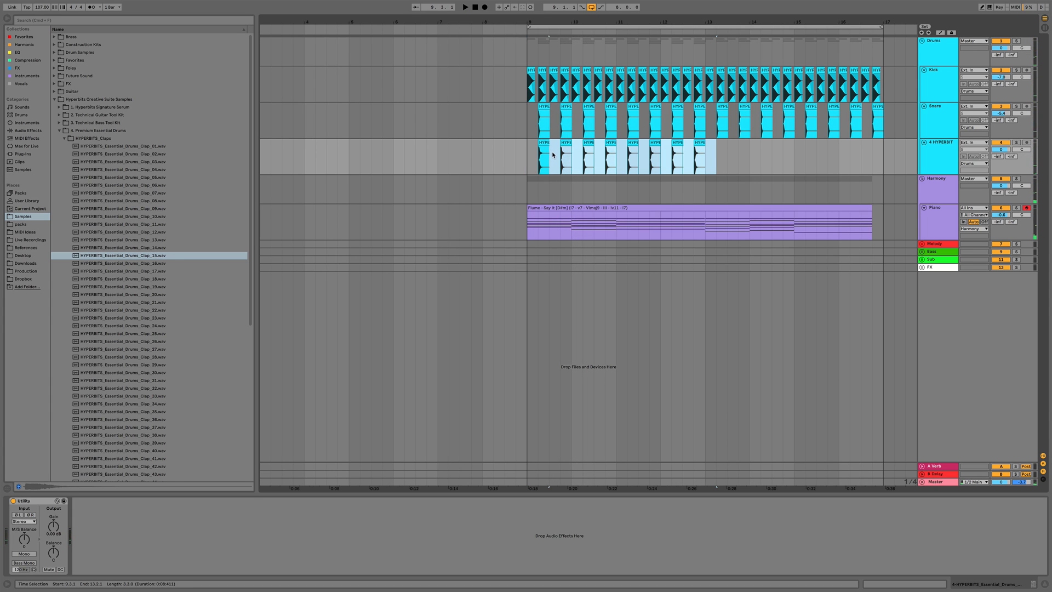
key("Delete")
left_click_drag(538, 21, 552, 158)
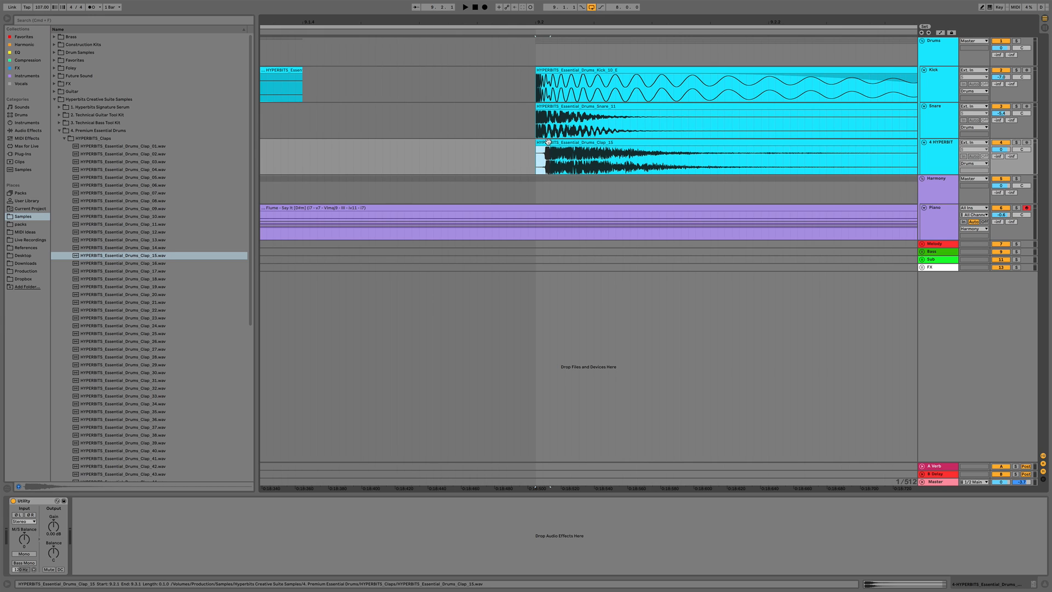
Nudge the clap clip slightly ahead of the snare at beat 2 of bar 9, auditioning the timing
left_click(550, 143)
left_click_drag(560, 142, 553, 148)
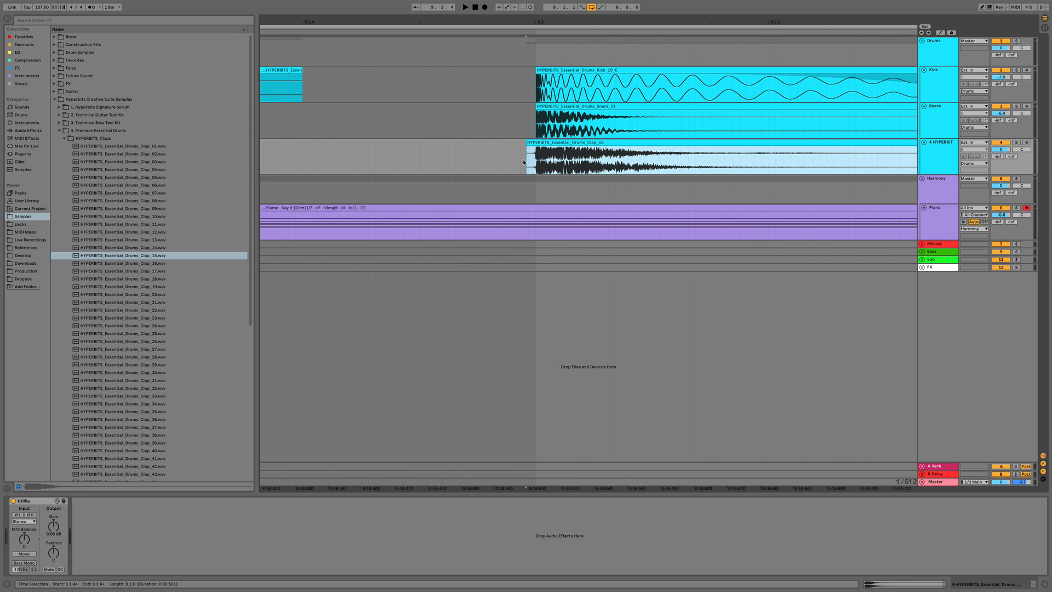
left_click_drag(498, 23, 498, 3)
left_click(337, 164)
key("space")
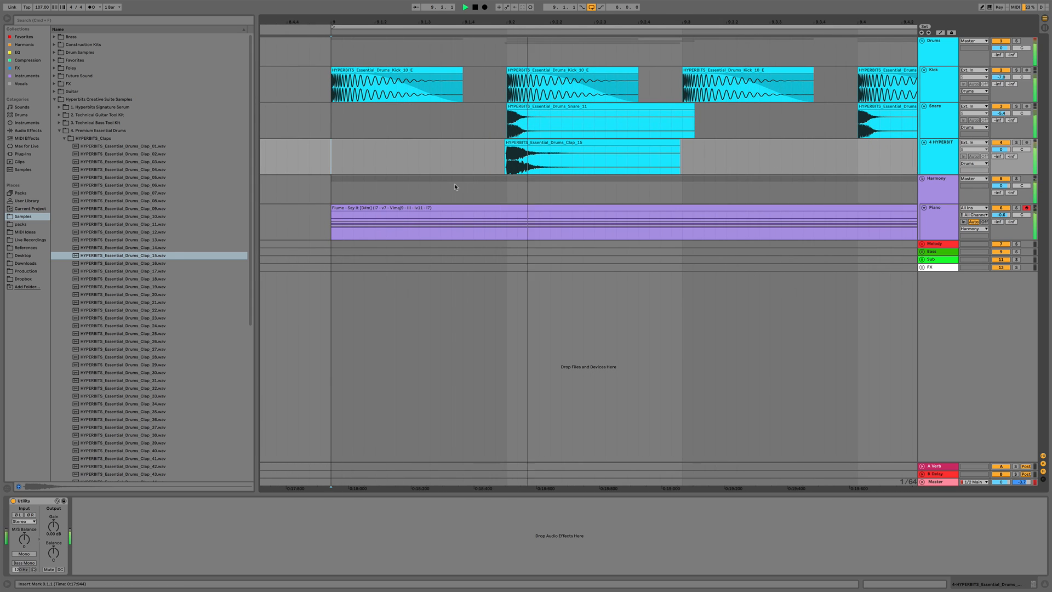
left_click_drag(508, 18, 509, 44)
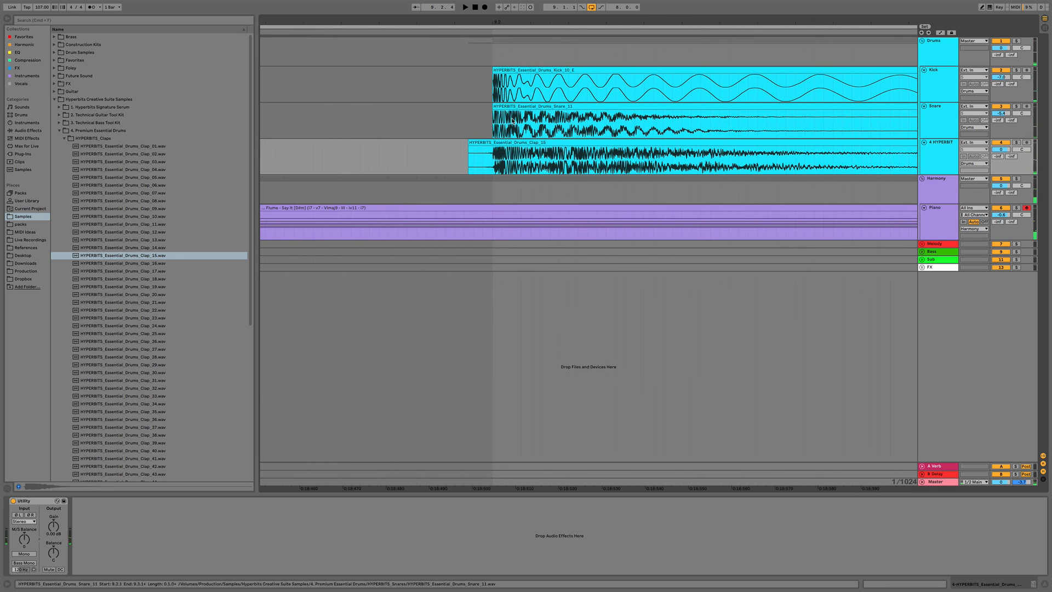
left_click_drag(507, 144, 496, 151)
left_click_drag(484, 20, 483, 3)
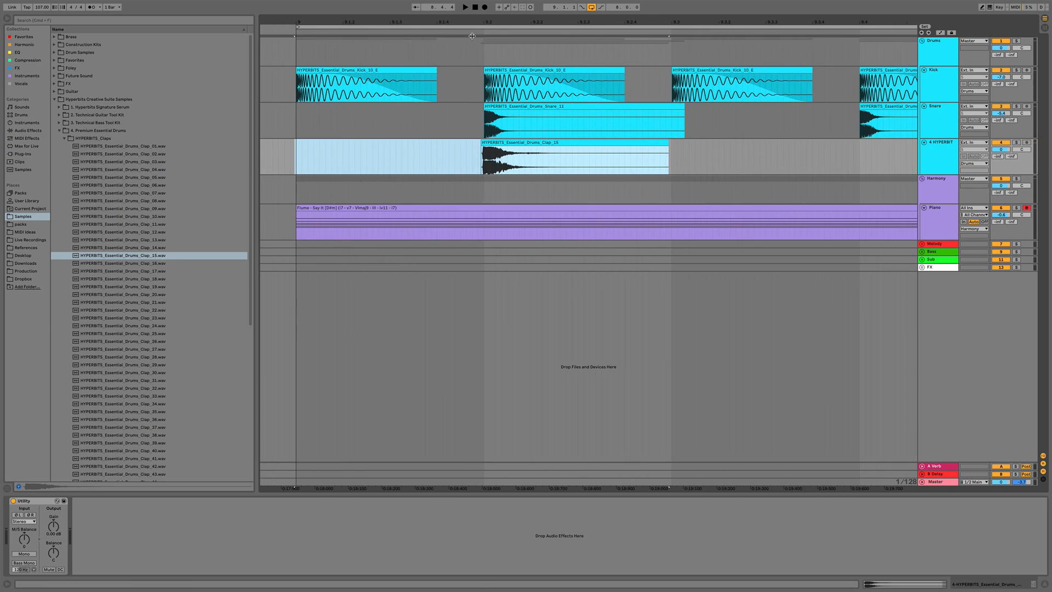
left_click(292, 162)
key("space")
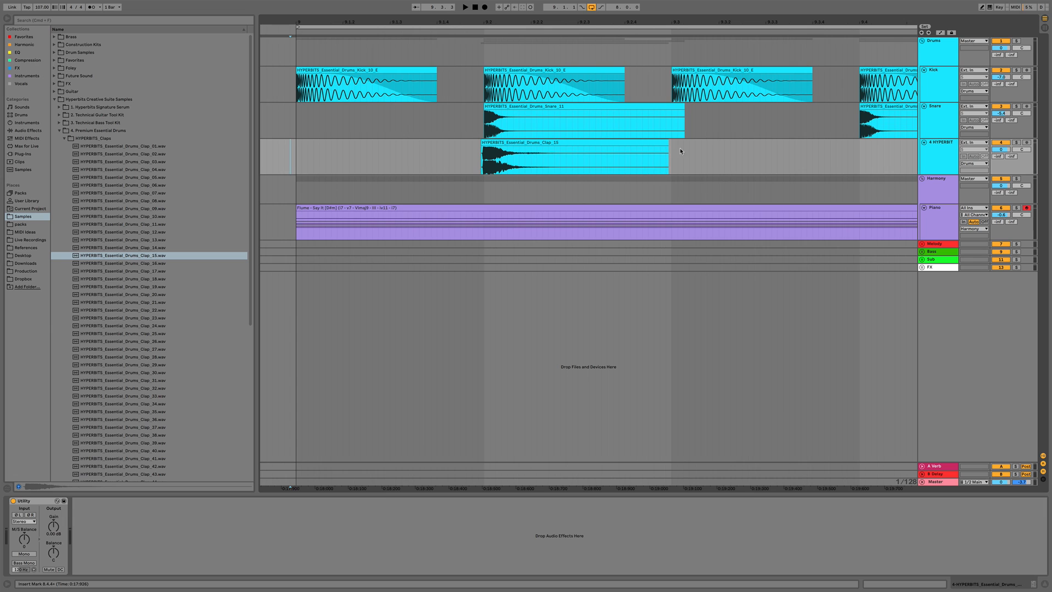
Draw a fade-out across the clap clip's tail and play it back
left_click_drag(667, 148, 504, 144)
key("space")
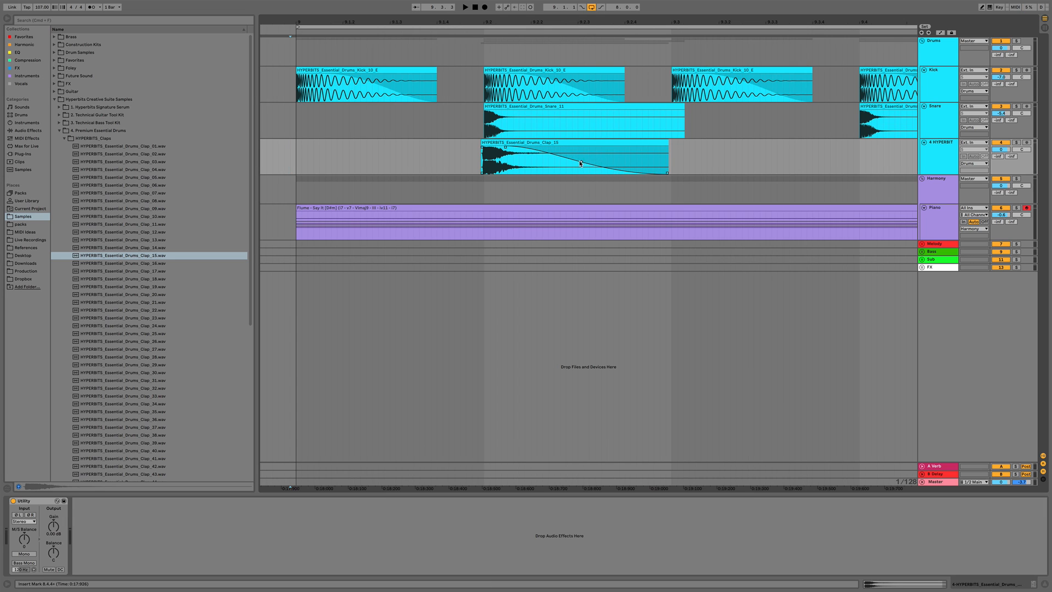
key("space")
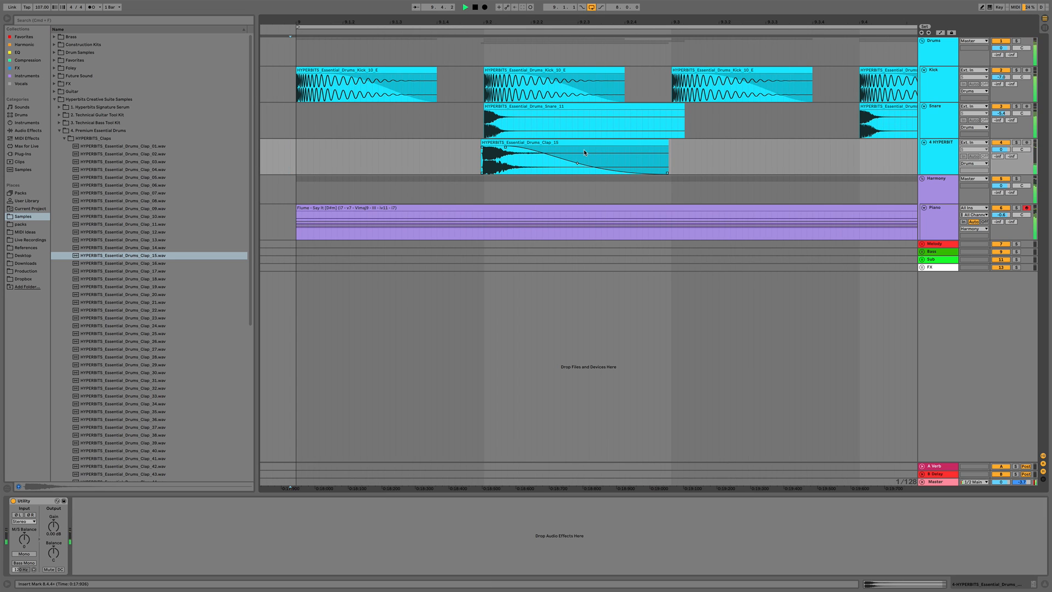
Select the first bar of claps and duplicate it repeatedly so the claps run from bar 9 to bar 17
left_click_drag(589, 23, 590, 6)
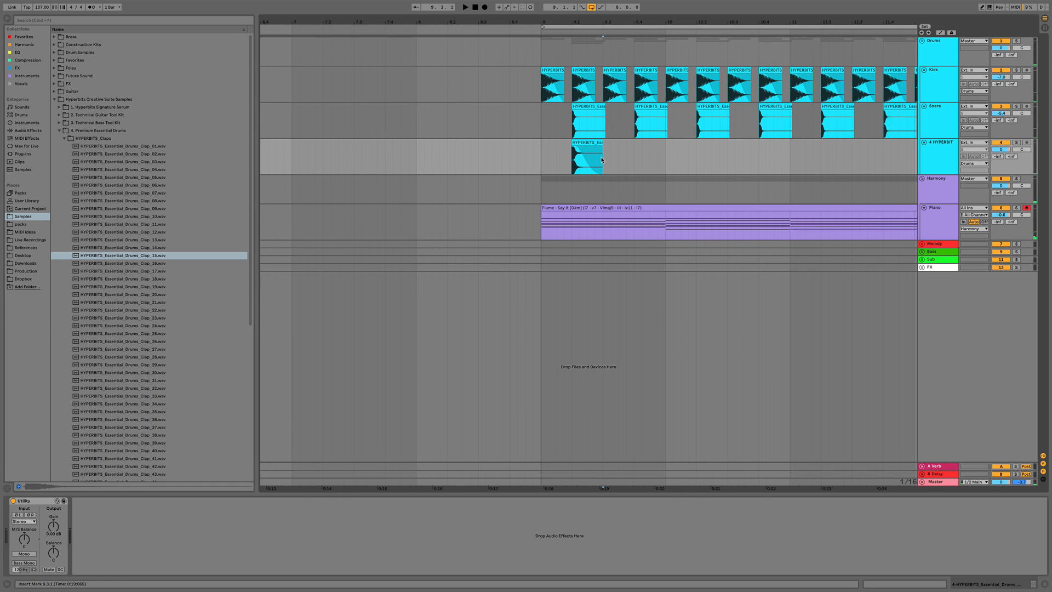
left_click_drag(605, 159, 558, 164)
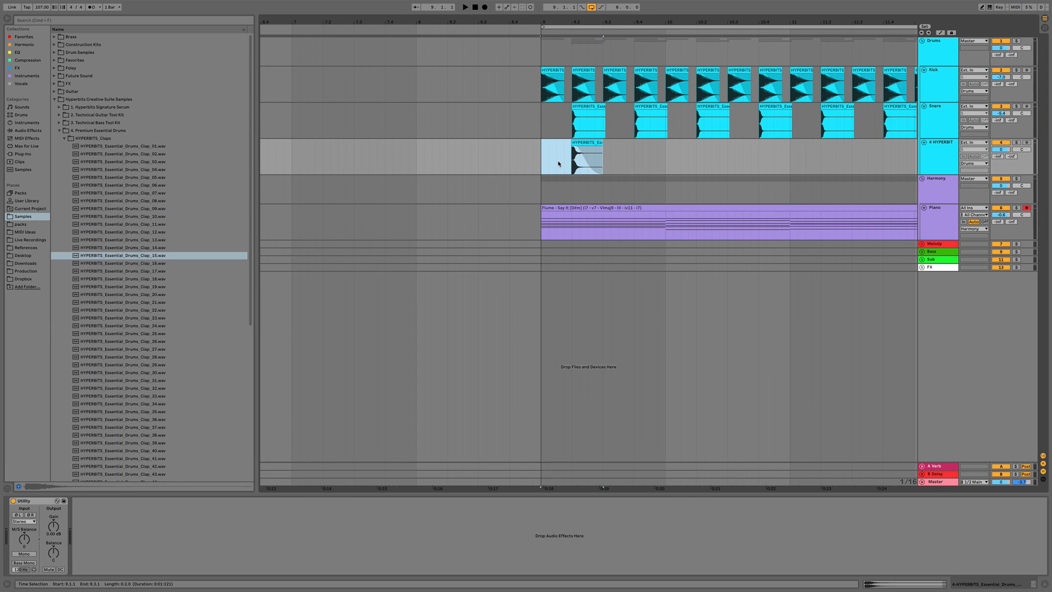
key("super+d")
key("super+d")
key("super+d")
key("super+d")
key("super+d")
key("super+d")
key("super+d")
key("super+d")
key("super+d")
key("super+d")
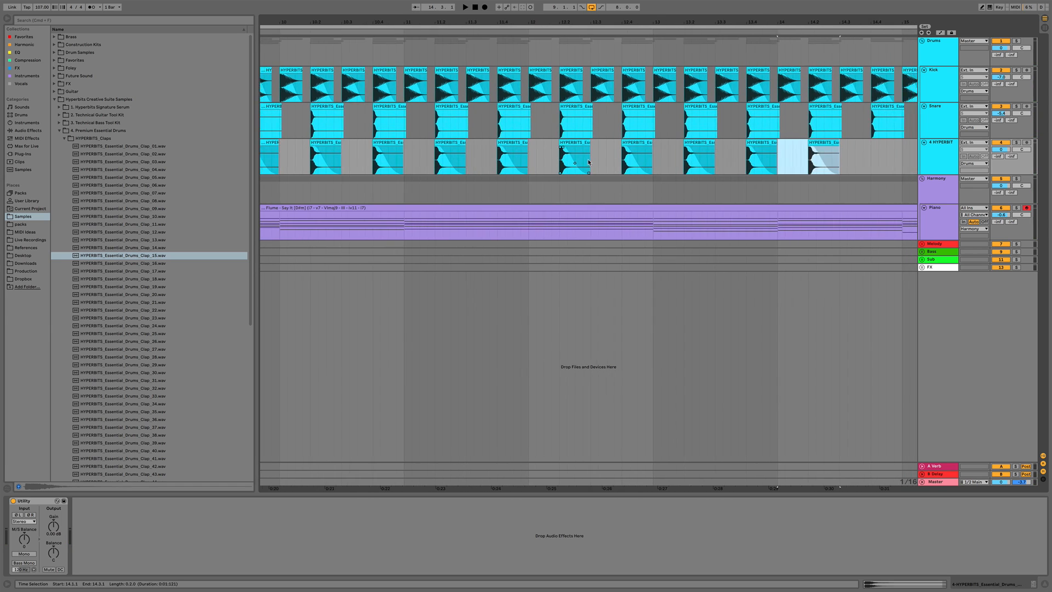
key("super+d")
key("super+d")
key("super+d")
left_click_drag(668, 22, 667, 7)
key("super+d")
key("super+d")
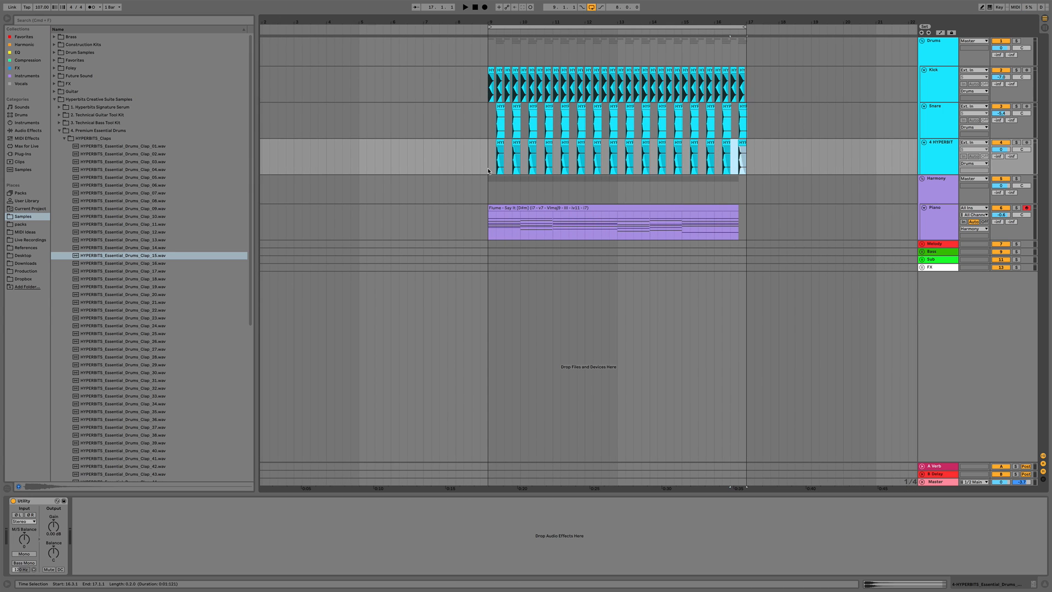
Lower the clap track's volume while the arrangement plays
left_click(484, 160)
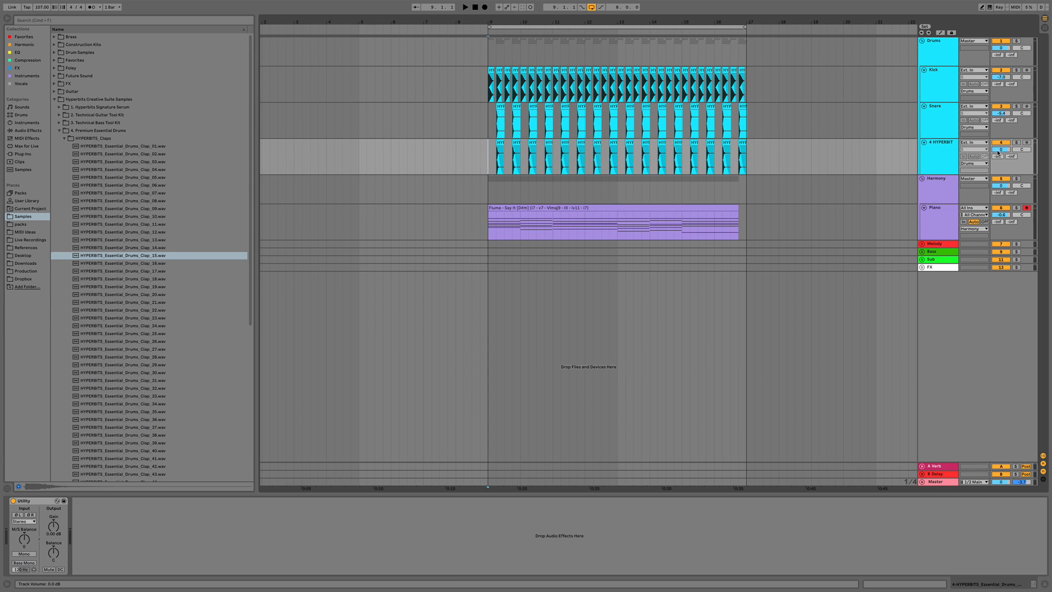
key("space")
left_click_drag(999, 152, 999, 167)
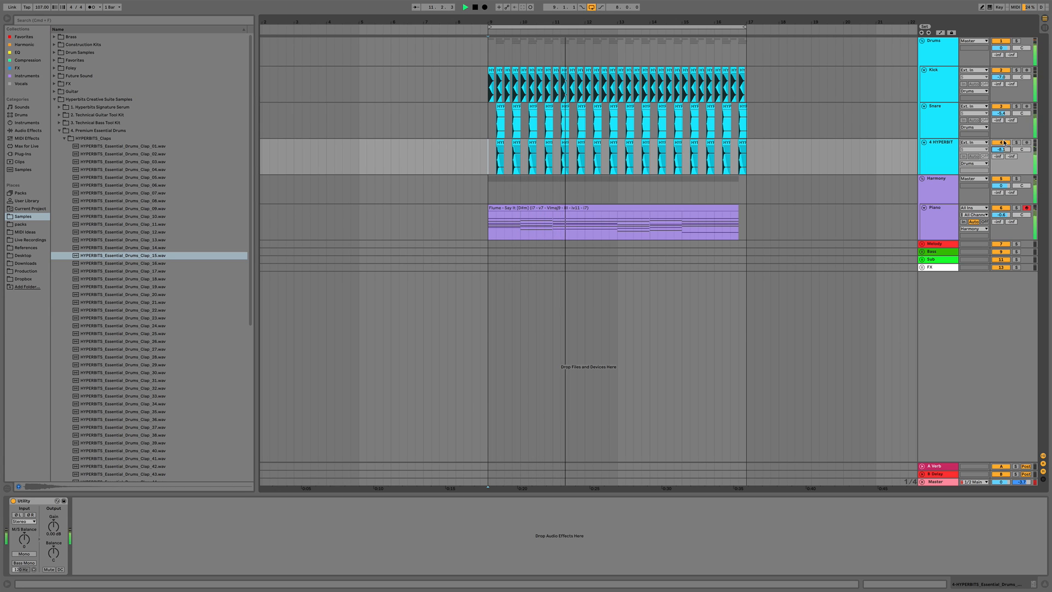
left_click(1004, 142)
left_click(1003, 142)
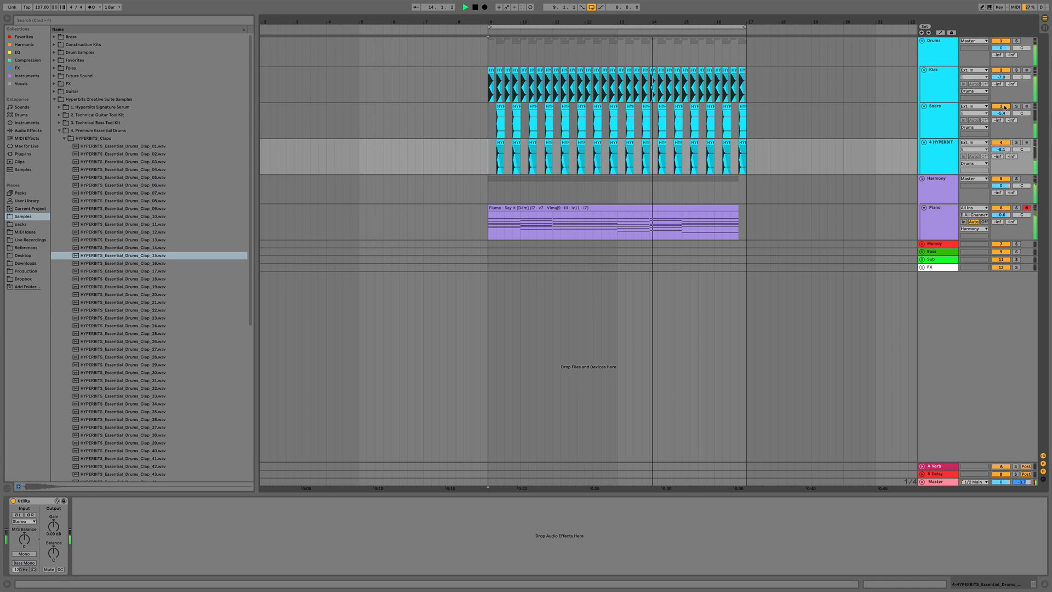
key("space")
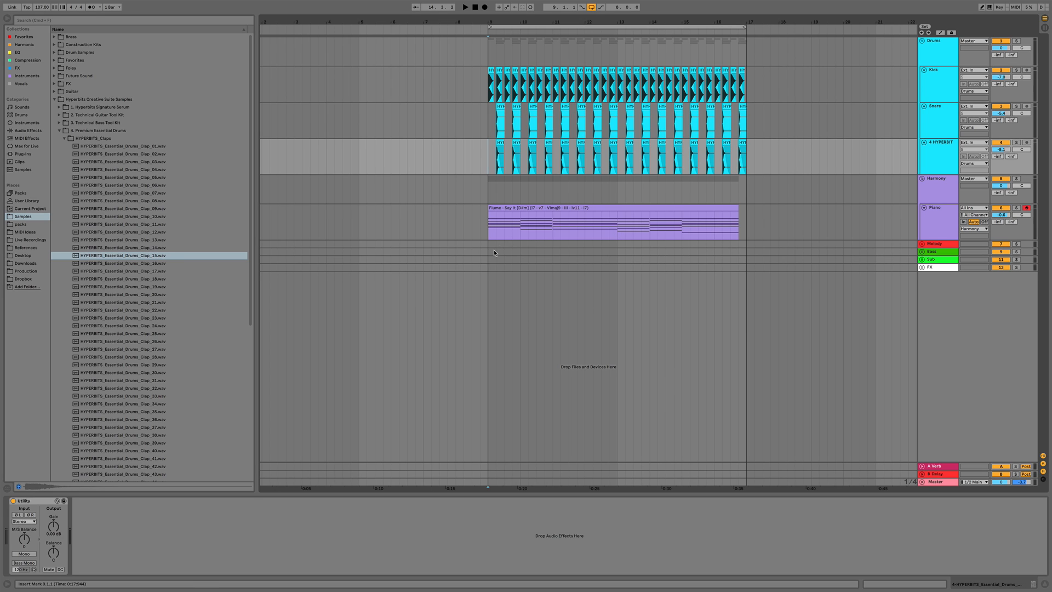
Insert a new audio track below the clap track
left_click(941, 158)
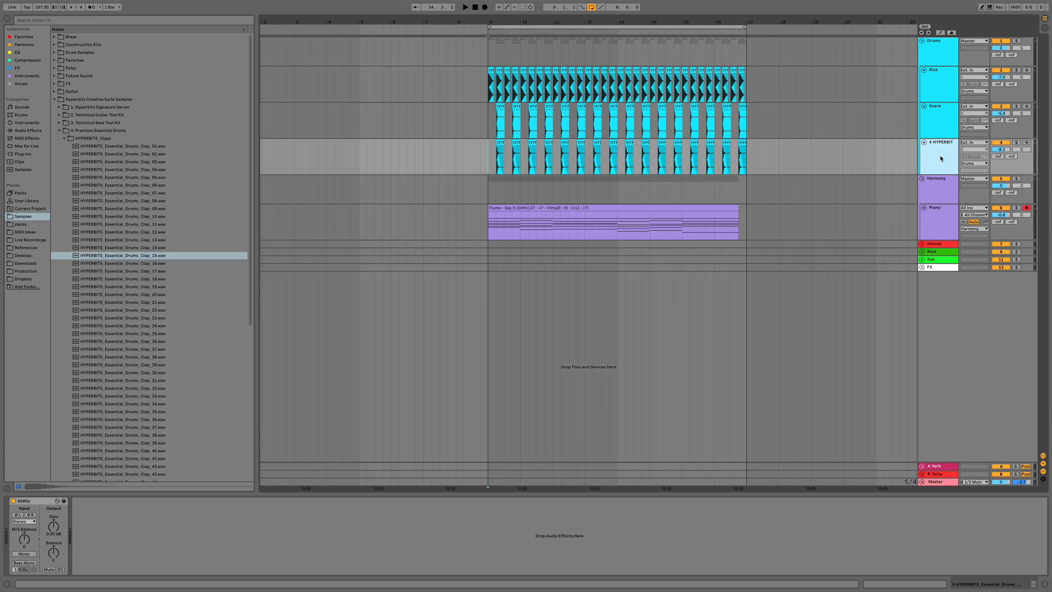
key("super+t")
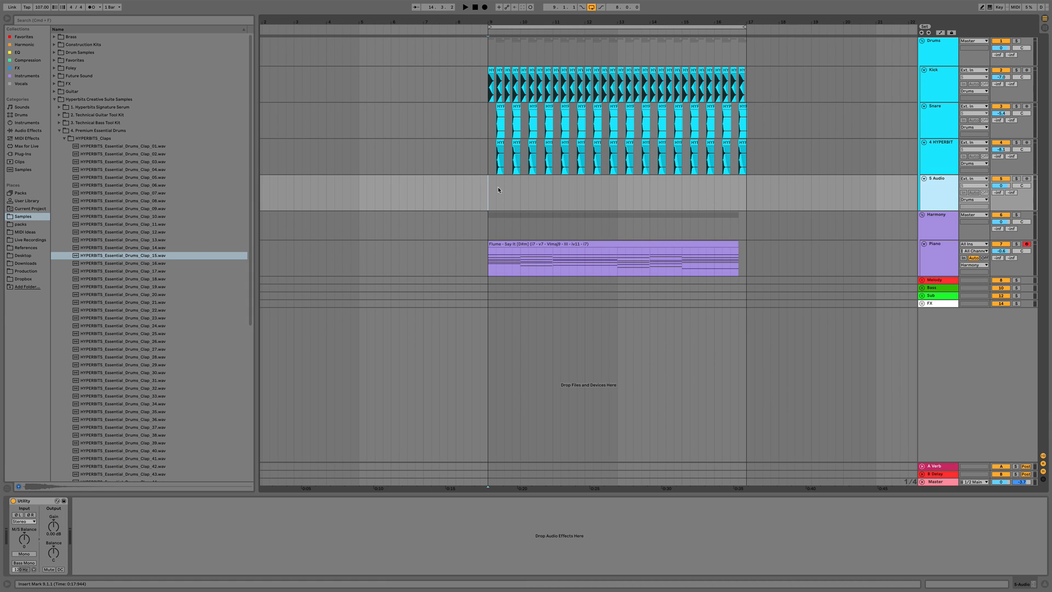
Open the Organic Percussion Loops folder and its HYPERBITS_Organic_Loops_100 BPM subfolder in the browser
left_click(59, 131)
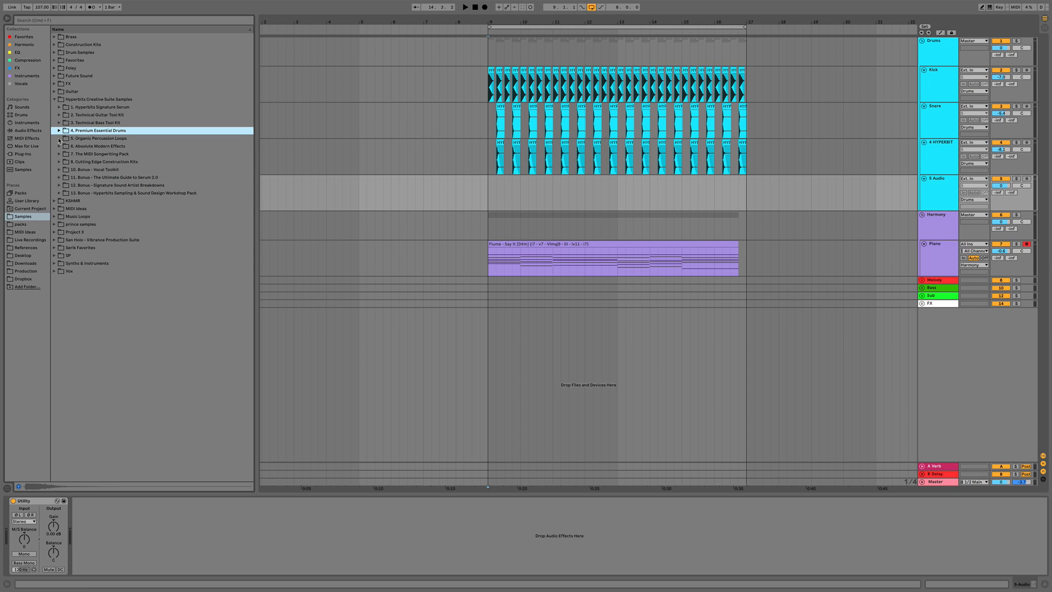
left_click(88, 139)
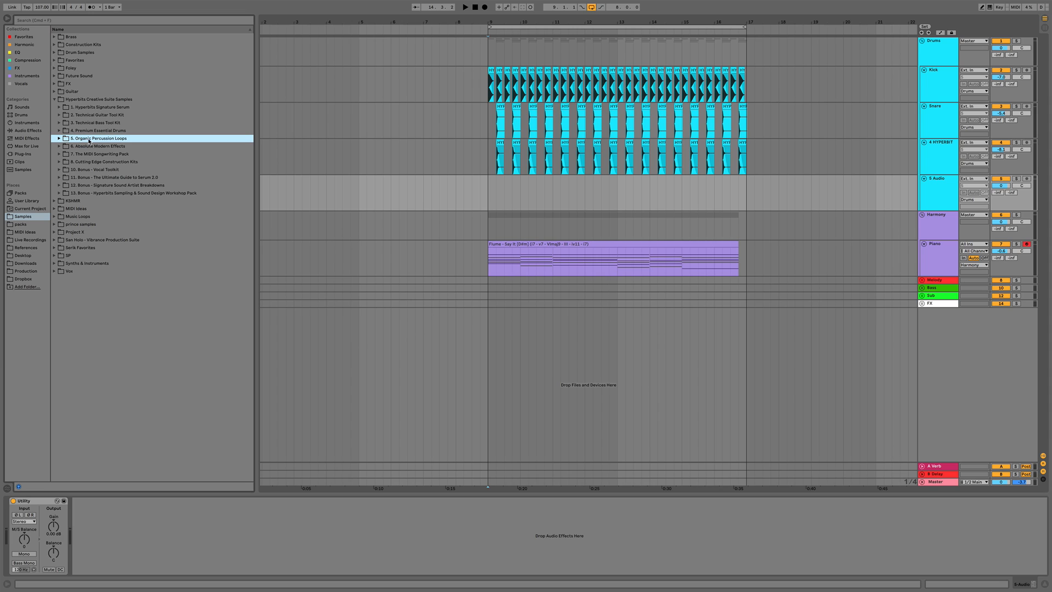
left_click(59, 138)
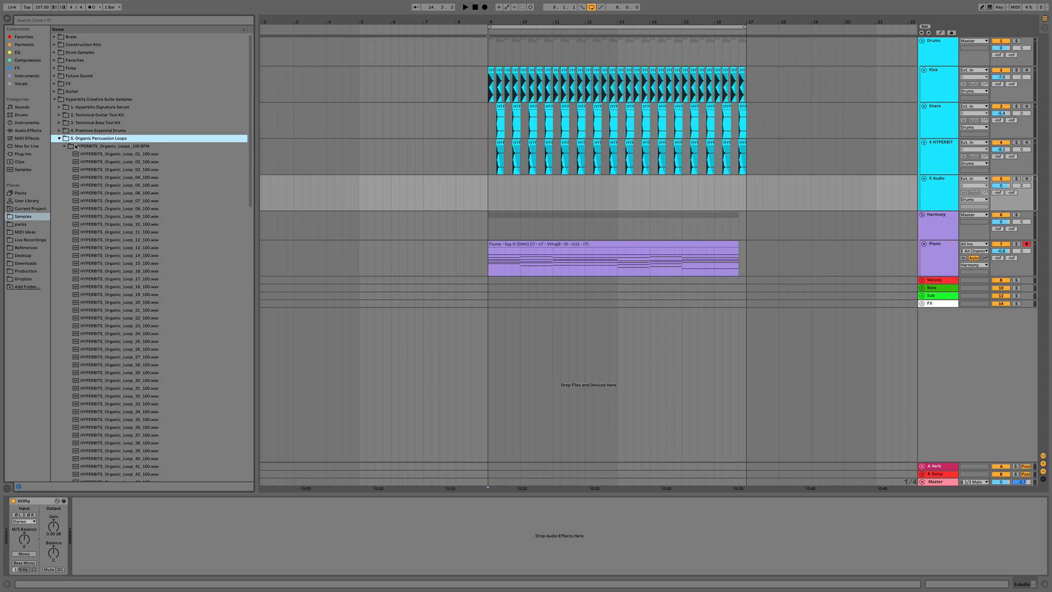
left_click(64, 146)
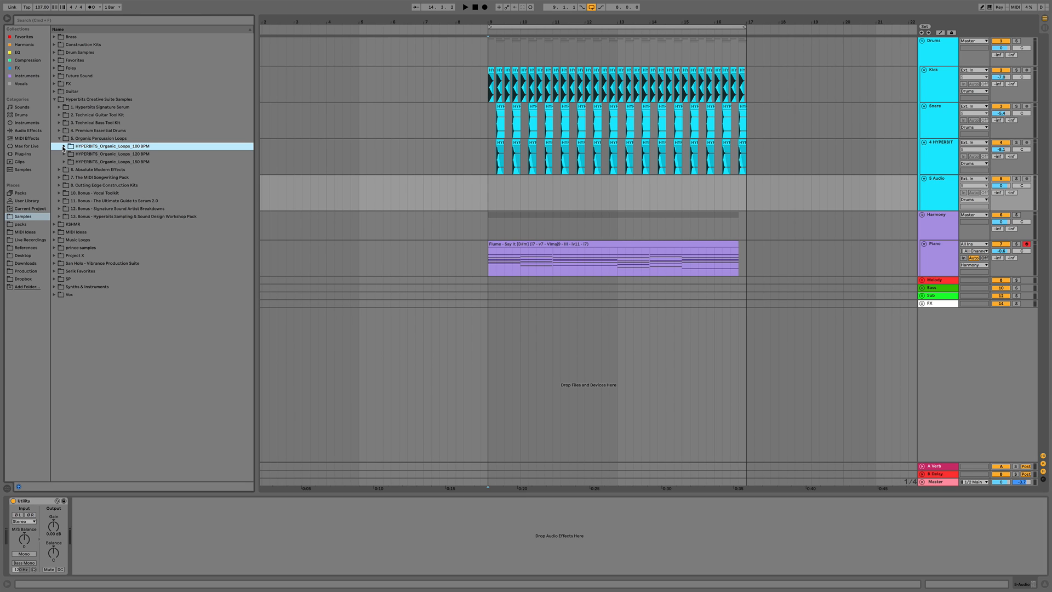
left_click(64, 146)
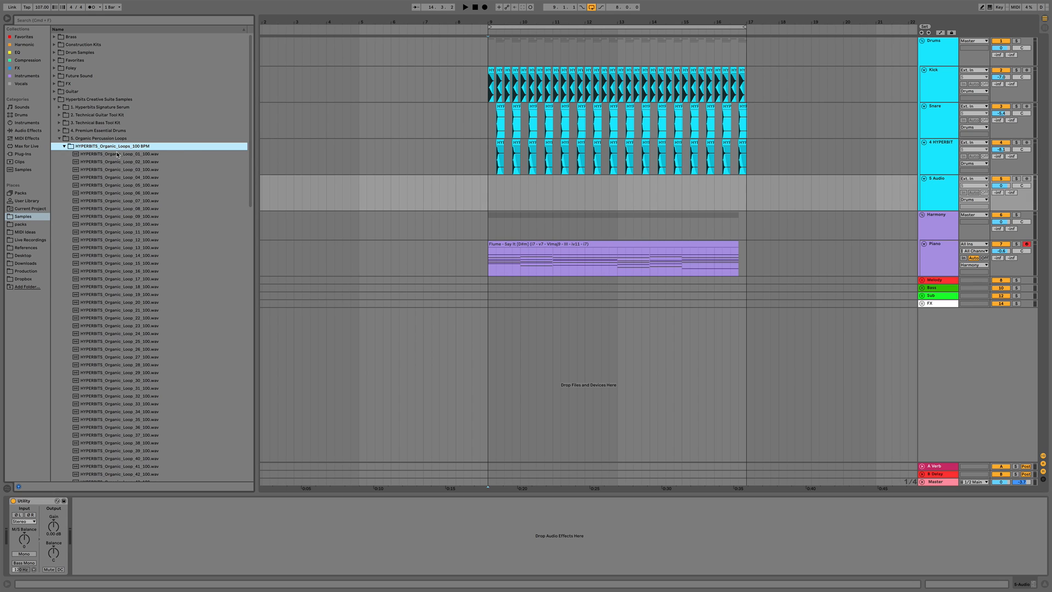
left_click(65, 147)
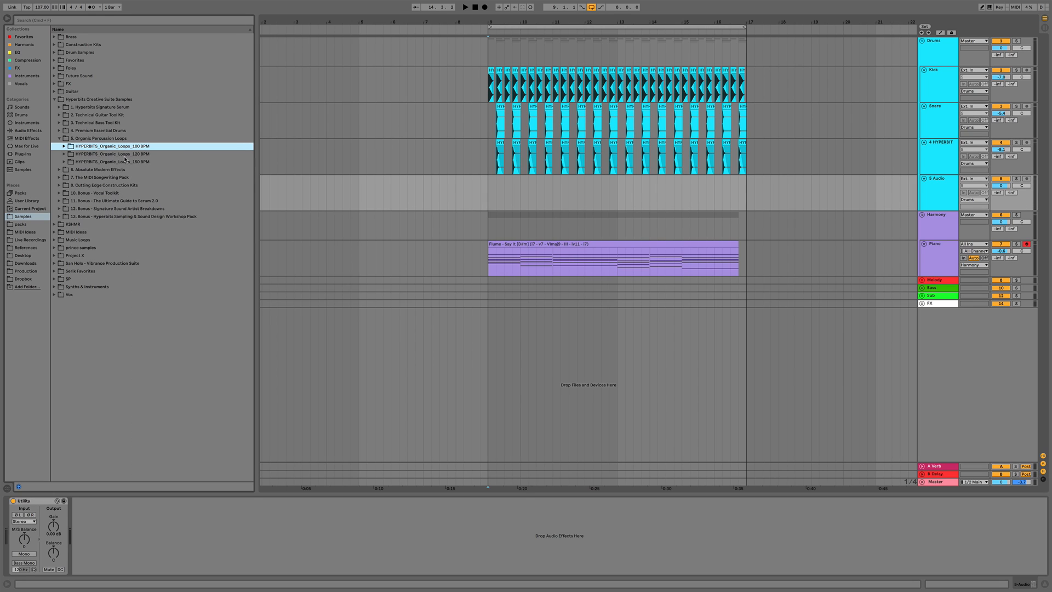
left_click(64, 147)
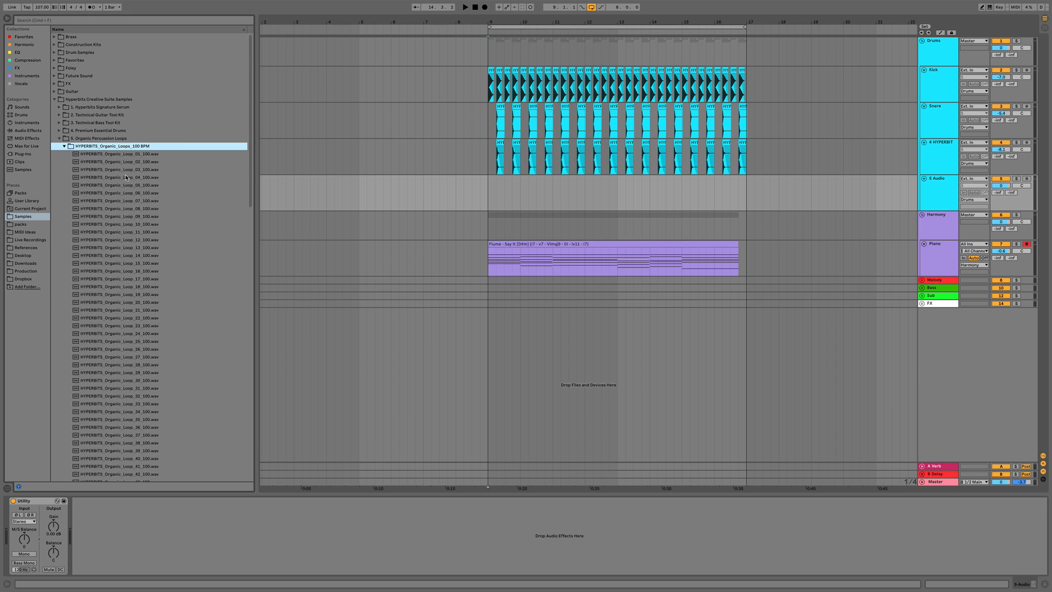
scroll(127, 178, "down", 15)
scroll(127, 178, "up", 16)
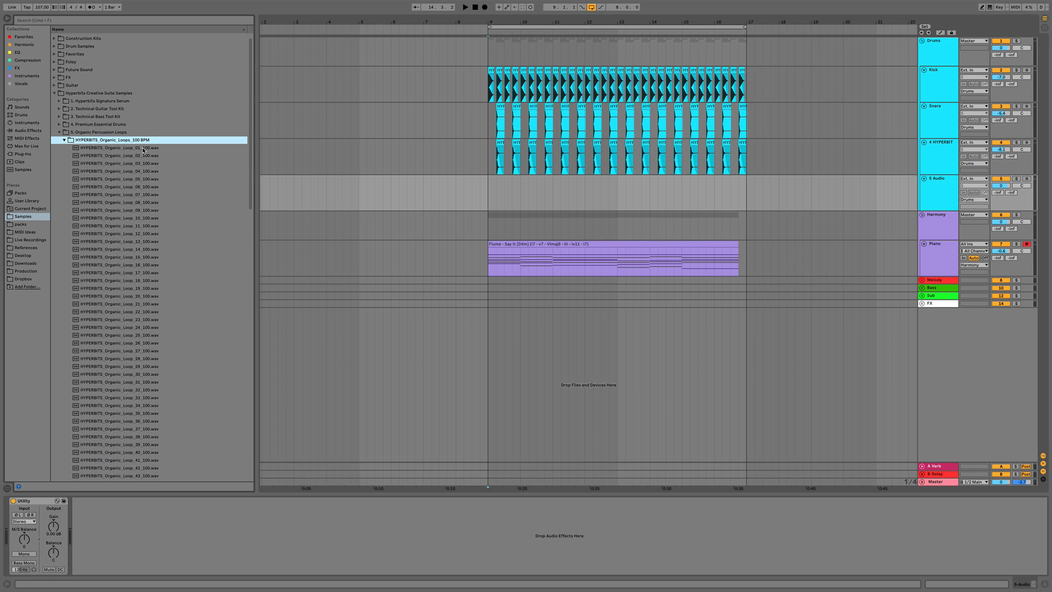
Play the arrangement from bar 9 and preview the organic percussion loops one after another
left_click(489, 202)
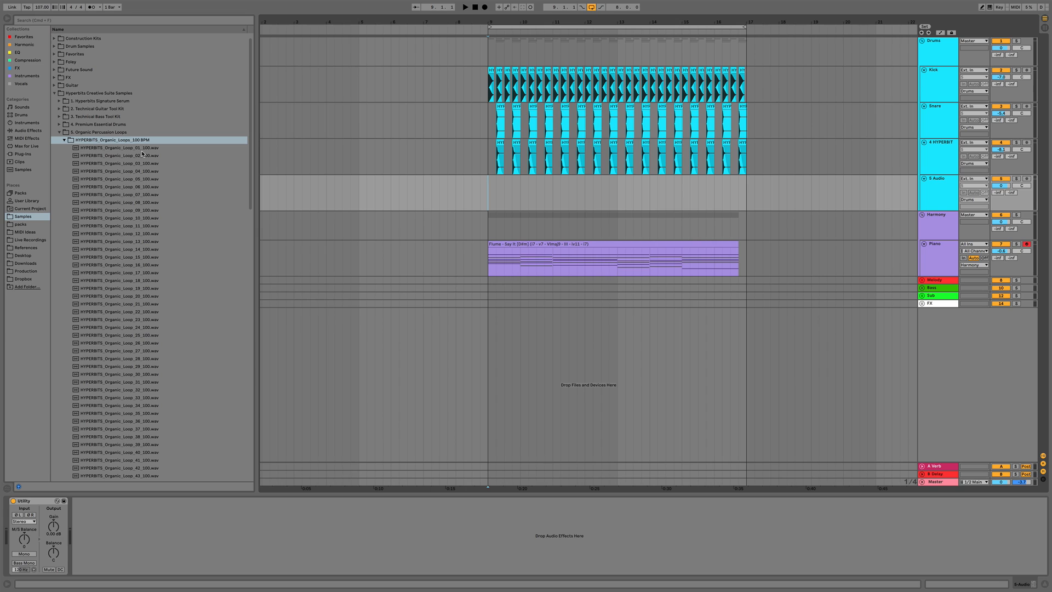
key("space")
left_click(144, 212)
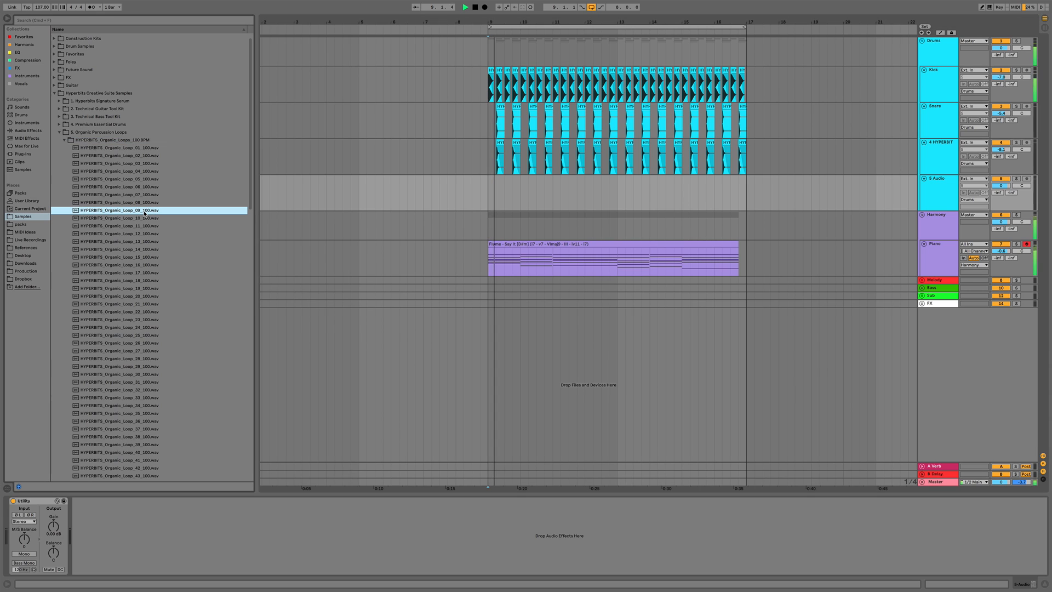
key("Up")
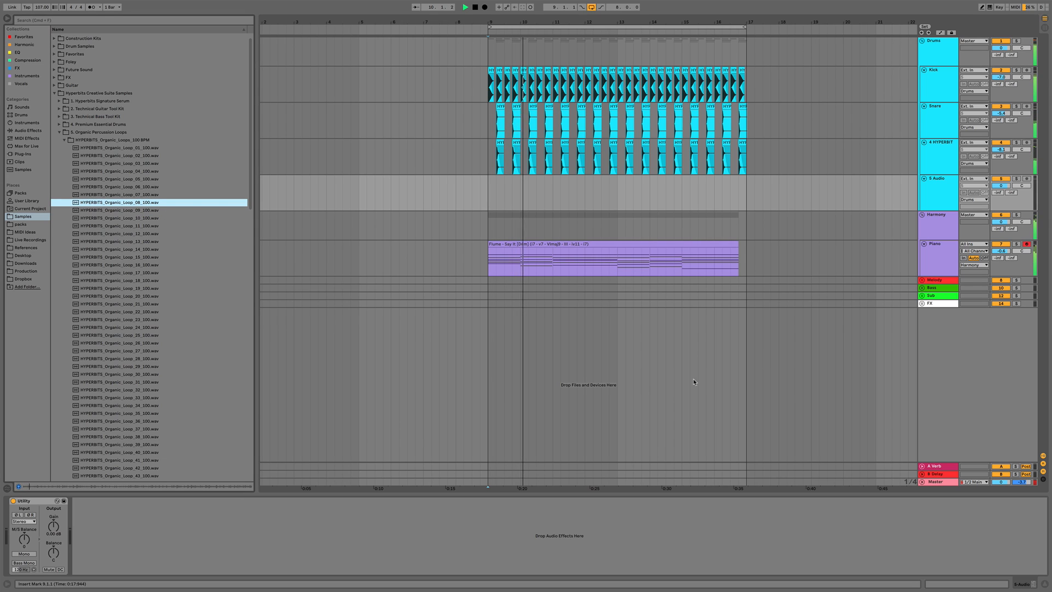
key("Up")
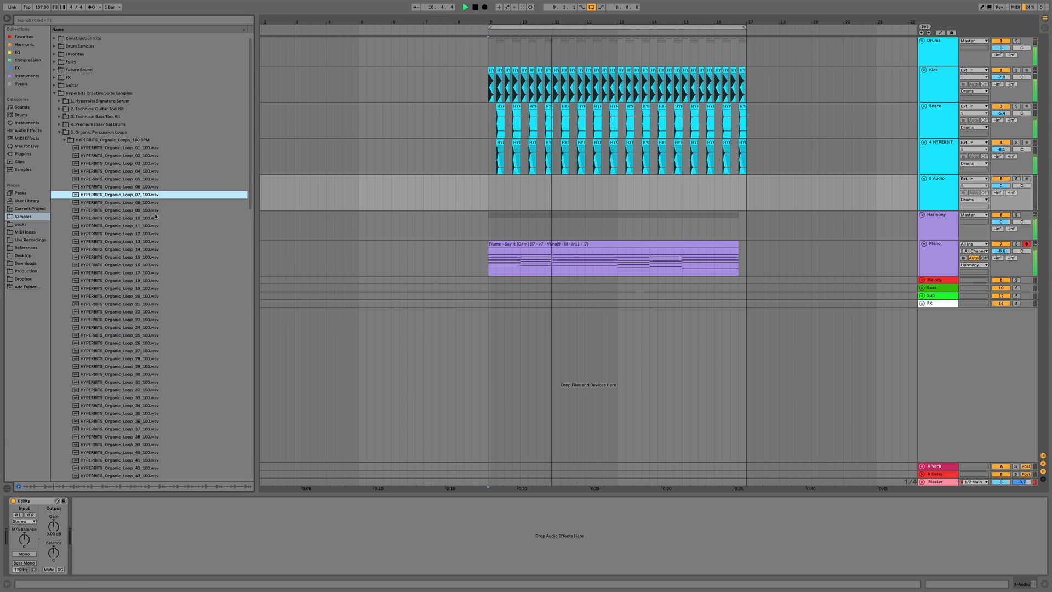
key("Up")
key("Up")
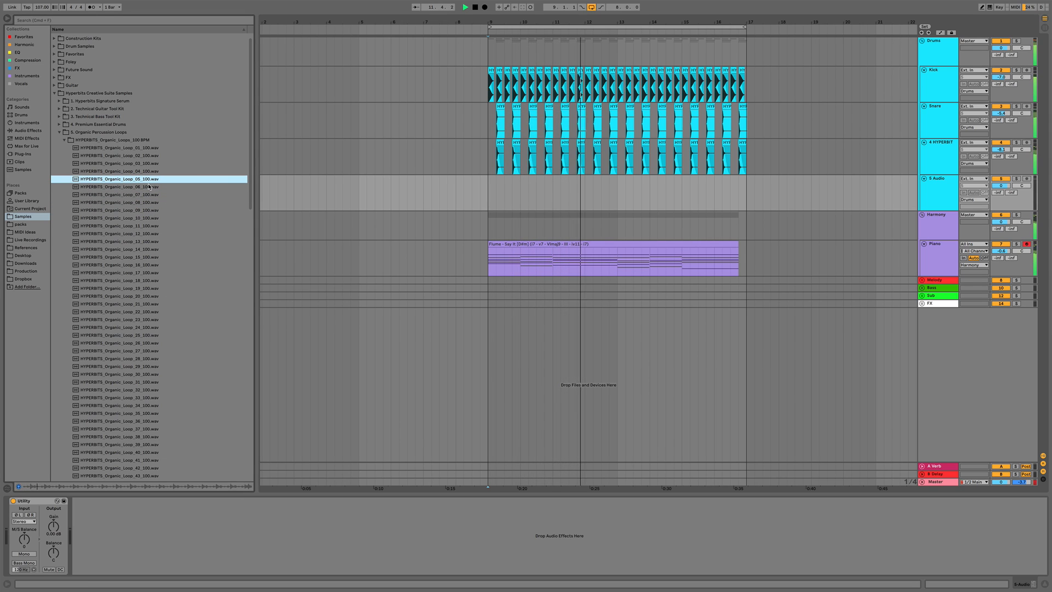
key("Up")
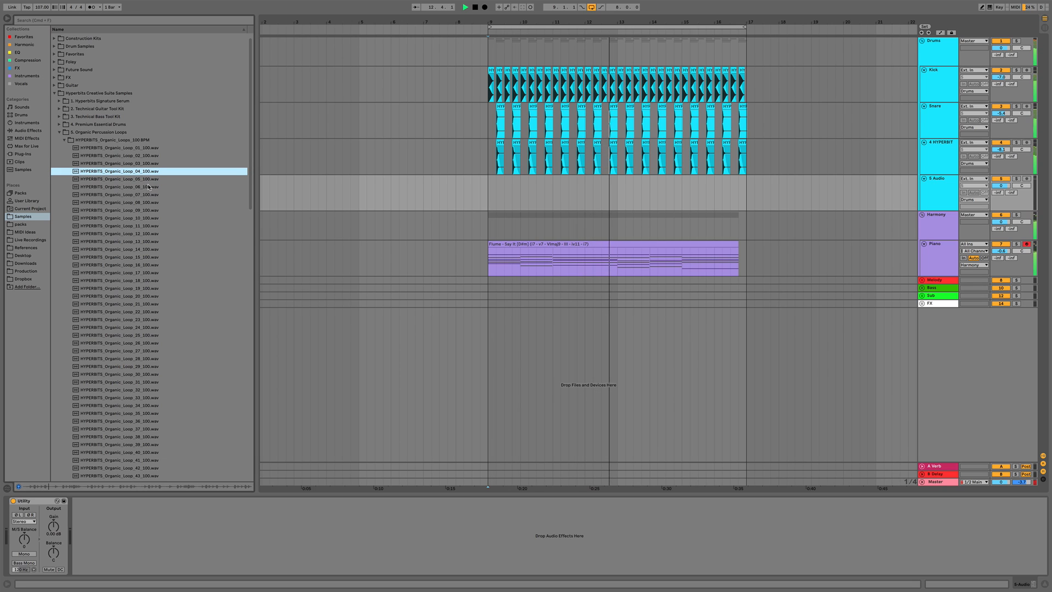
key("Up")
key("Up")
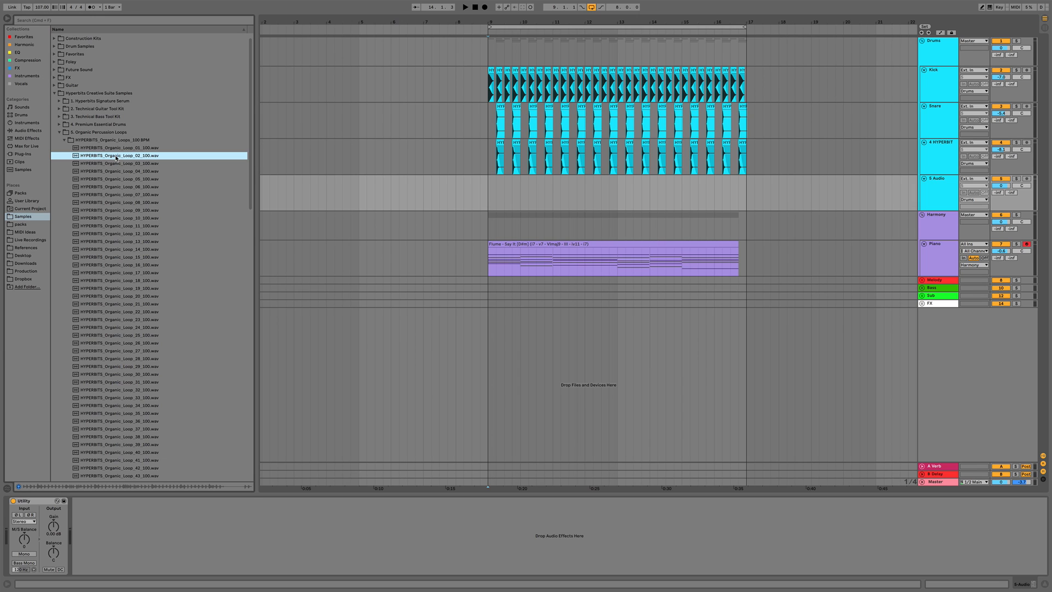
Place HYPERBITS_Organic_Loop_02_100 on the new audio track at bar 9, enabling warping and choosing a warp mode
left_click_drag(116, 158, 489, 198)
double_click(530, 178)
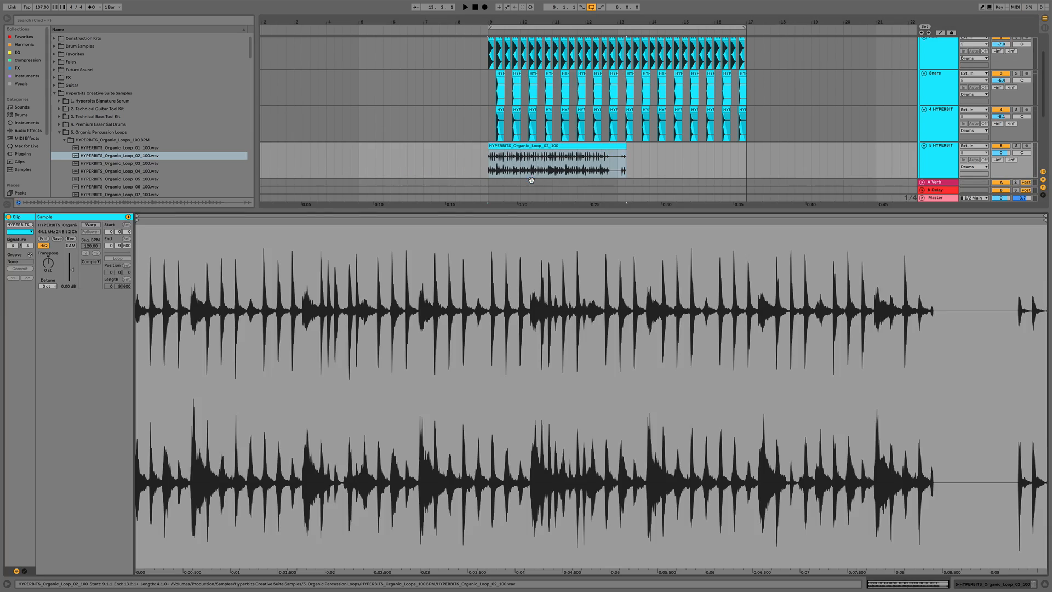
left_click(94, 225)
left_click_drag(92, 245, 91, 249)
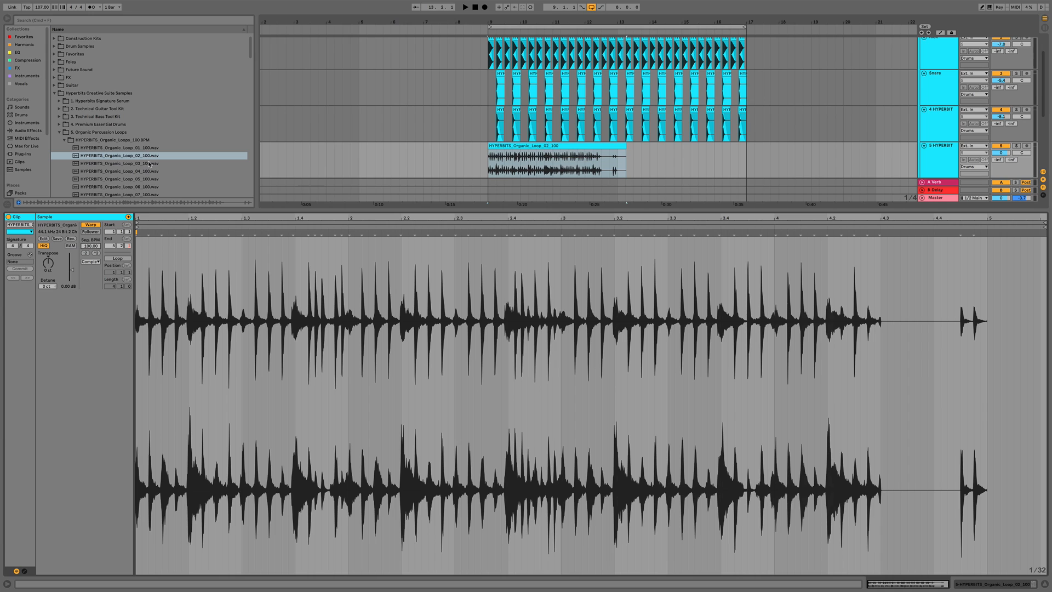
left_click(91, 262)
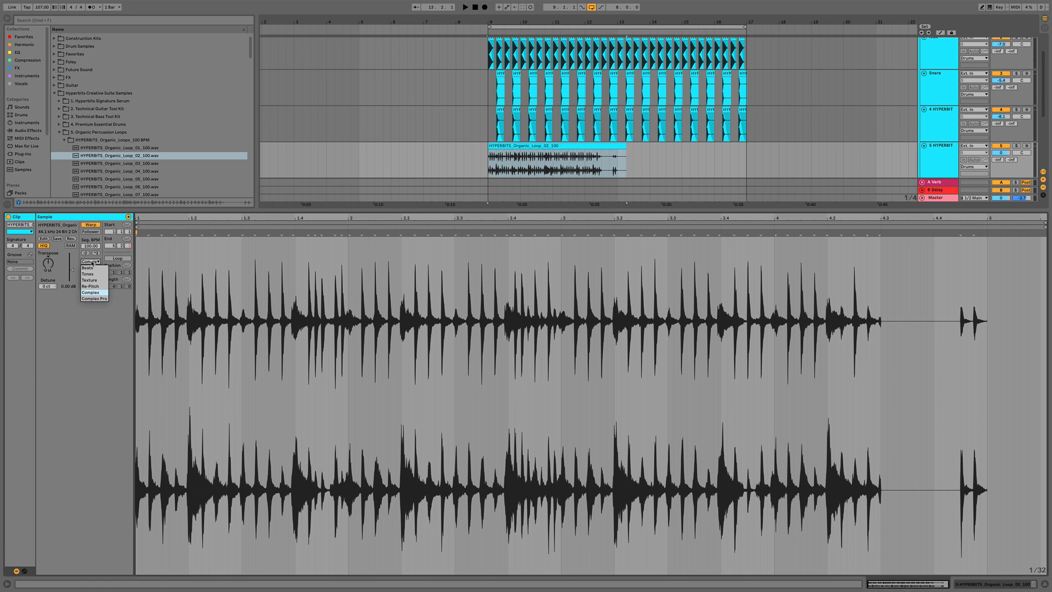
left_click(87, 321)
Lower the percussion track's volume during playback and hide the clip detail view
key("space")
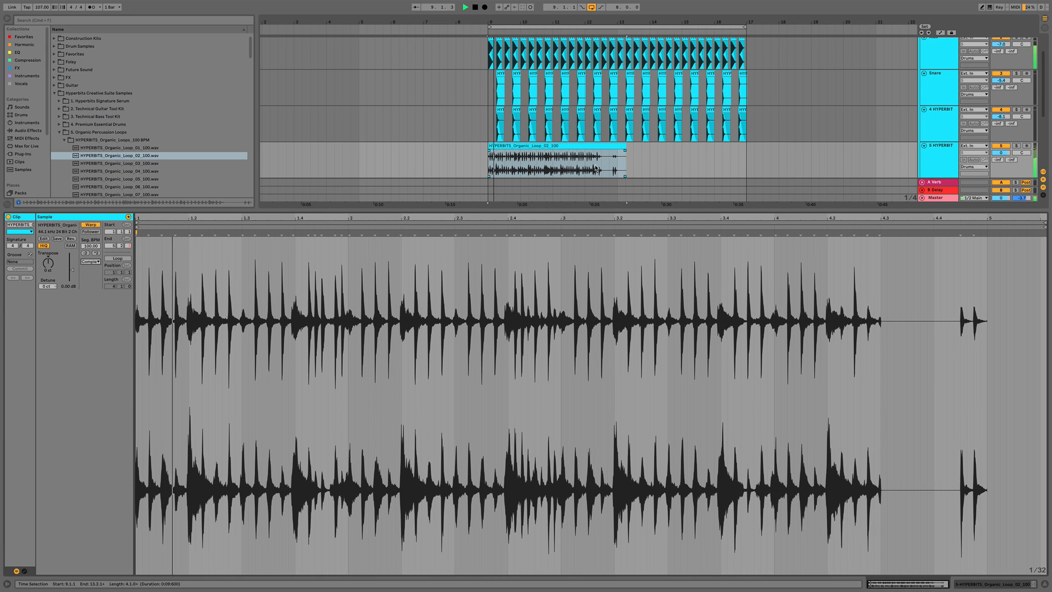
left_click_drag(1001, 153, 1001, 161)
key("alt+super+l")
key("space")
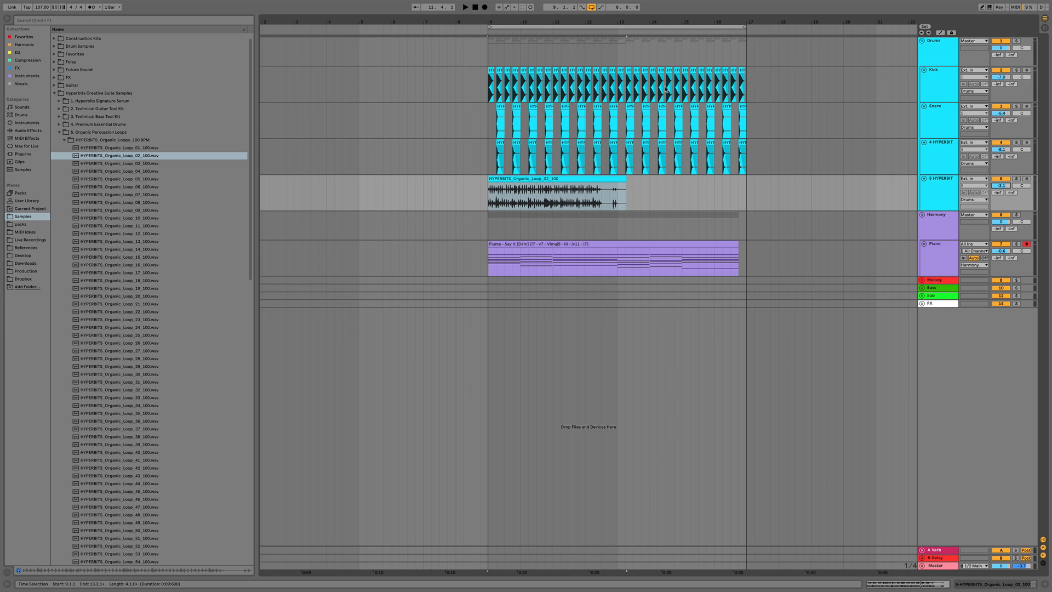
Move the percussion loop one beat later to start at 9.2.1 and play it back
left_click_drag(493, 22, 493, 52)
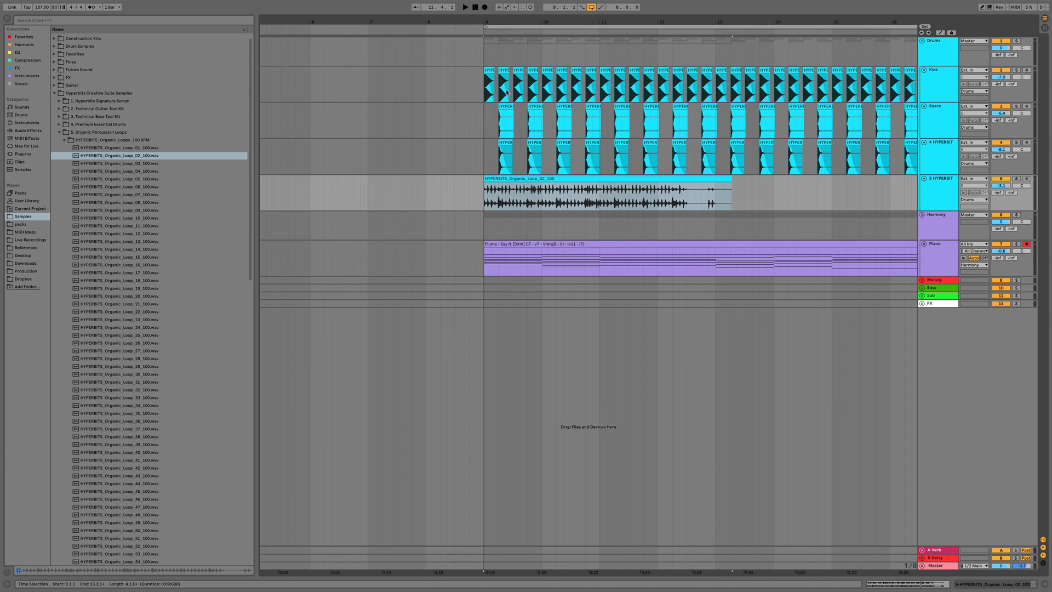
left_click_drag(501, 190, 515, 190)
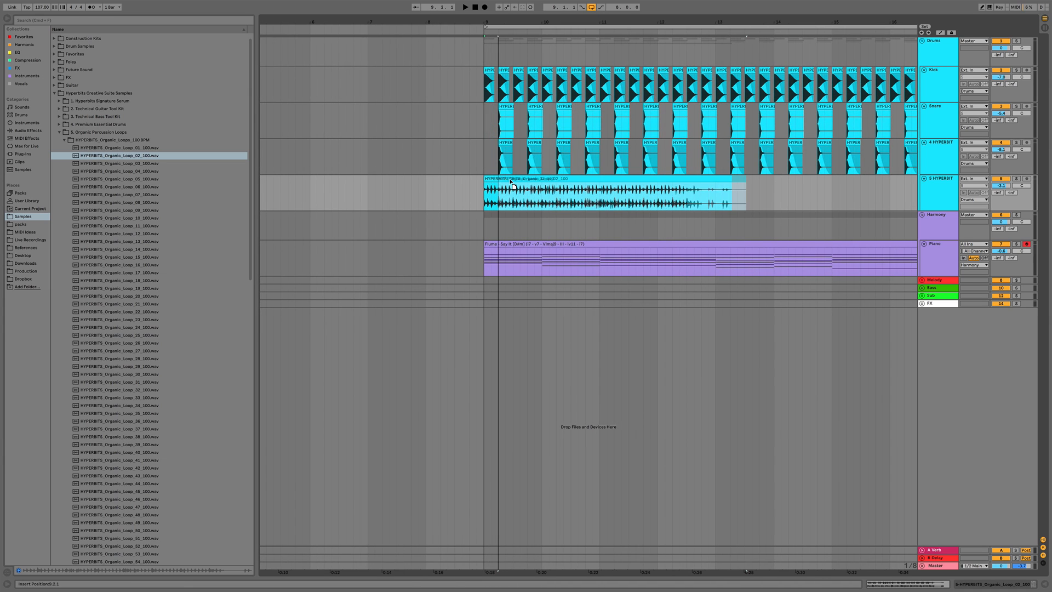
left_click(482, 194)
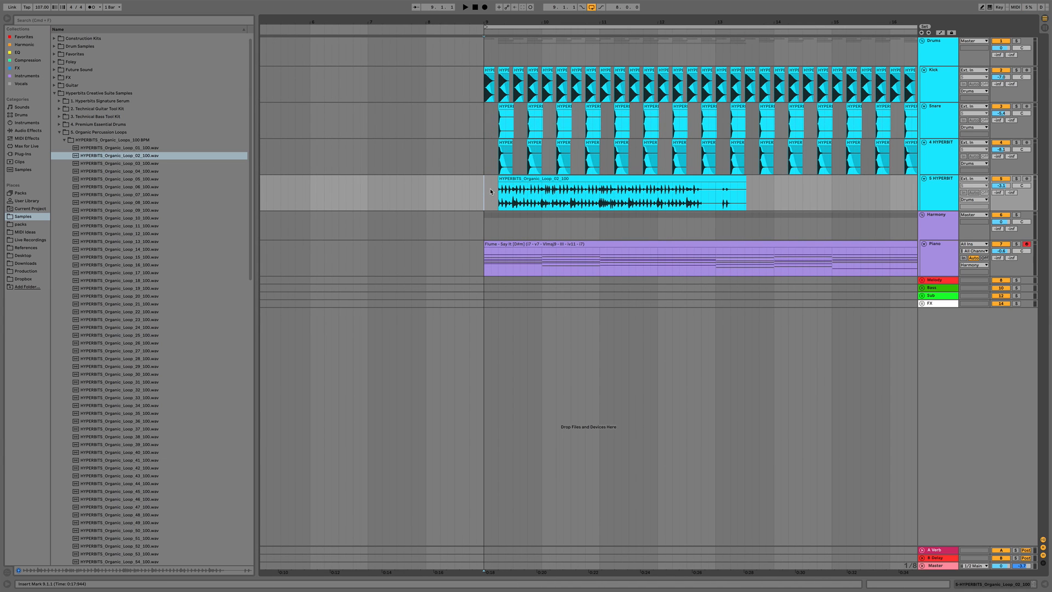
key("space")
Chop the loop by duplicating its first beat and pasting a copy into bar 10
left_click_drag(499, 200, 513, 201)
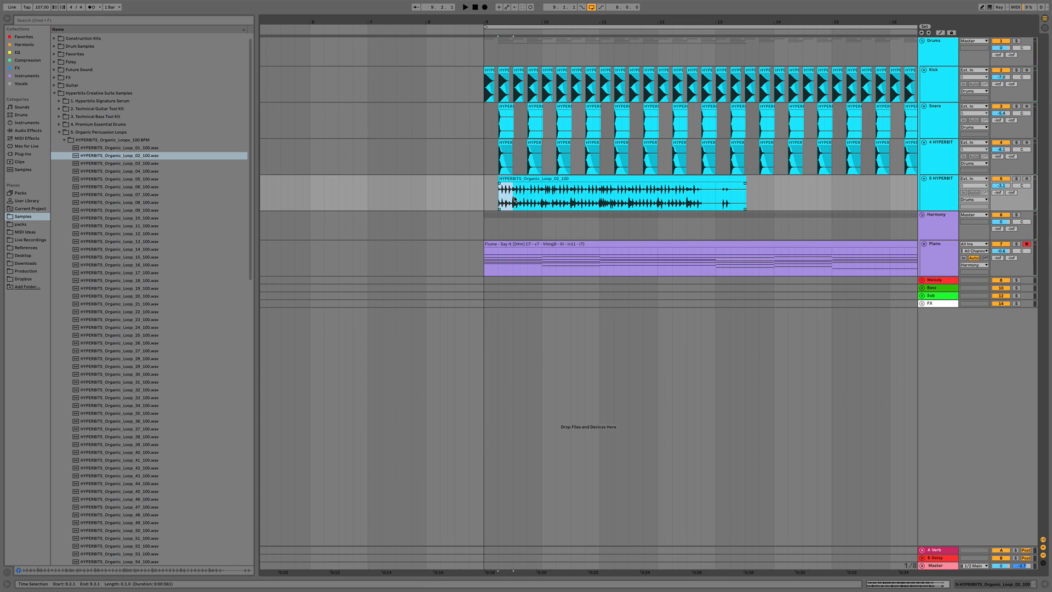
key("super+d")
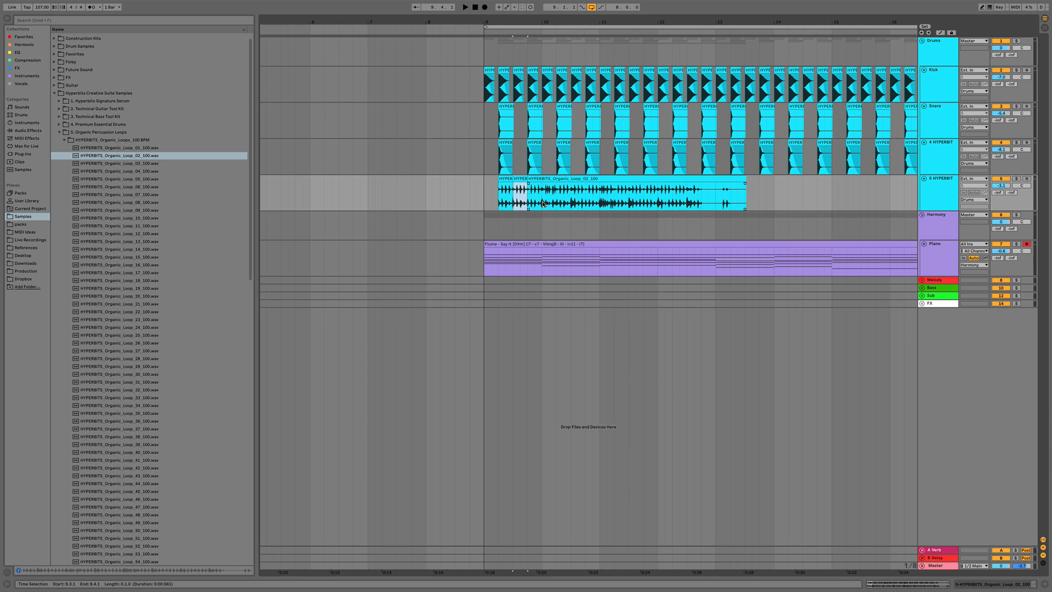
left_click_drag(542, 204, 558, 204)
key("space")
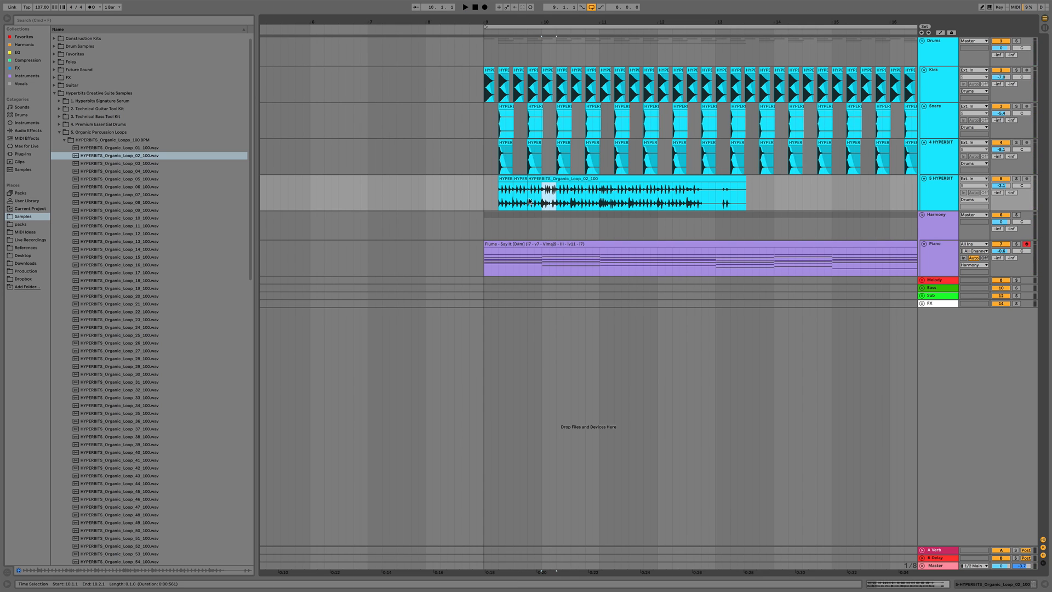
left_click(527, 199)
key("super+v")
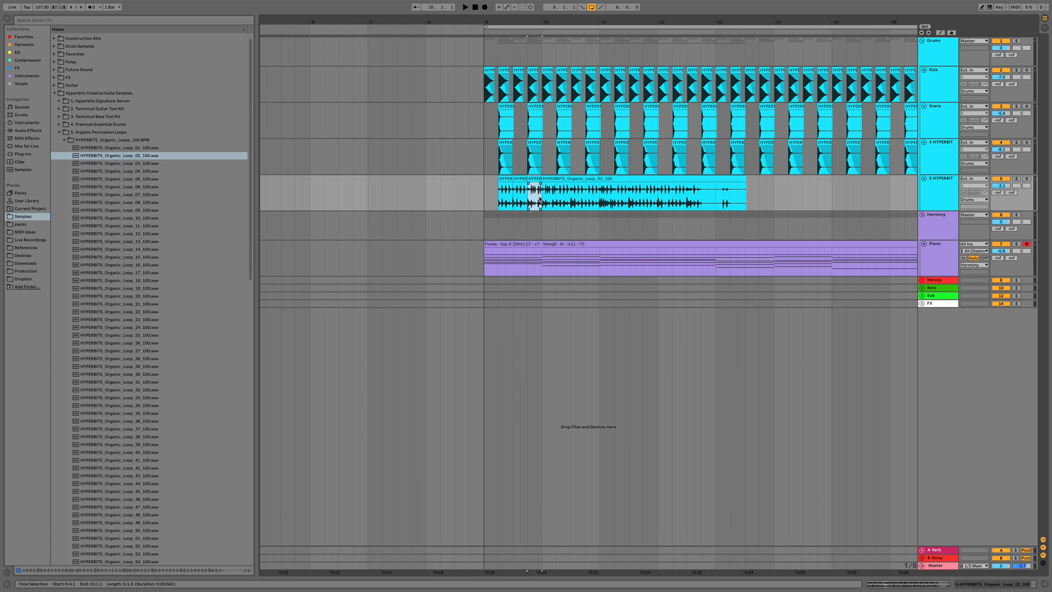
Delete the loop from bar 10 to about bar 12, then duplicate the chopped bar-9 section twice
left_click_drag(543, 200, 680, 192)
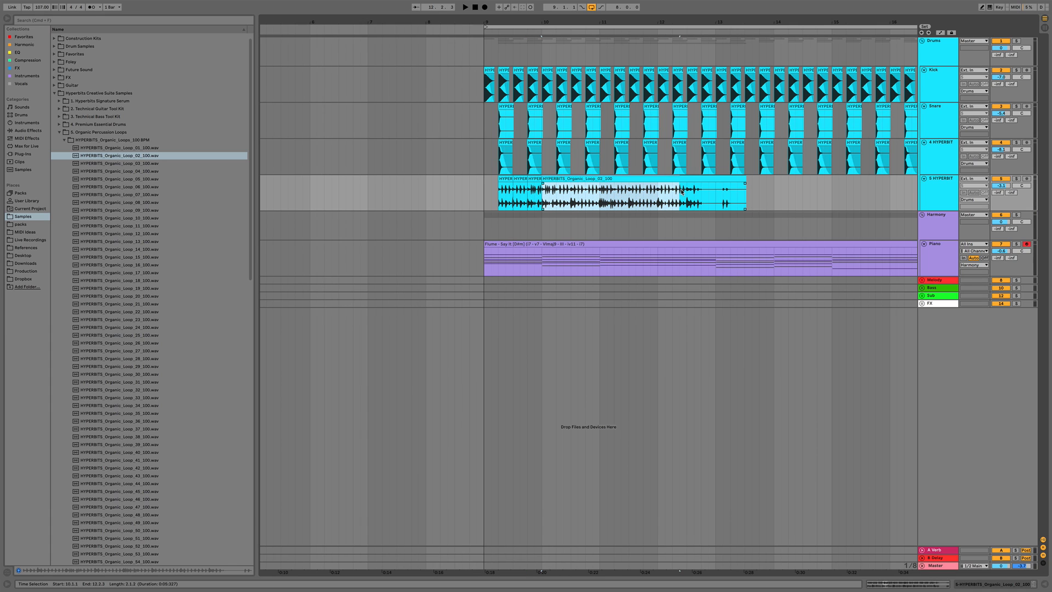
key("Delete")
left_click_drag(543, 199, 493, 200)
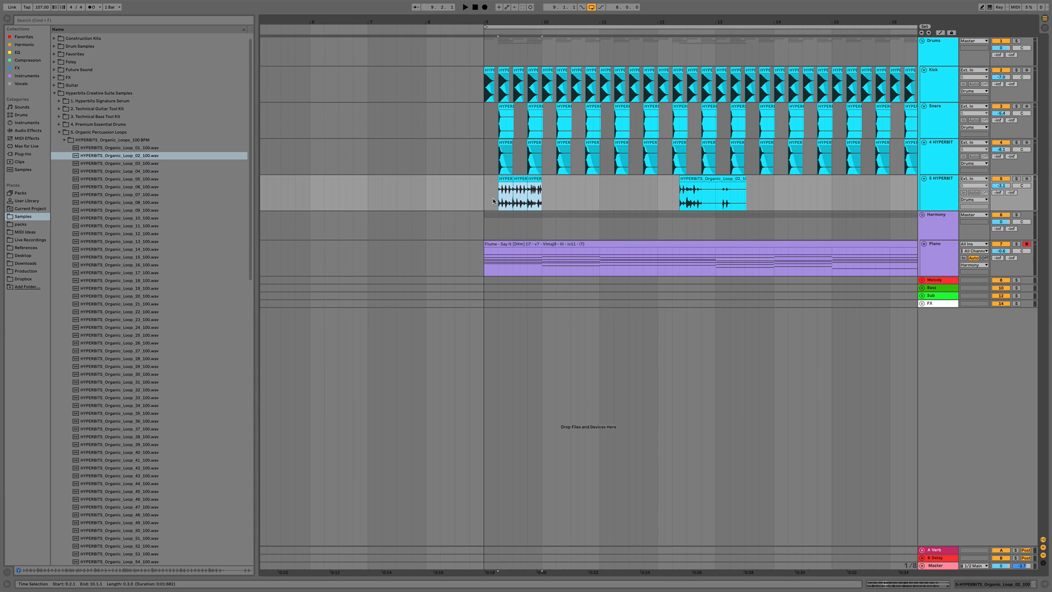
key("space")
key("ctrl+d")
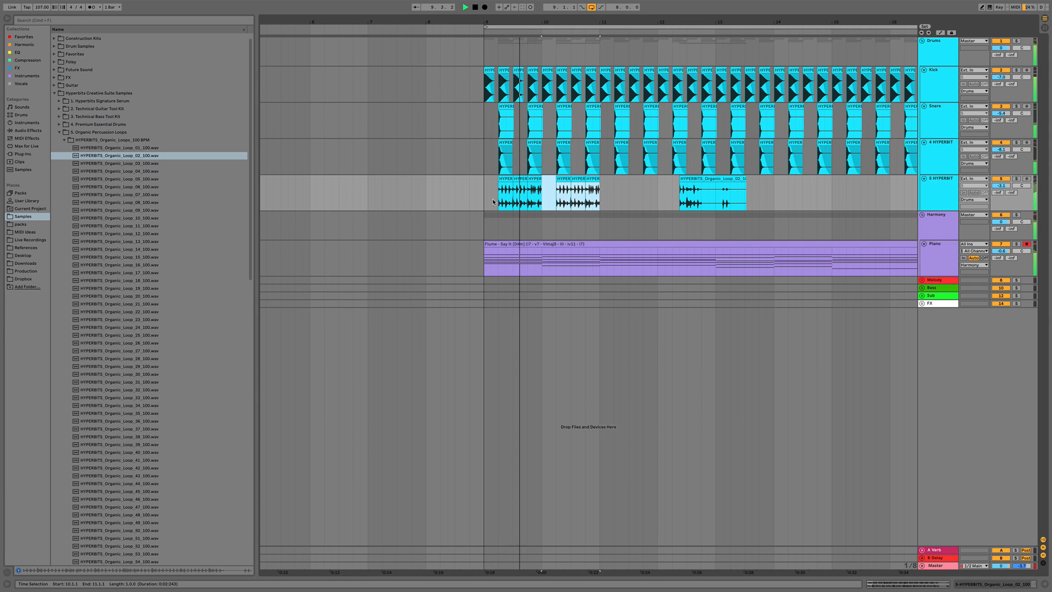
key("ctrl+d")
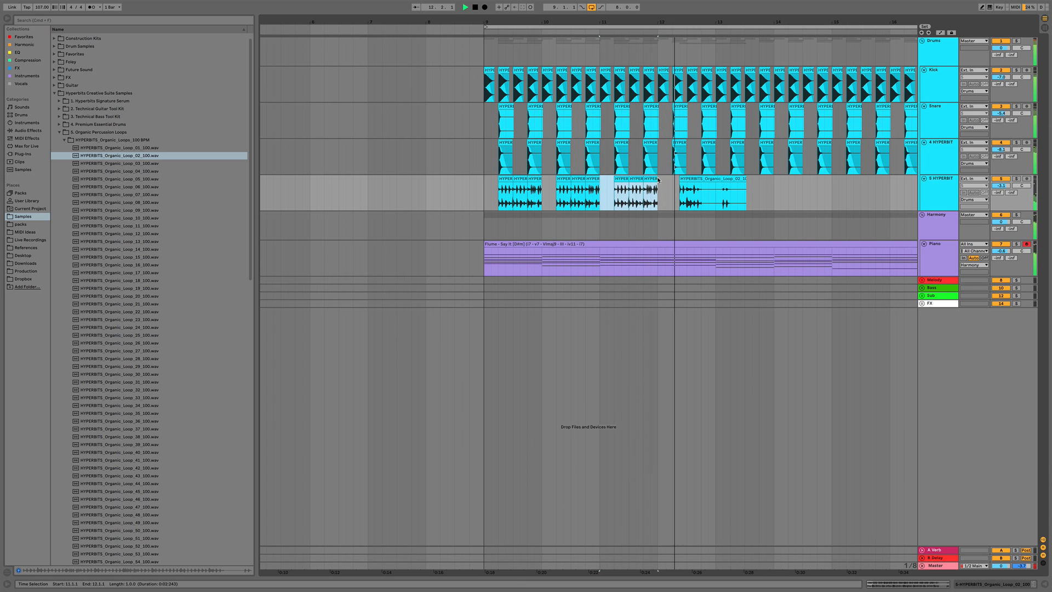
Play back the chopped percussion from around bar 12 to audition the edit
key("space")
left_click_drag(655, 179, 671, 179)
left_click(659, 198)
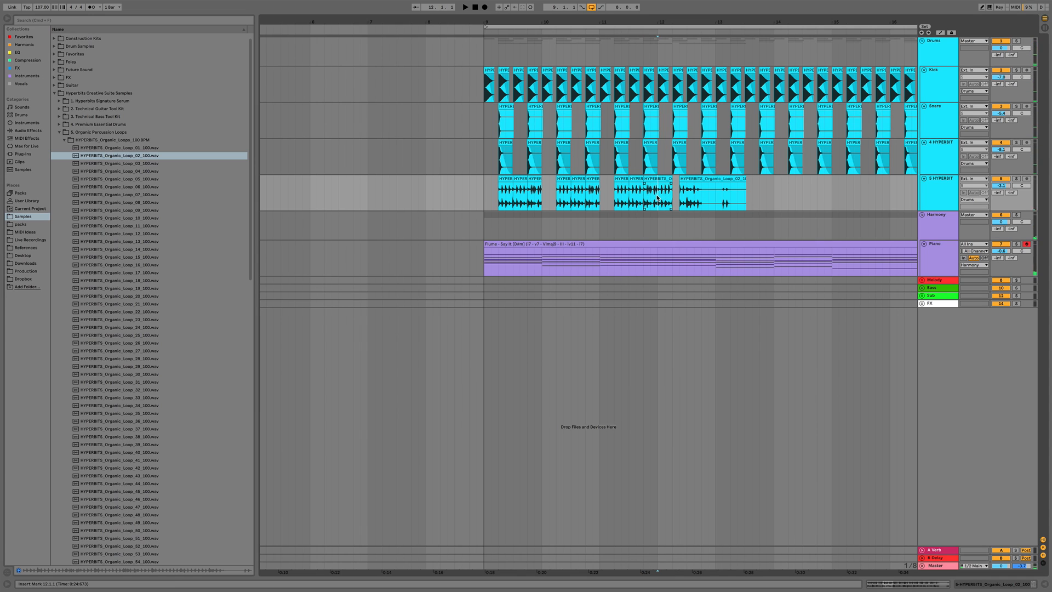
key("space")
key("space")
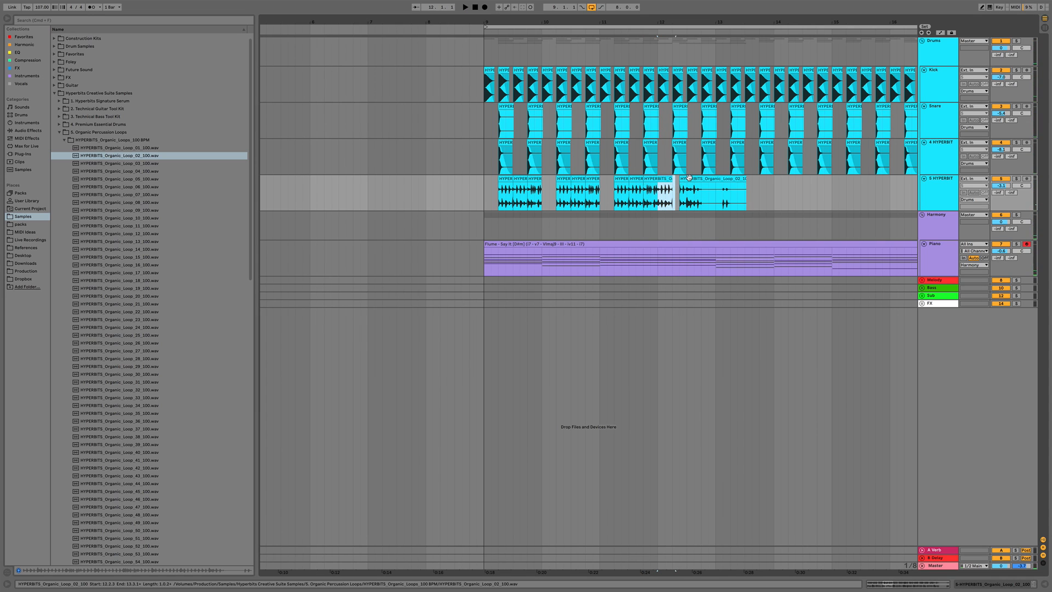
Select and delete the end of the last percussion section, then undo twice
left_click_drag(687, 179, 730, 180)
key("Delete")
key("super+z")
key("super+z")
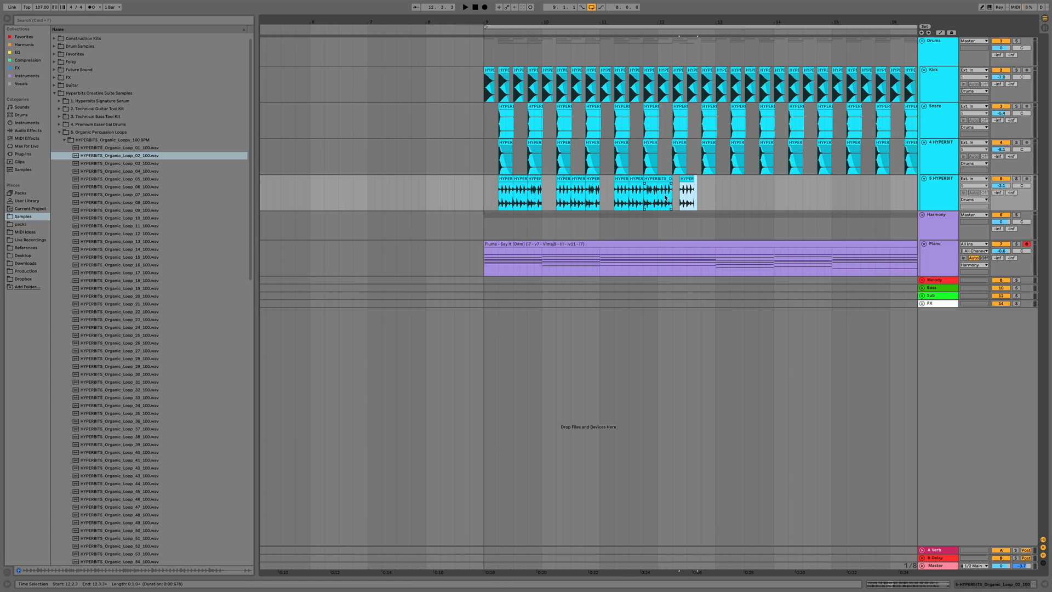
Play back the end of the chopped percussion and zoom in around bar 12 to listen closely
left_click(661, 199)
key("space")
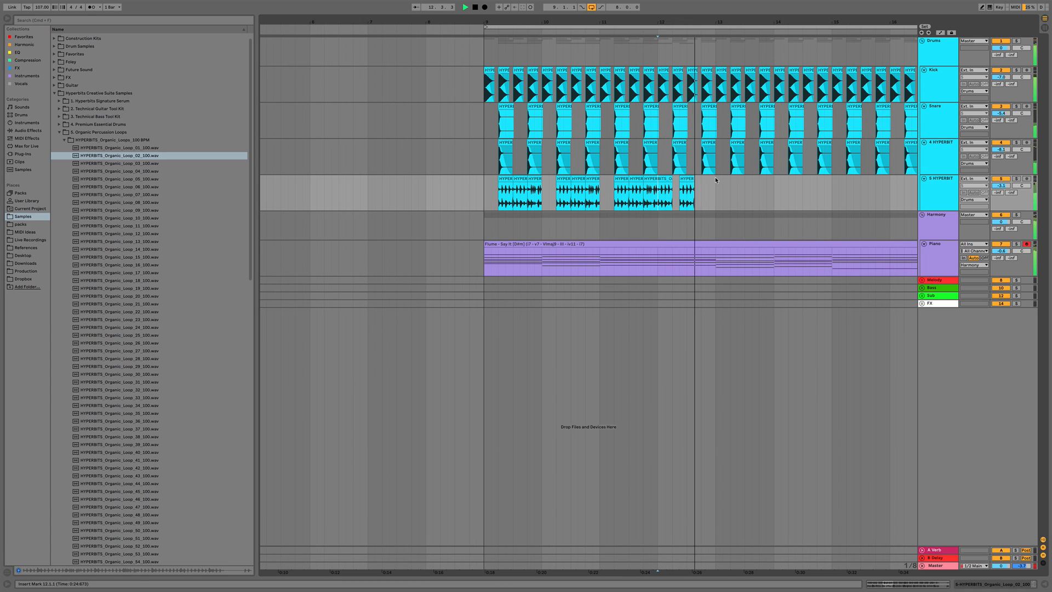
left_click(691, 180)
key("space")
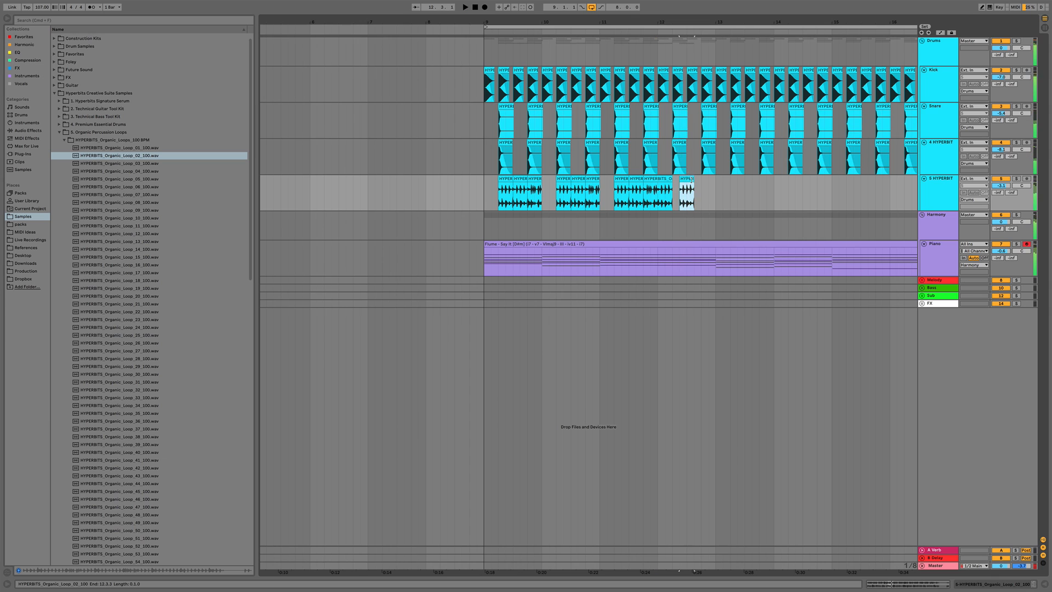
left_click_drag(691, 179, 684, 179)
key("space")
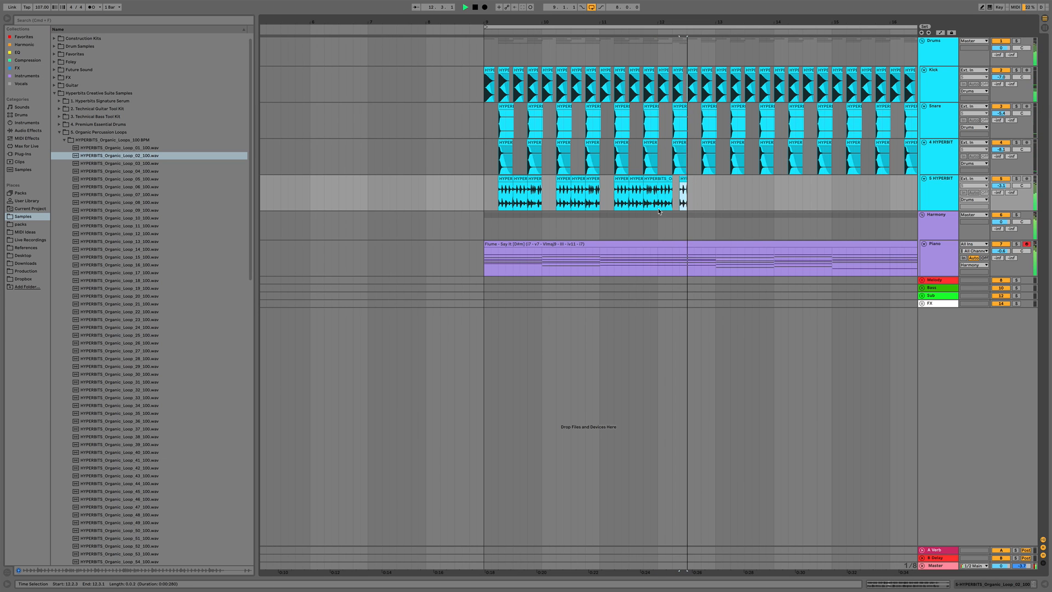
key("space")
left_click(660, 195)
key("space")
left_click_drag(691, 22, 692, 53)
Copy a short slice of the percussion near bar 12 and paste it a little later in the bar
key("space")
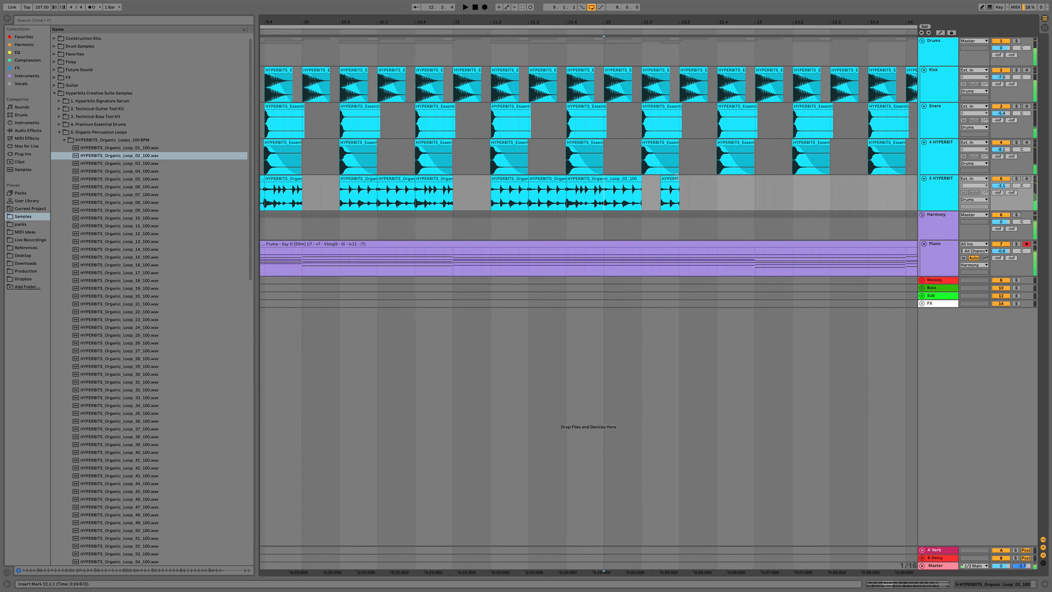
left_click_drag(681, 179, 691, 180)
key("space")
key("space")
key("space")
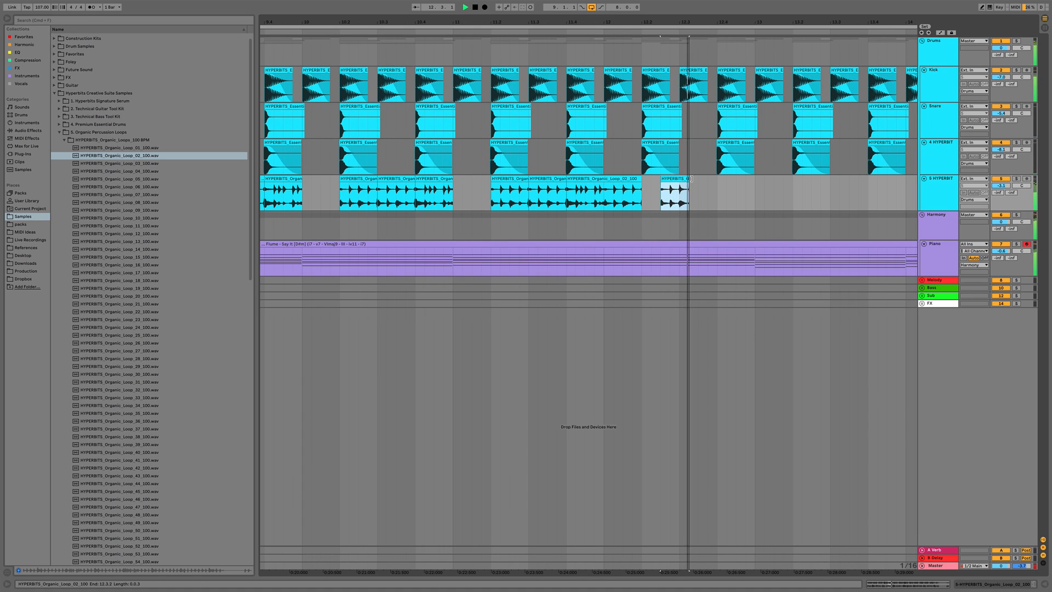
key("space")
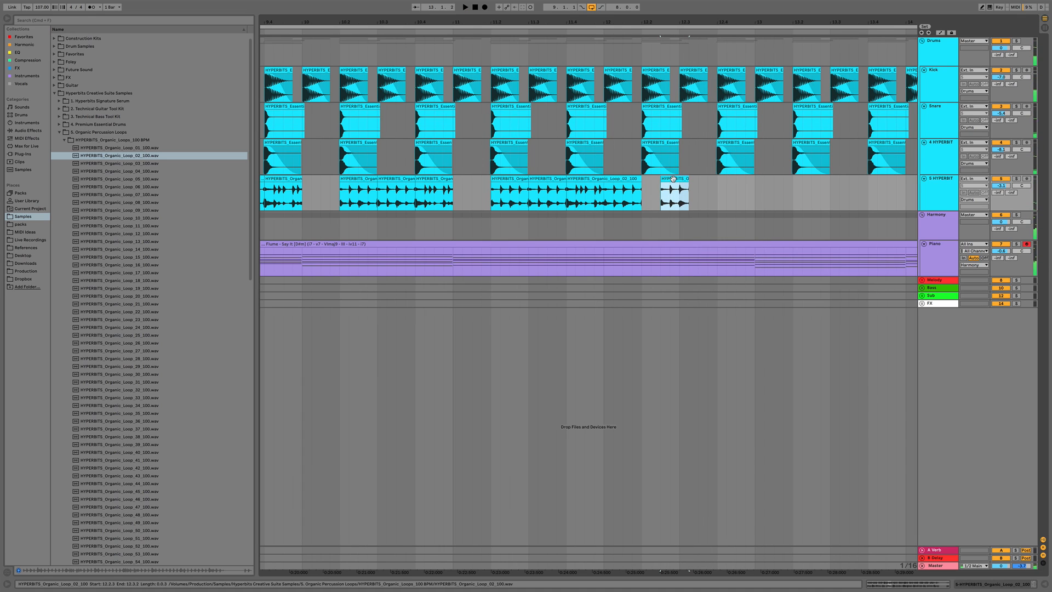
key("super+c")
left_click(698, 195)
key("super+v")
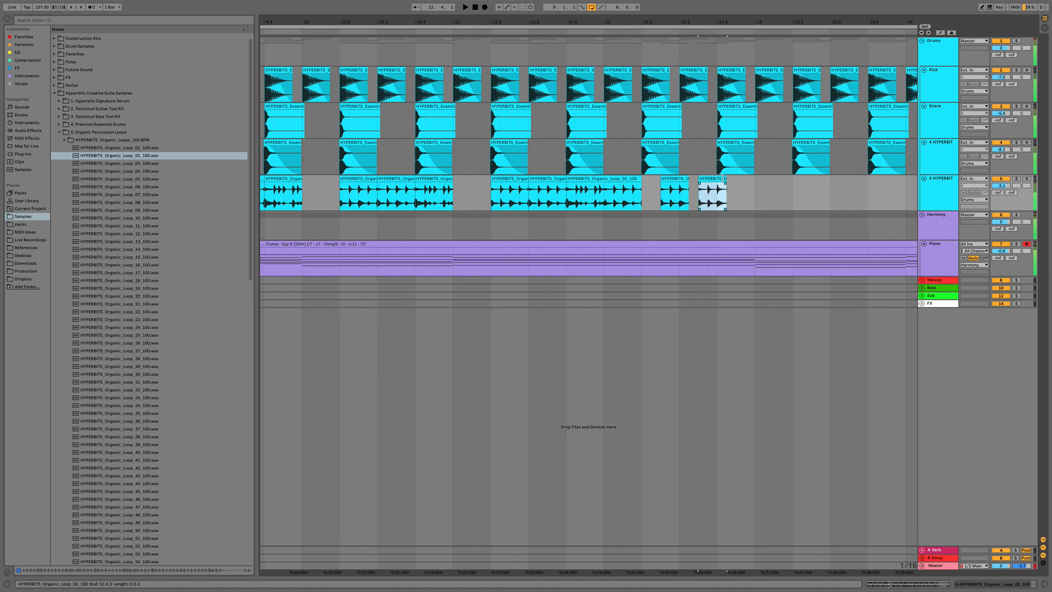
Shorten the pasted percussion slice, paste another copy right after it, and play back the result
left_click_drag(726, 181, 717, 181)
key("space")
key("space")
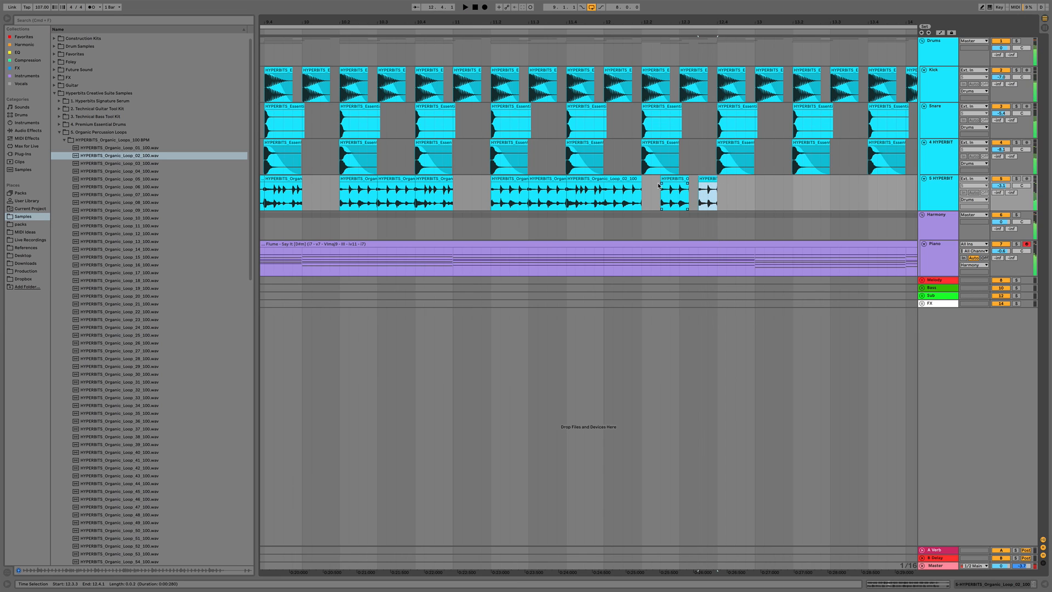
left_click_drag(605, 199, 637, 195)
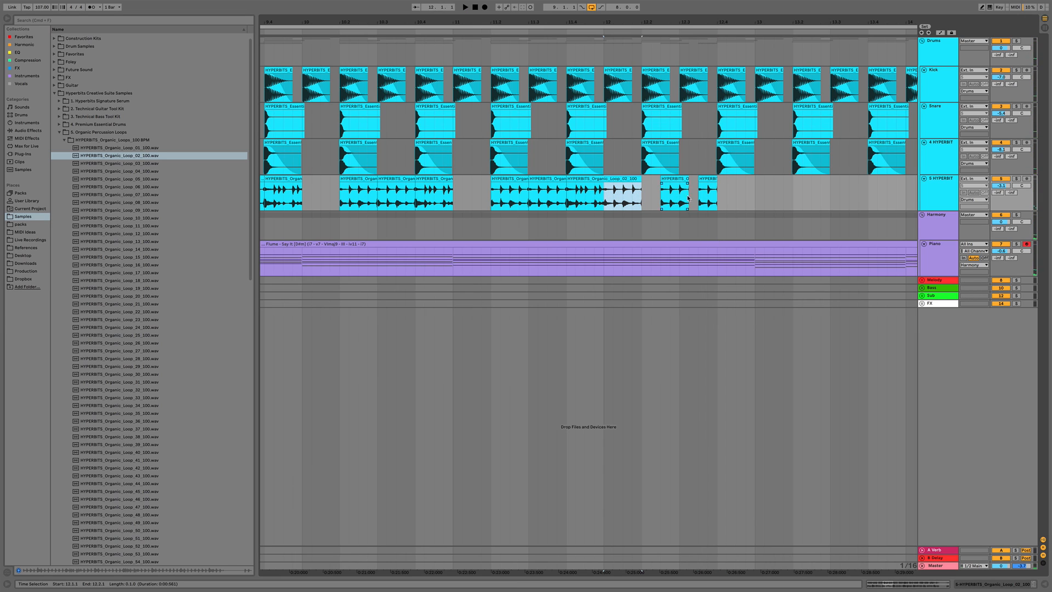
left_click(717, 198)
key("super+v")
left_click(510, 198)
key("space")
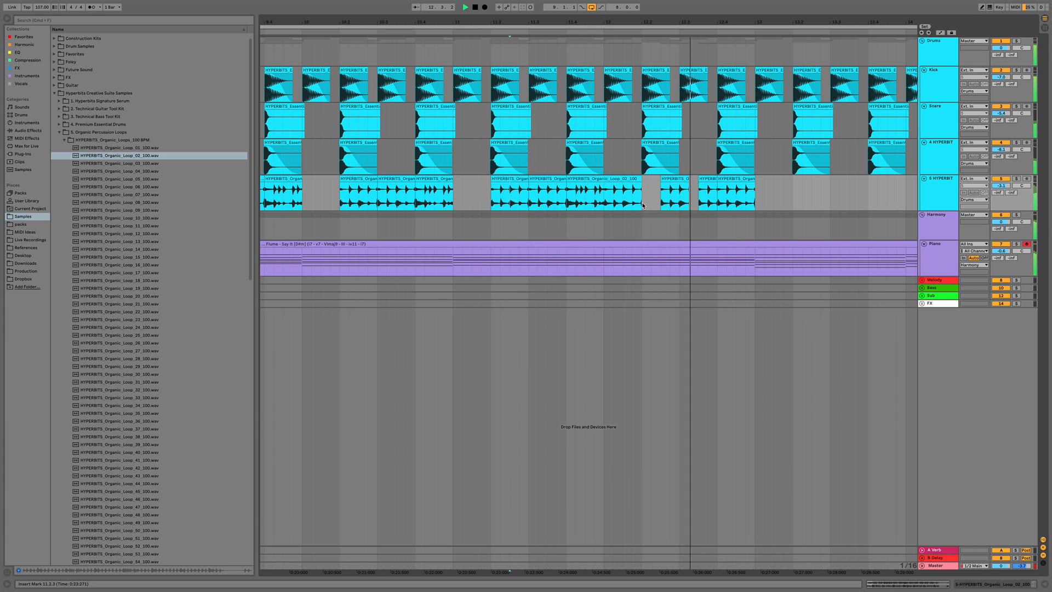
key("space")
Duplicate the whole chopped percussion section from bar 9 to bar 13 so it repeats through bar 17
left_click_drag(693, 21, 693, 3)
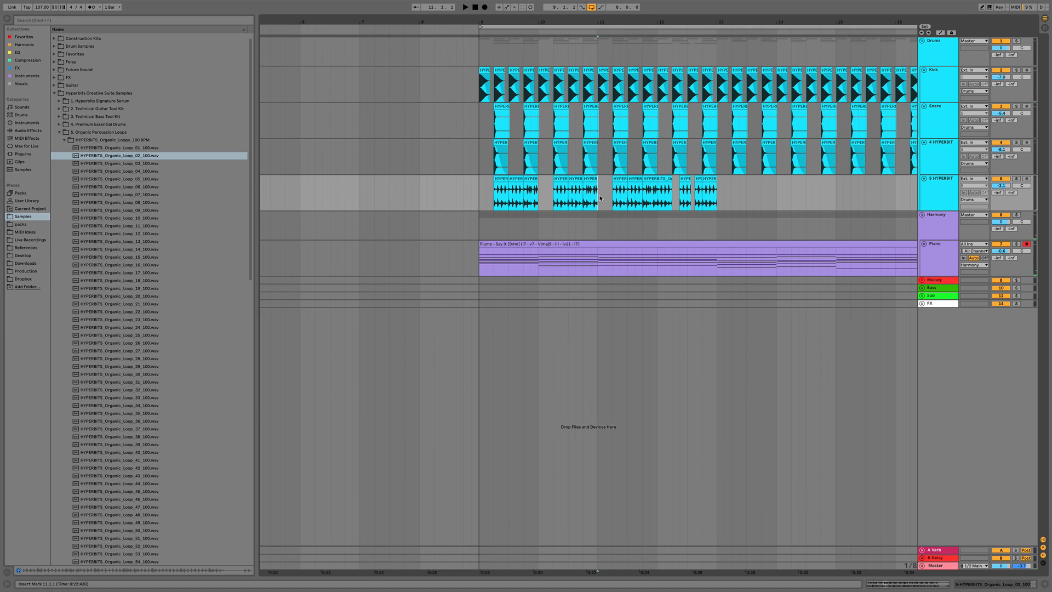
left_click(482, 198)
key("space")
left_click_drag(713, 200, 484, 201)
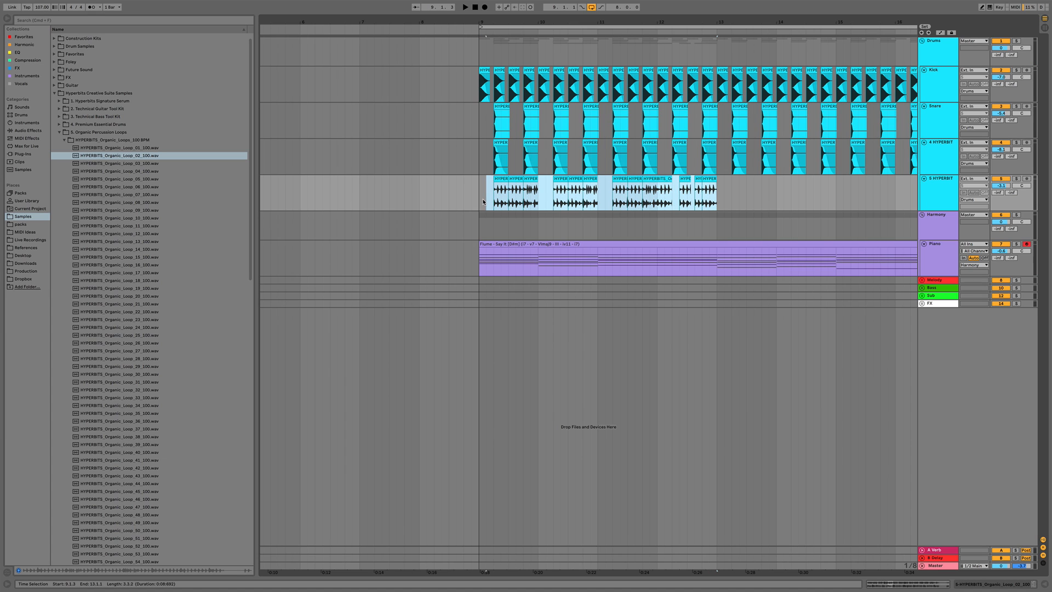
key("super+d")
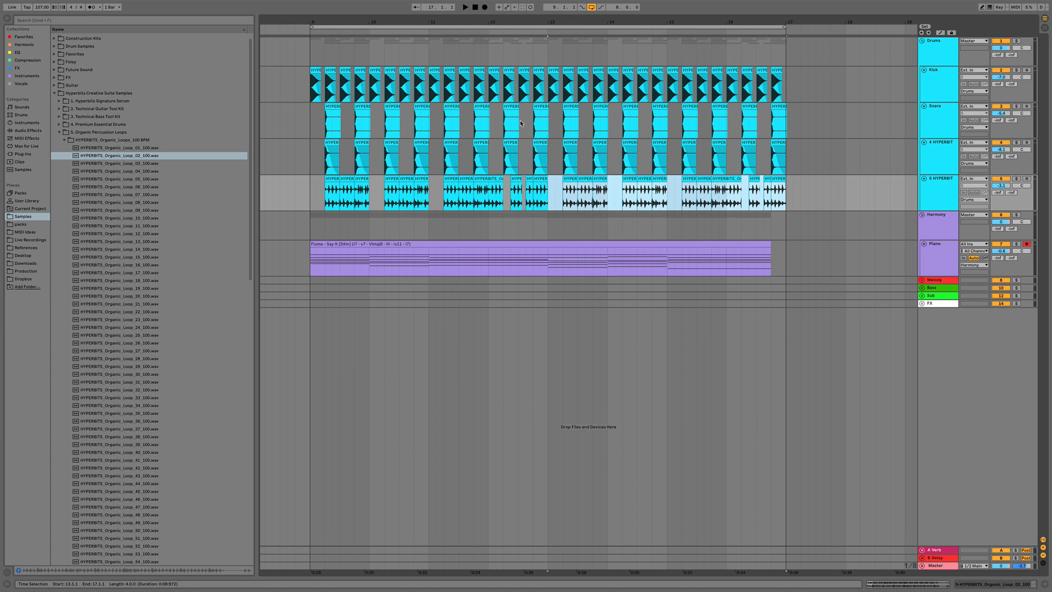
Insert a new audio track below the percussion track
left_click_drag(490, 23, 493, 16)
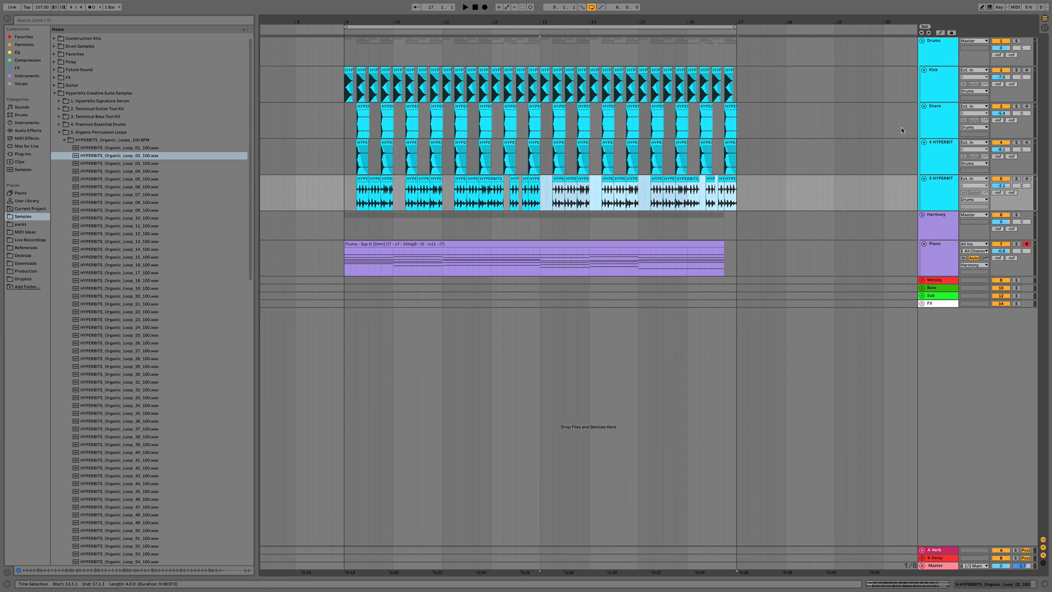
left_click(936, 188)
key("super+t")
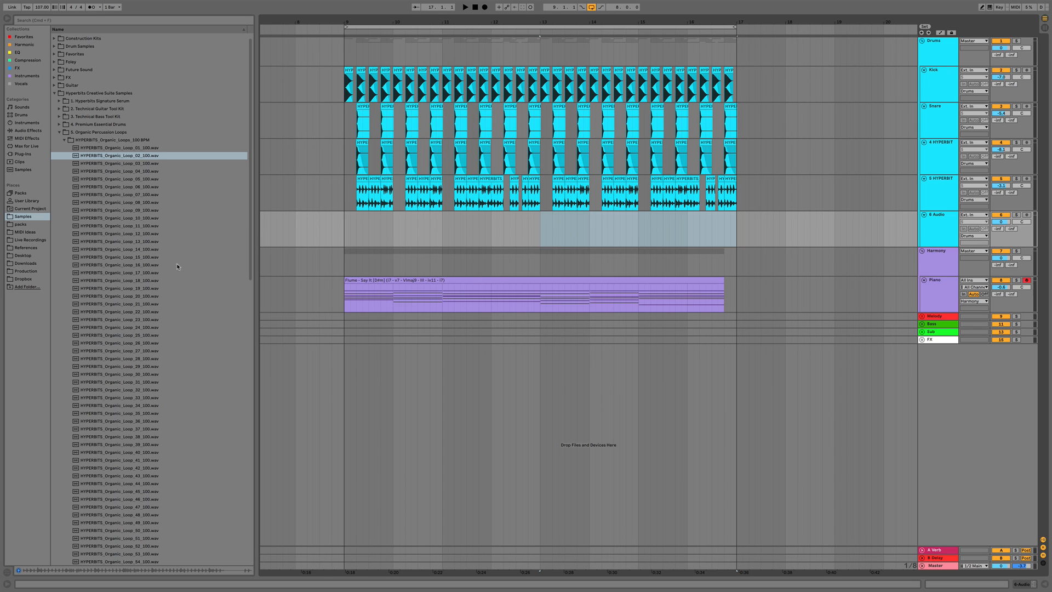
Browse the sample folders down to the Premium Essential Drums cymbal open-hat samples
left_click(61, 133)
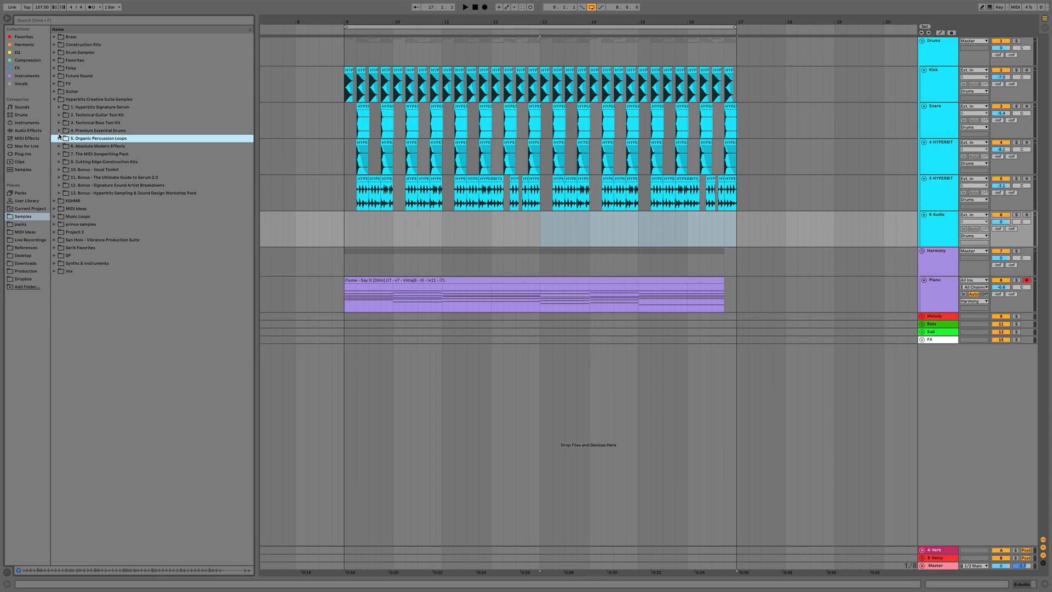
left_click(58, 131)
key("Down")
key("Left")
key("Down")
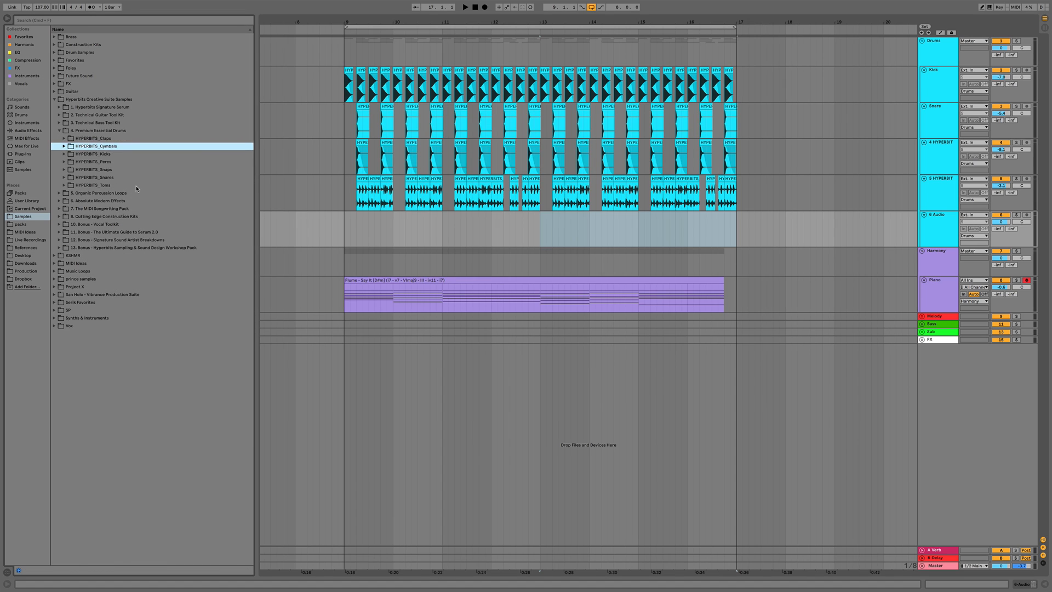
key("Down")
key("Up")
key("Right")
key("Down")
key("Down")
key("Left")
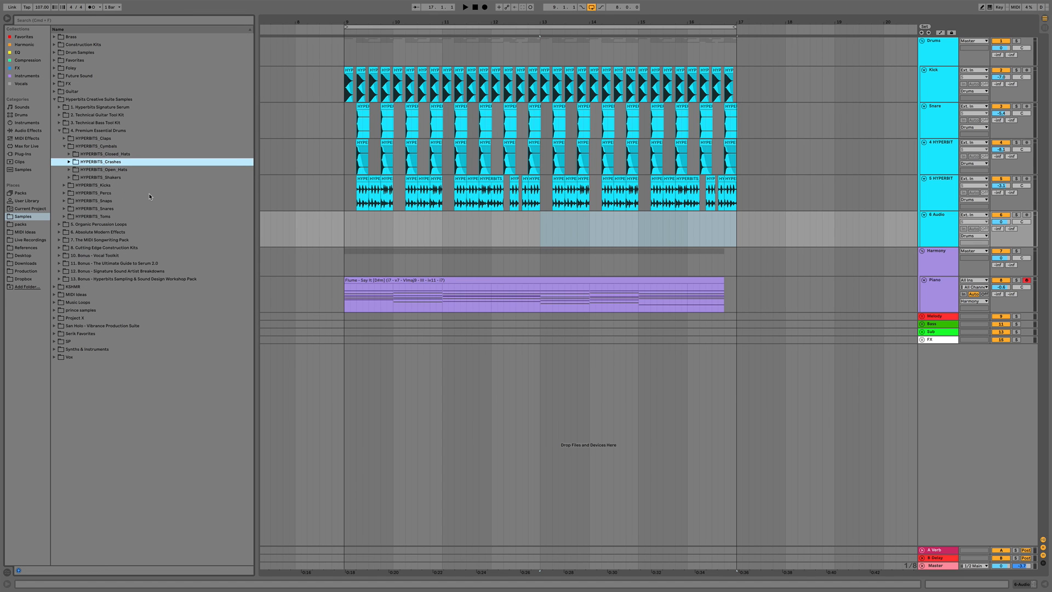
key("Down")
key("Right")
key("Down")
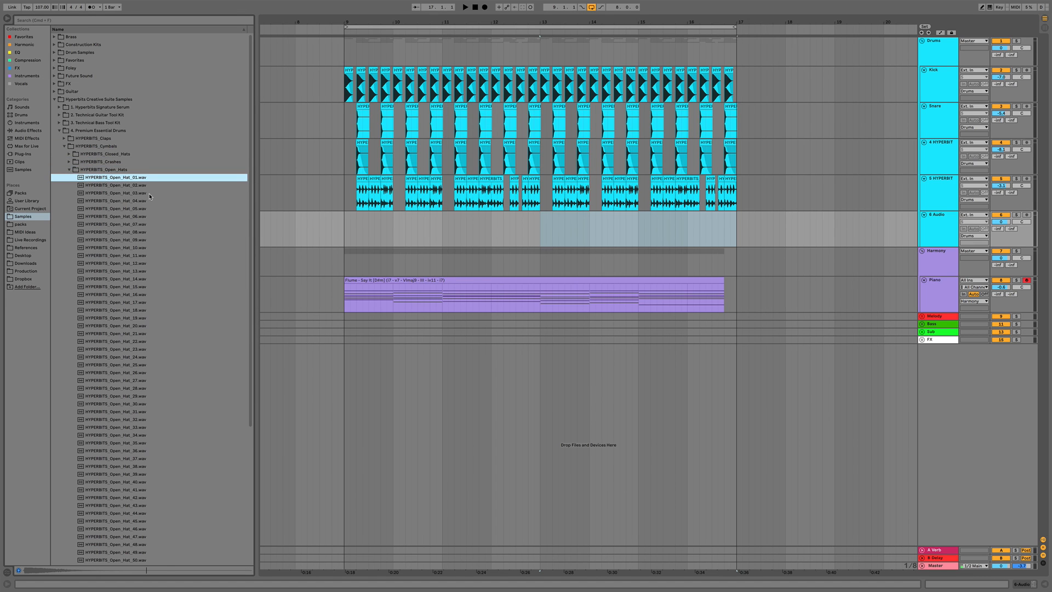
key("Down")
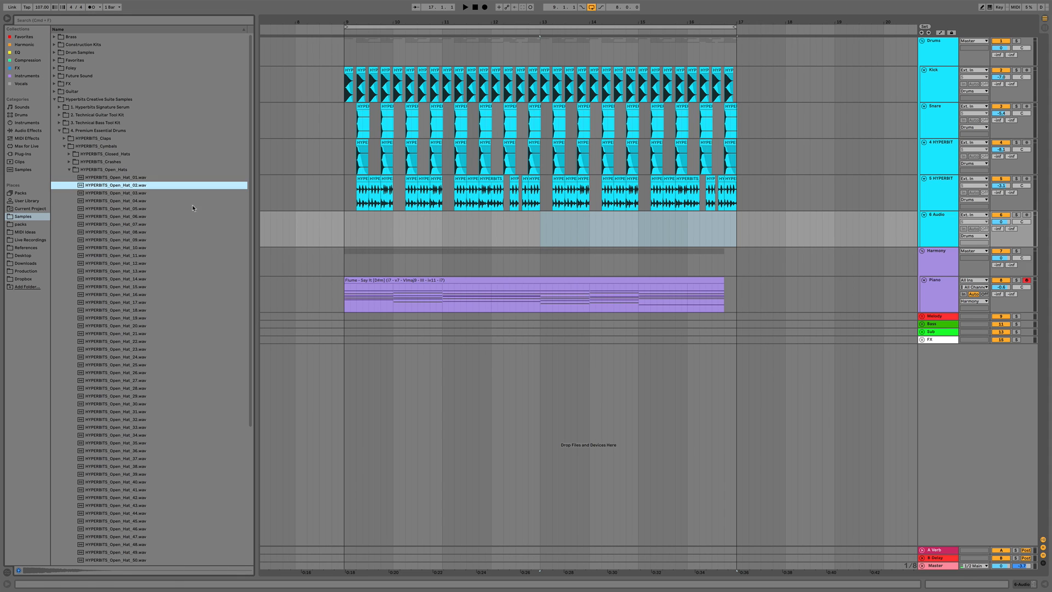
left_click(345, 229)
key("space")
Preview open-hat samples and place HYPERBITS_Open_Hat_04 on the new audio track at bar 10
left_click(143, 195)
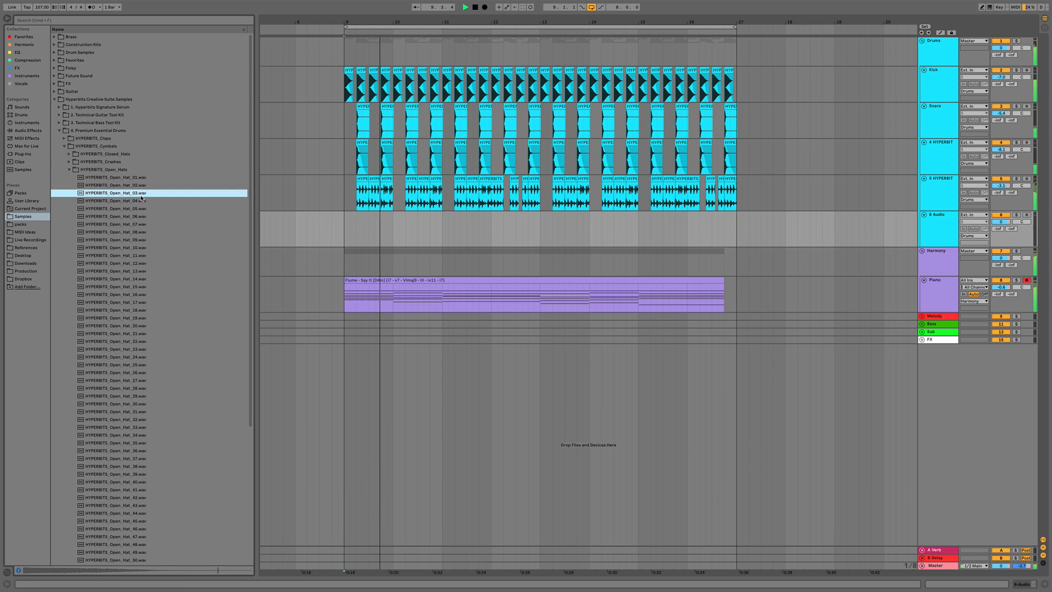
left_click(138, 201)
key("space")
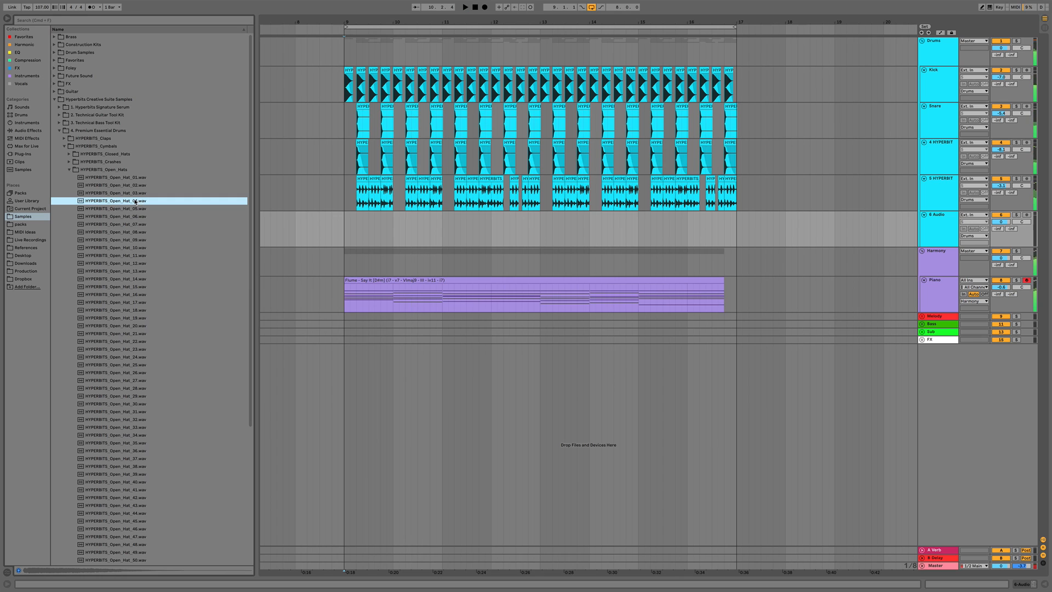
left_click_drag(137, 201, 397, 231)
Play back from bar 9 and nudge the open-hat track's volume
left_click(344, 233)
key("space")
scroll(366, 232, "left", 3)
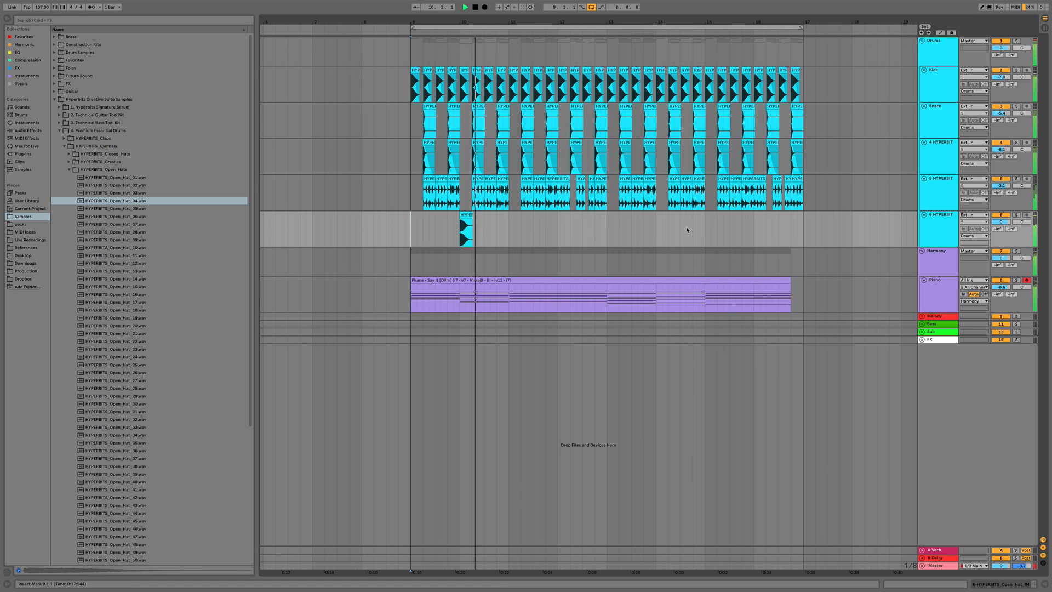
key("space")
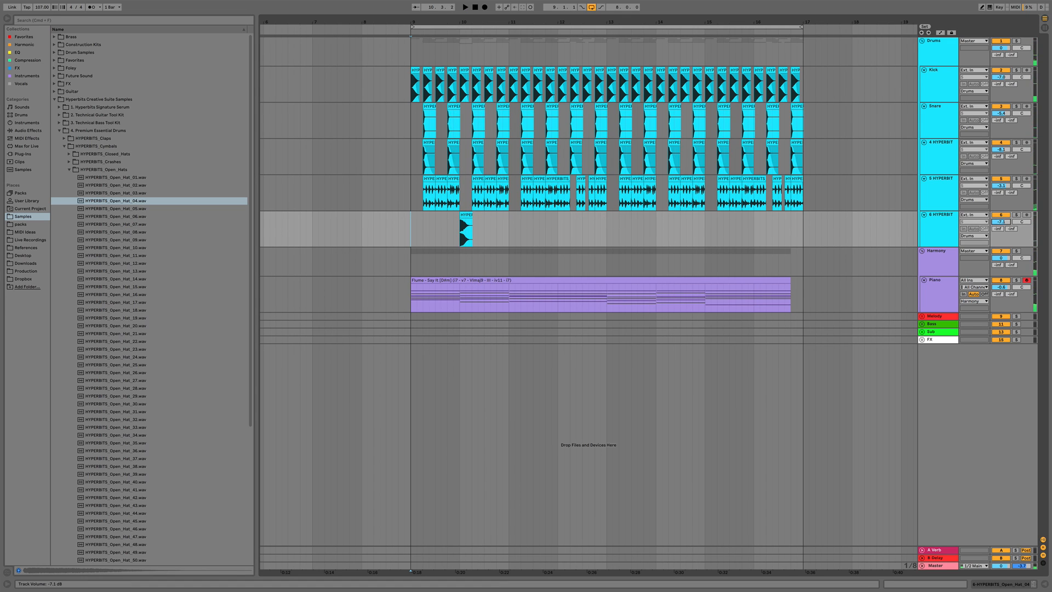
key("space")
left_click_drag(1000, 222, 1001, 224)
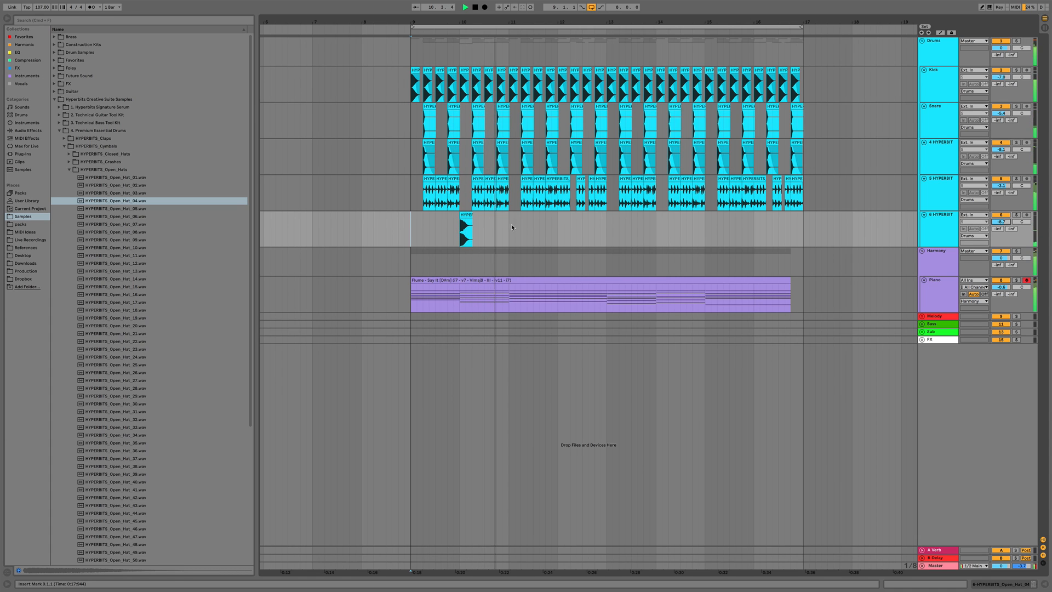
Duplicate the open hat so it also hits at bar 11, removing the extra third copy
left_click_drag(482, 226, 510, 226)
key("super+d")
key("super+d")
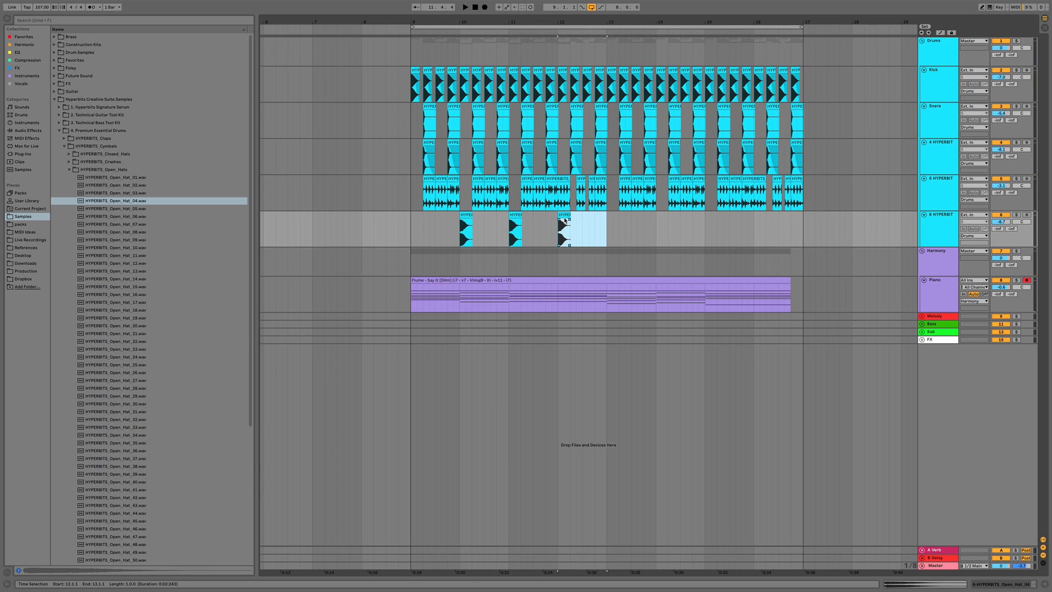
left_click(565, 220)
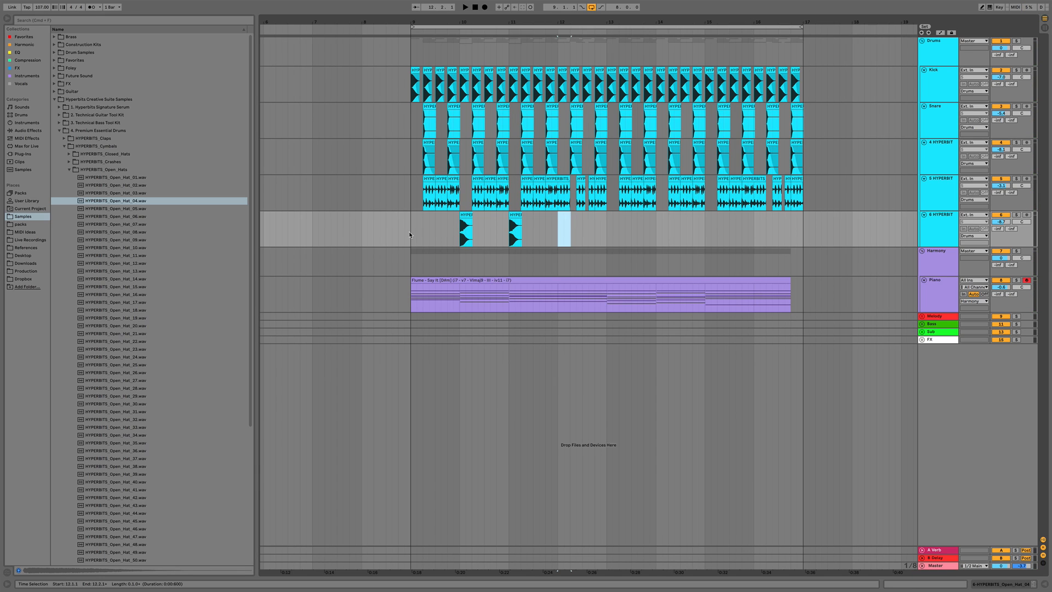
Duplicate the open-hat pattern from bar 9 to bar 13 into bars 13 to 17
left_click_drag(409, 234, 608, 233)
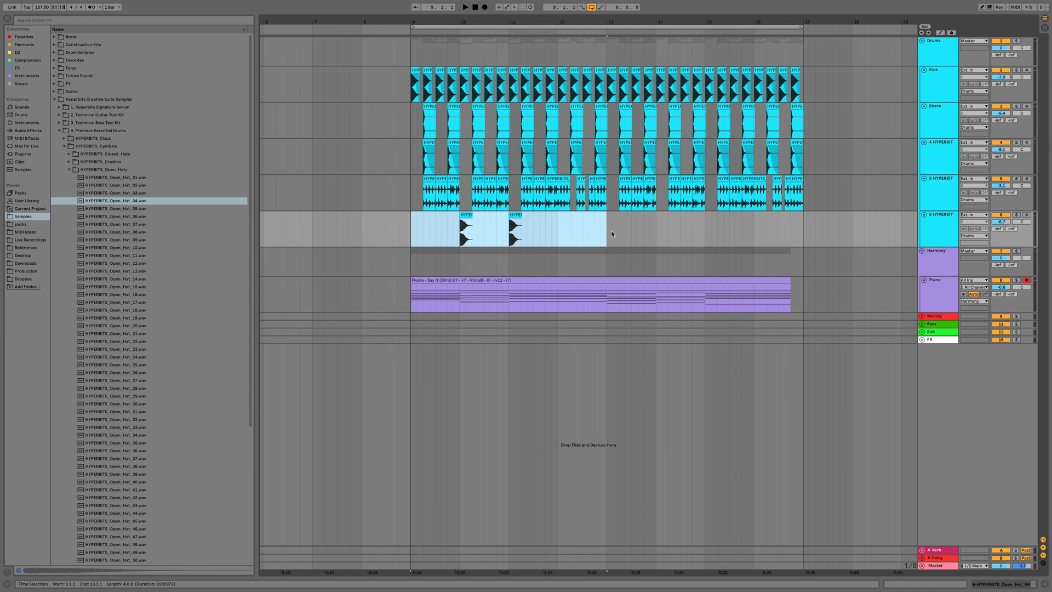
key("super+d")
Insert another audio track, preview crash samples, and place HYPERBITS_Crash_06 on it at bar 9
key("super+t")
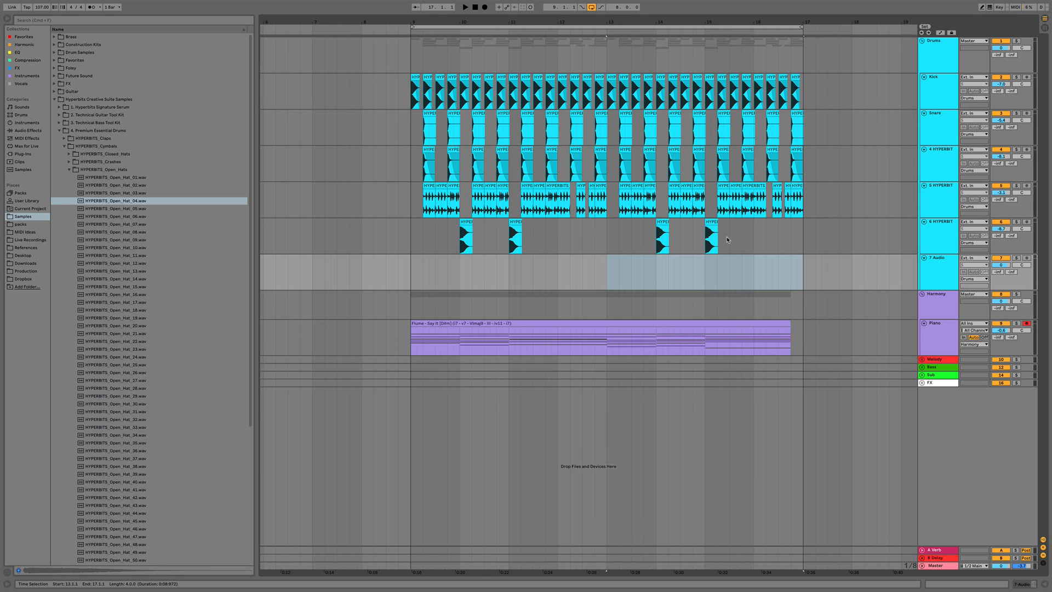
left_click(70, 170)
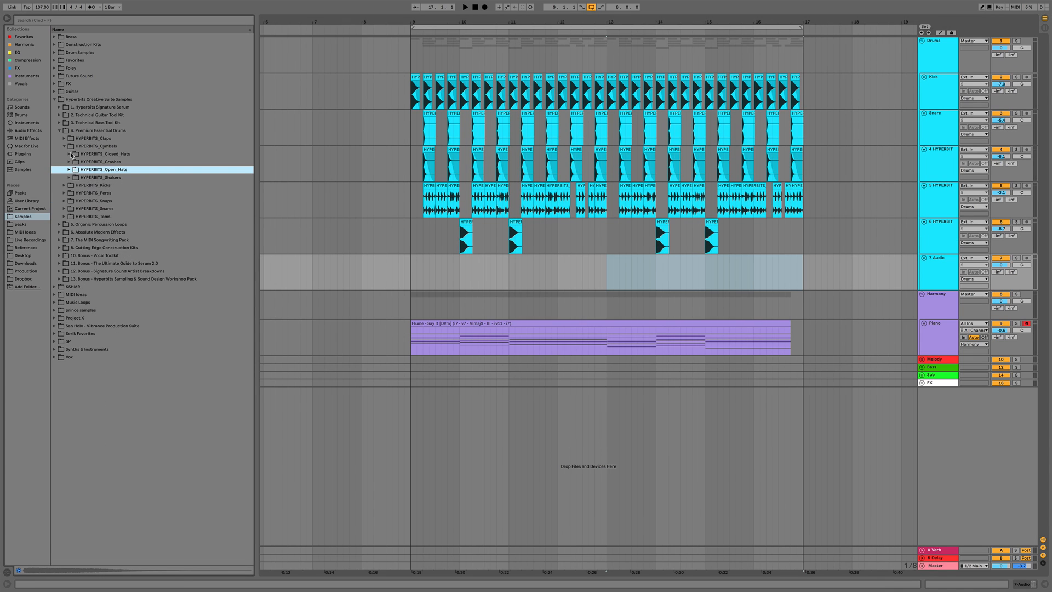
left_click(69, 161)
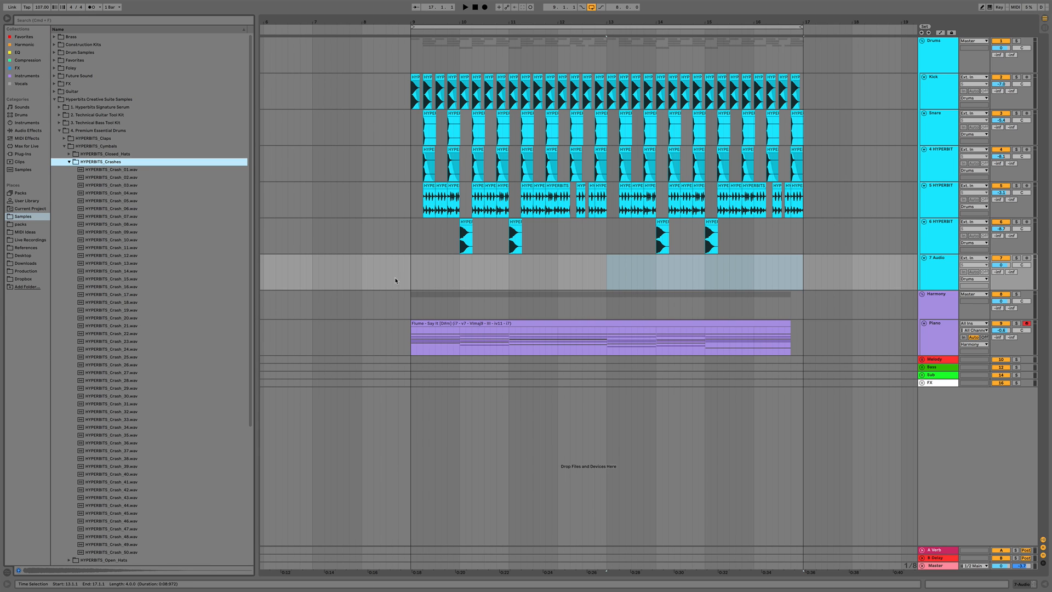
left_click(412, 283)
key("space")
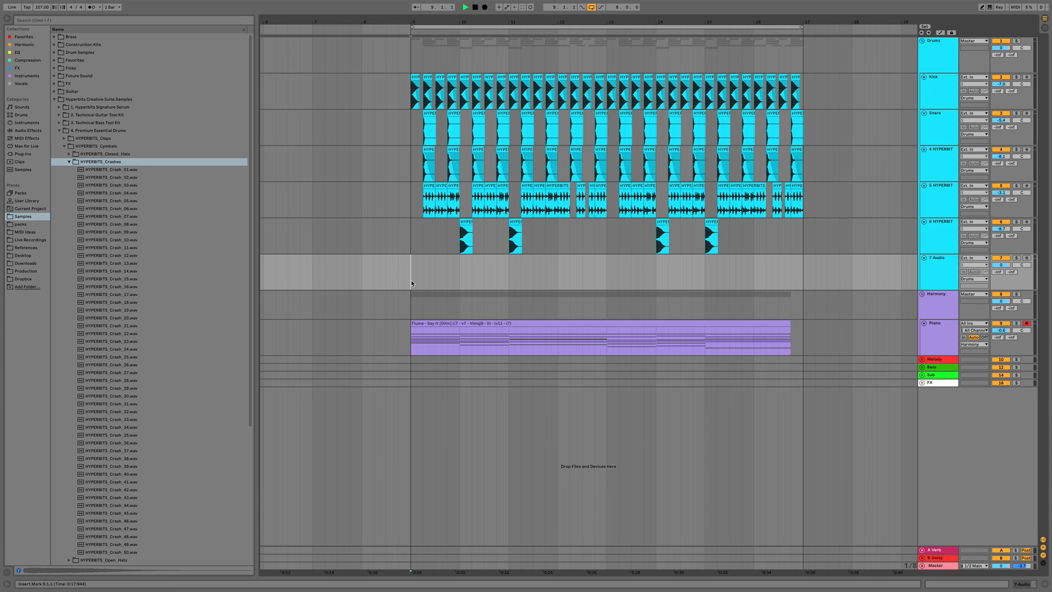
left_click(117, 192)
key("Down")
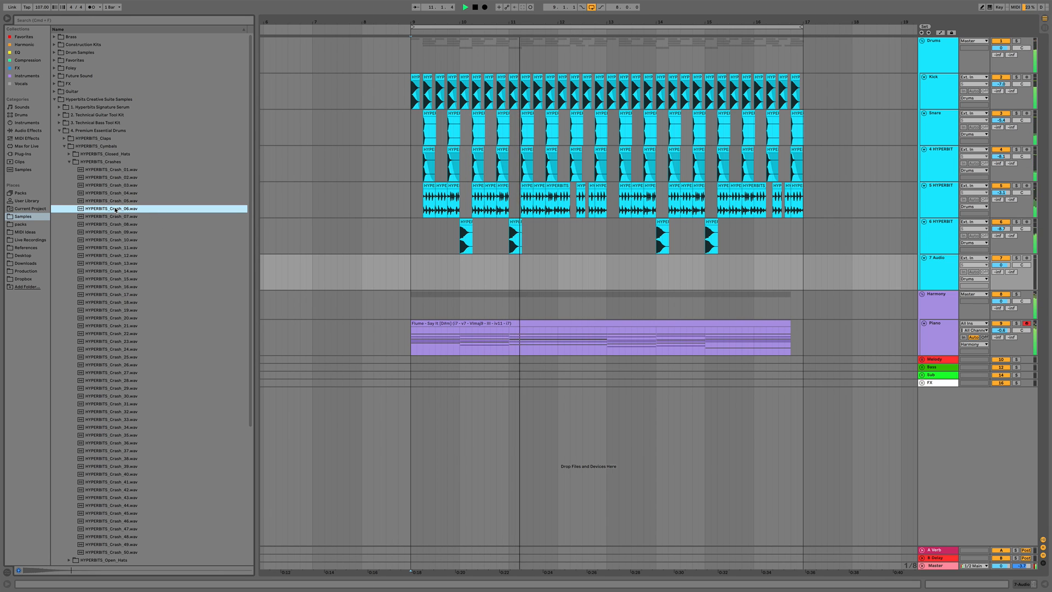
key("space")
left_click_drag(115, 210, 428, 278)
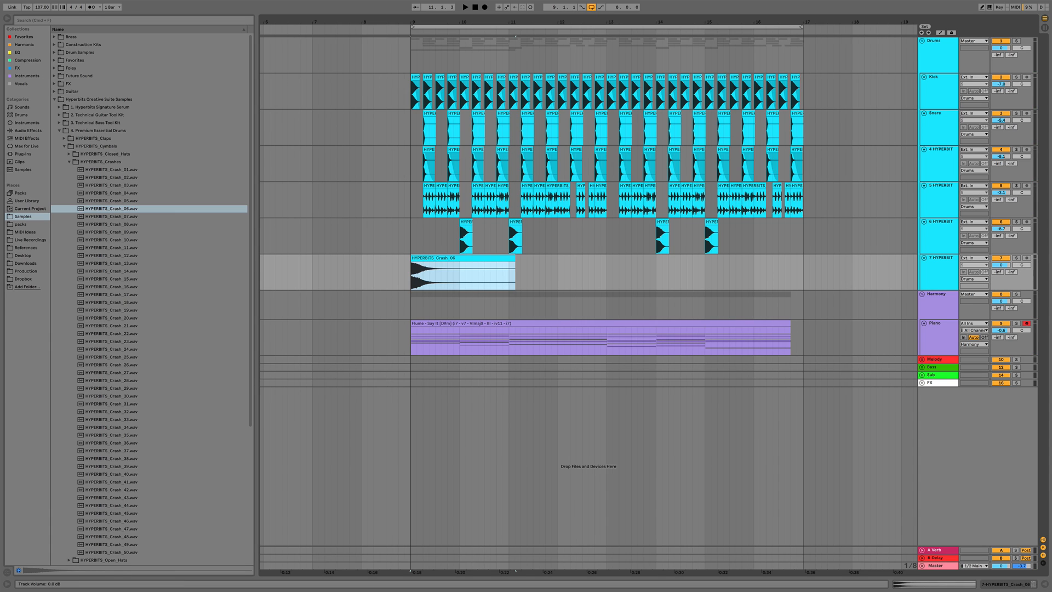
Lower the crash track's volume, audition it, and duplicate the crash clip so it also hits at bar 13
left_click_drag(1001, 265, 1001, 272)
key("space")
key("space")
key("space")
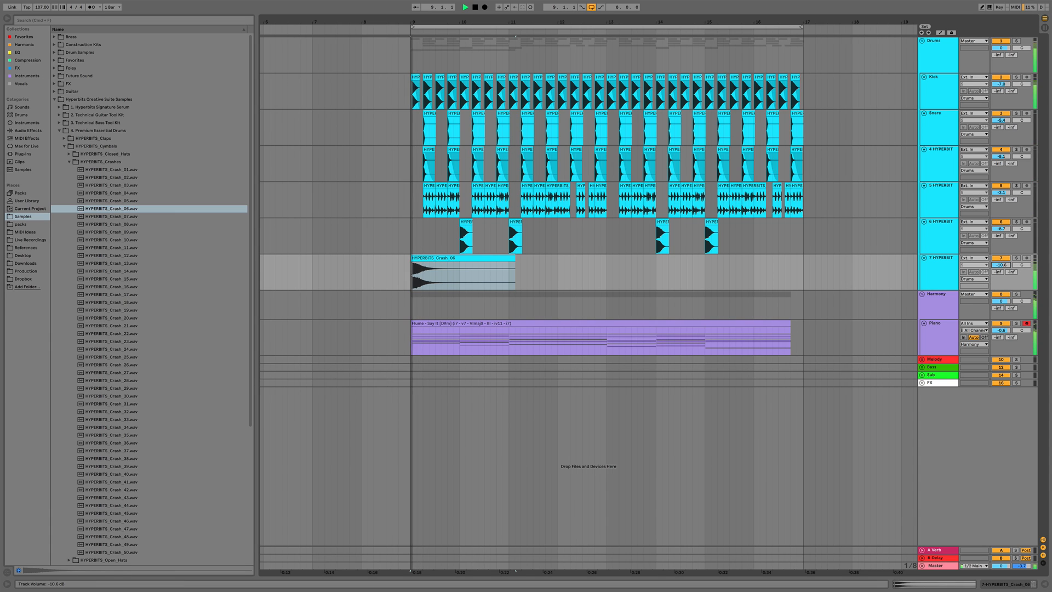
key("space")
key("space")
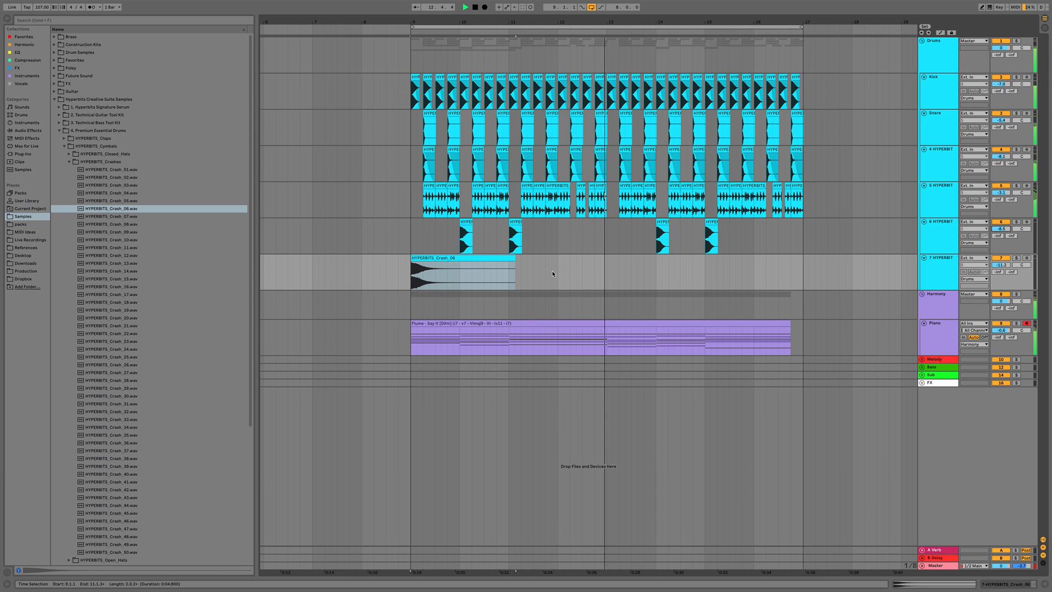
left_click_drag(607, 276, 416, 279)
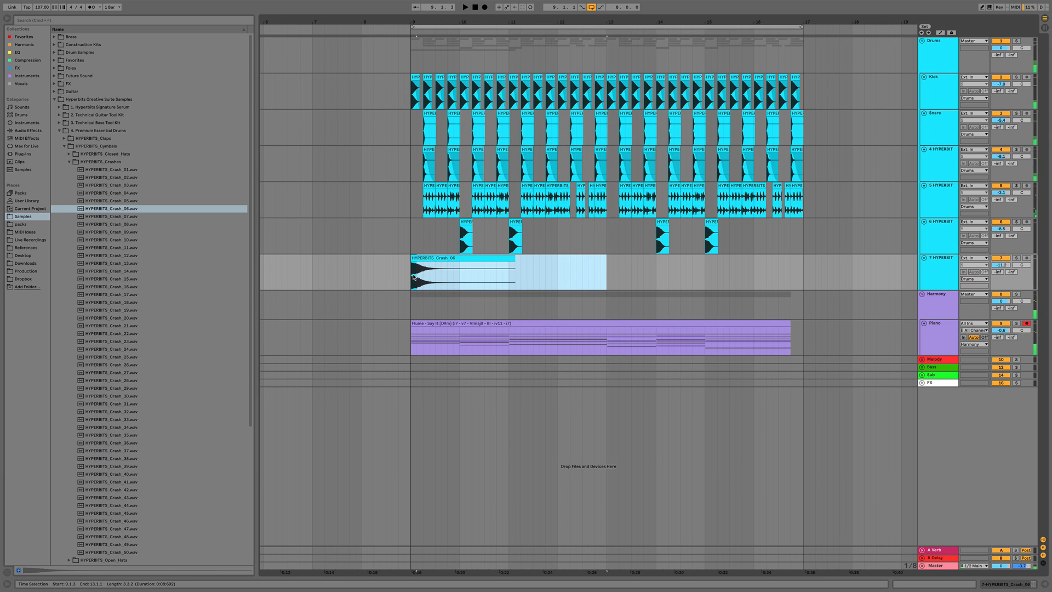
key("ctrl+d")
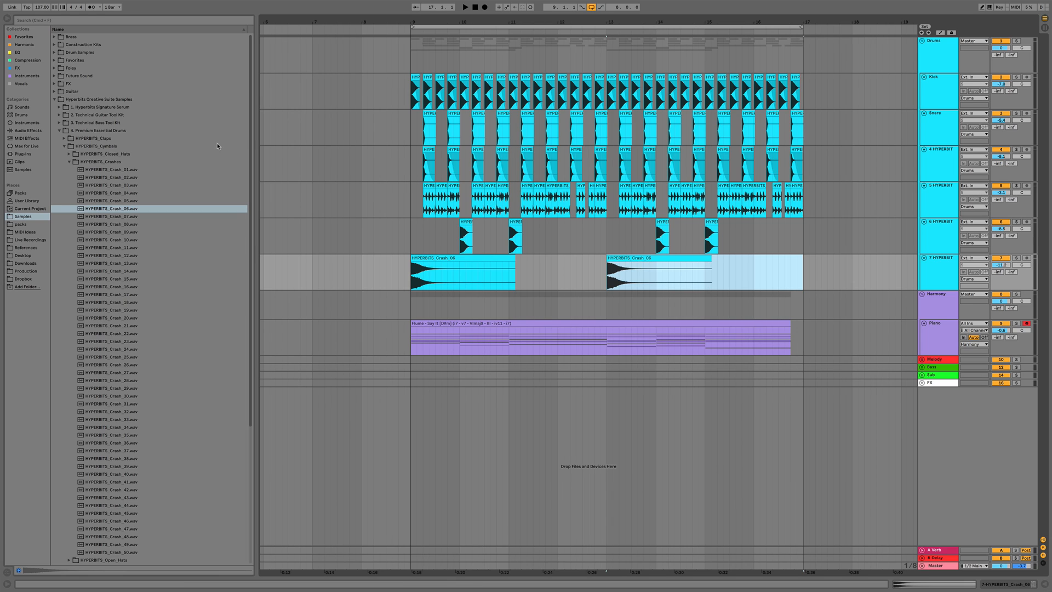
Browse the Vocal Toolkit's 100 BPM vocal chop folder and preview several vocal chop samples
left_click(61, 131)
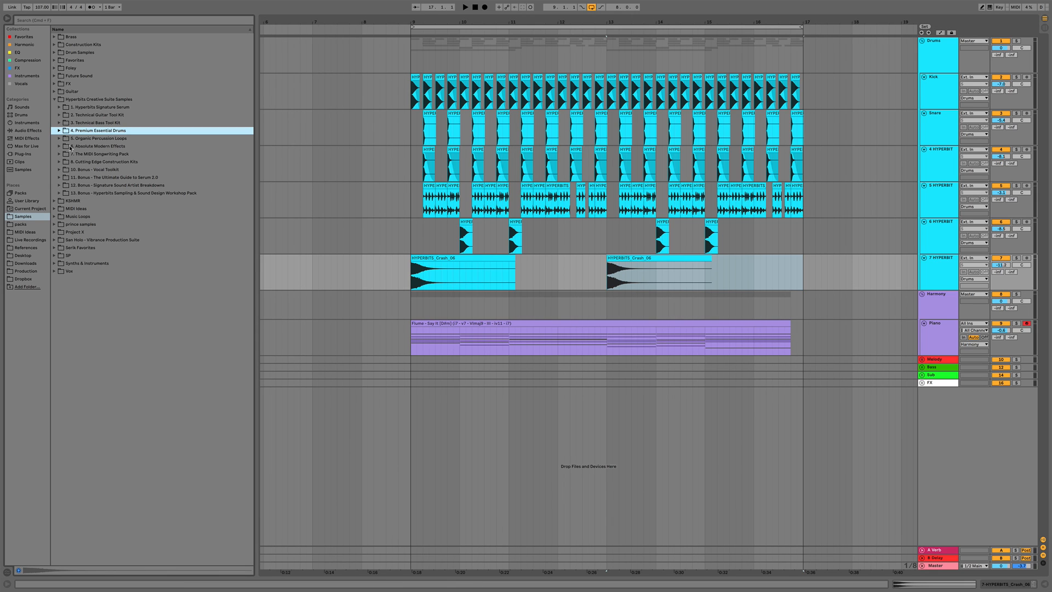
left_click(59, 169)
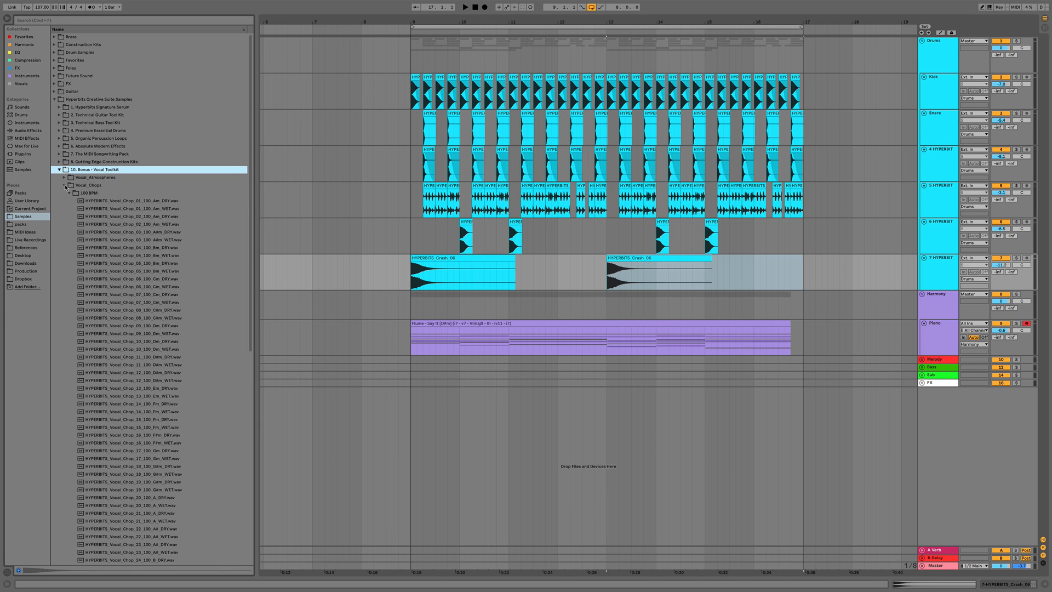
left_click(64, 186)
left_click(66, 194)
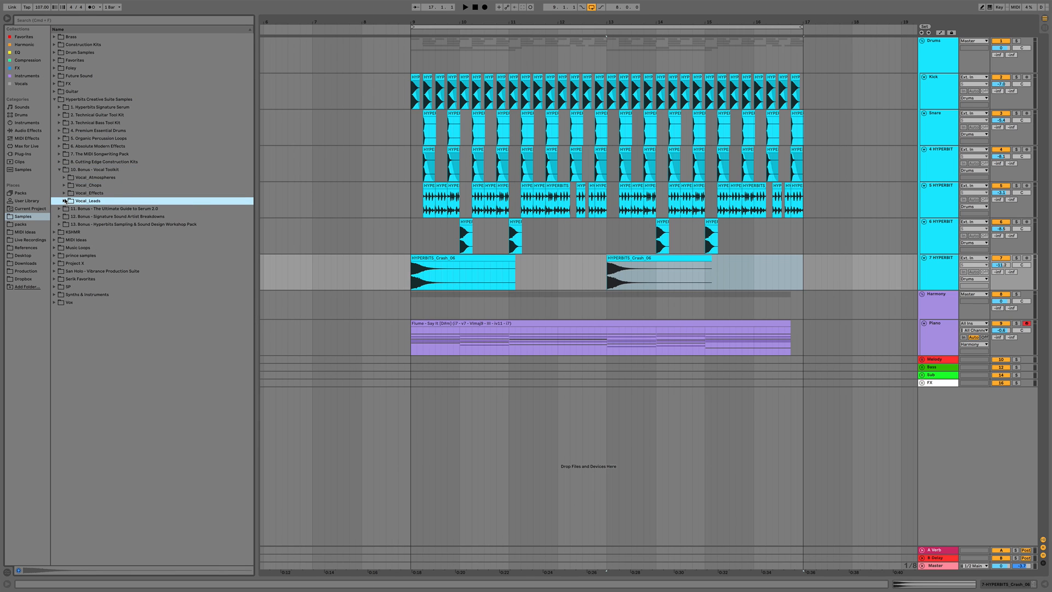
left_click(65, 194)
left_click(66, 194)
left_click(64, 185)
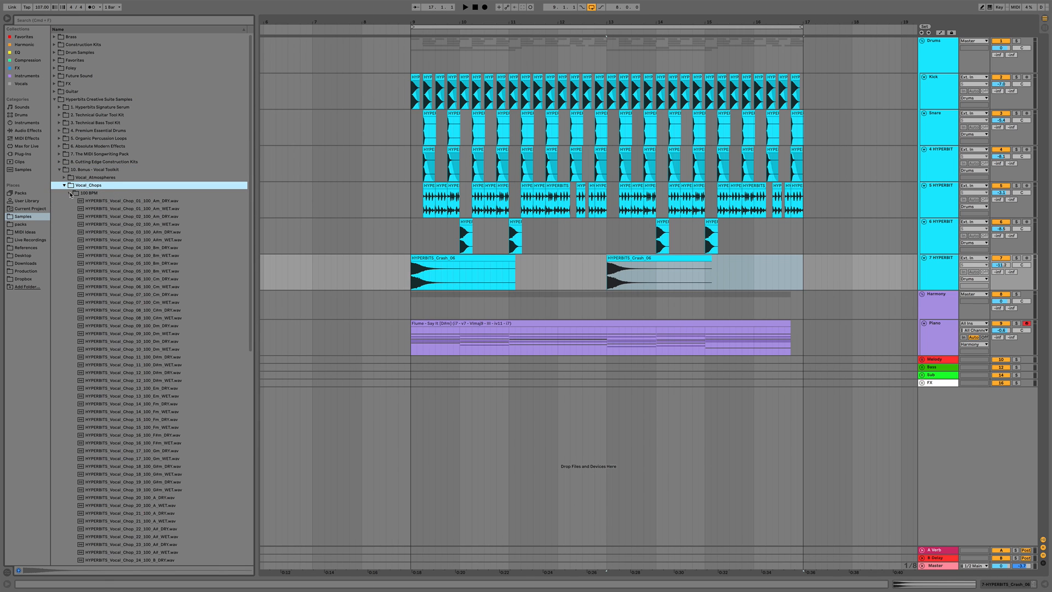
left_click(70, 194)
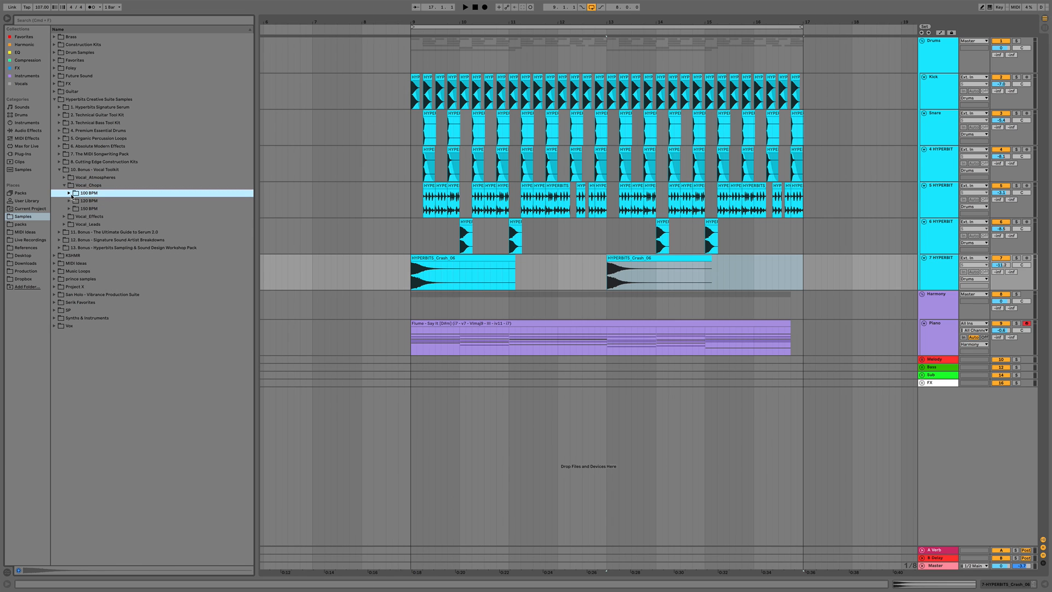
left_click(69, 194)
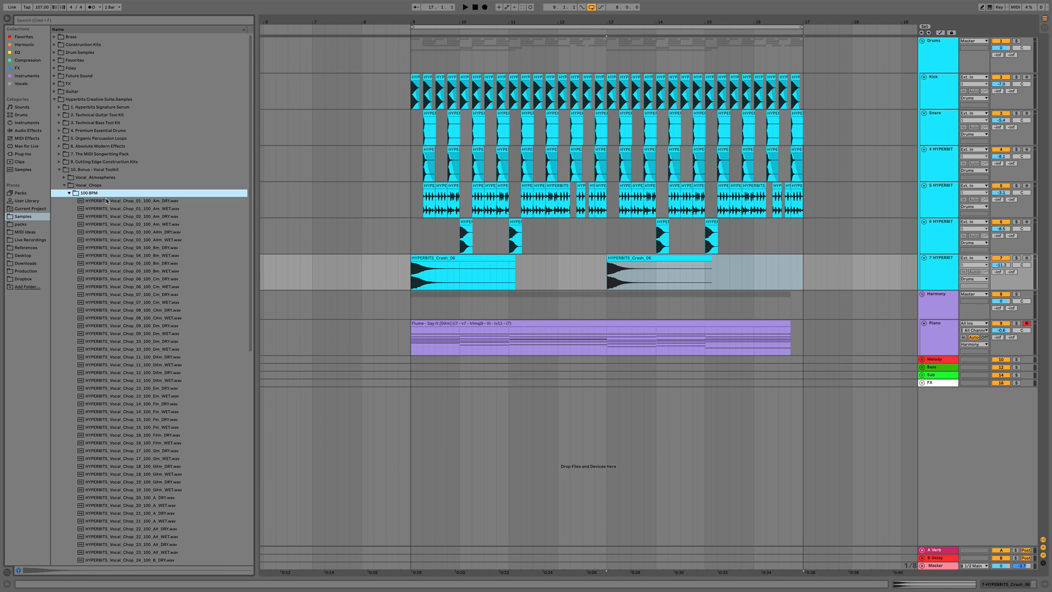
scroll(152, 261, "down", 3)
scroll(152, 261, "down", 9)
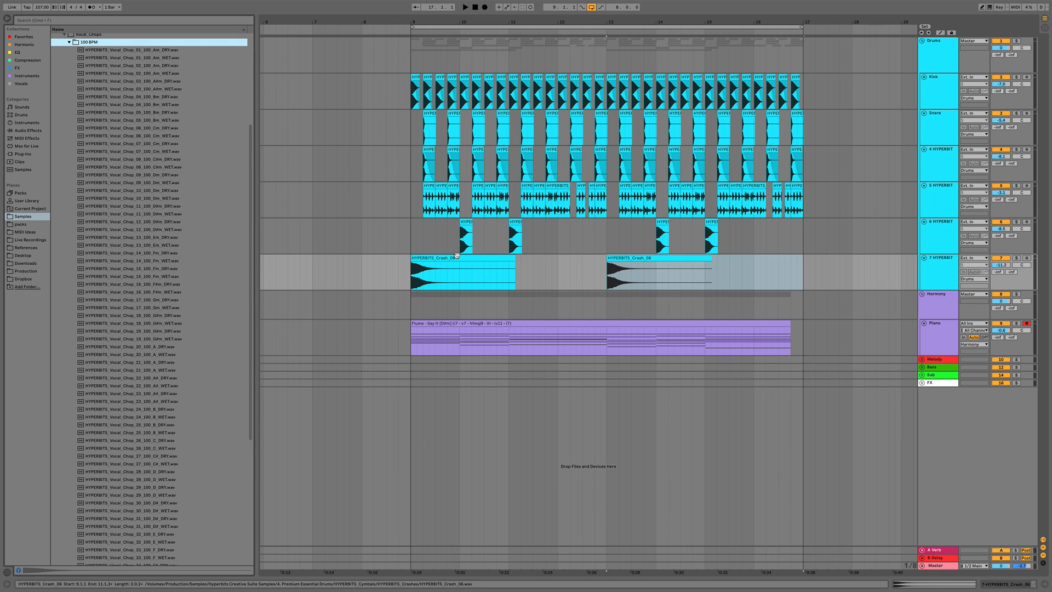
left_click(922, 359)
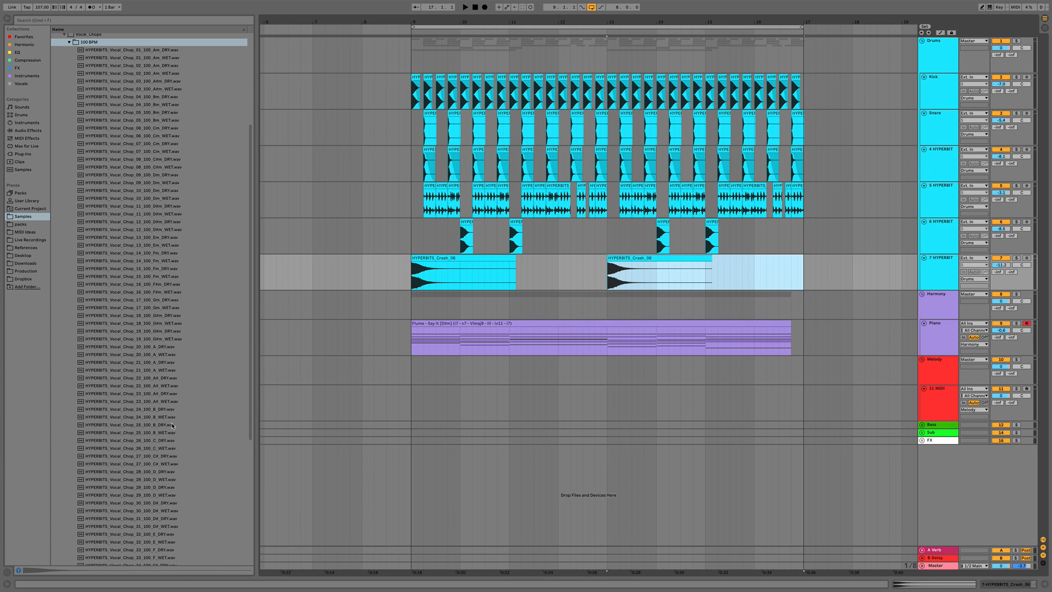
scroll(165, 414, "down", 4)
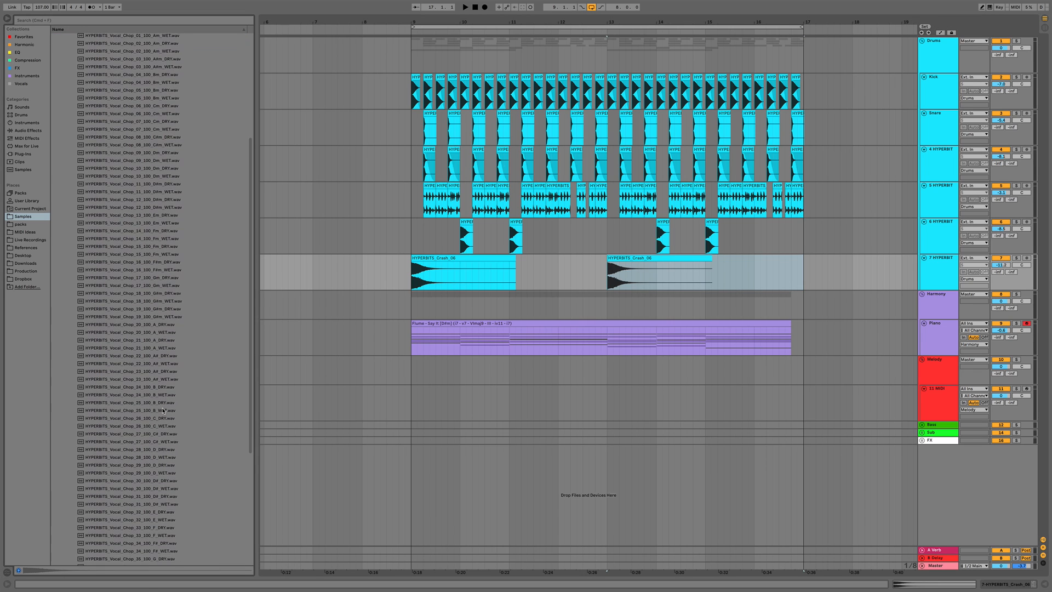
scroll(163, 410, "down", 3)
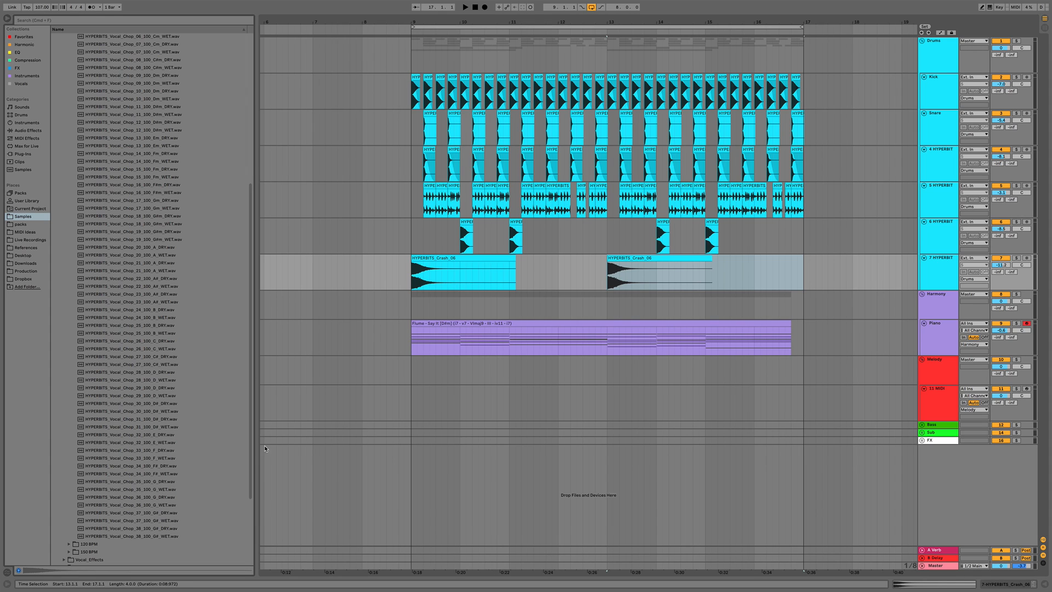
left_click(170, 536)
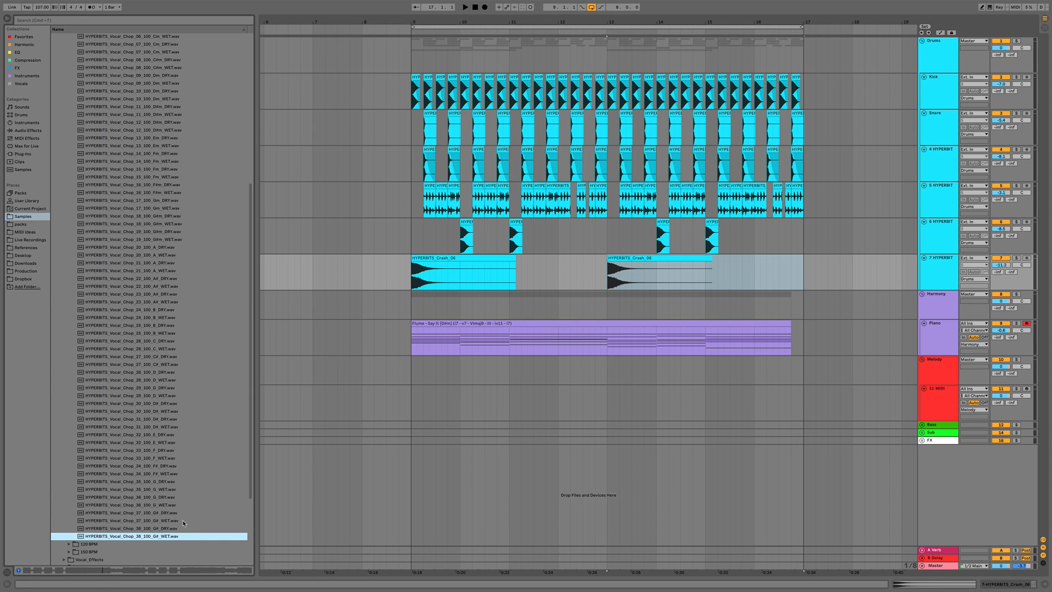
left_click(183, 520)
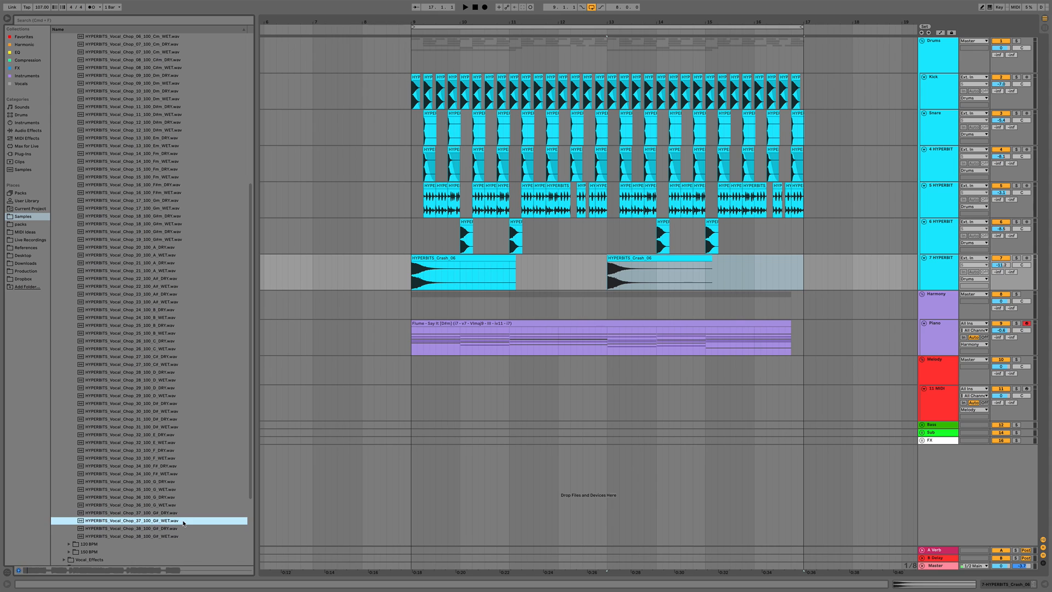
left_click(157, 506)
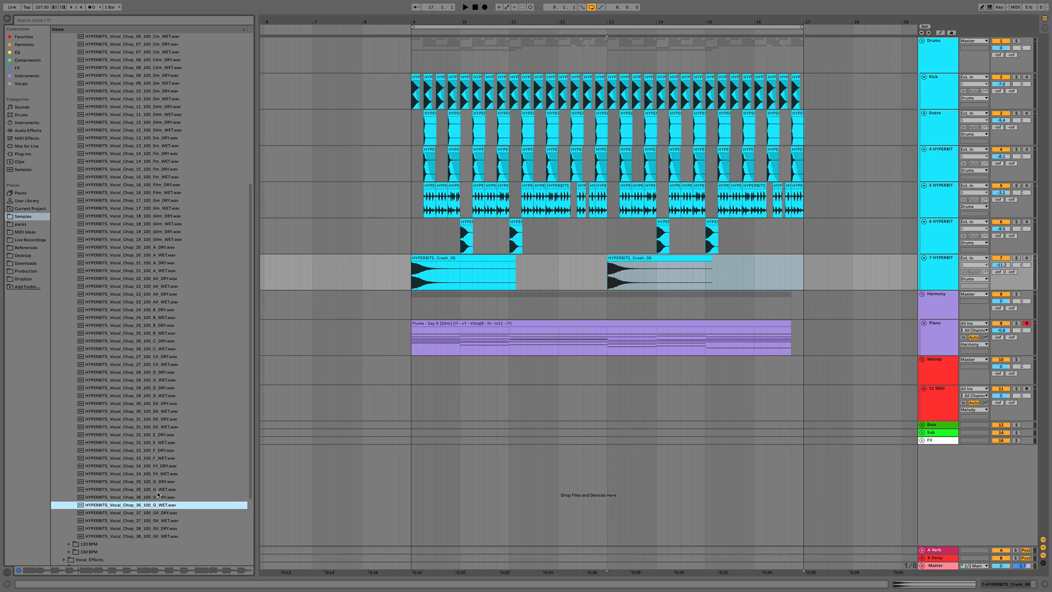
left_click(156, 491)
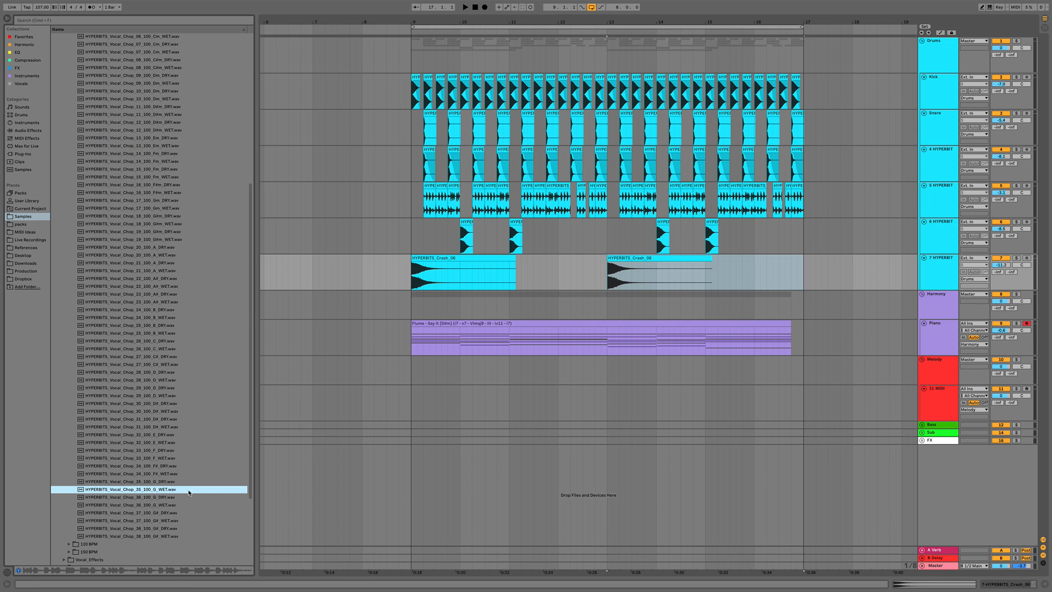
Insert an audio track in the Melody group and place HYPERBITS_Vocal_Chop_35_100_D_WET on it at bar 9
left_click(949, 408)
key("super+t")
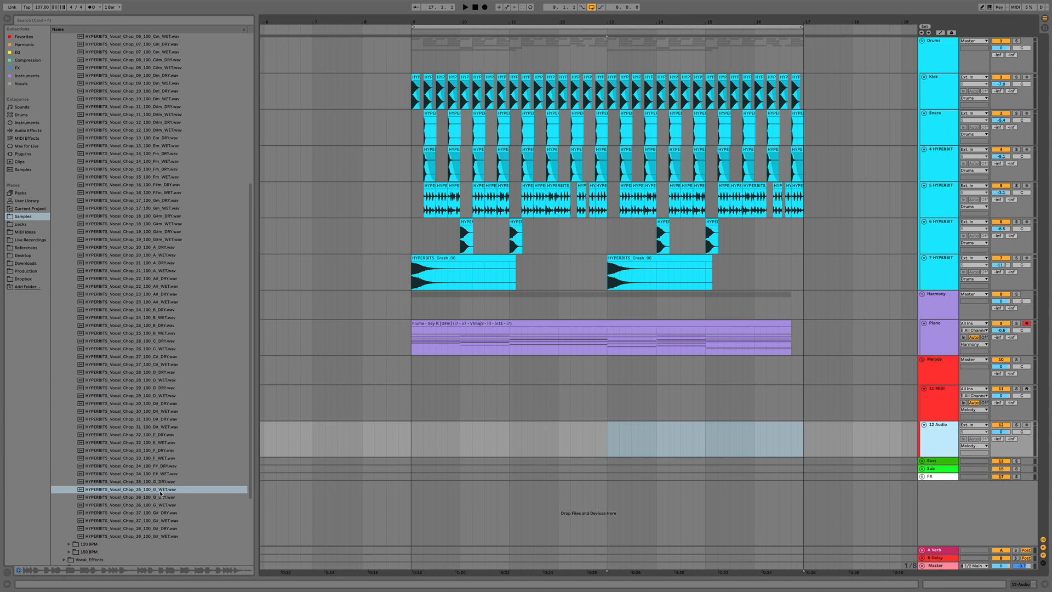
left_click_drag(126, 490, 415, 445)
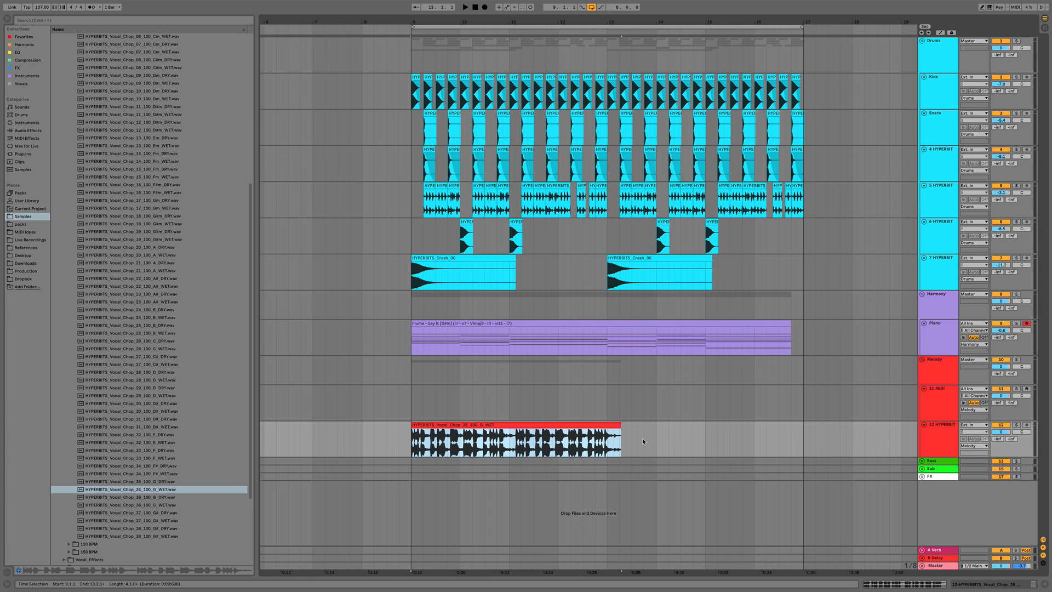
Open the vocal chop clip in the detail view to inspect its sample settings
left_click_drag(642, 442, 461, 438)
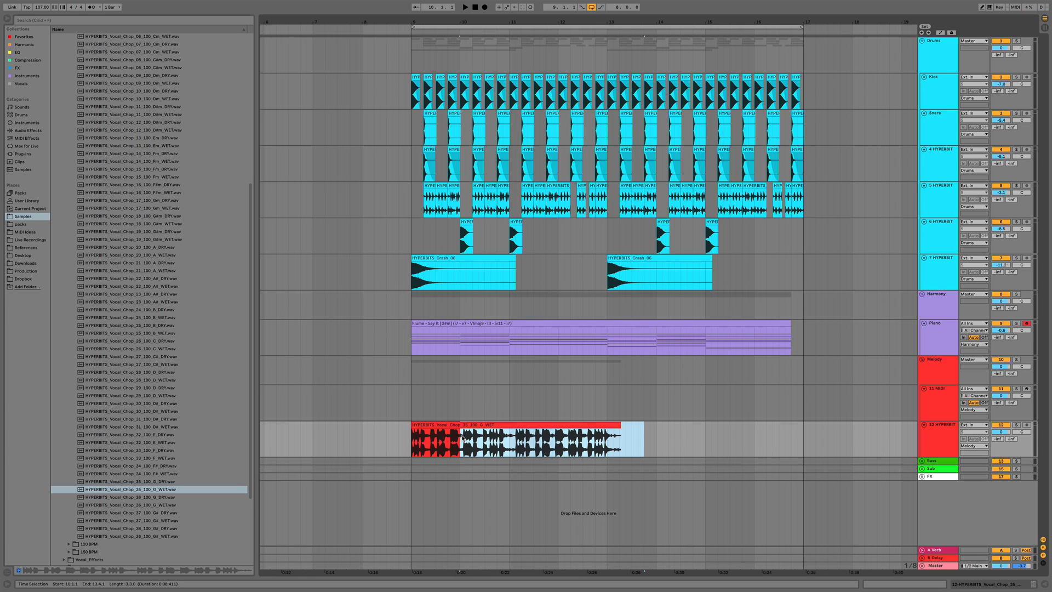
left_click(448, 425)
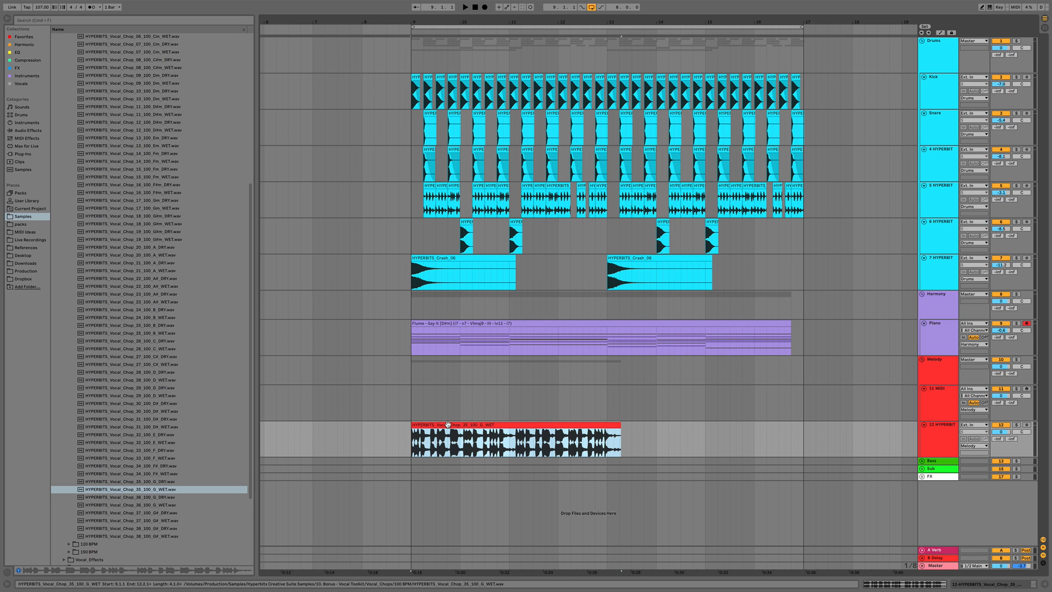
double_click(448, 424)
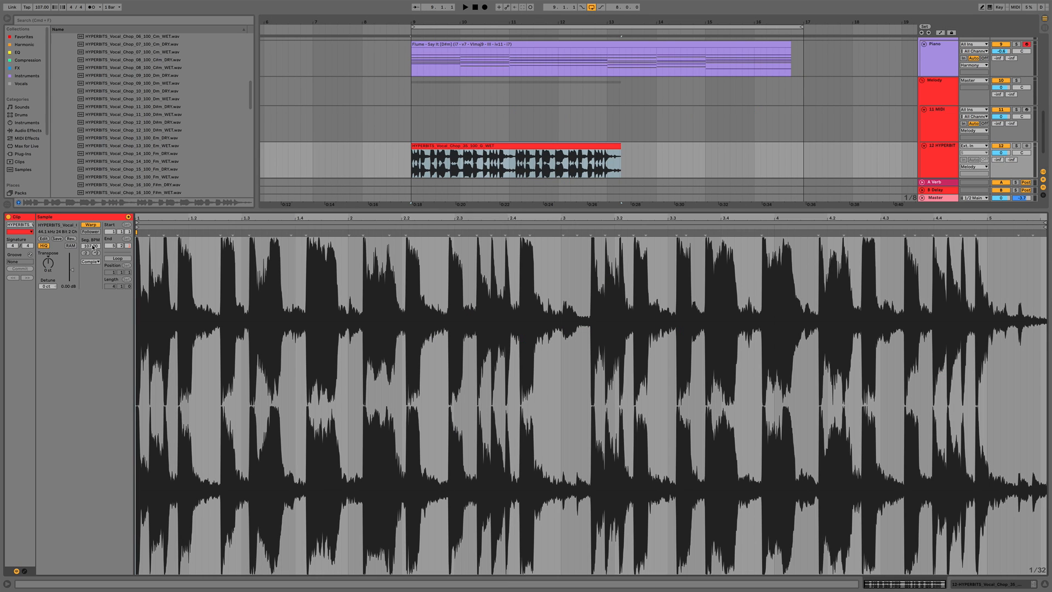
left_click_drag(93, 248, 93, 255)
key("super+alt+l")
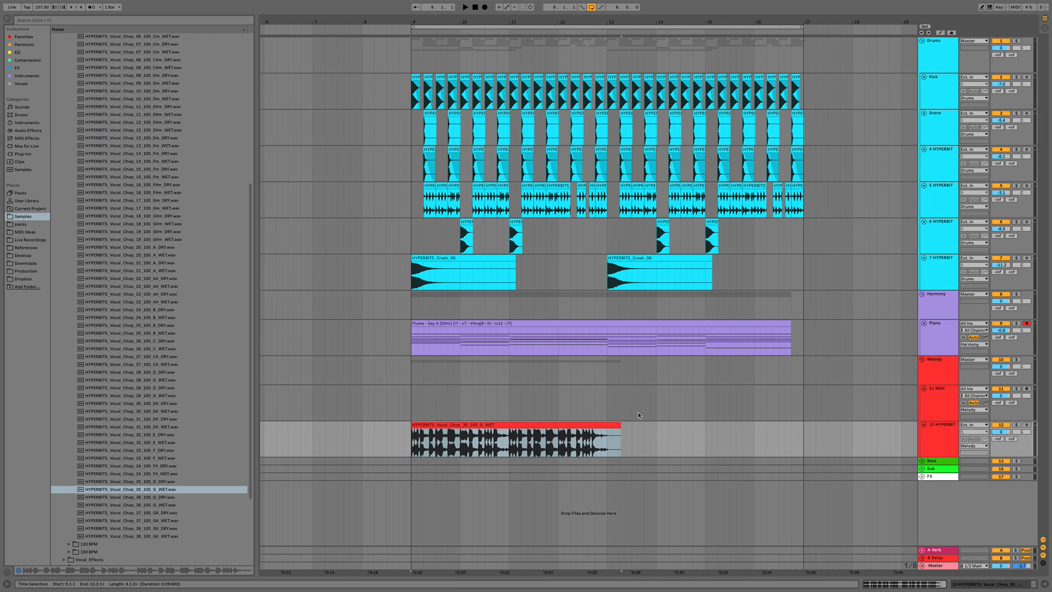
Open the Melody group's Kick and Snare sidechain compressors and raise both thresholds to about -17 dB
key("space")
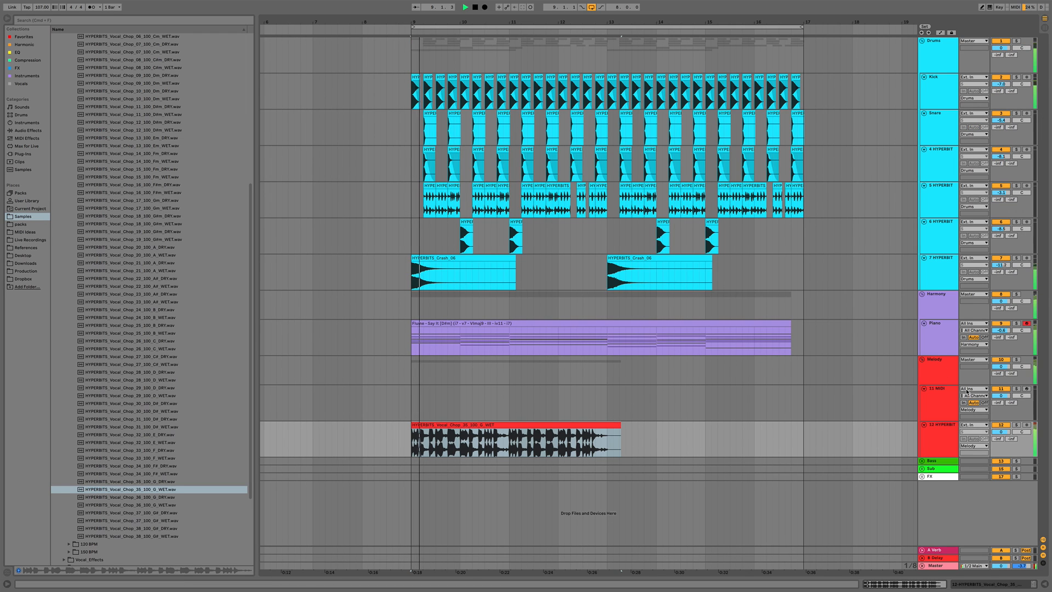
double_click(940, 362)
key("space")
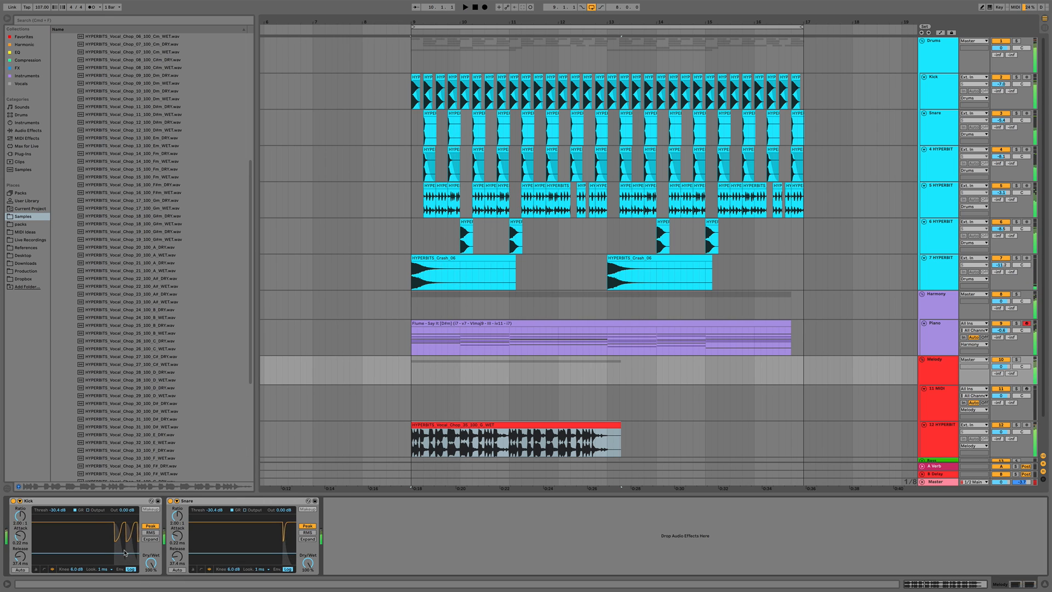
left_click_drag(114, 553, 114, 543)
key("space")
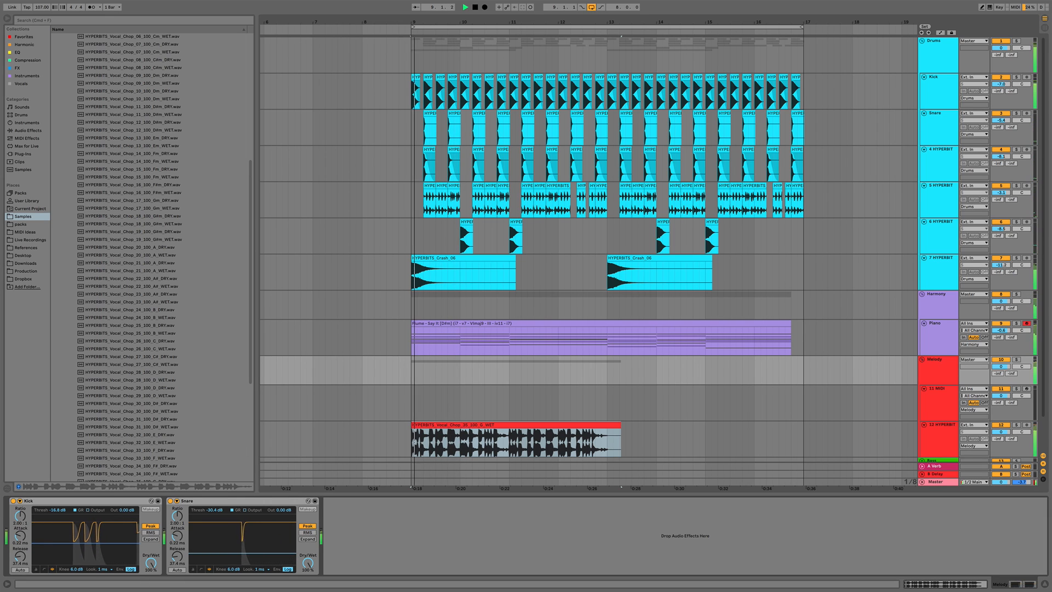
left_click_drag(248, 553, 248, 544)
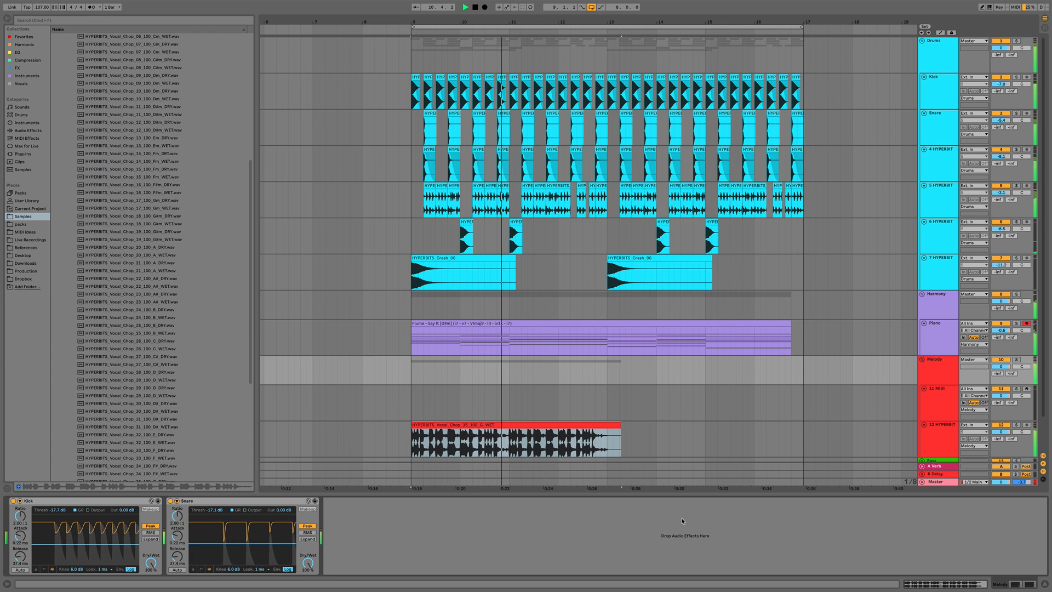
Set the vocal chop track's volume to -4.6 dB and the Drums group's volume to about -5.4 dB
left_click_drag(1001, 432, 1006, 434)
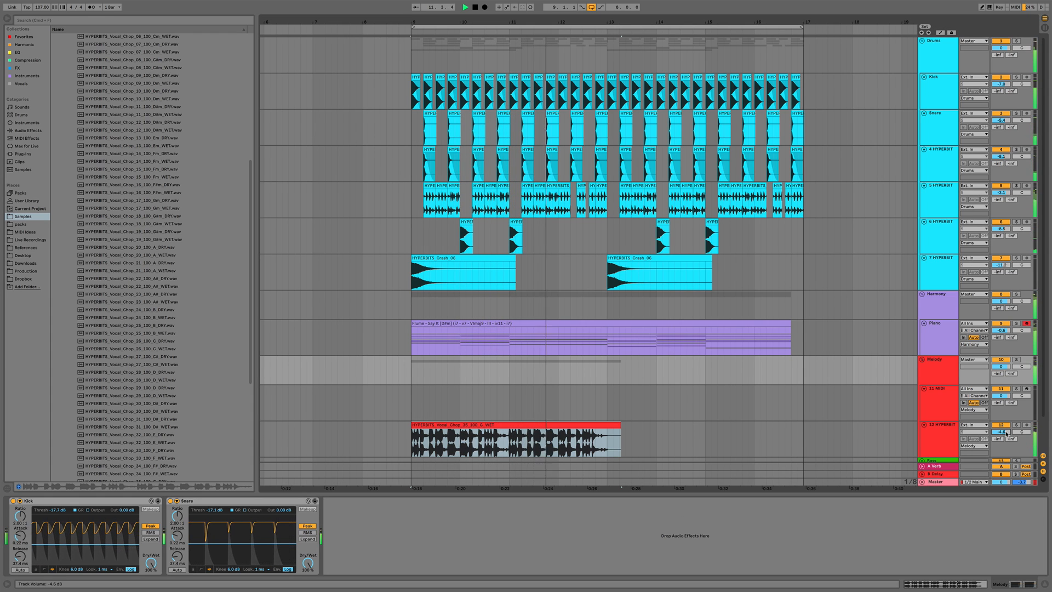
key("space")
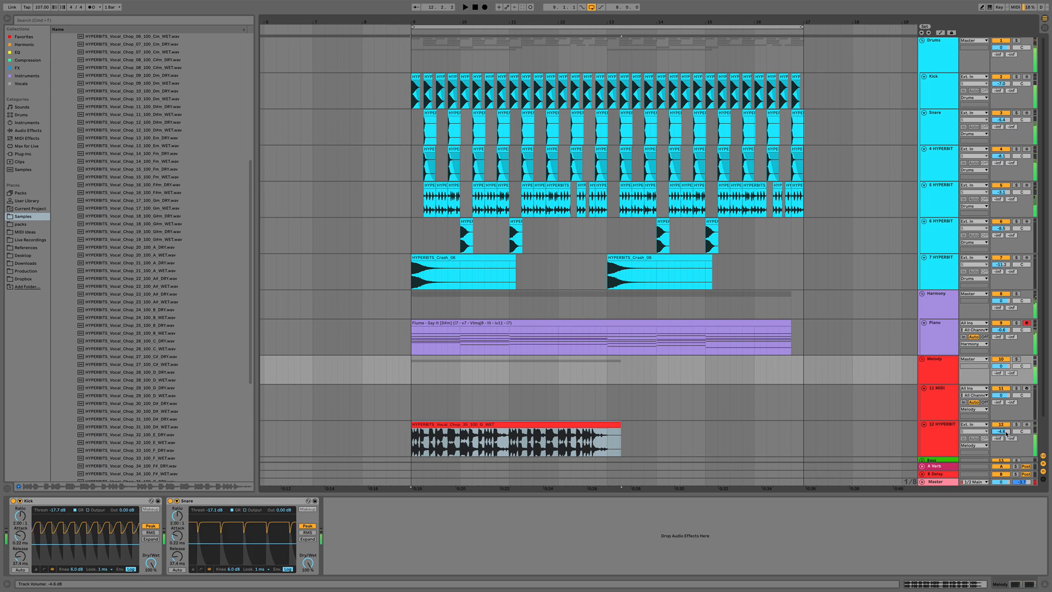
left_click(933, 372)
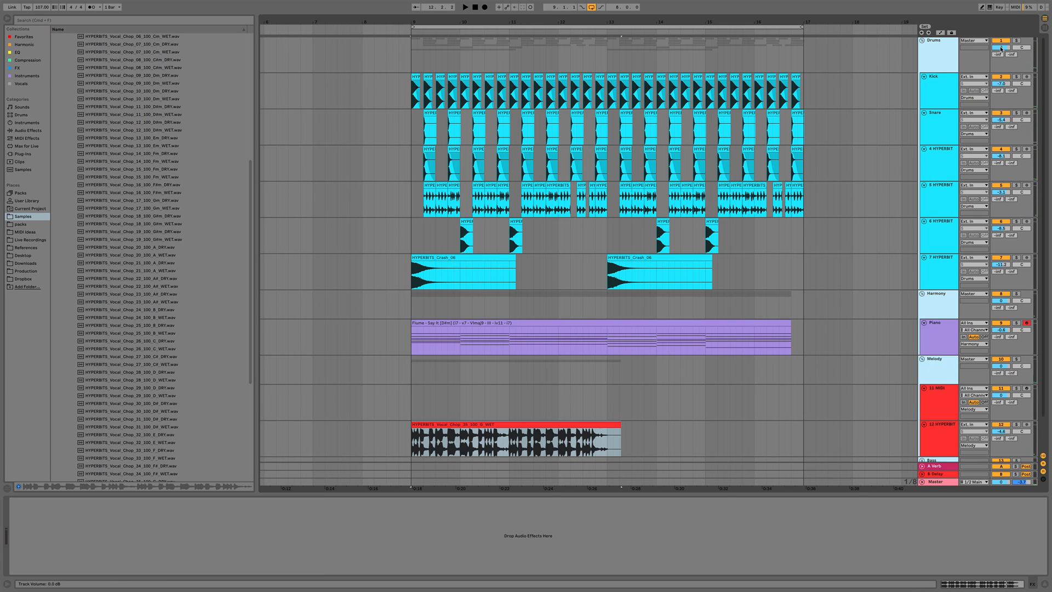
left_click_drag(1001, 49, 1002, 52)
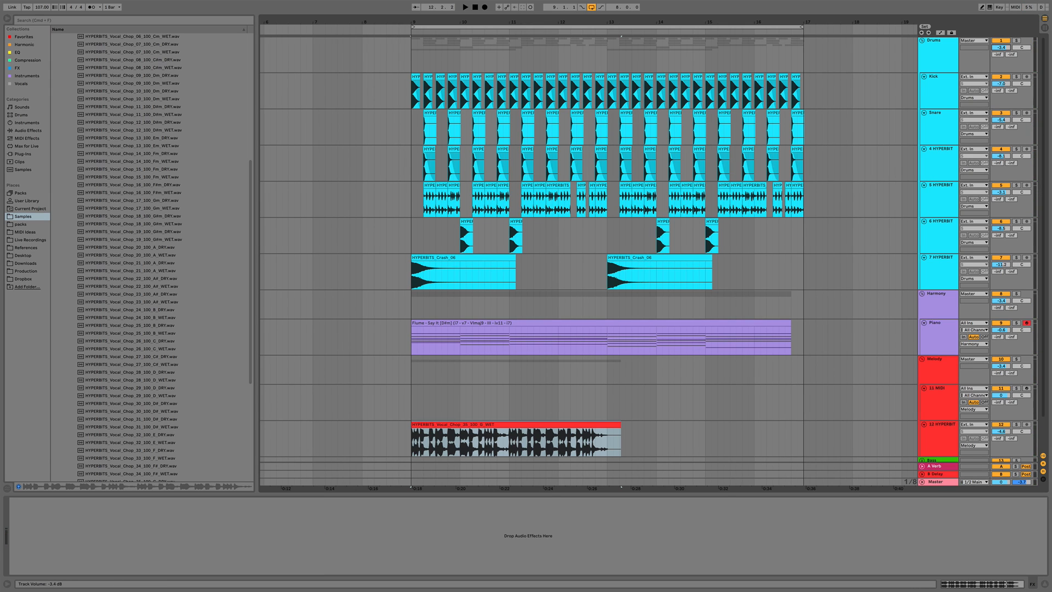
left_click_drag(1002, 48, 1002, 48)
key("space")
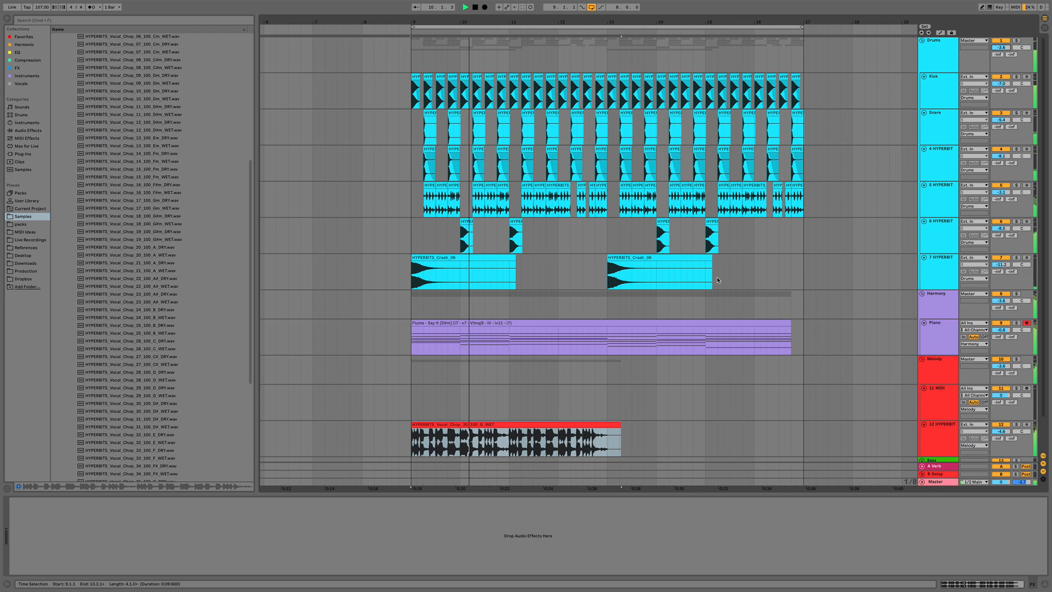
Delete most of the vocal chop clip, keeping only a short chop at the start of bar 9
key("space")
scroll(524, 435, "down", 2)
left_click_drag(431, 408, 645, 406)
key("Delete")
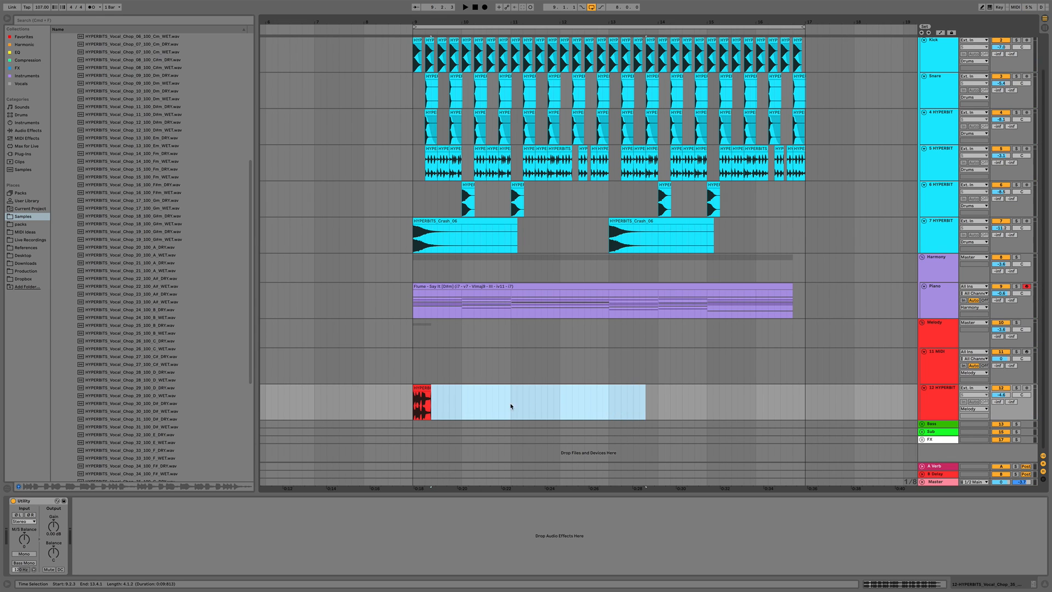
left_click(420, 386)
key("plus")
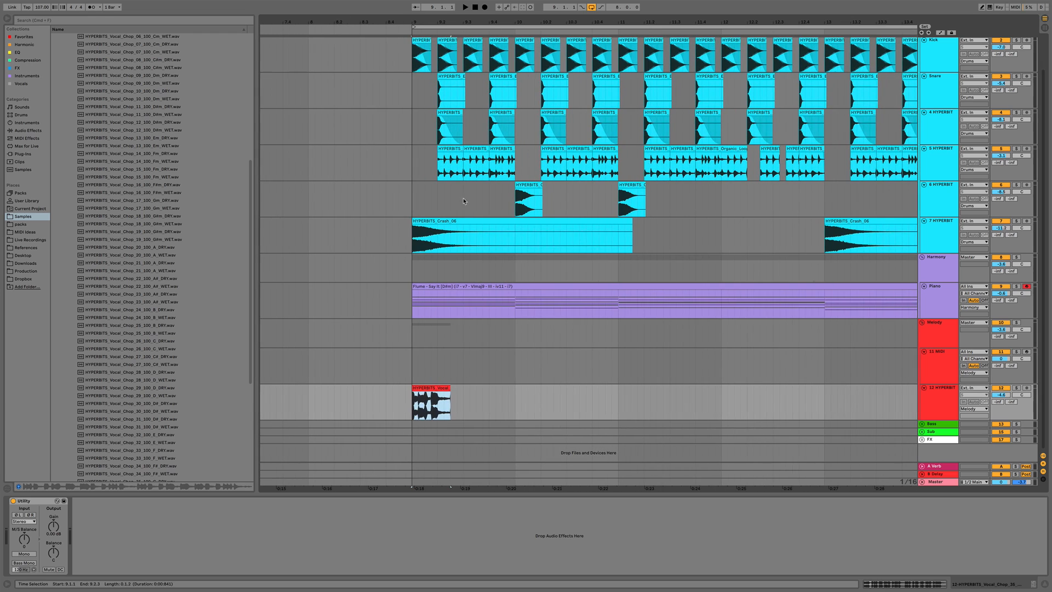
Trim the end of the vocal chop clip at bar 9 and delete a short section inside it, auditioning playback
left_click_drag(450, 394, 440, 393)
left_click(443, 388)
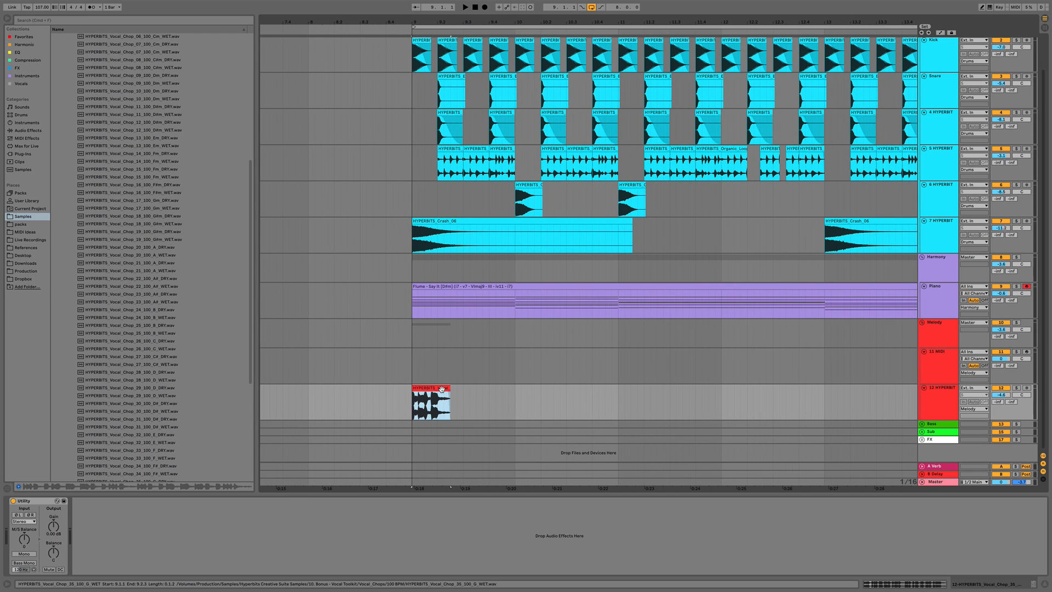
key("space")
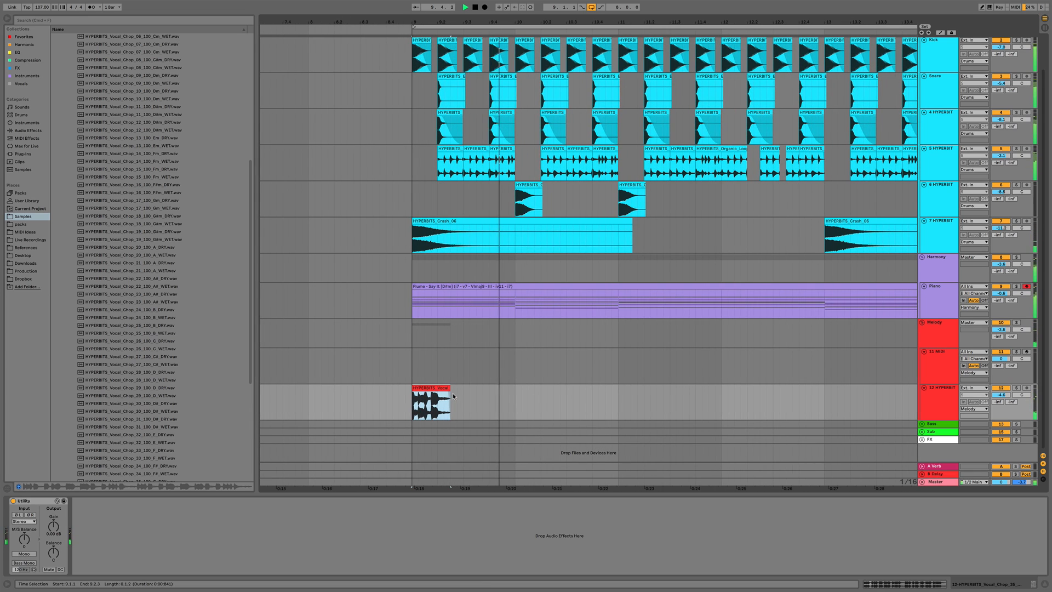
left_click(424, 411)
key("space")
key("Delete")
key("space")
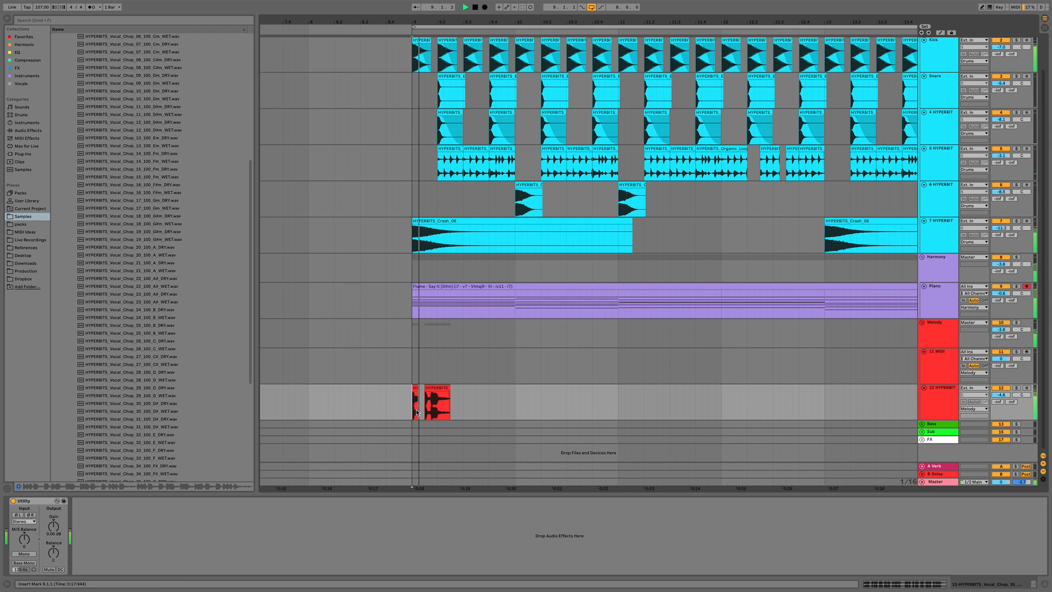
Rearrange the remaining vocal chop pieces at bar 9 into two back-to-back chops and audition them
key("space")
key("space")
left_click_drag(416, 23, 416, 54)
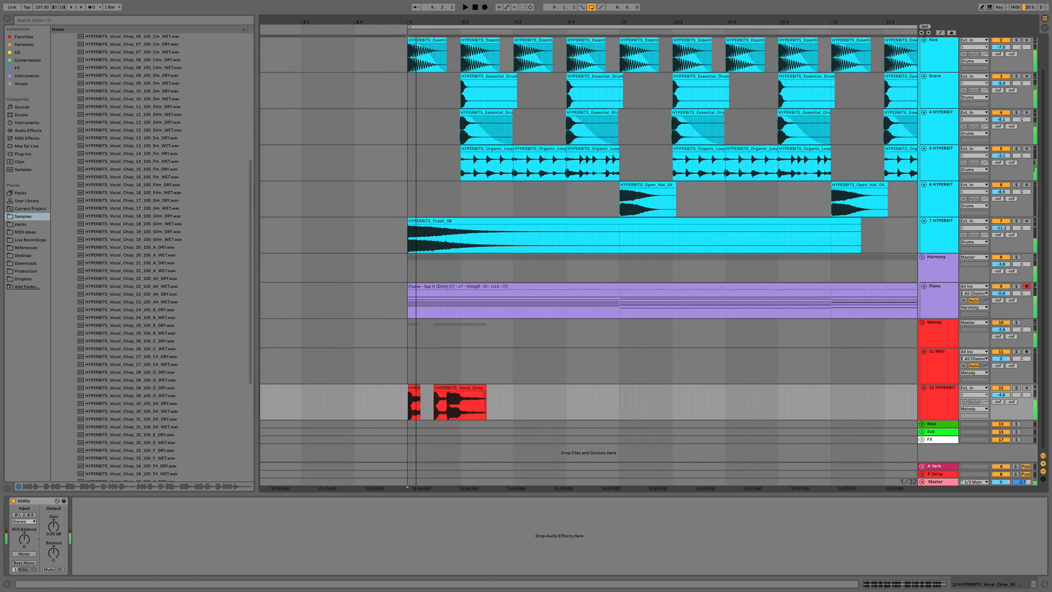
left_click(418, 387)
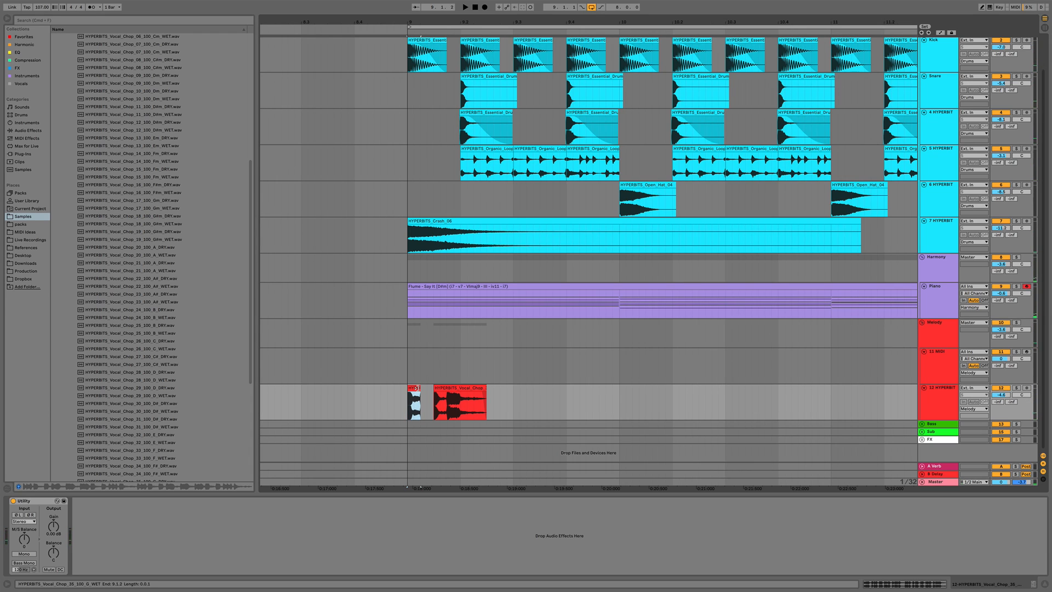
left_click_drag(415, 387, 430, 389)
left_click(423, 407)
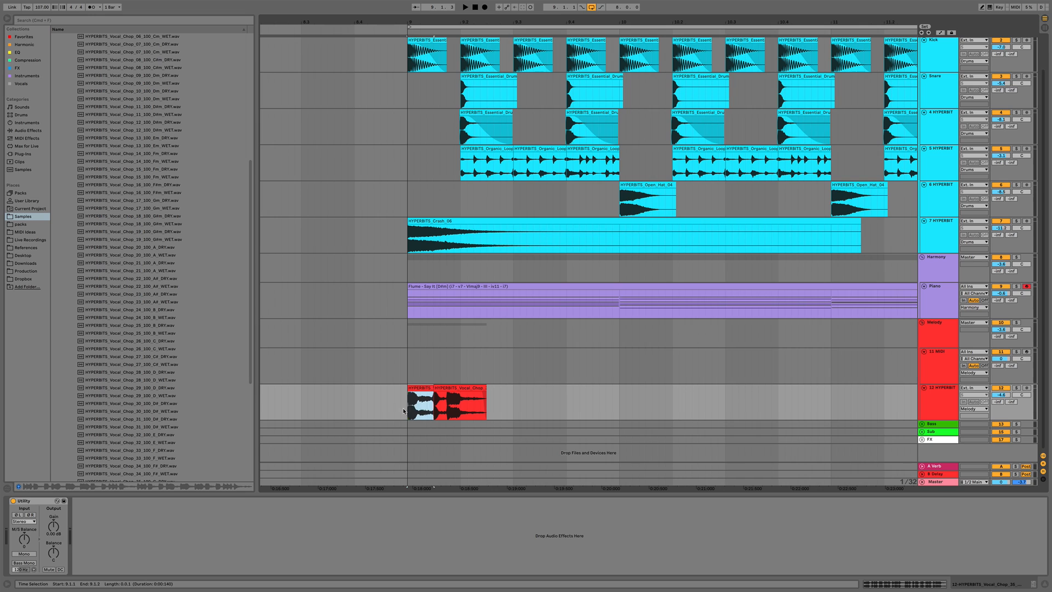
left_click(403, 411)
key("space")
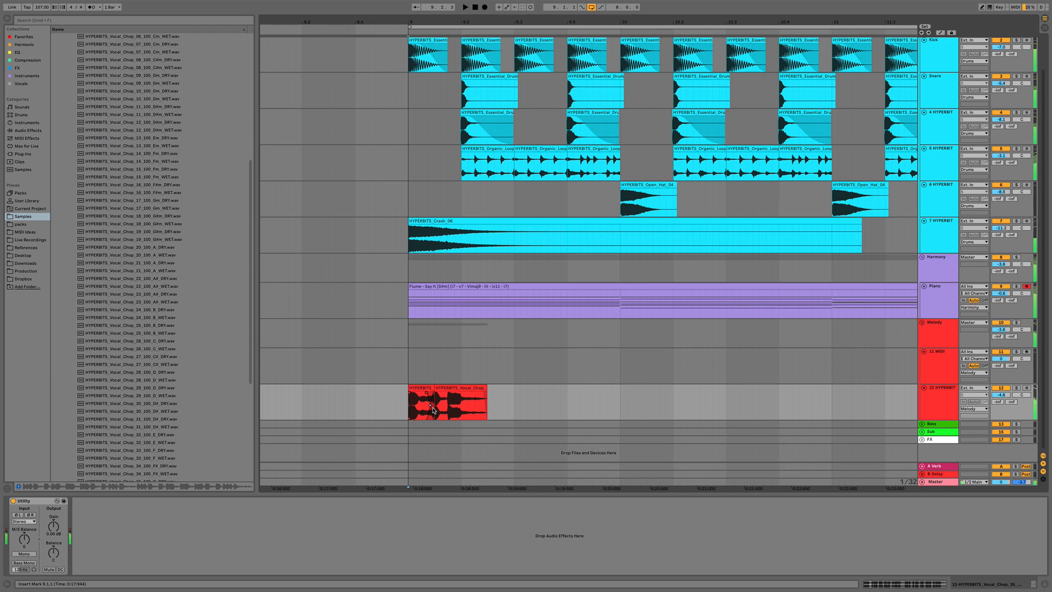
key("space")
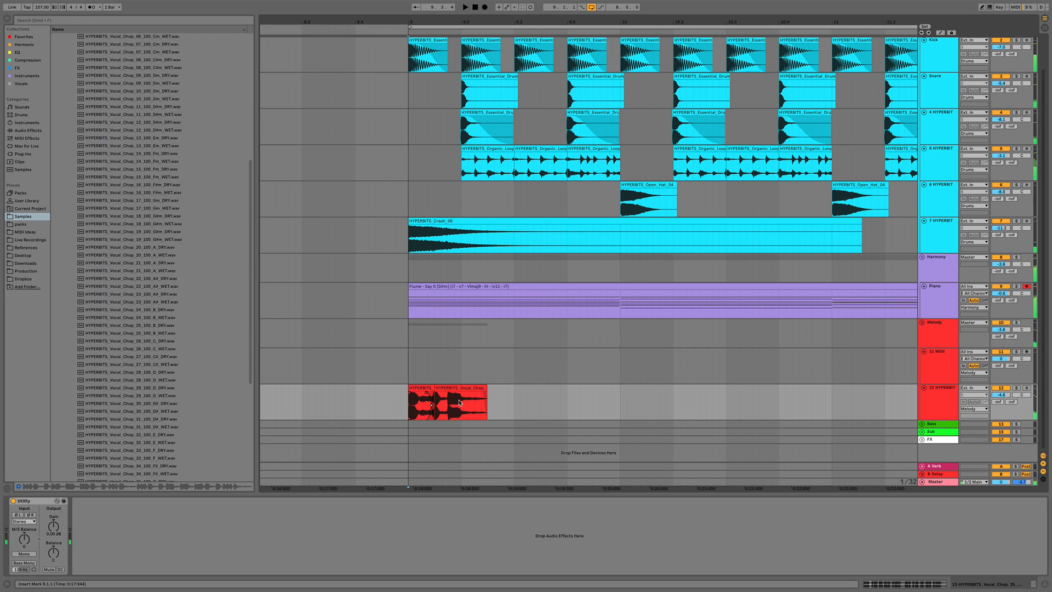
Select the vocal chop section from bar 9 and duplicate it twice so the chop repeats
left_click_drag(621, 402, 406, 402)
key("super+d")
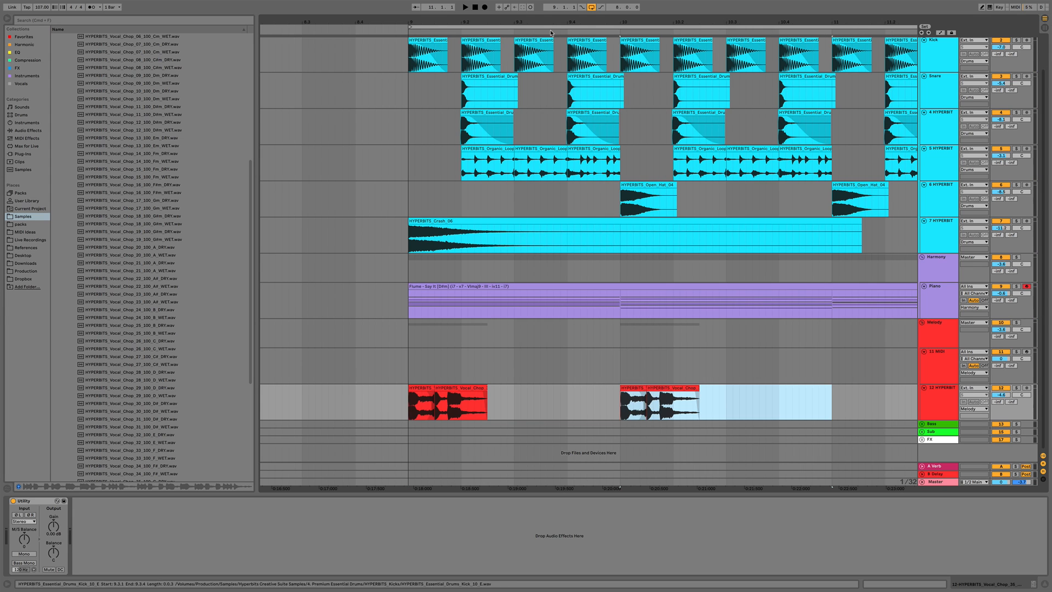
key("minus")
key("minus")
key("super+d")
key("plus")
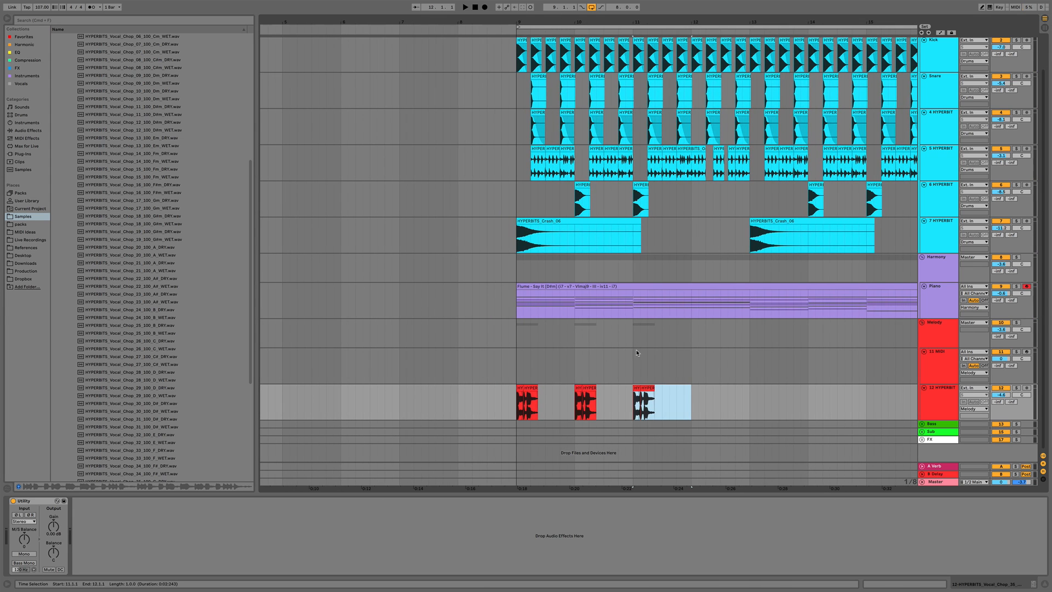
Select the group of three vocal chops and duplicate it into the following section
left_click(515, 411)
key("space")
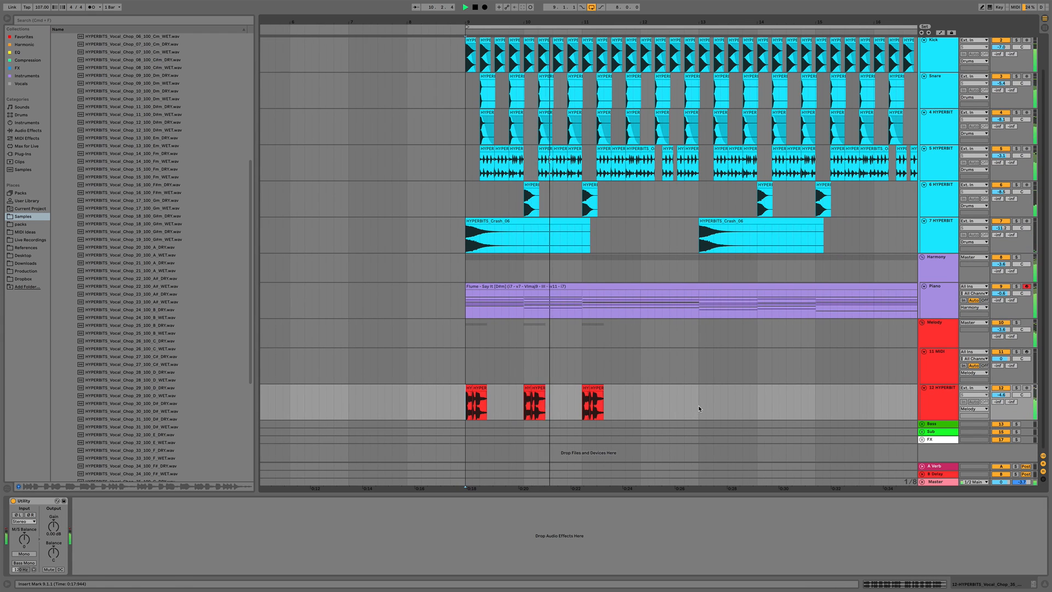
left_click_drag(698, 405, 491, 399)
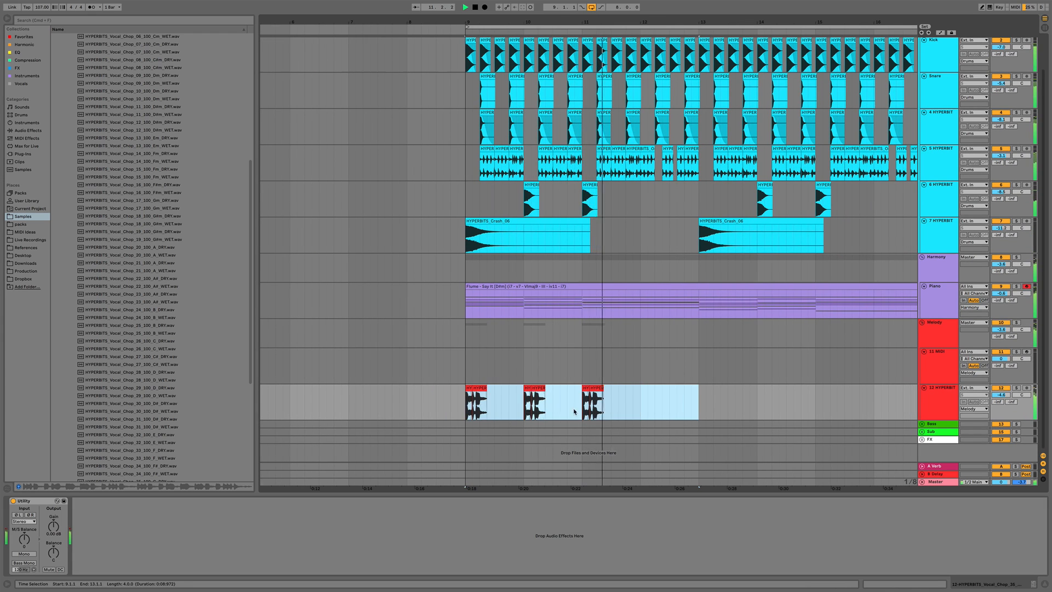
key("super+d")
key("space")
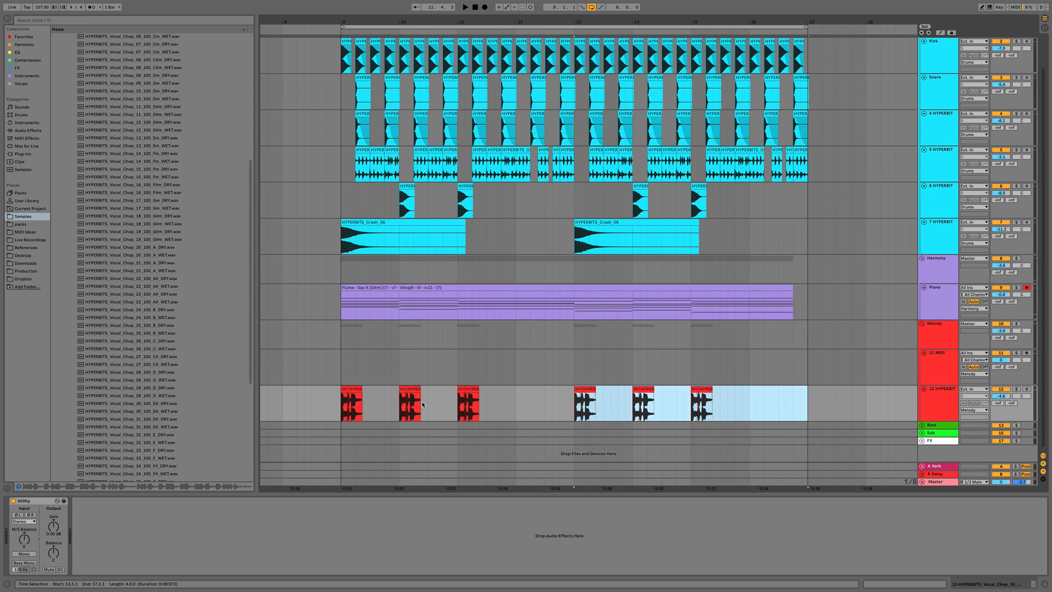
Open the second vocal chop clip in the detail view and adjust its transpose while auditioning it
left_click(474, 388)
left_click_drag(465, 22, 494, 407)
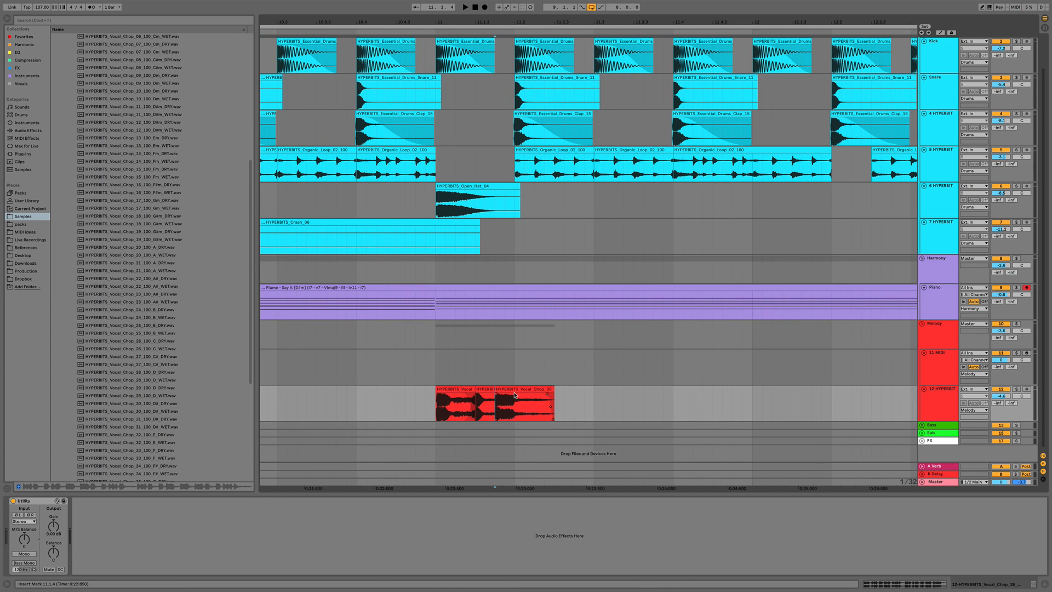
double_click(498, 405)
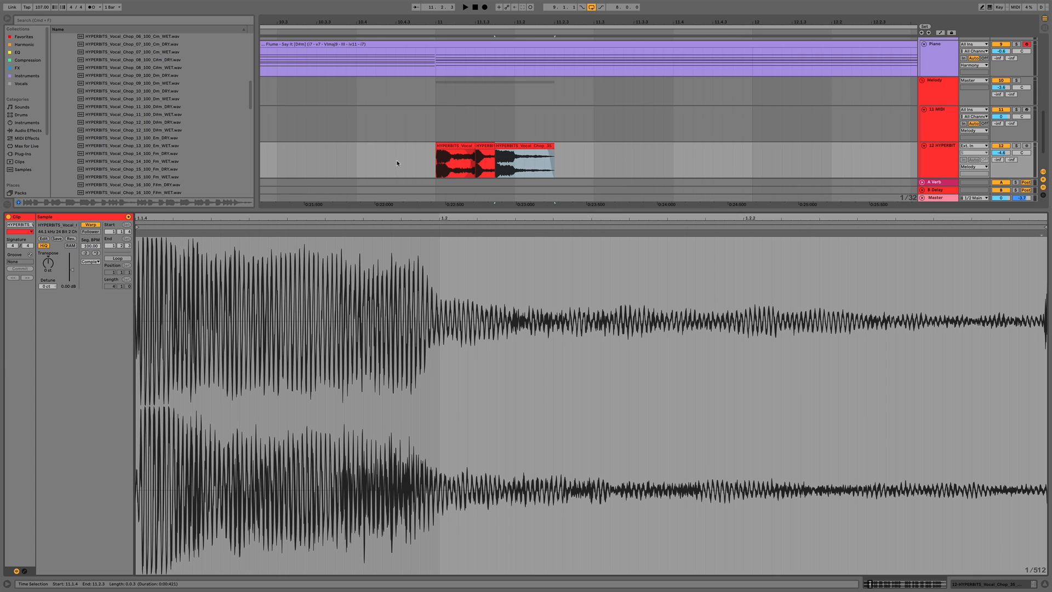
left_click(441, 169)
key("space")
left_click(521, 145)
key("space")
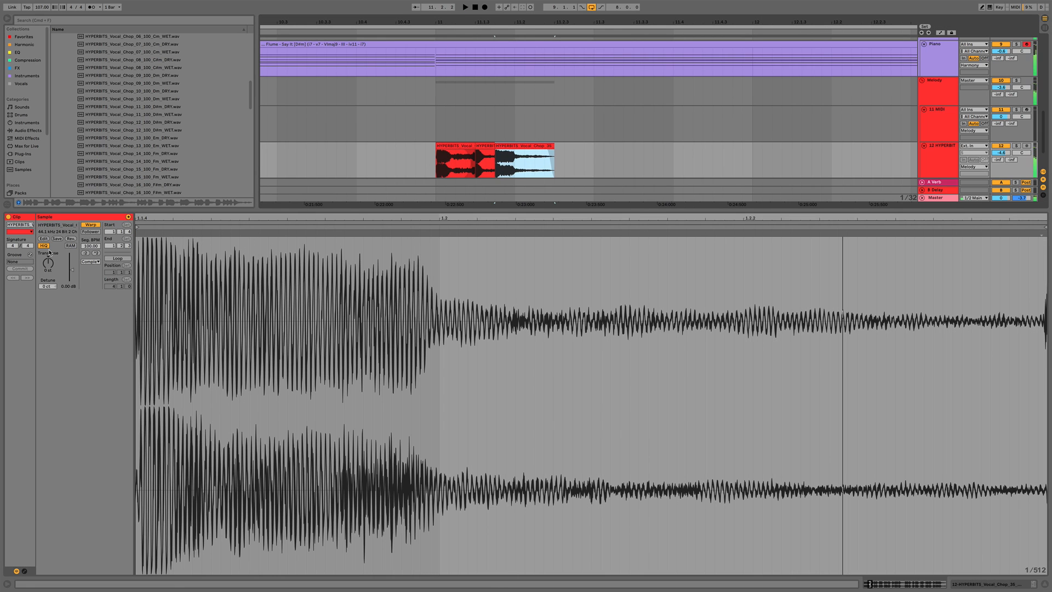
left_click_drag(48, 263, 48, 269)
key("space")
key("space")
key("space")
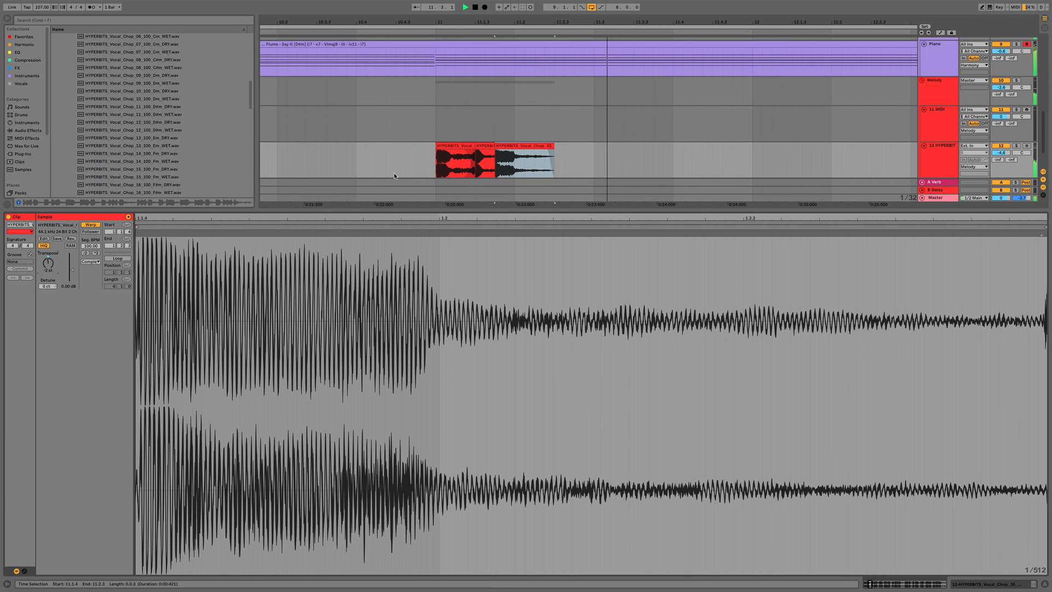
key("space")
left_click_drag(452, 21, 453, 5)
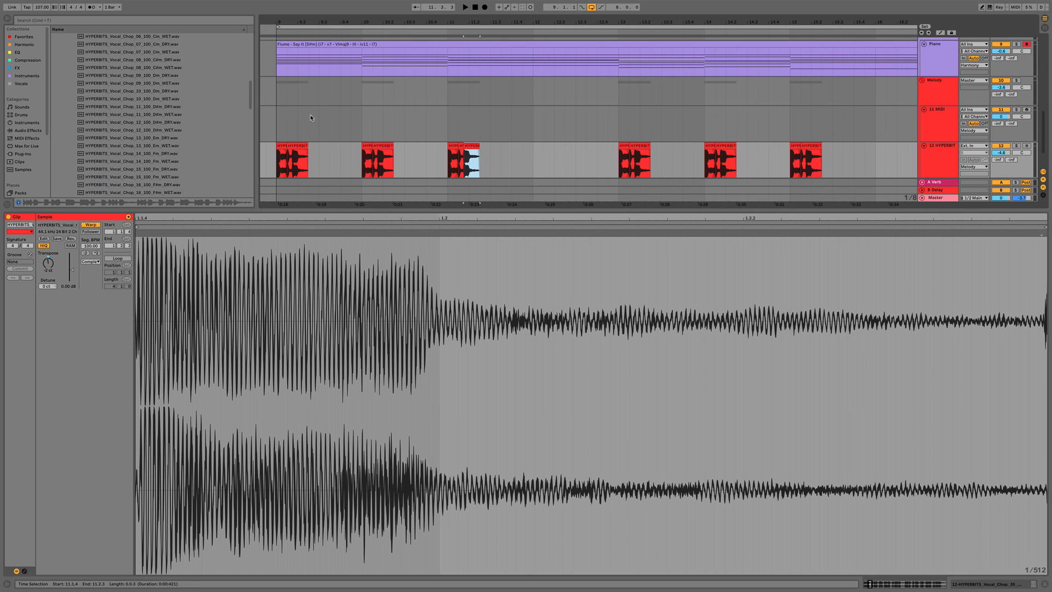
Preview the arrangement, then select the tail after the last vocal chop and split it off
left_click(269, 164)
key("space")
key("super+alt+l")
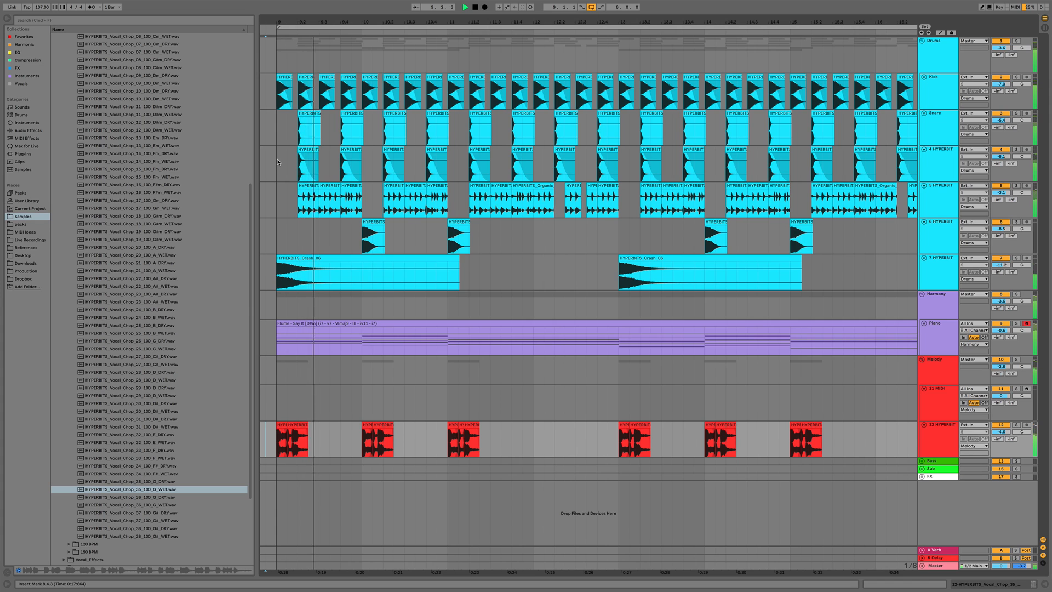
scroll(435, 385, "left", 2)
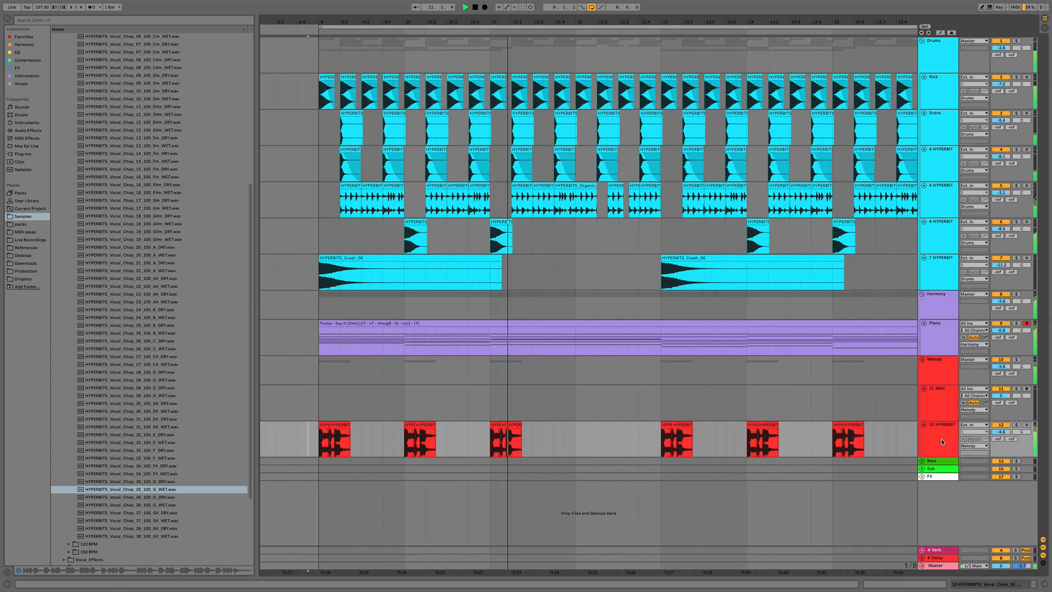
key("space")
left_click_drag(543, 438, 490, 438)
left_click_drag(831, 448, 887, 440)
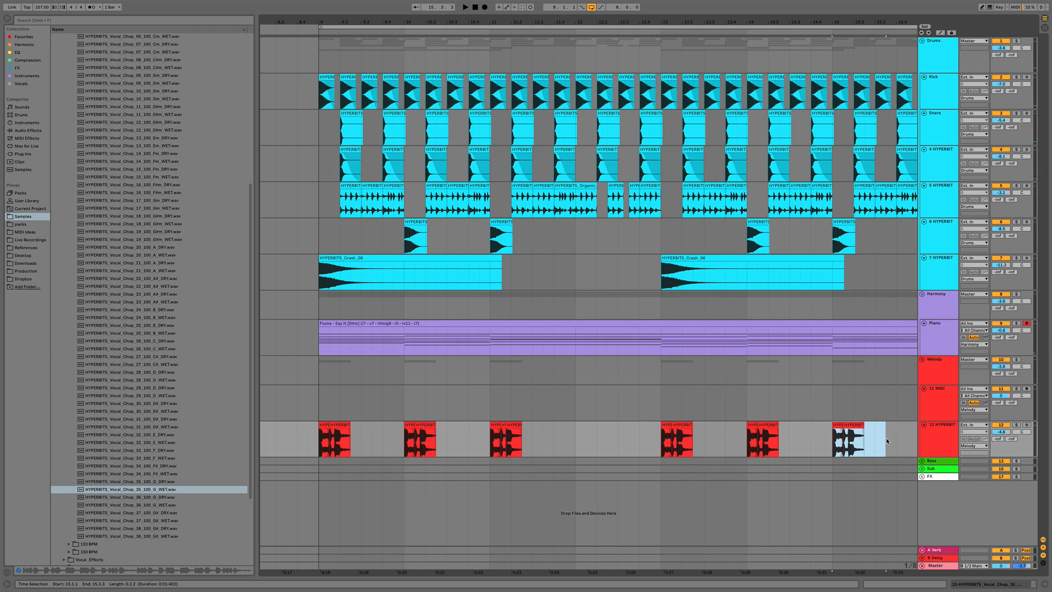
key("super+e")
Insert a new audio track below the vocal chop track
double_click(943, 436)
scroll(342, 408, "down", 3)
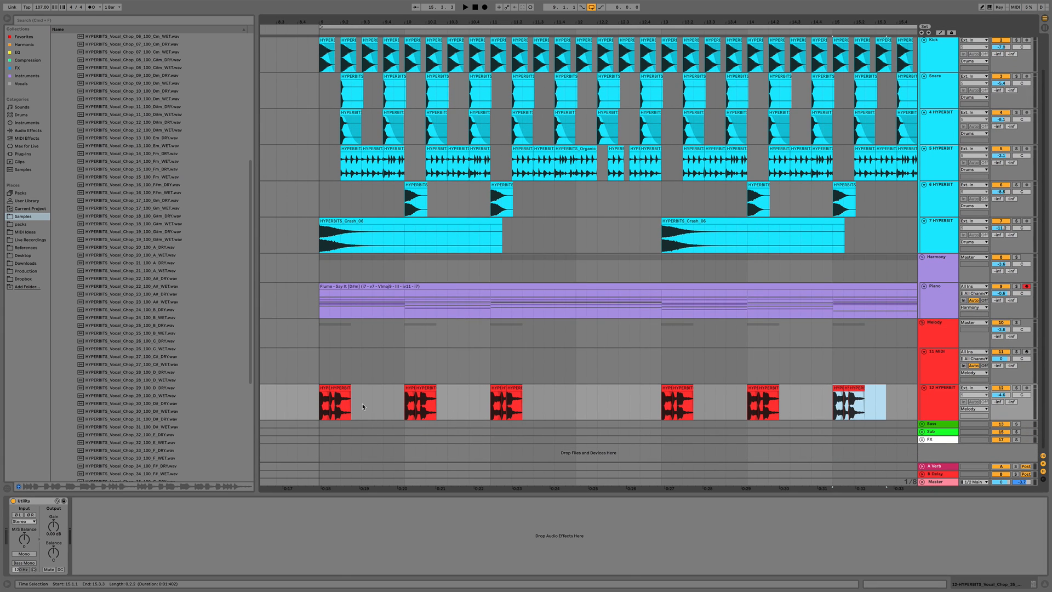
left_click(943, 405)
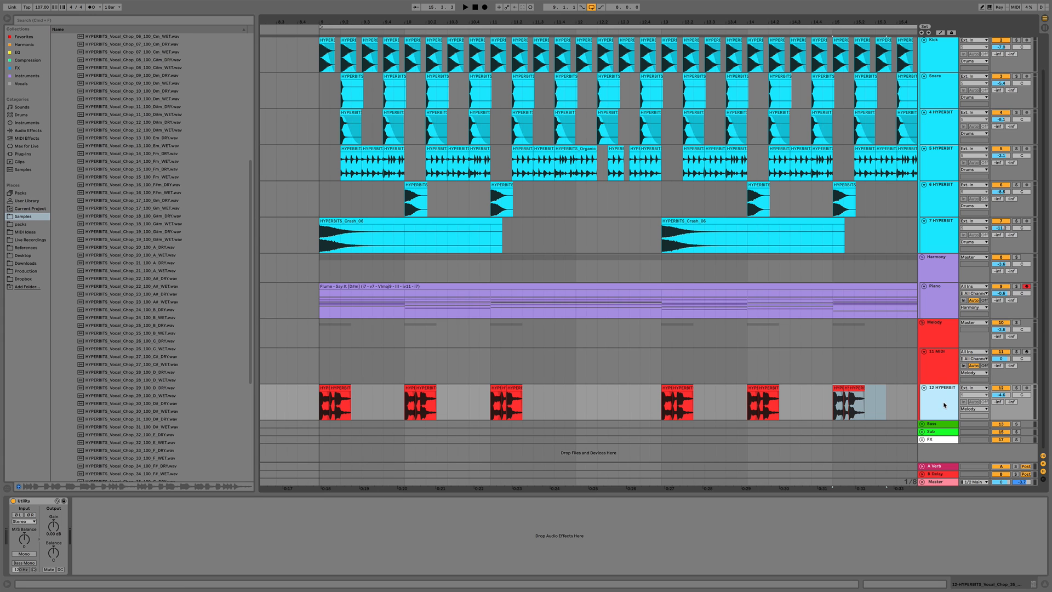
key("super+t")
scroll(787, 434, "down", 2)
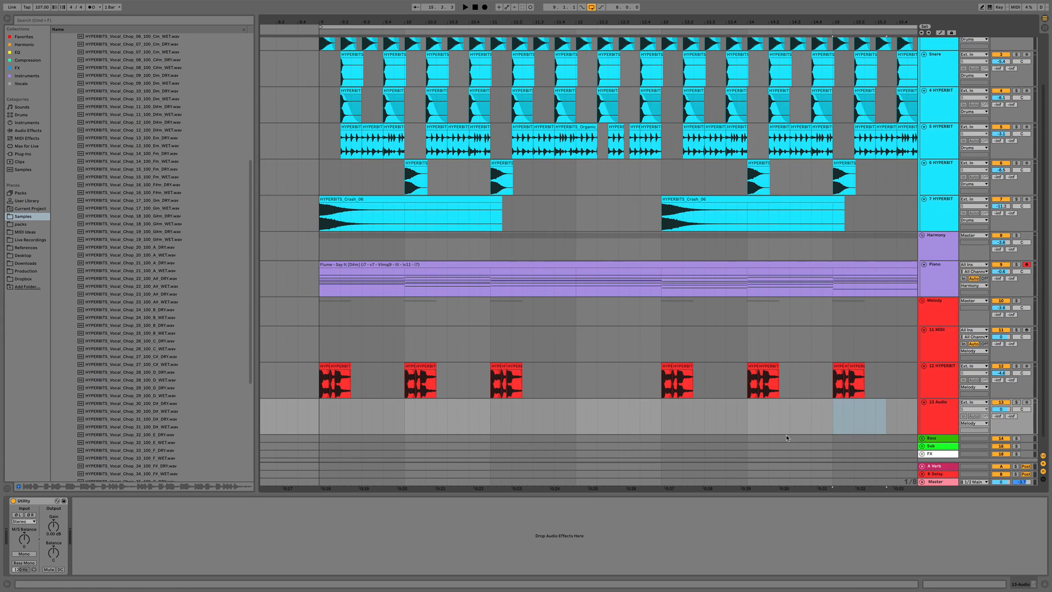
scroll(186, 376, "down", 1)
scroll(186, 376, "down", 2)
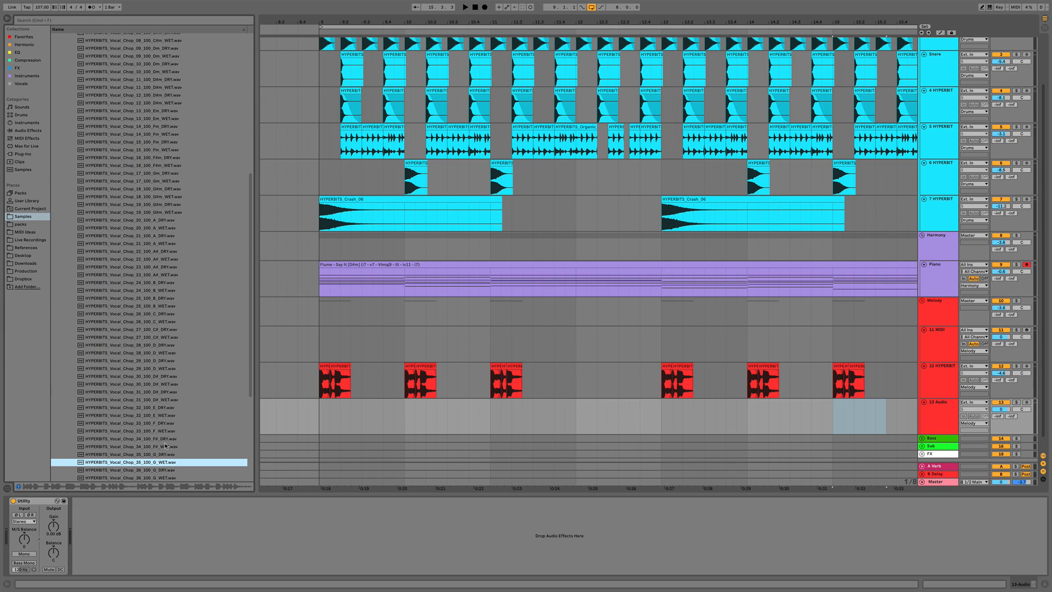
Step through the vocal chop samples in the browser to preview neighbouring files
key("Up")
key("Up")
key("Up")
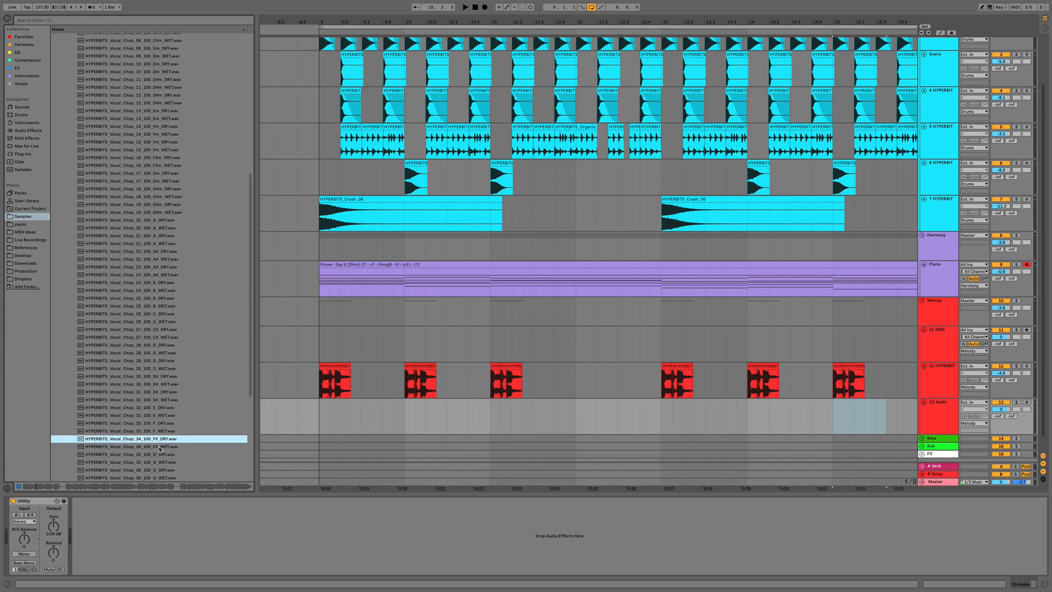
key("Up")
key("Up")
key("Up")
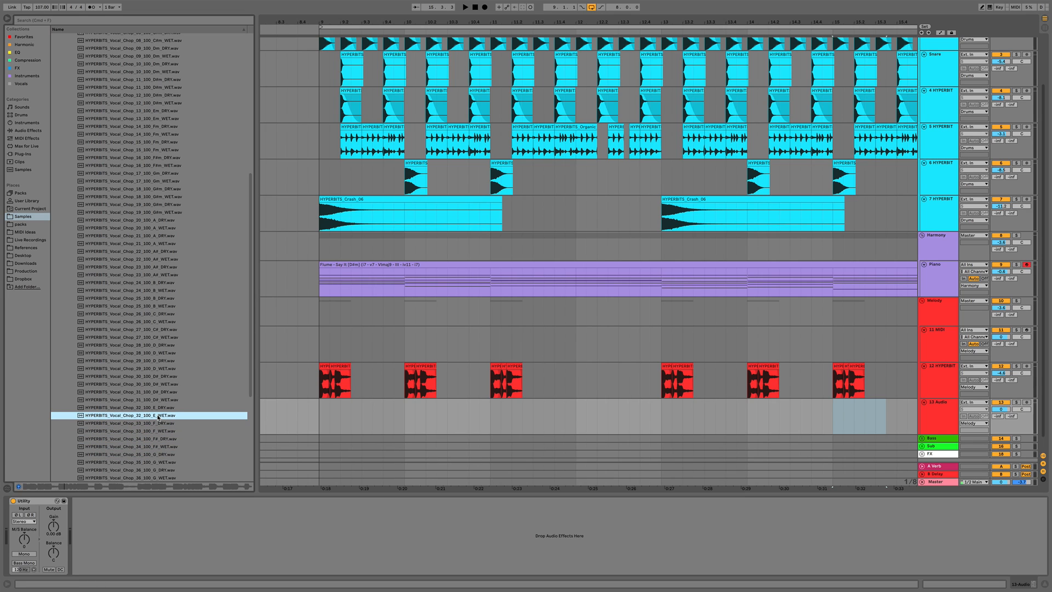
key("Up")
key("Up")
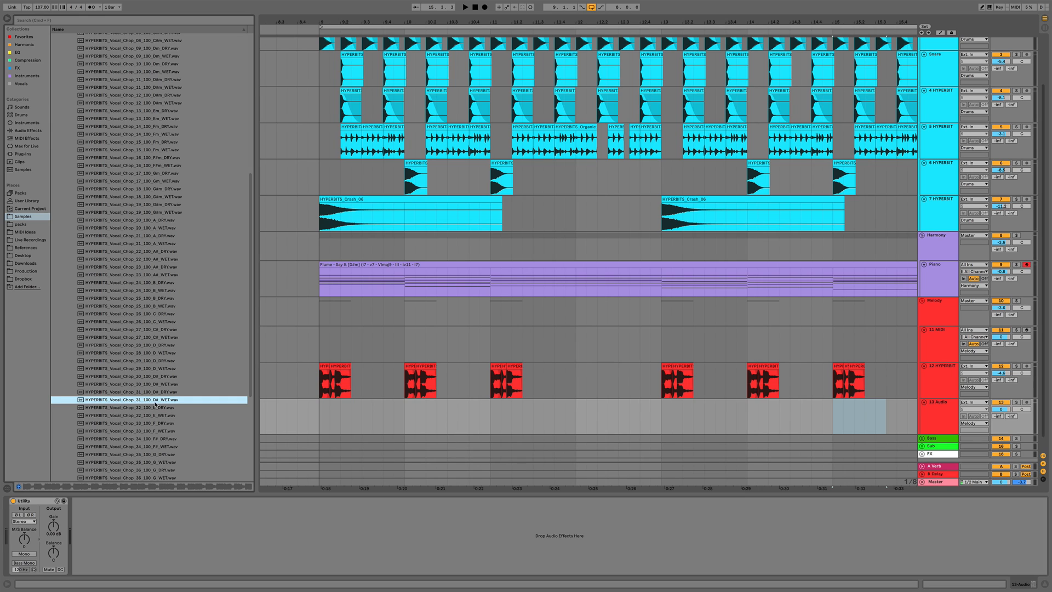
Place HYPERBITS_Vocal_Chop_31_100_D#_WET.wav on the new audio track near bar 9, raise its segment BPM slightly, and audition it
left_click_drag(145, 401, 365, 422)
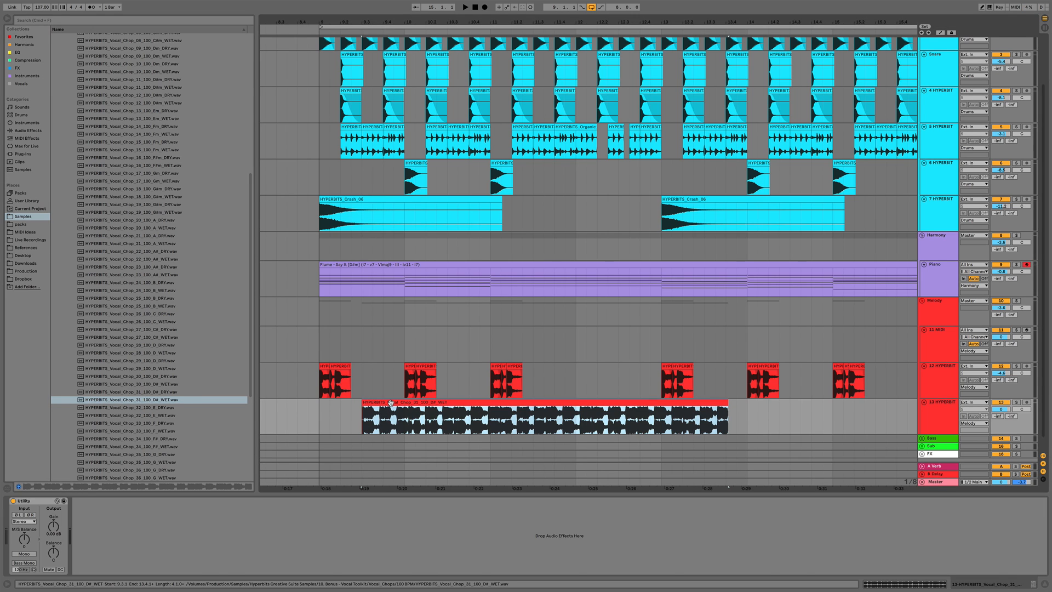
double_click(391, 402)
left_click(91, 225)
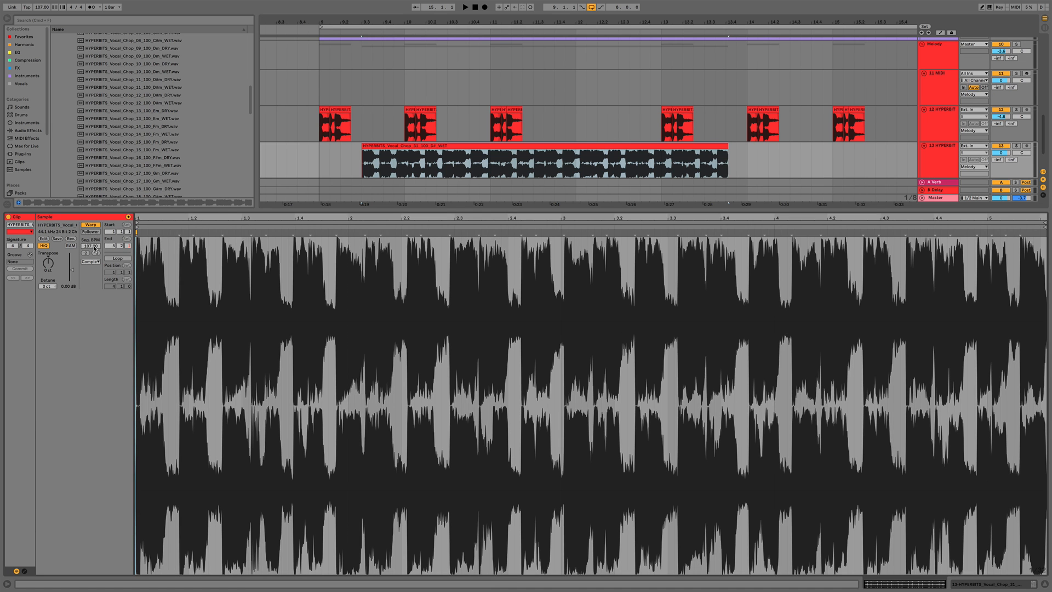
left_click_drag(90, 246, 90, 241)
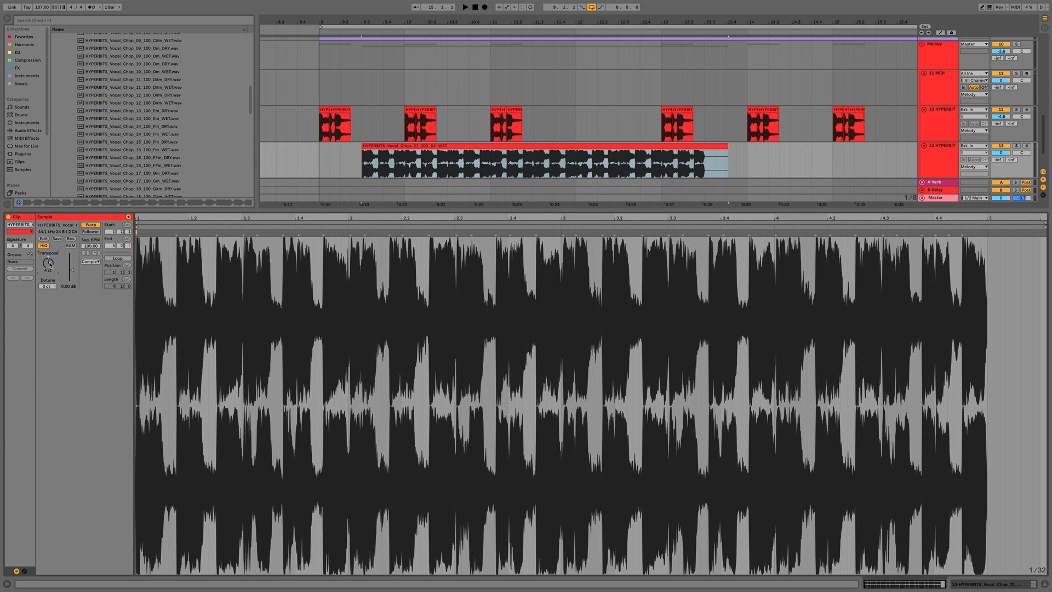
key("space")
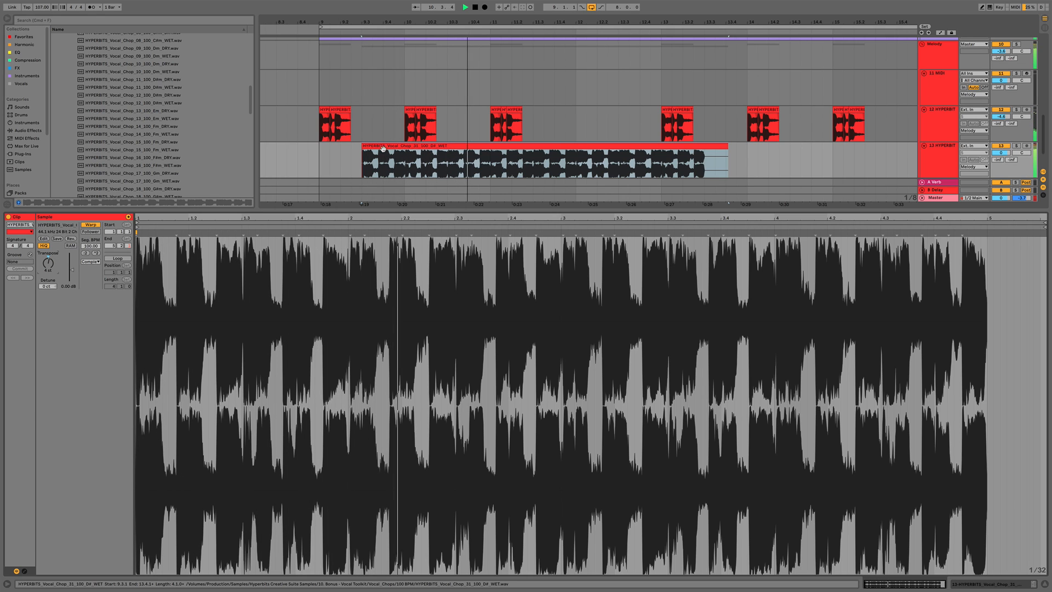
key("space")
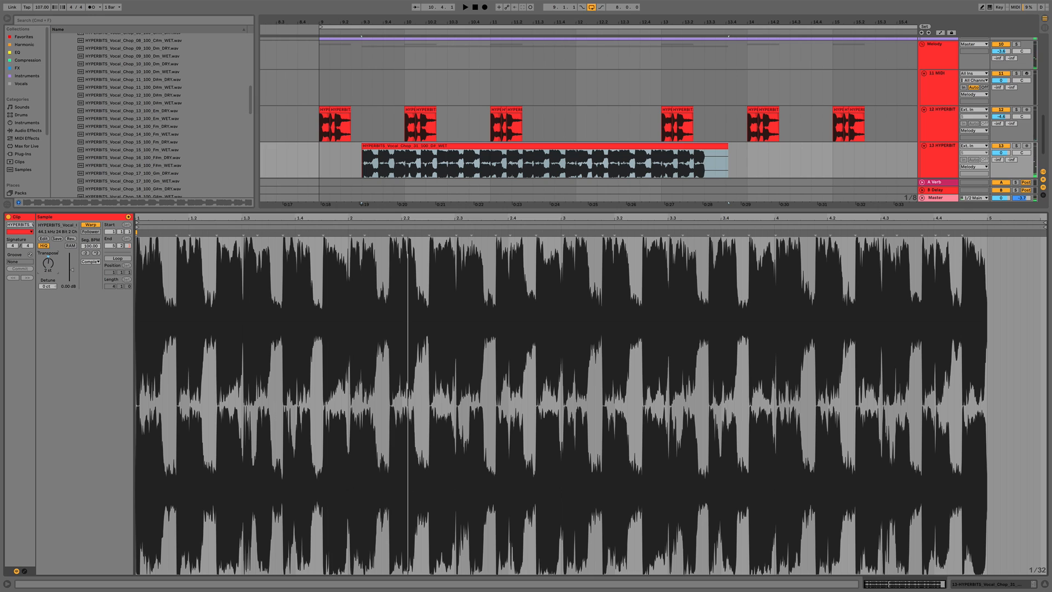
left_click(315, 161)
key("space")
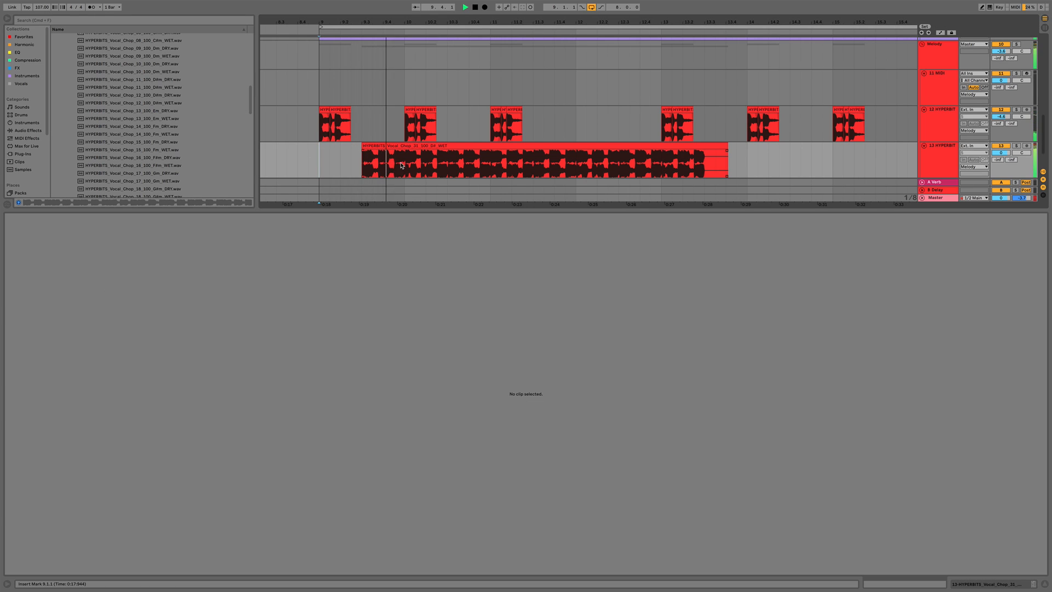
key("space")
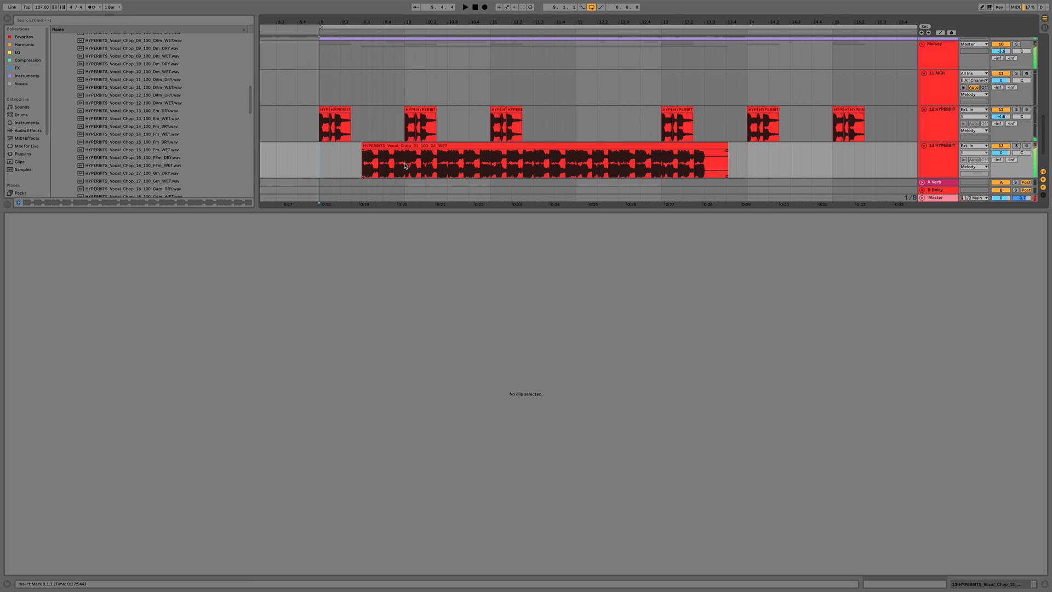
Select the tail of the new vocal chop clip after its first phrase and delete it
left_click(427, 147)
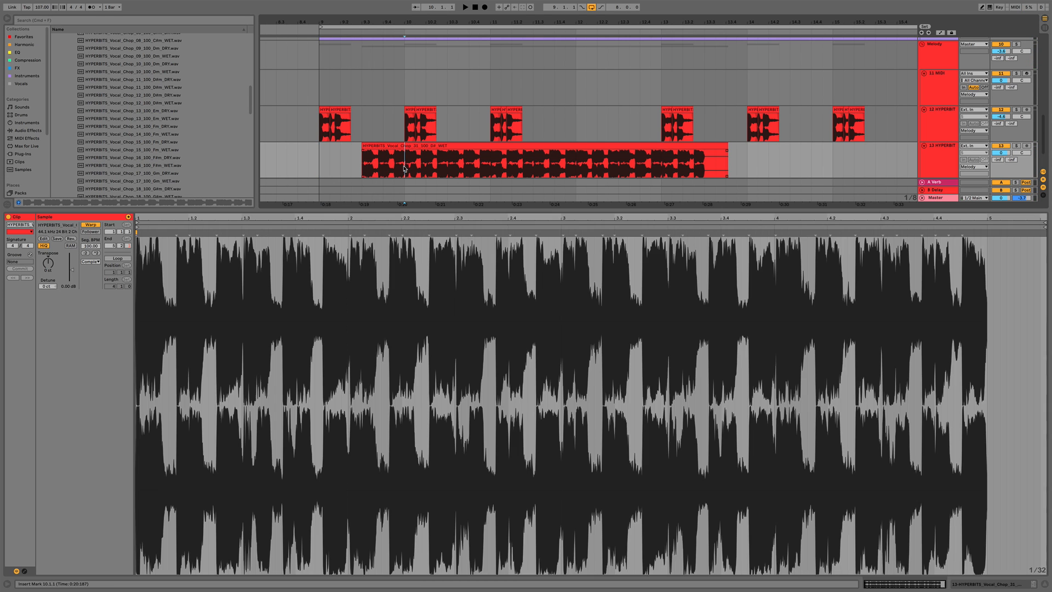
left_click_drag(404, 165, 740, 159)
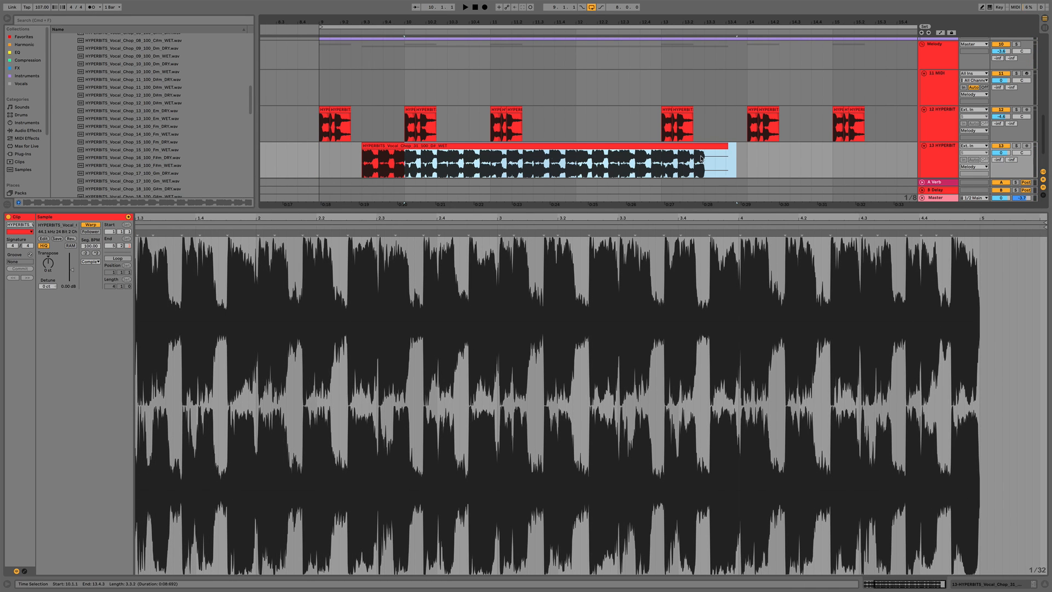
left_click_drag(364, 164, 407, 163)
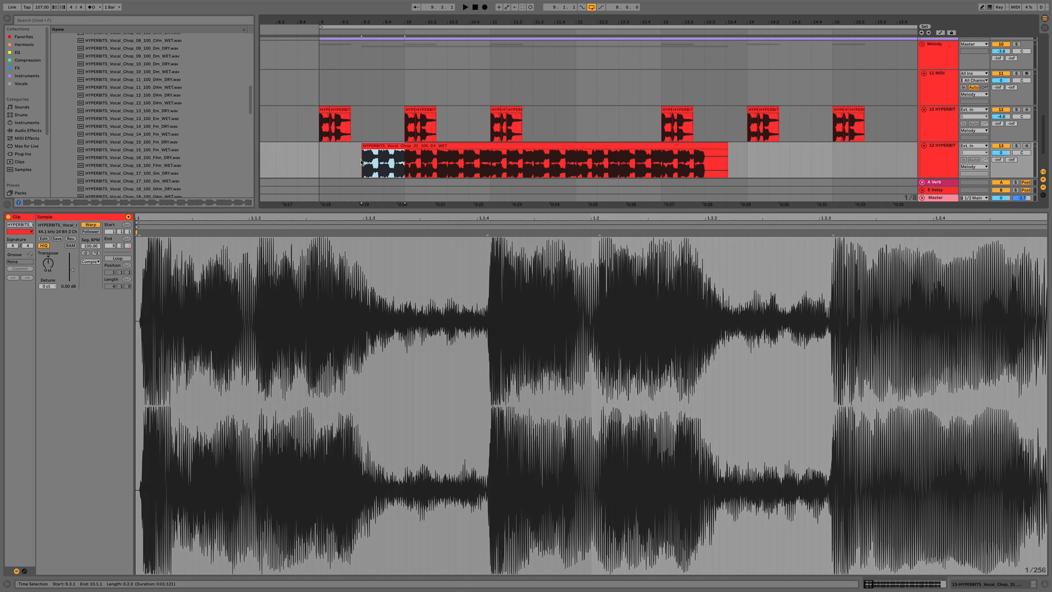
left_click_drag(406, 160, 780, 163)
key("Delete")
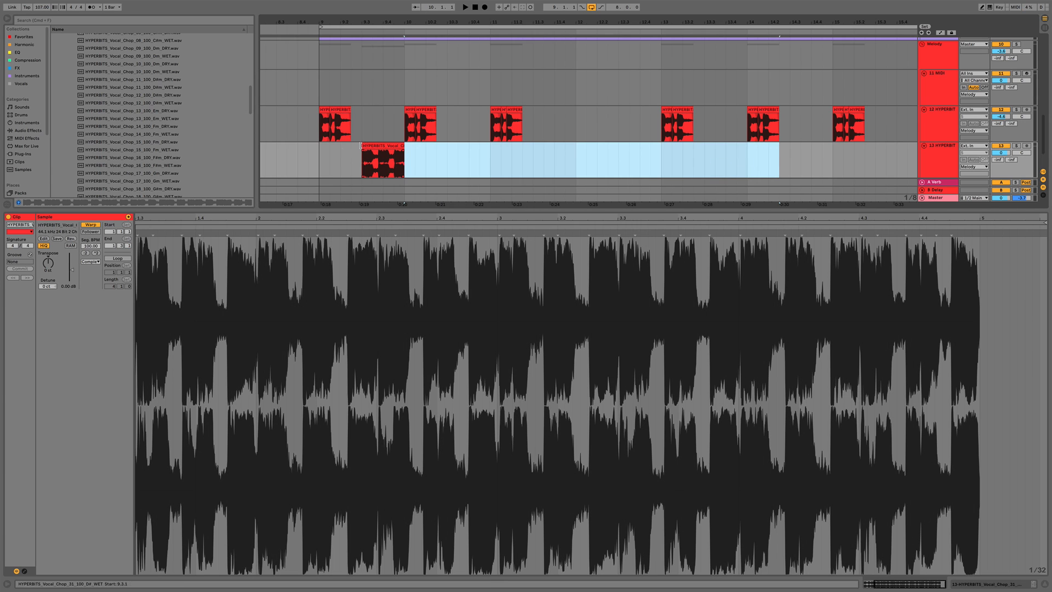
Audition the shortened chop, zoom in, and delete a short slice from the middle of the clip
left_click(332, 166)
key("space")
scroll(395, 148, "down", 2)
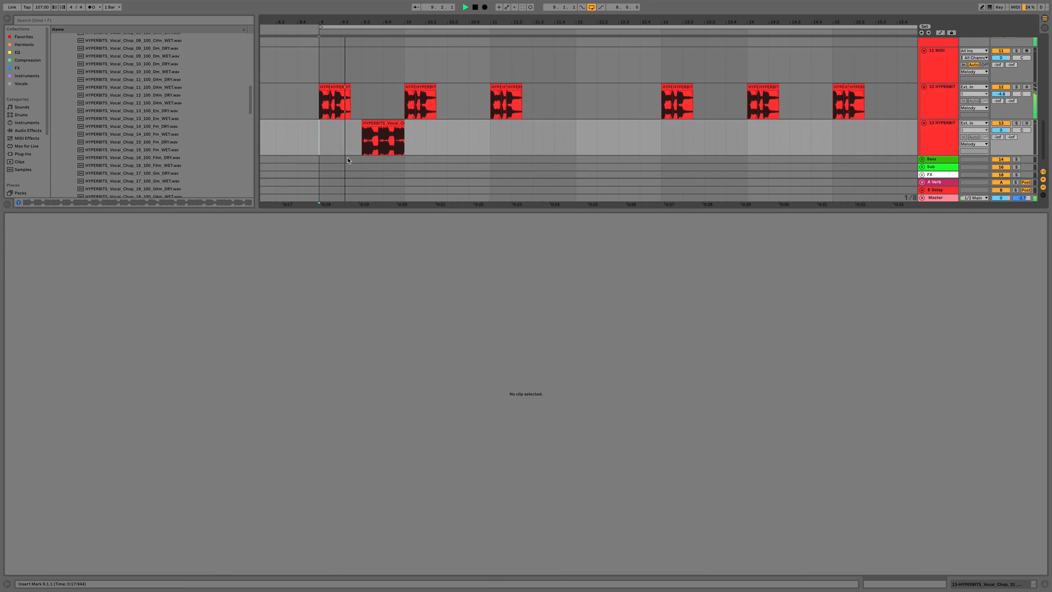
left_click_drag(1004, 134, 1001, 133)
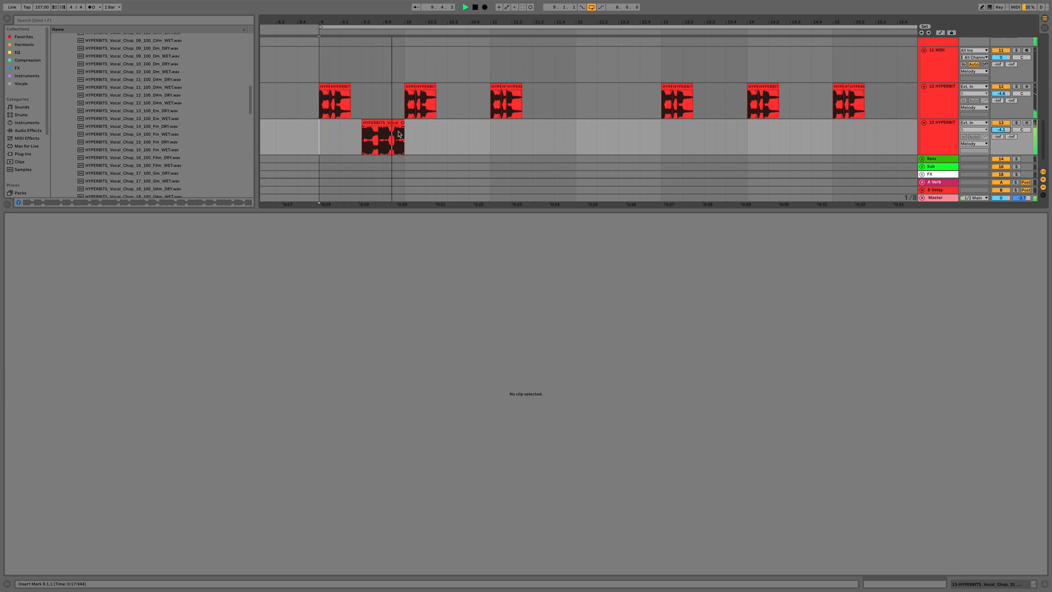
key("space")
left_click(377, 143)
left_click_drag(369, 22, 368, 49)
left_click(353, 147)
key("space")
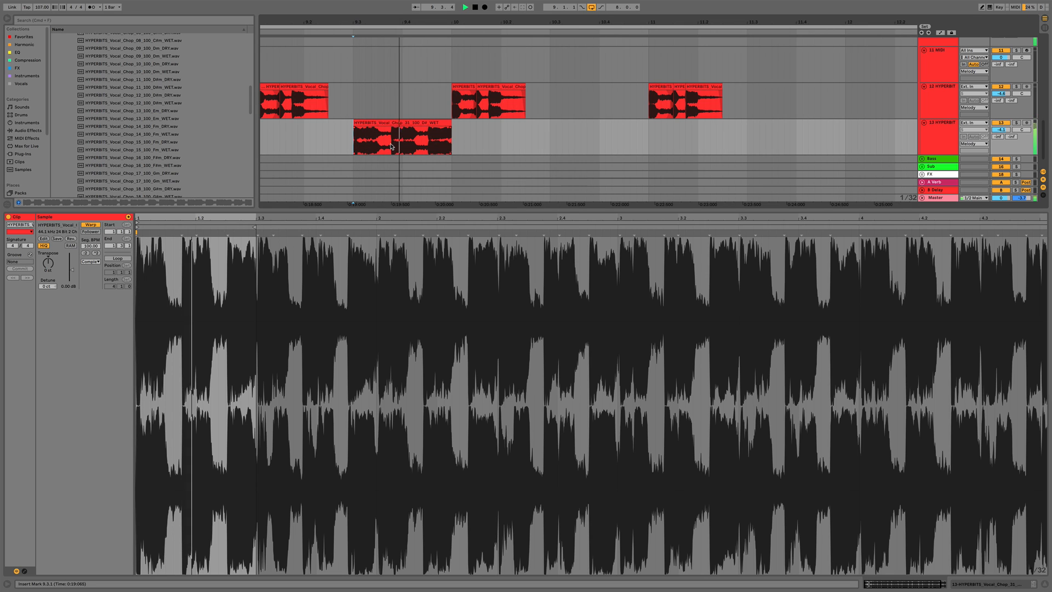
key("space")
left_click(390, 147)
left_click_drag(397, 148, 402, 145)
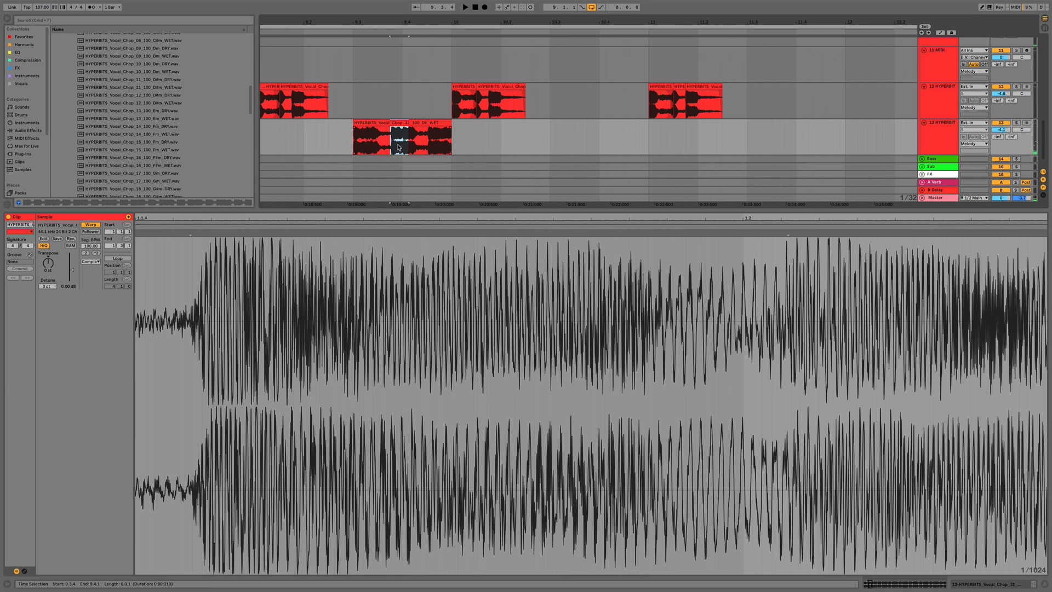
key("Delete")
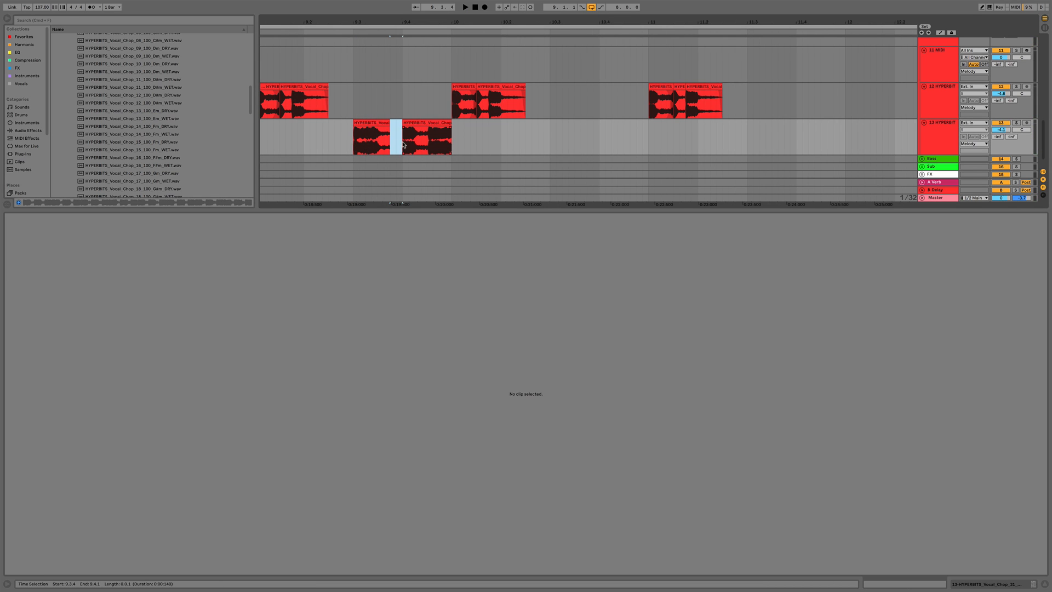
Split the vocal chop clip and shift its pieces so they sit back-to-back, closing the gap
left_click(363, 136)
key("space")
key("space")
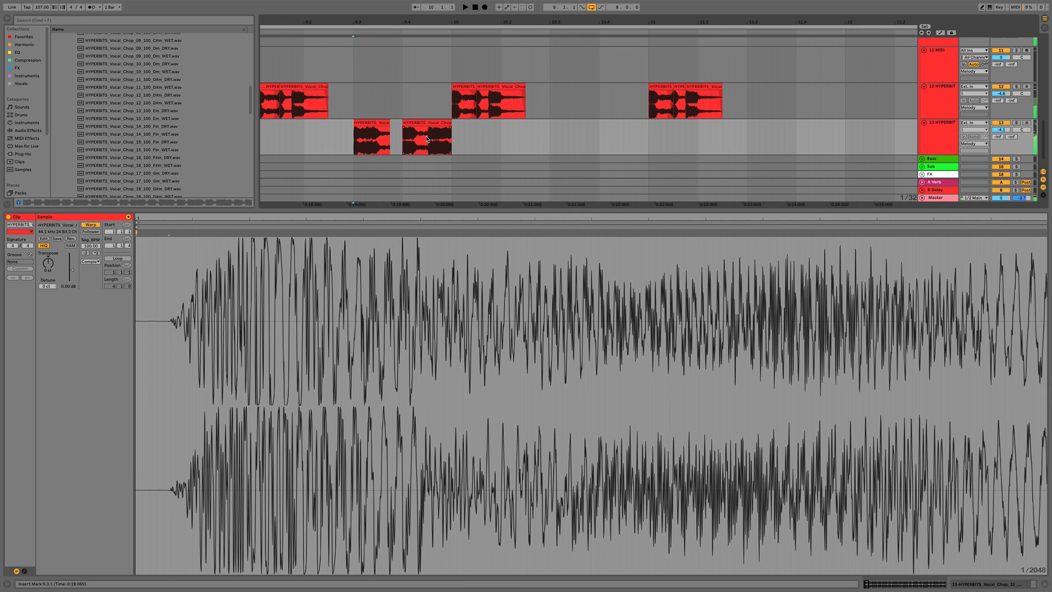
left_click(427, 139)
key("super+e")
left_click_drag(412, 124, 400, 125)
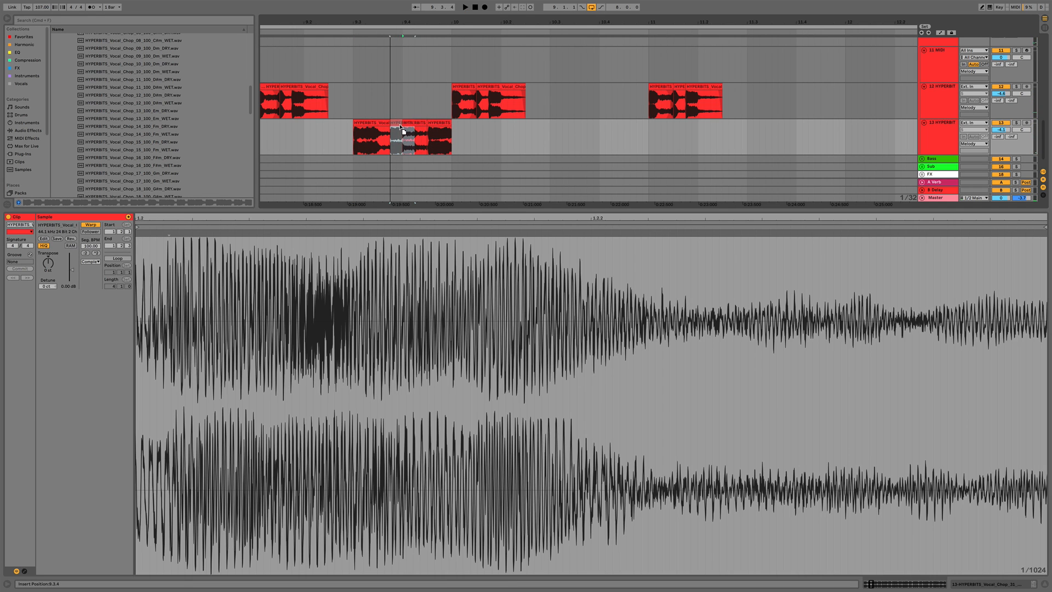
left_click(353, 146)
left_click(353, 145)
key("space")
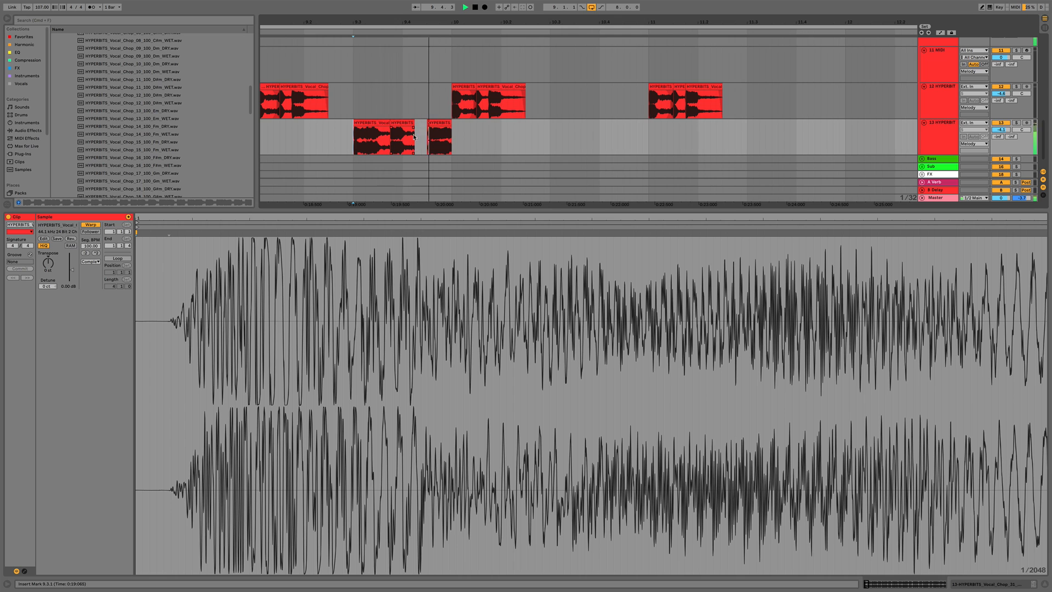
key("space")
key("space")
left_click_drag(414, 128, 428, 123)
key("space")
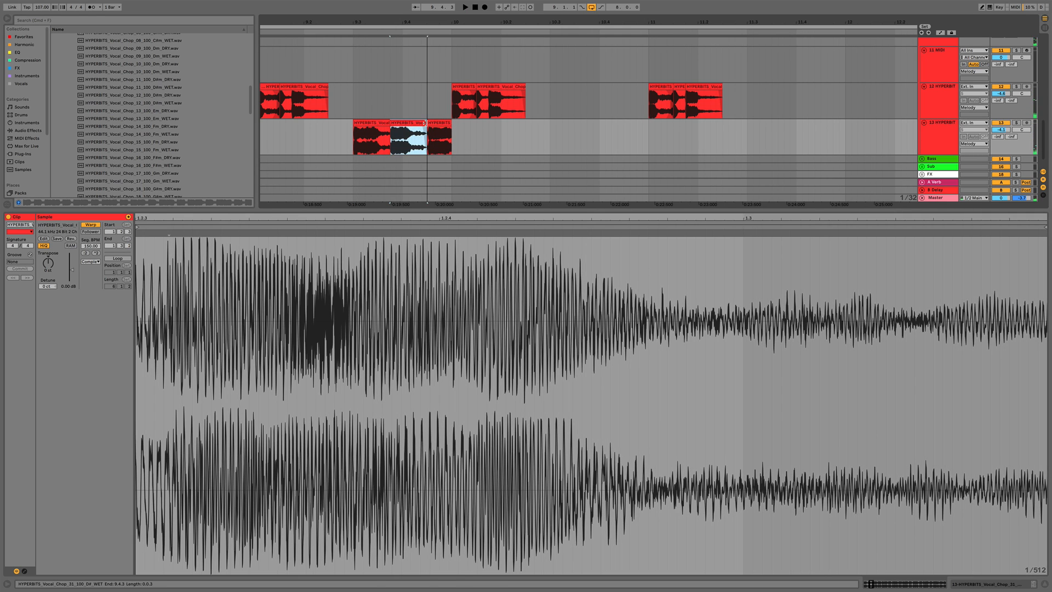
left_click(373, 122)
key("space")
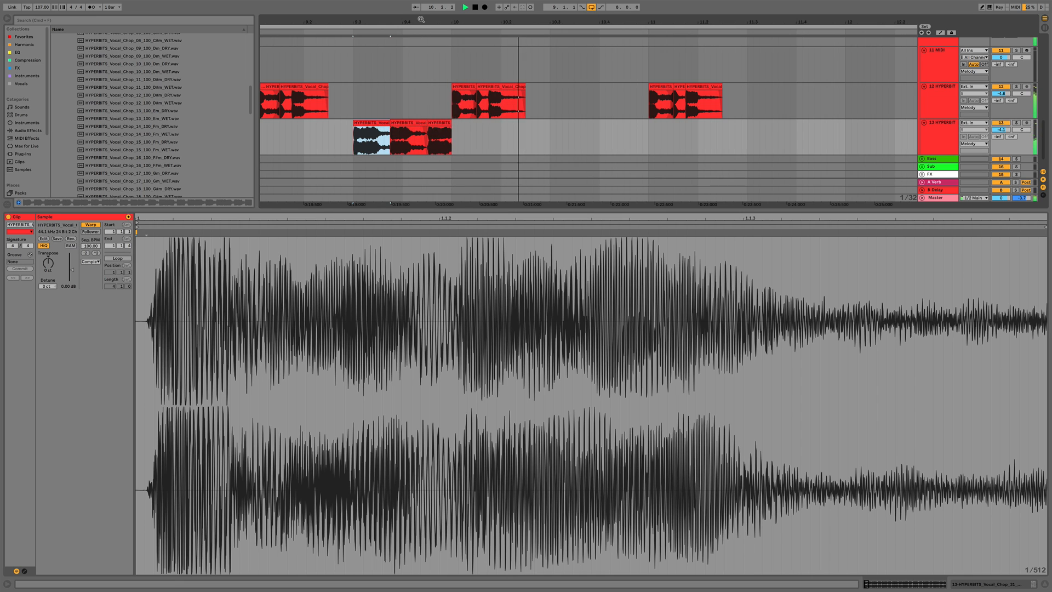
Duplicate the edited vocal chop clip once along the new track
scroll(420, 129, "down", 5)
key("space")
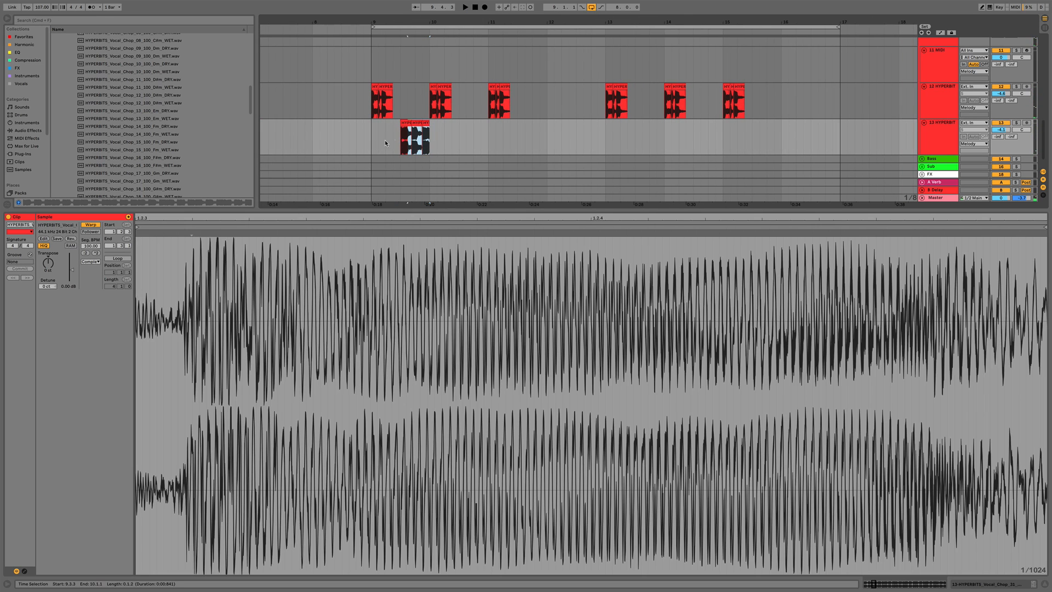
left_click(373, 144, "shift")
key("super+d")
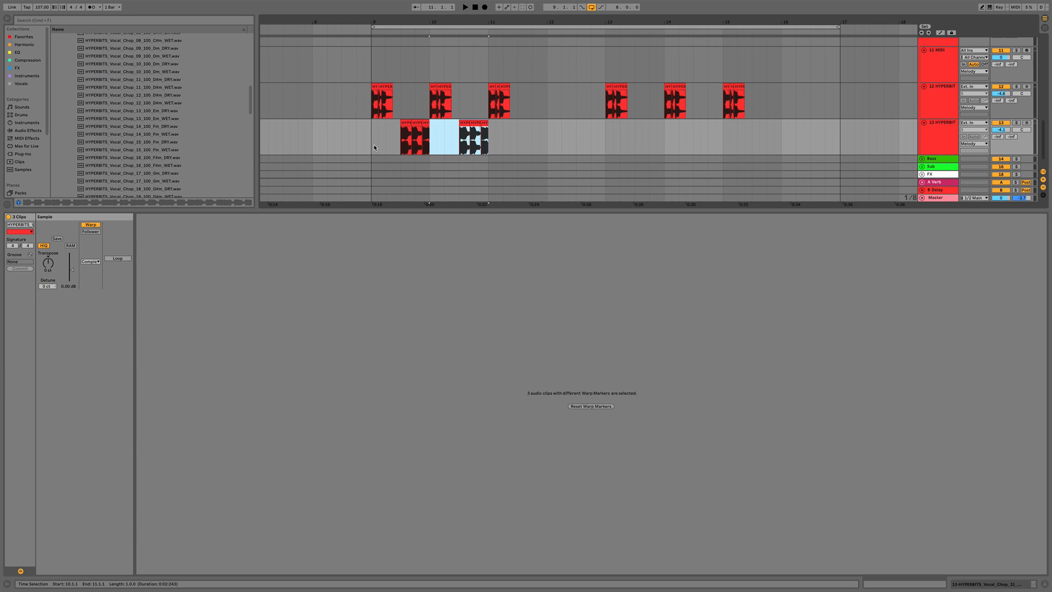
Transpose the duplicated vocal chop clip down in semitone steps, auditioning each change
left_click(484, 124)
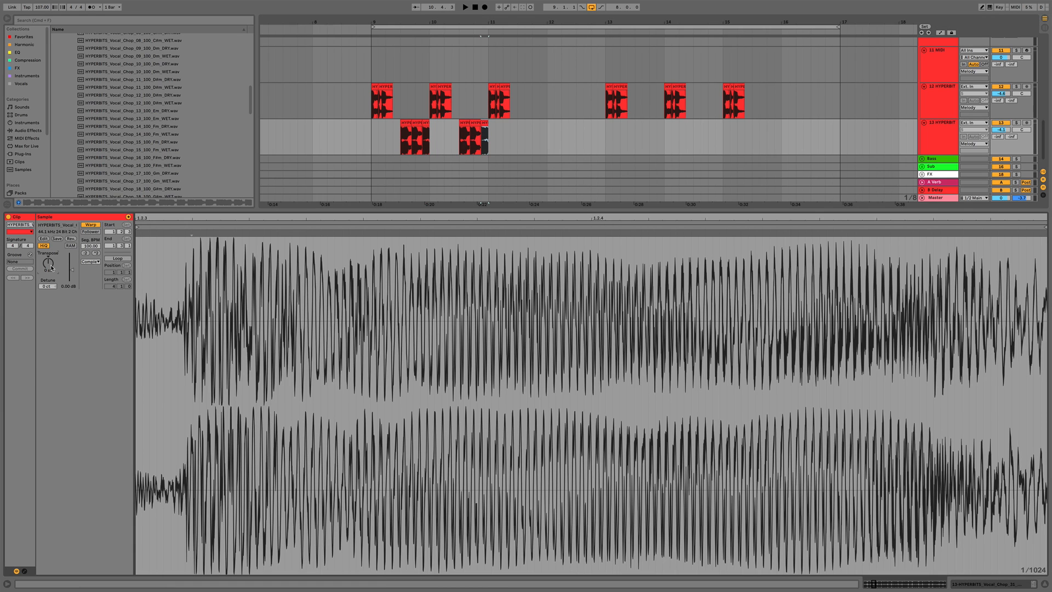
key("space")
key("space")
key("Down")
key("space")
key("space")
key("Down")
key("space")
key("space")
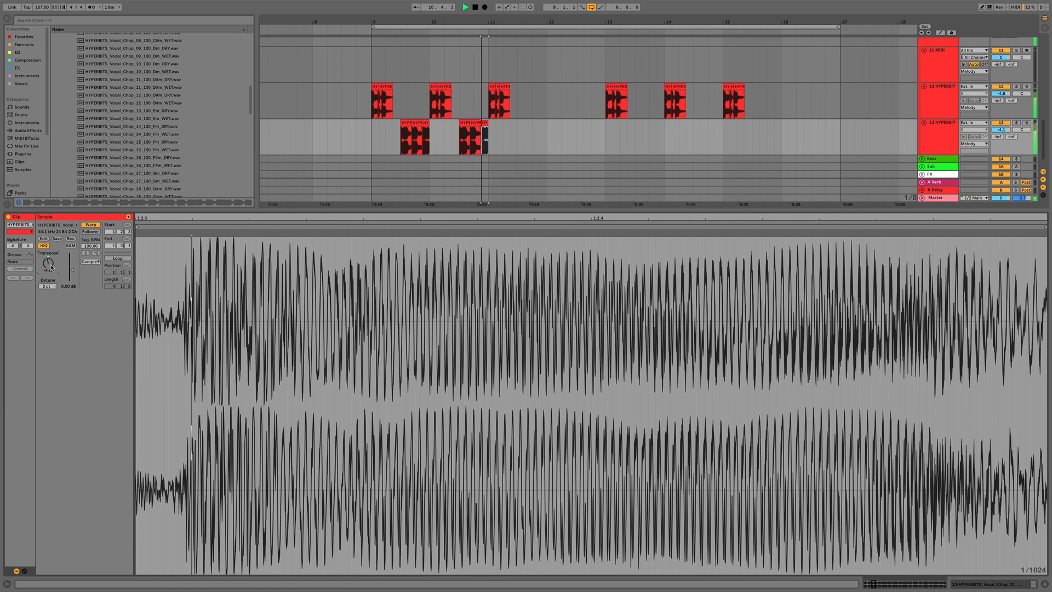
key("Down")
key("space")
key("space")
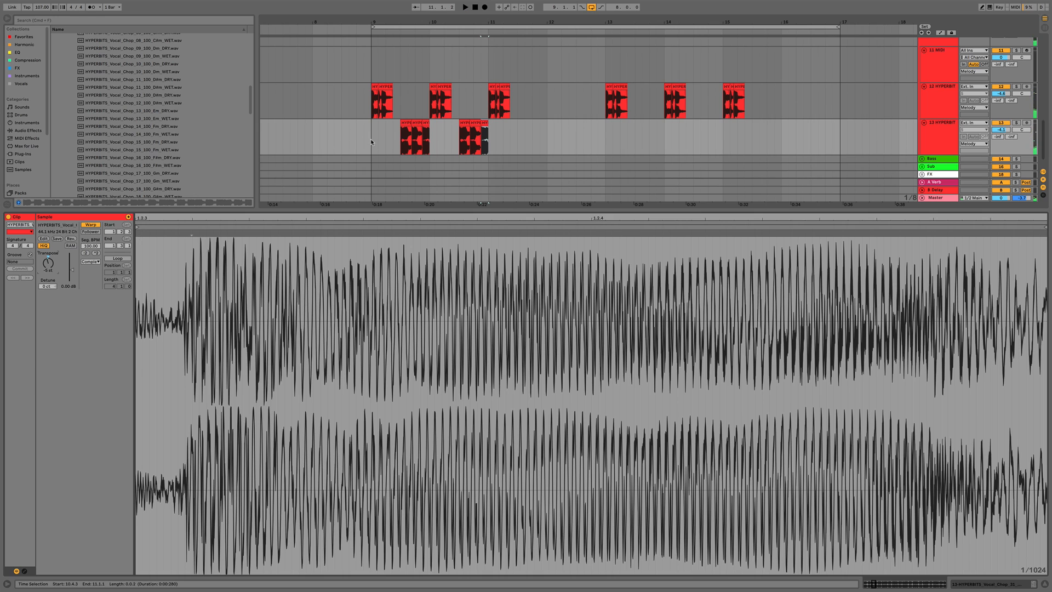
Copy the first vocal chop clip and paste it right after the transposed duplicate
left_click(370, 139)
key("space")
left_click_drag(370, 139, 430, 143)
key("super+c")
left_click(487, 144)
key("super+v")
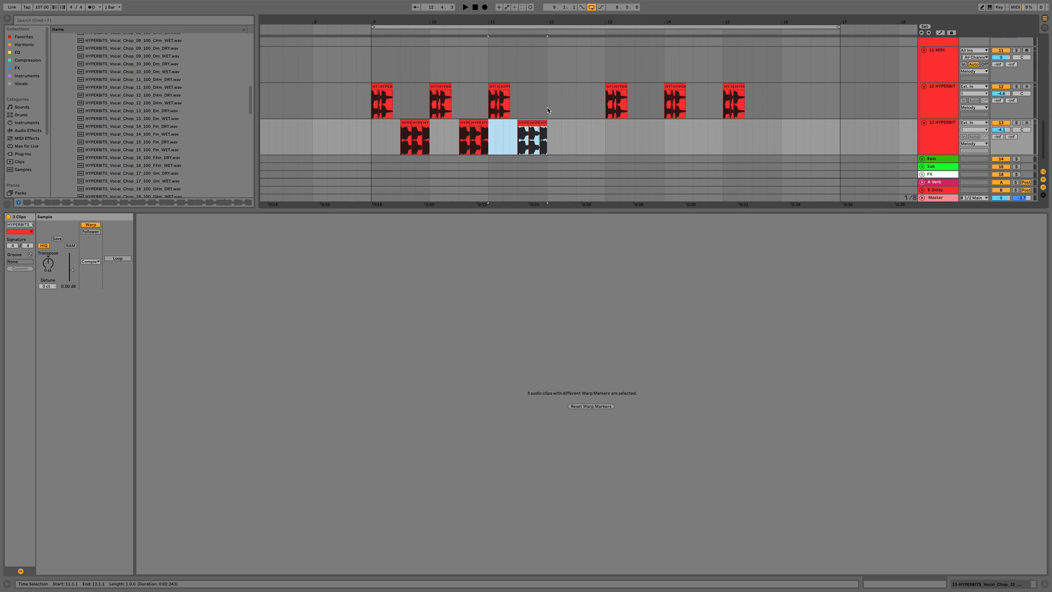
Select a short slice of the first chop on the upper vocal track and paste it three times into the empty gap near bar 12
left_click(383, 111)
key("plus")
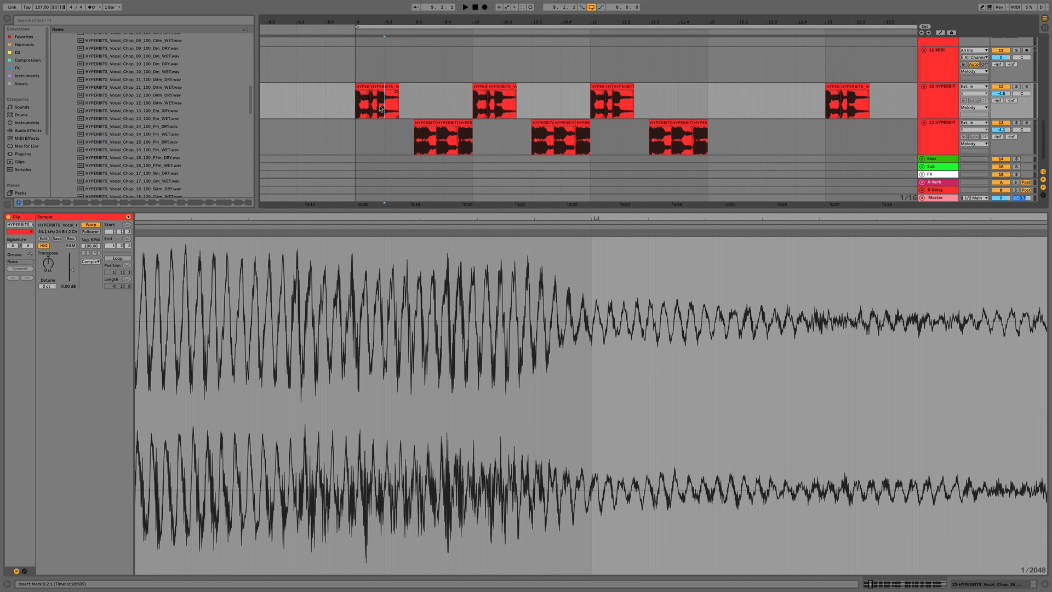
left_click(377, 114)
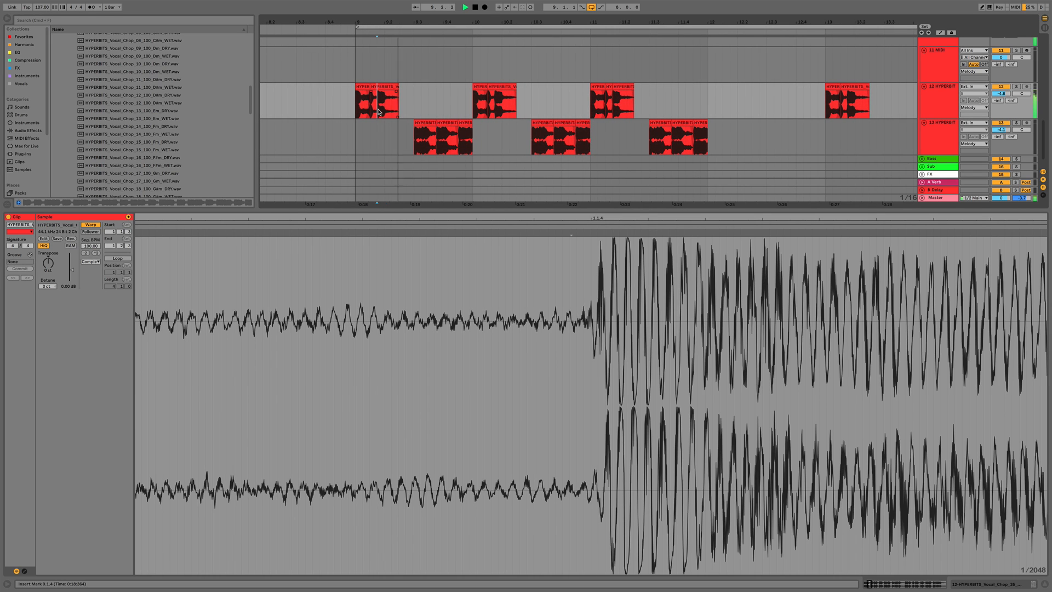
left_click_drag(379, 112, 405, 109)
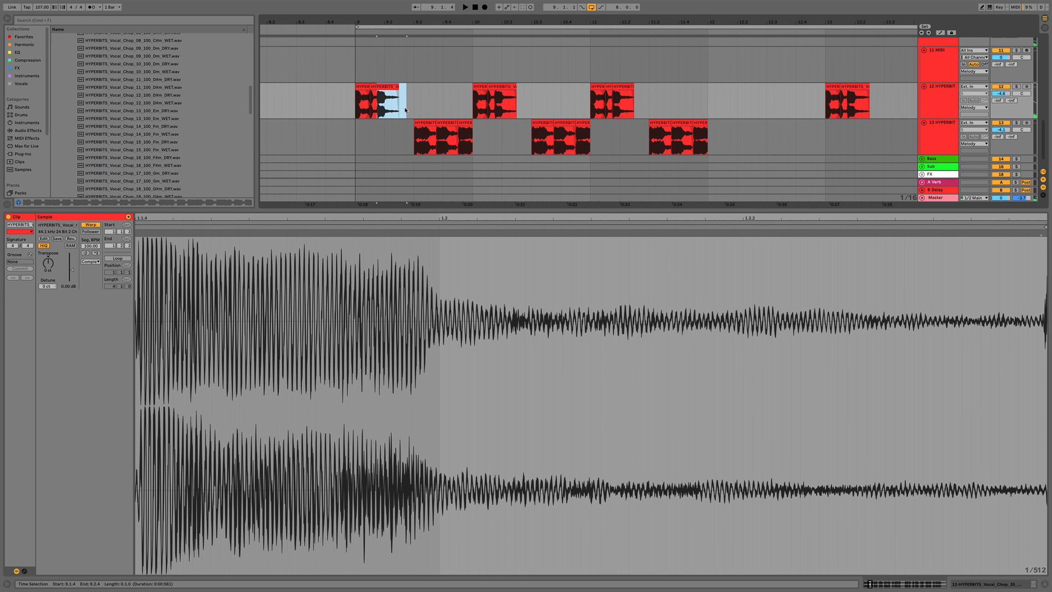
left_click(722, 105)
key("space")
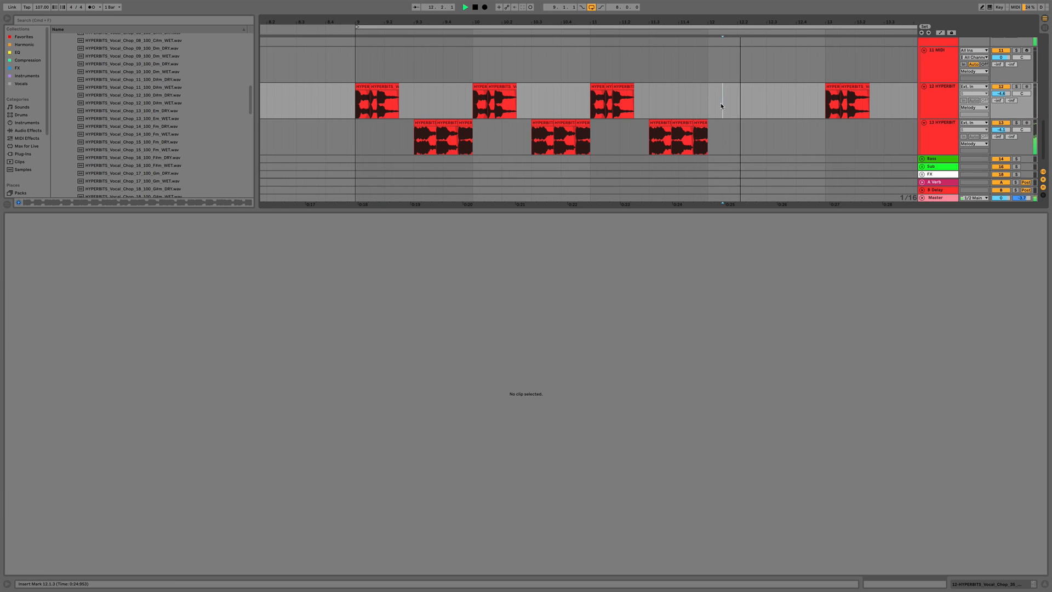
left_click(709, 102)
key("space")
left_click(722, 103)
key("super+v")
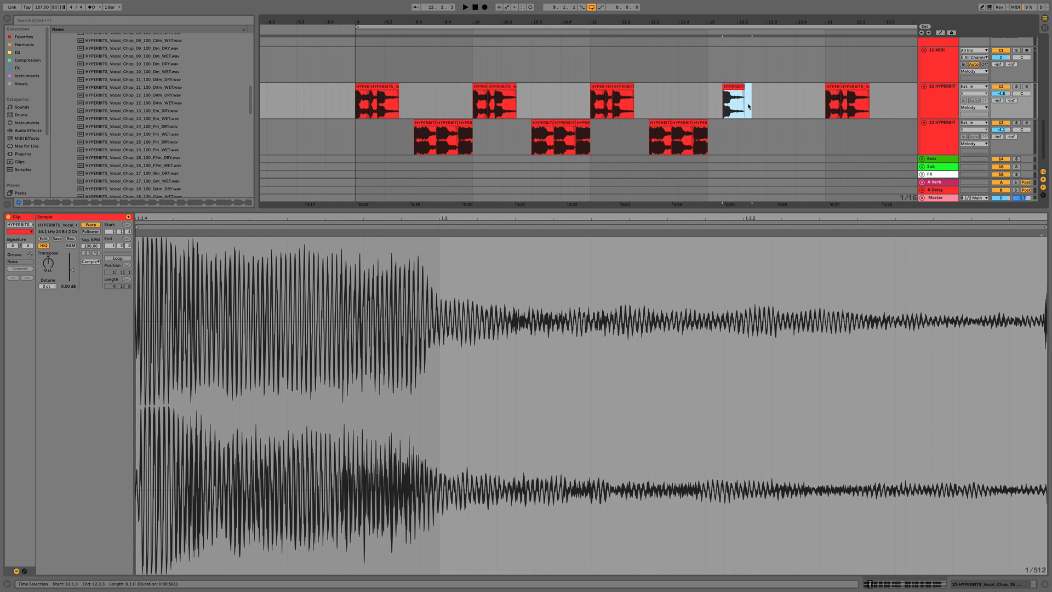
key("super+v")
left_click(788, 104)
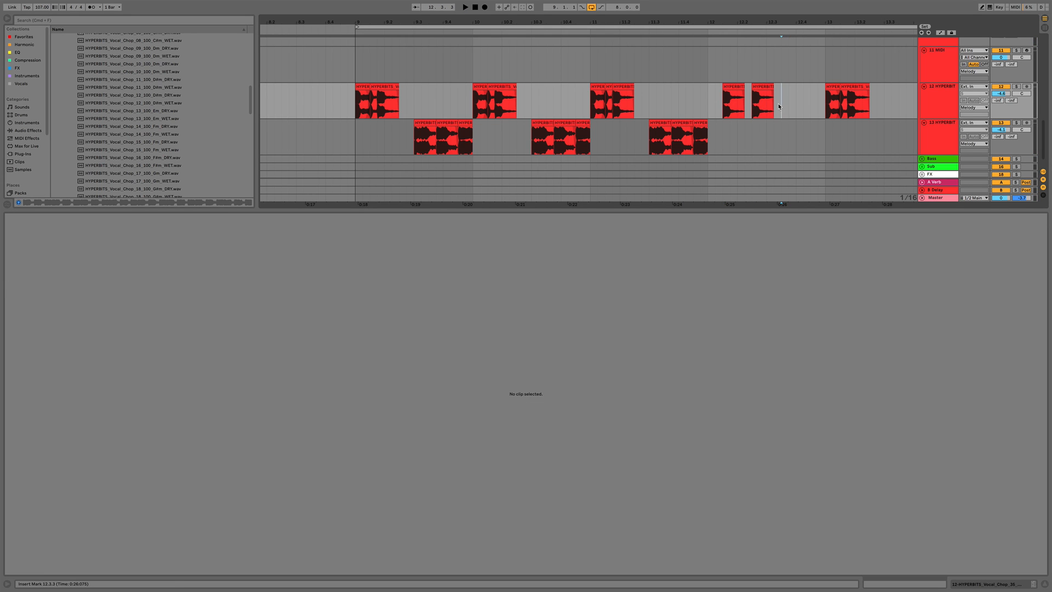
key("super+v")
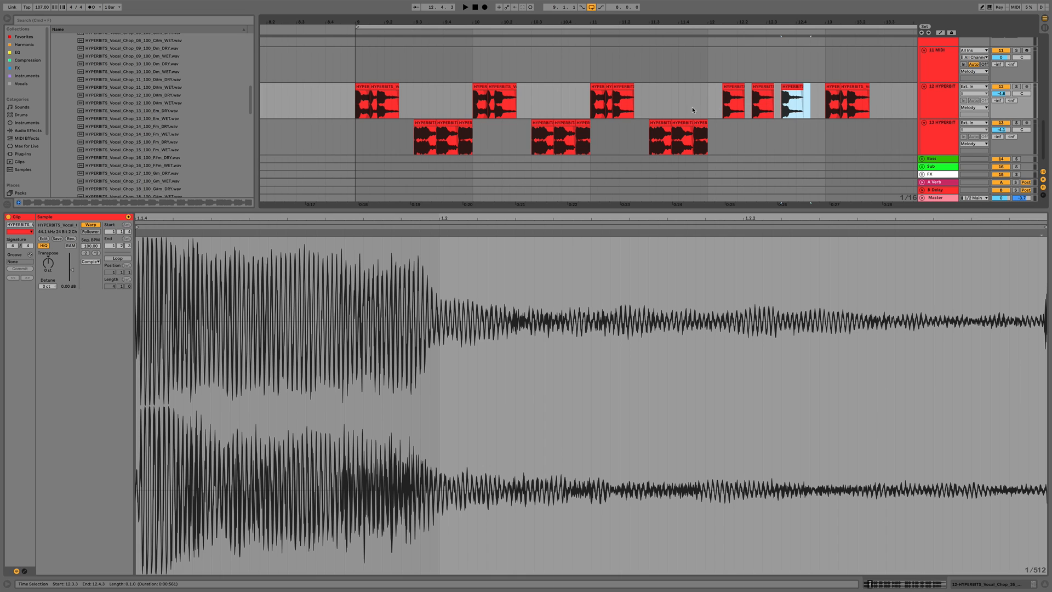
Audition the chop edits and insert a new audio track below the lower vocal chop track
left_click(652, 107)
left_click(593, 107)
key("space")
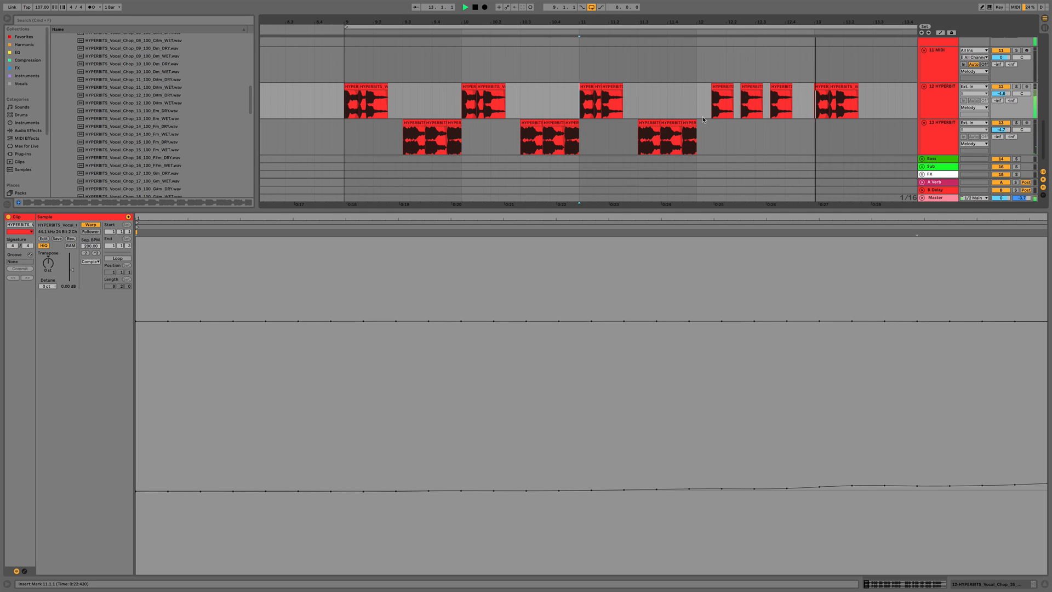
key("space")
scroll(704, 120, "down", 2)
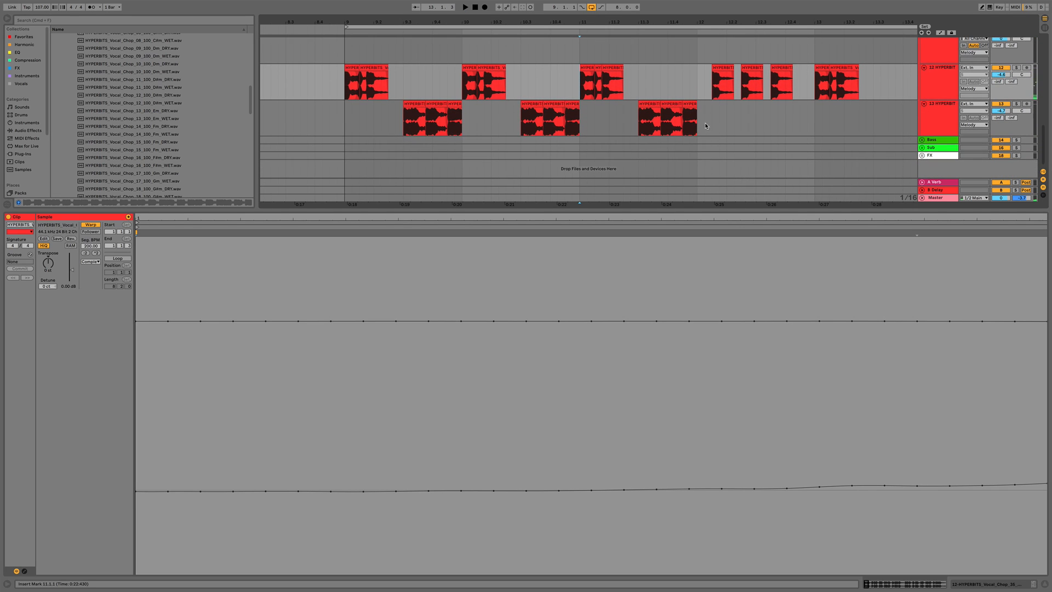
left_click(947, 124)
key("super+t")
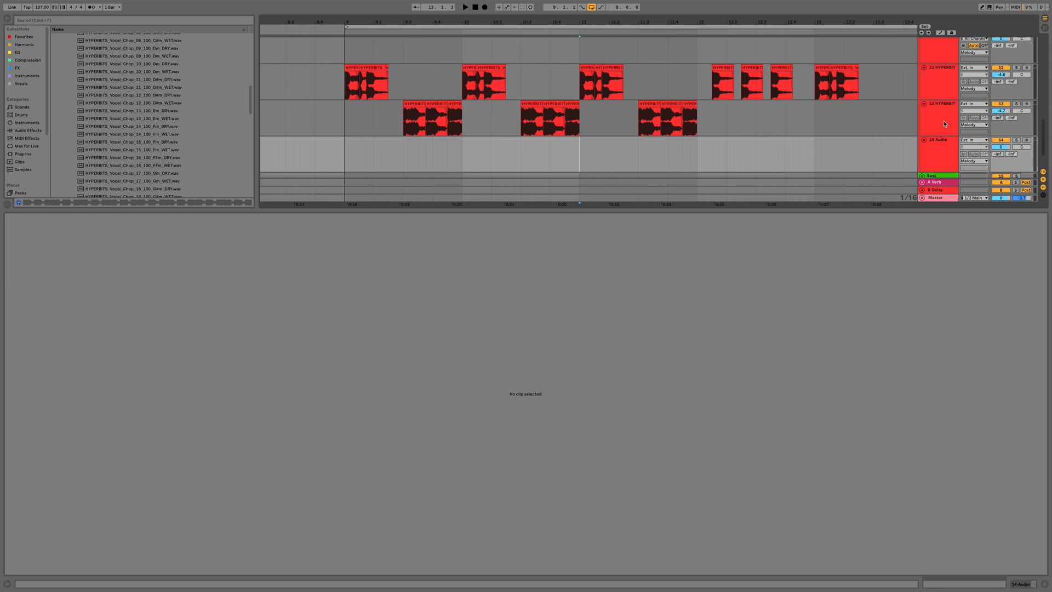
Hide the clip detail view and collapse the Vocal_Chops and 10. Bonus - Vocal Toolkit folders in the browser
left_click(943, 150)
key("super+alt+l")
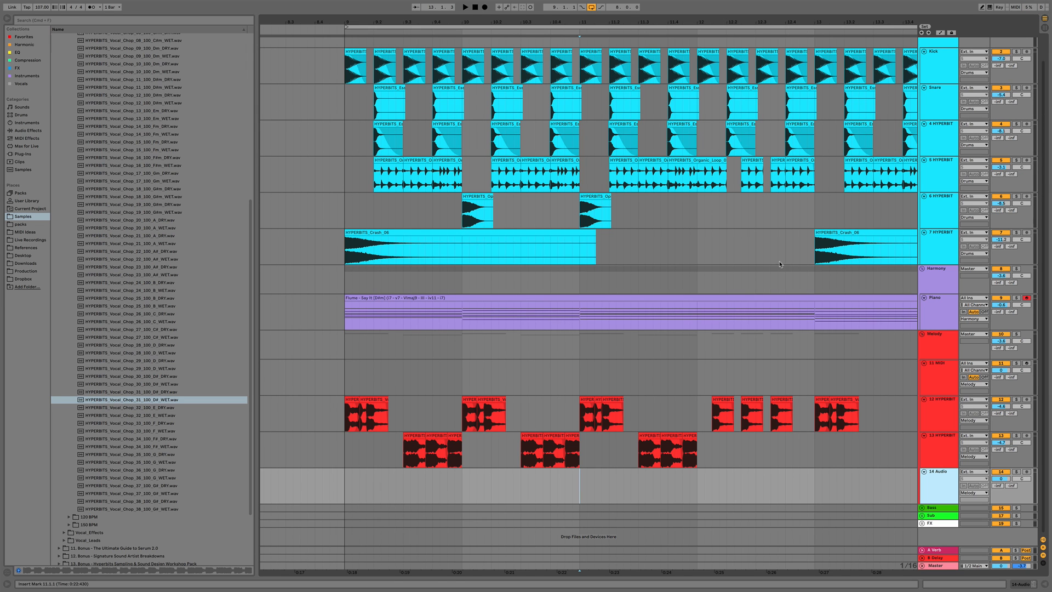
left_click(698, 484)
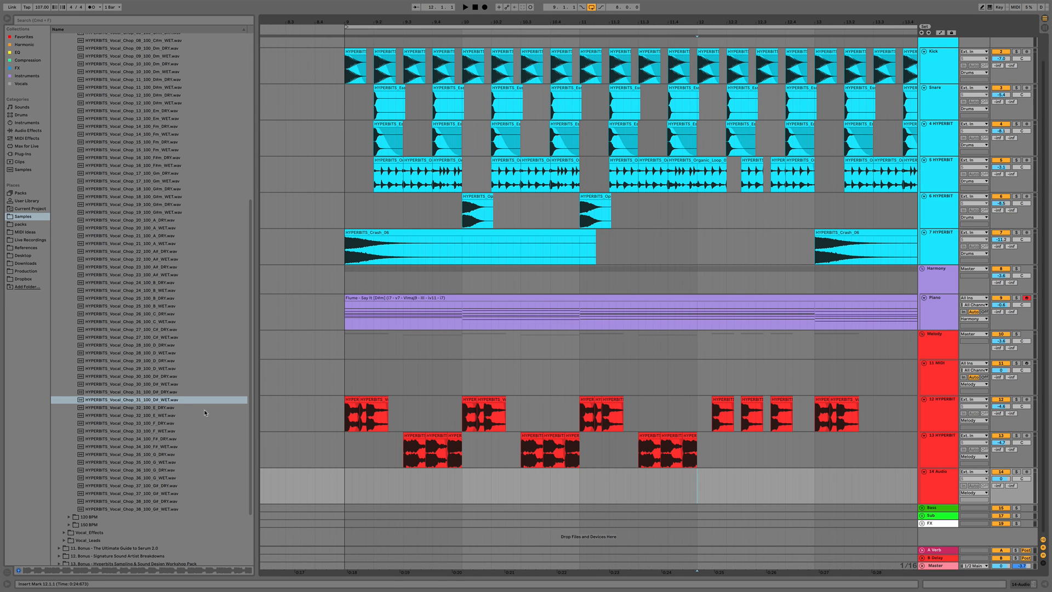
scroll(131, 371, "up", 10)
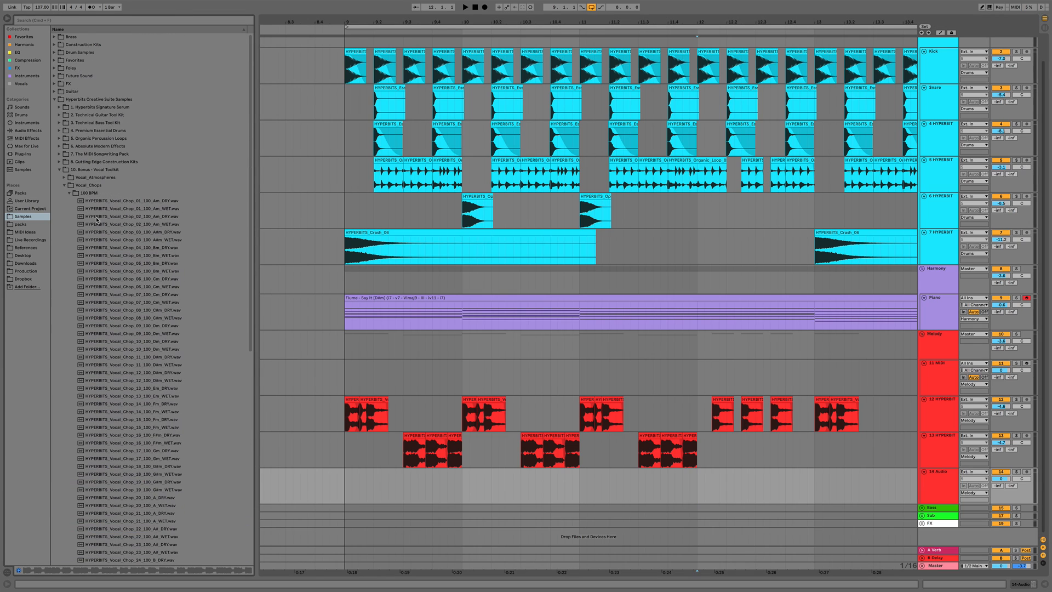
left_click(65, 186)
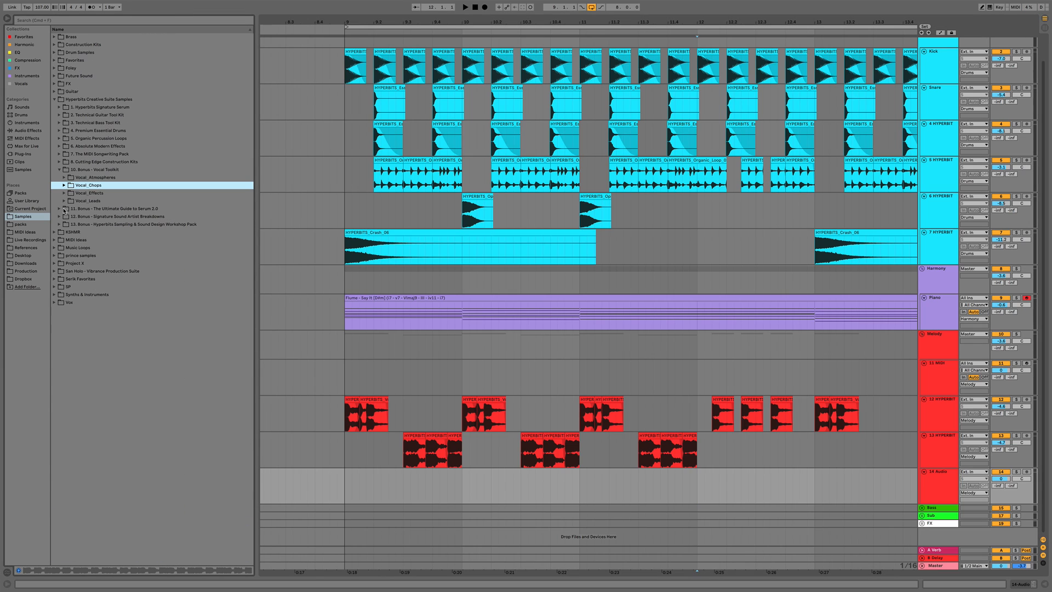
left_click(59, 170)
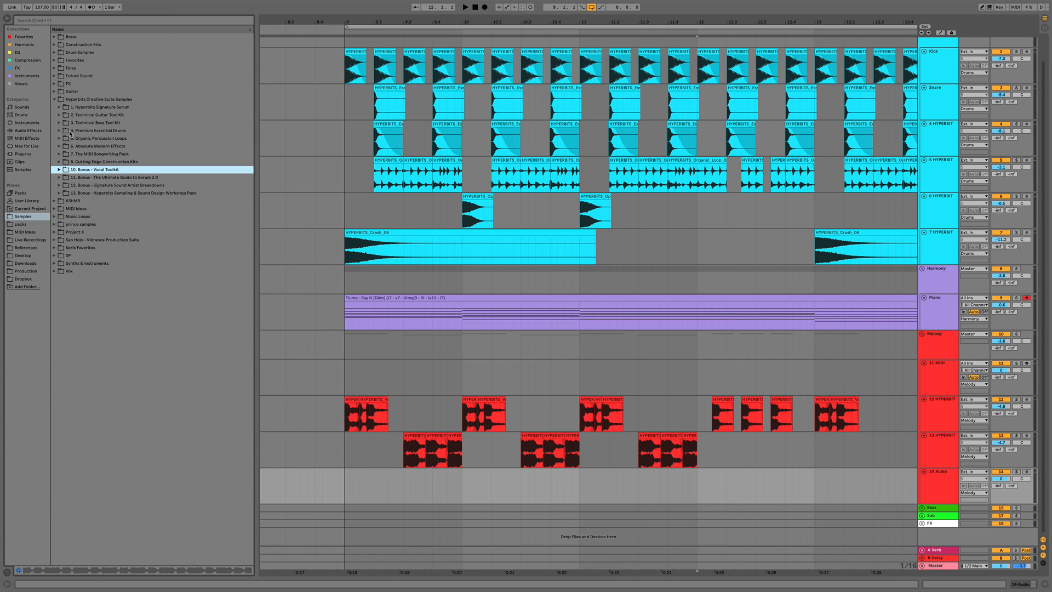
Browse the Technical Guitar Tool Kit's 90 BPM melodic loops and preview several of them
left_click(59, 115)
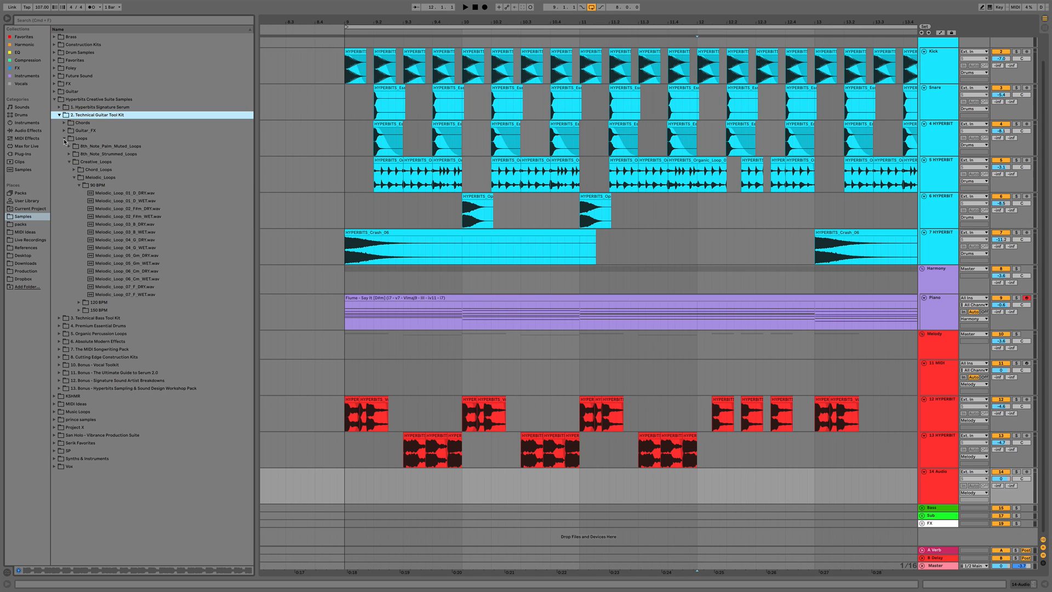
left_click(80, 186)
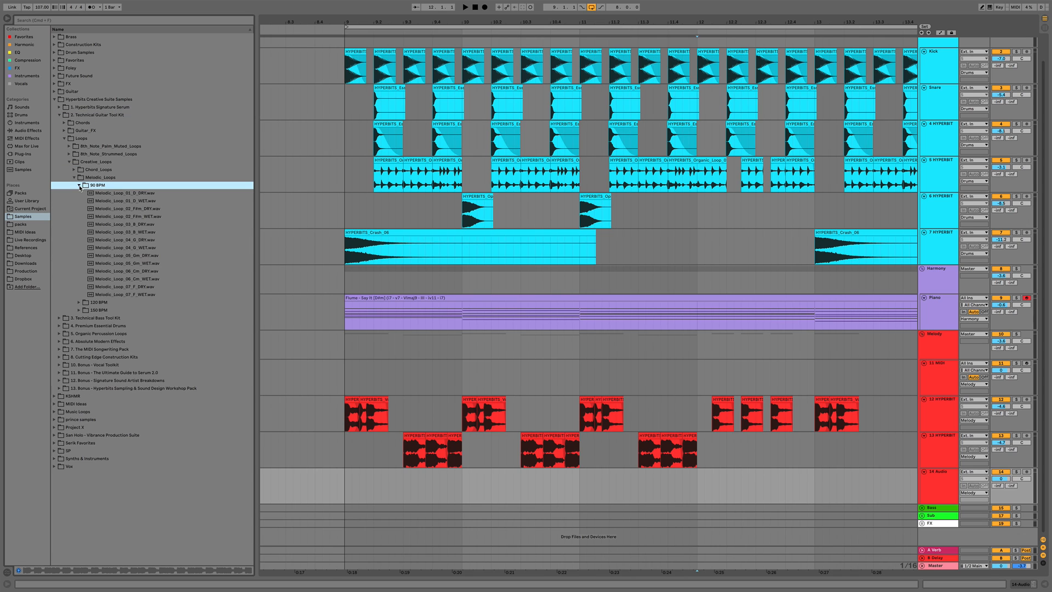
left_click(124, 195)
left_click(126, 201)
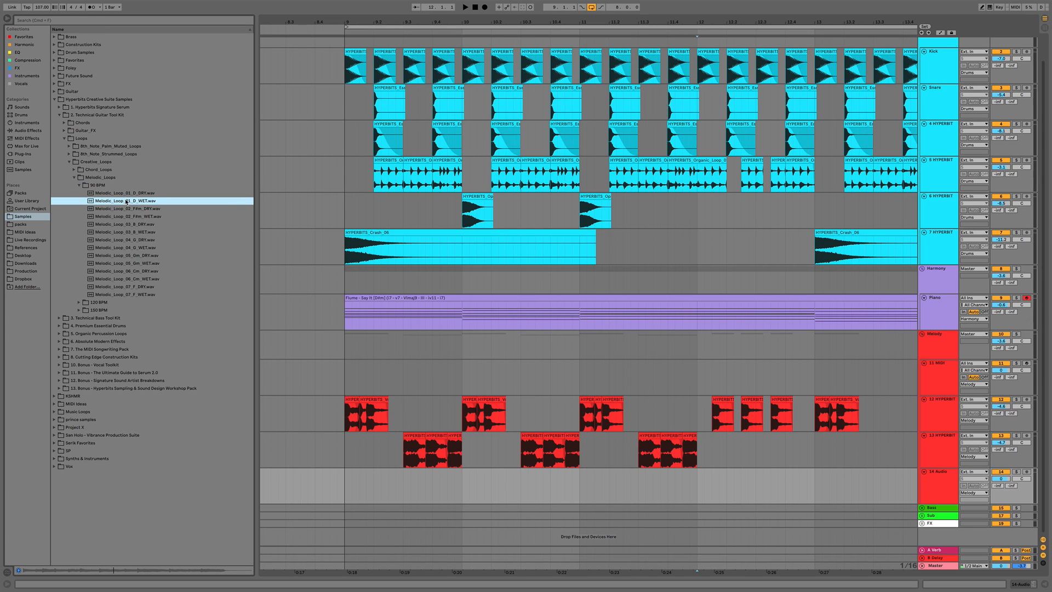
left_click(125, 217)
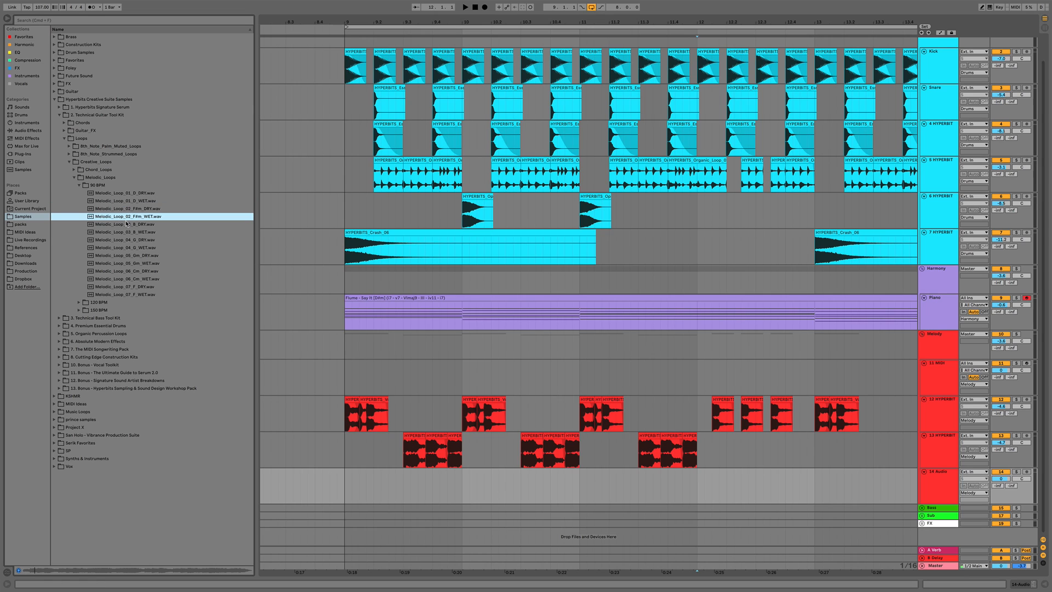
left_click(126, 233)
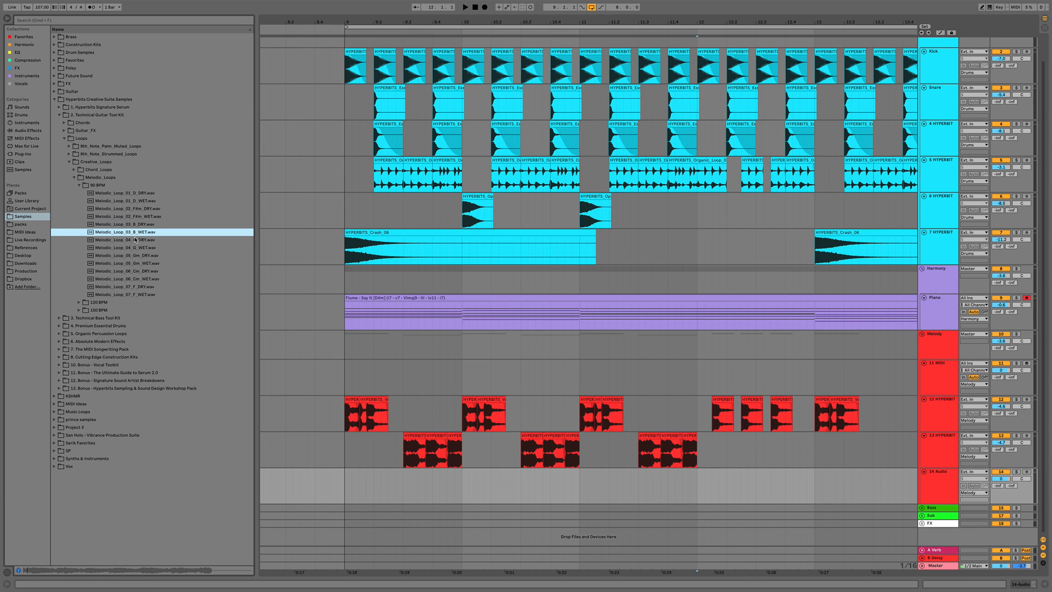
left_click(133, 248)
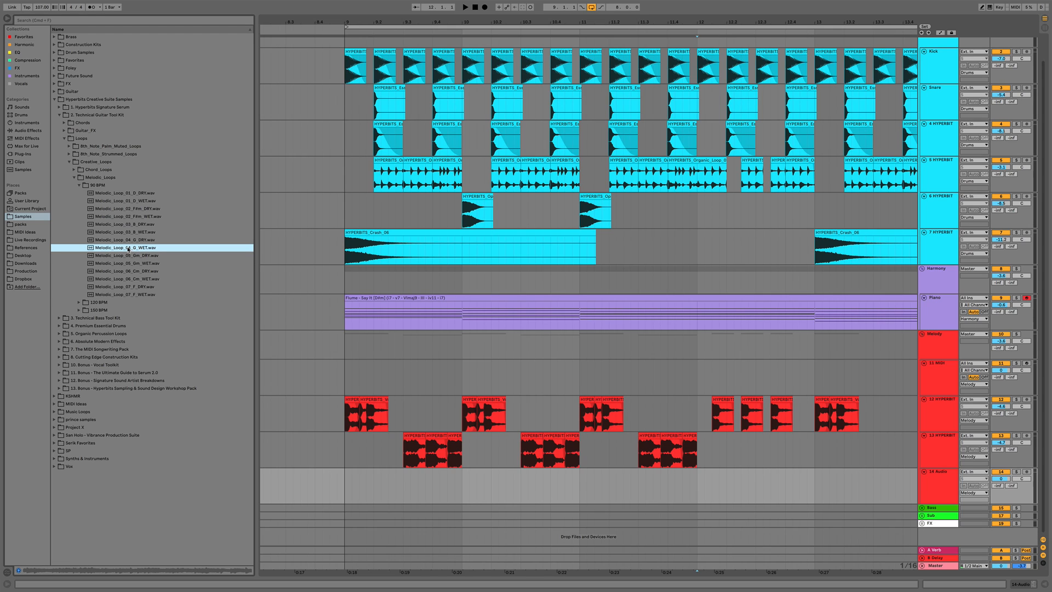
Place Melodic_Loop_04_G_WET on the new audio track at bar 9, enabling Warp with a segment BPM of 90
left_click_drag(128, 248, 346, 483)
double_click(346, 483)
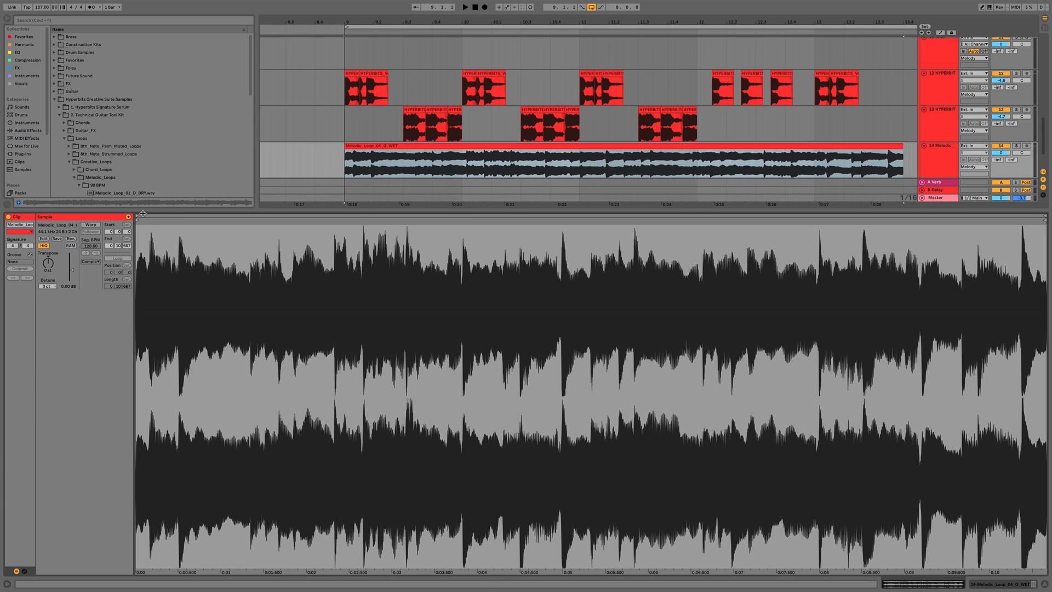
left_click(91, 226)
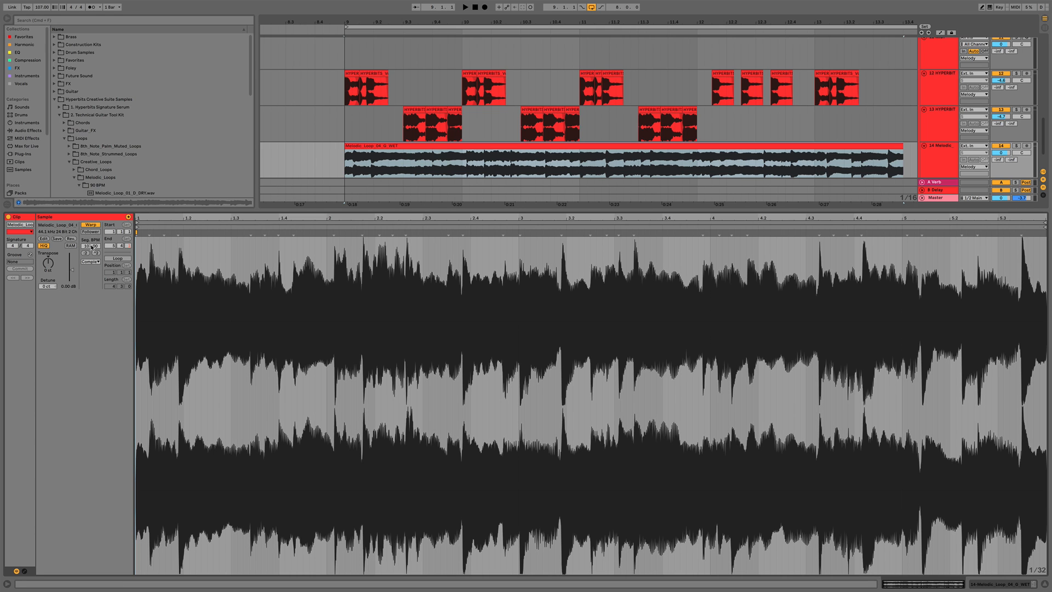
left_click_drag(91, 246, 91, 256)
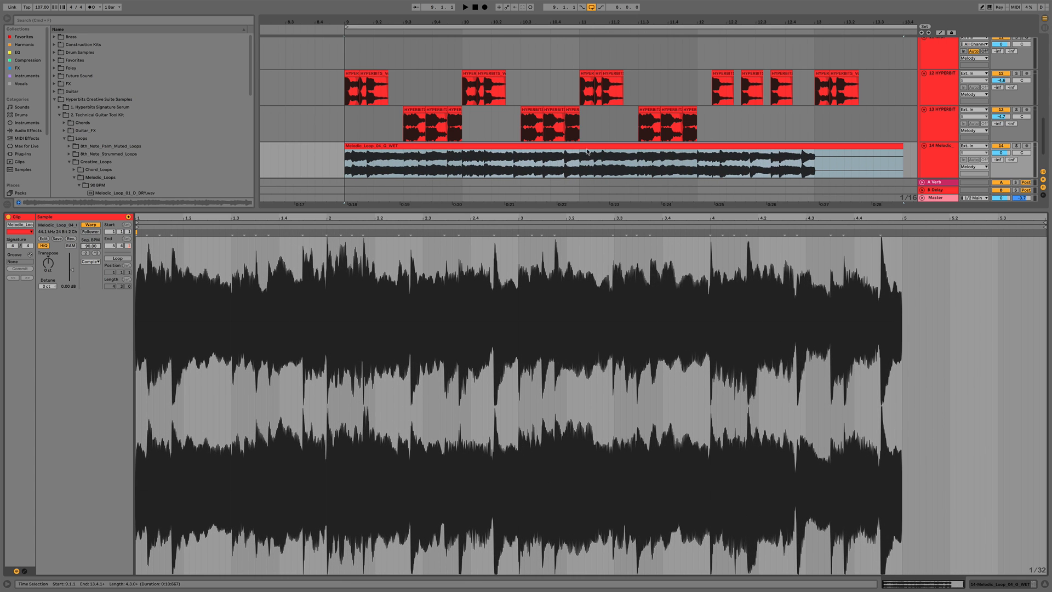
key("alt+super+l")
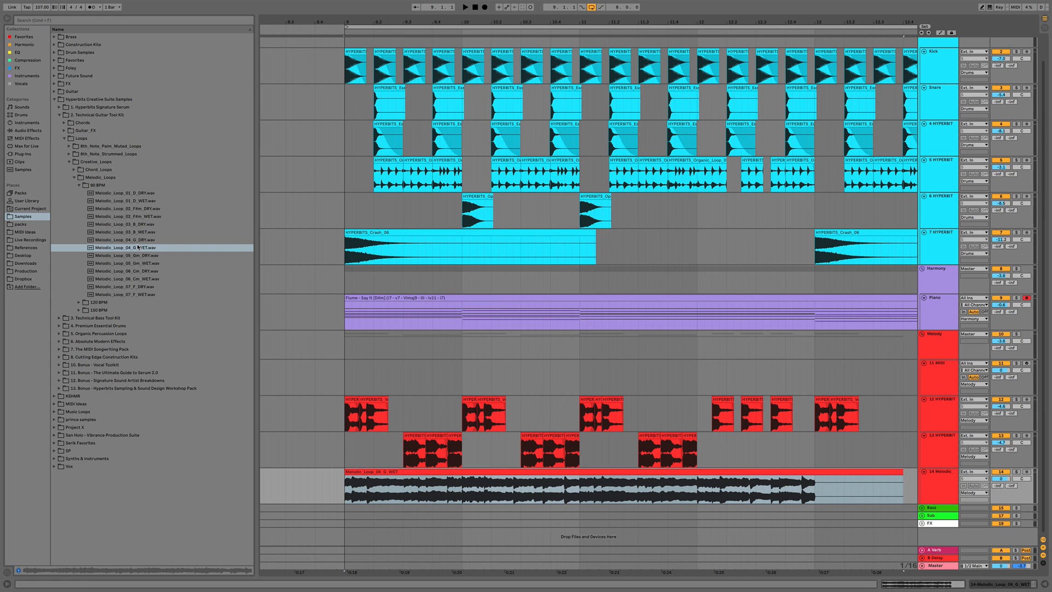
Play back the melodic loop track to audition the new guitar loop
left_click(1016, 471)
key("space")
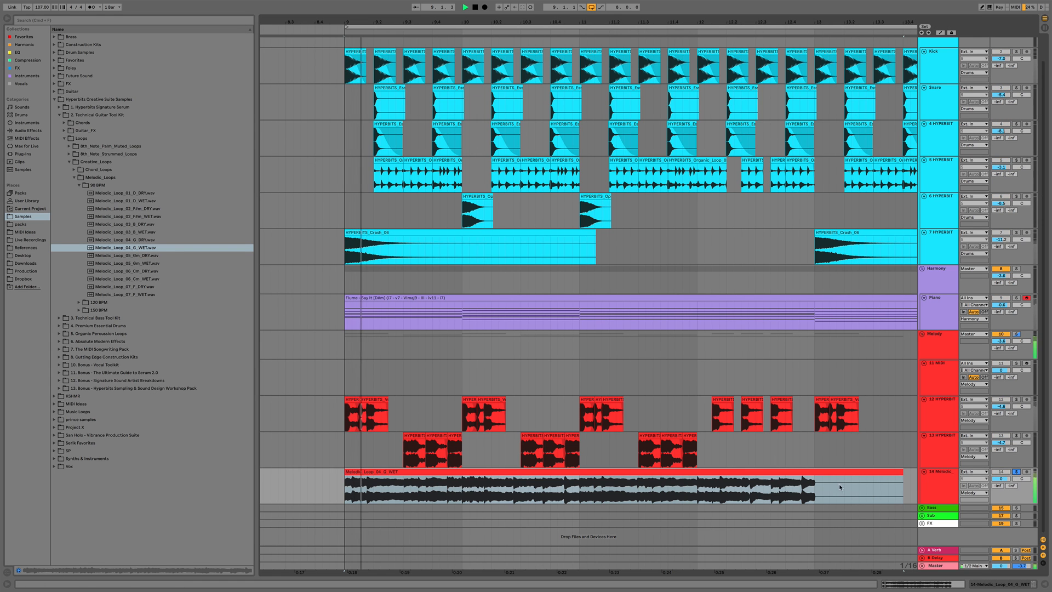
left_click(499, 478)
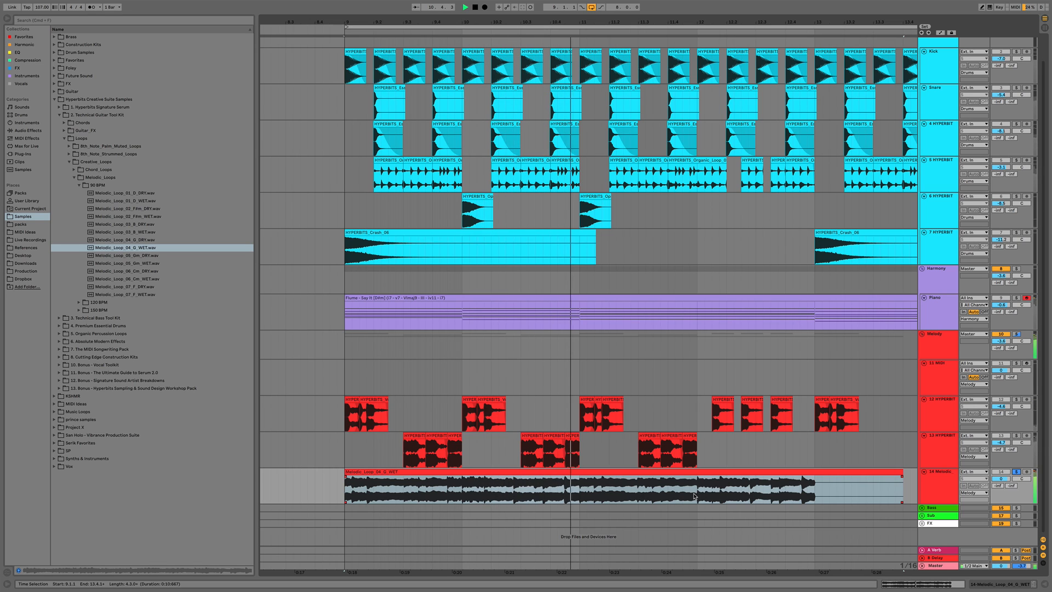
key("space")
Keep only a short slice from the end of the guitar loop, pasting it near bar 12 on the melodic track
left_click(568, 489)
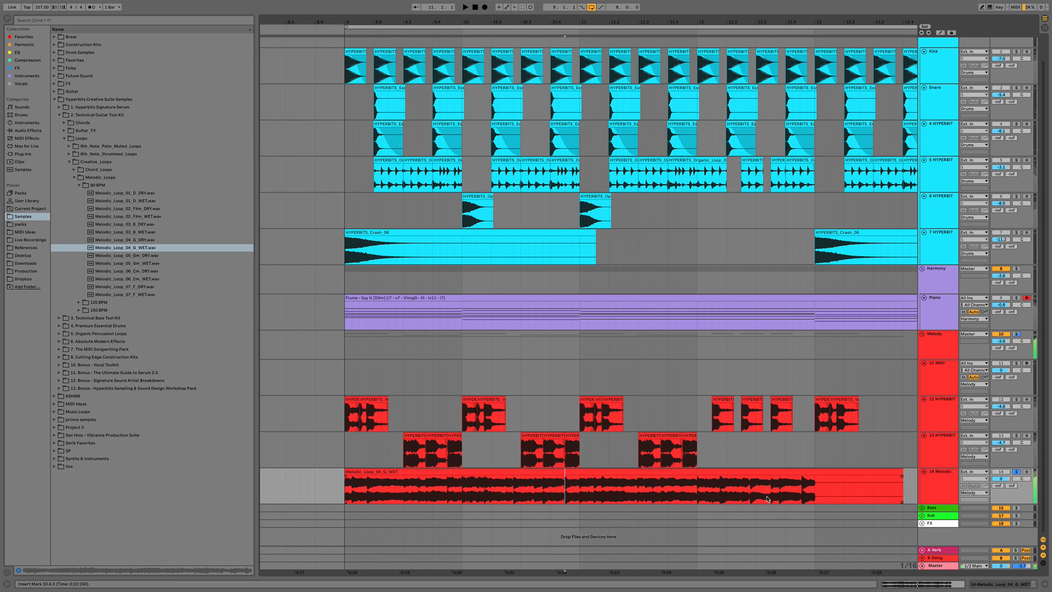
left_click(800, 491)
mouse_move(800, 491)
left_mouse_down()
mouse_move(825, 492)
mouse_move(816, 493)
left_mouse_up()
key("space")
key("space")
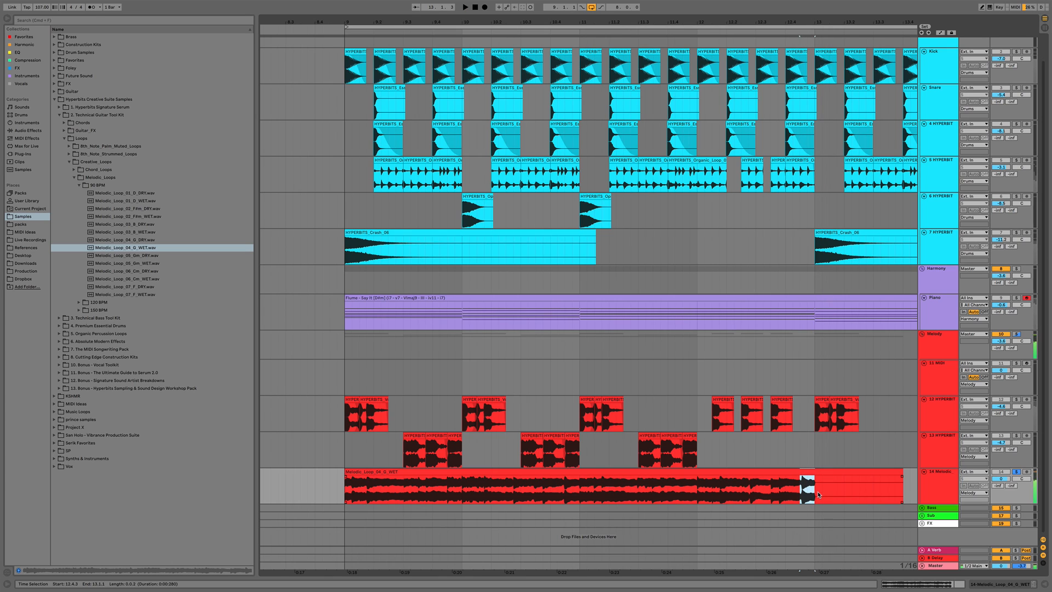
left_click(804, 472)
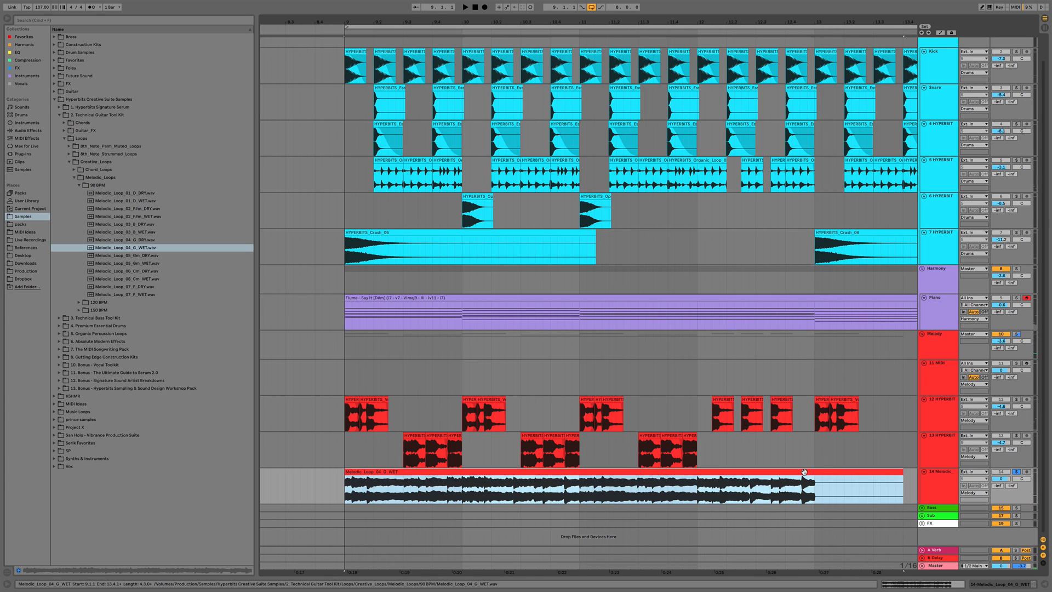
key("Delete")
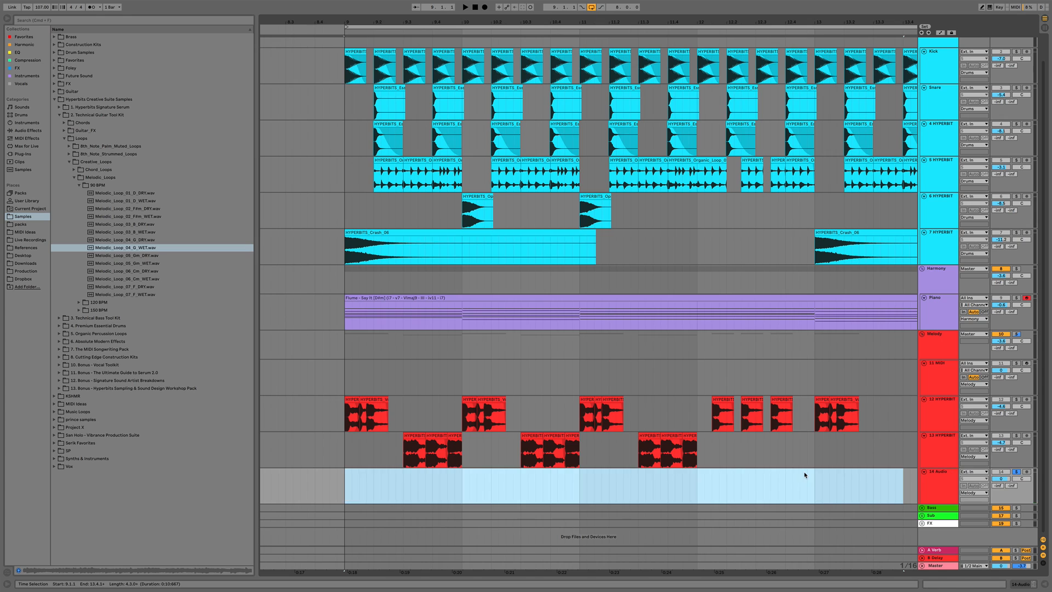
left_click(697, 478)
key("super+v")
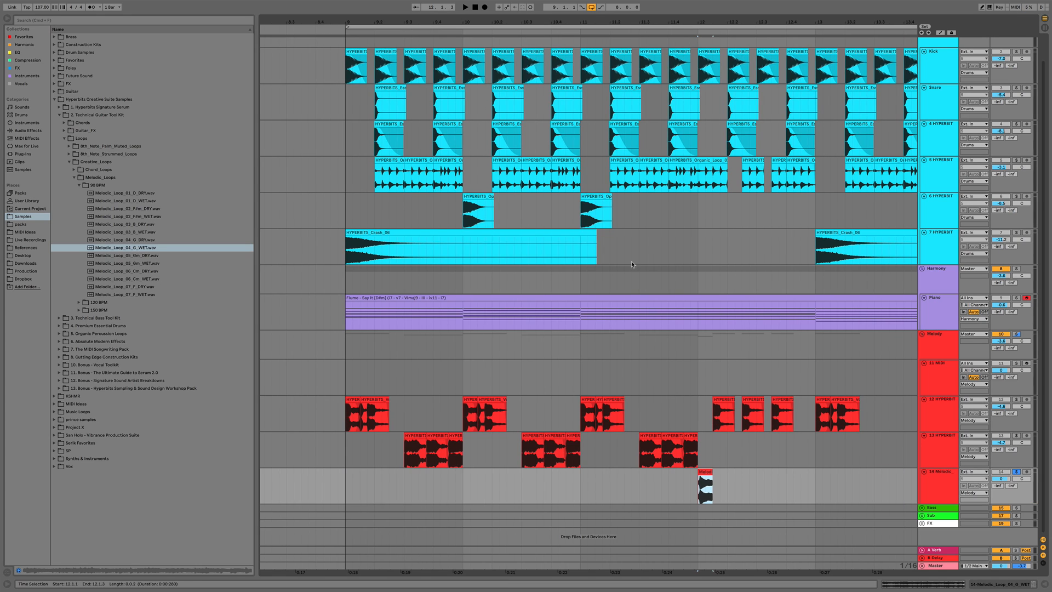
Zoom in and audition the vocal chops and guitar slice around bar 11
key("plus")
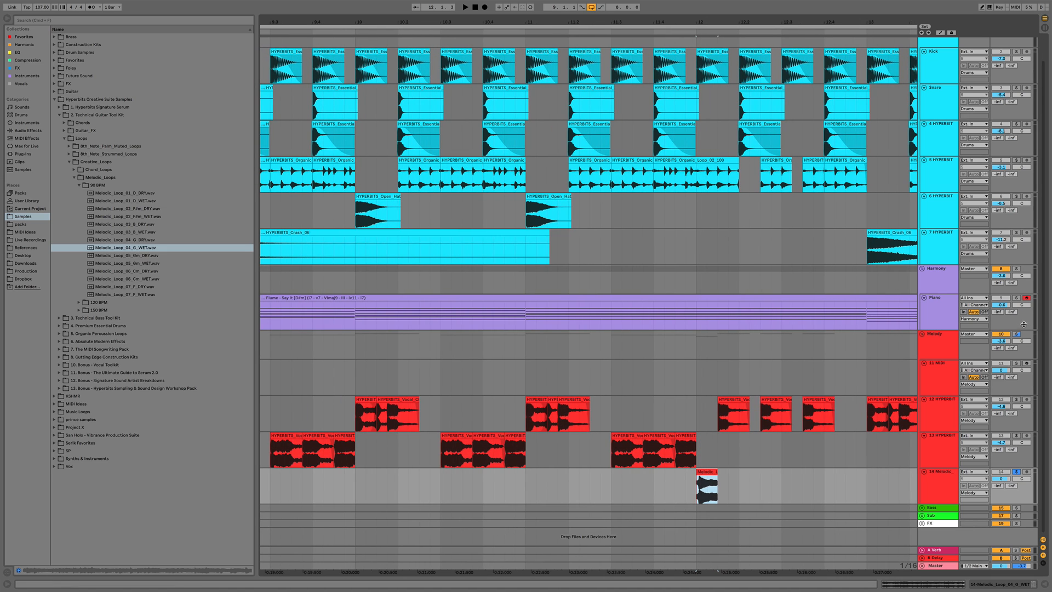
left_click(1017, 335)
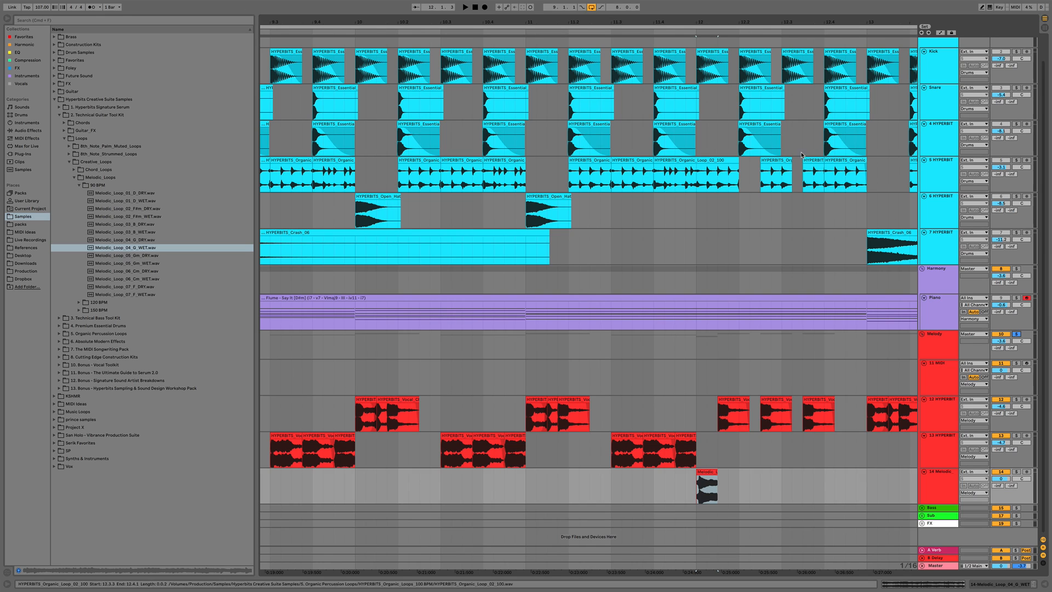
left_click(609, 419)
left_click(528, 421)
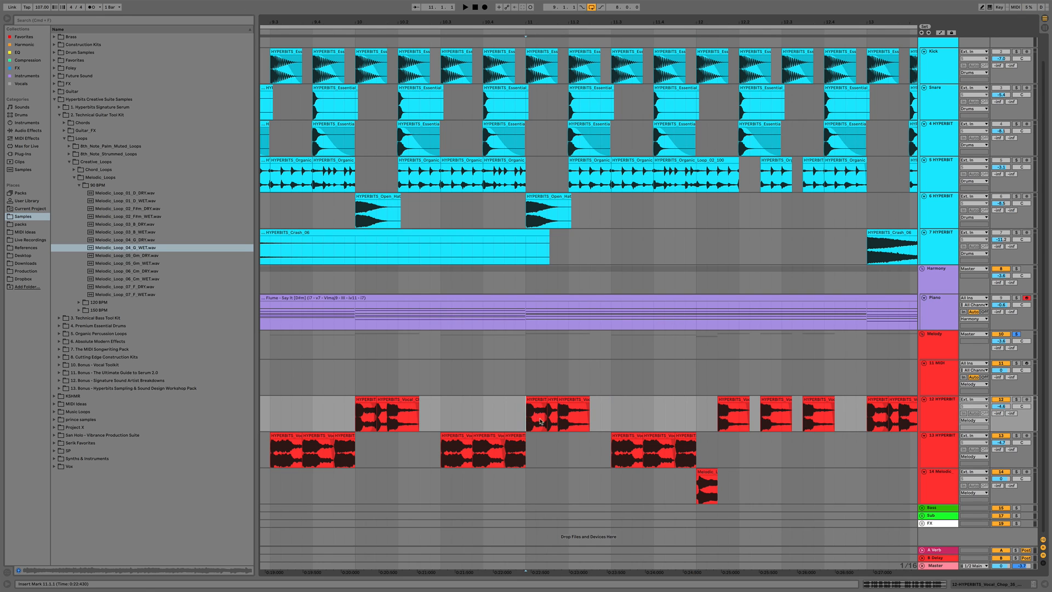
key("space")
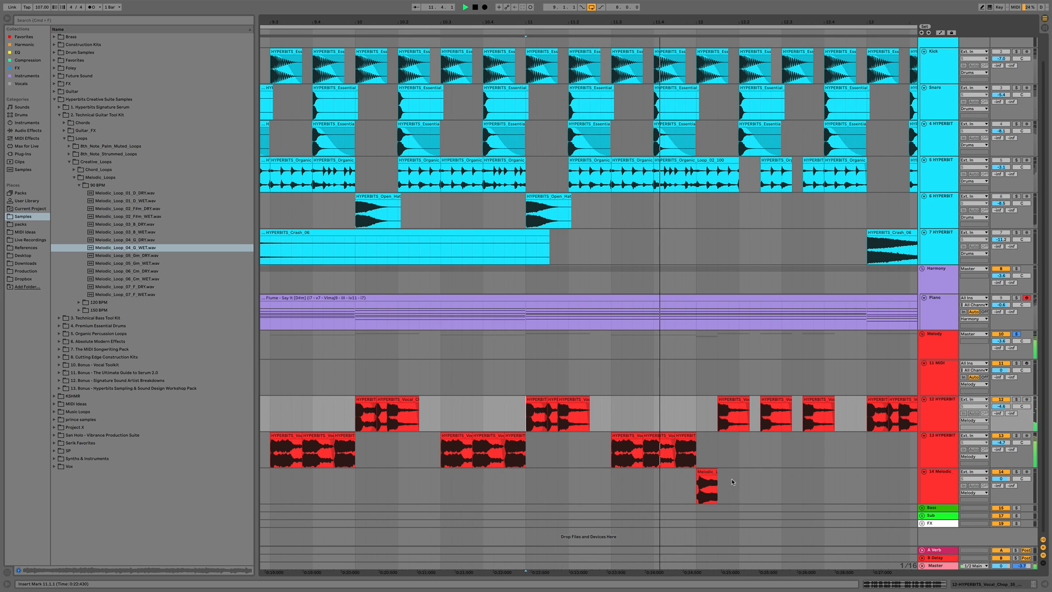
key("space")
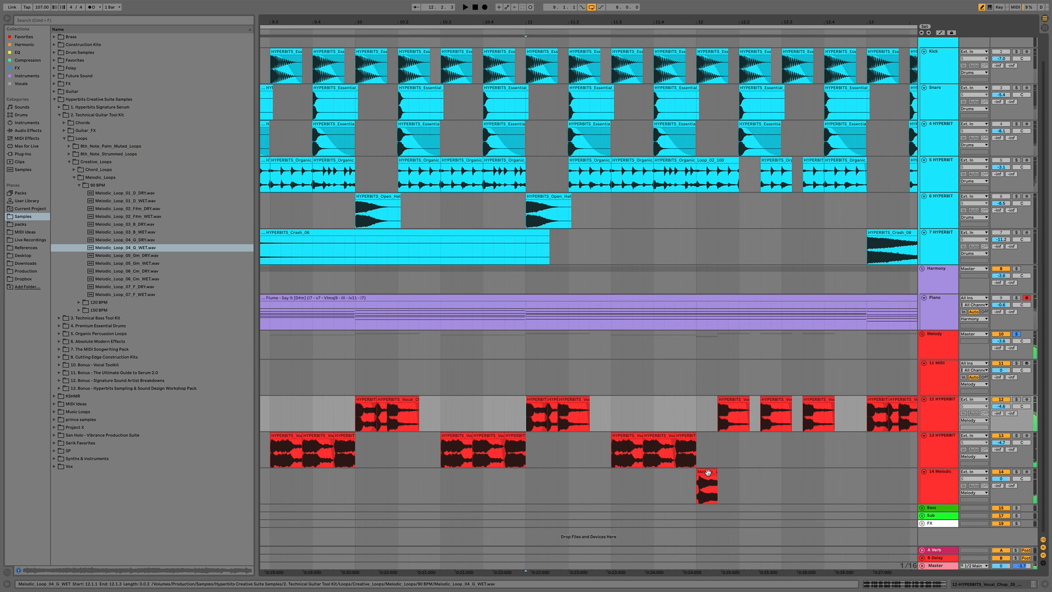
Extend the guitar slice clip so it repeats four times up to about bar 14, then audition it
left_click_drag(707, 473, 855, 470)
left_click(673, 487)
key("space")
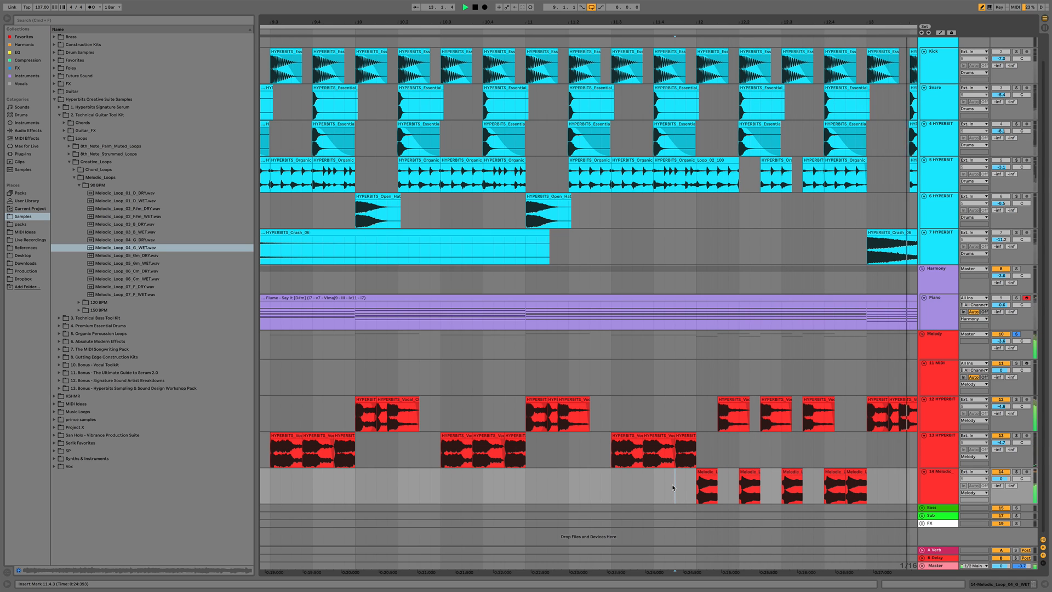
key("space")
key("space")
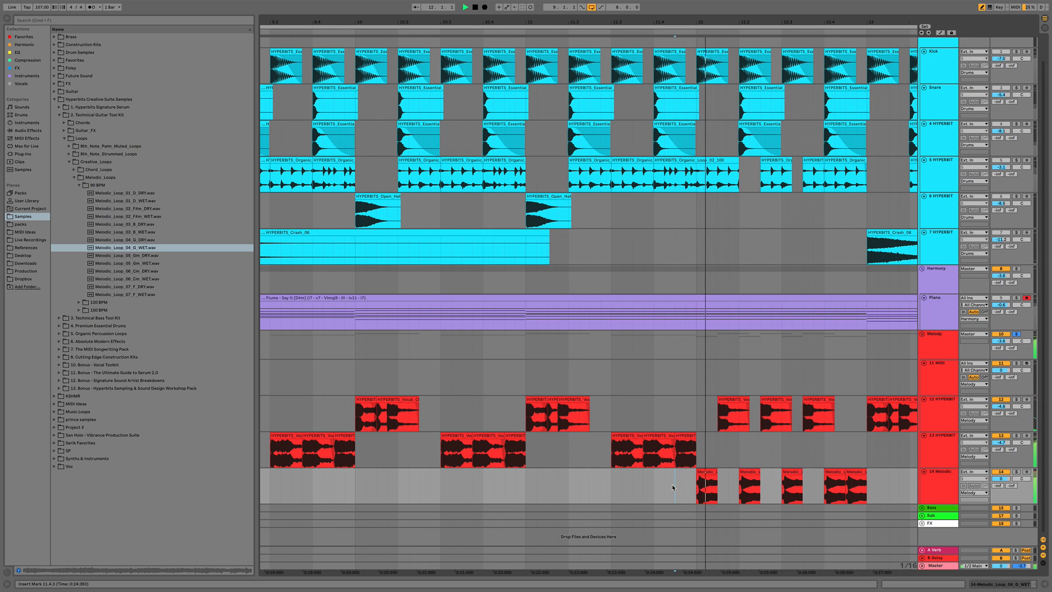
key("space")
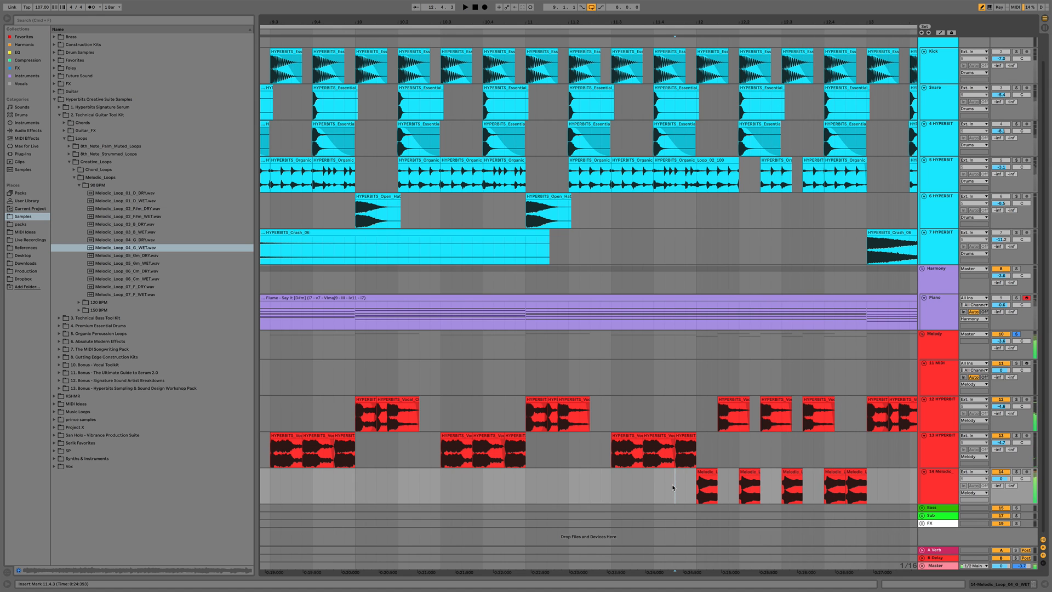
Play the arrangement from bar 9 and lower the melodic track's volume to about -1.8 dB
double_click(854, 485)
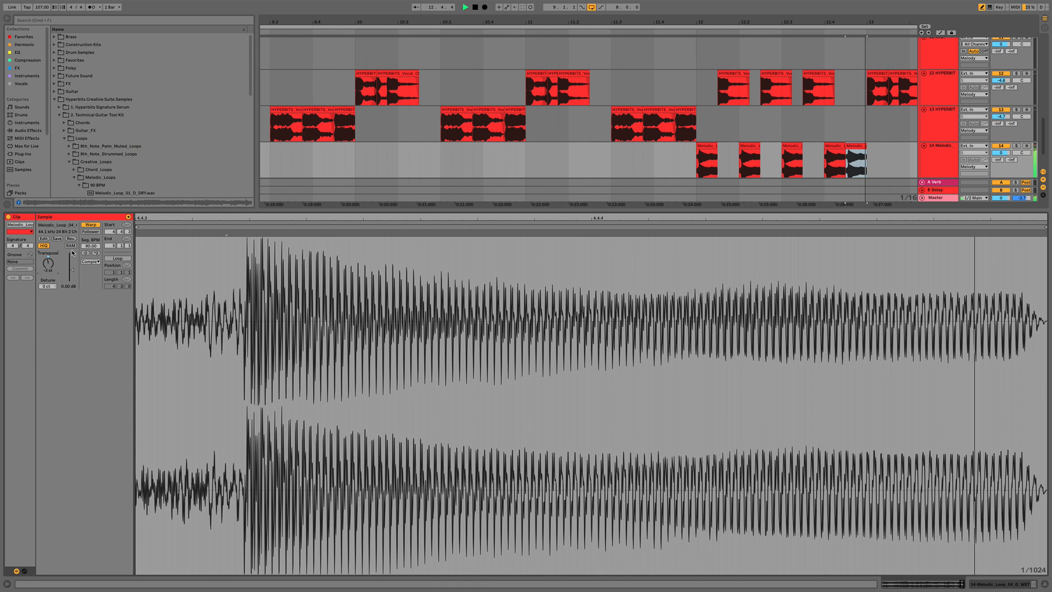
key("space")
key("alt+super+l")
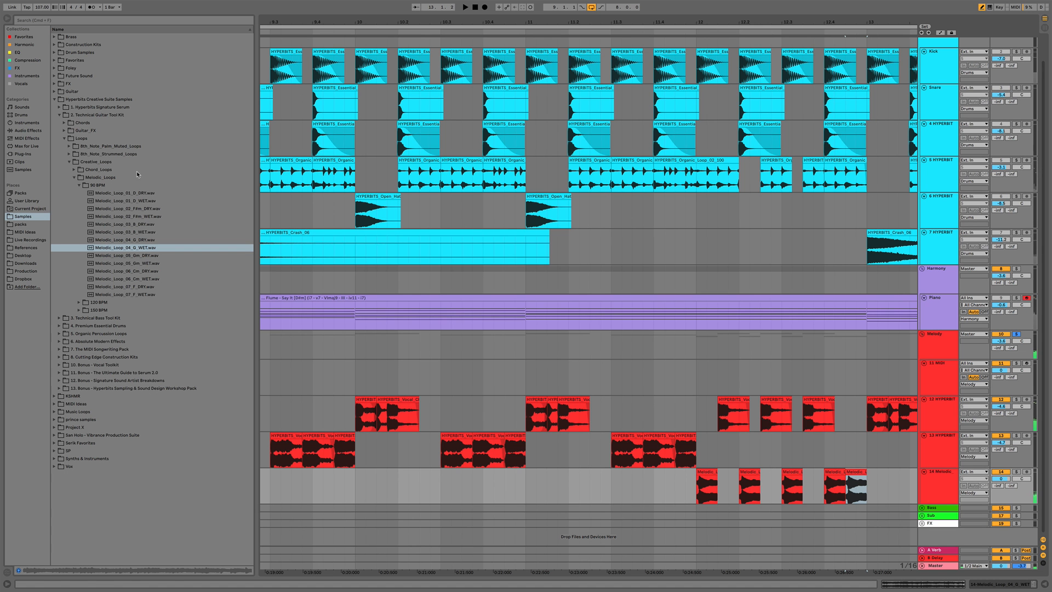
left_click(523, 410)
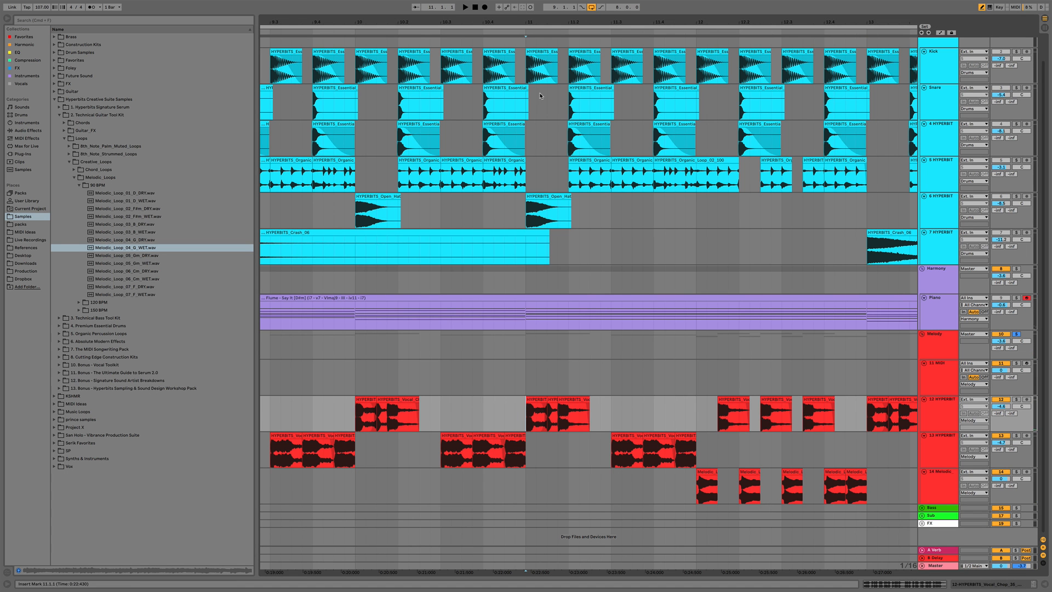
left_click_drag(546, 23, 546, 6)
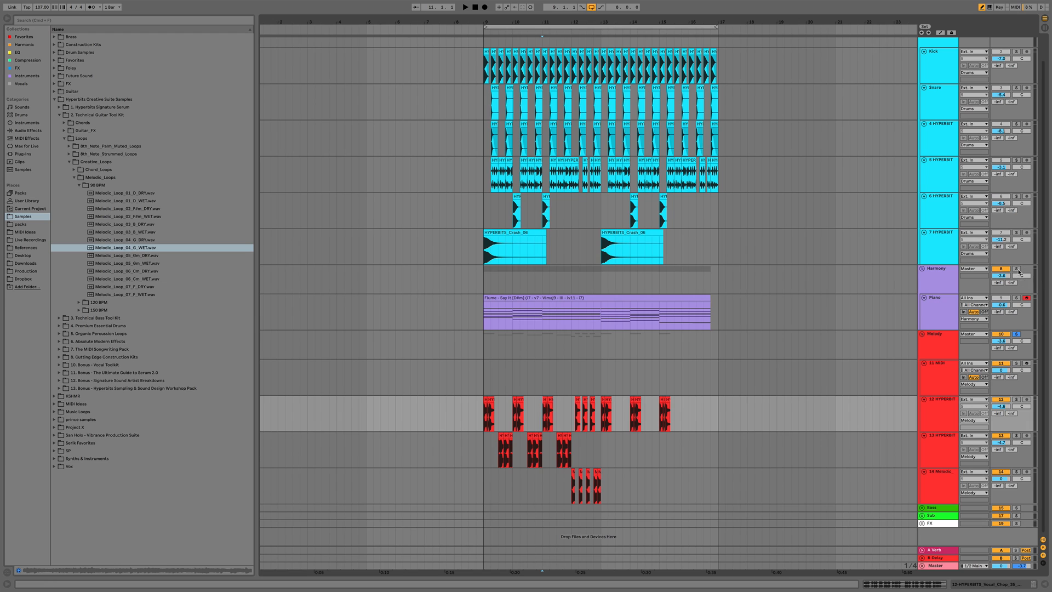
left_click(484, 351)
key("space")
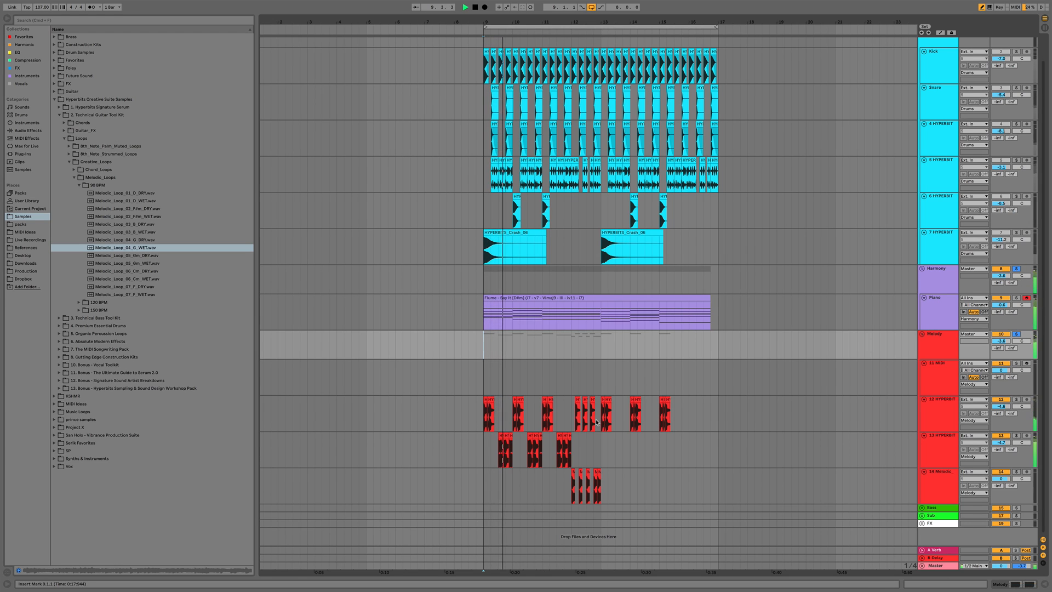
mouse_move(1001, 478)
left_mouse_down()
mouse_move(1000, 492)
mouse_move(998, 477)
left_mouse_up()
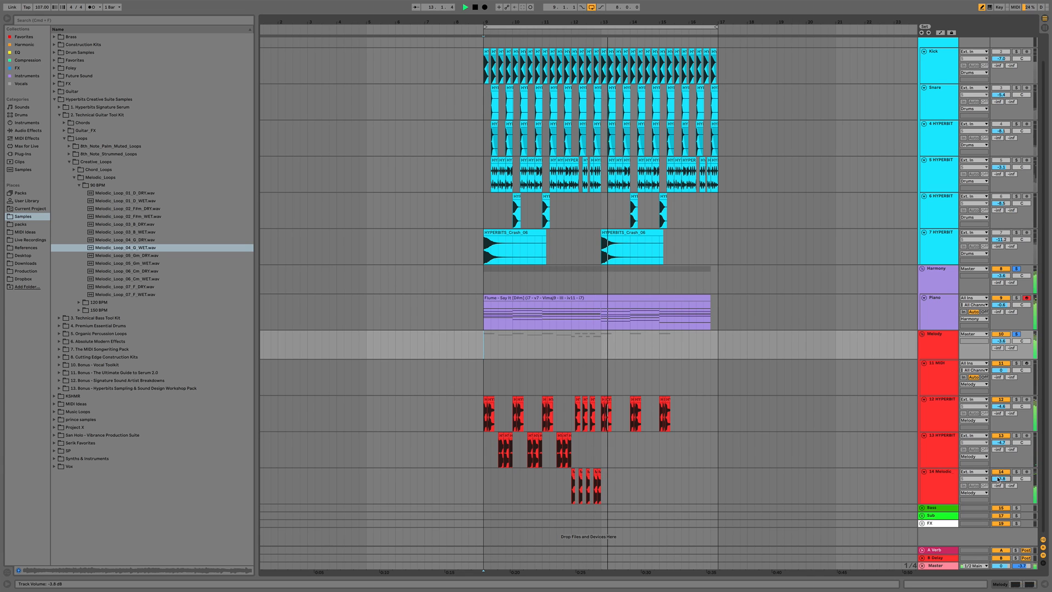
key("space")
Duplicate bars 9 to 13 of the lower vocal chop and melodic tracks into bars 13 to 17
left_click_drag(601, 491, 485, 454)
key("super+d")
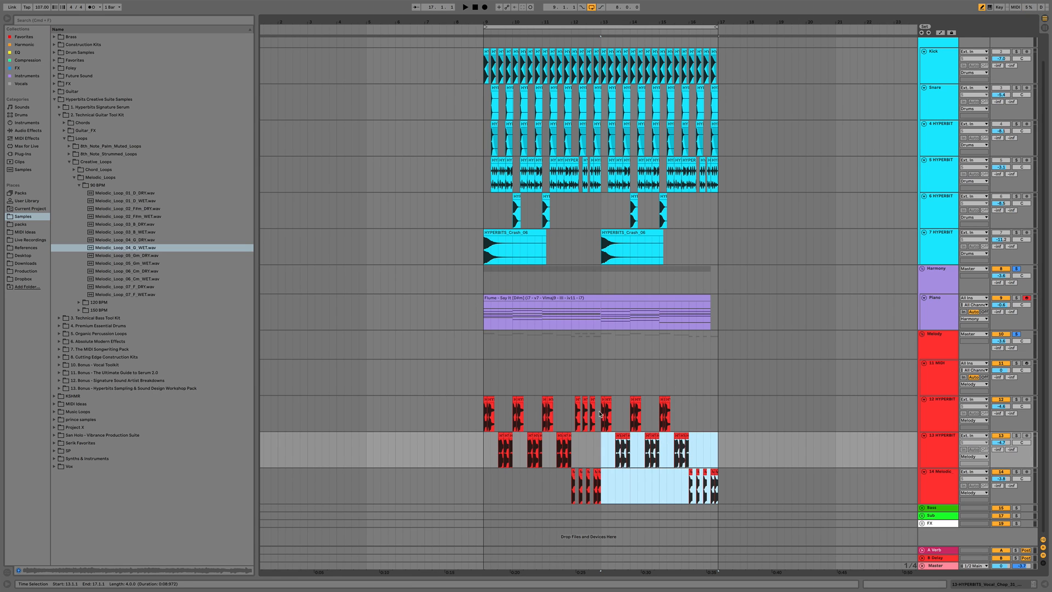
Copy the bar 12 chop section on the upper vocal track and paste it at bar 16
left_click_drag(600, 414, 571, 417)
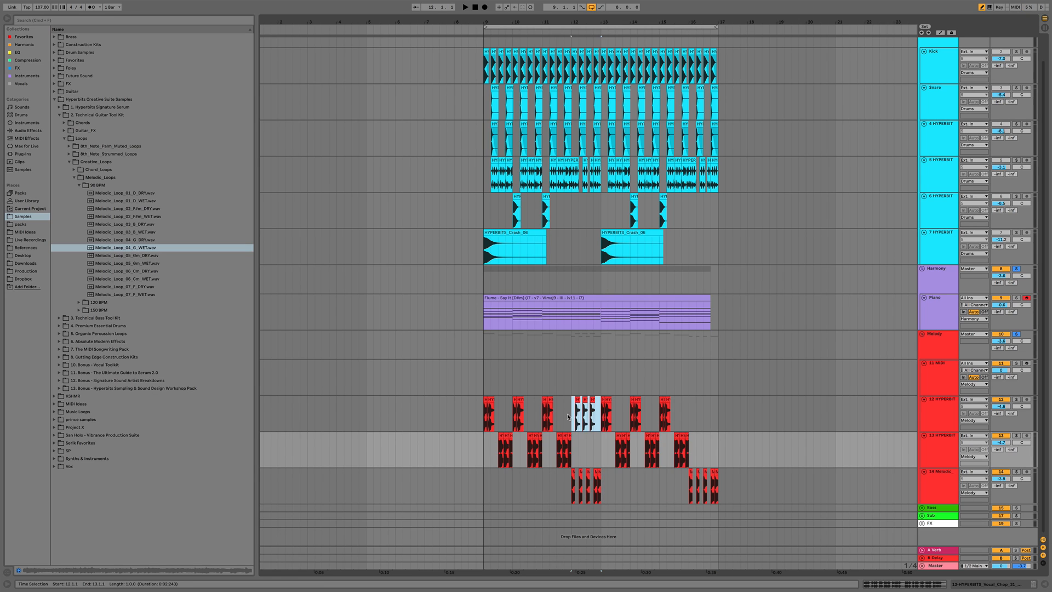
key("super+c")
left_click(691, 414)
key("super+v")
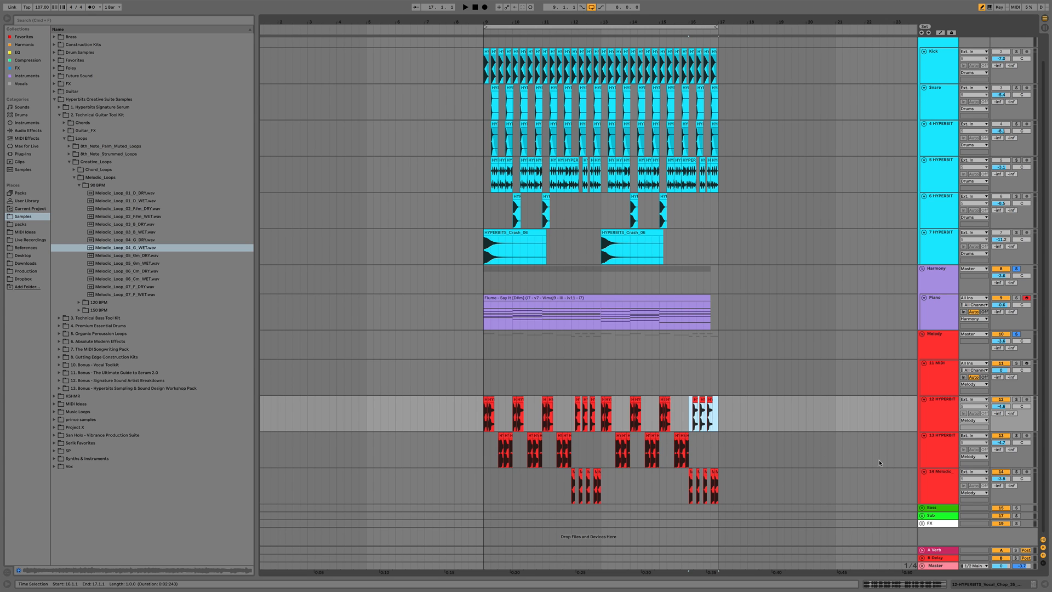
left_click(942, 486)
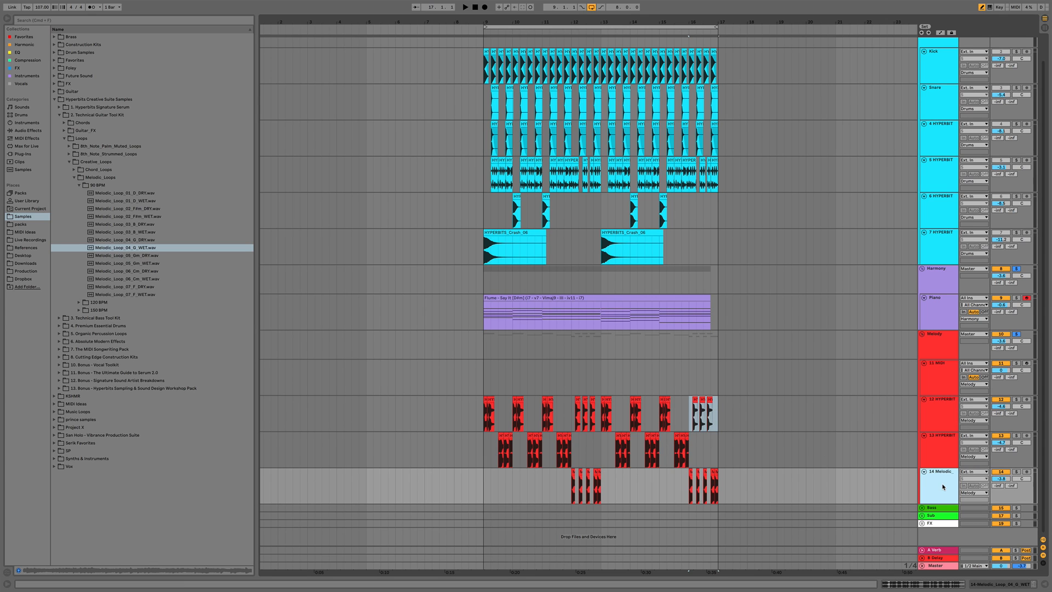
Add Decapitator to the 14 Melodic guitar track and load its Beefy G 2 preset
double_click(943, 485)
scroll(941, 483, "down", 3)
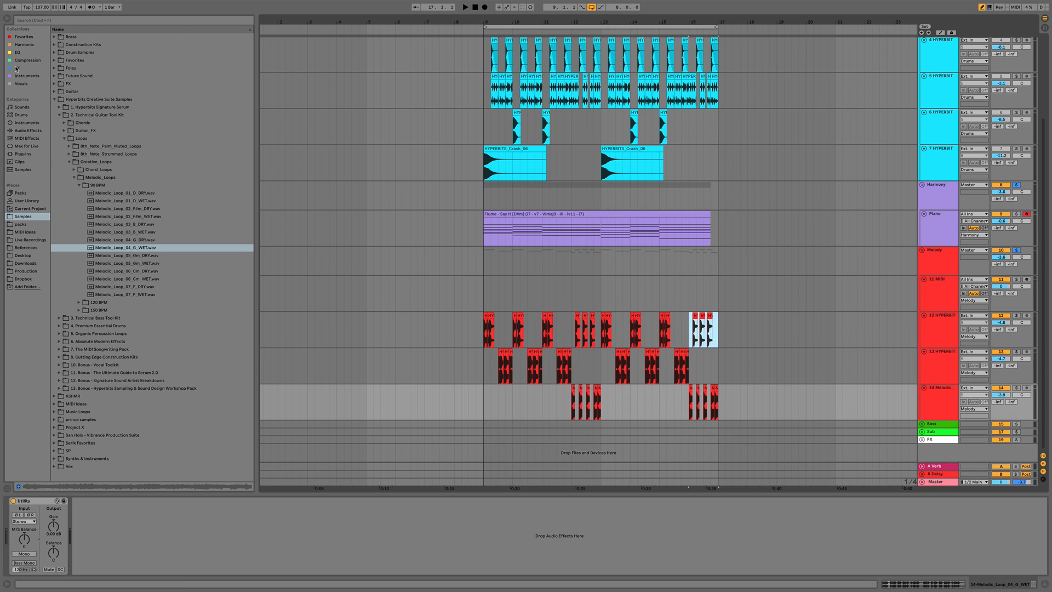
left_click(23, 45)
left_click_drag(69, 130, 534, 402)
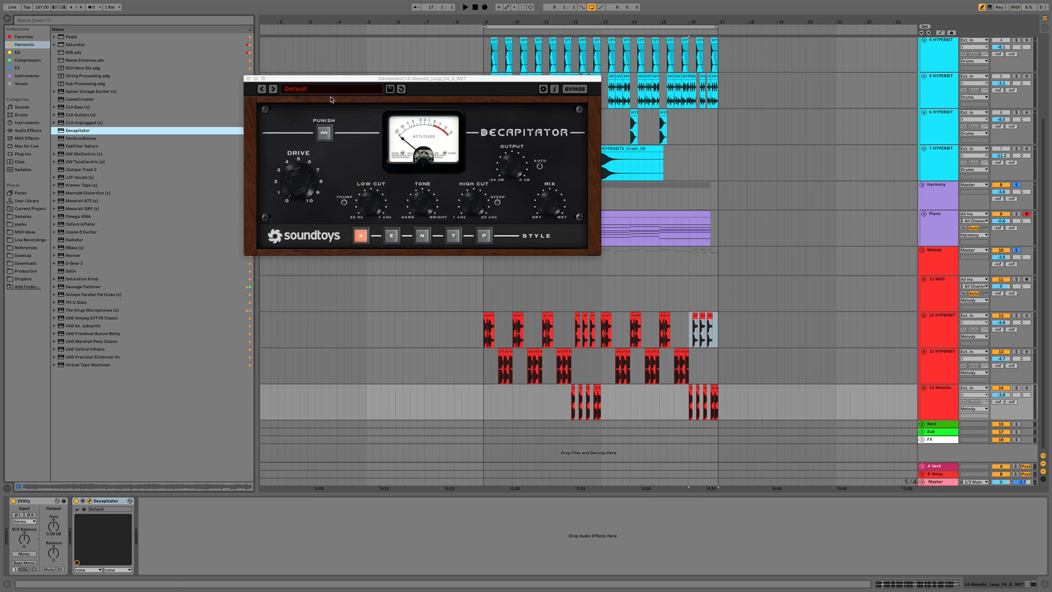
left_click(312, 90)
mouse_move(316, 112)
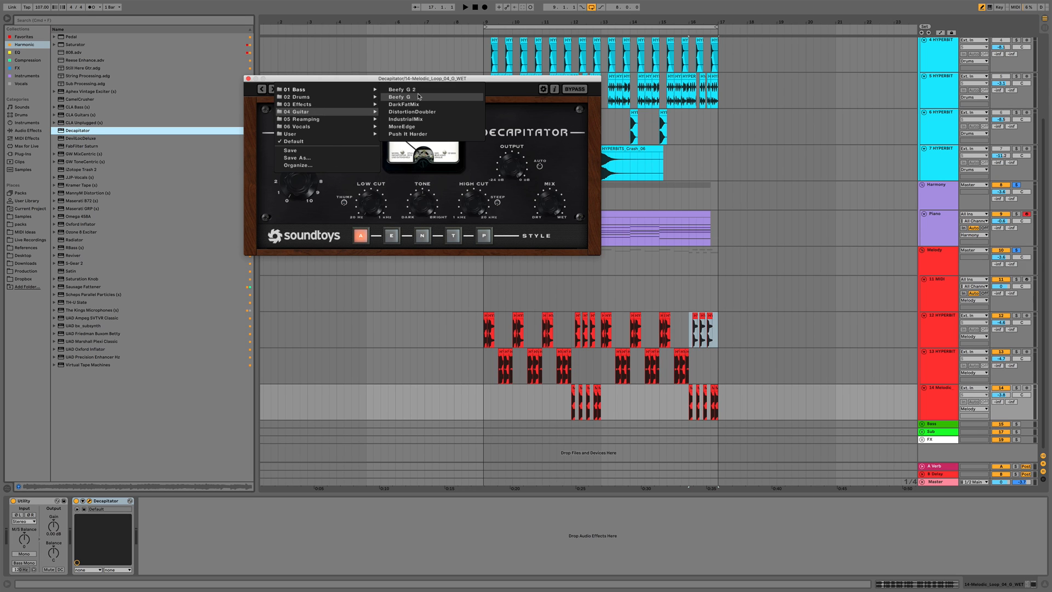
left_click(402, 89)
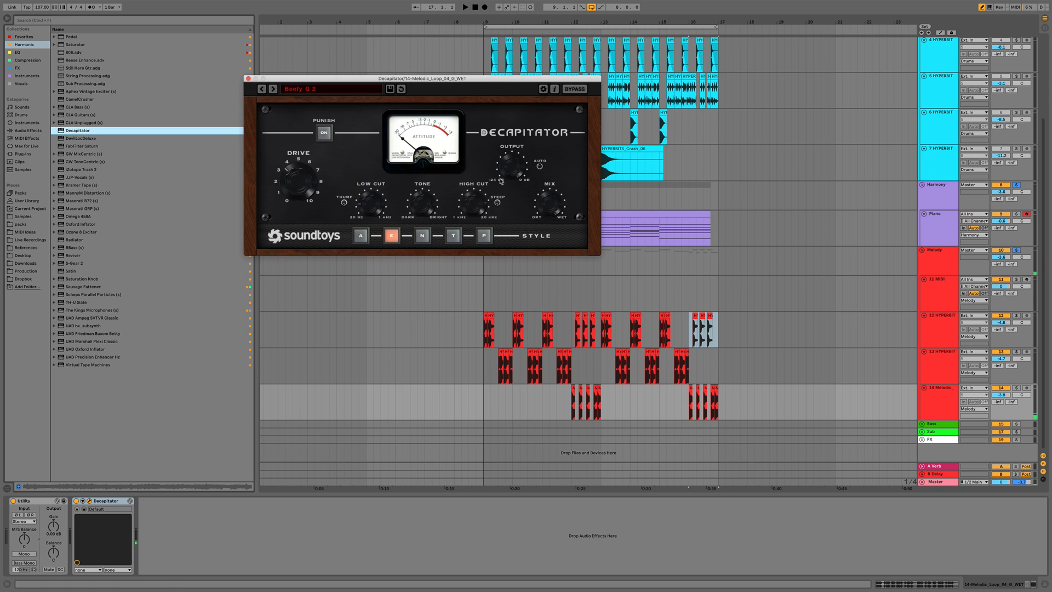
Play the melodic track from around bar 12, nudge the Decapitator drive up slightly, and close the plugin window
left_click(574, 412)
key("space")
left_click_drag(300, 192, 299, 190)
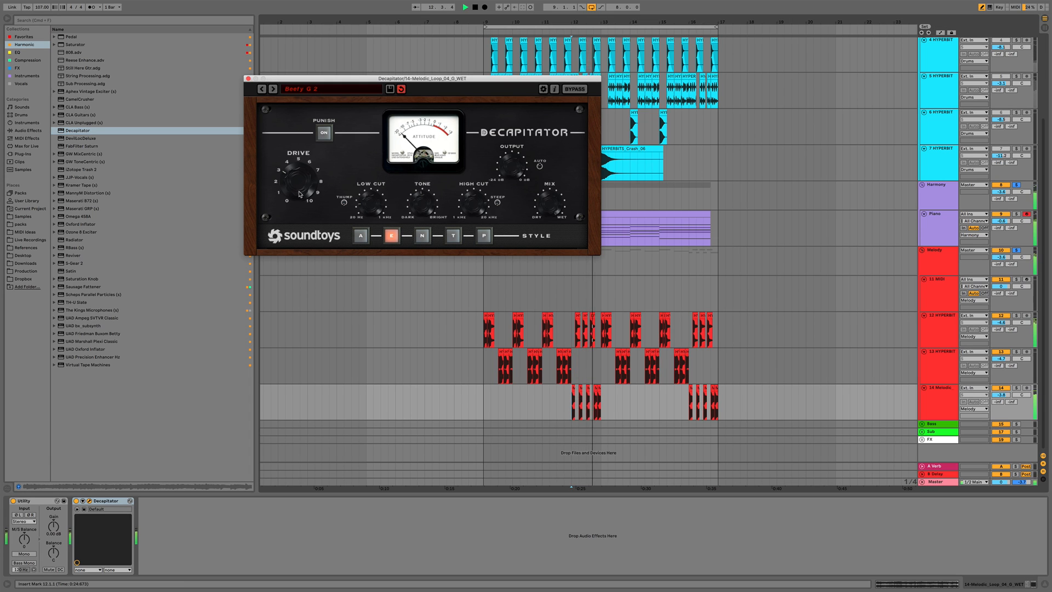
key("space")
key("space")
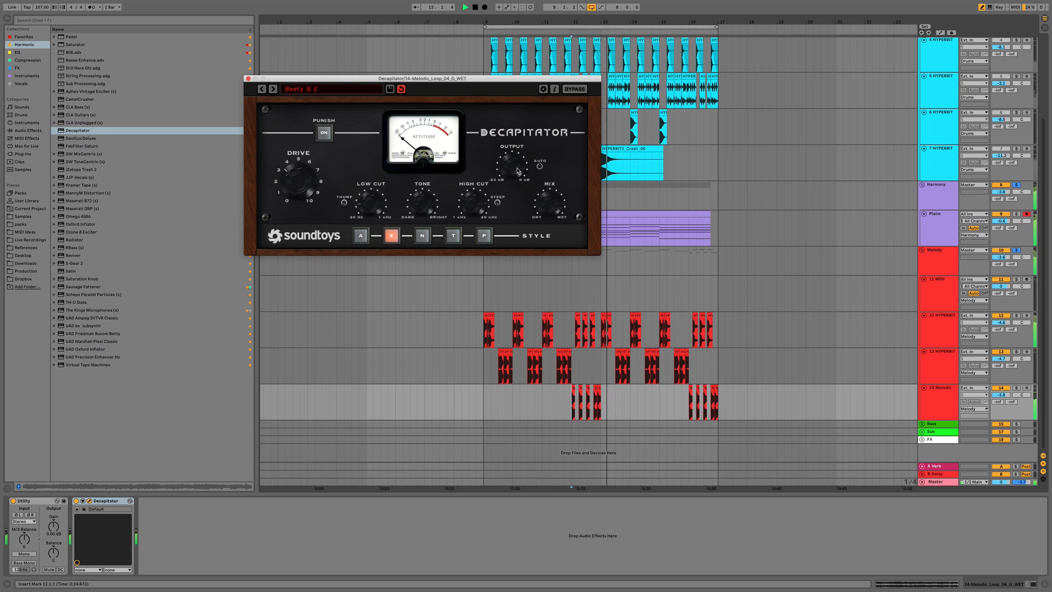
left_click(248, 79)
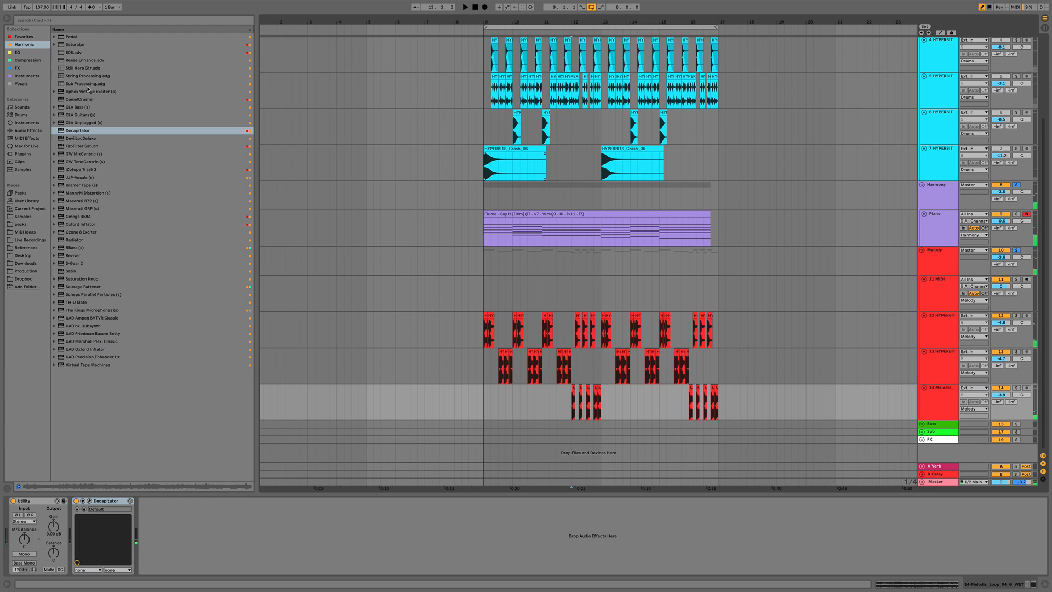
Insert ValhallaVintageVerb after Decapitator on the melodic guitar track
left_click(22, 68)
left_click(65, 169)
left_click_drag(88, 347, 187, 527)
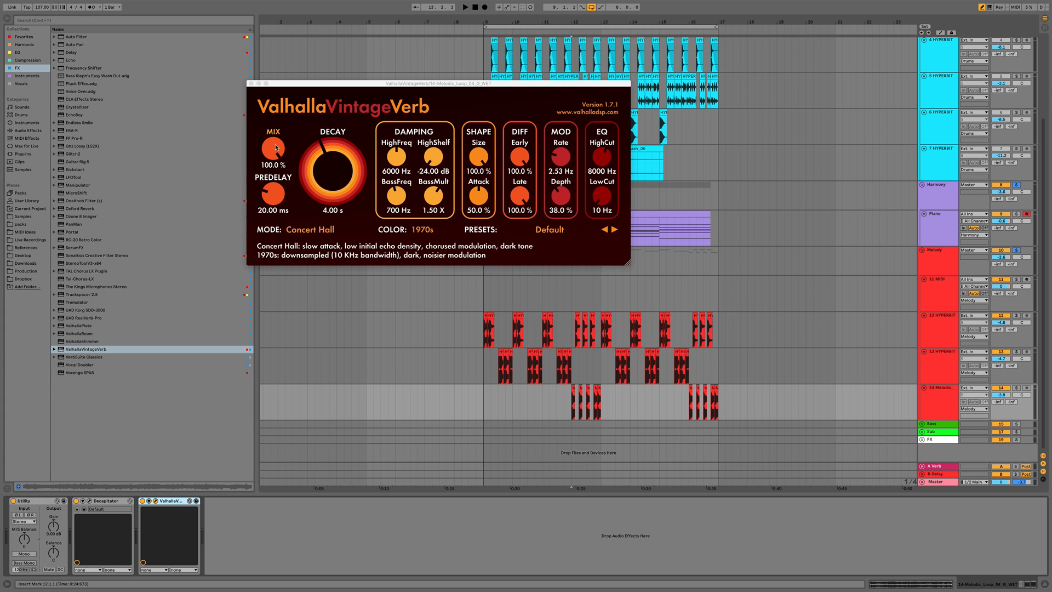
Set the reverb mix to 30.4%, decay to 2.14 s and low cut to 240 Hz while playing, then close it
key("space")
left_click_drag(275, 147, 313, 230)
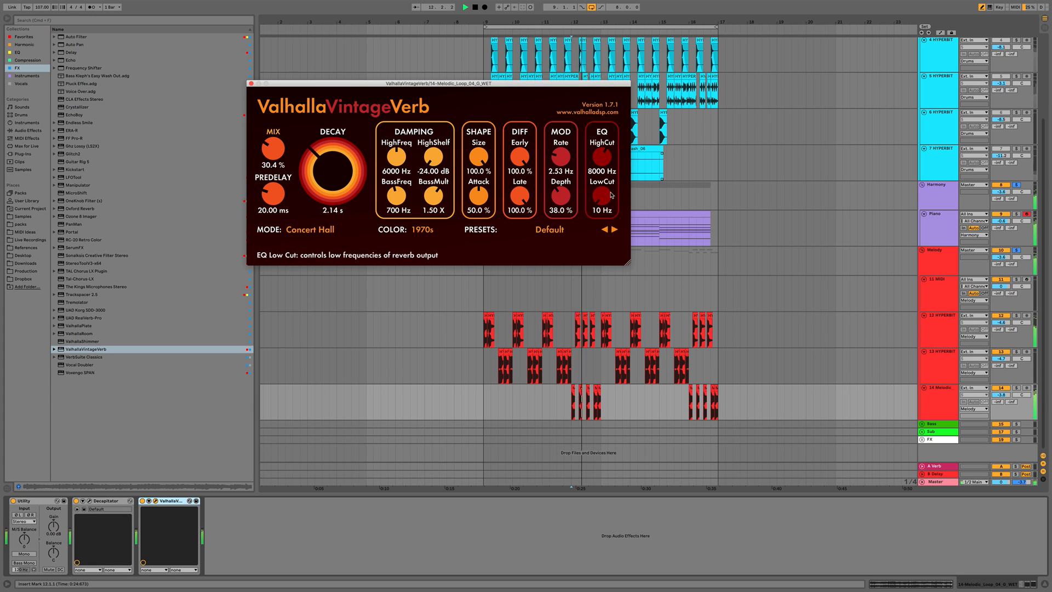
left_click_drag(611, 195, 612, 176)
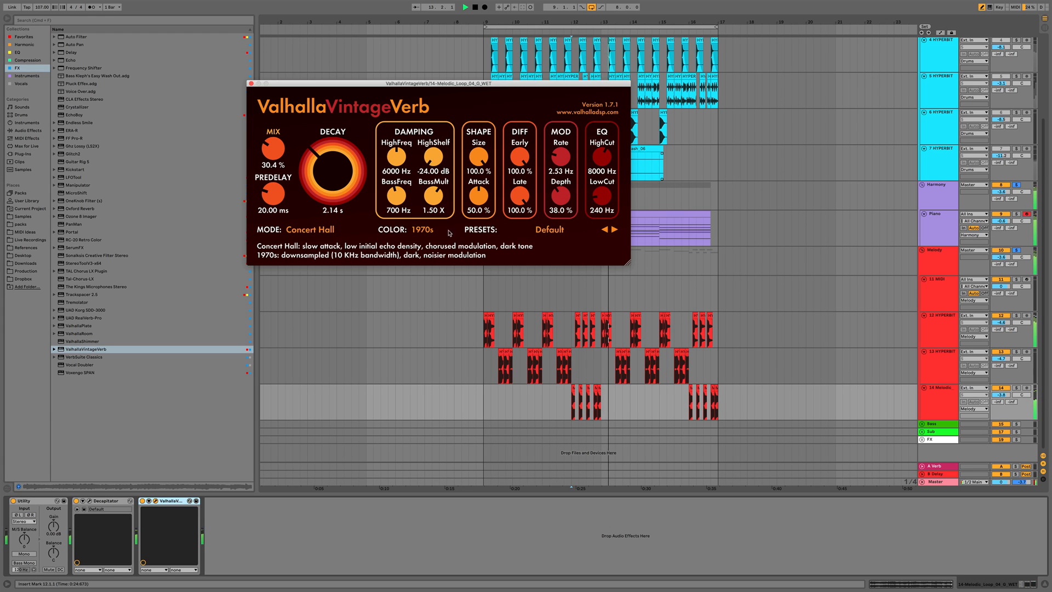
left_click(251, 86)
Audition the upper vocal chop track from bar 9 and add the Bass Kleph's Easy Wash Out rack to it
left_click(934, 366)
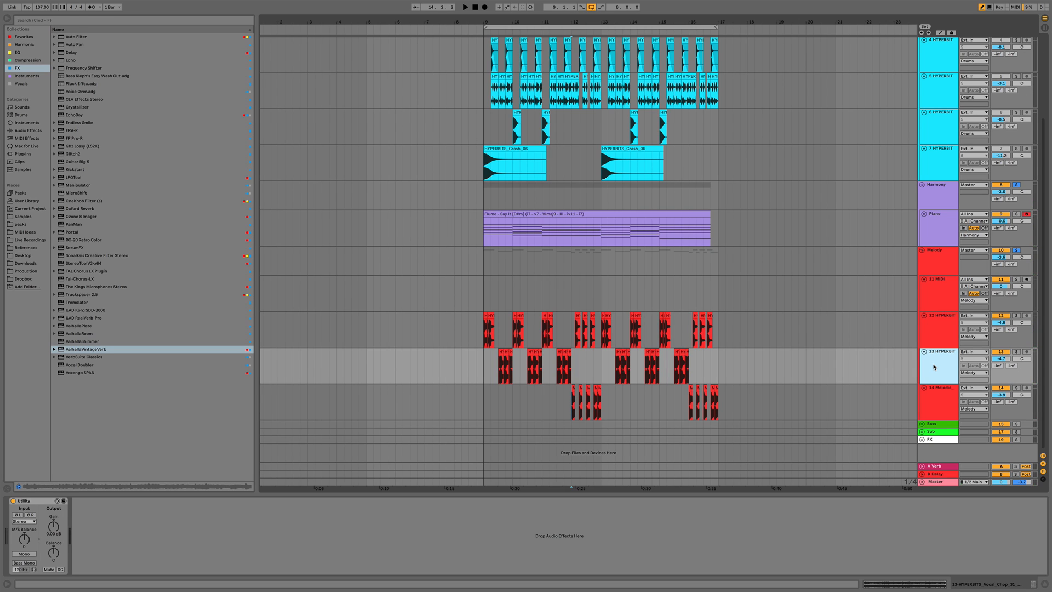
left_click(942, 331)
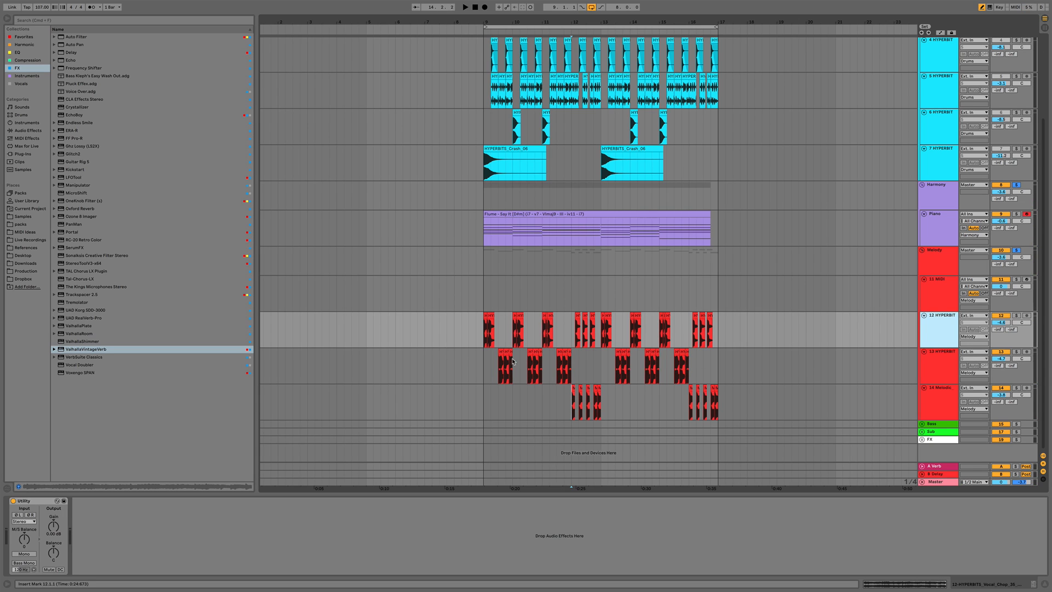
left_click(1016, 316)
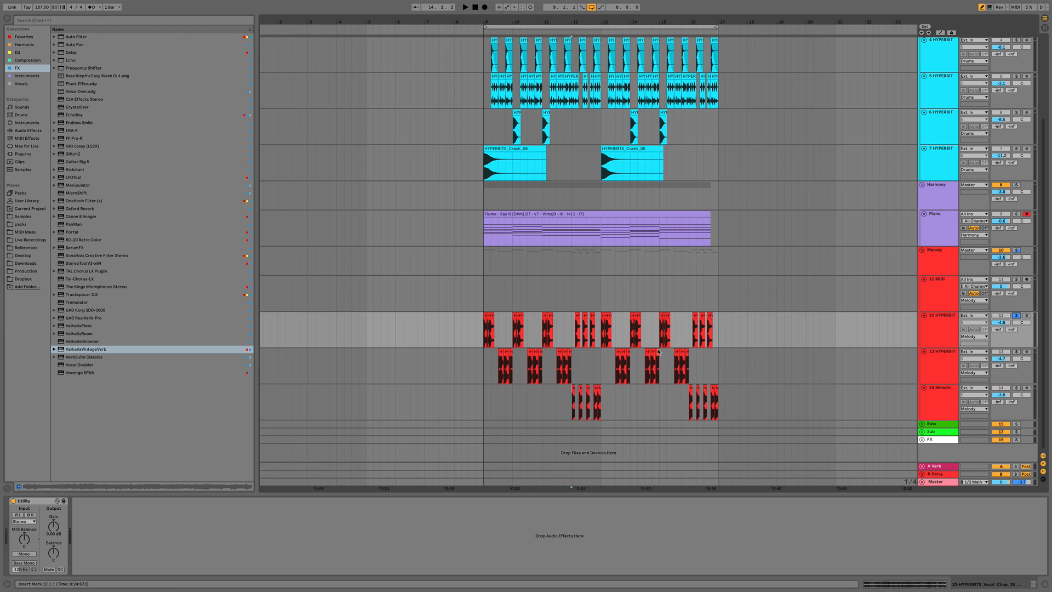
left_click(490, 340)
key("space")
key("space")
left_click(949, 336)
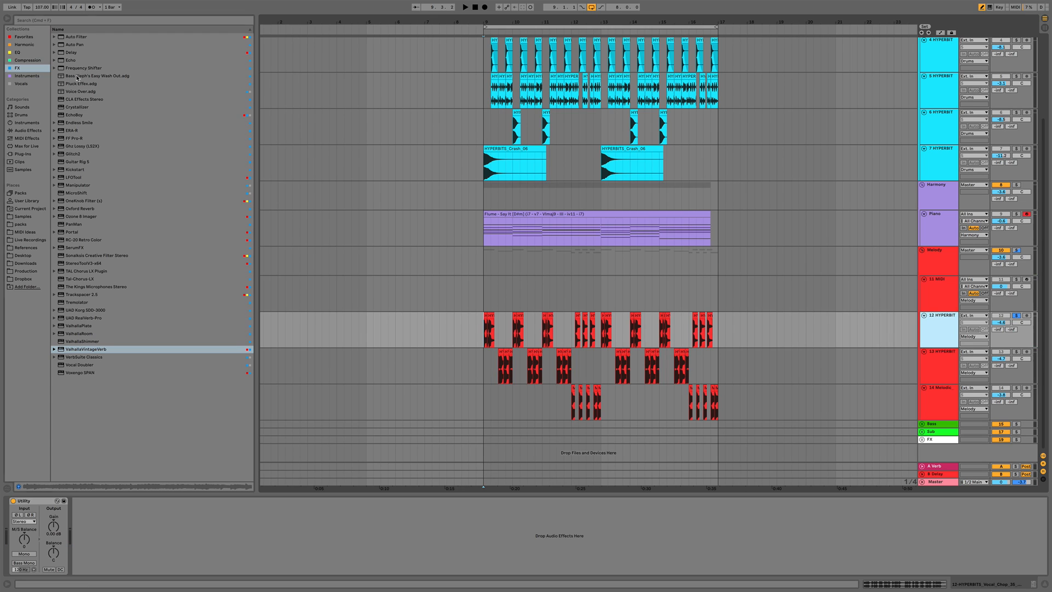
left_click_drag(77, 79, 451, 307)
left_click_drag(488, 338, 484, 336)
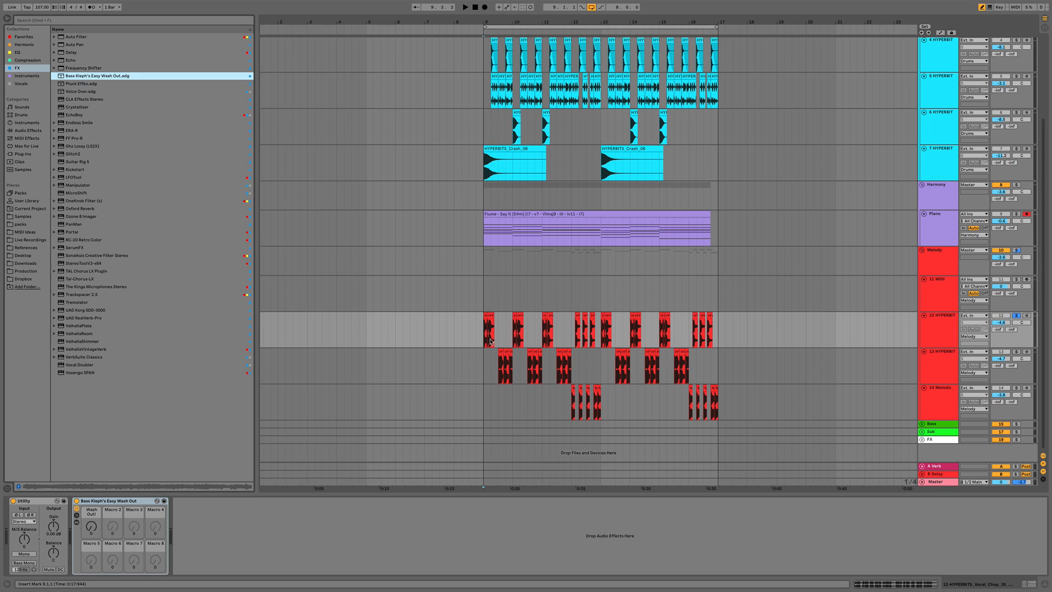
Play from bar 9 while turning up the rack's Wash Out macro on the upper vocal chops
left_click(93, 525)
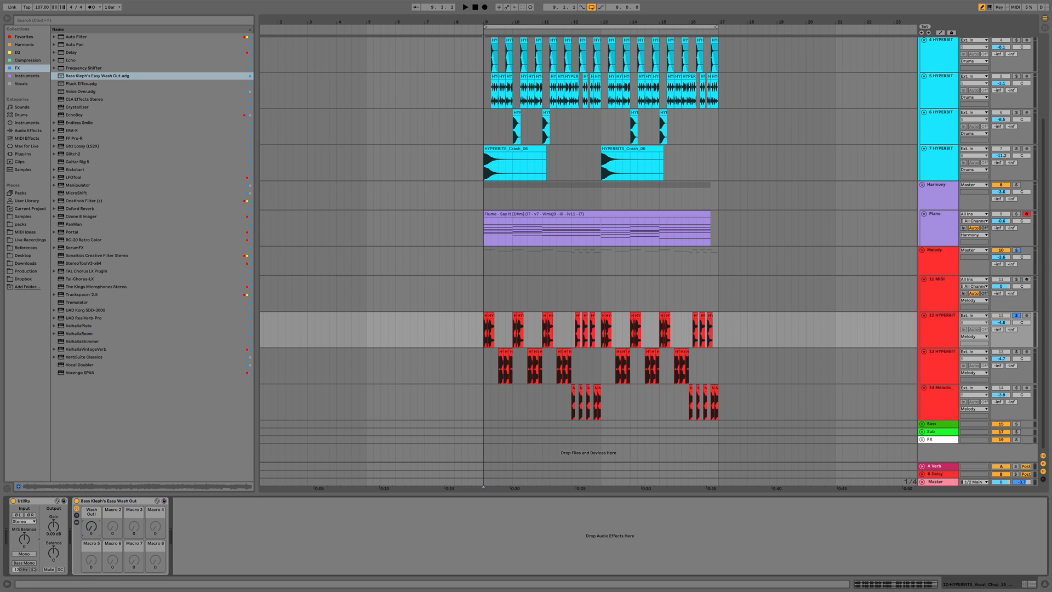
left_click(76, 523)
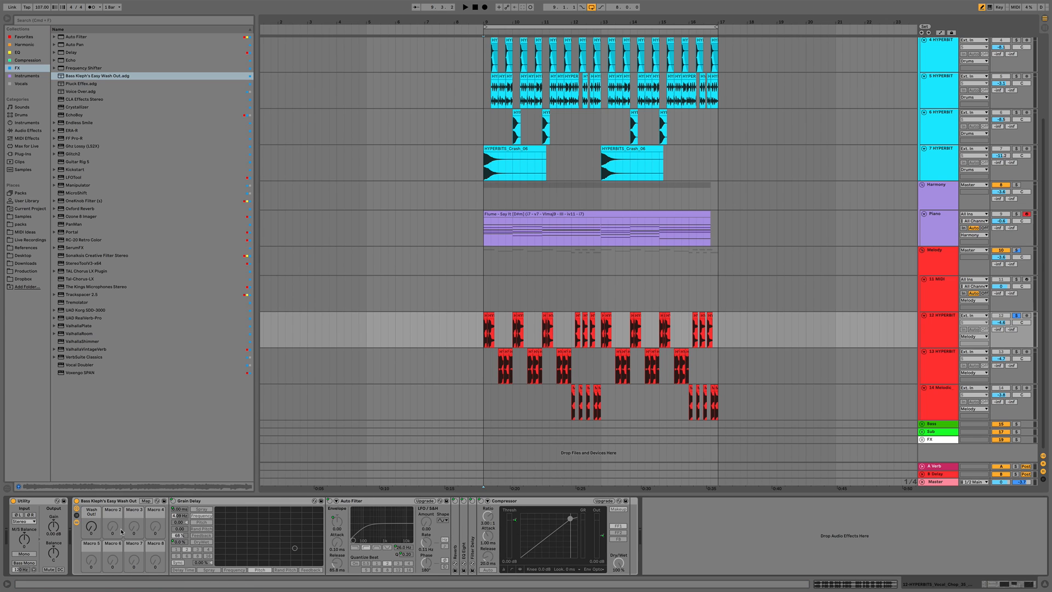
left_click(76, 523)
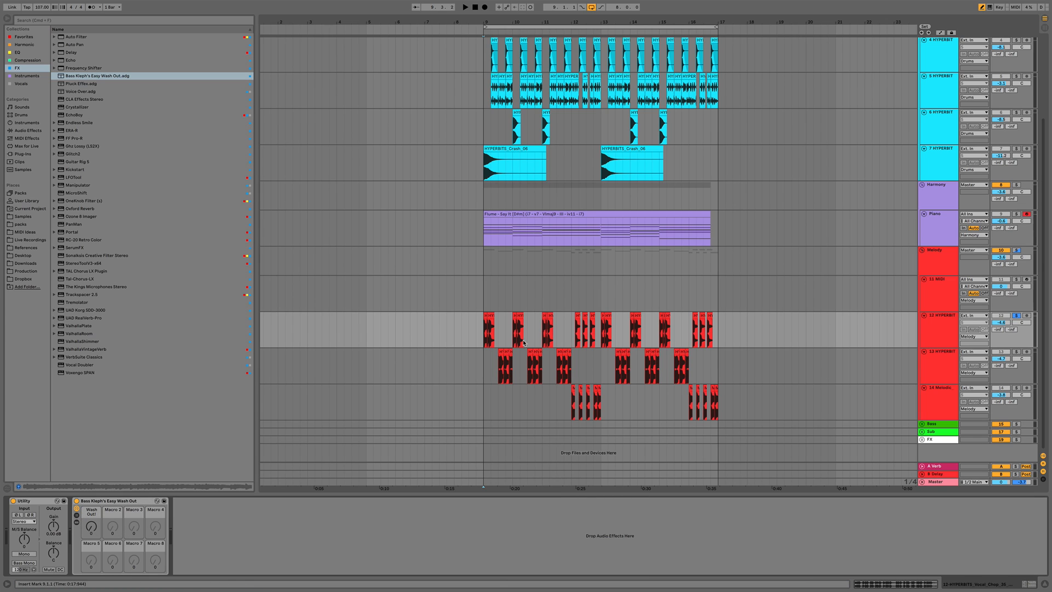
left_click(485, 341)
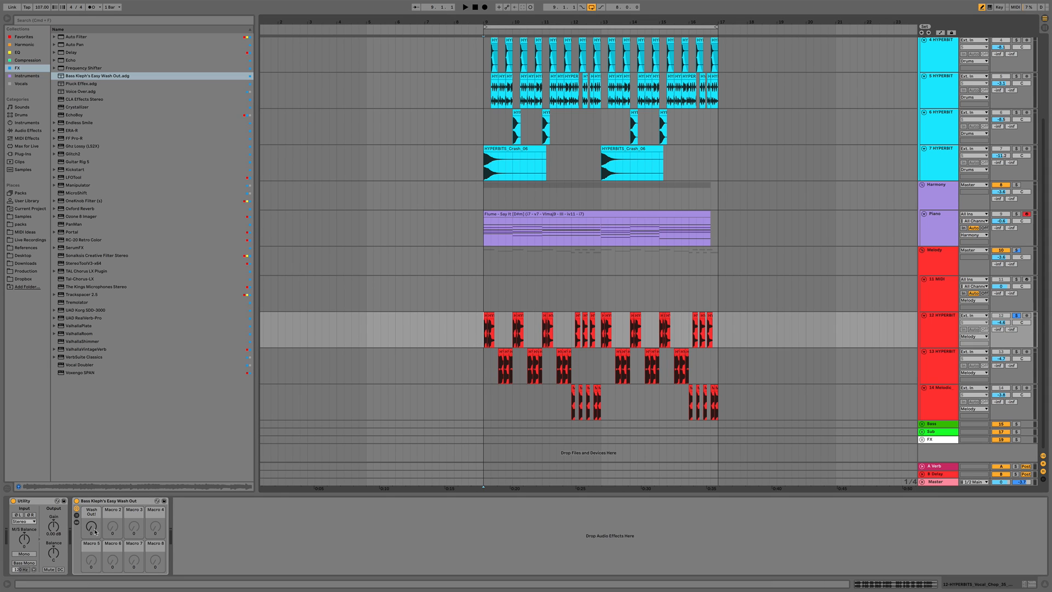
key("space")
mouse_move(93, 529)
left_mouse_down()
mouse_move(93, 488)
mouse_move(93, 509)
left_mouse_up()
key("space")
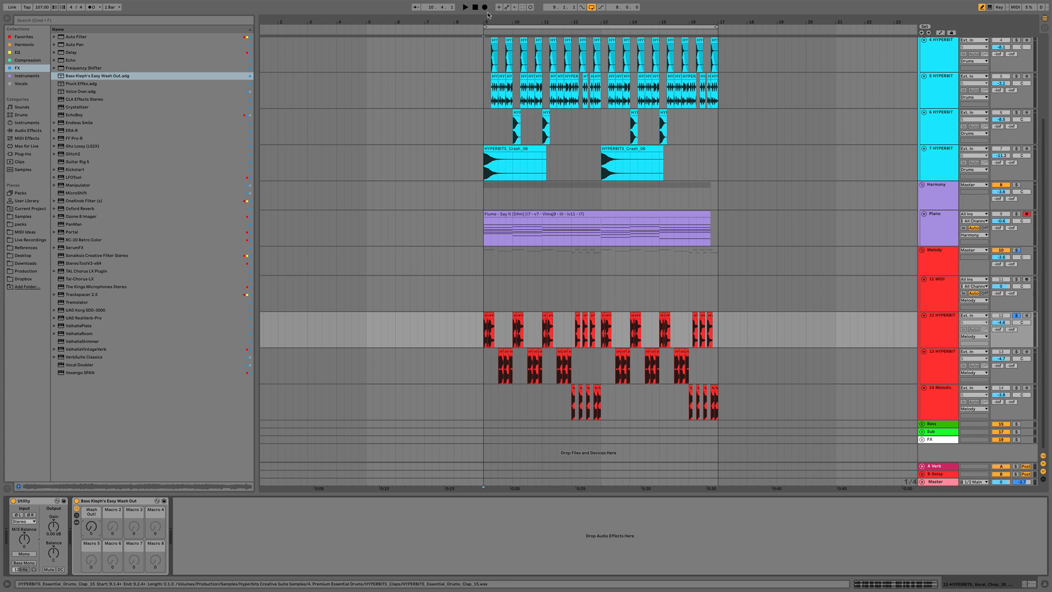
Show automation and draw a Wash Out macro ramp over the first vocal chop at bar 9, undoing a stray edit
left_click_drag(489, 19, 497, 354)
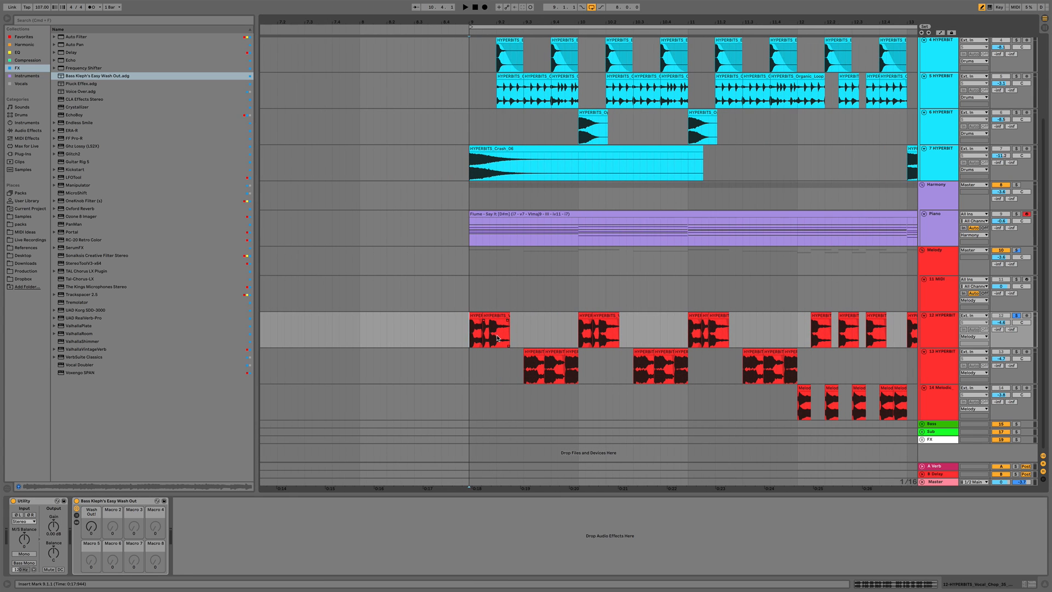
key("a")
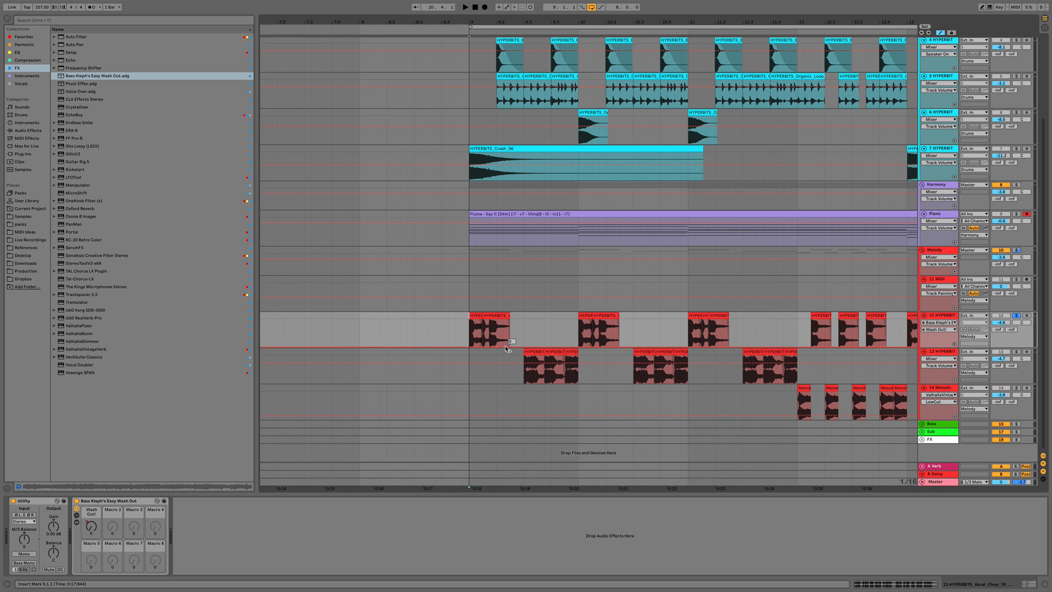
left_click_drag(506, 348, 509, 326)
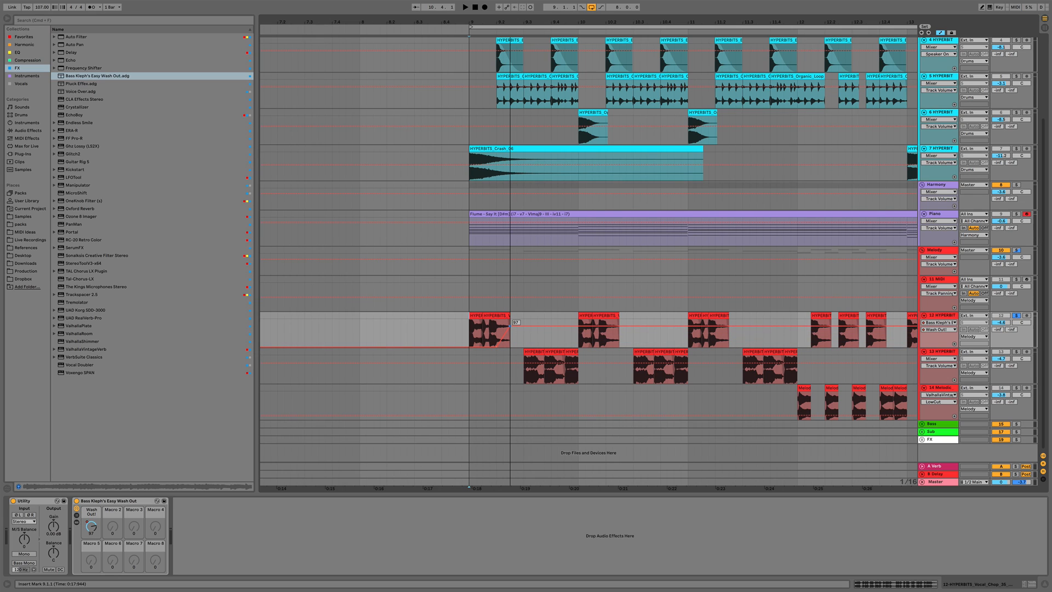
key("space")
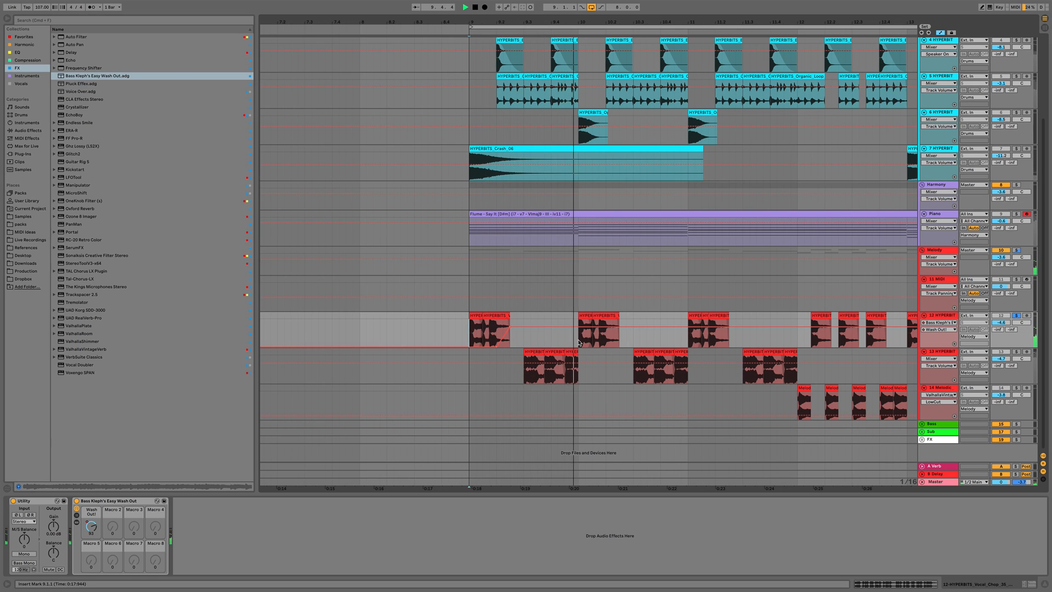
key("space")
left_click_drag(578, 343, 497, 328)
key("space")
key("space")
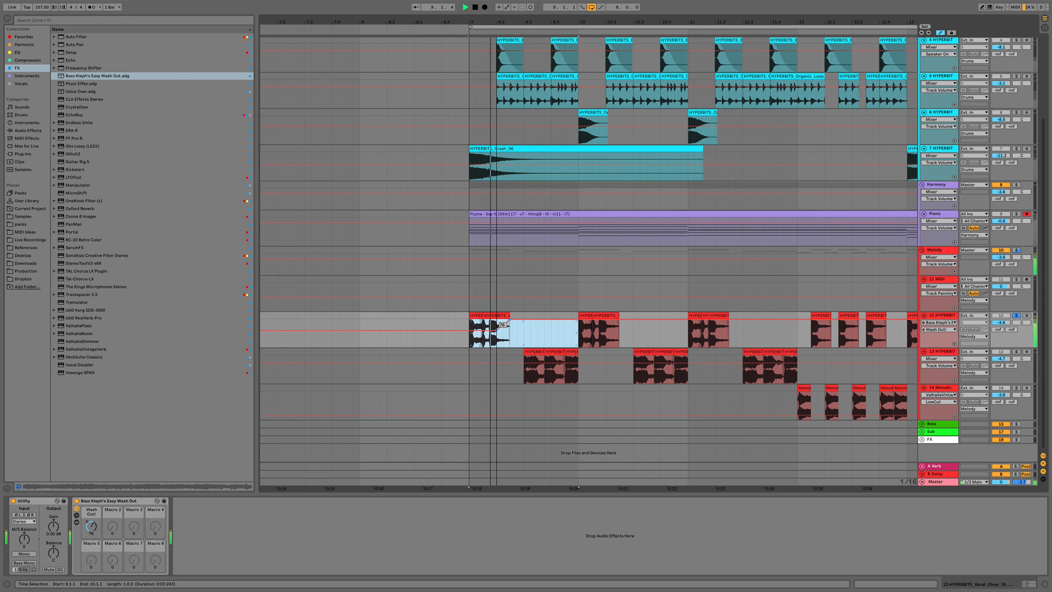
key("space")
key("super+z")
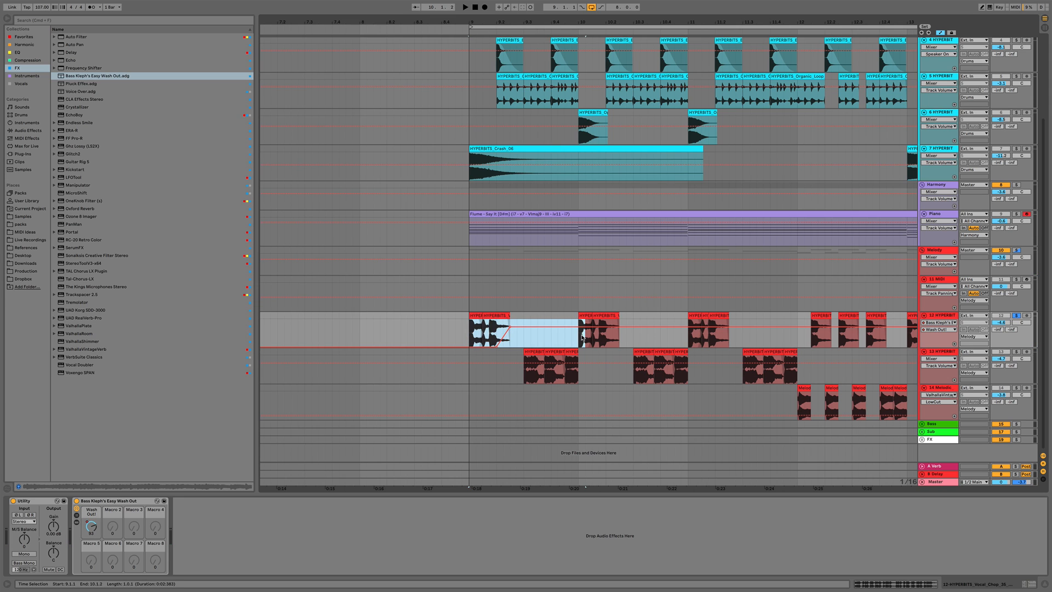
Repeat the Wash Out automation ramp across bars 9 to 13, reshape it near bar 12, and duplicate bars 9–13 into 13–17
key("super+d")
key("super+d")
scroll(630, 263, "down", 6)
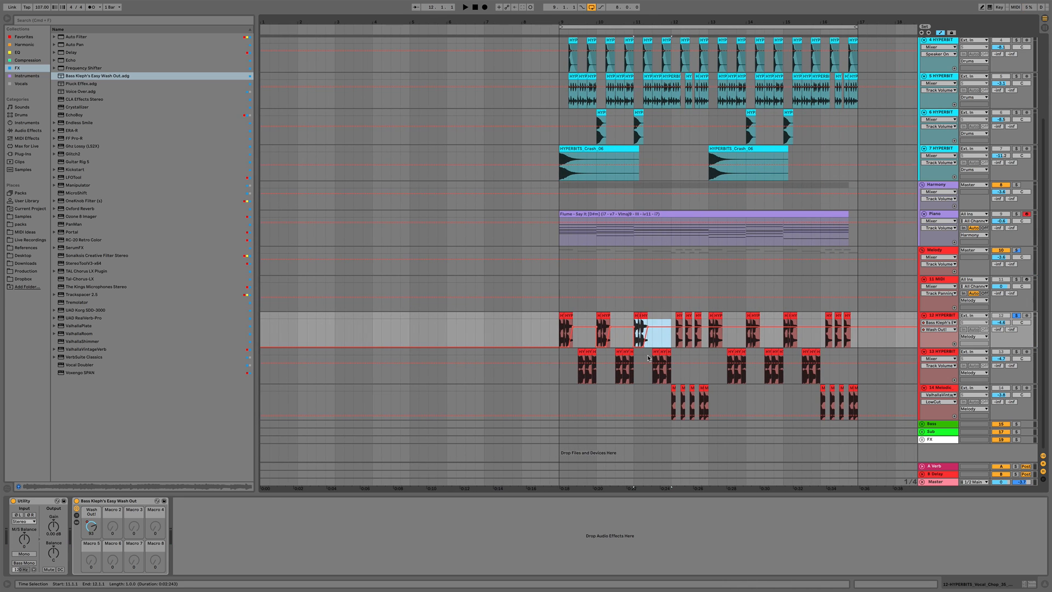
left_click(671, 327)
left_click_drag(674, 327, 708, 334)
key("space")
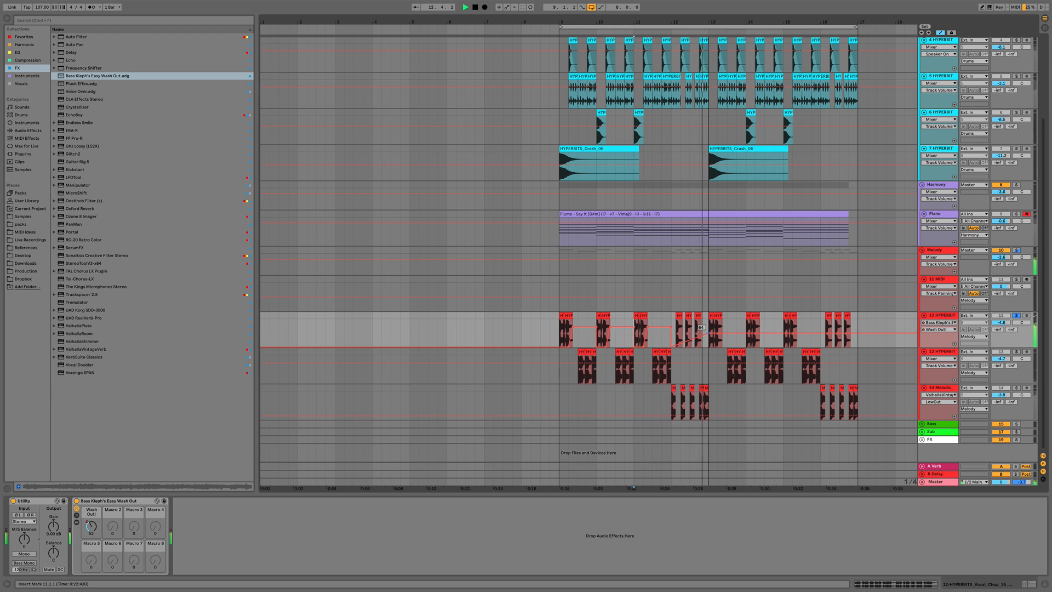
key("space")
left_click_drag(709, 325, 559, 326)
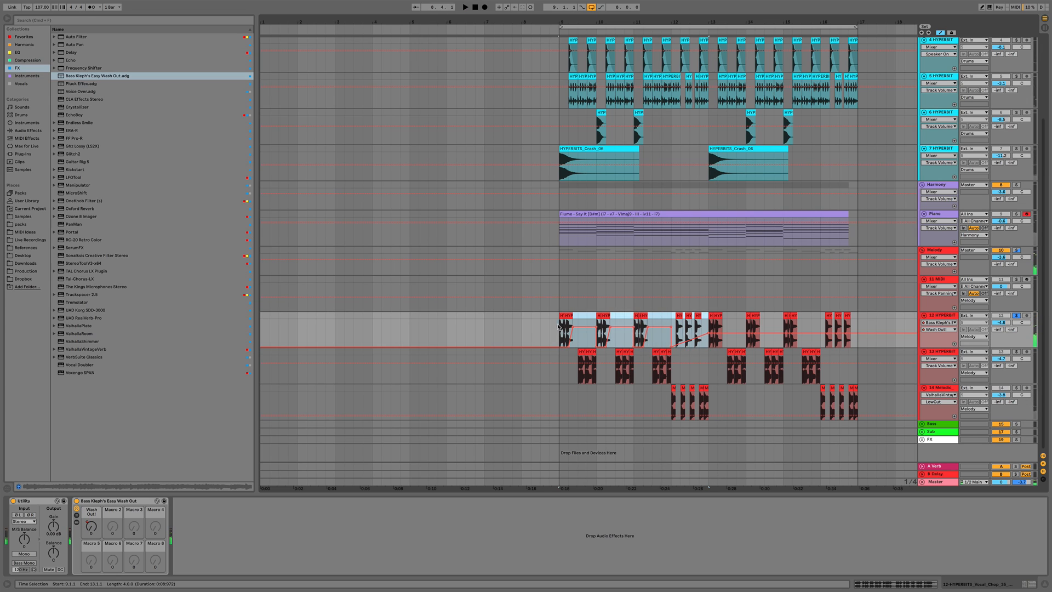
key("ctrl+d")
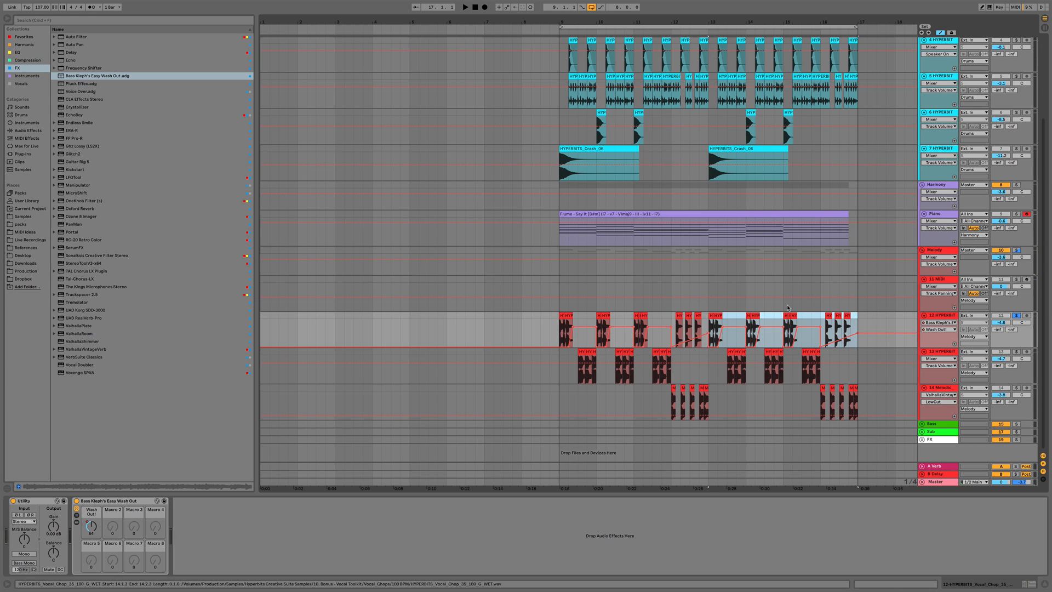
Play the arrangement from bar 9 to review the vocal chop Wash Out automation
left_click(1016, 250)
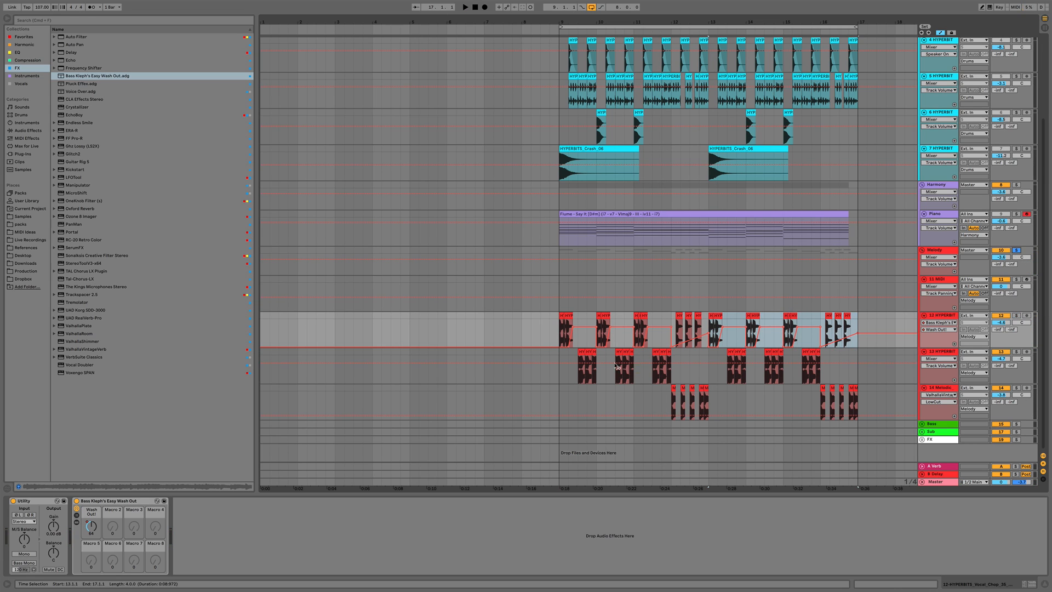
left_click(557, 328)
key("space")
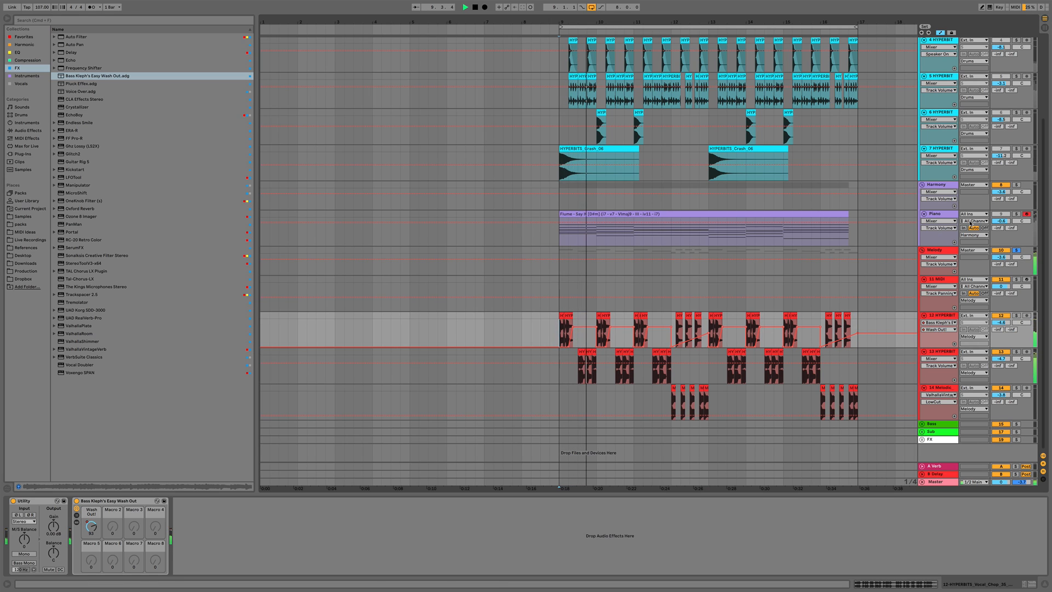
left_click(1017, 186, "super")
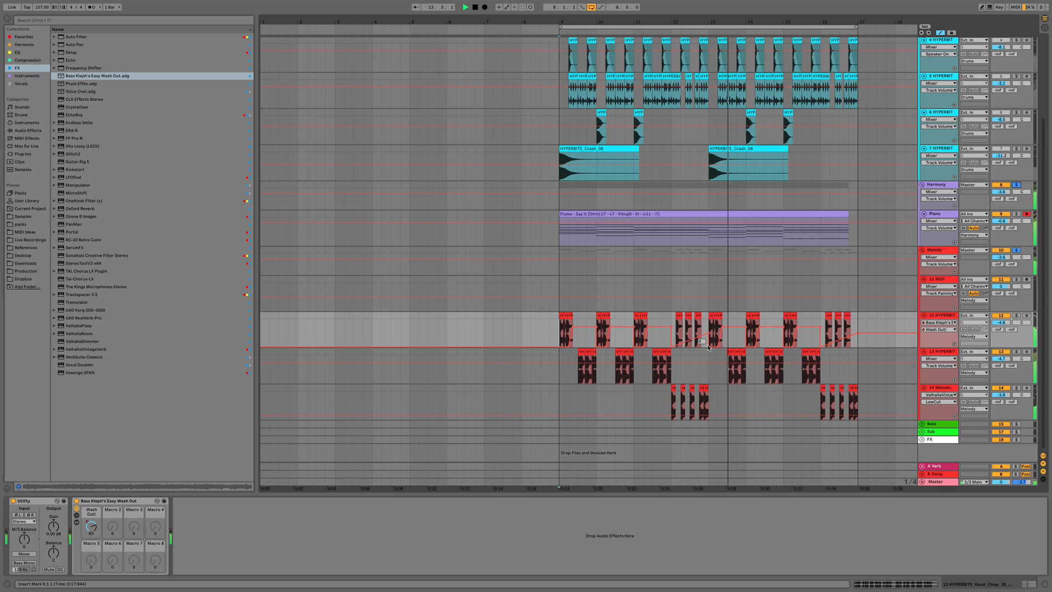
key("space")
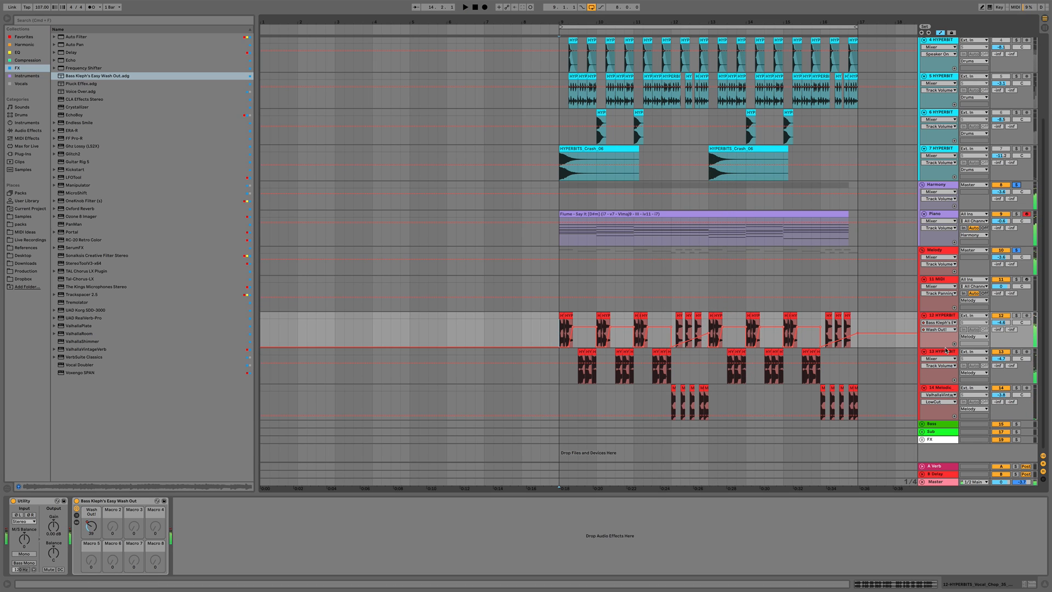
Load the Bass Kleph's Easy Wash Out rack onto the lower vocal chop track and draw a Wash Out automation rise near bar 12
left_click(908, 361)
left_click(71, 76)
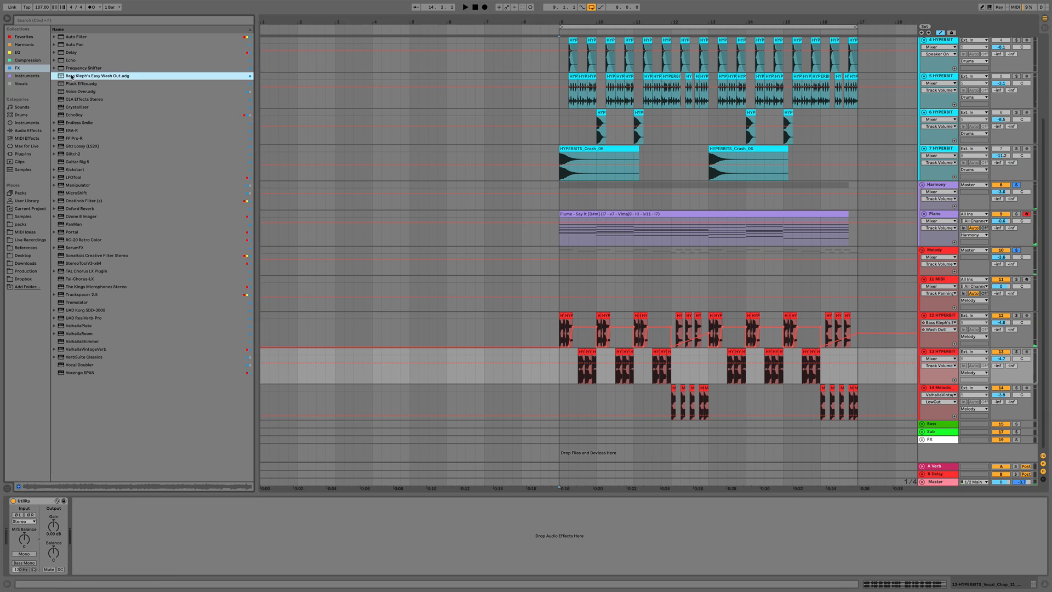
left_click_drag(520, 340, 578, 364)
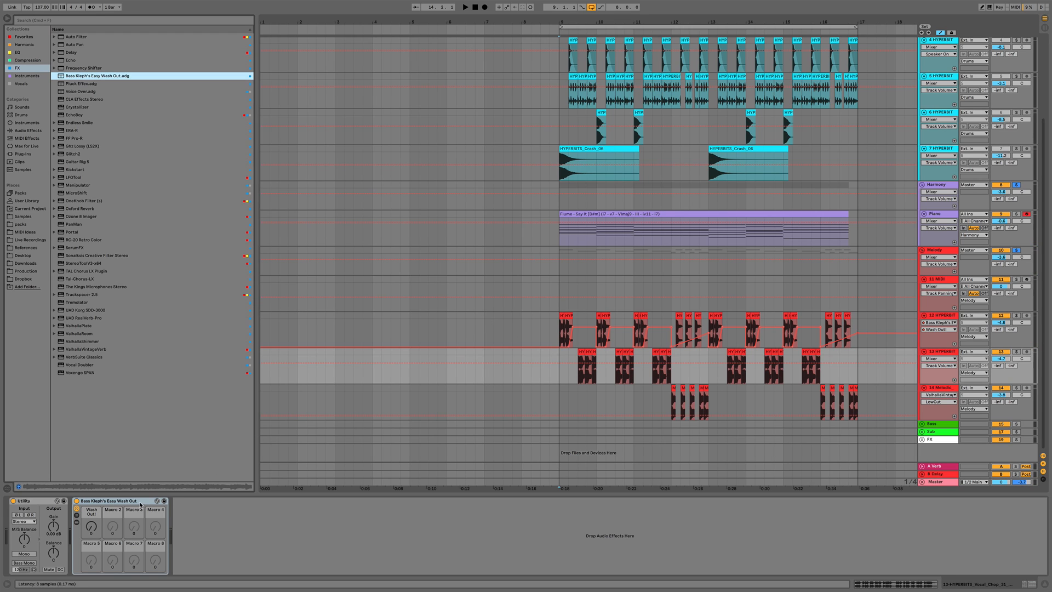
left_click(92, 527)
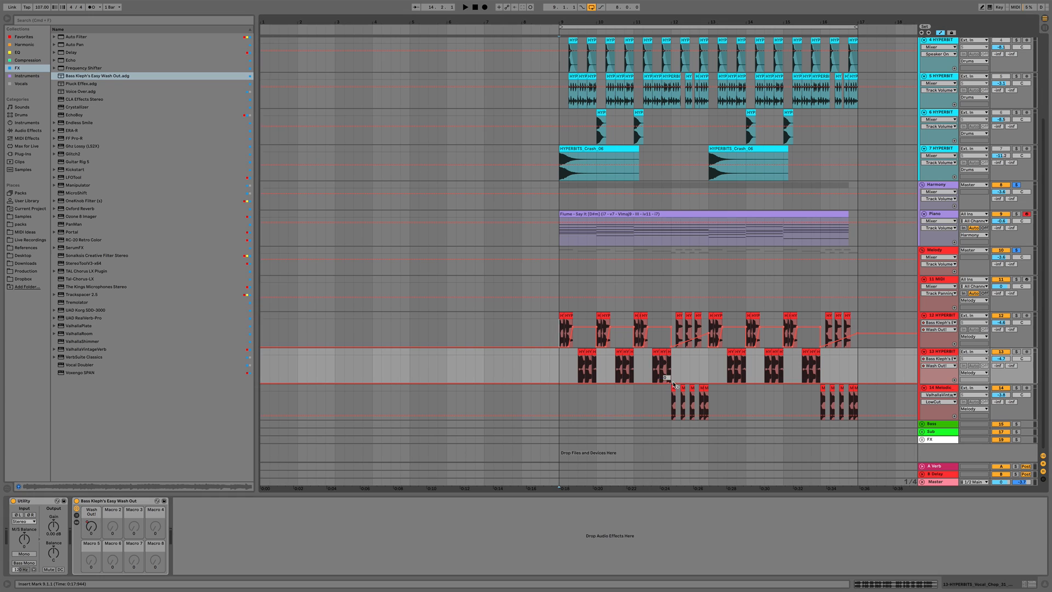
left_click_drag(669, 383, 670, 367)
Audition the result, then duplicate the lower chop track's bars 9–13 with their Wash Out automation into bars 13–17
key("space")
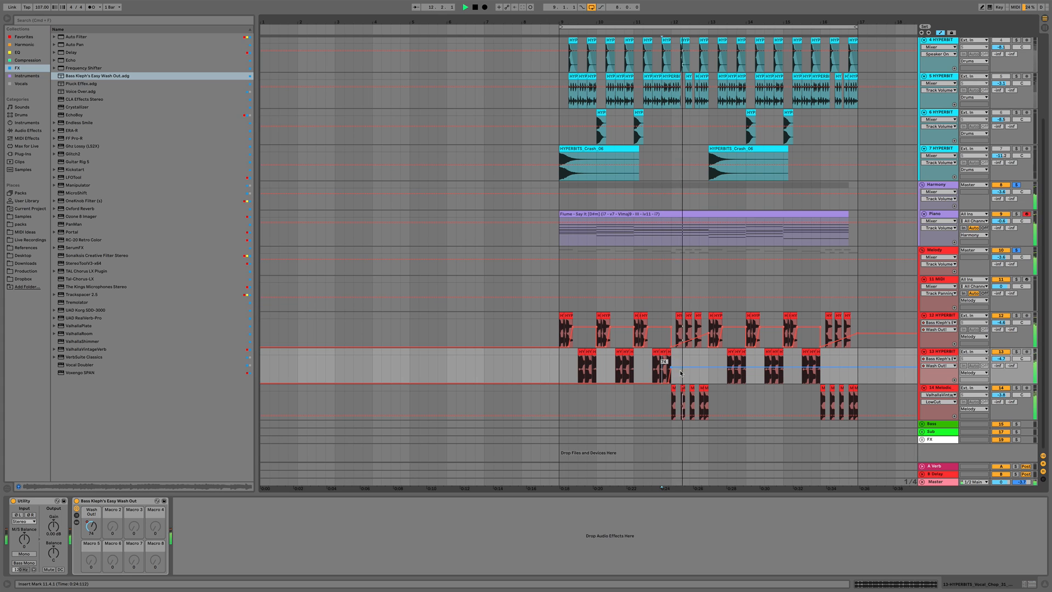
key("space")
key("space")
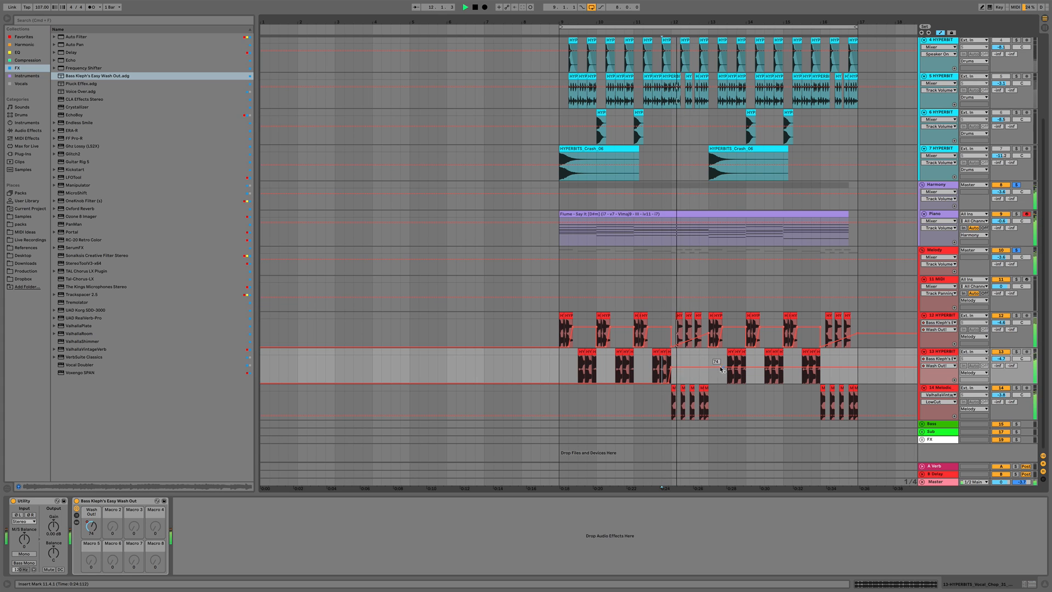
left_click(710, 367)
left_click_drag(703, 367, 860, 378)
key("space")
key("space")
key("space")
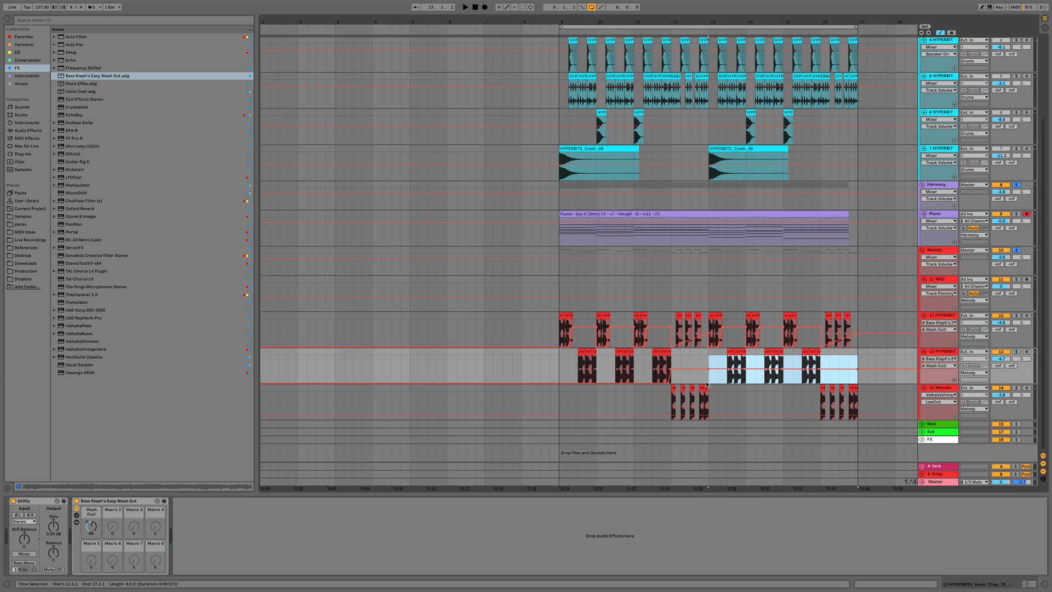
left_click_drag(706, 383, 559, 376)
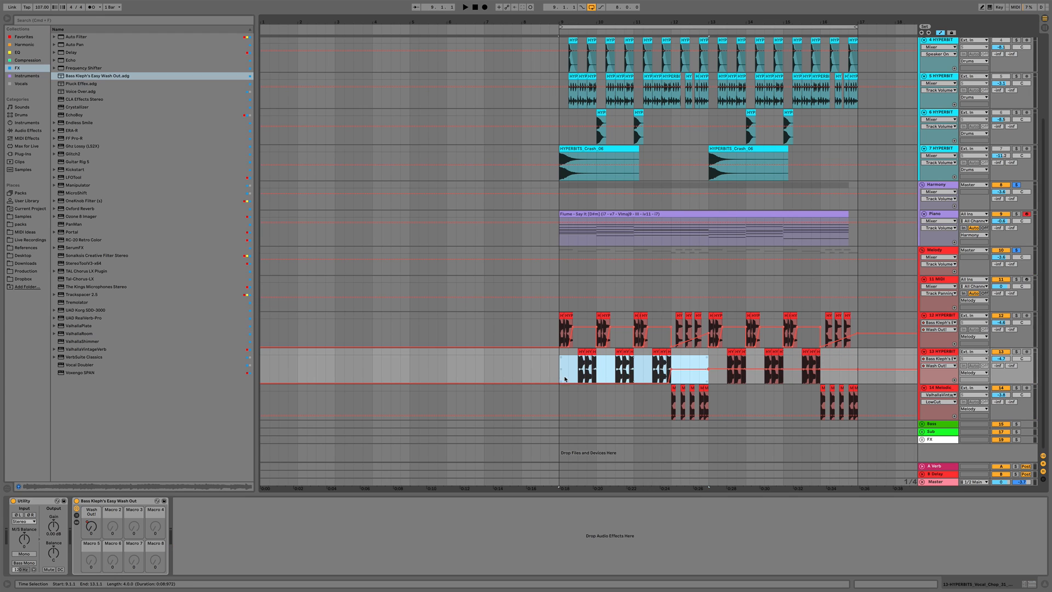
key("super+d")
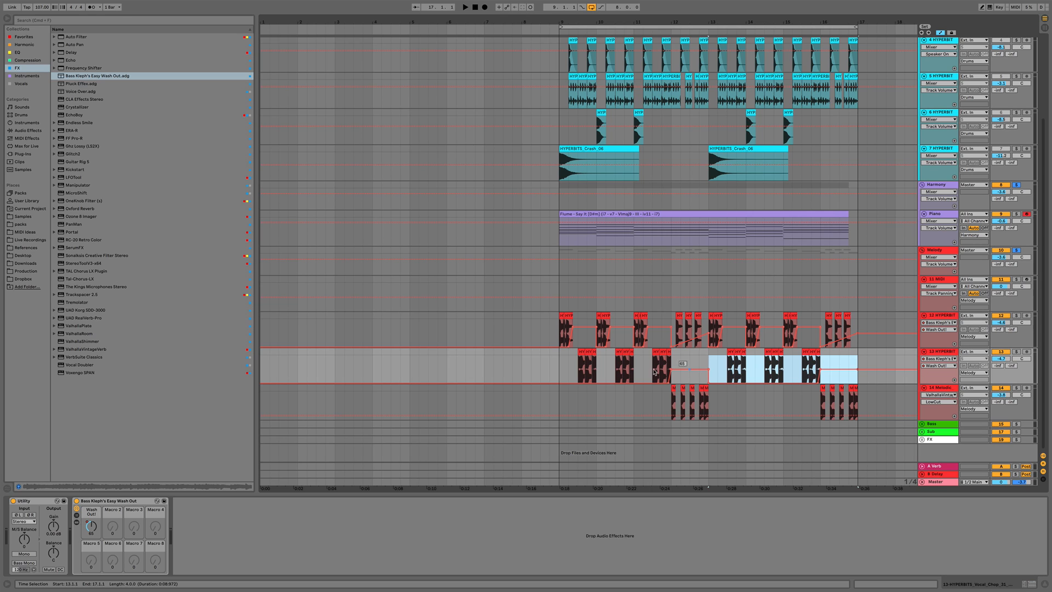
Play from bar 9 and lower the volumes of the two vocal chop tracks slightly
left_click(558, 371)
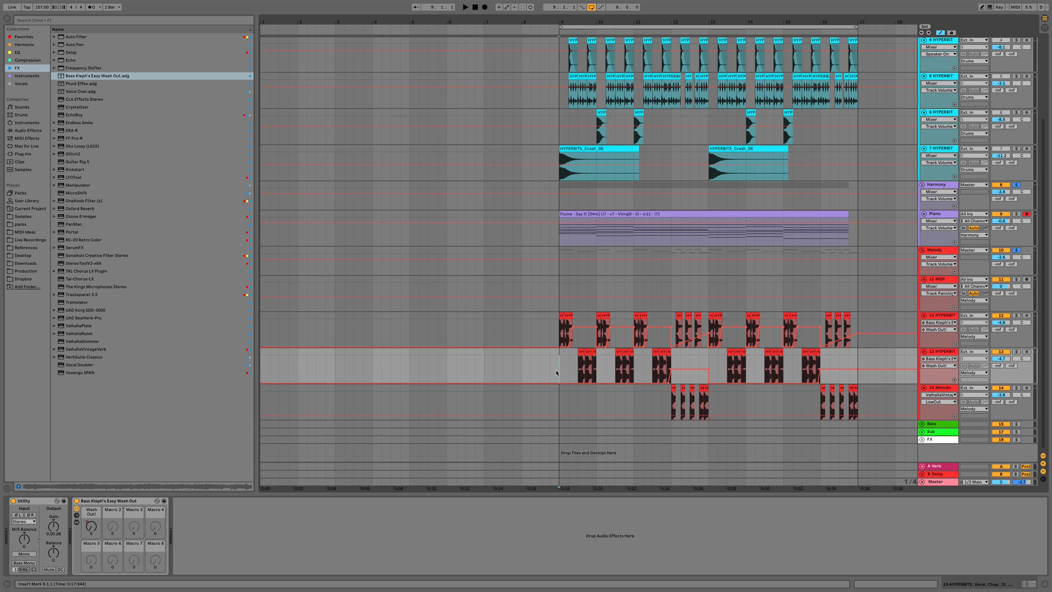
key("space")
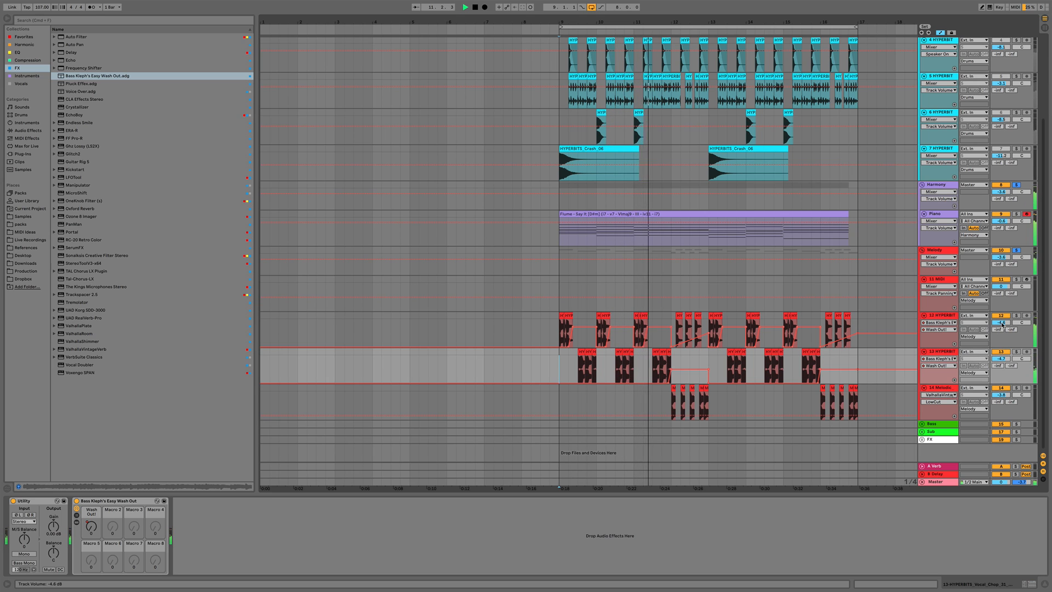
left_click_drag(1001, 323, 1001, 320)
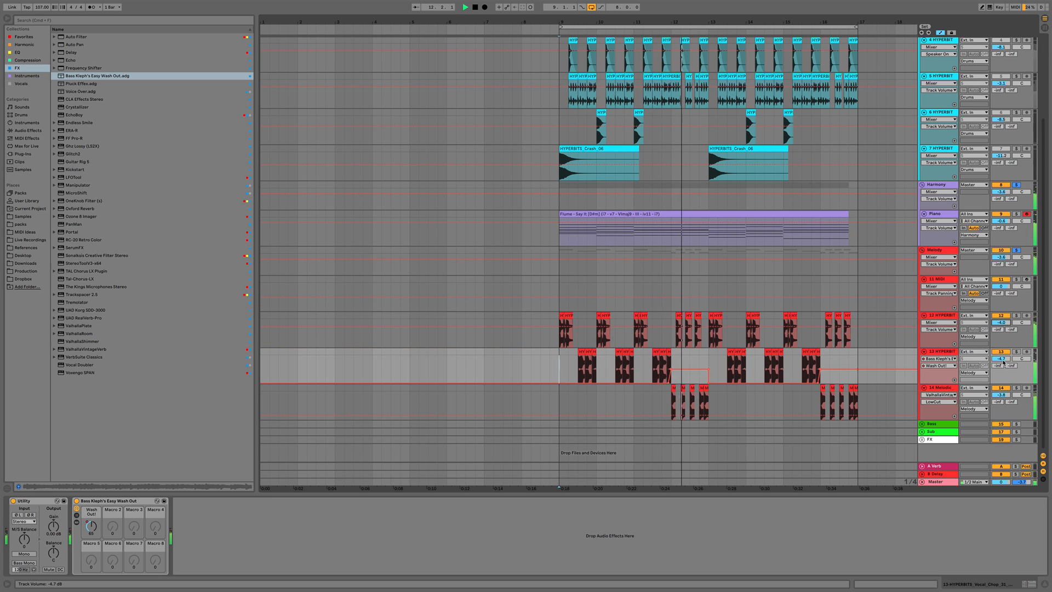
left_click_drag(1002, 359, 1002, 394)
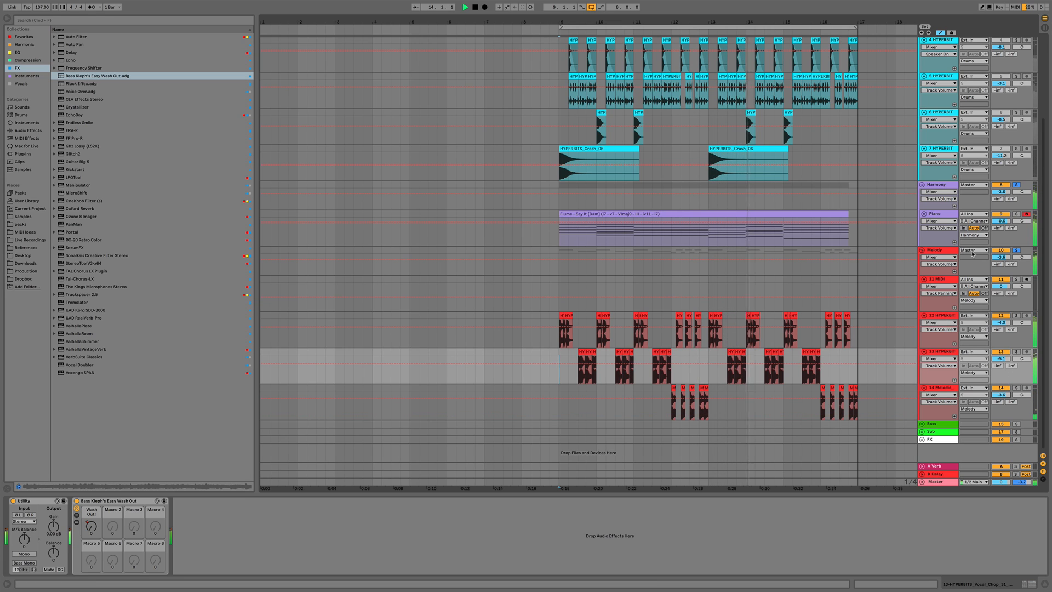
key("space")
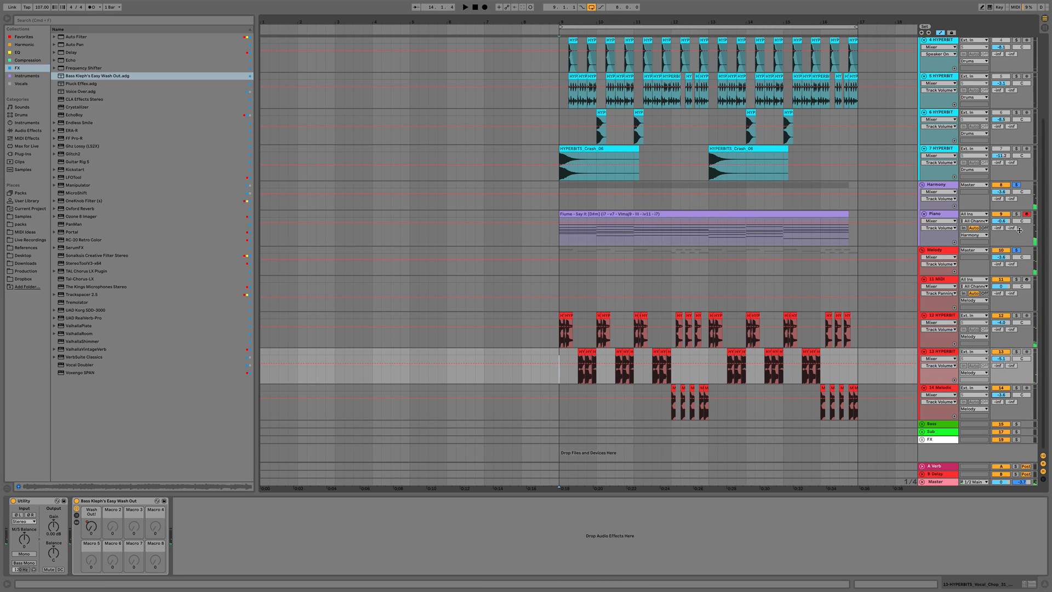
Play the arrangement and nudge the Melody group's volume up slightly
left_click(937, 251)
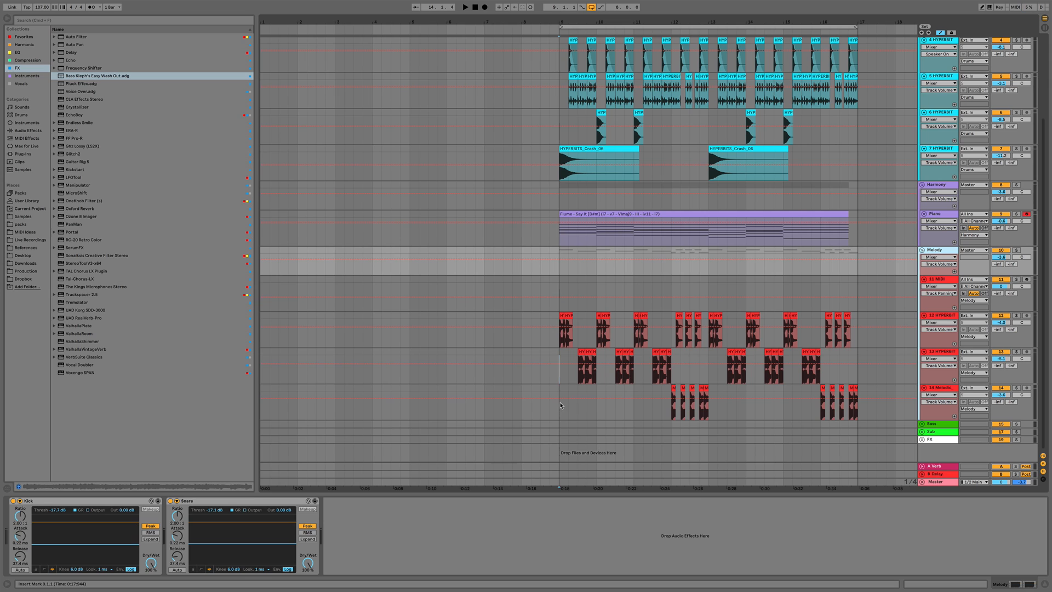
key("space")
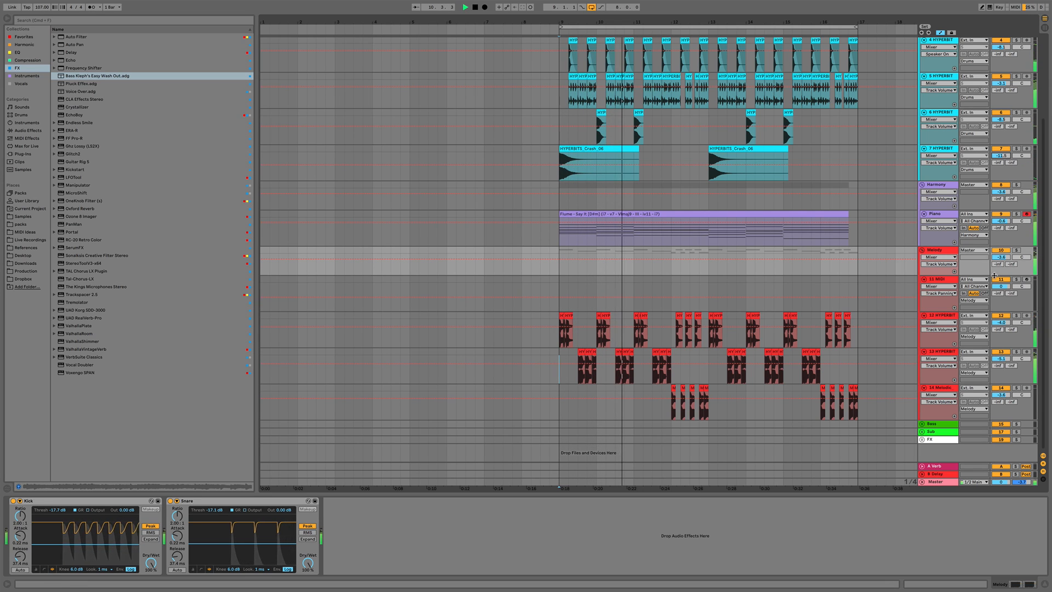
left_click_drag(998, 258, 998, 256)
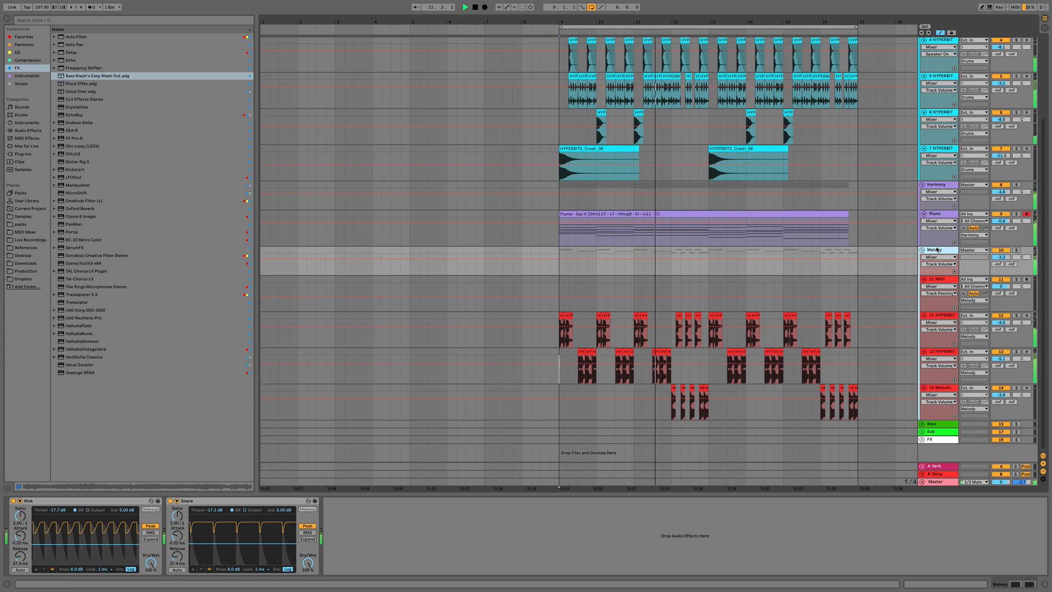
Open the vocal chop clips around bar 16 in clip detail and audition them
left_click(949, 312)
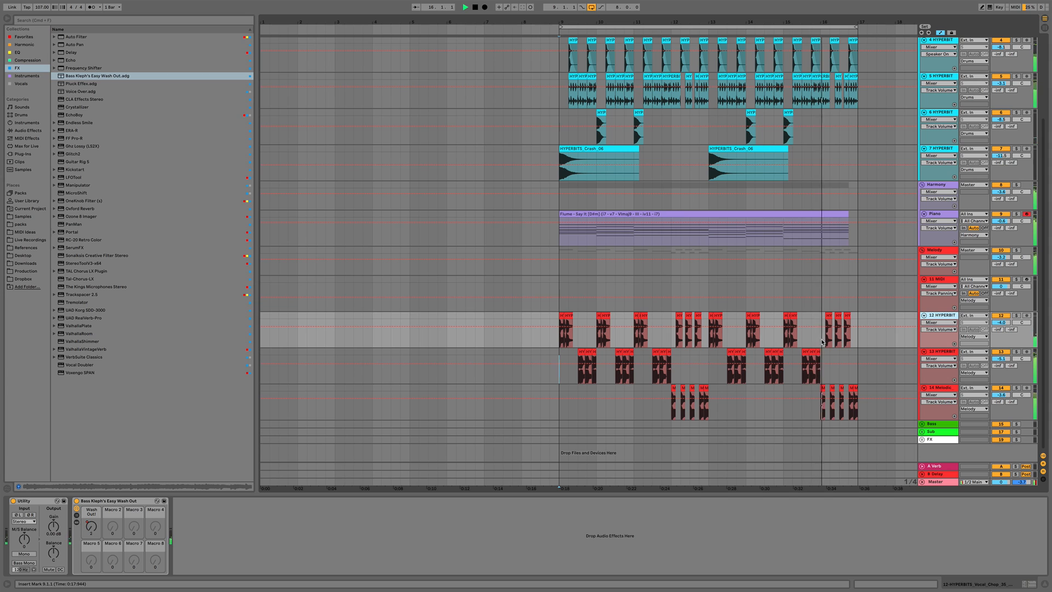
double_click(813, 367)
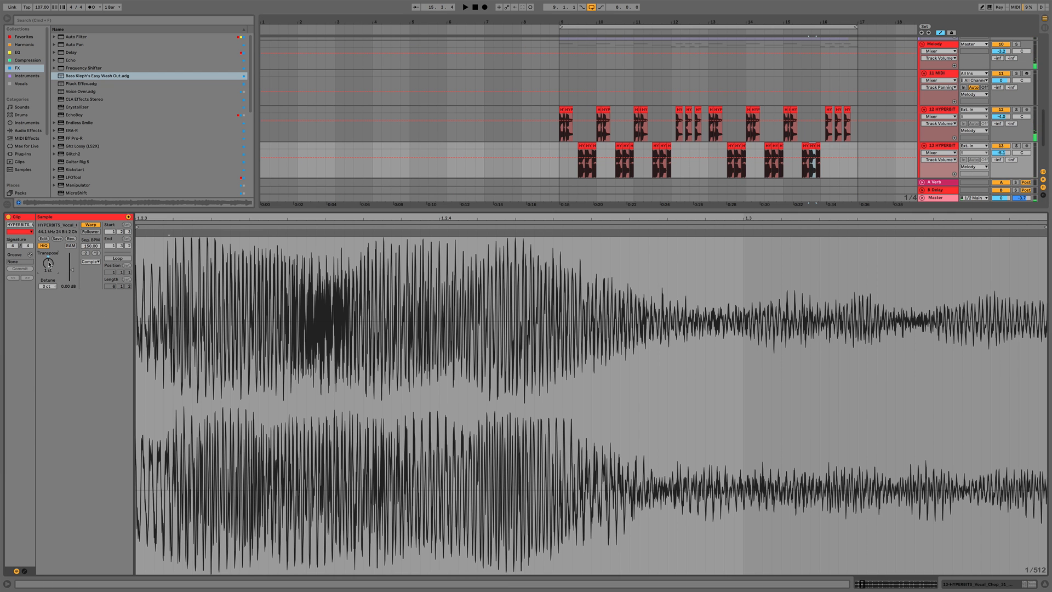
left_click_drag(48, 264, 48, 260)
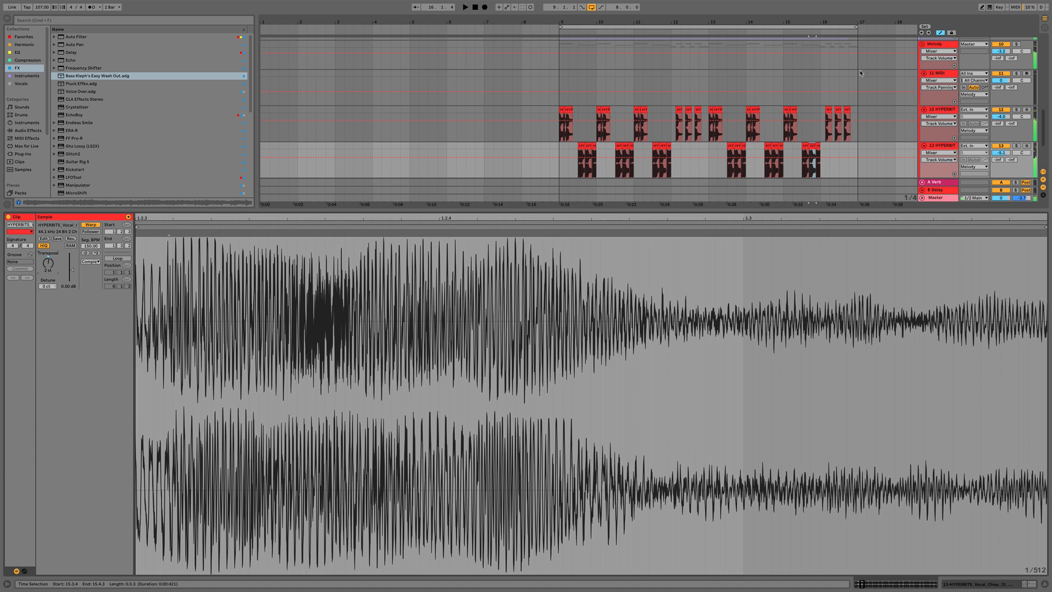
left_click(801, 151)
key("space")
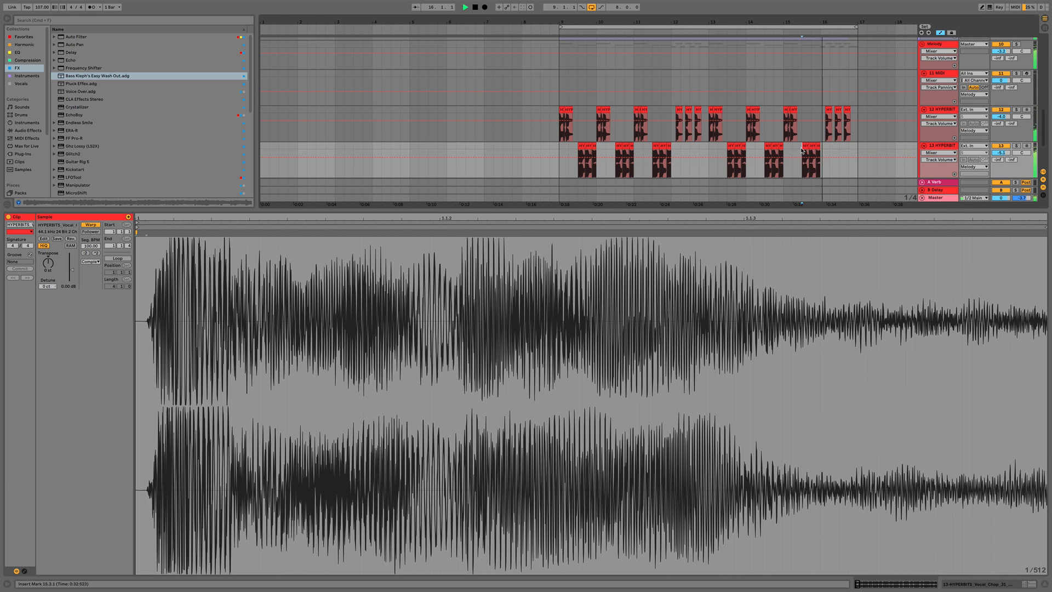
key("super+alt+l")
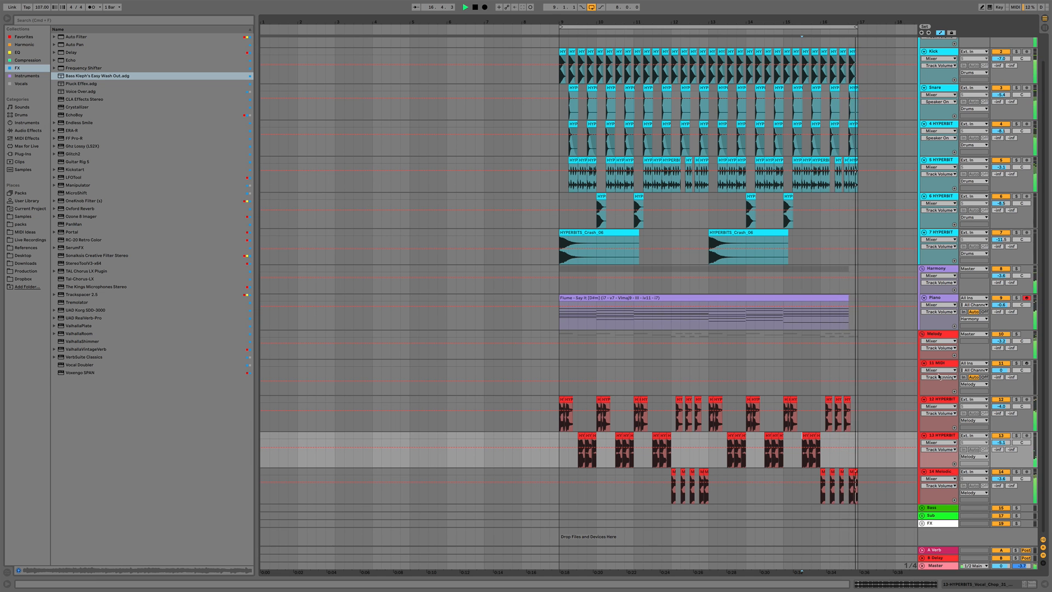
Transpose the last three vocal chops in bar 16 of the upper chop track up 12 semitones
left_click(825, 402)
key("space")
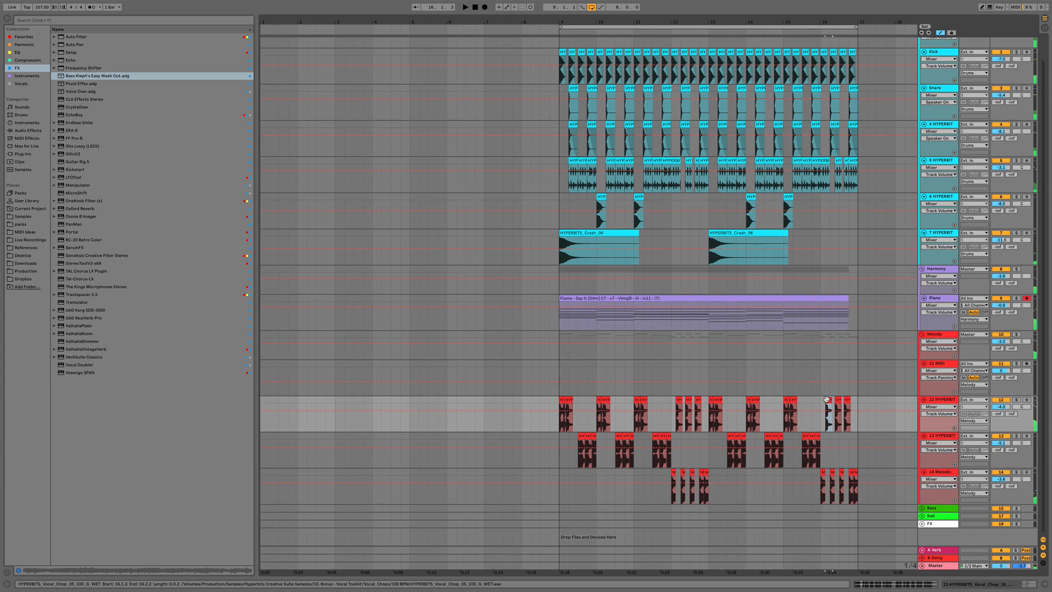
left_click(818, 401)
key("space")
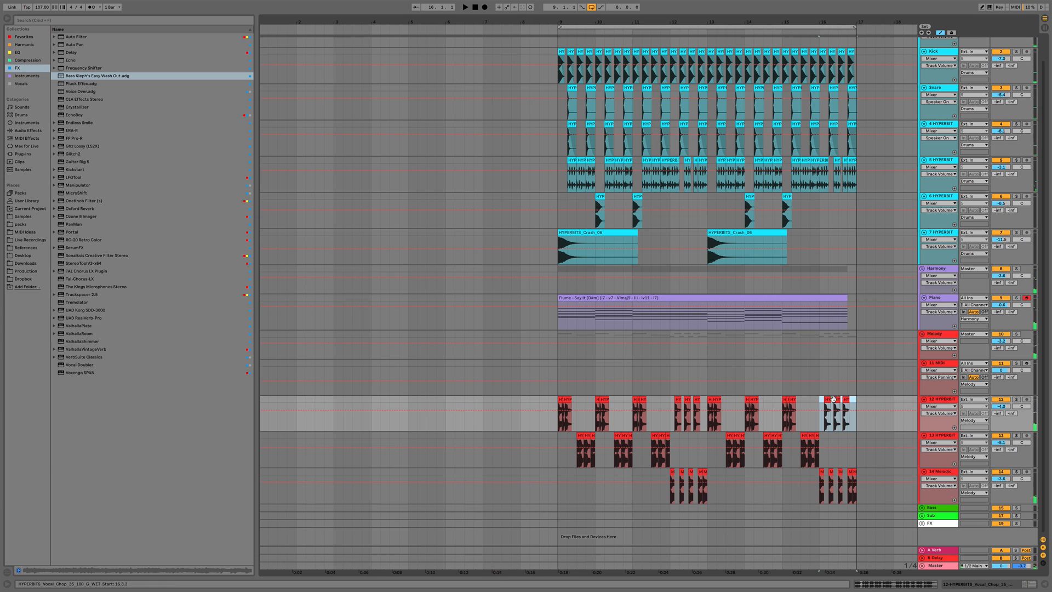
double_click(827, 402)
left_click_drag(819, 164, 856, 163)
key("space")
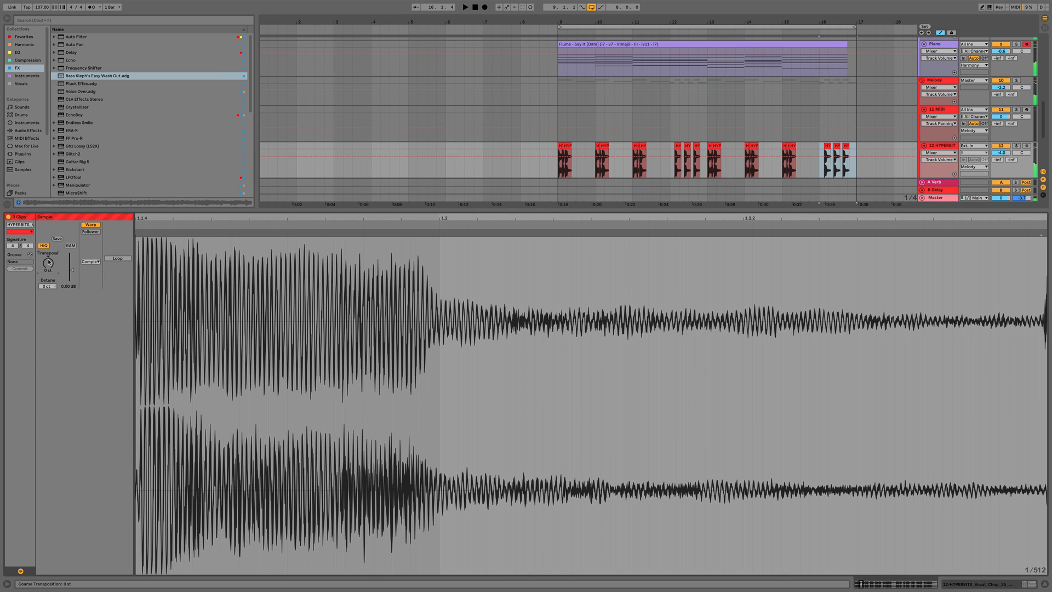
key("Delete")
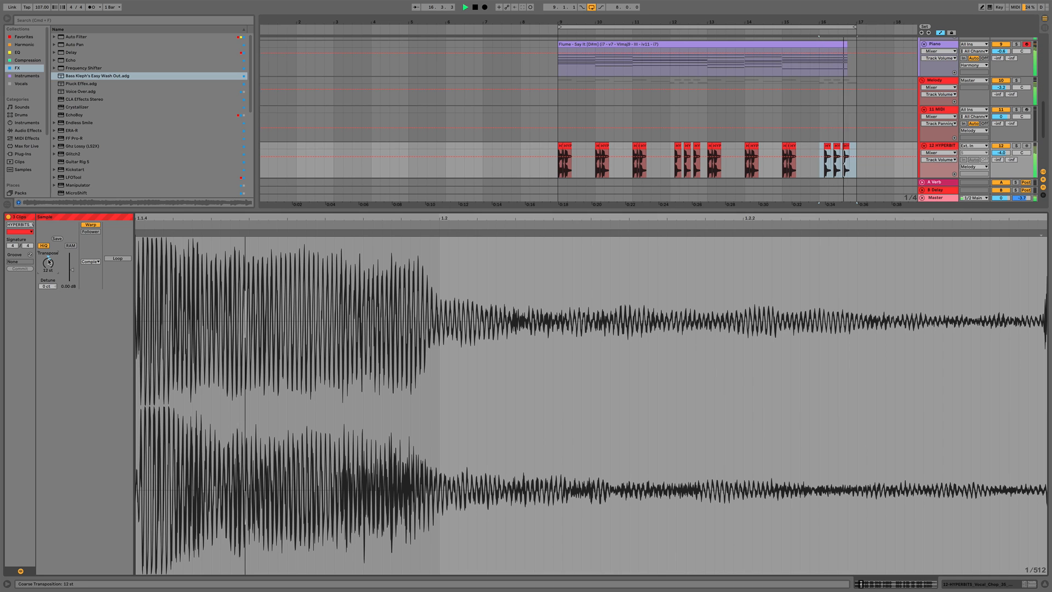
Change the transposition of the final melodic loop clips in bar 16 and play them back
key("super+alt+l")
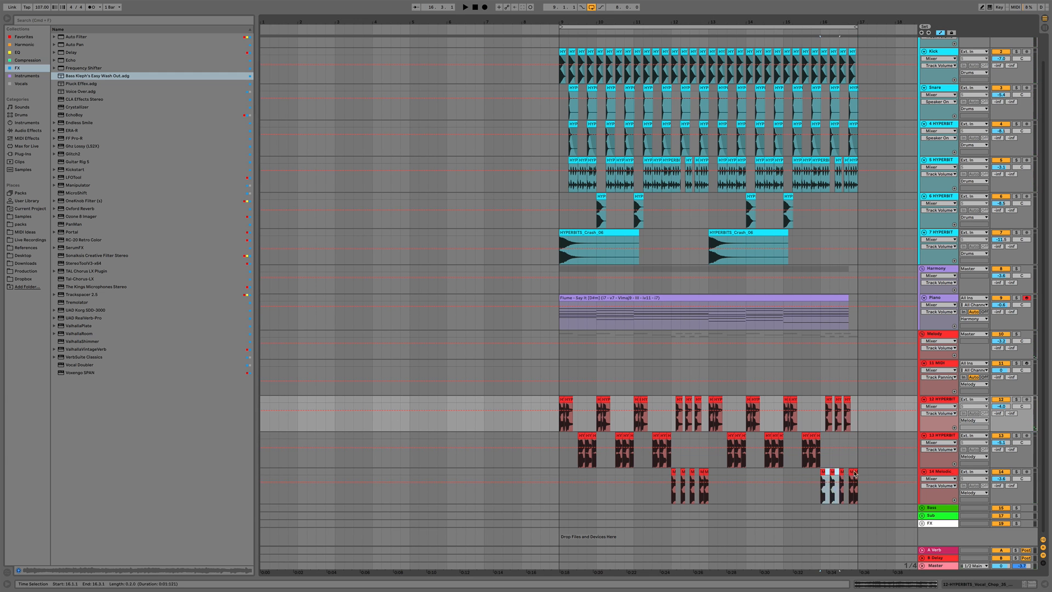
left_click(821, 474)
key("super+alt+l")
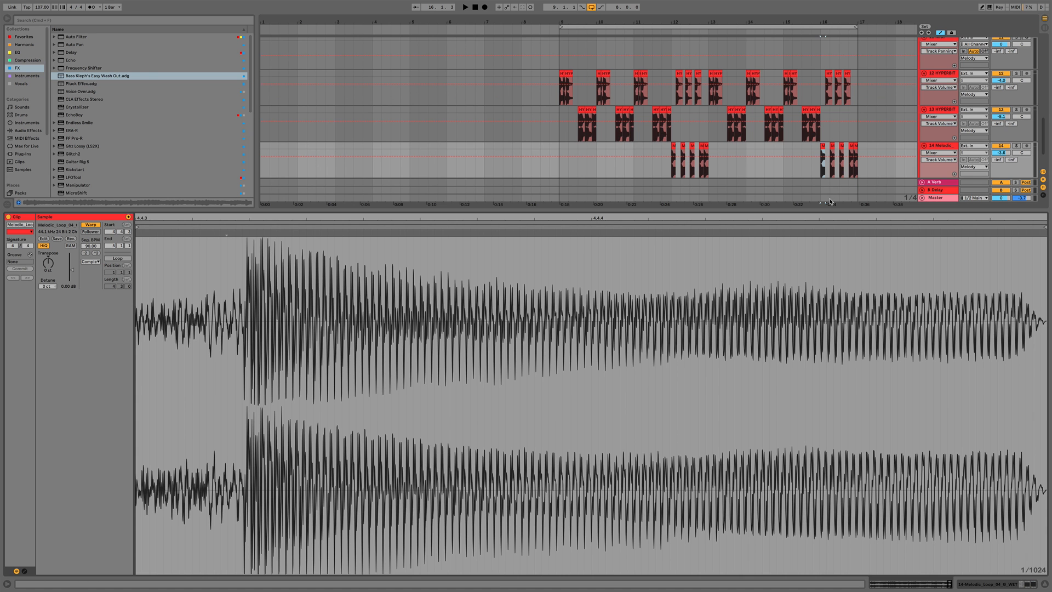
left_click_drag(822, 161, 866, 164)
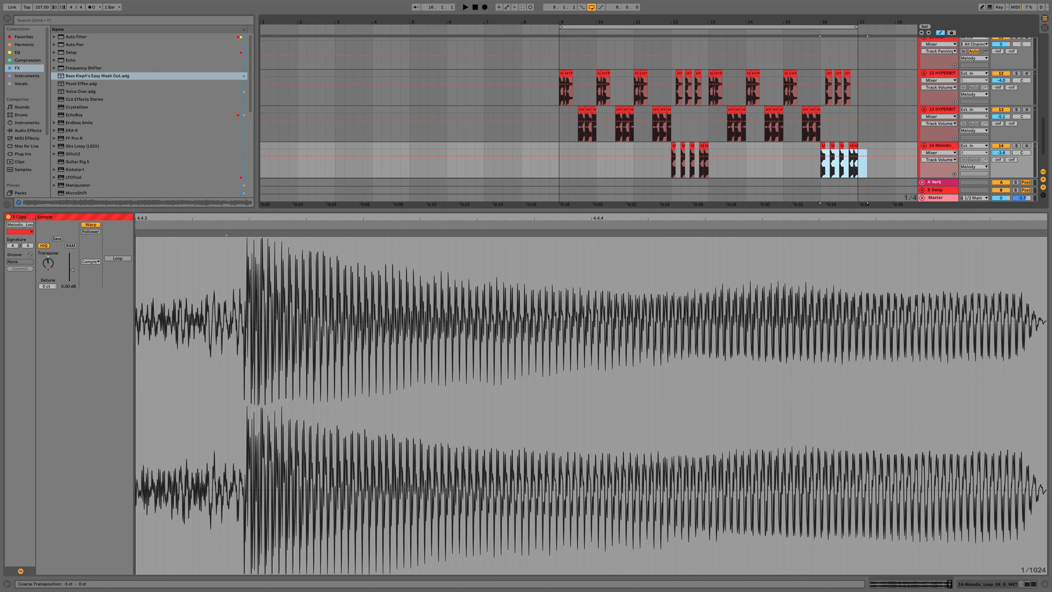
left_click_drag(48, 257, 48, 266)
key("space")
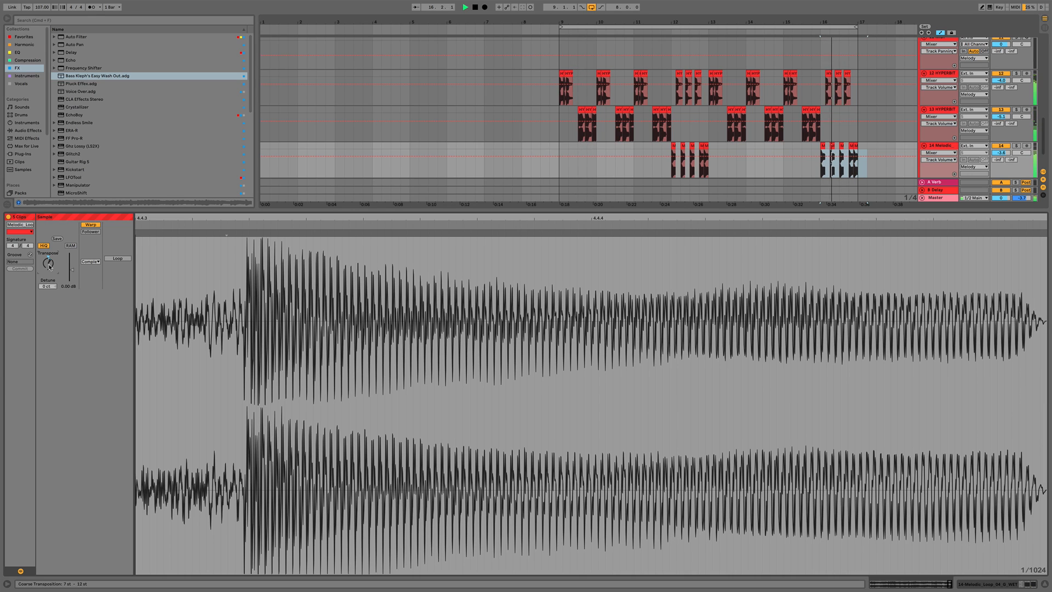
key("alt+super+l")
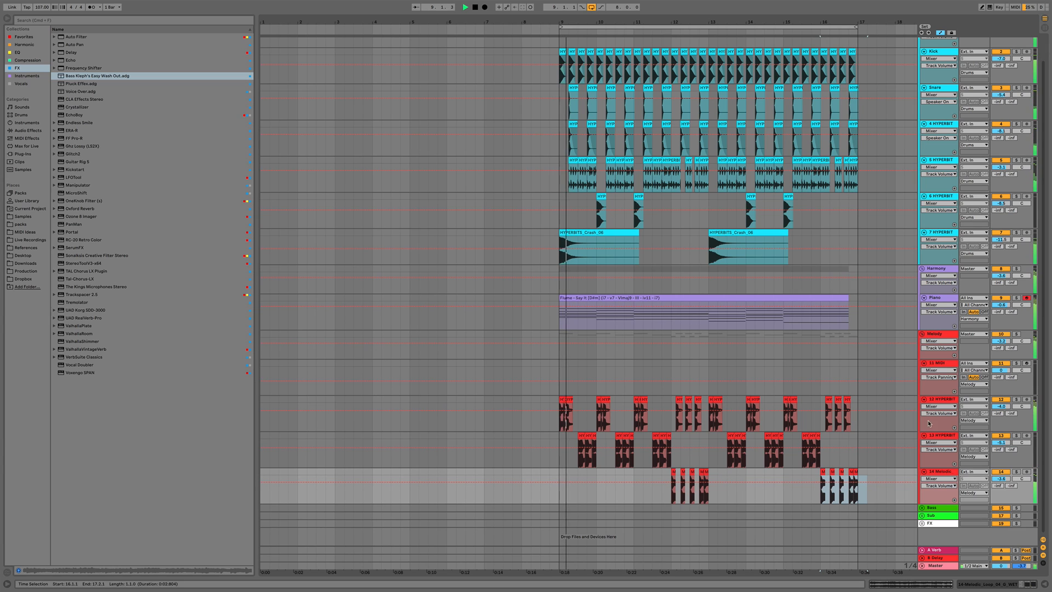
key("space")
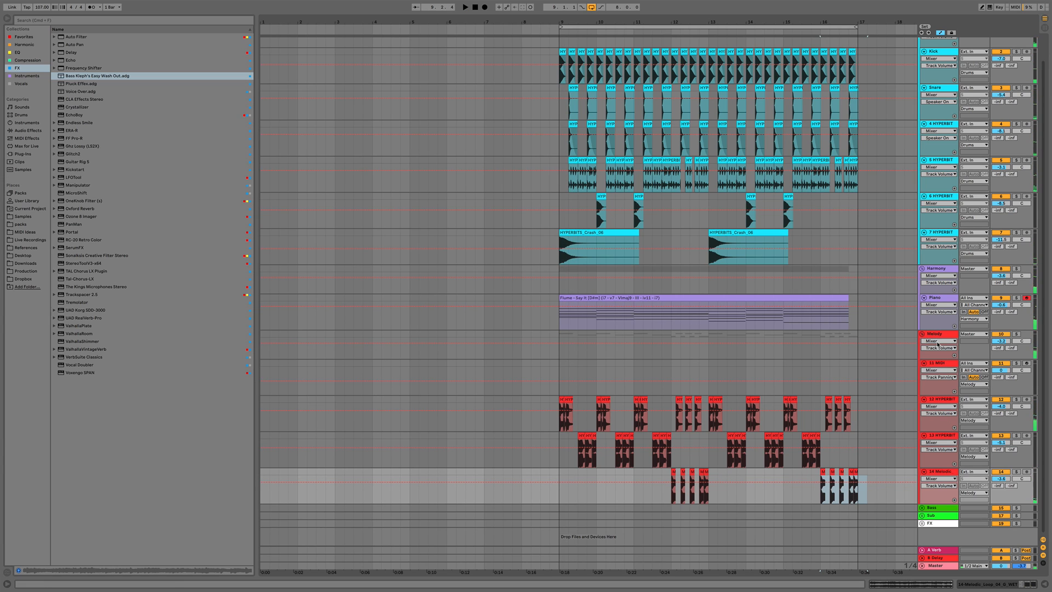
Collapse the Melody group, expand the Bass group, and paste a copy of the Piano chord clip onto the 16 MIDI track
key("a")
left_click(922, 335)
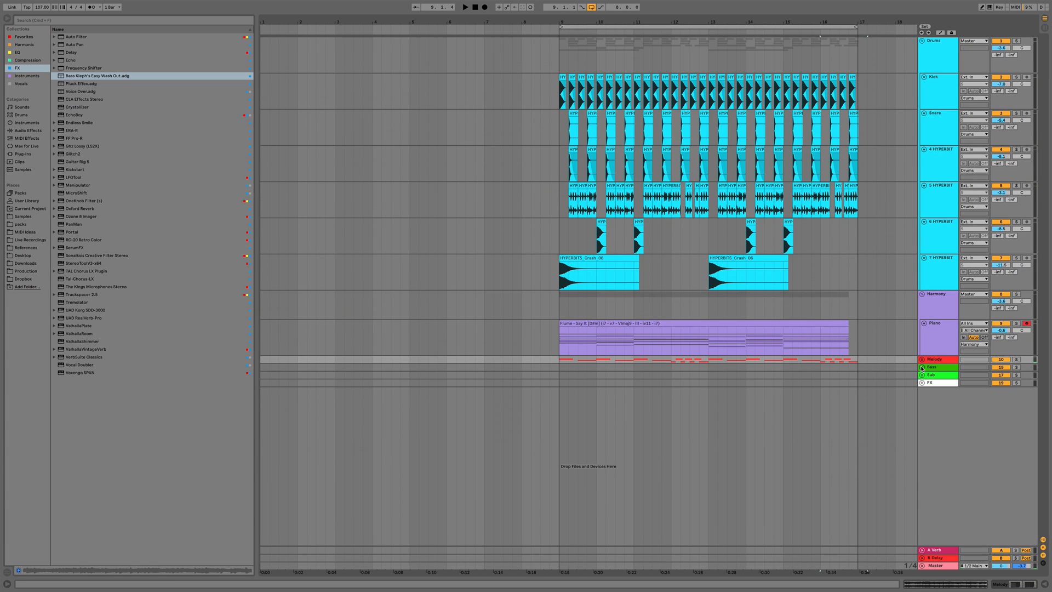
left_click(922, 367)
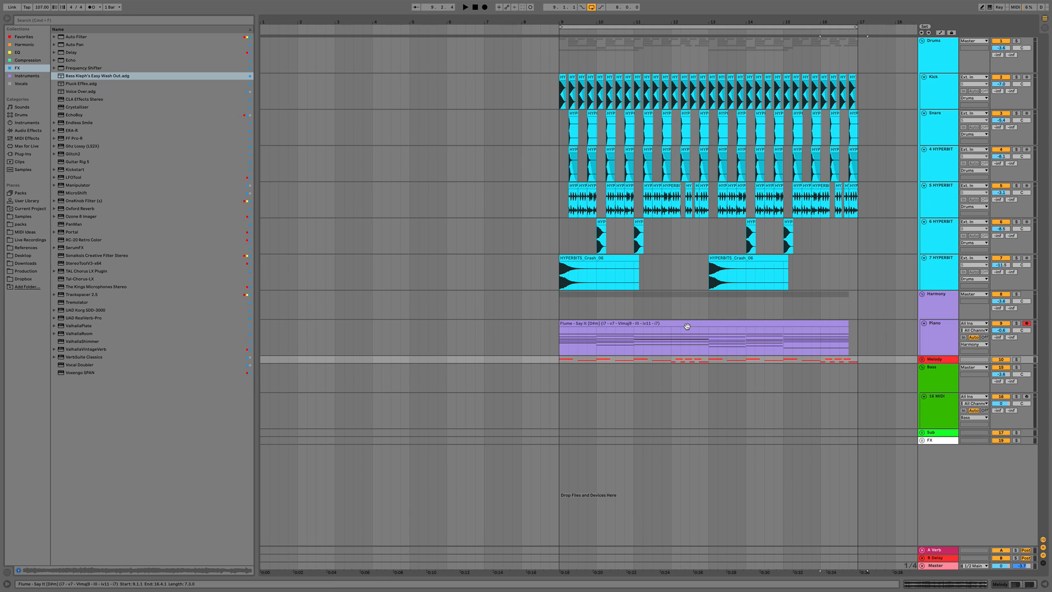
left_click(628, 323)
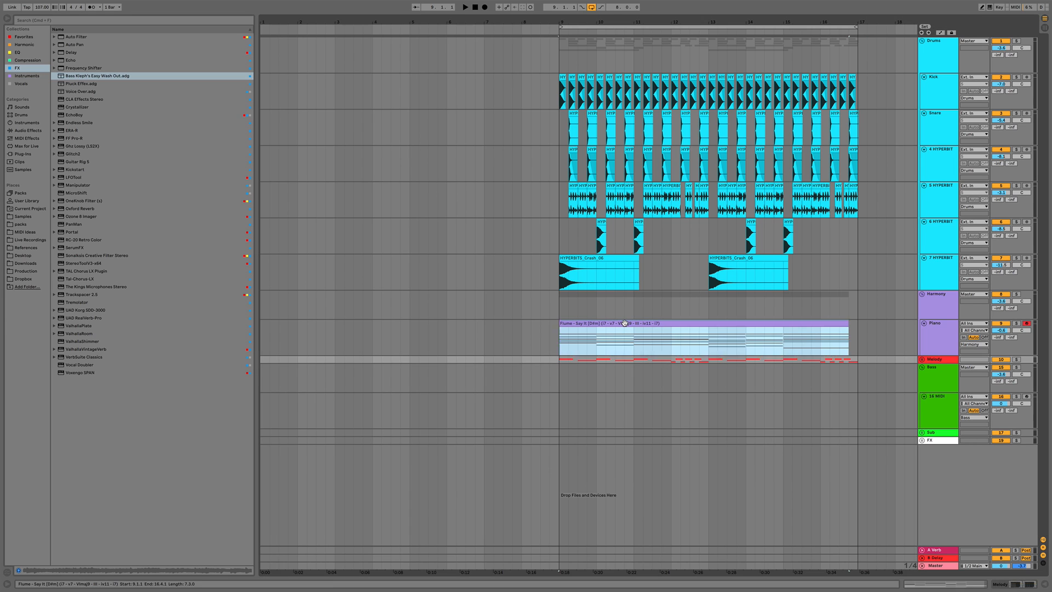
left_click(569, 411)
key("super+v")
right_click(668, 396)
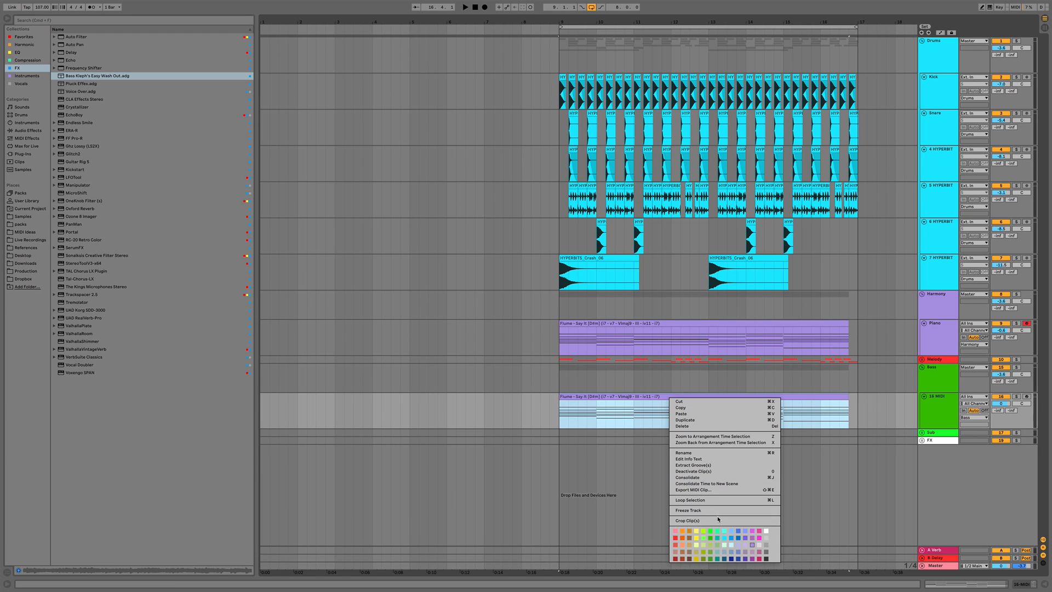
Color the pasted chord clip on the 16 MIDI track green
left_click(710, 531)
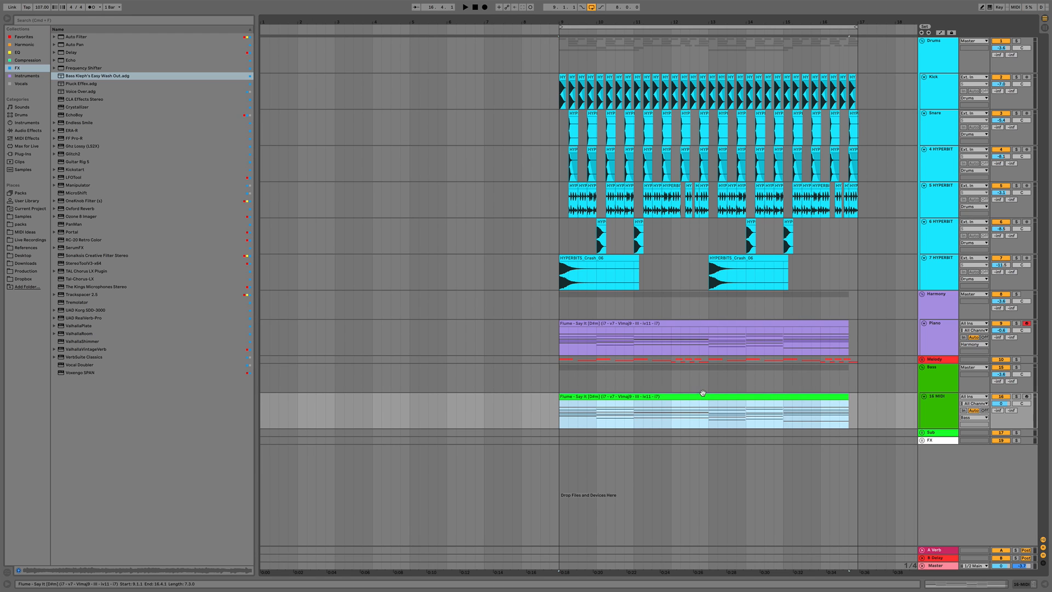
right_click(701, 397)
left_click(733, 539)
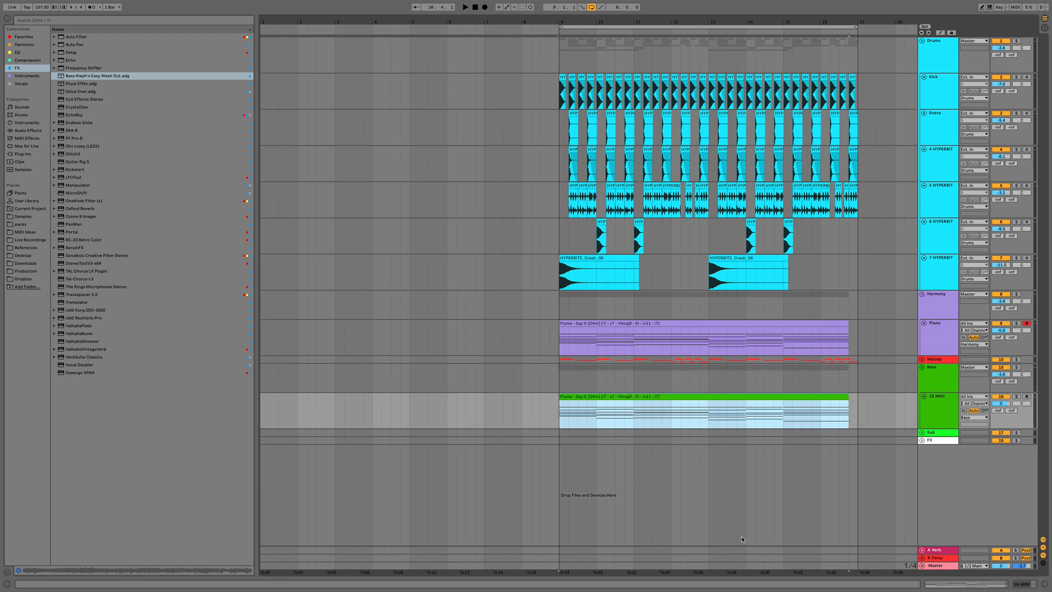
Open the clip's notes and delete all the upper chord notes, keeping only the lowest bass notes
double_click(718, 396)
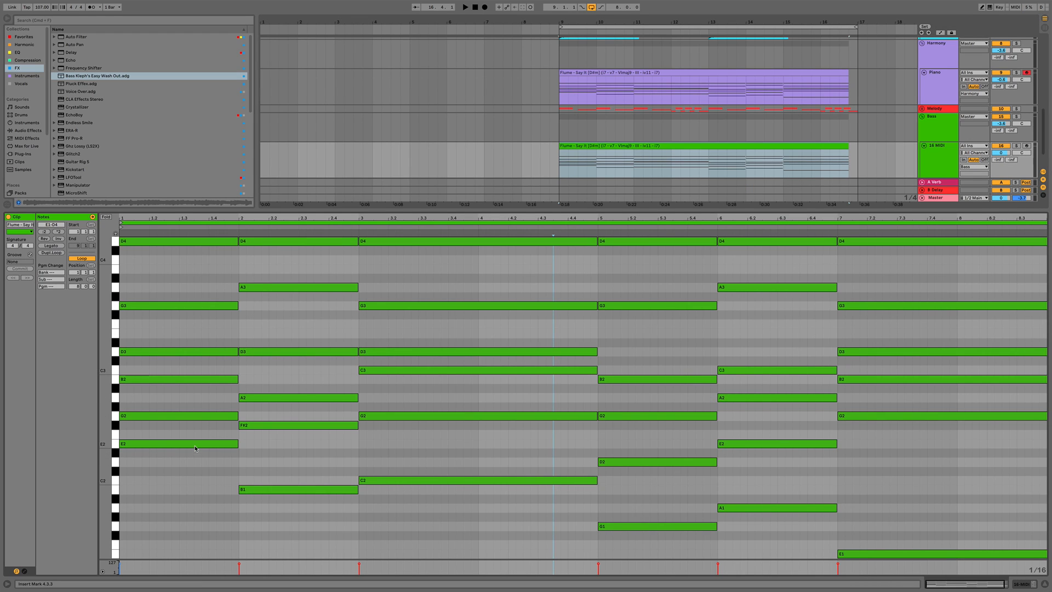
left_click_drag(190, 435, 940, 203)
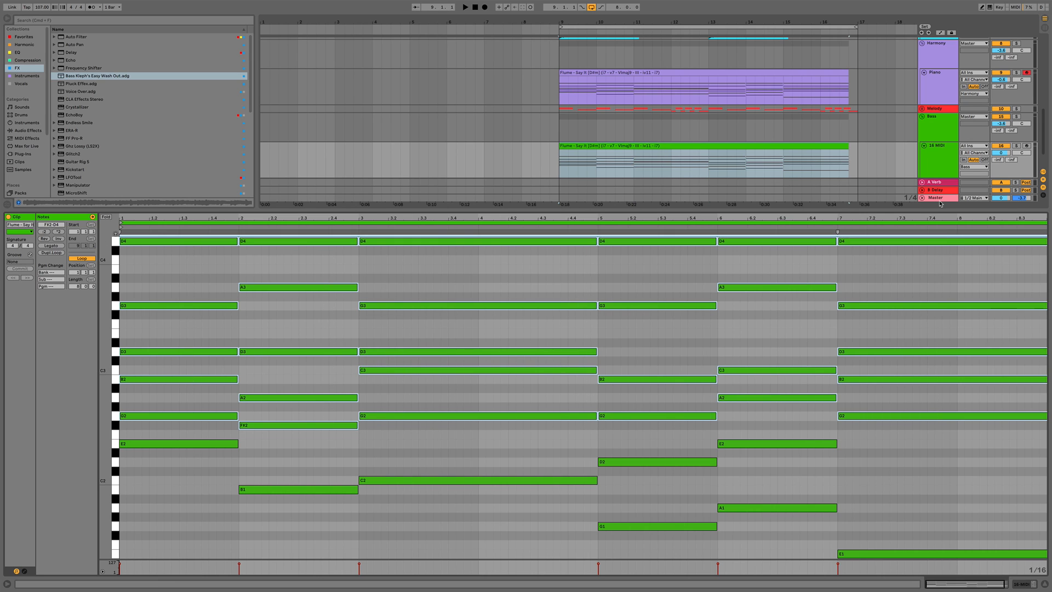
key("Delete")
Delete the extra E2 note left in the fifth chord so one bass note remains per chord
left_click_drag(650, 486, 747, 409)
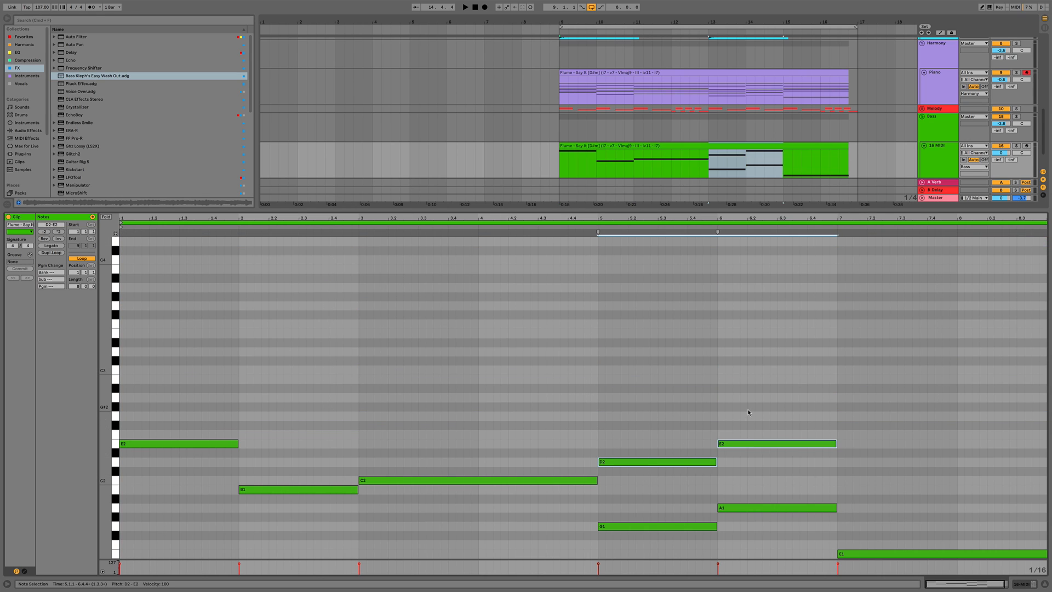
key("Delete")
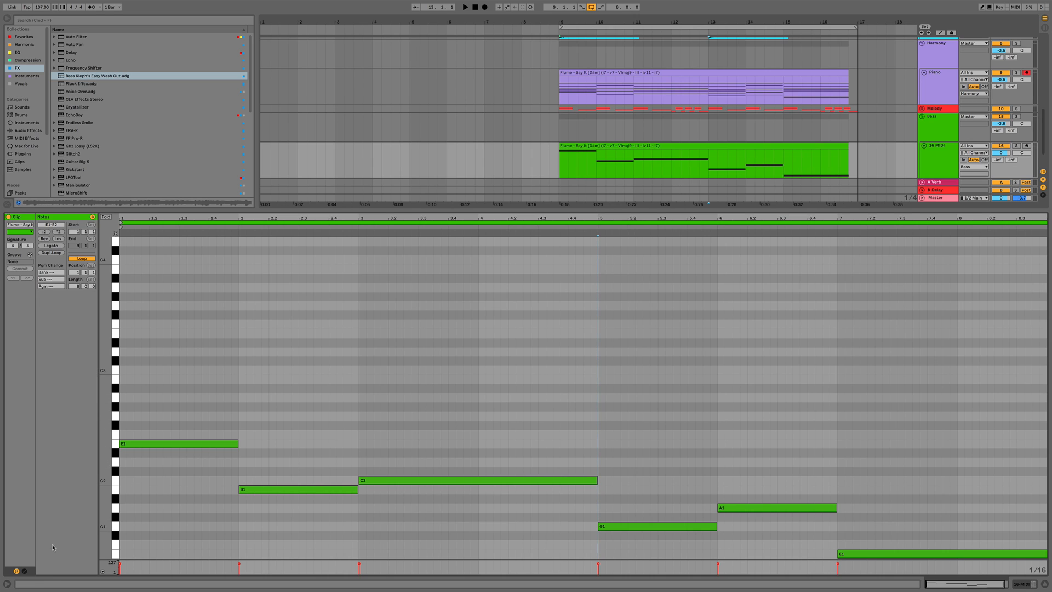
Shorten every bass note in the clip into a short stab at the start of its chord
left_click(218, 392)
left_click(465, 481)
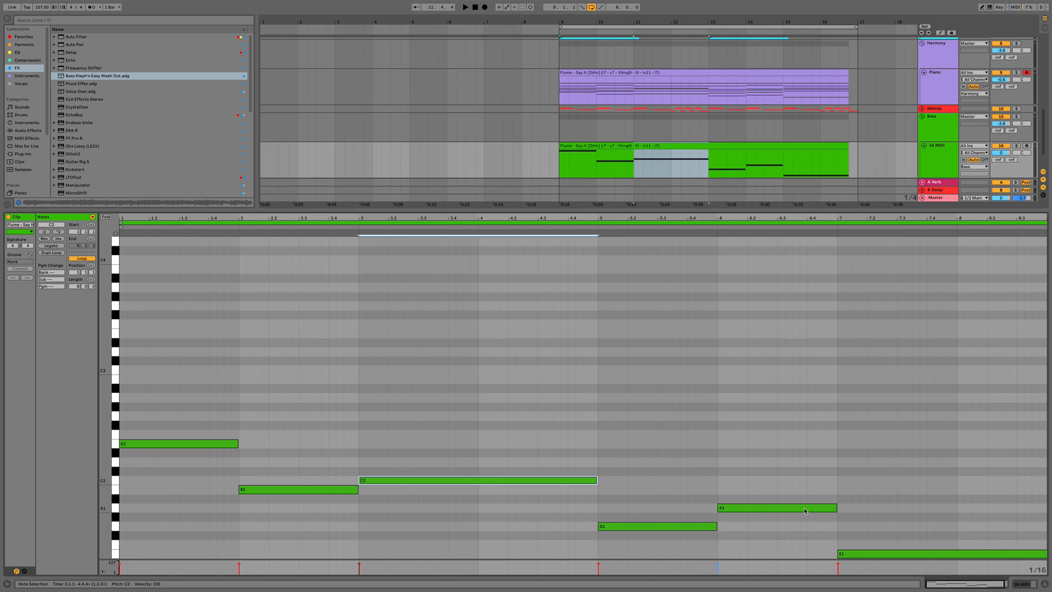
left_click_drag(925, 518, 930, 559)
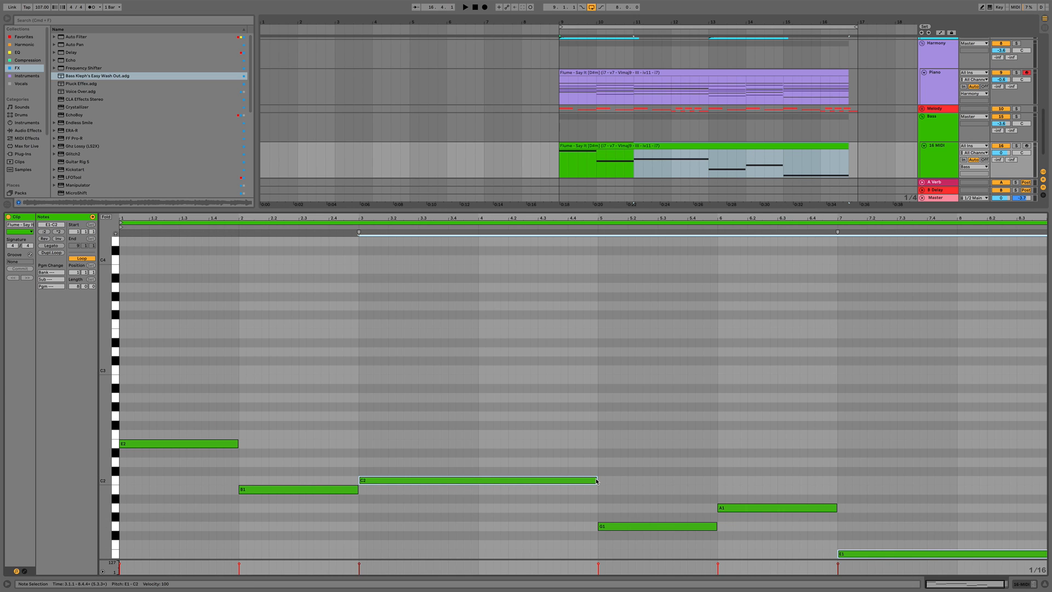
left_click_drag(596, 481, 390, 490)
key("space")
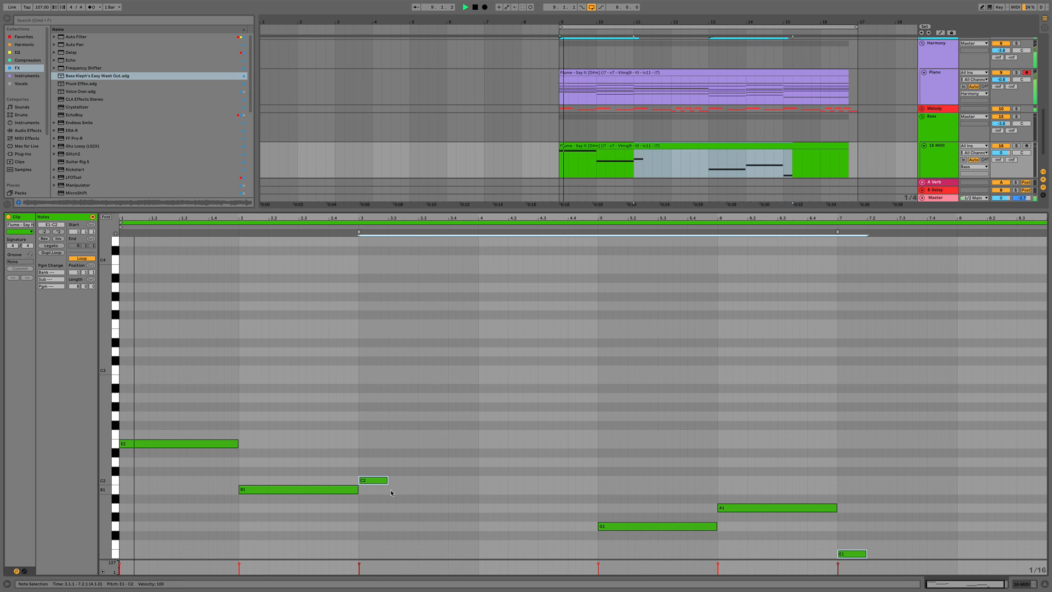
left_click_drag(193, 422, 309, 515)
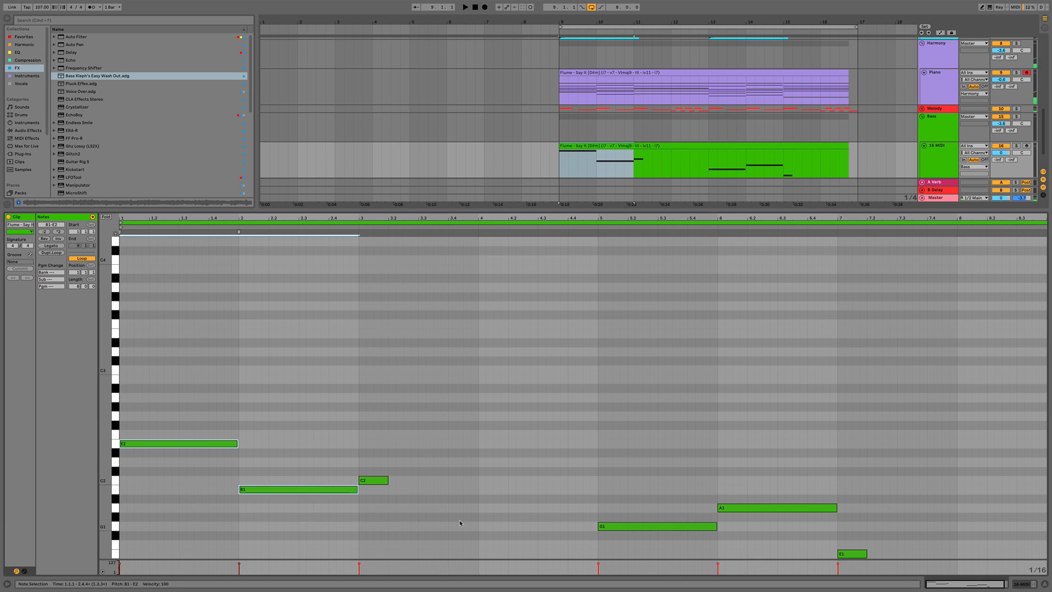
left_click_drag(678, 495, 746, 511)
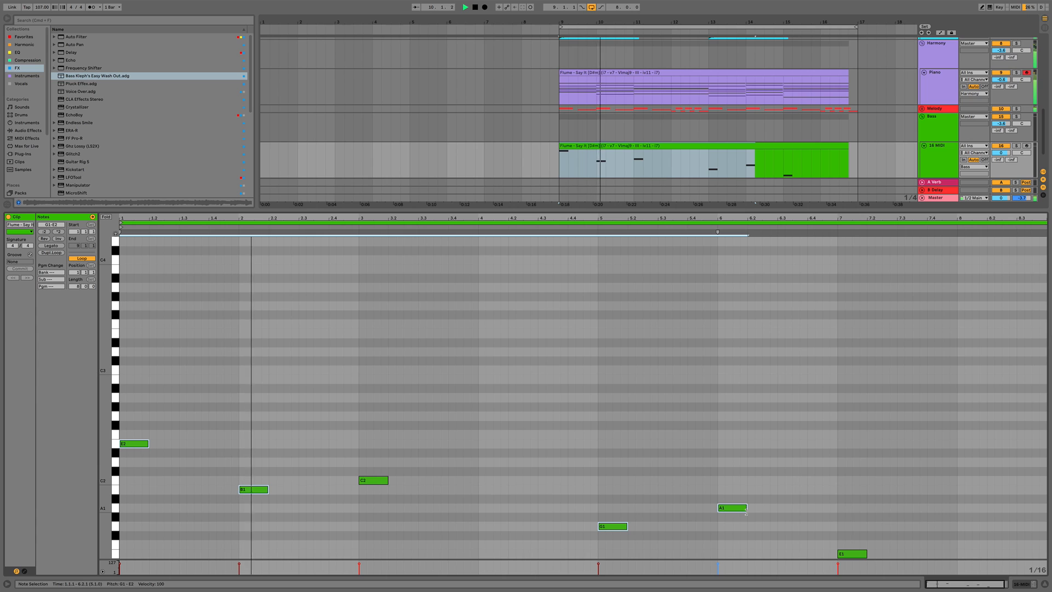
left_click(146, 484)
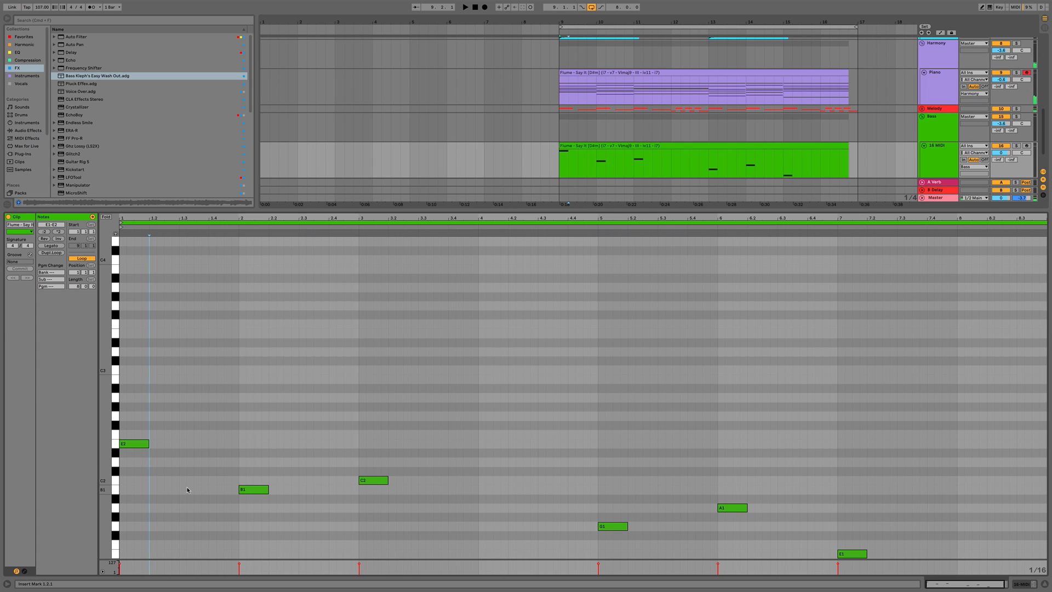
Transpose all bass notes up one octave, then move the first note back down an octave
key("super+a")
key("shift+Up")
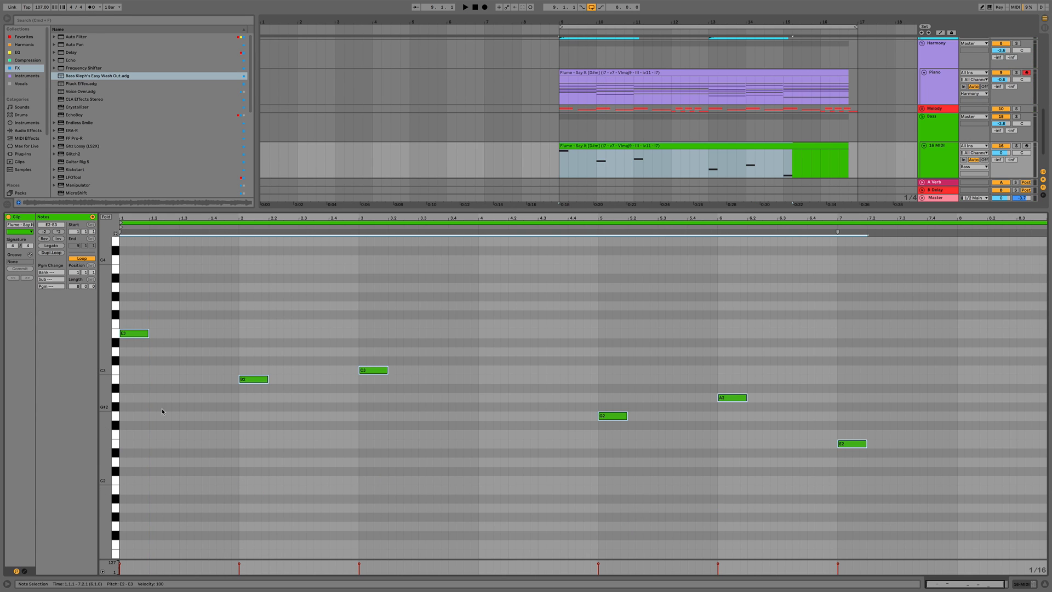
left_click(146, 333)
key("shift+Down")
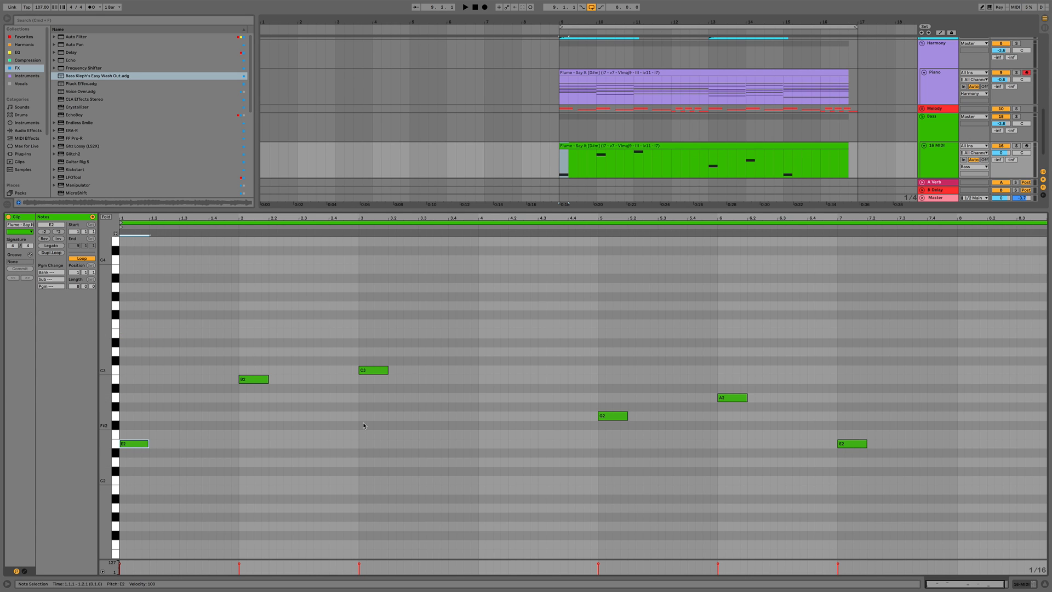
Load the Serum instrument onto the 16 MIDI track and open its window
key("shift+Tab")
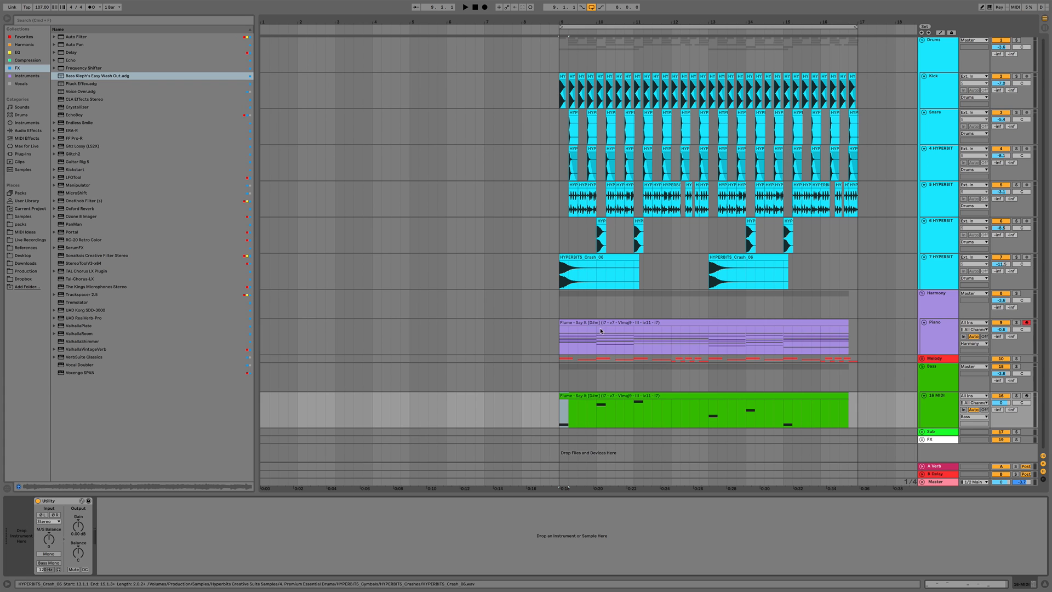
left_click(27, 76)
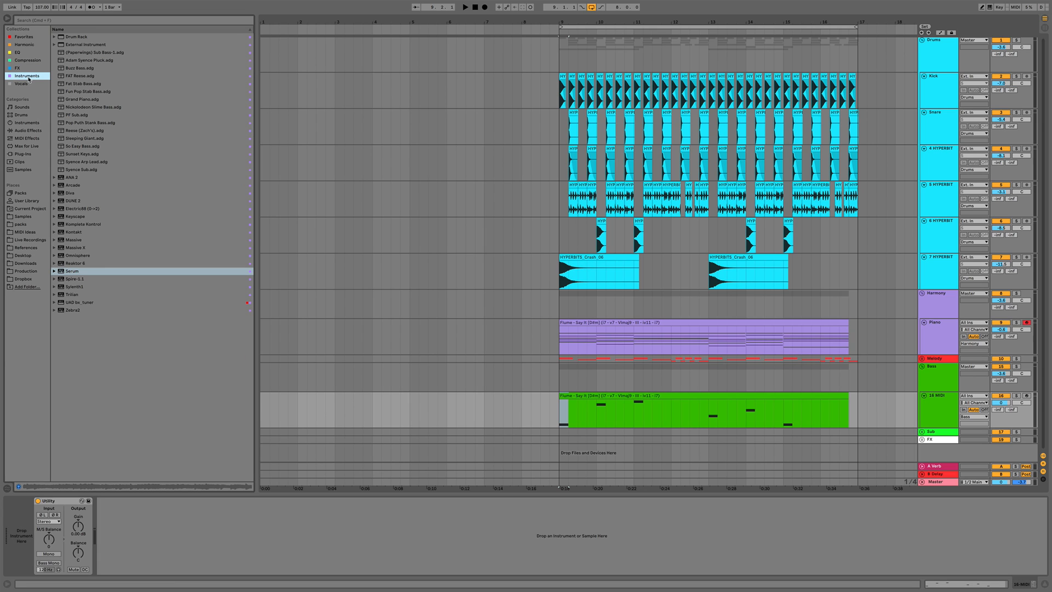
left_click_drag(68, 273, 52, 537)
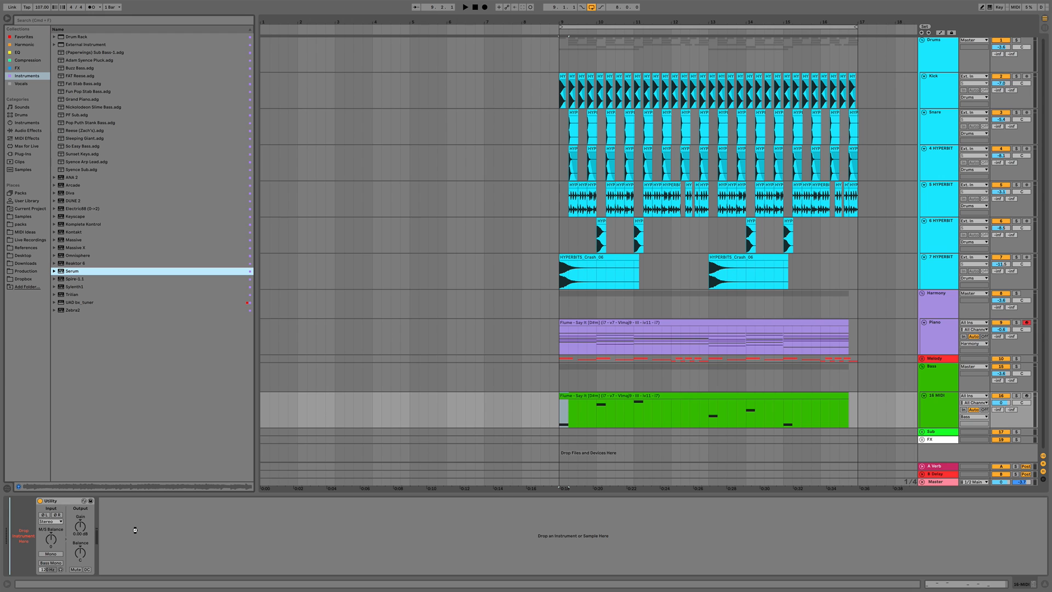
left_click_drag(136, 531, 136, 531)
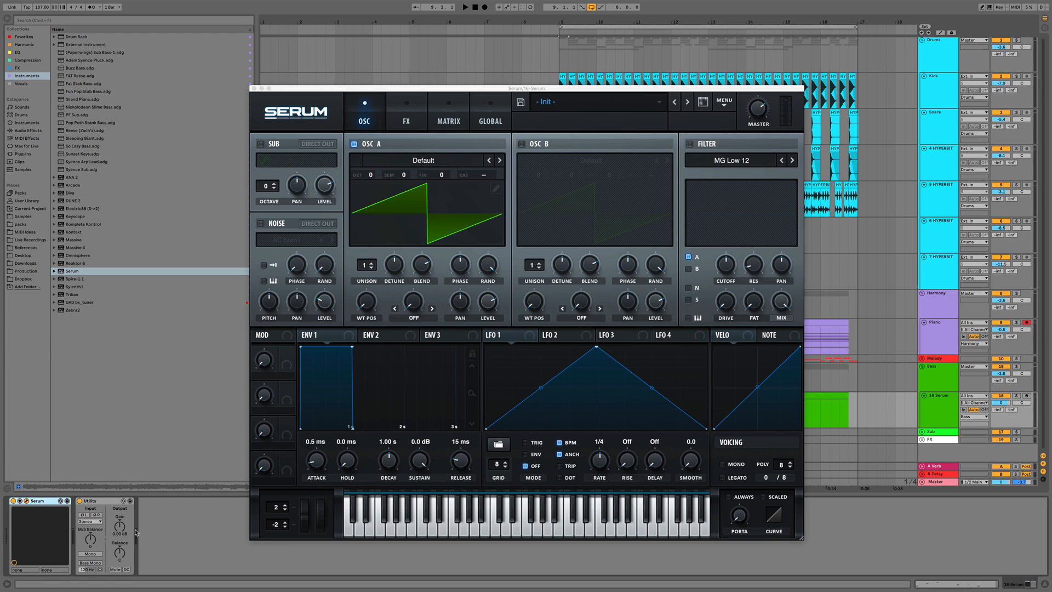
left_click(571, 107)
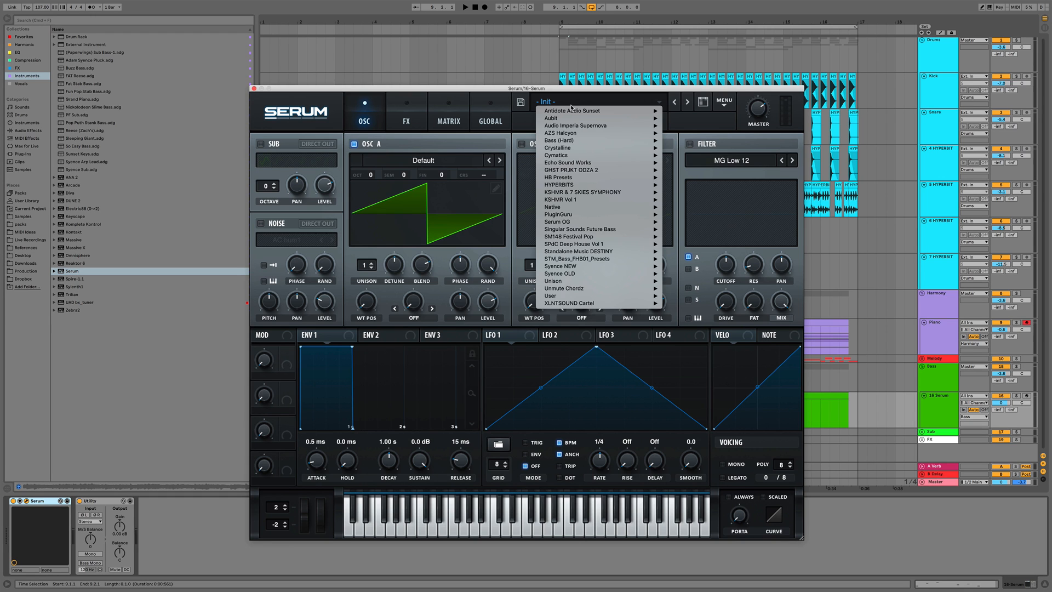
left_click(559, 102)
left_click(558, 101)
left_click(558, 102)
Save the Live Set to the Desktop as we
key("super+s")
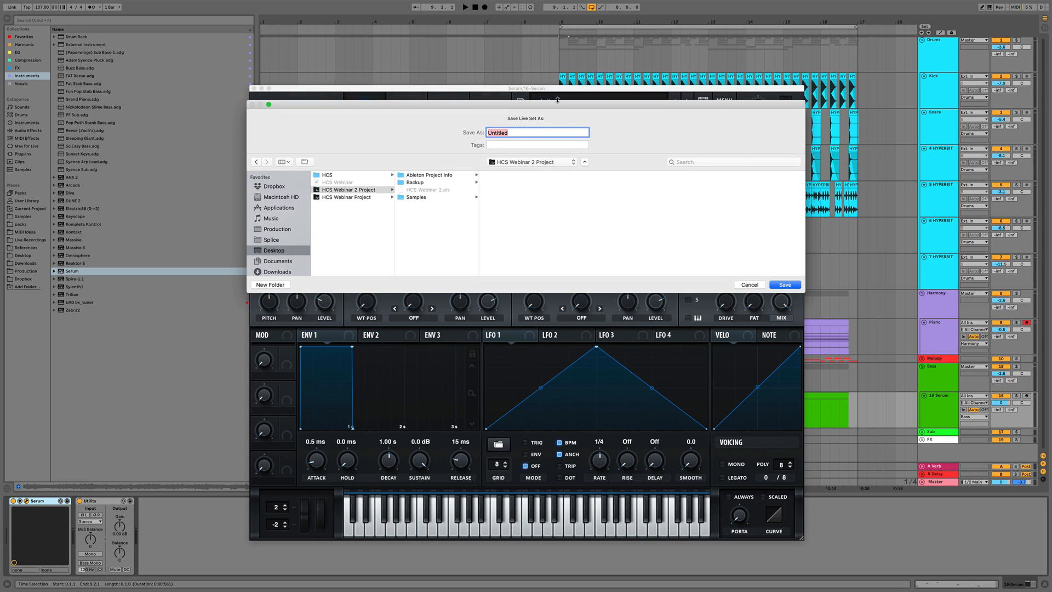
left_click(276, 250)
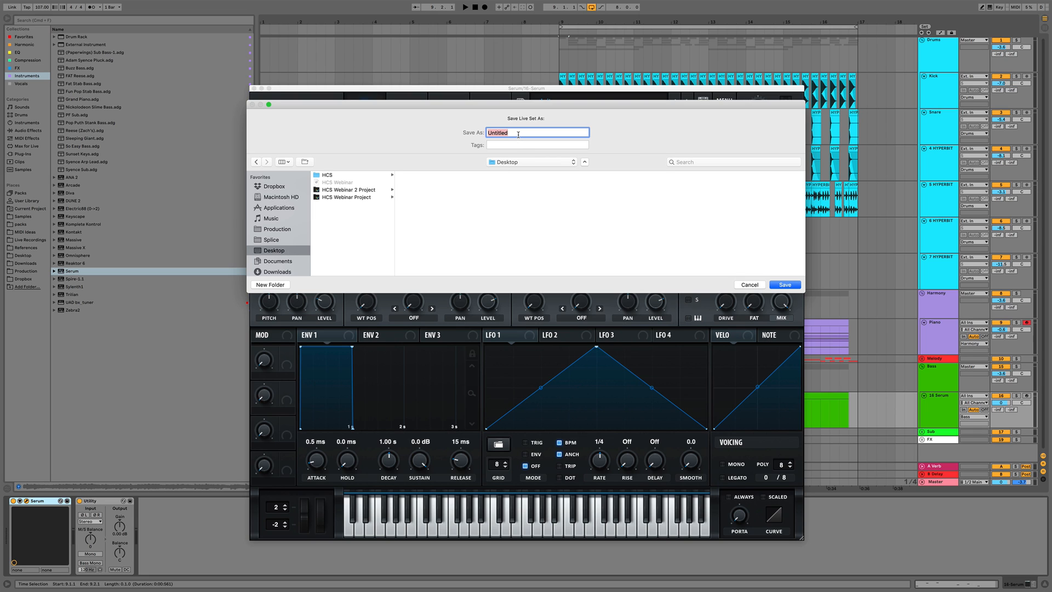
type("webinar")
key("Return")
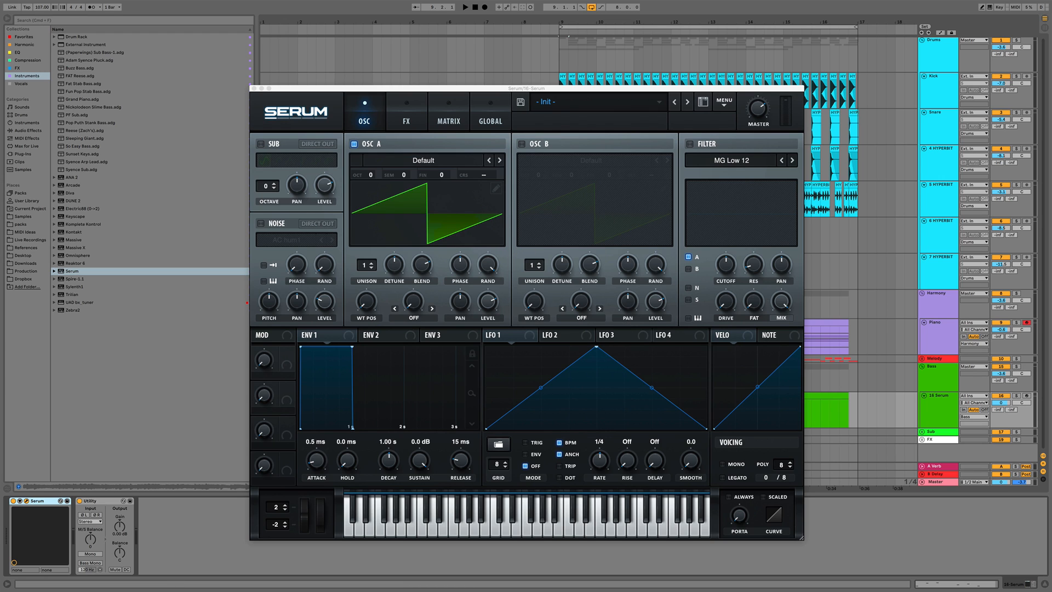
Audition HYPERBITS bass presets in Serum from BA All Night through BA Bodies during playback
left_click(594, 102)
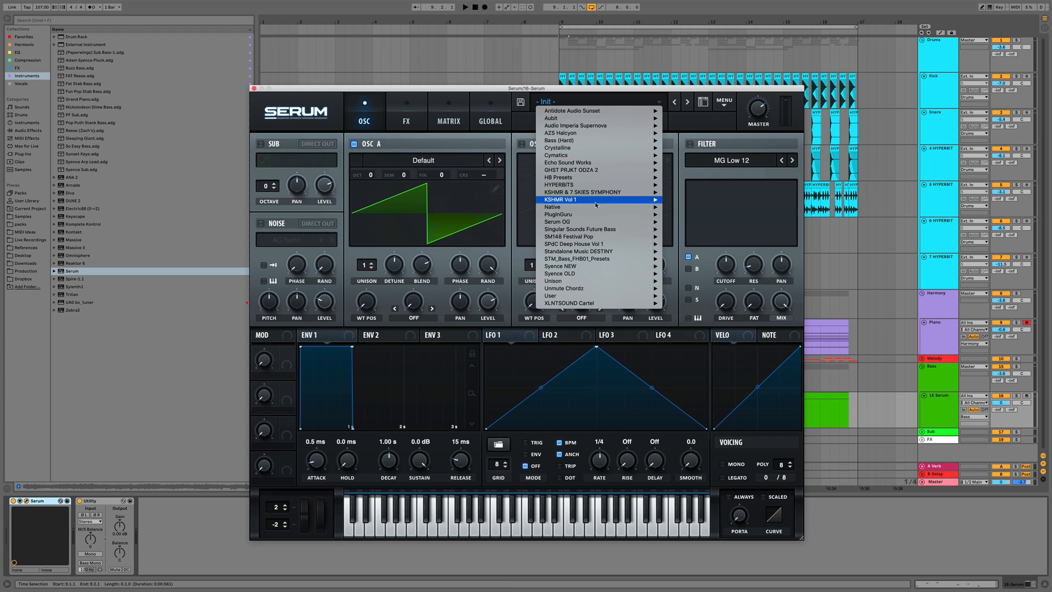
mouse_move(587, 194)
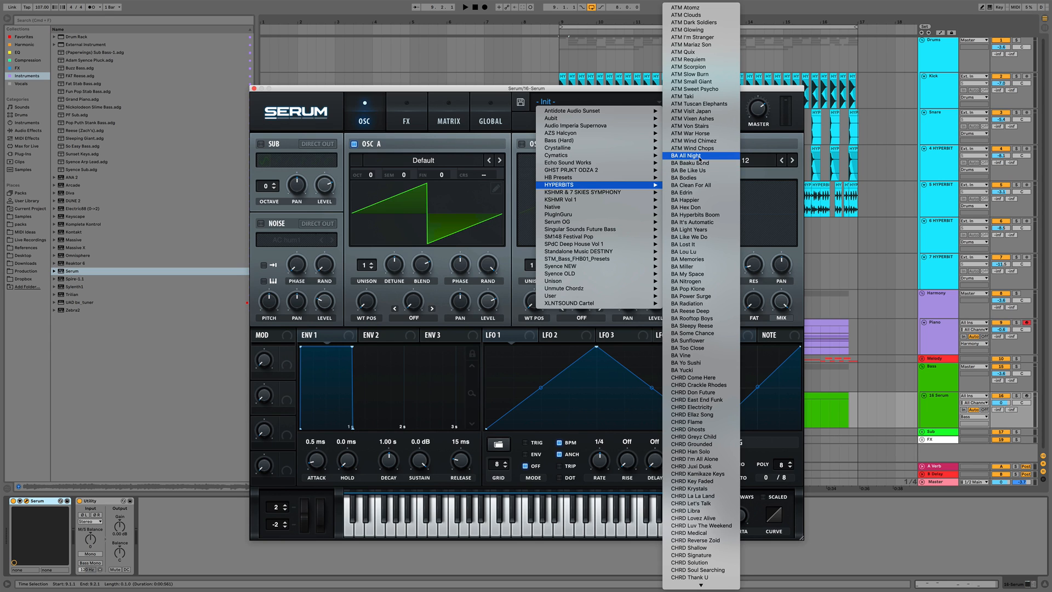
left_click(699, 157)
key("space")
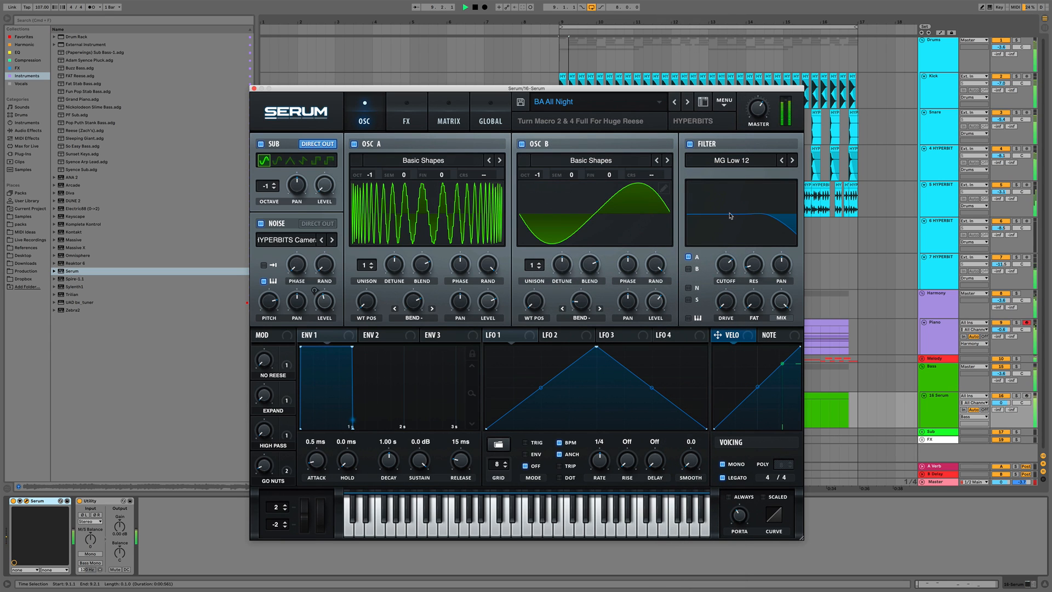
left_click(687, 103)
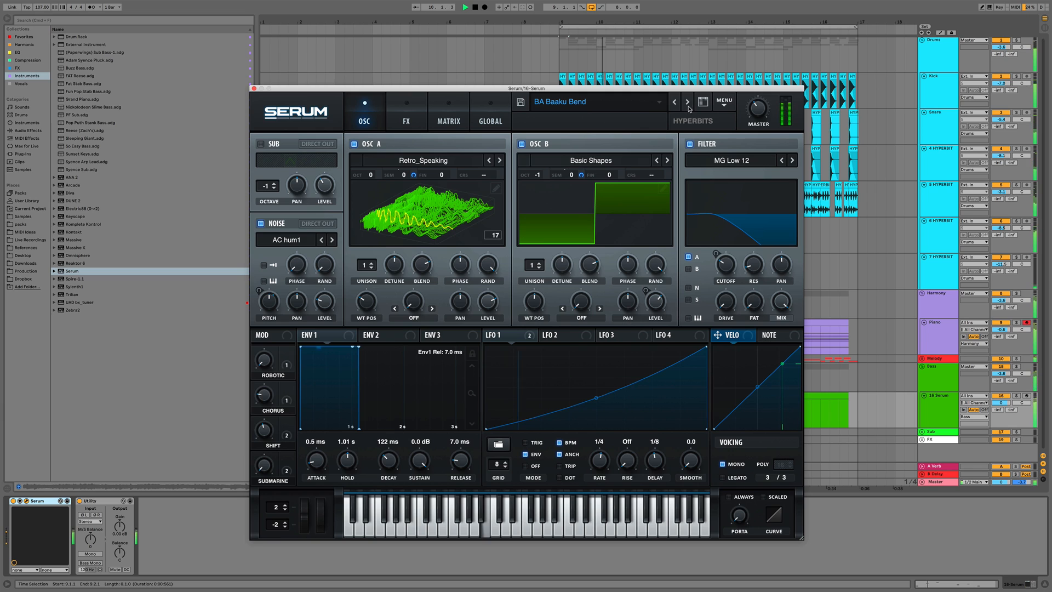
left_click(689, 107)
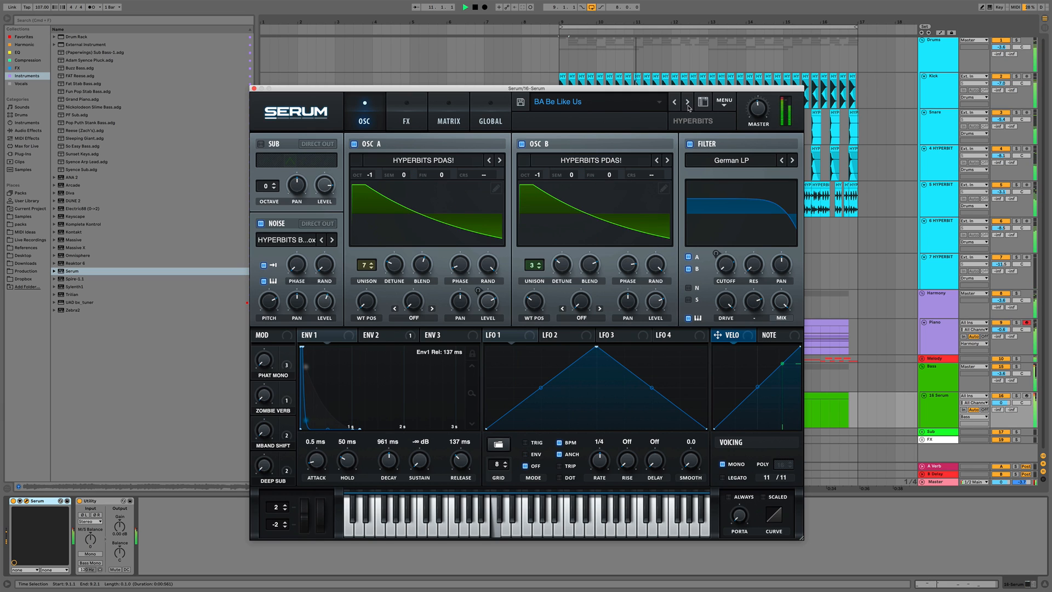
left_click(687, 103)
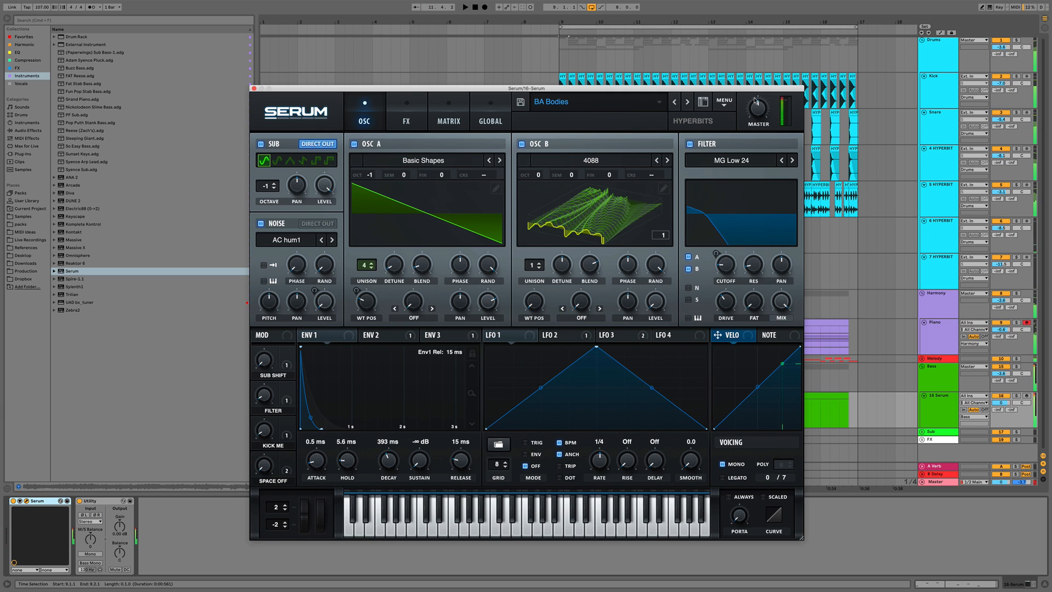
Delete the Serum device and load a fresh Serum instance onto the track
left_click(43, 501)
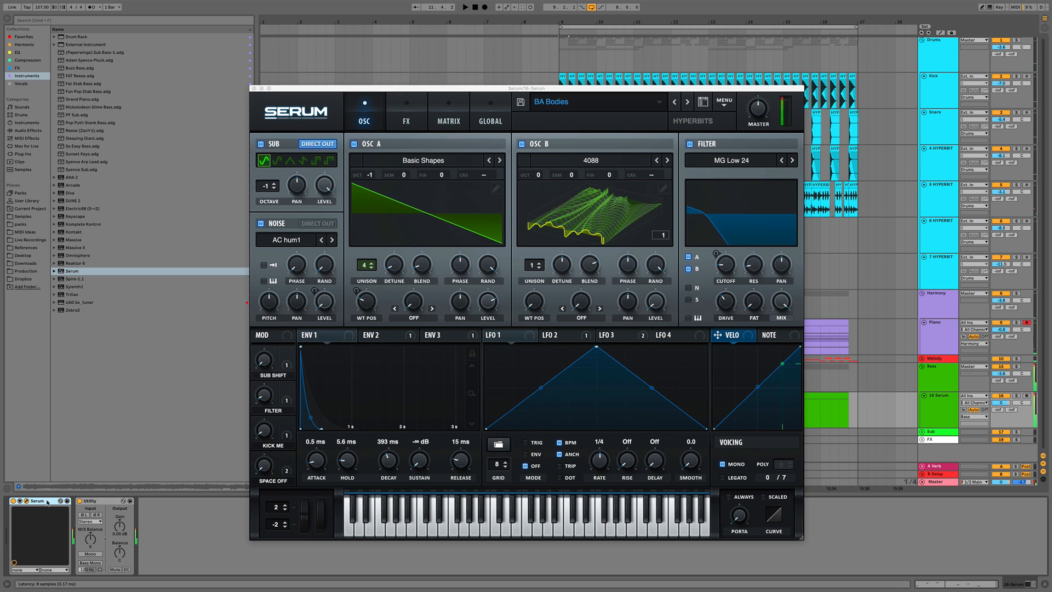
key("Delete")
left_click_drag(73, 271, 15, 557)
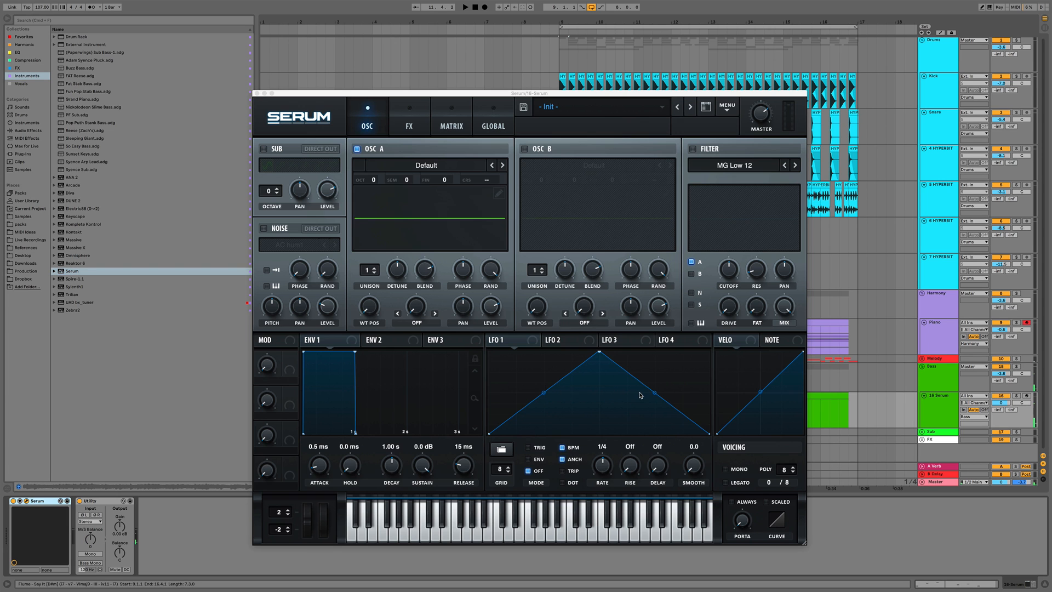
Load the HYPERBITS preset BA Bodies into Serum and play the song to hear it
left_click(585, 107)
mouse_move(580, 190)
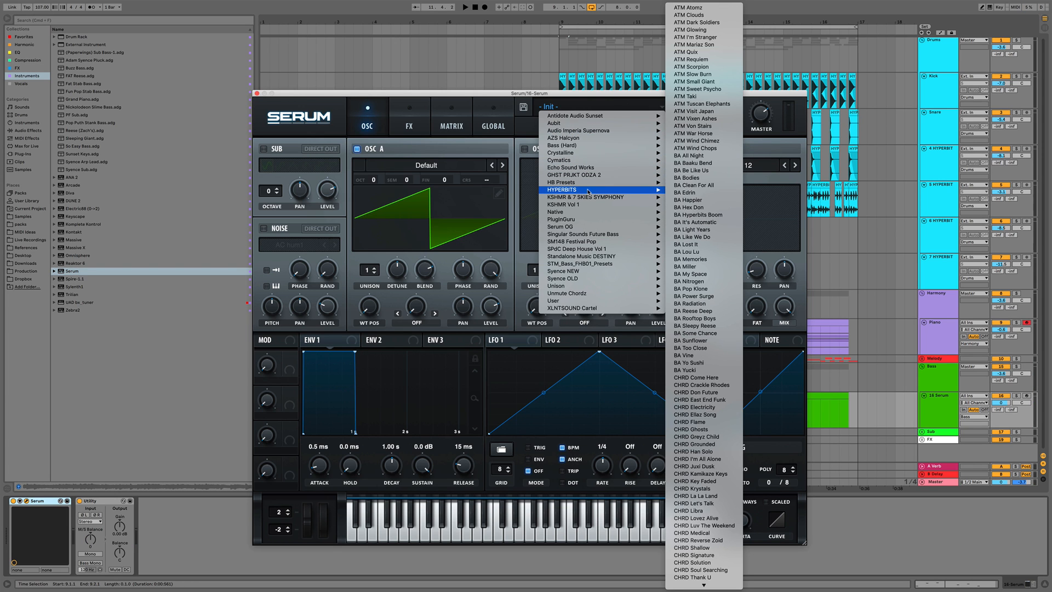
left_click(697, 179)
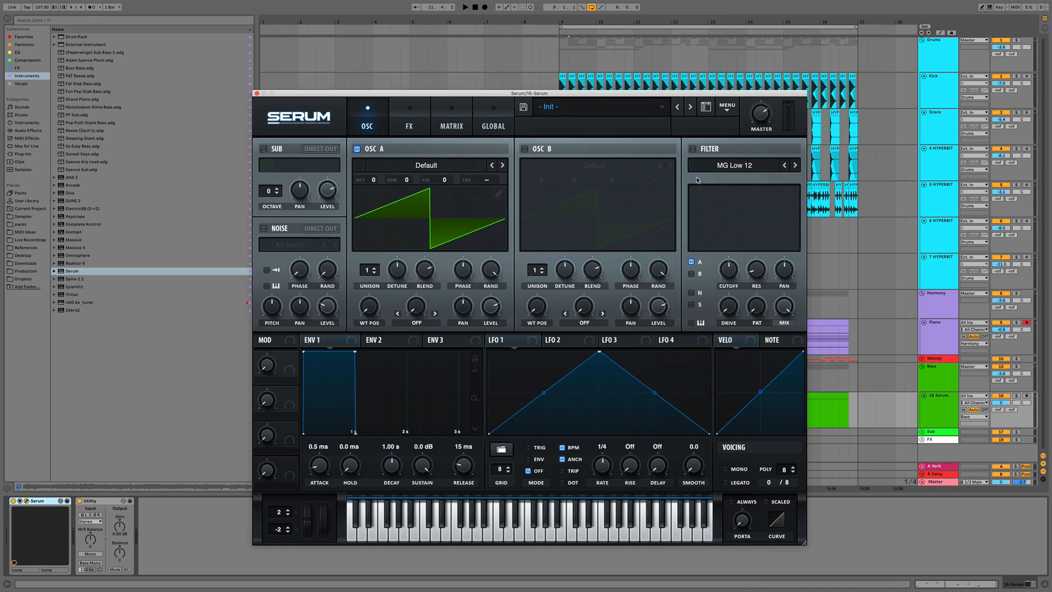
key("space")
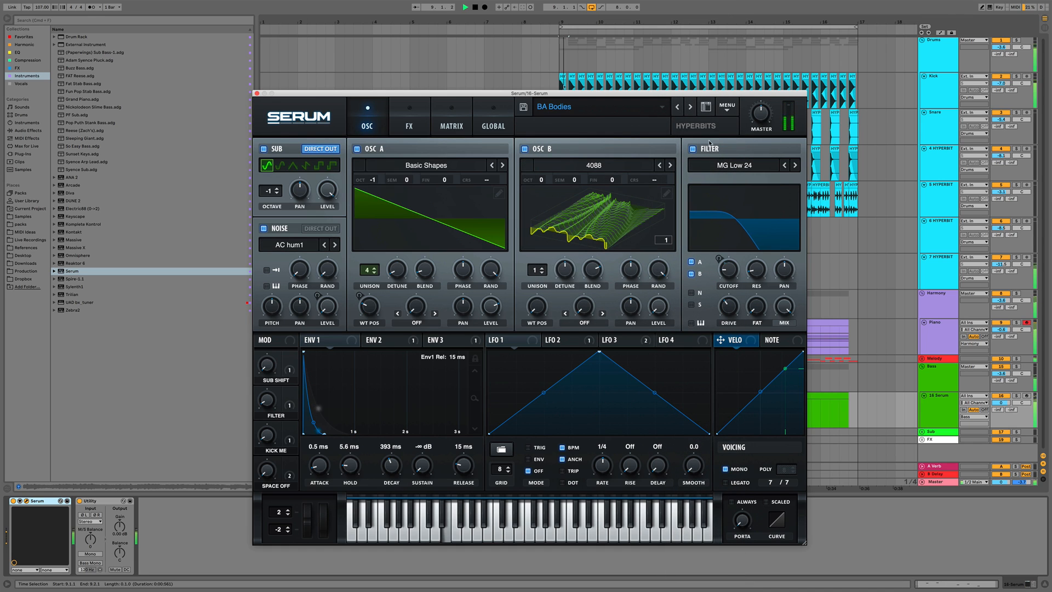
Step forward to the BA Edrin preset and set Serum's master volume to 73%
left_click(690, 107)
left_click(691, 107)
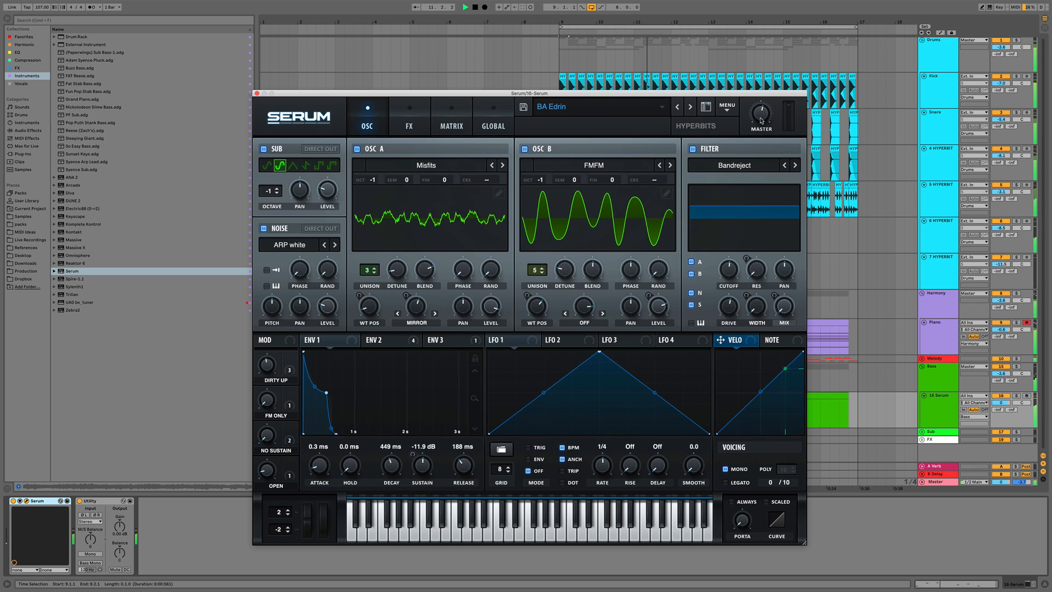
left_click_drag(762, 121, 761, 103)
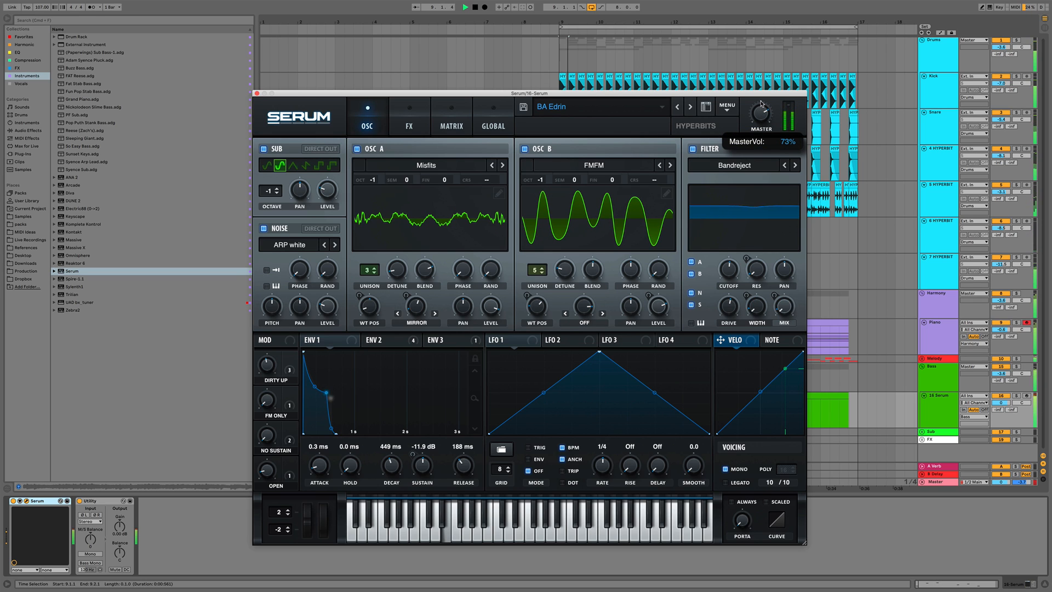
key("space")
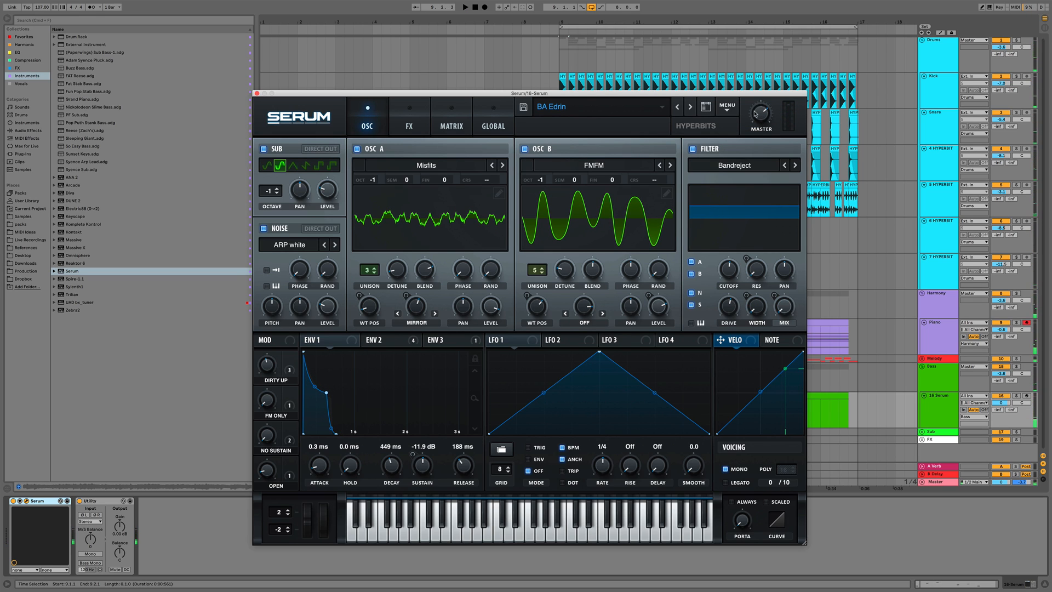
Raise the Dirty Up, No Sustain and Open macro knobs while toggling playback to hear the bass
left_click_drag(268, 368, 269, 331)
key("space")
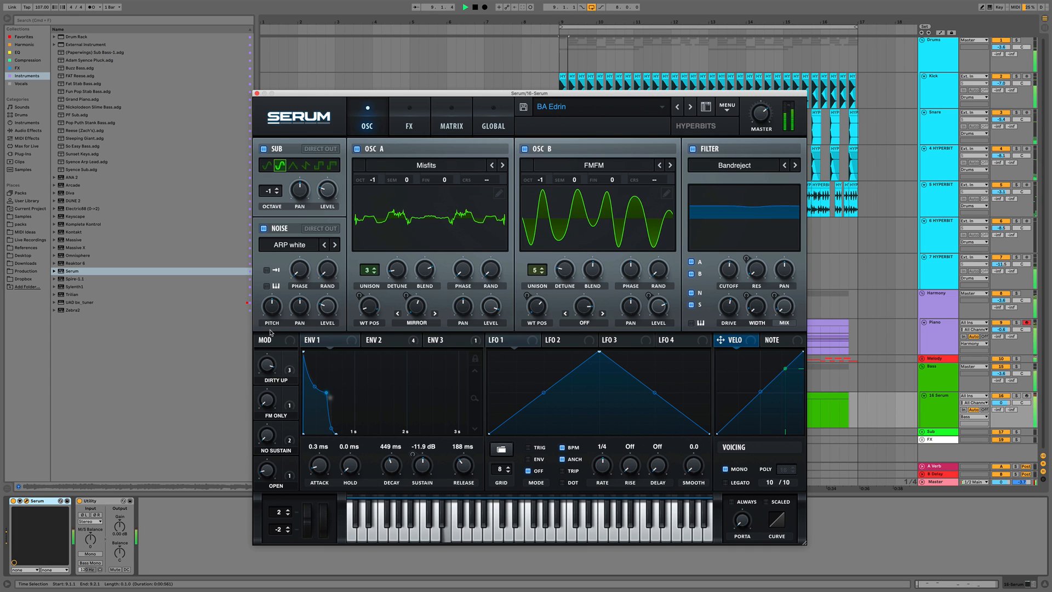
key("space")
key("space")
left_click_drag(267, 438, 265, 411)
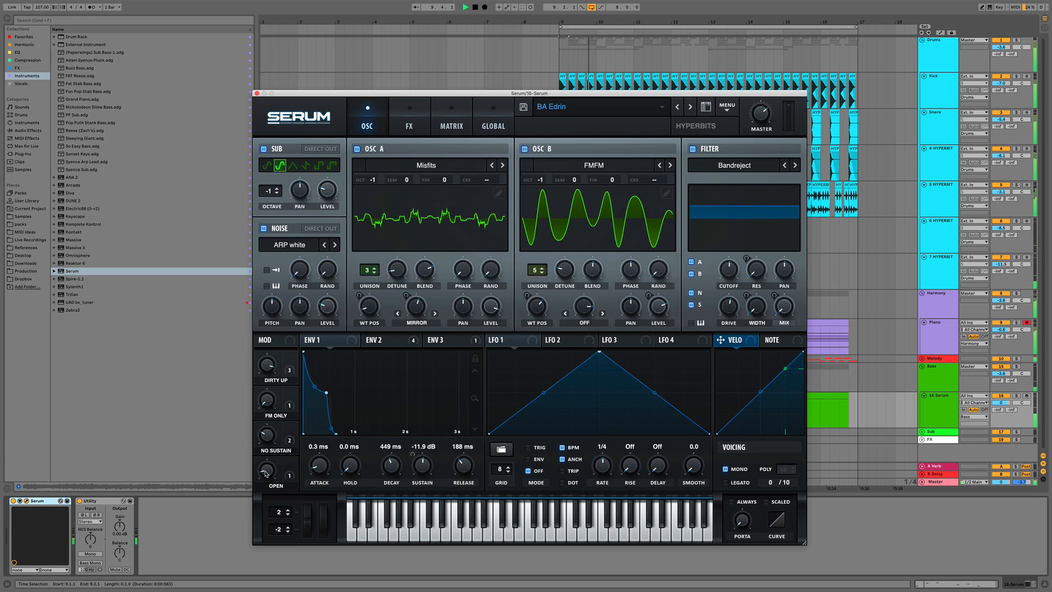
left_click_drag(266, 470, 269, 432)
Inspect the BA Edrin preset's effects rack in Serum, then close the plugin window
left_click(405, 127)
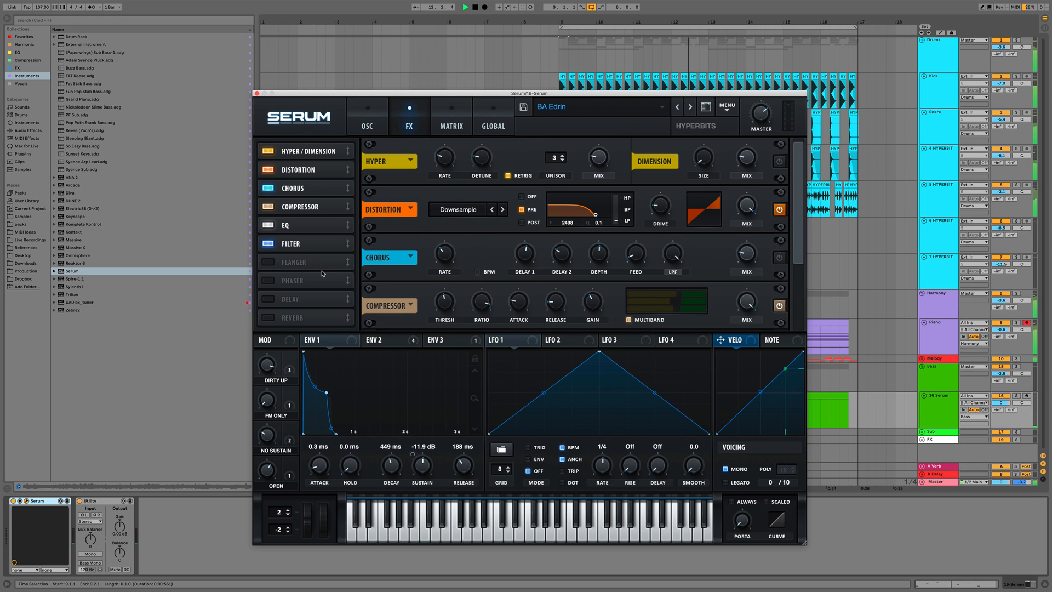
scroll(796, 255, "down", 1)
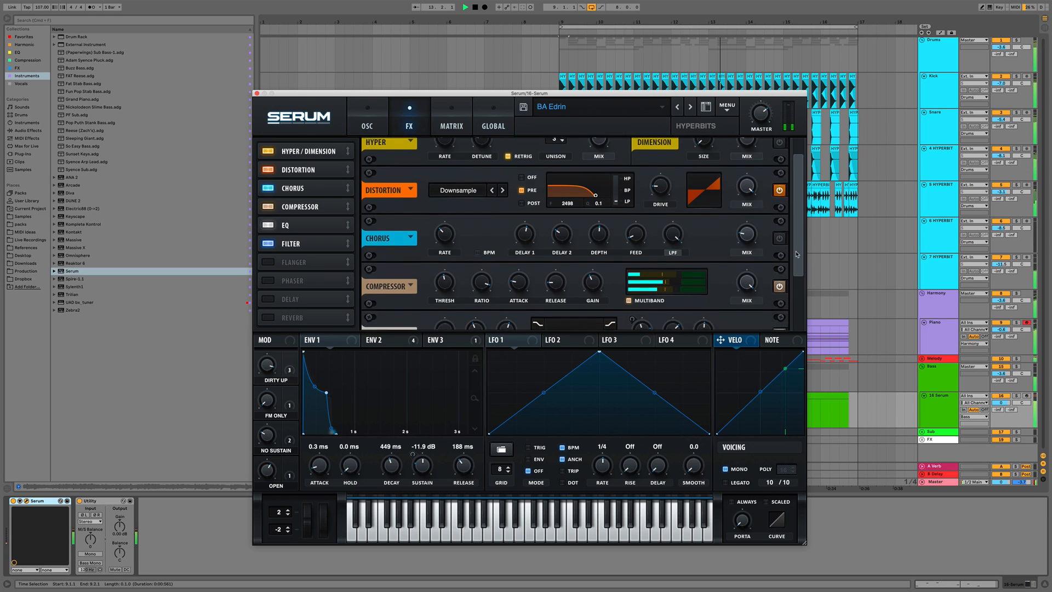
scroll(797, 254, "down", 2)
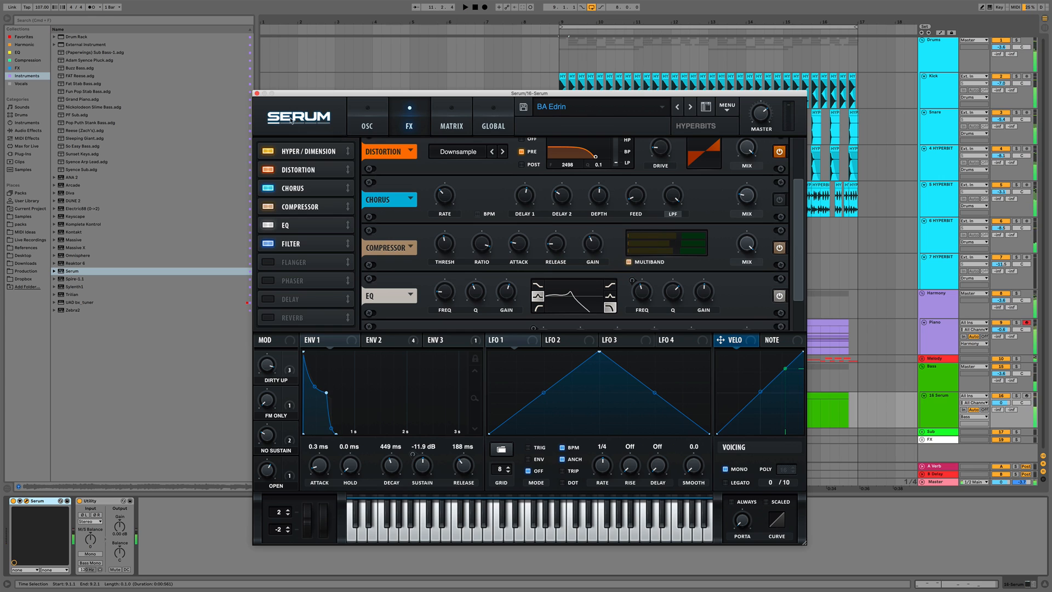
left_click(256, 94)
Open the Serum bass clip, transpose all its notes down one octave and play the song to hear it
double_click(618, 393)
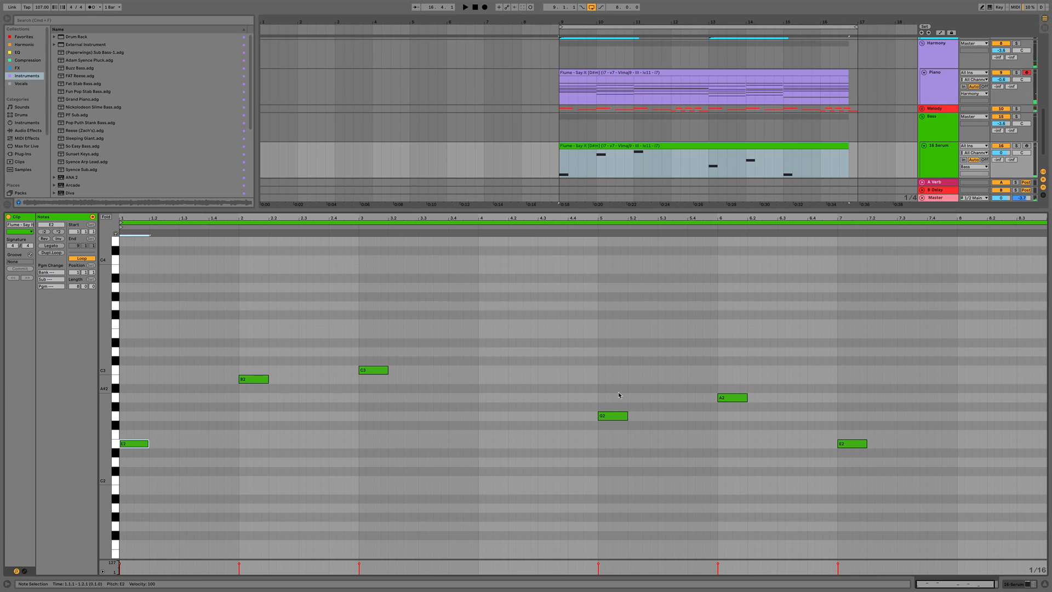
key("super+a")
key("shift+Down")
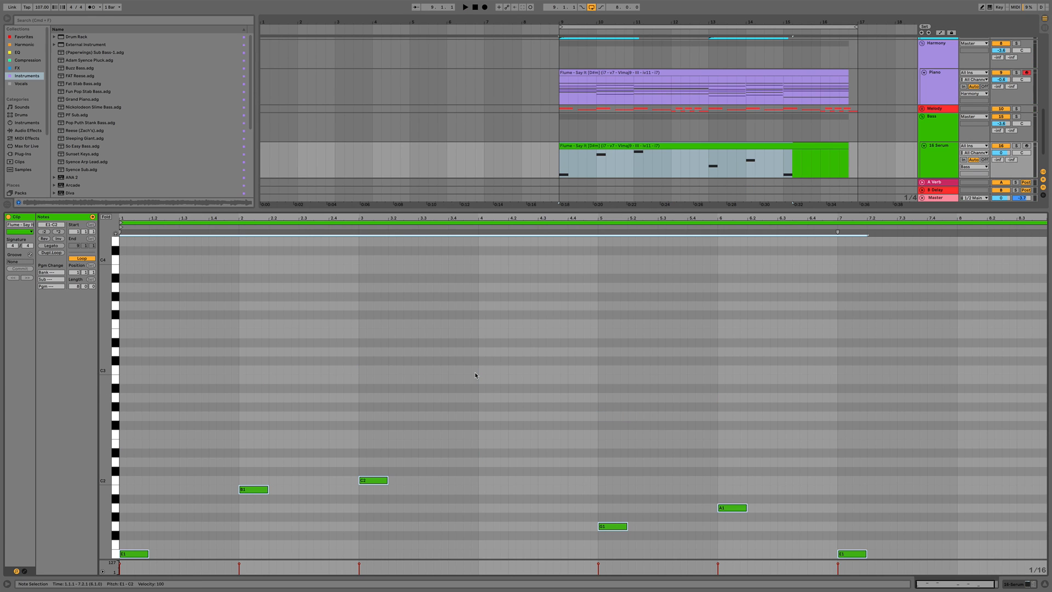
key("space")
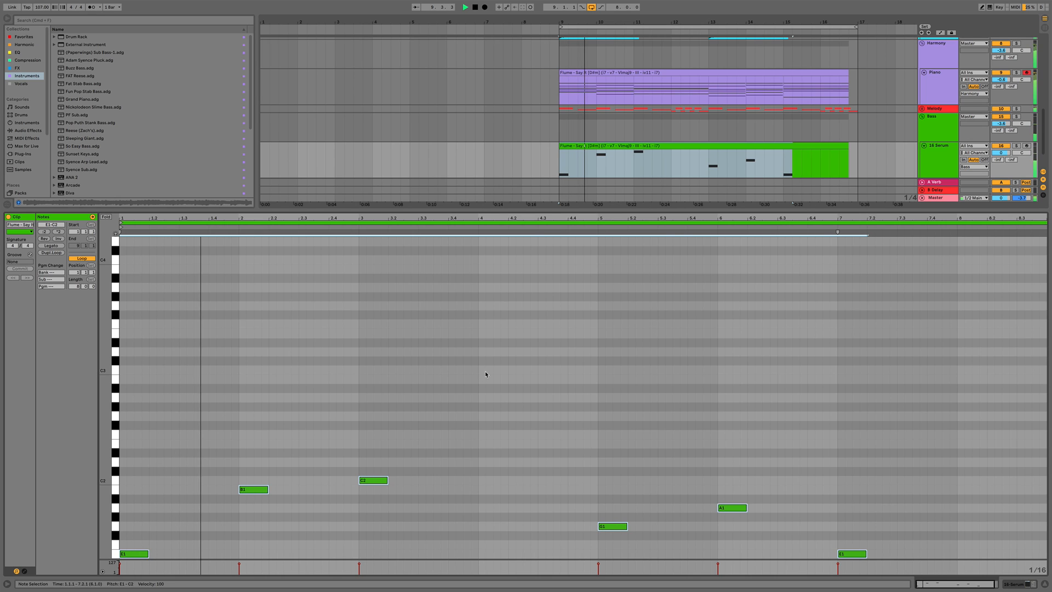
left_click(930, 164)
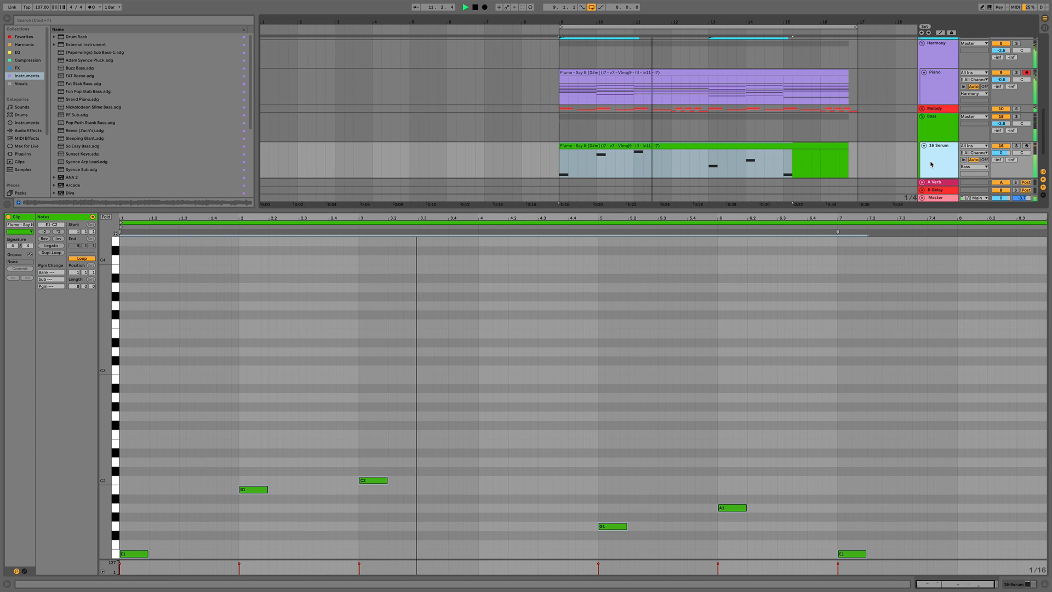
key("space")
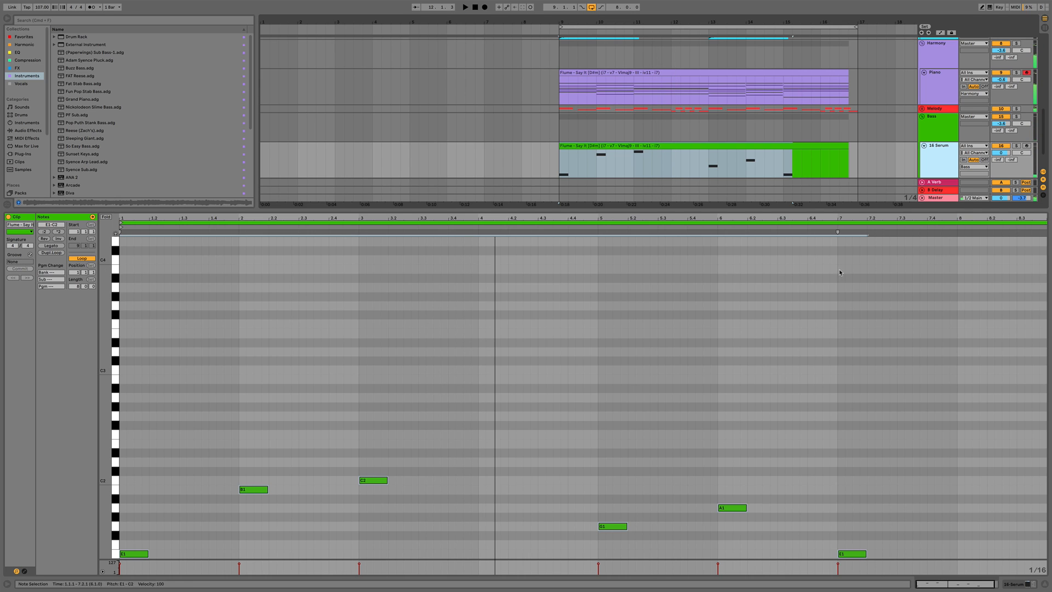
Paste a copied bass note at bar 4.1 of the clip and move it down one octave to C1
left_click(429, 444)
key("super+a")
left_click(366, 451)
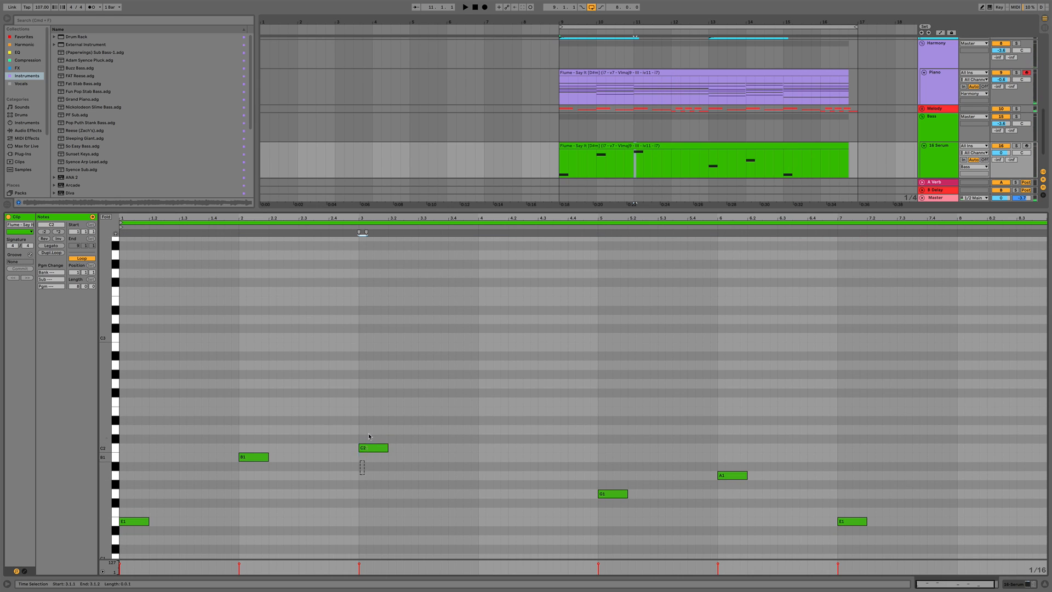
left_click(480, 483)
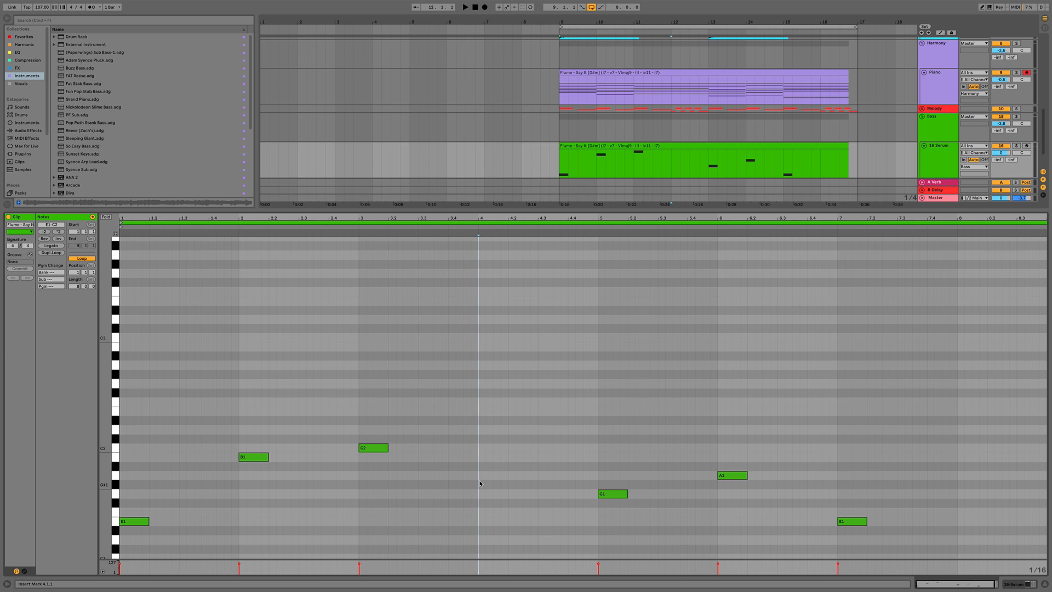
key("super+v")
key("shift+Down")
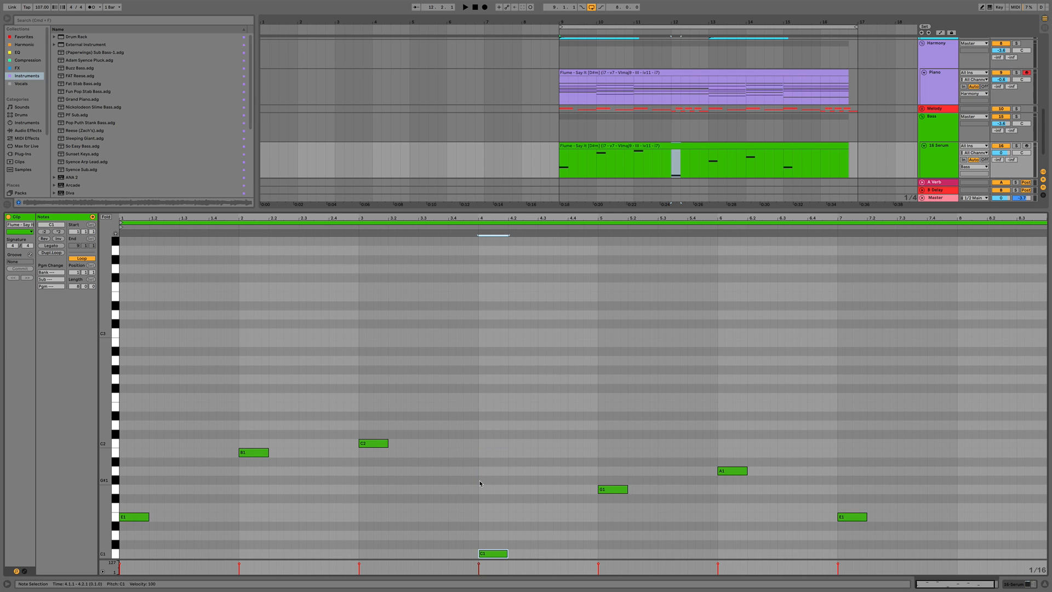
Duplicate the C1 note twice so three C1 notes fill the end of bar 4 while playing
key("space")
key("super+d")
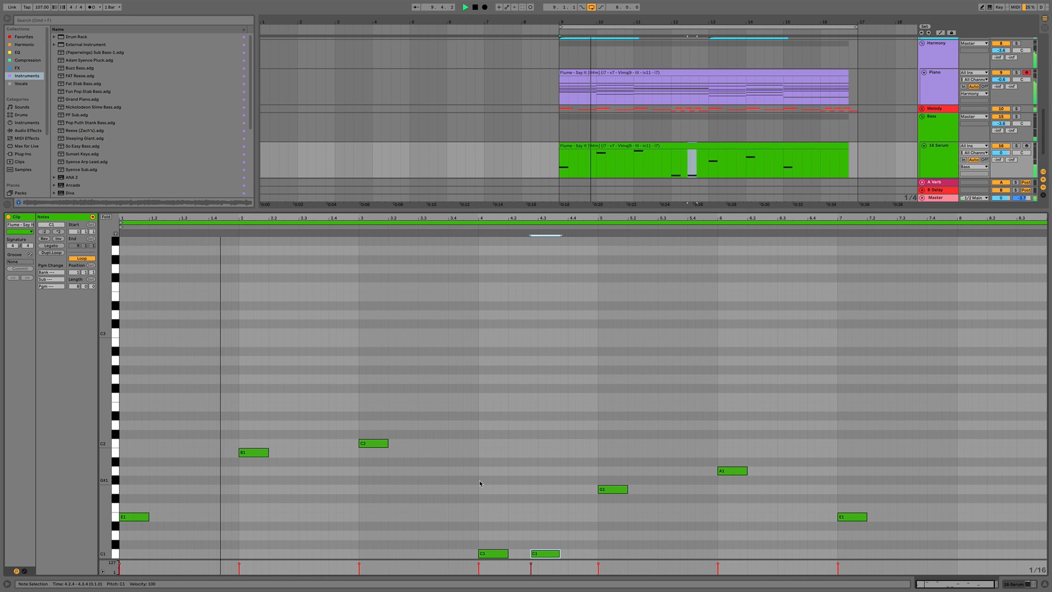
key("Right")
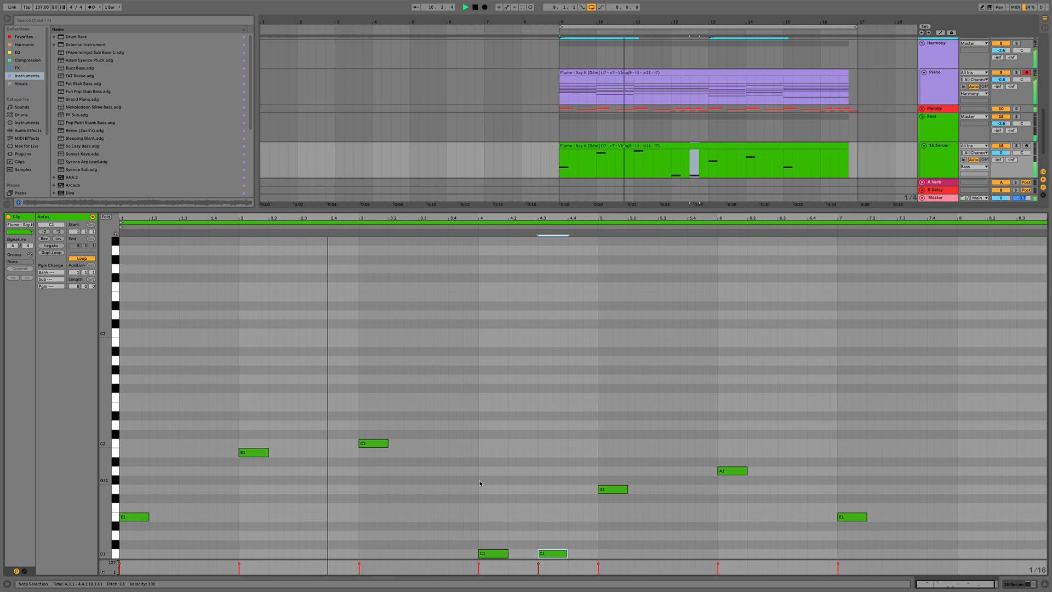
key("super+d")
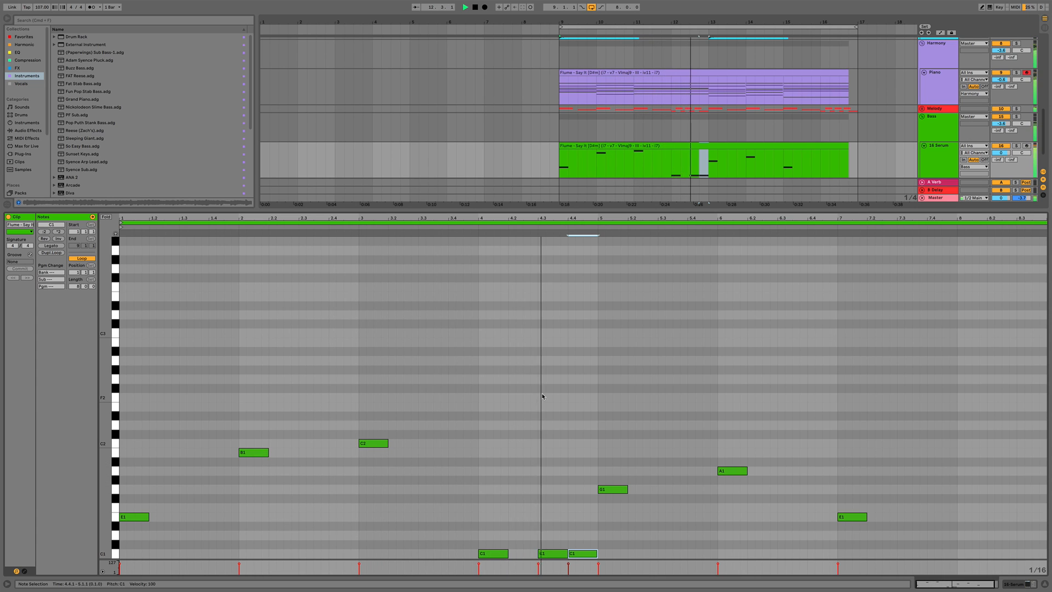
scroll(548, 436, "down", 1)
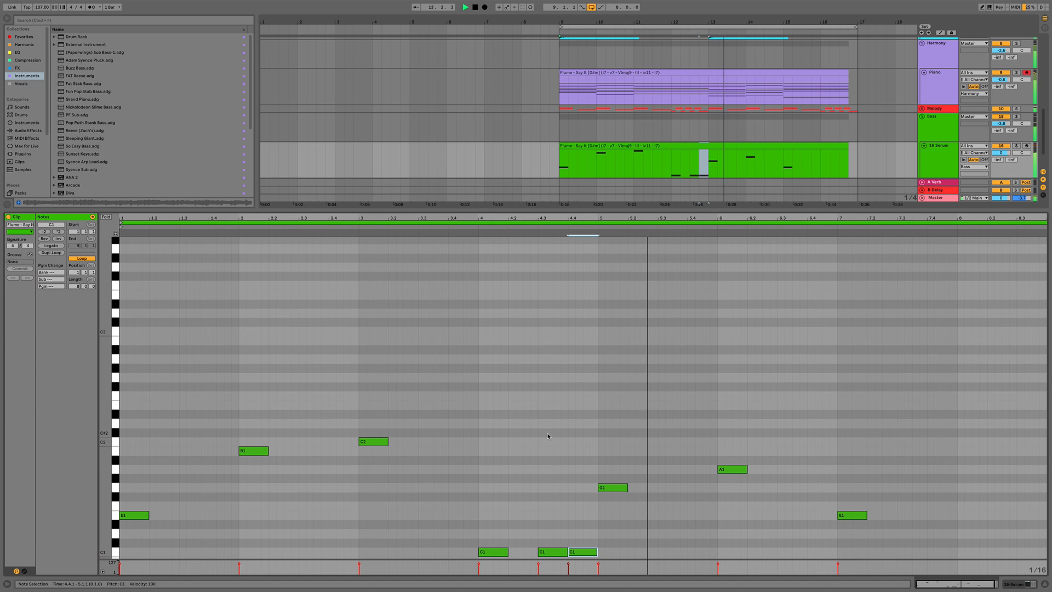
key("space")
Select the final E1 note and duplicate it twice toward the end of the clip
left_click(855, 470)
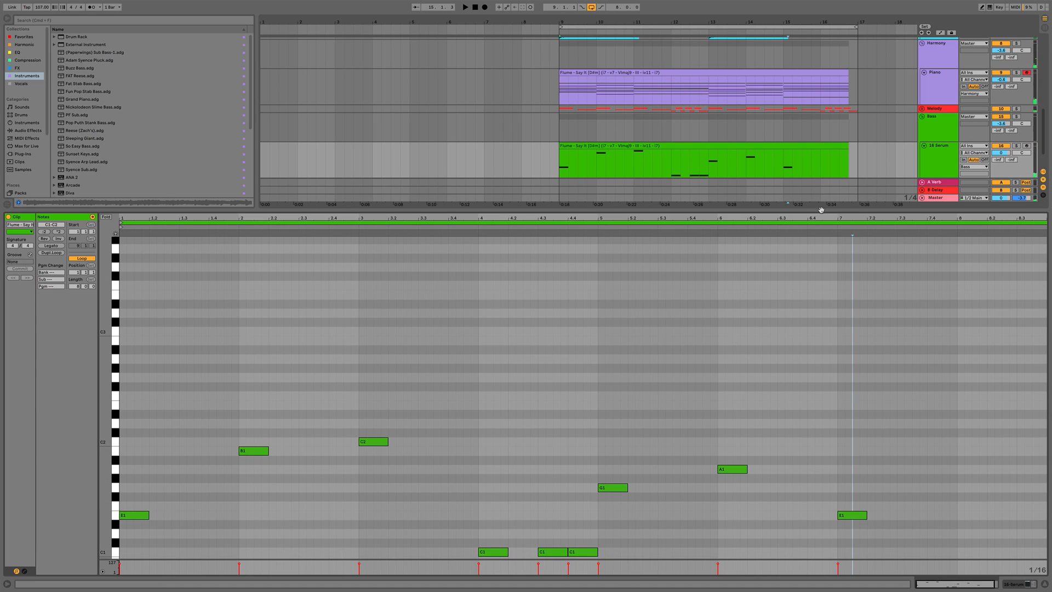
key("space")
left_click_drag(860, 374, 850, 444)
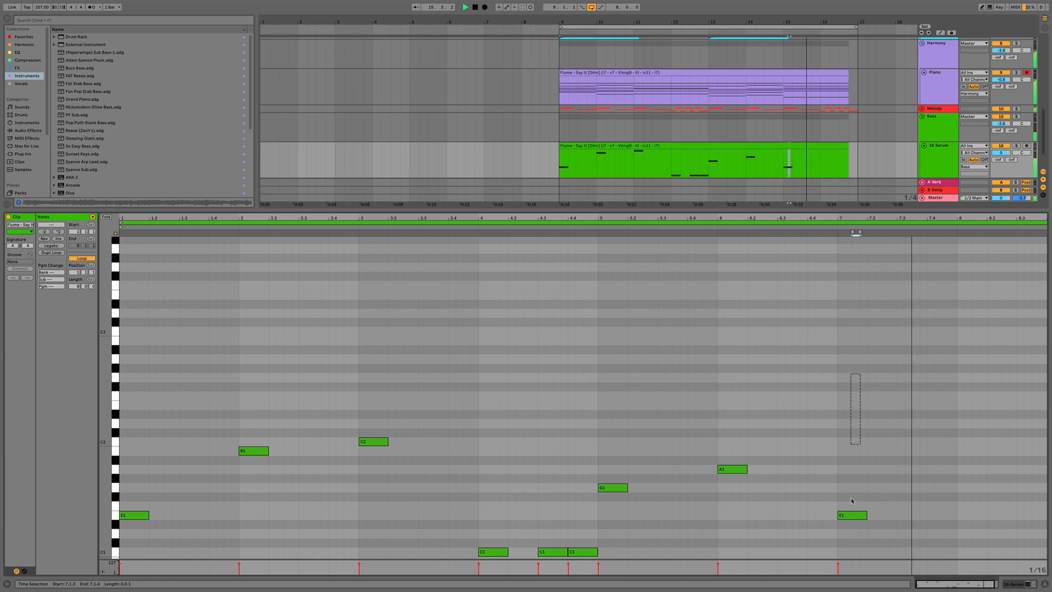
left_click_drag(852, 500, 987, 539)
key("super+d")
key("super+d")
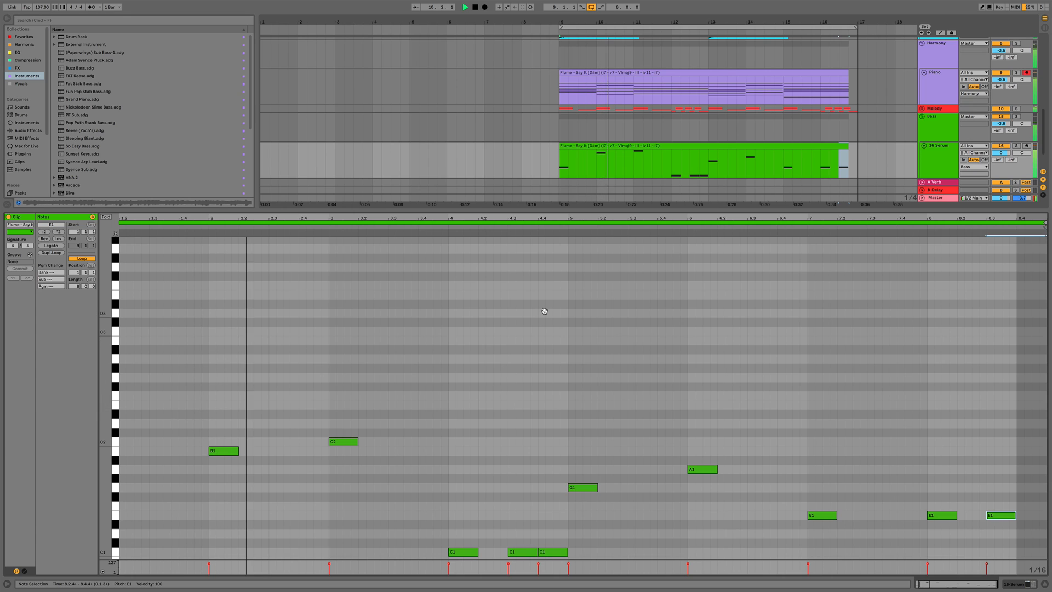
Close the clip editor and play the arrangement to hear the new bass part
key("super+alt+l")
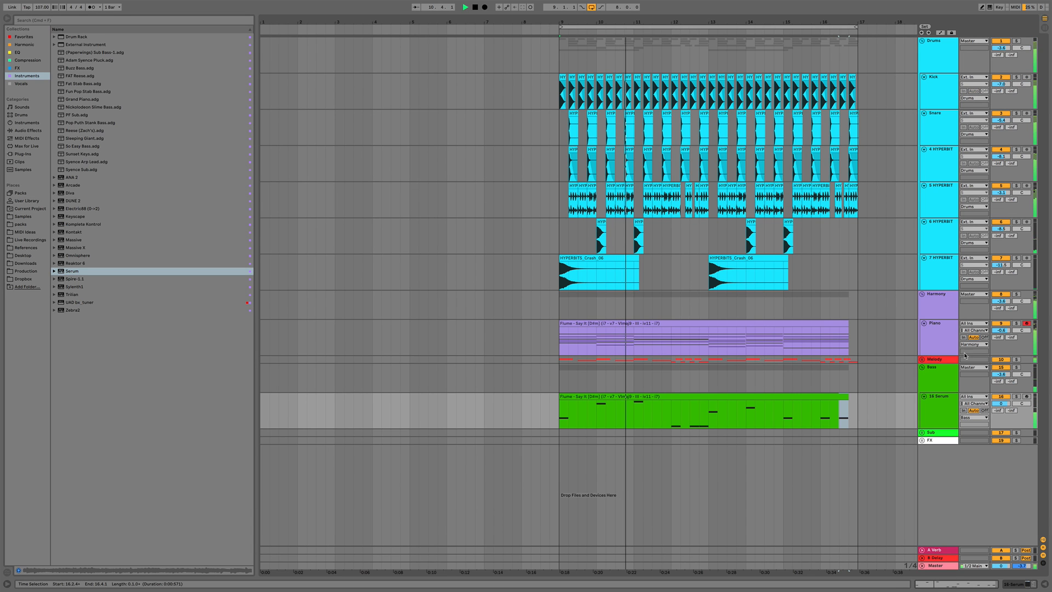
left_click(935, 410)
key("space")
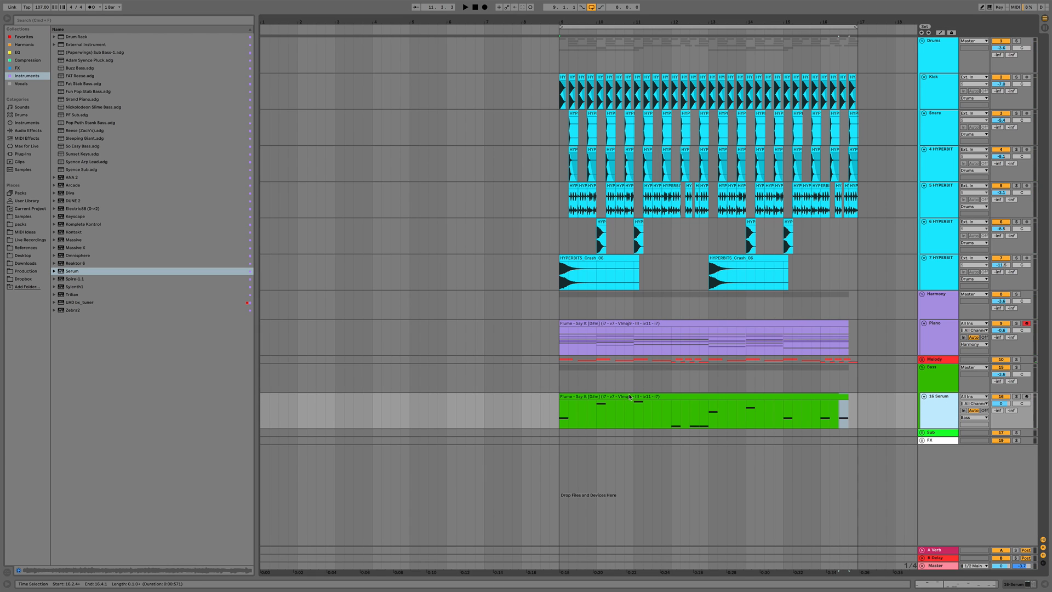
left_click(605, 404)
left_click(602, 397)
Add a Saturator to the Serum track's device chain and set its curve to Soft Sine
double_click(948, 405)
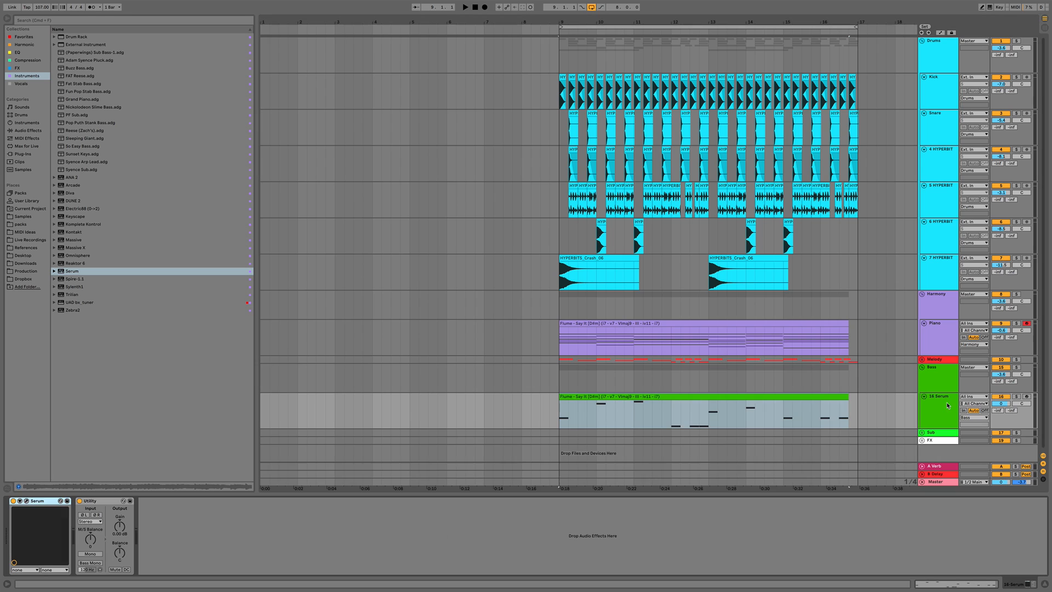
left_click(28, 46)
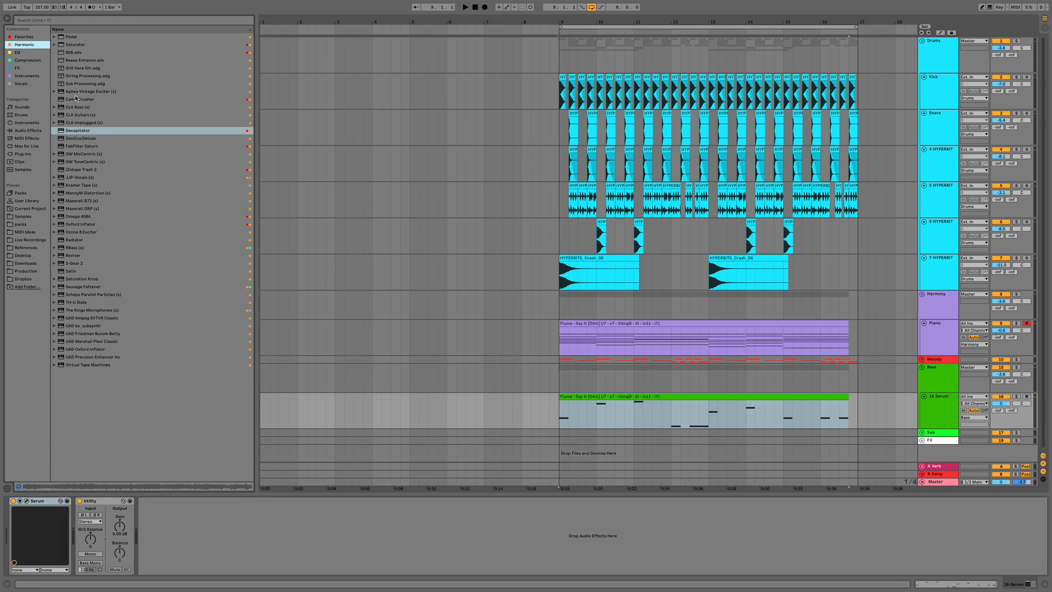
left_click_drag(75, 44, 102, 531)
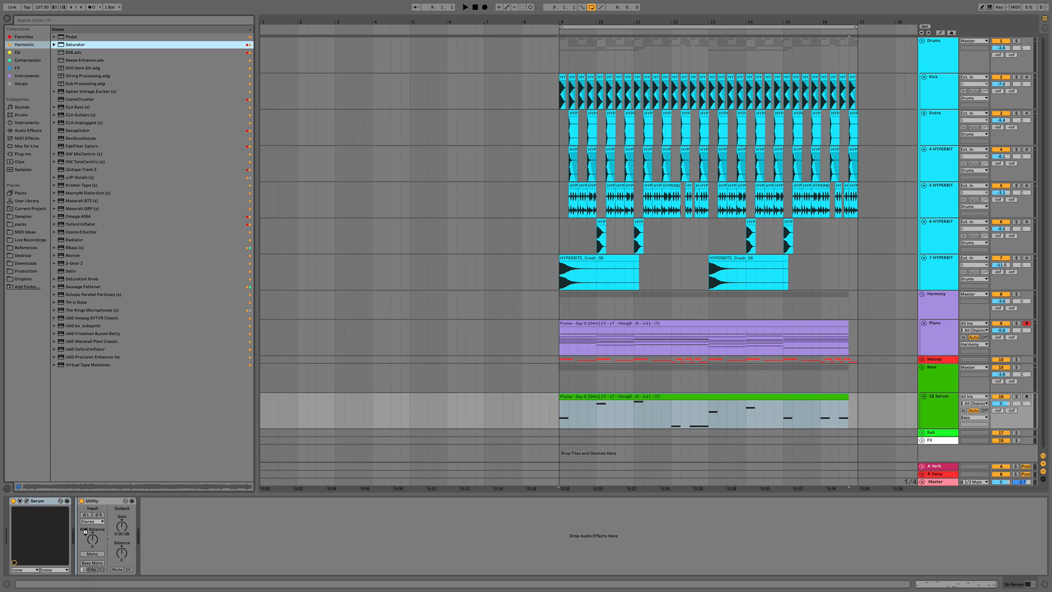
key("space")
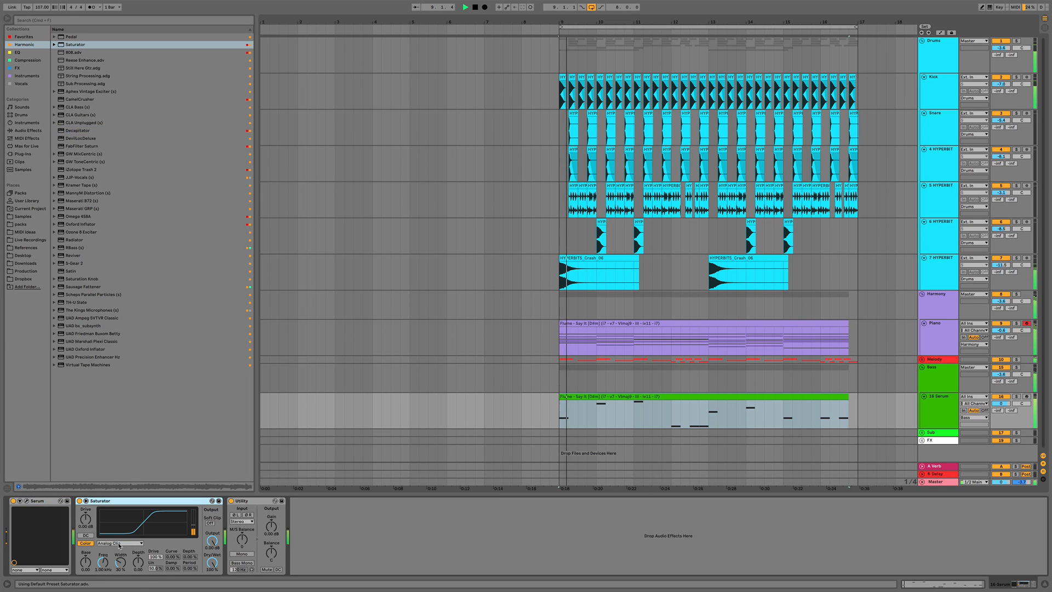
left_click(119, 543)
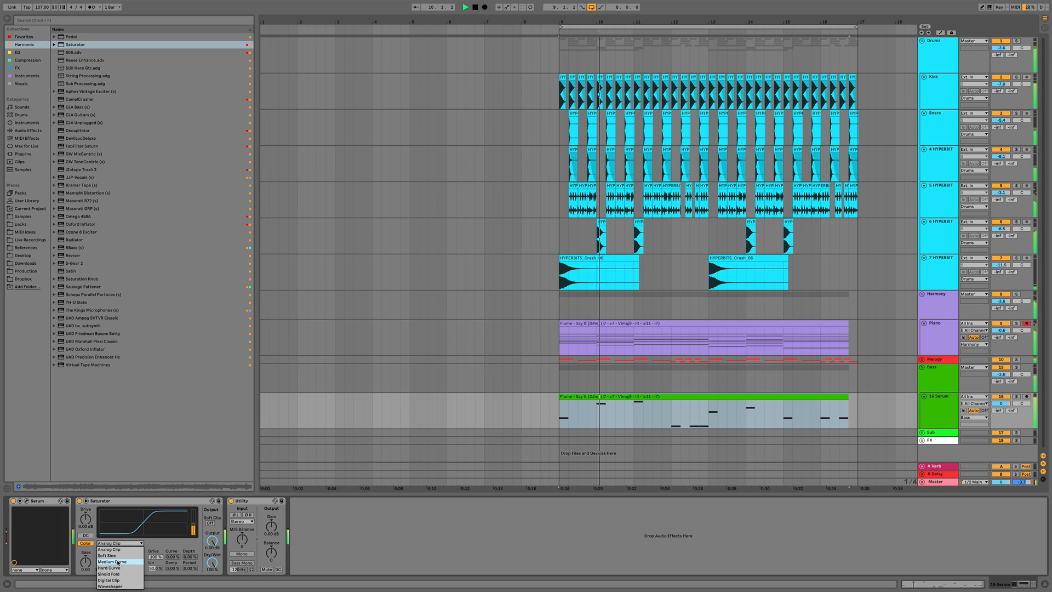
left_click(117, 558)
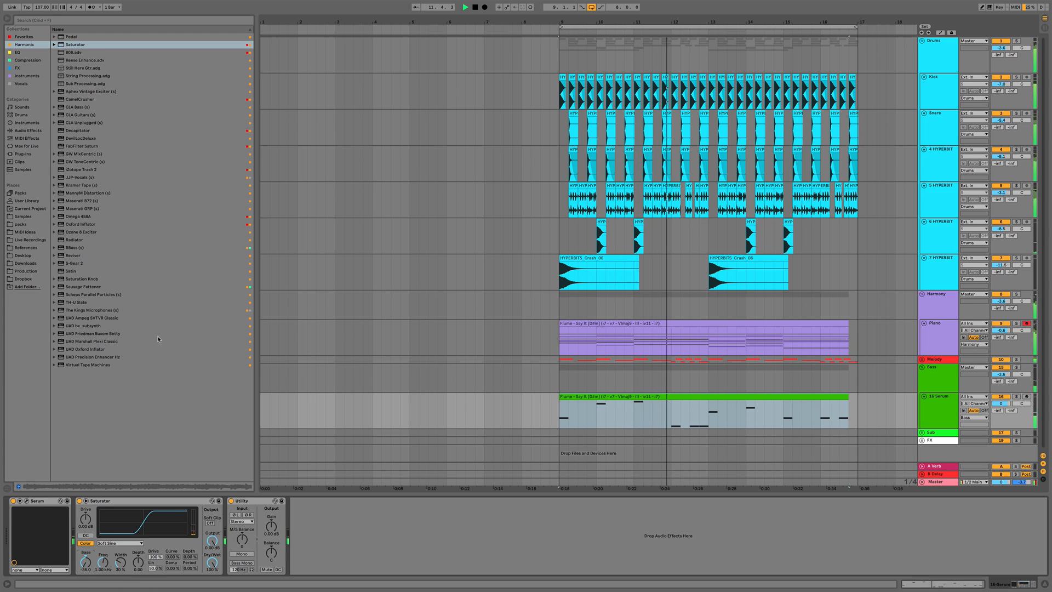
Copy the Kickstart device from the Piano track and paste it after the Serum track's devices
left_click(938, 337)
key("space")
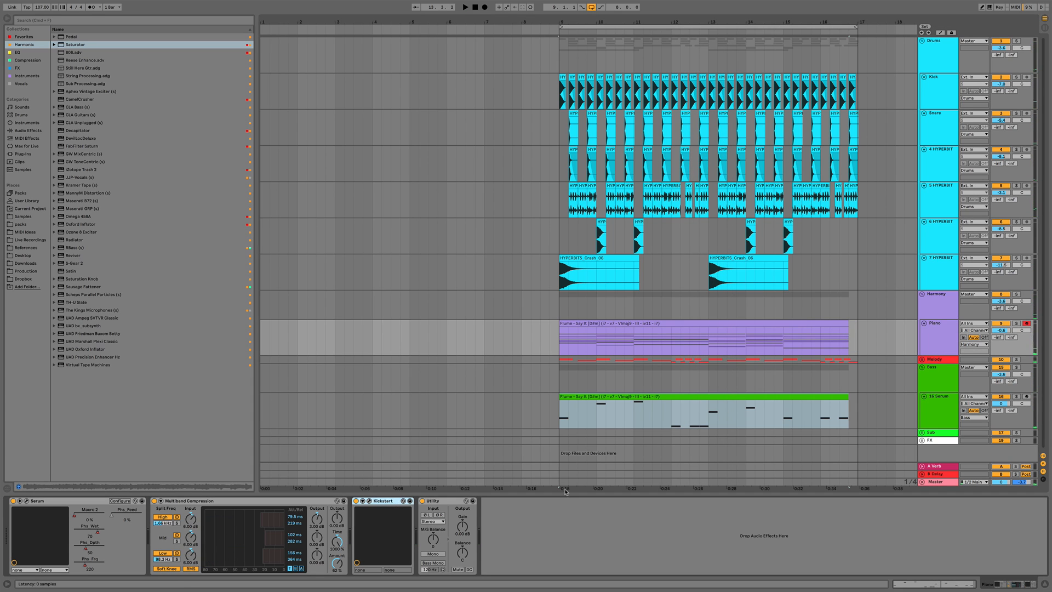
left_click(940, 411)
left_click(383, 523)
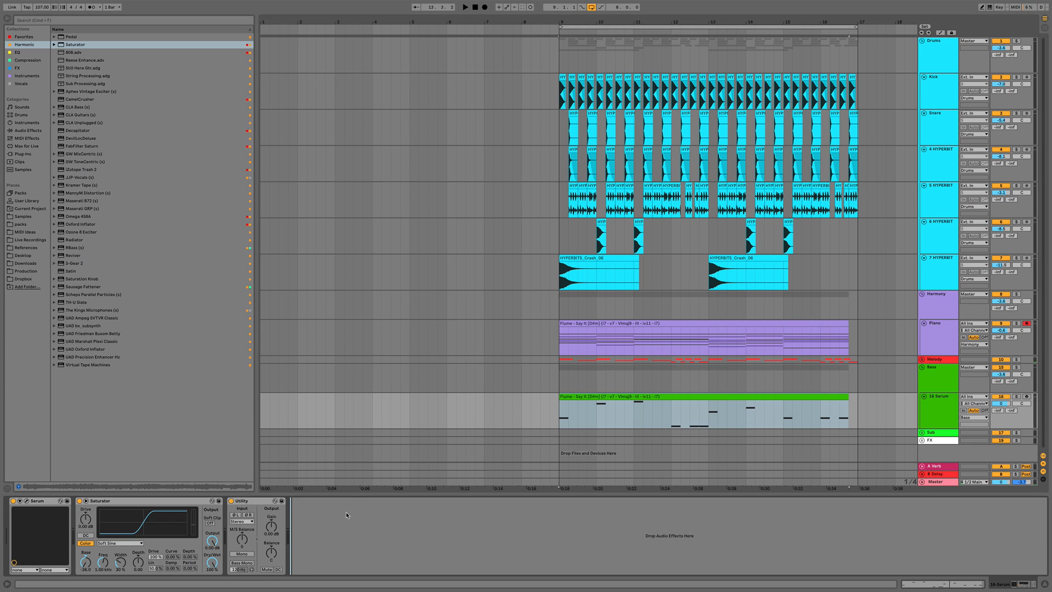
key("super+v")
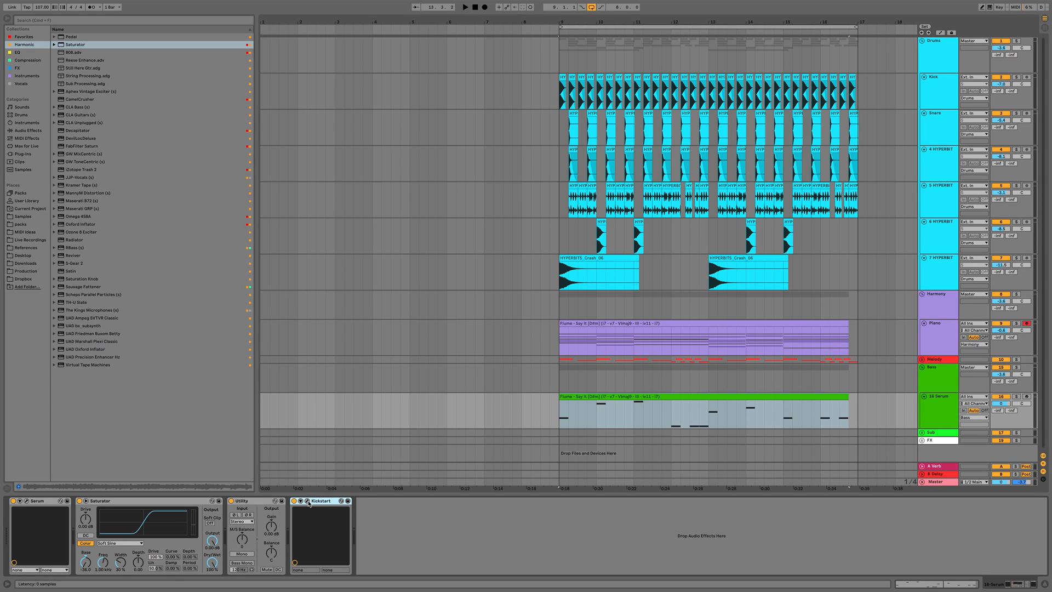
Lower the thresholds of the Bass group's Kick and Snare sidechain compressors to about -31.1 dB and -18.1 dB
left_click(1016, 294)
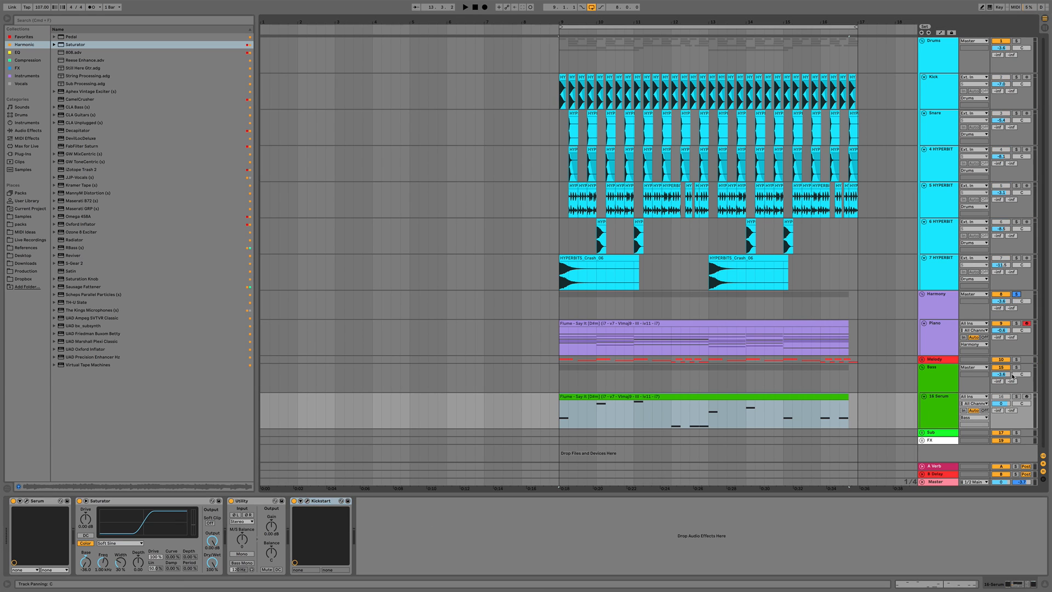
left_click(1016, 367)
key("space")
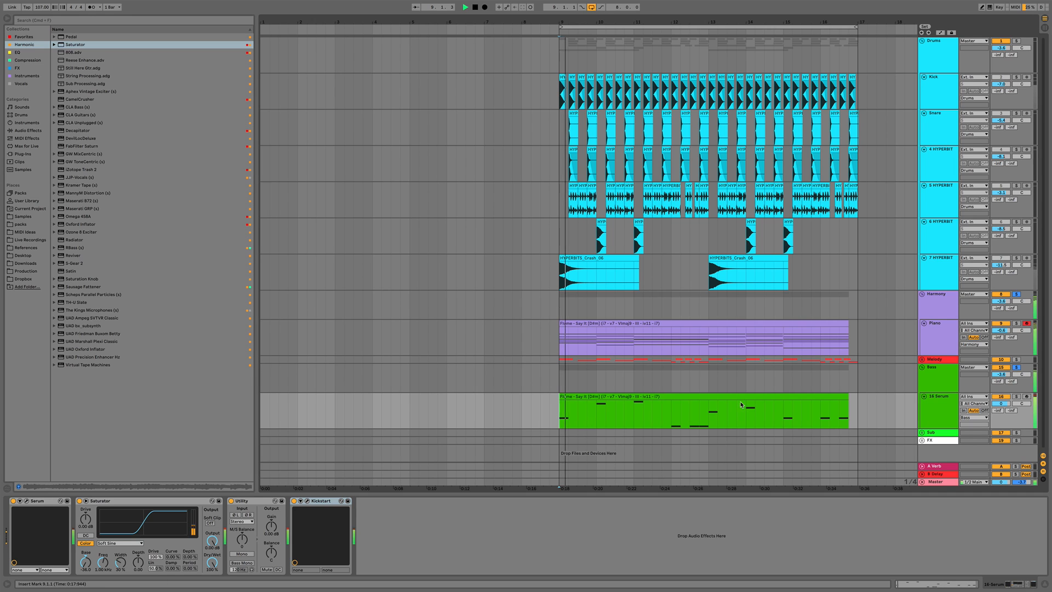
left_click(939, 378)
key("space")
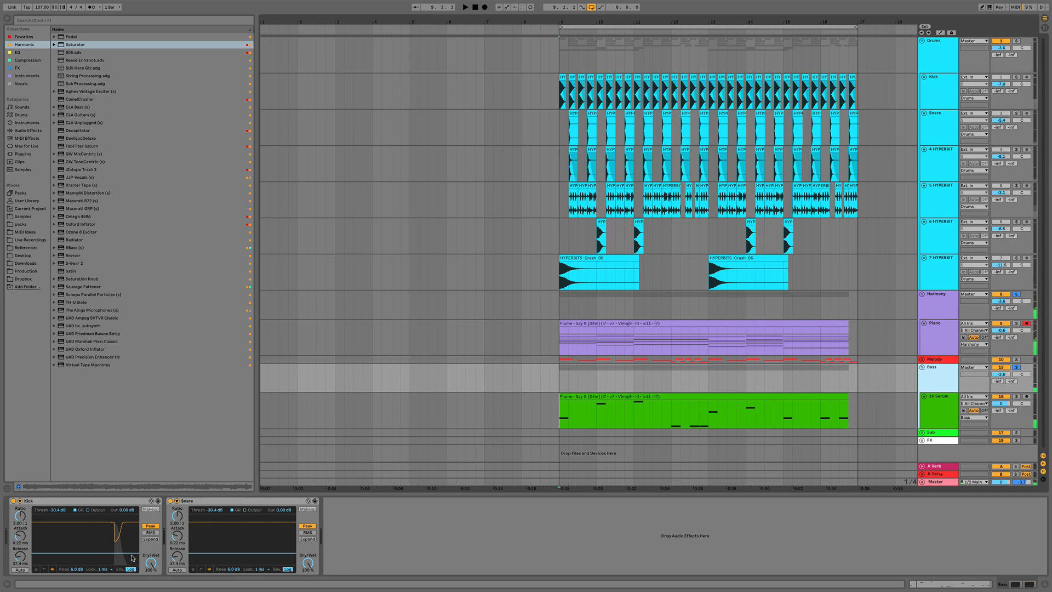
left_click_drag(132, 554, 132, 549)
key("space")
left_click_drag(242, 552, 233, 545)
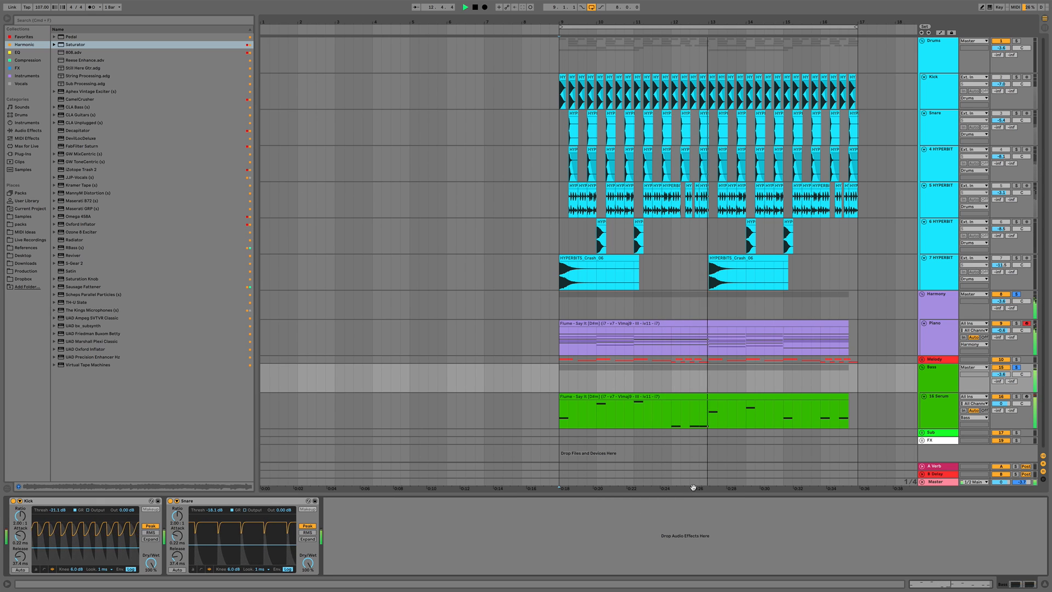
key("space")
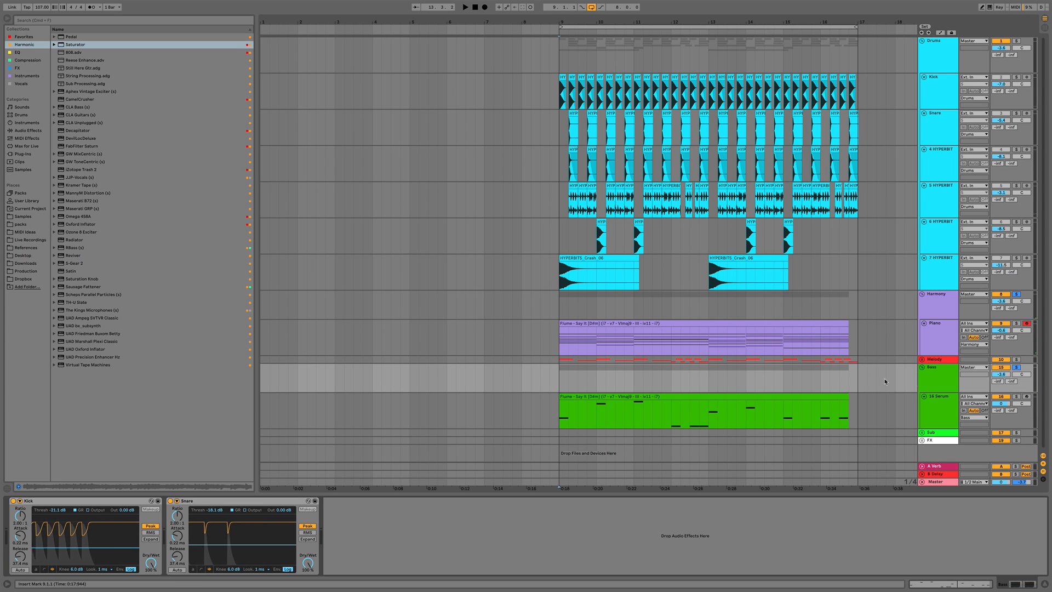
Insert a new MIDI track below the Serum track
left_click(942, 414)
key("super+shift+t")
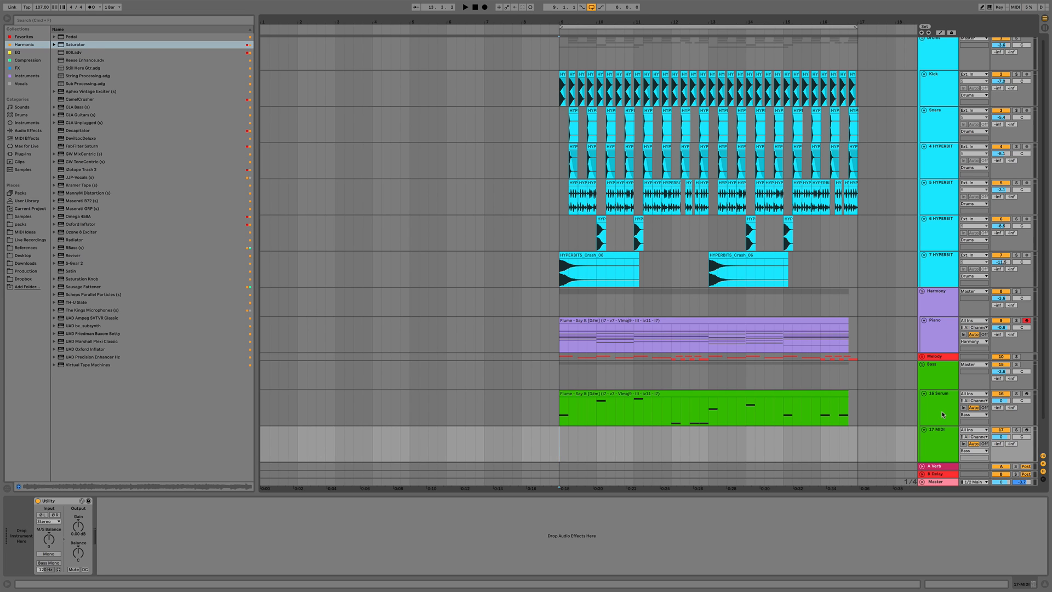
Load the Serum instrument onto the new MIDI track
scroll(942, 414, "up", 1)
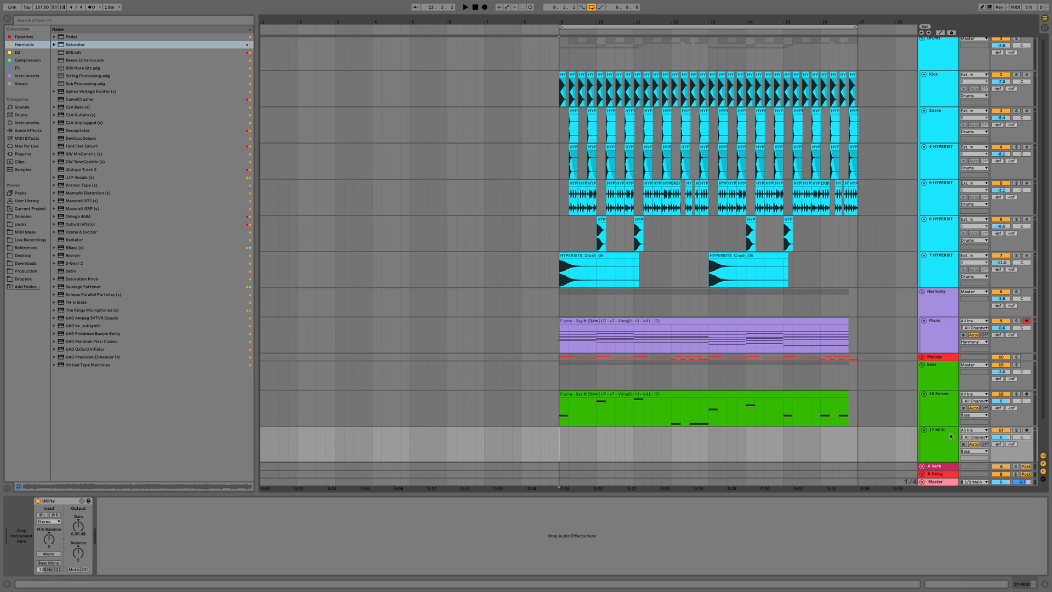
left_click(951, 436)
left_click(19, 76)
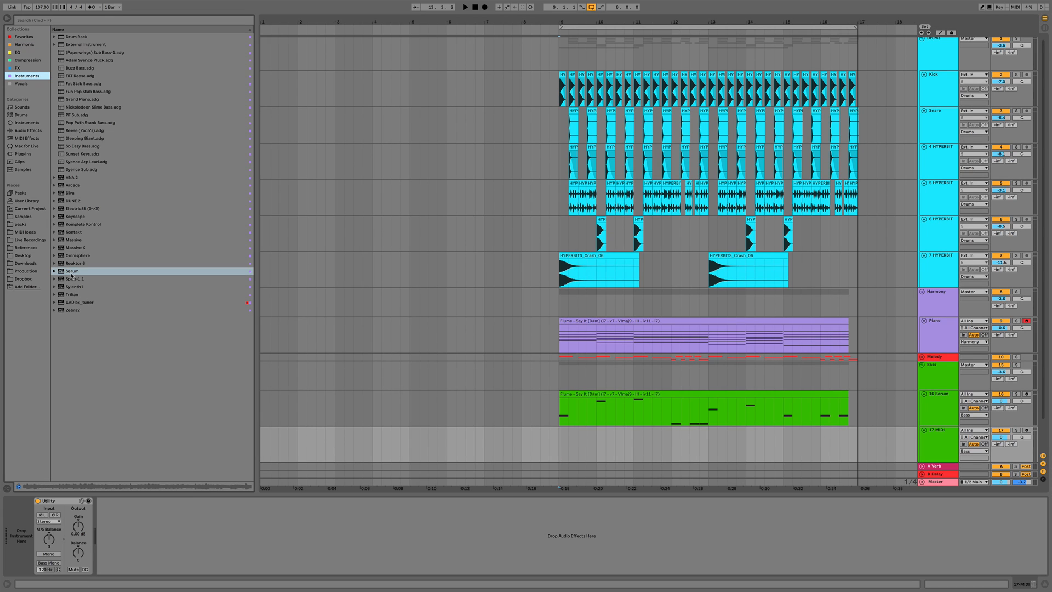
left_click_drag(72, 276, 31, 538)
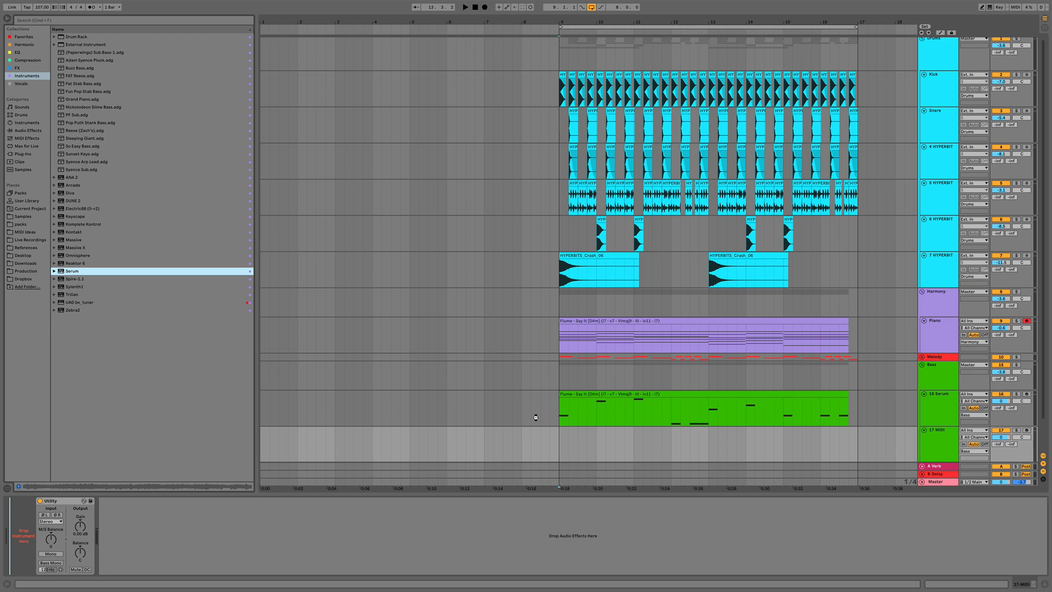
left_click_drag(536, 417, 536, 418)
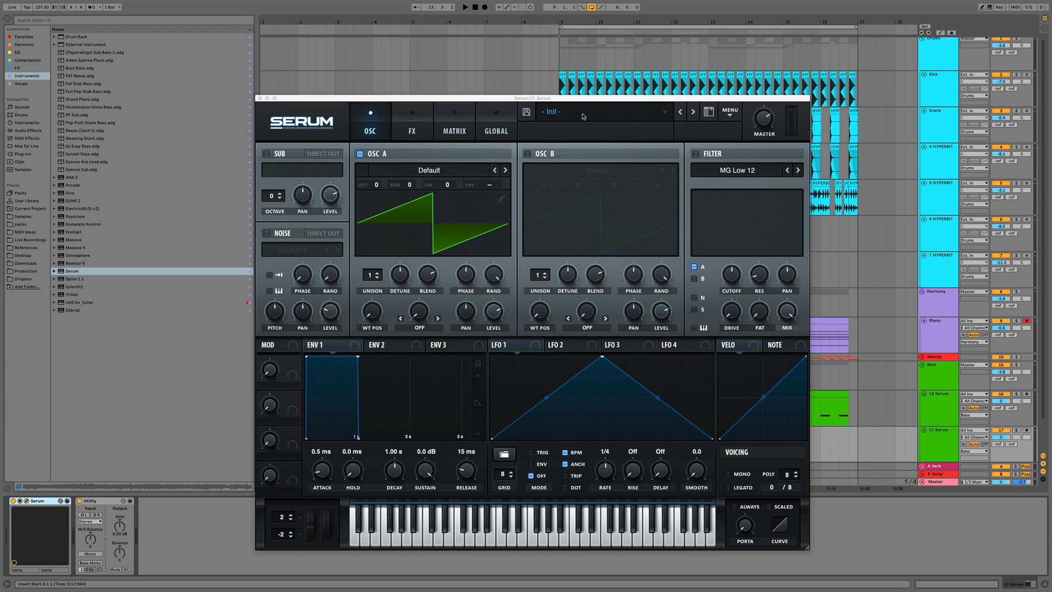
left_click(582, 112)
left_click(580, 114)
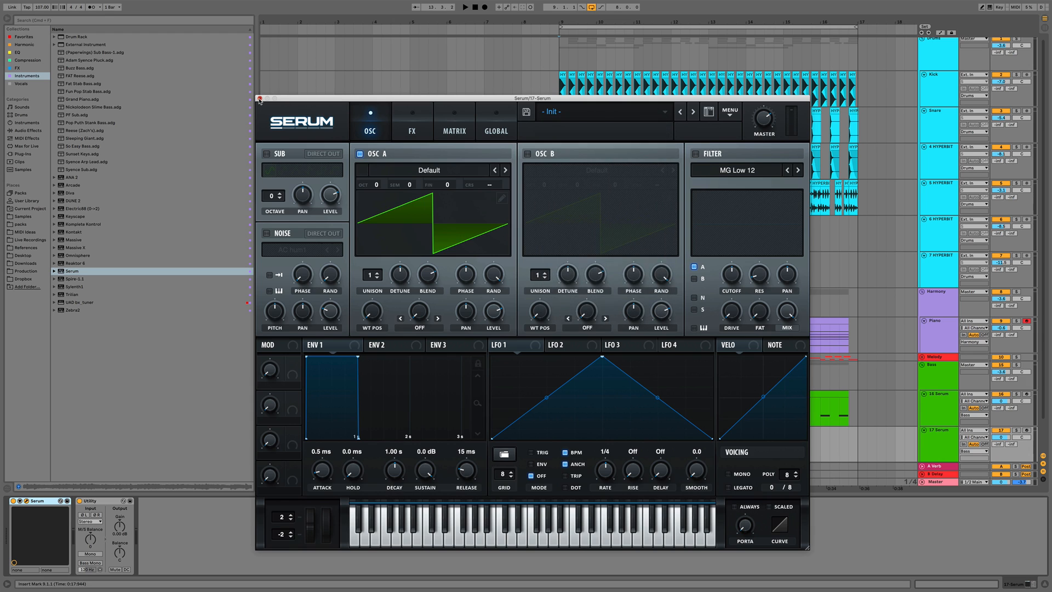
left_click(260, 99)
Copy the bass MIDI clip from the 16 Serum track onto the 17 Serum track and open it for editing
left_click(609, 392)
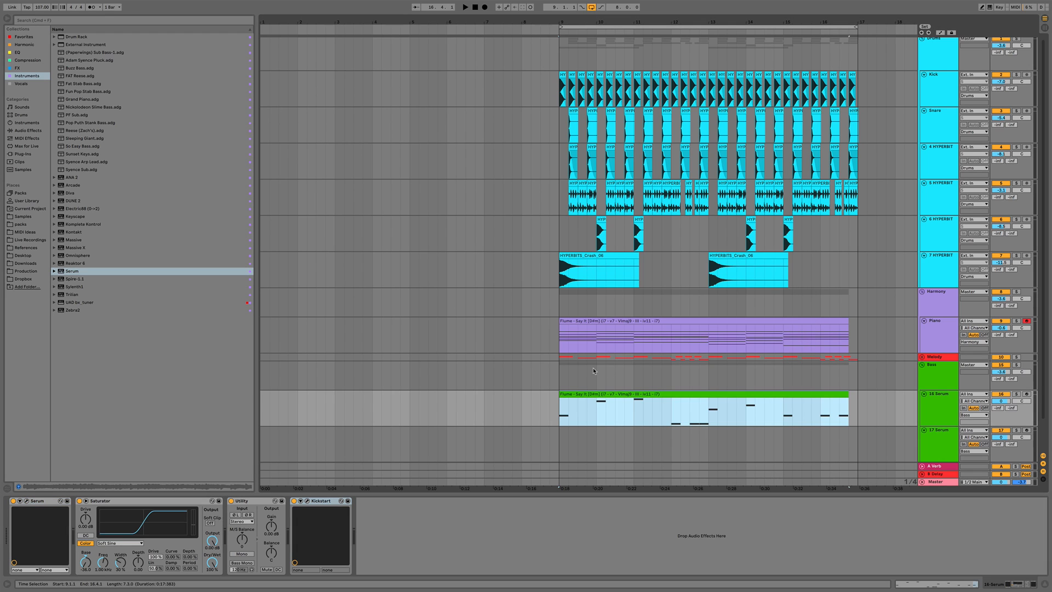
left_click_drag(588, 395, 590, 440)
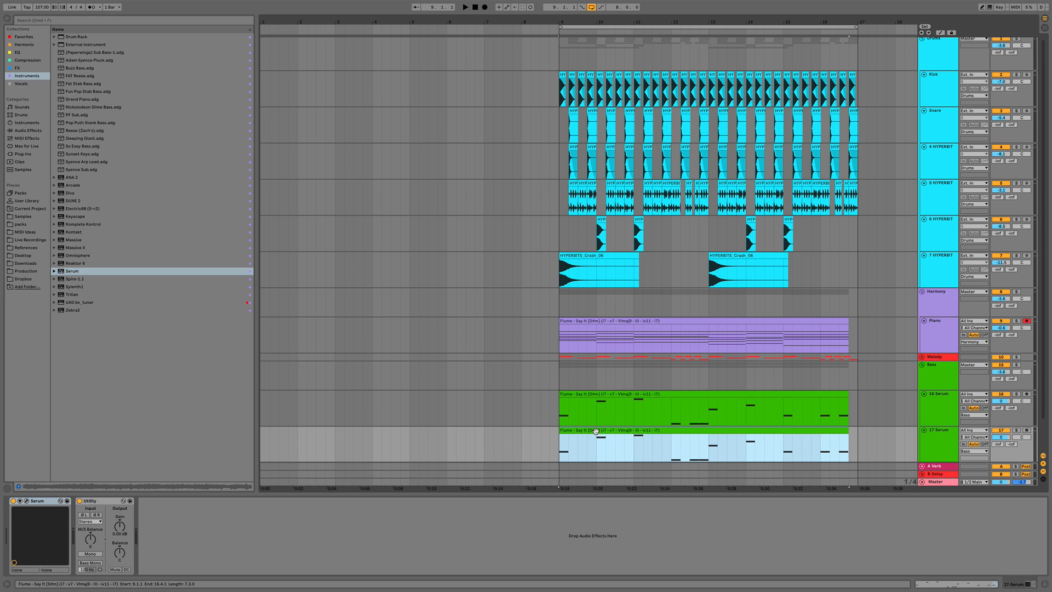
double_click(595, 431)
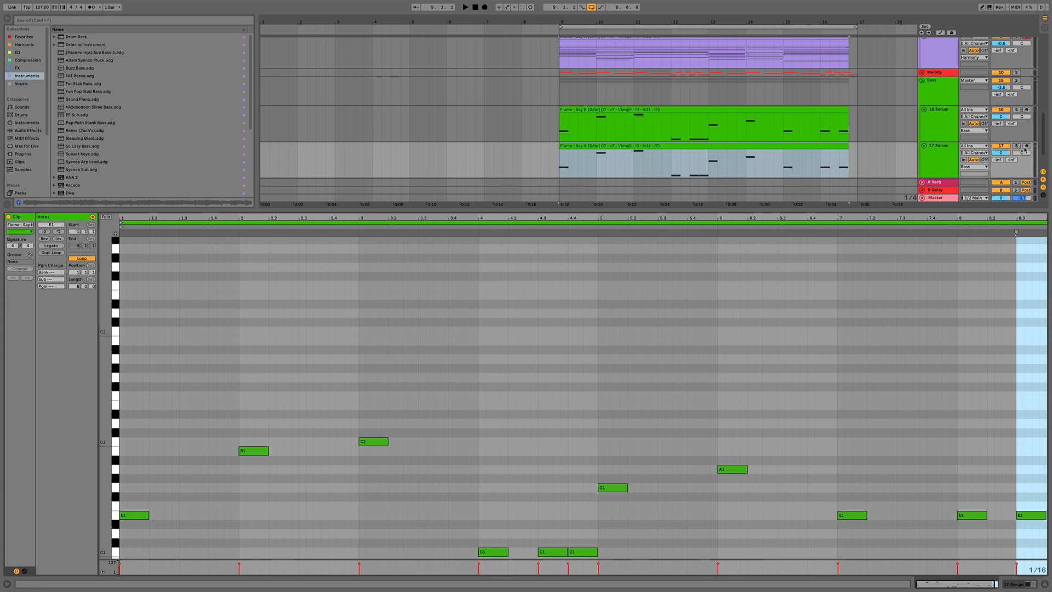
key("space")
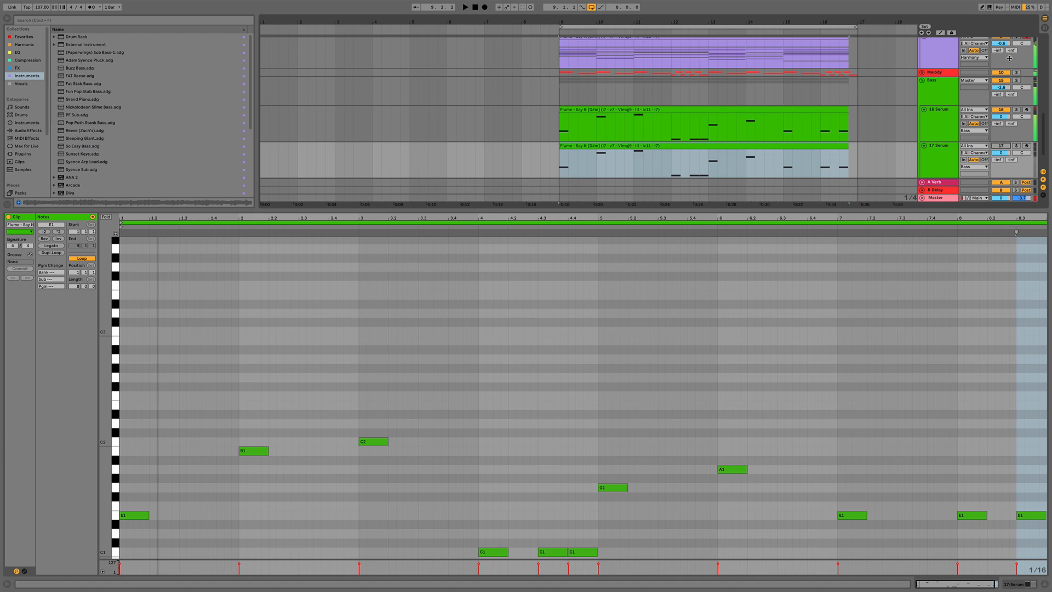
scroll(1015, 74, "up", 2)
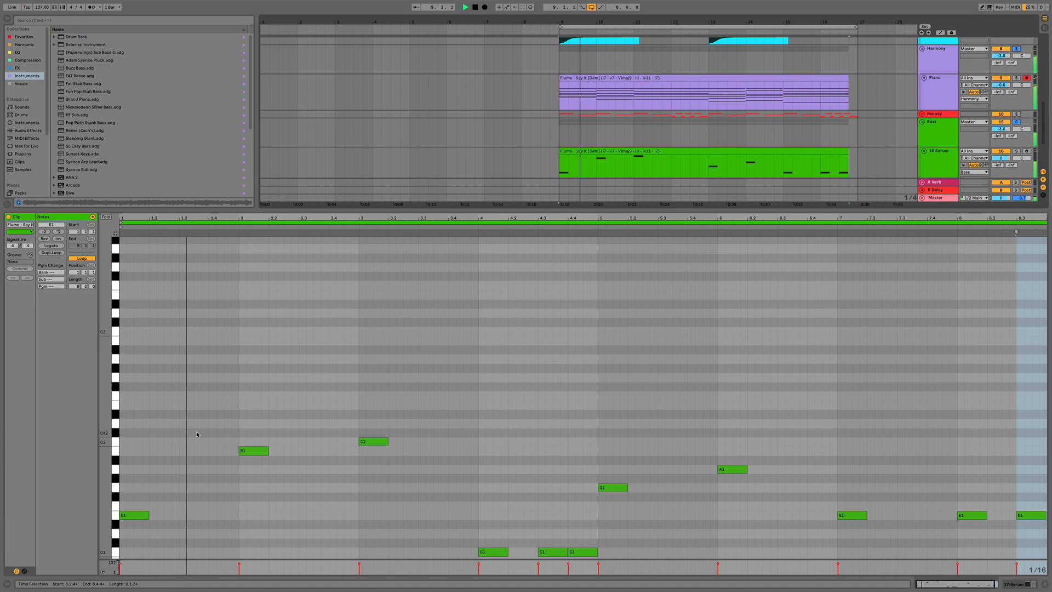
scroll(183, 454, "down", 3)
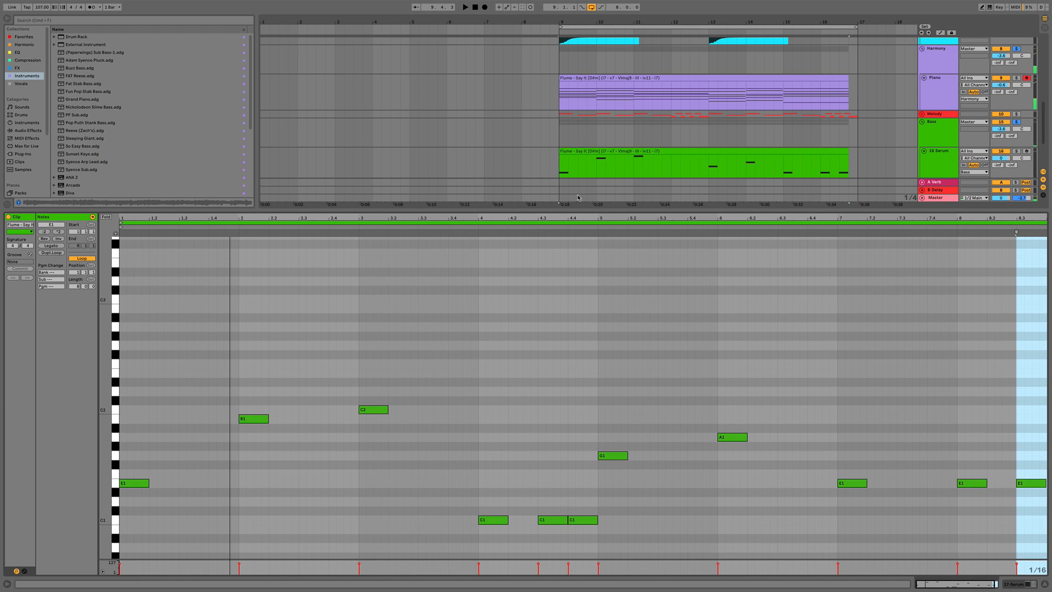
Rework the opening notes of the 17 Serum clip into longer, repeated E1, B1 and C2 notes
key("super+d")
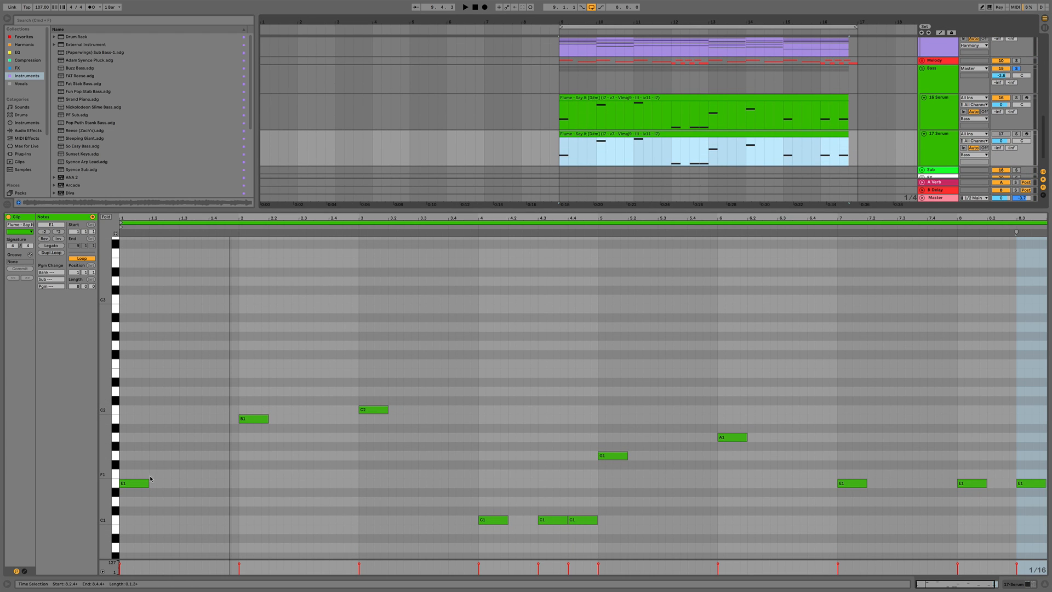
left_click_drag(134, 483, 207, 482)
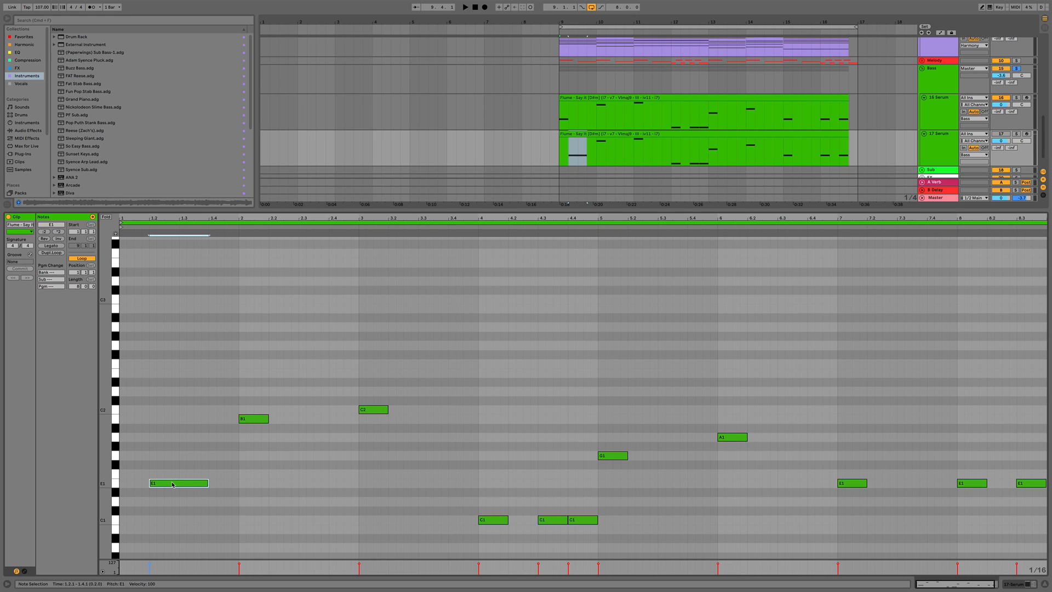
left_click_drag(173, 485, 244, 483)
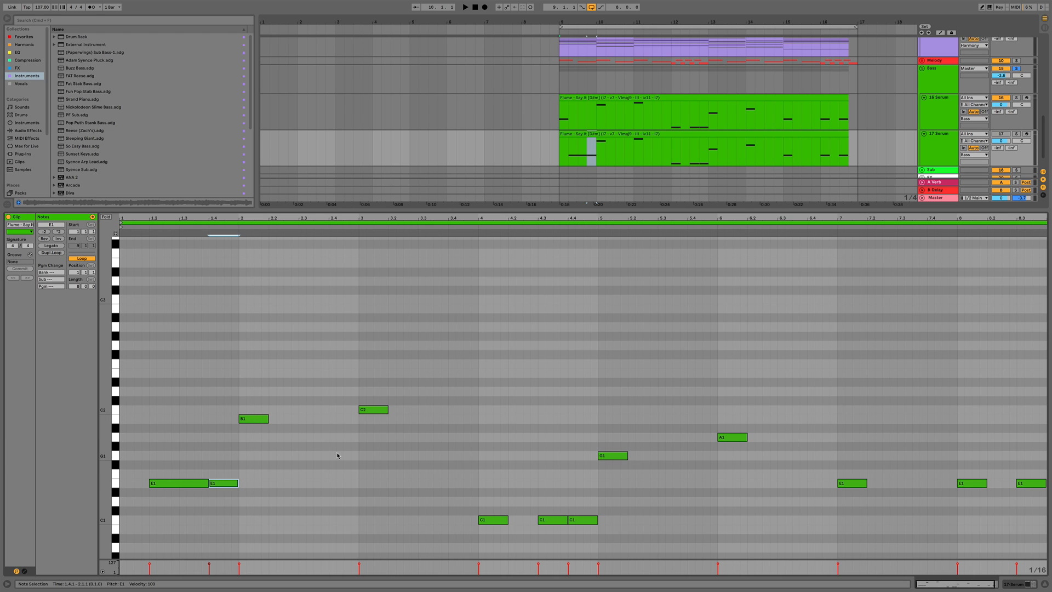
key("space")
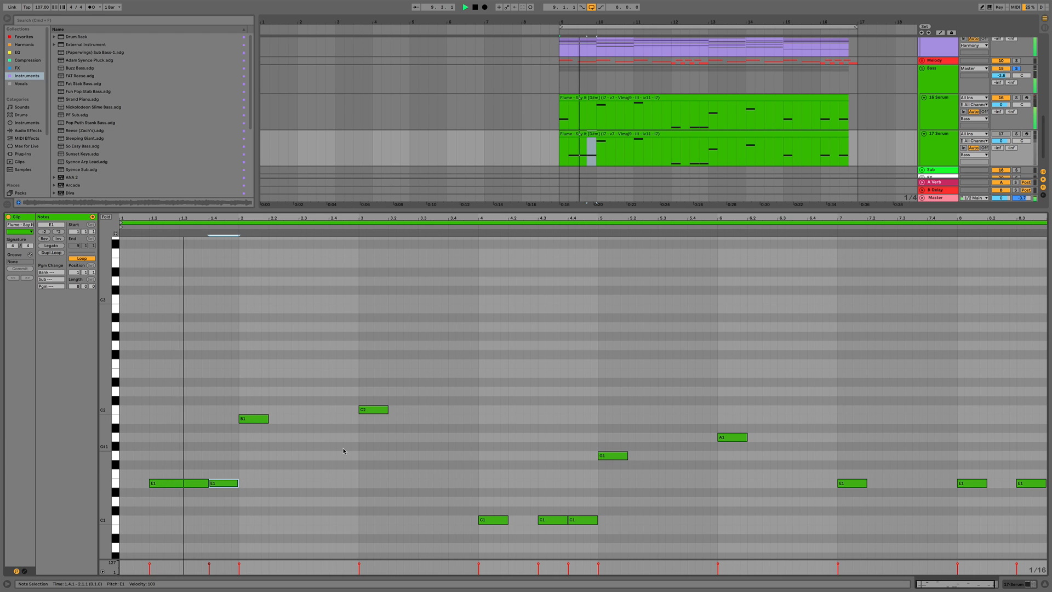
left_click_drag(251, 420, 478, 412)
key("space")
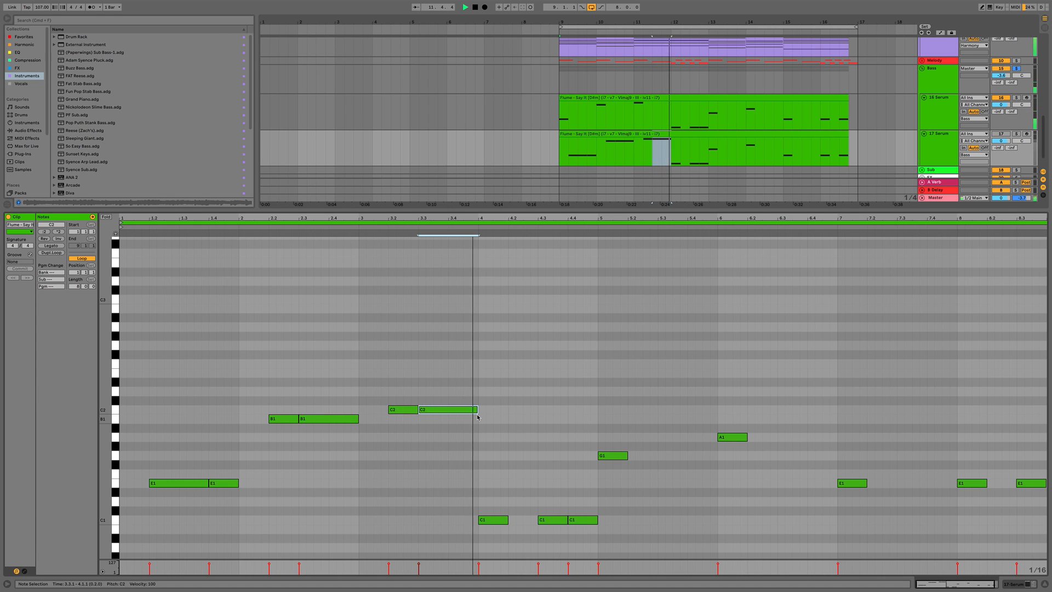
Delete two of the three C1 notes and move the remaining C1 note earlier
scroll(329, 415, "down", 3)
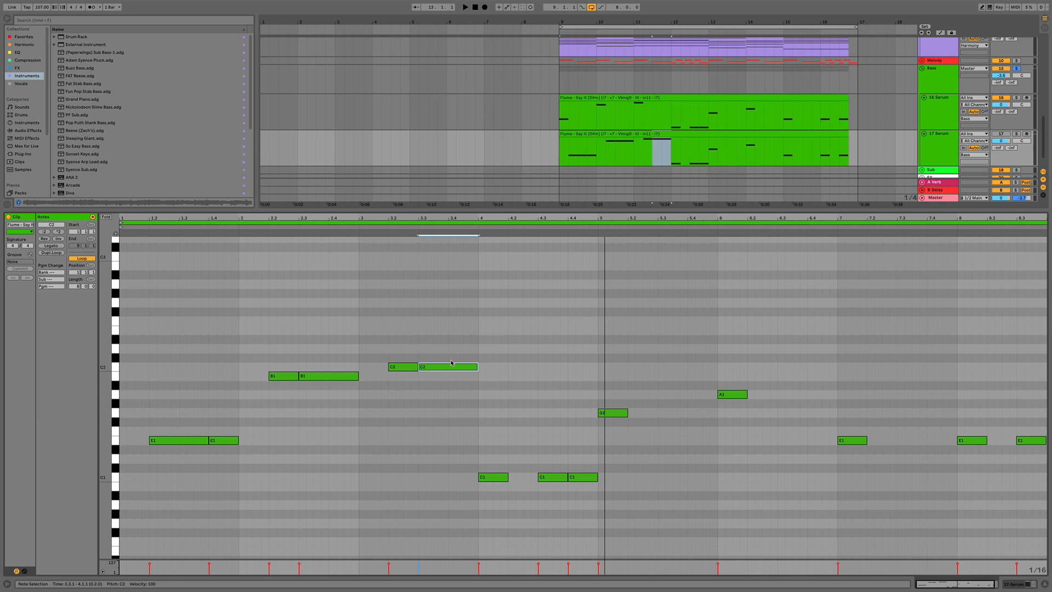
left_click(493, 477)
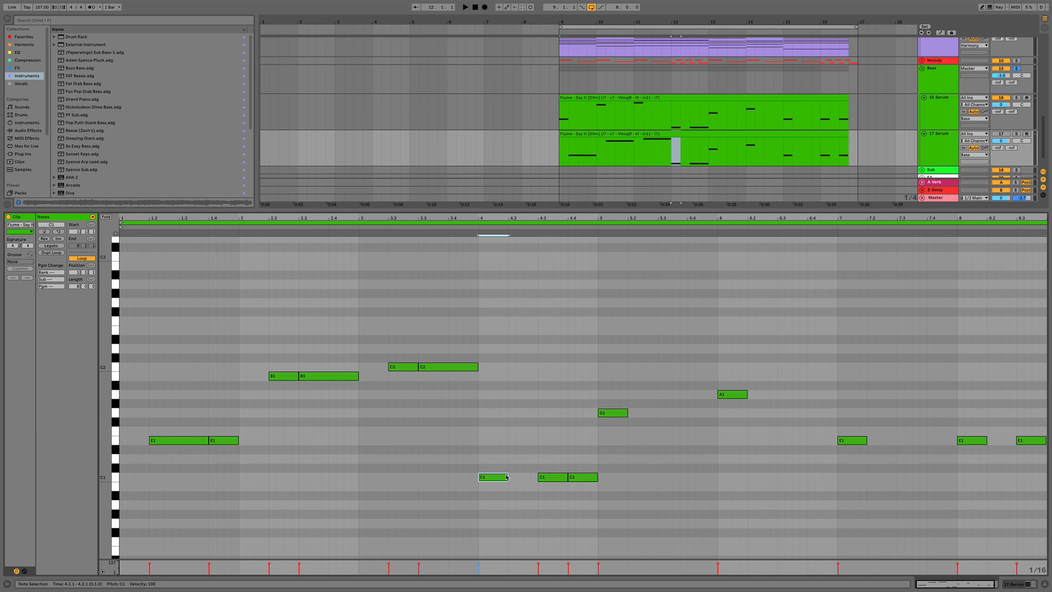
key("Delete")
left_click_drag(554, 482, 525, 482)
left_click(582, 478)
key("Delete")
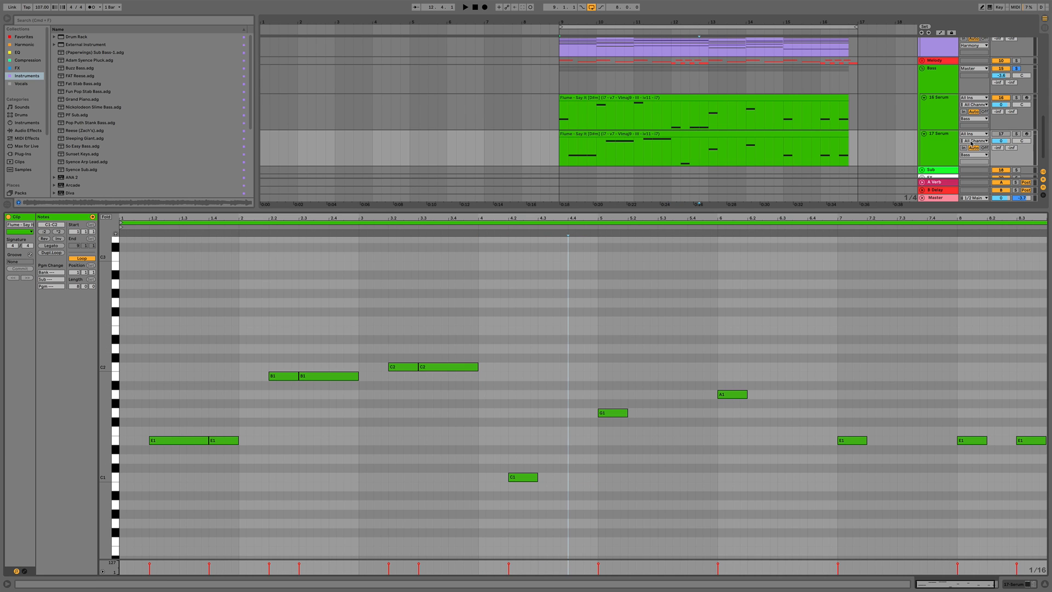
Browse the HYPERBITS presets in the 17 Serum track's Serum and load BA Sunflower
key("shift+Tab")
left_click(1001, 396)
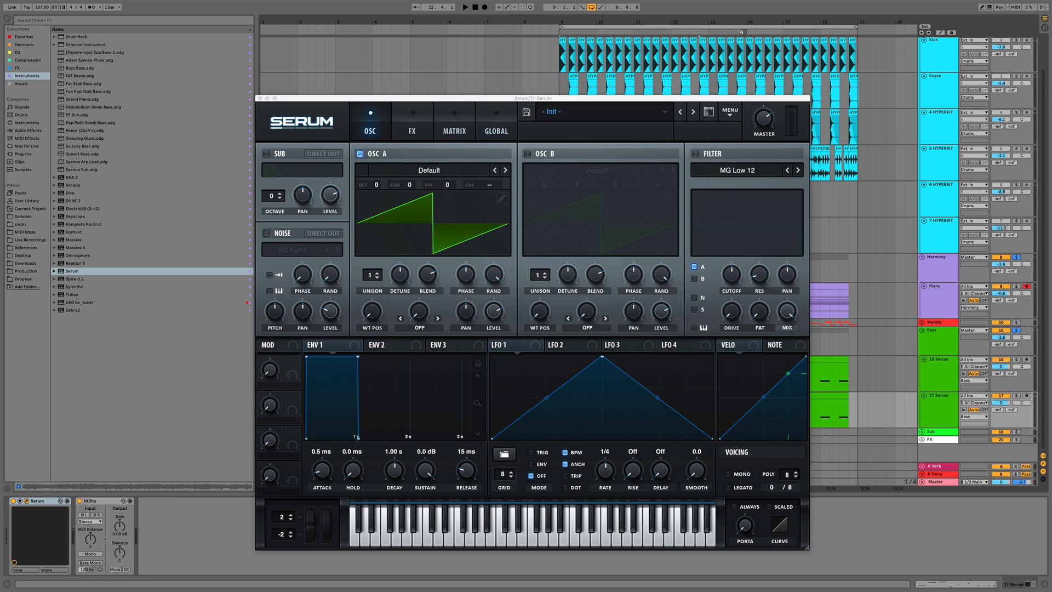
left_click(614, 109)
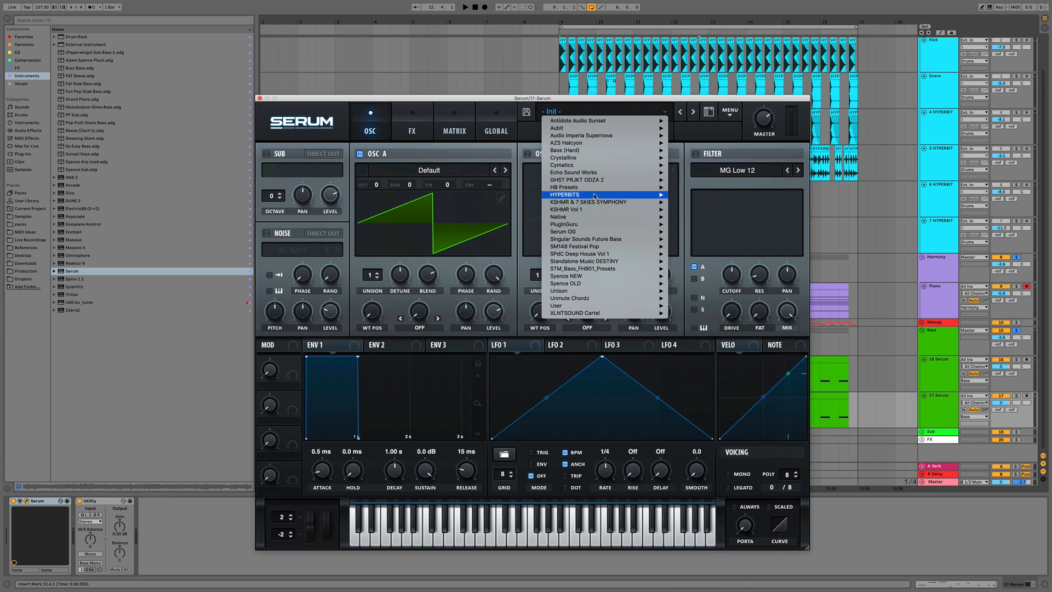
mouse_move(646, 194)
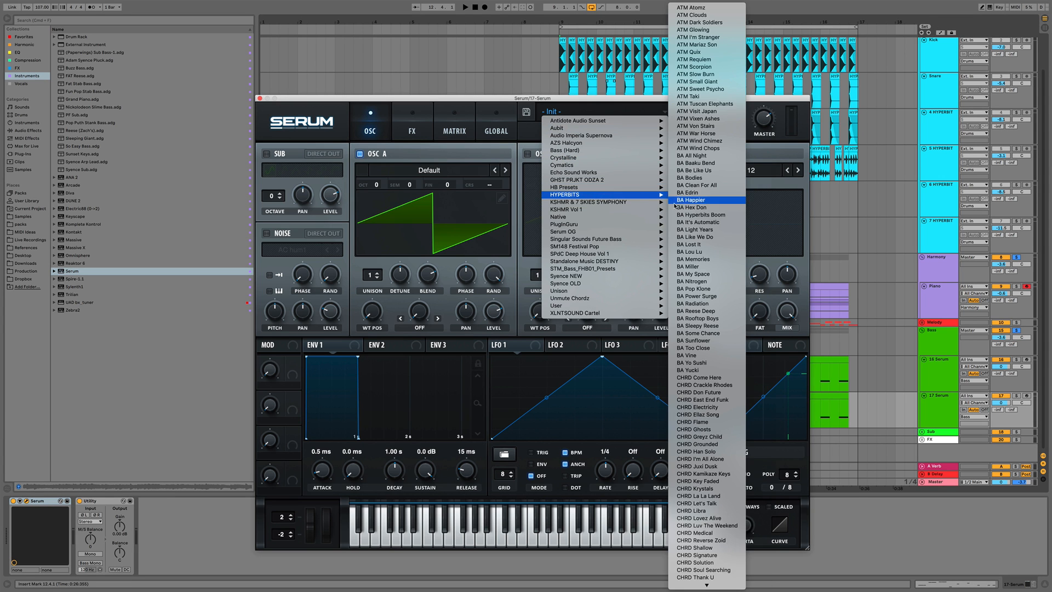
left_click(710, 349)
key("space")
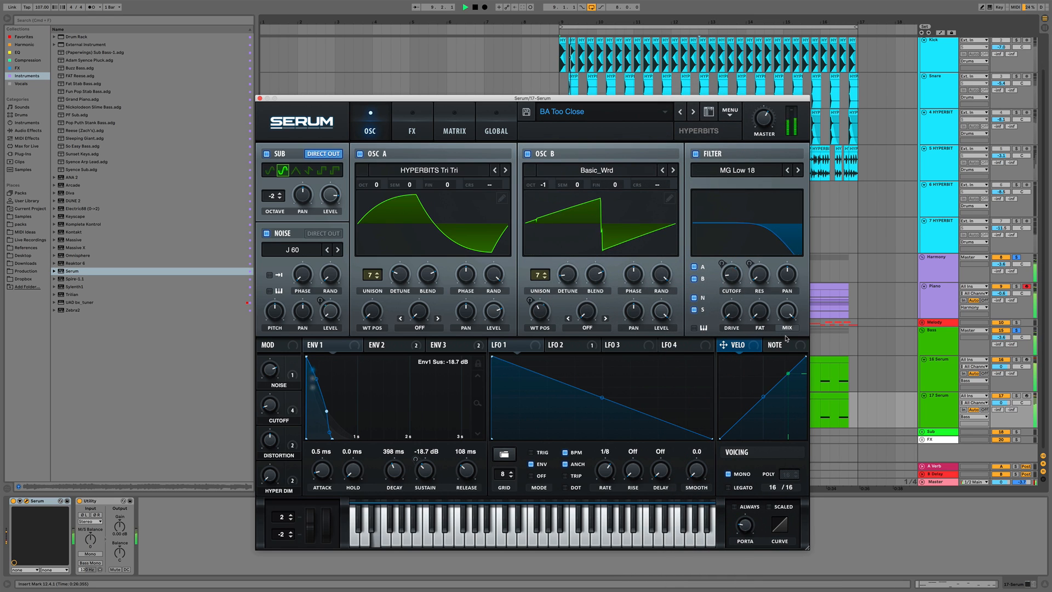
left_click(681, 112)
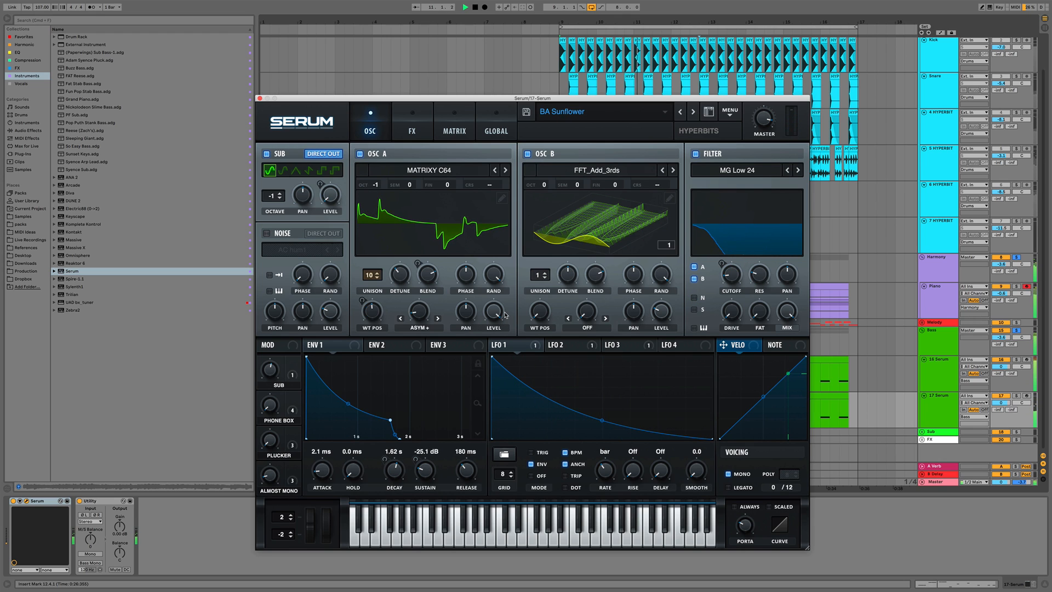
key("space")
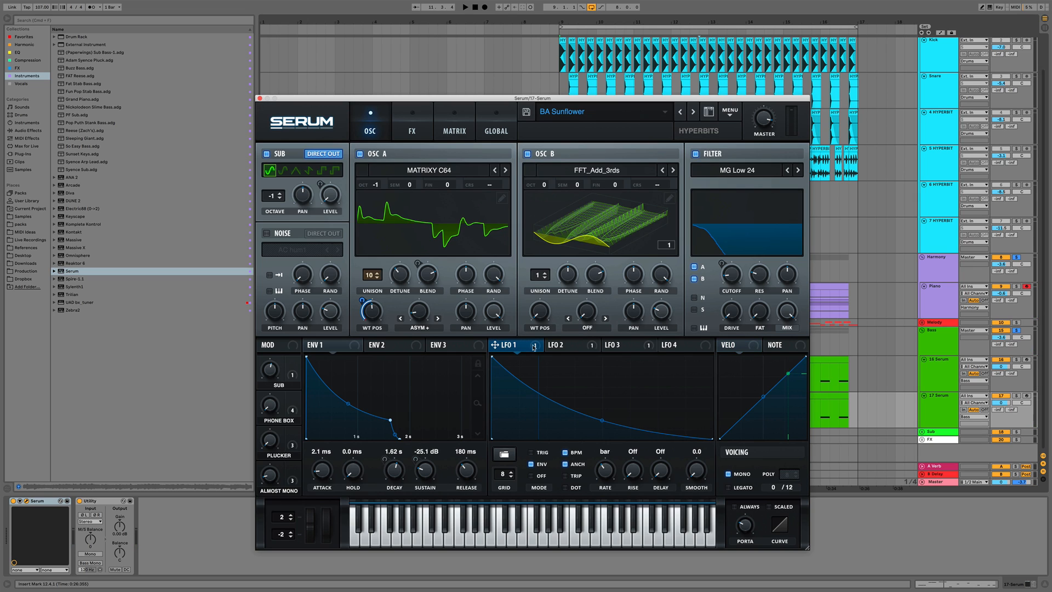
Lower the starting point of Serum's LFO 3 curve
left_click(576, 346)
left_click(612, 346)
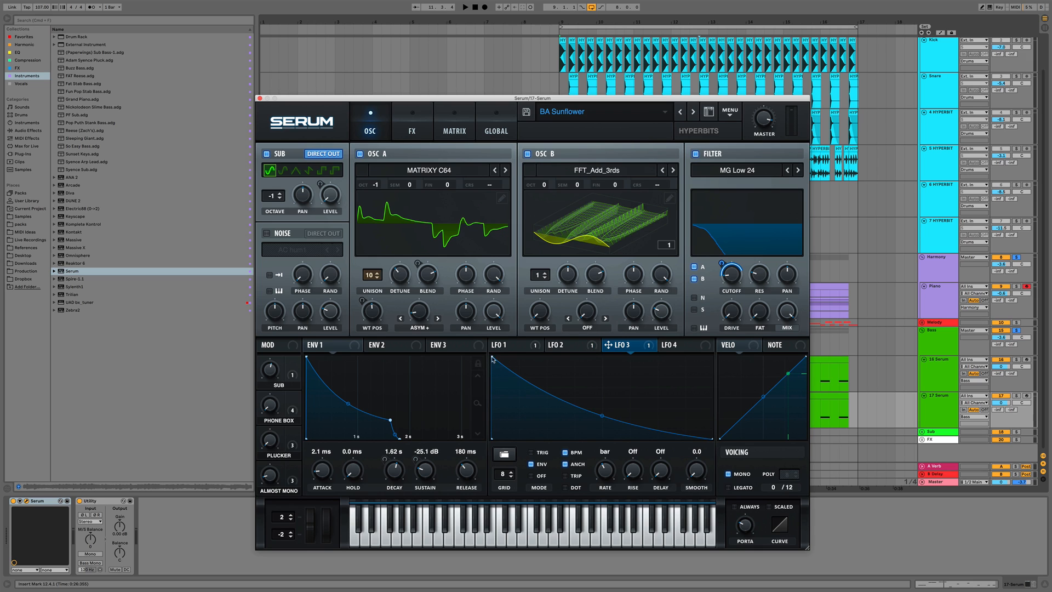
left_click_drag(493, 358, 490, 384)
key("space")
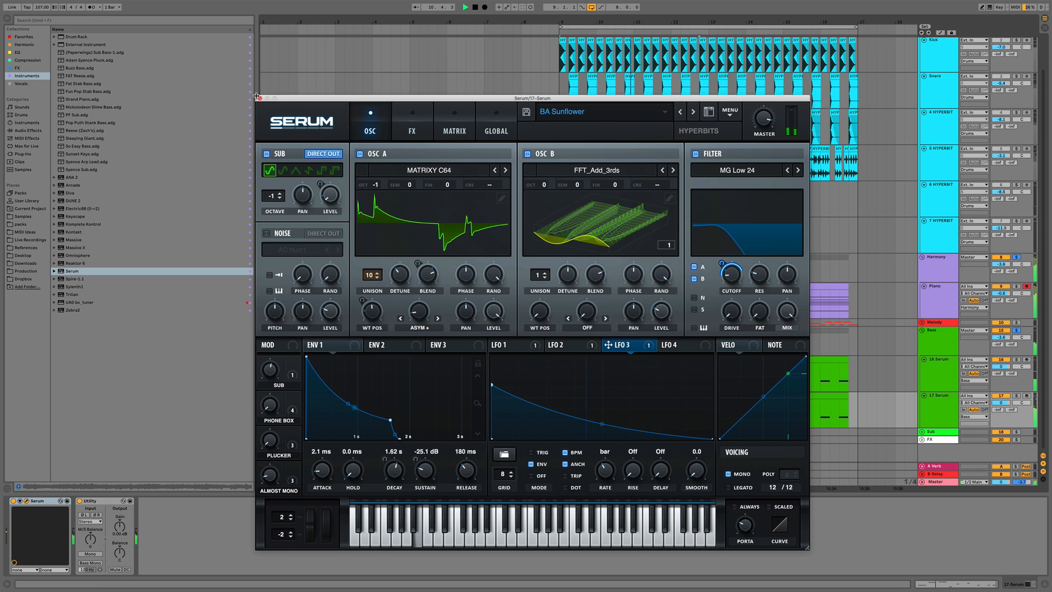
Inspect Serum's modulation matrix and effects sections
left_click(454, 131)
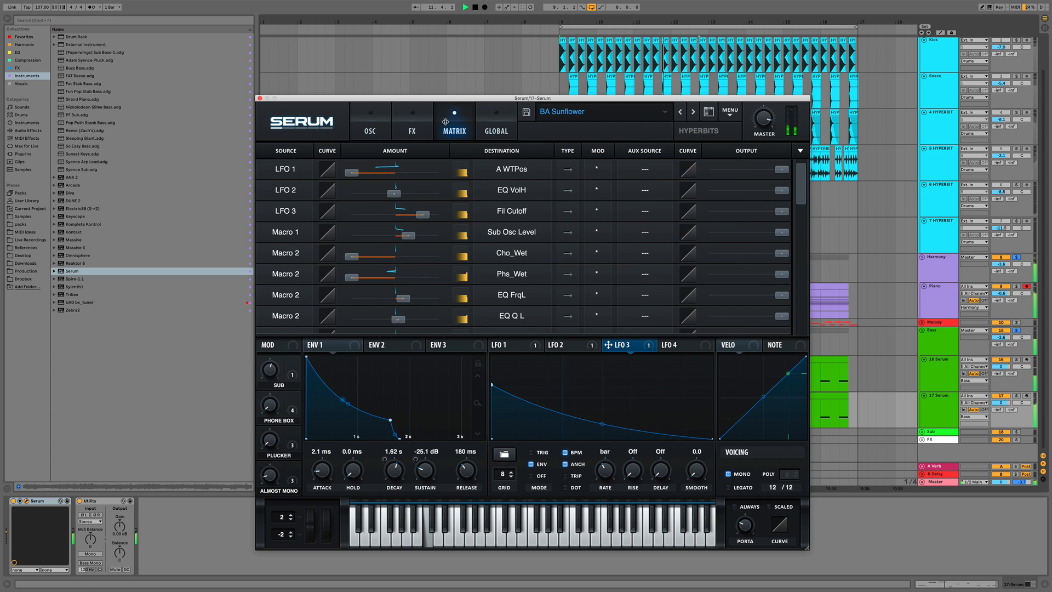
left_click(412, 131)
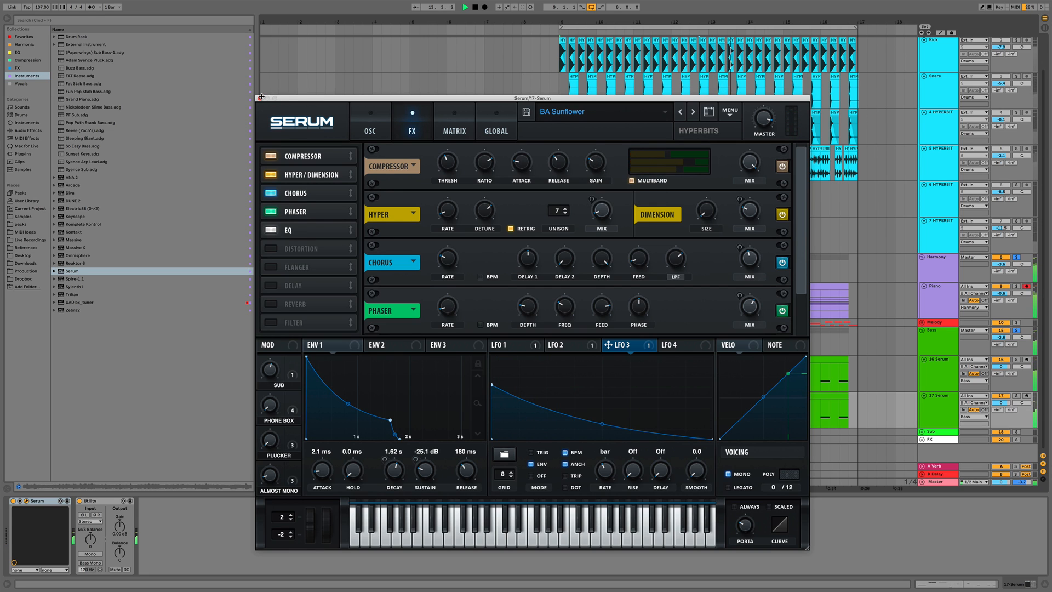
key("super+alt+p")
Lengthen the first B1 note in the 17 Serum clip, duplicate it, and shorten the copy by half
left_click(607, 395)
key("space")
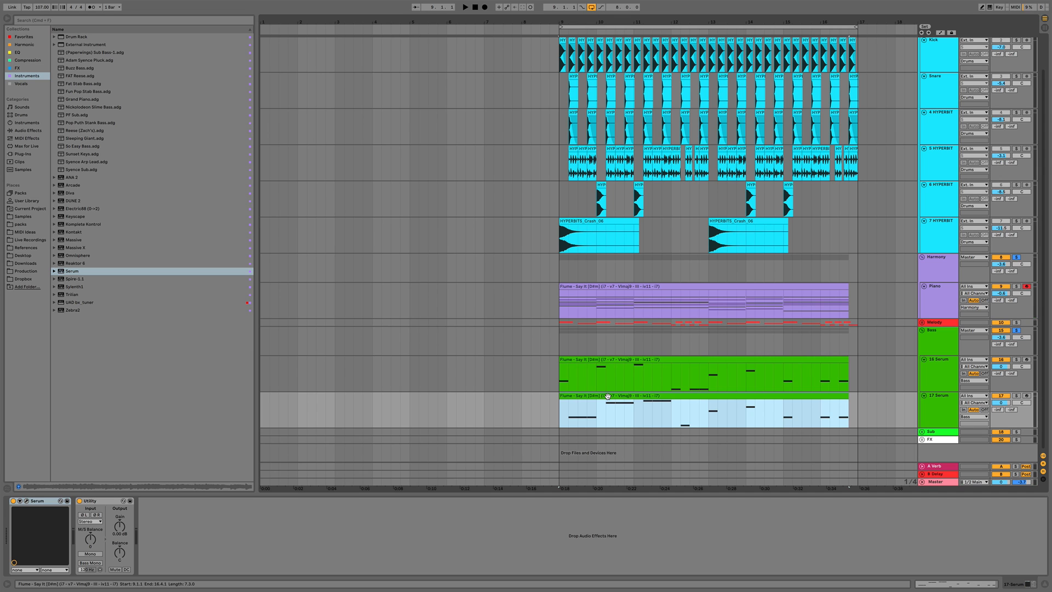
double_click(606, 395)
key("space")
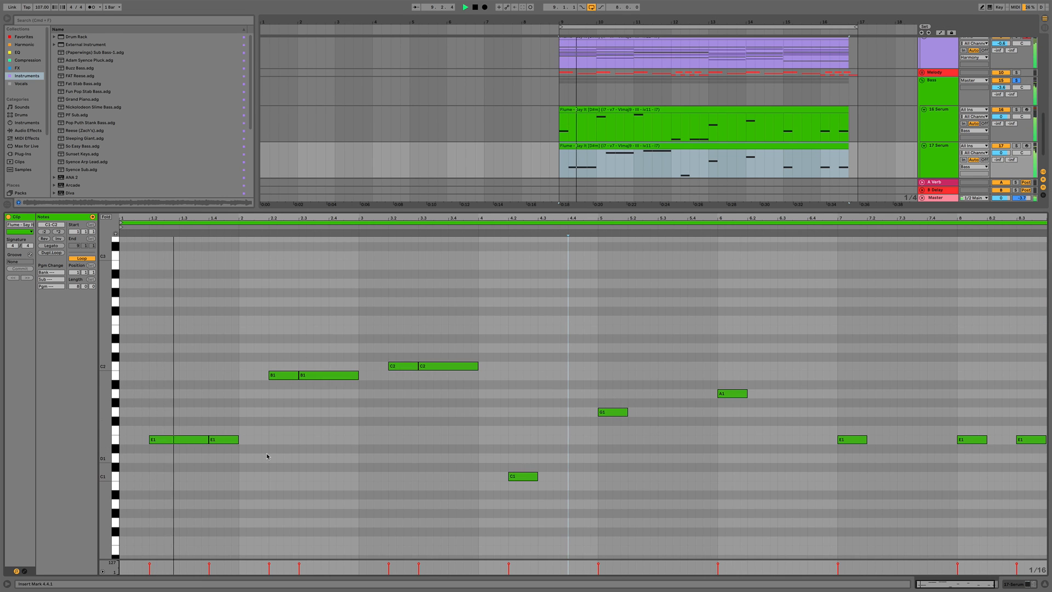
scroll(267, 457, "down", 1)
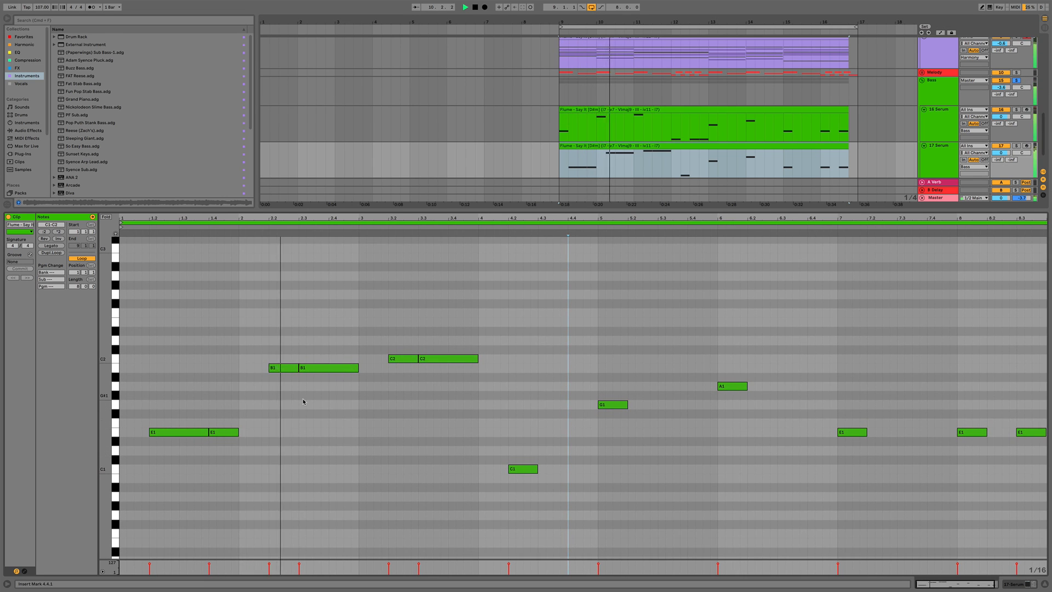
key("space")
left_click_drag(297, 367, 327, 367)
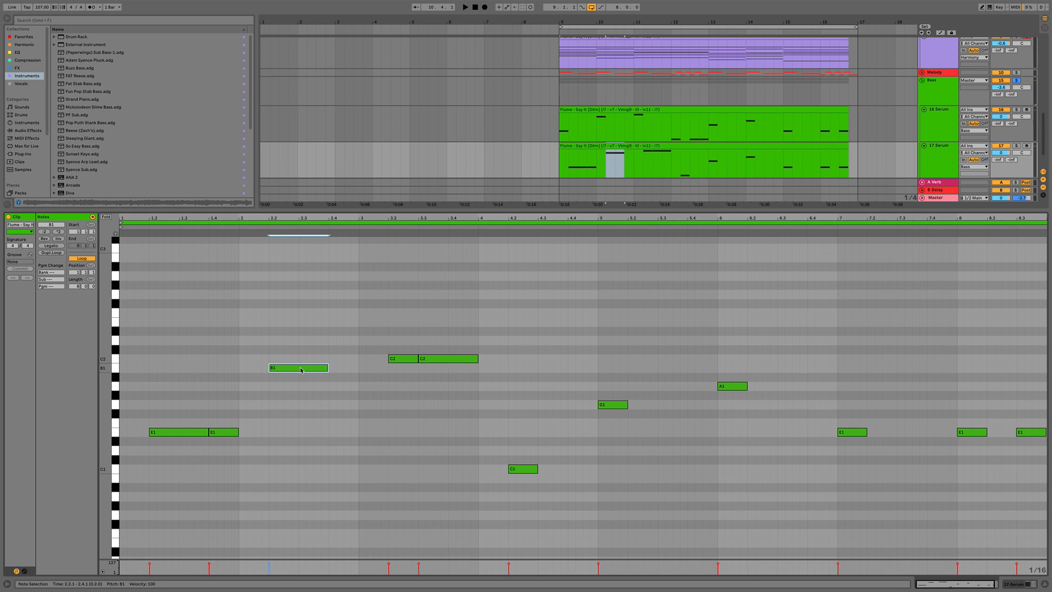
key("super+d")
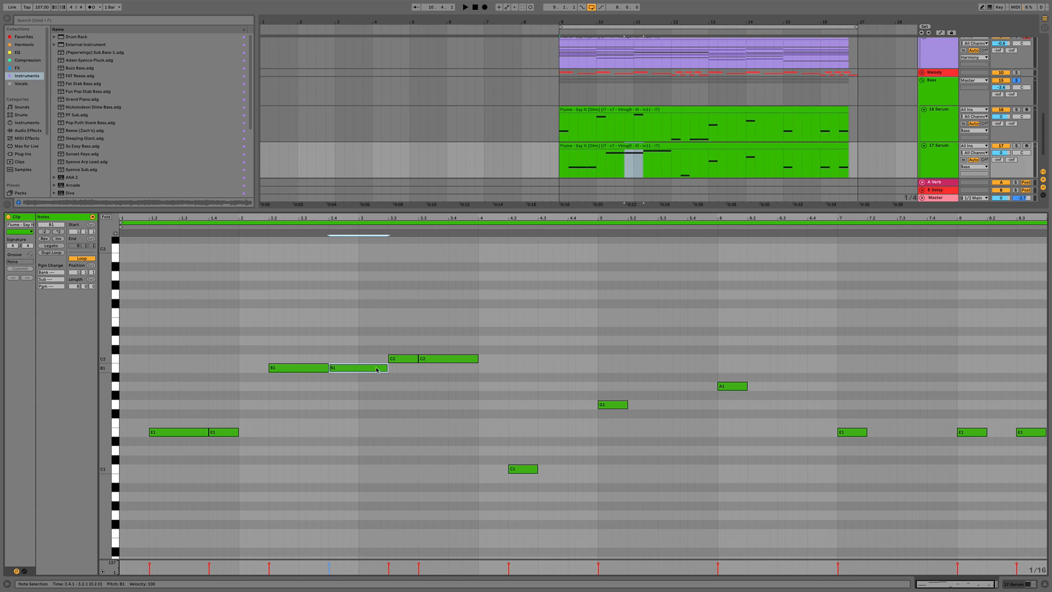
left_click_drag(387, 368, 359, 368)
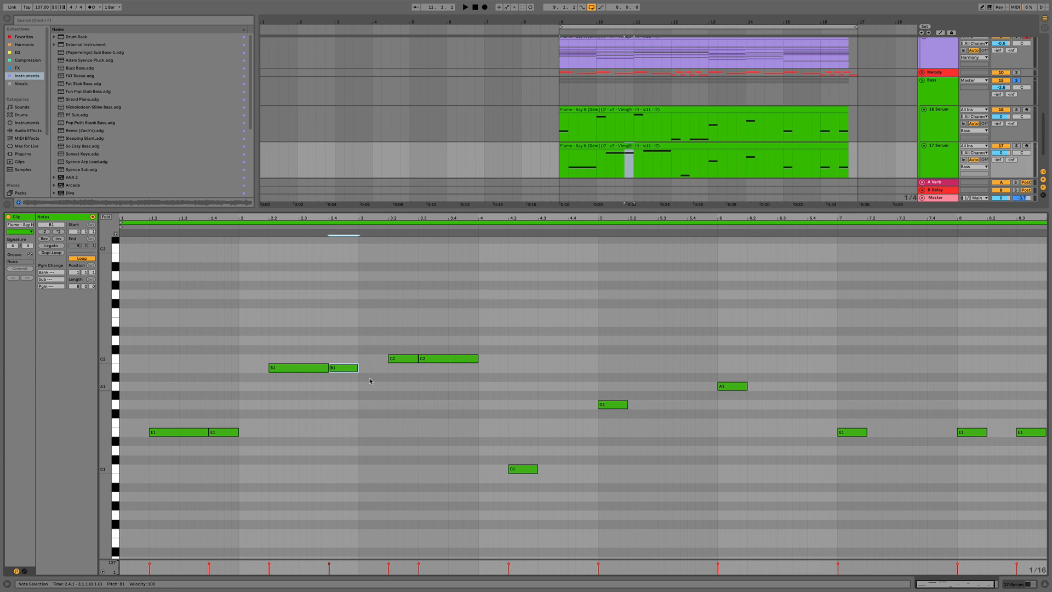
Lengthen the first C2 note in the 17 Serum clip, duplicate it, and shorten the copy by half
key("space")
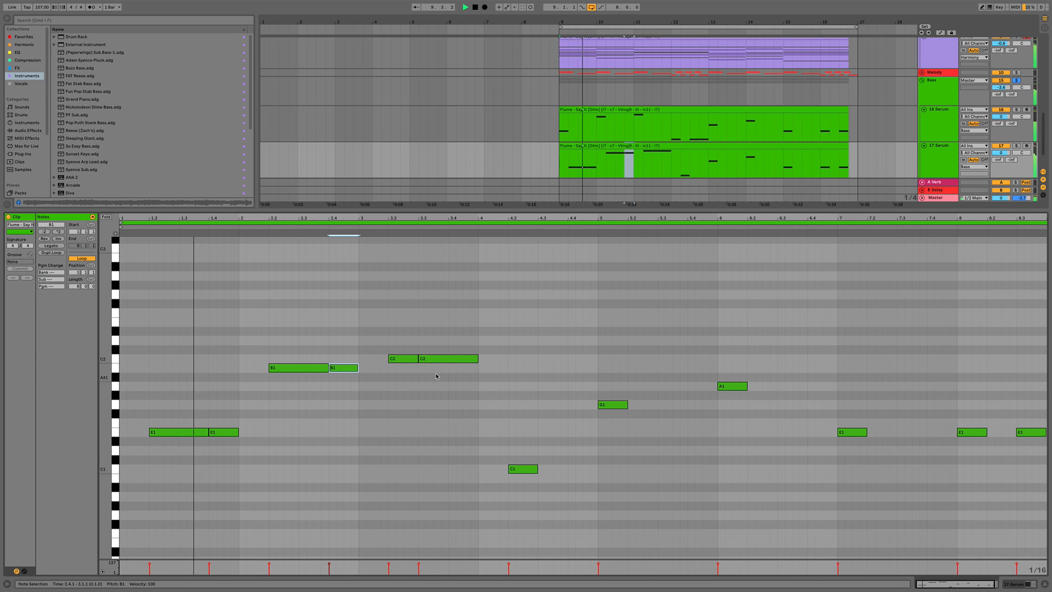
left_click_drag(414, 360, 432, 361)
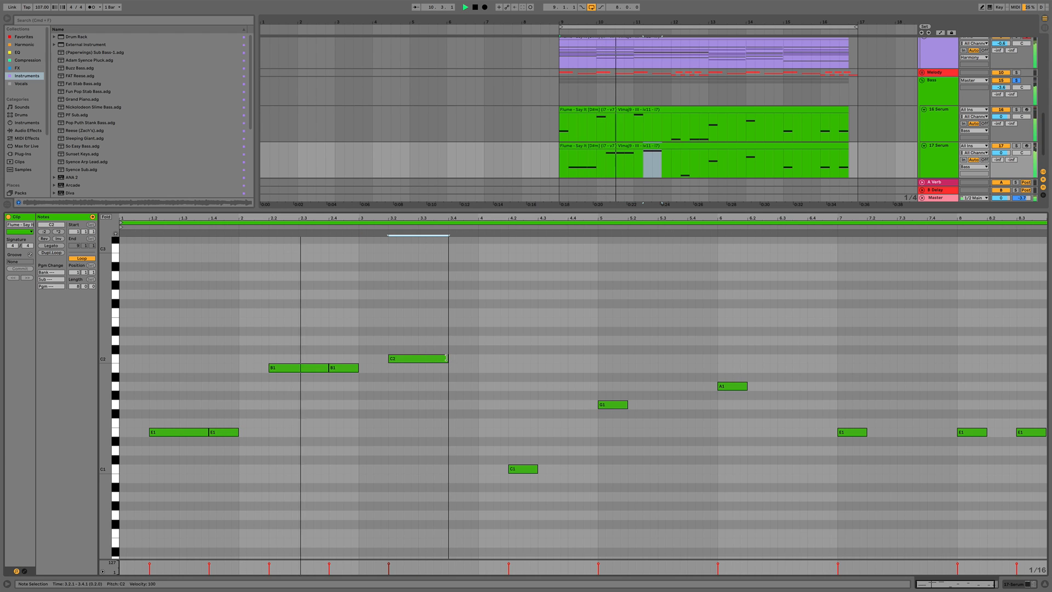
key("super+d")
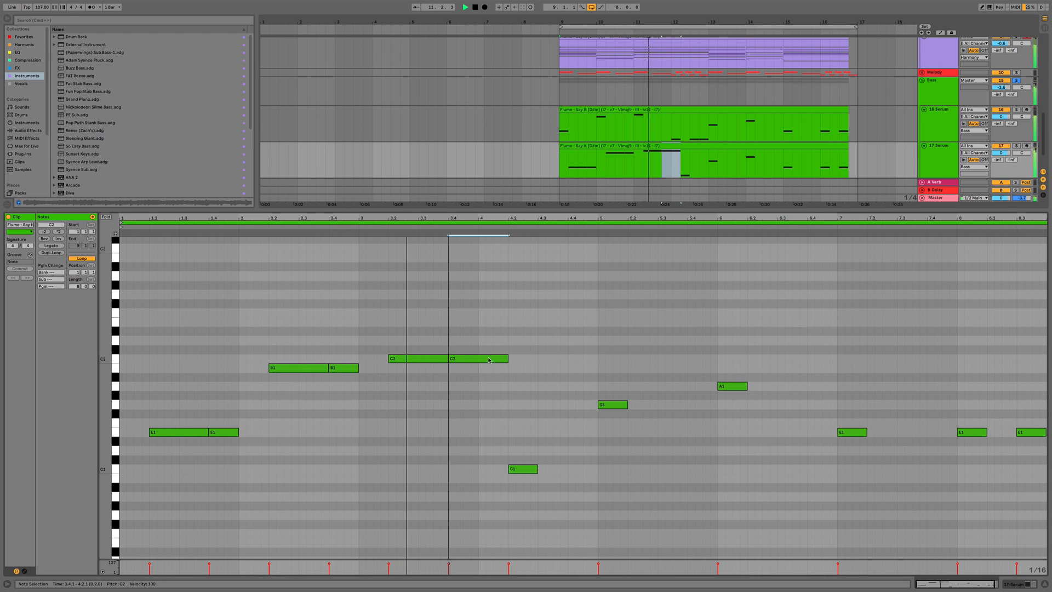
left_click_drag(506, 359, 478, 359)
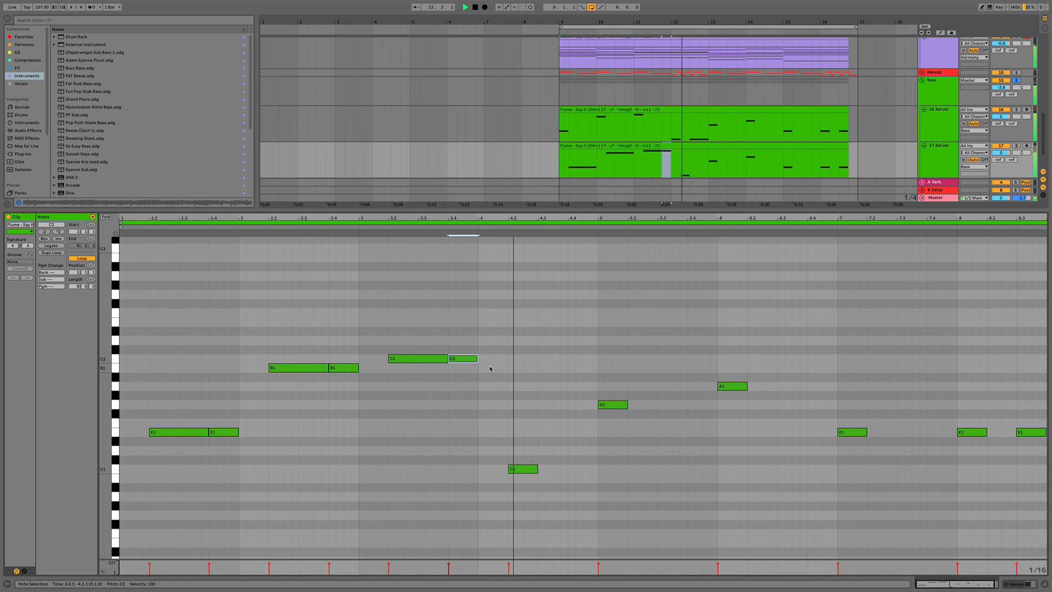
Raise the low C1 note near beat 4.2 by one octave to C2
left_click(521, 469)
key("space")
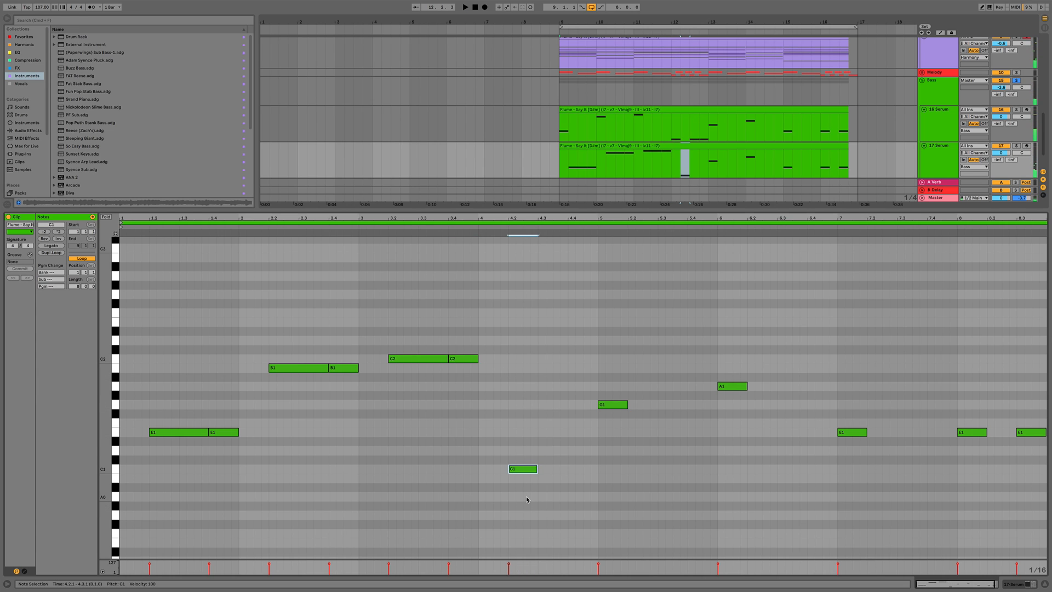
key("shift+Up")
key("space")
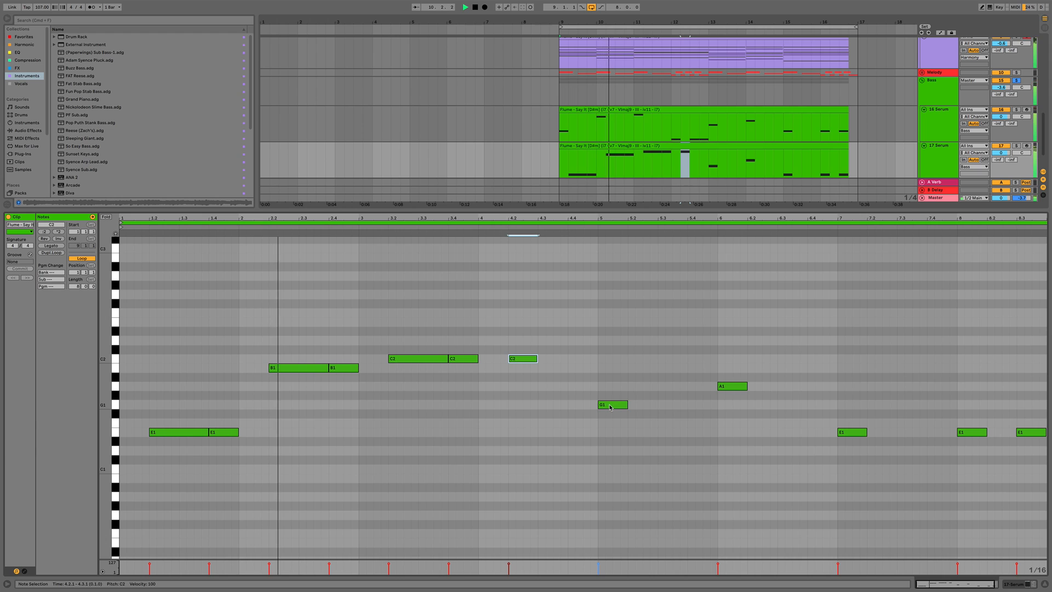
Copy the opening pair of E1 notes to beat 5.2 and raise the copy three semitones to G1
left_click_drag(607, 405, 637, 406)
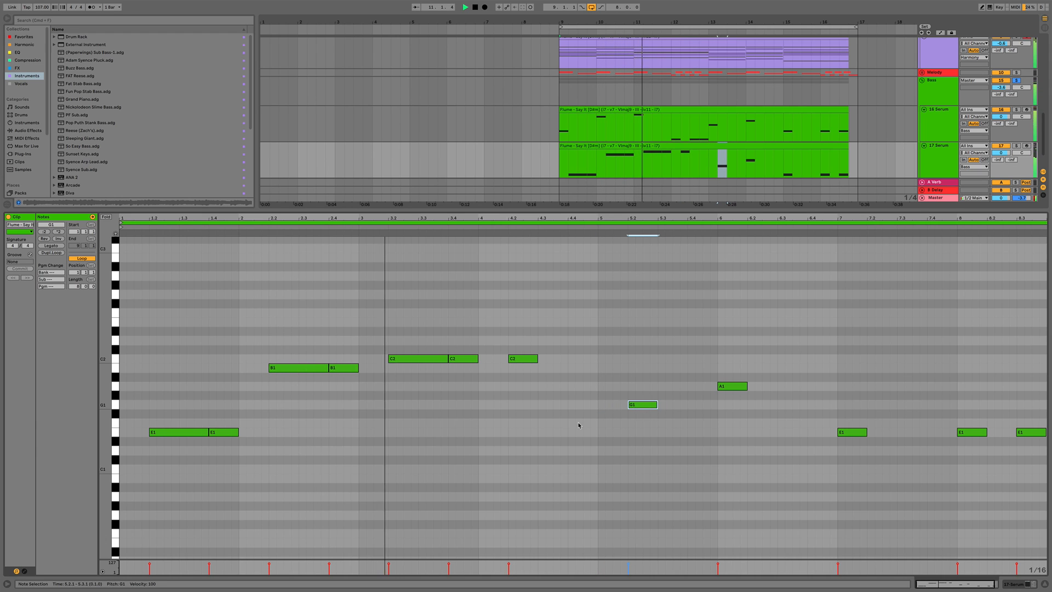
left_click_drag(166, 453, 237, 417)
key("super+c")
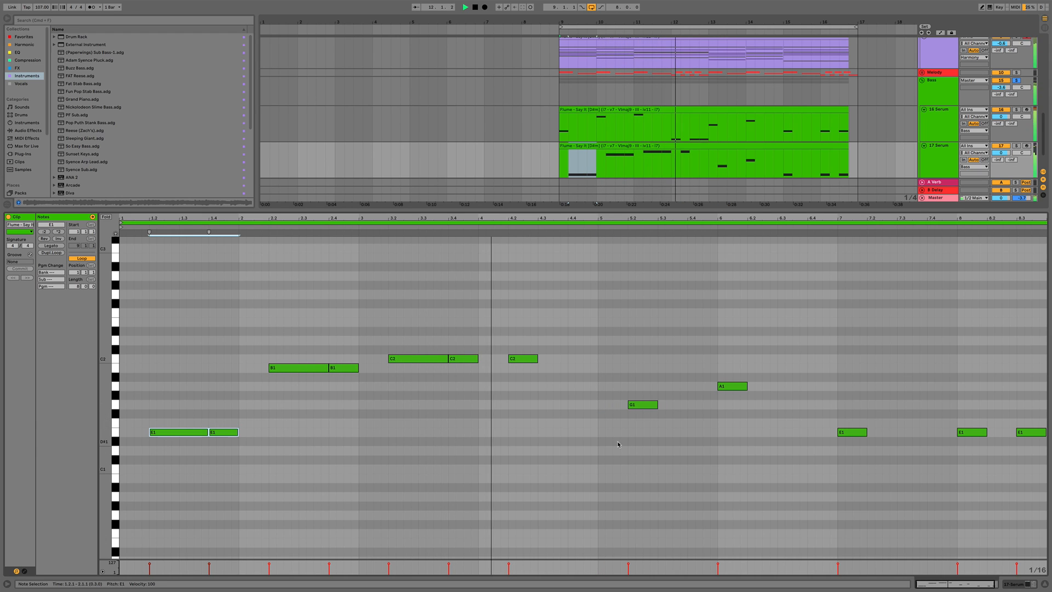
left_click(628, 452)
key("super+v")
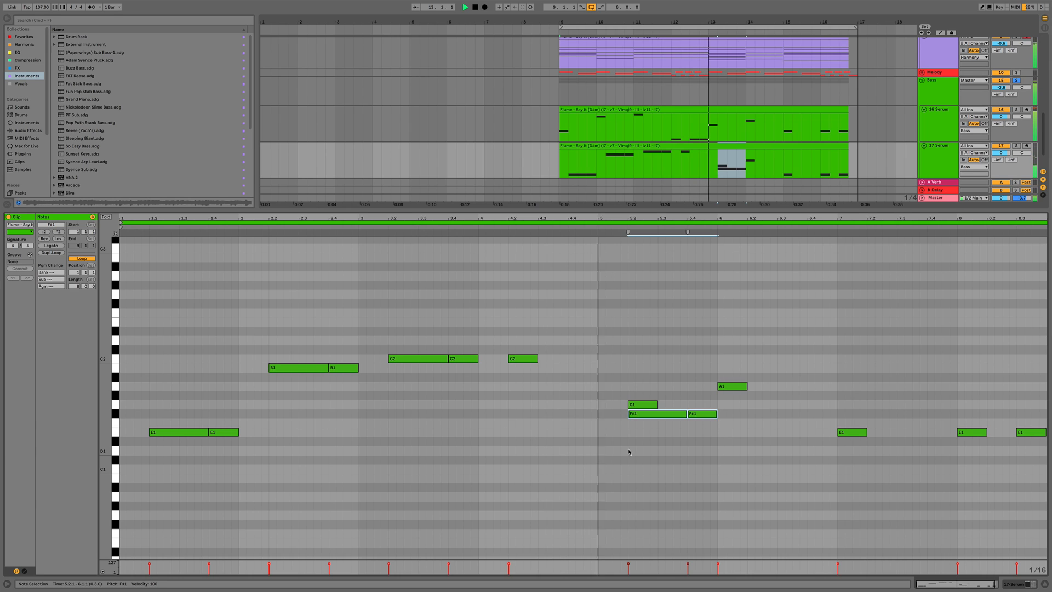
key("Up")
key("Up")
key("Up")
Replace the A1 note with a duplicate of the G1 note pair raised two semitones to A1
key("super+d")
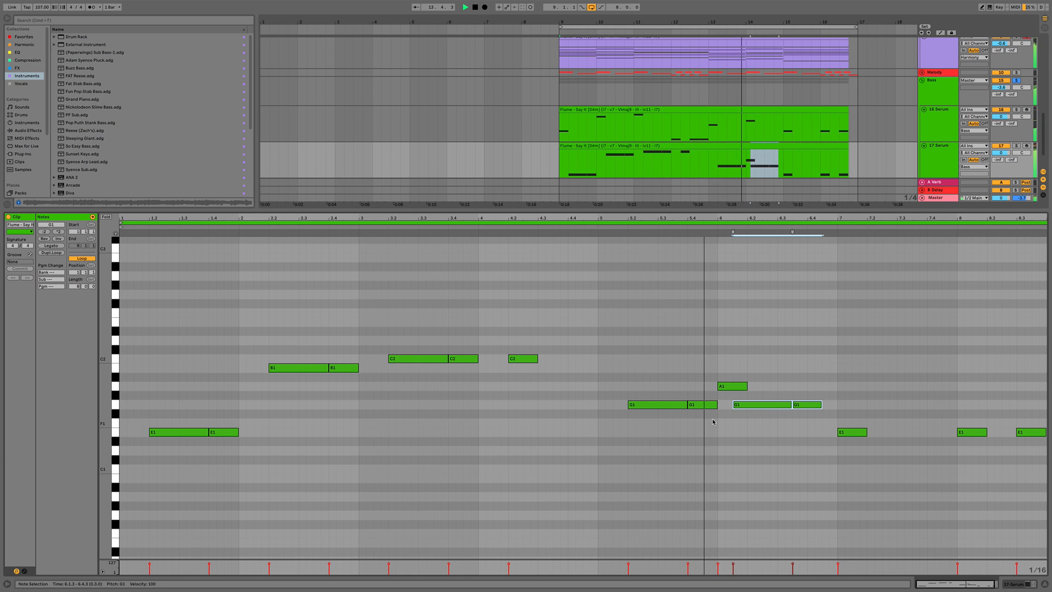
left_click(732, 386)
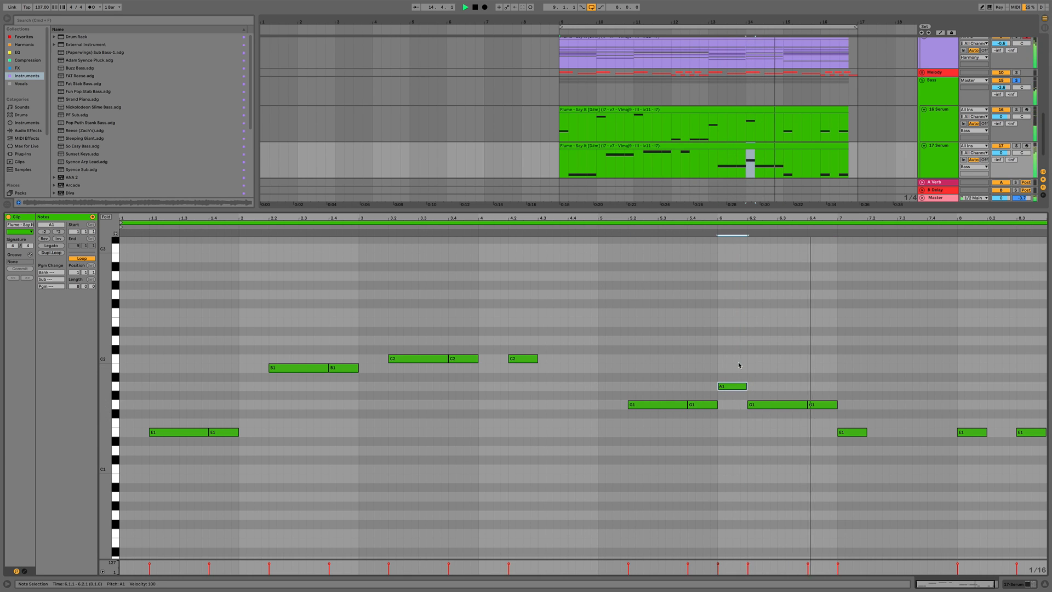
key("Delete")
left_click_drag(772, 395, 840, 418)
key("Up")
key("Up")
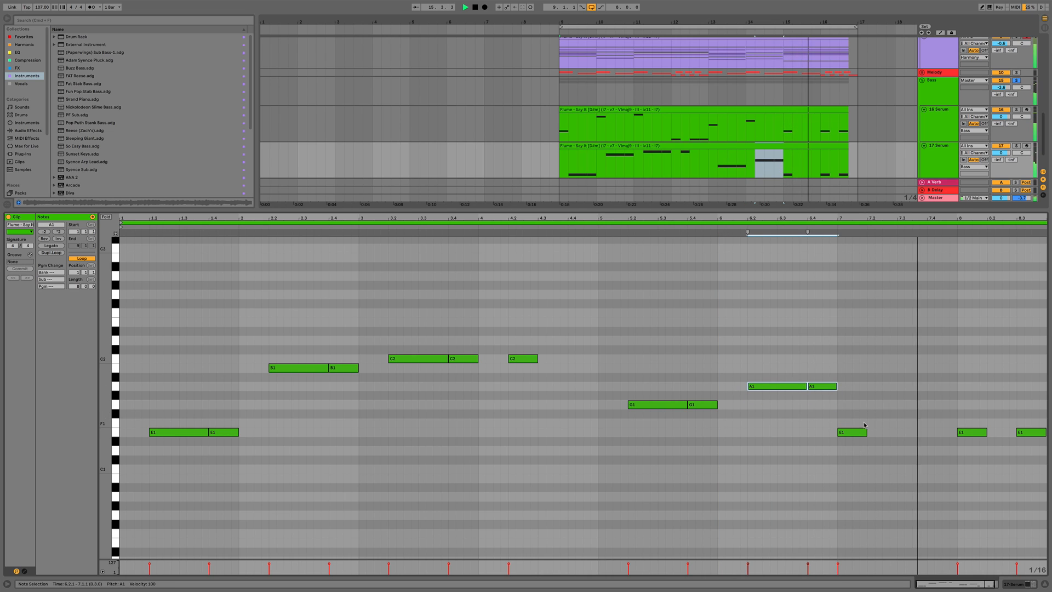
Copy the C2 note pair to bar 7.2 and lower the copy to E1
left_click_drag(359, 389, 478, 326)
key("ctrl+c")
left_click(835, 461)
key("ctrl+v")
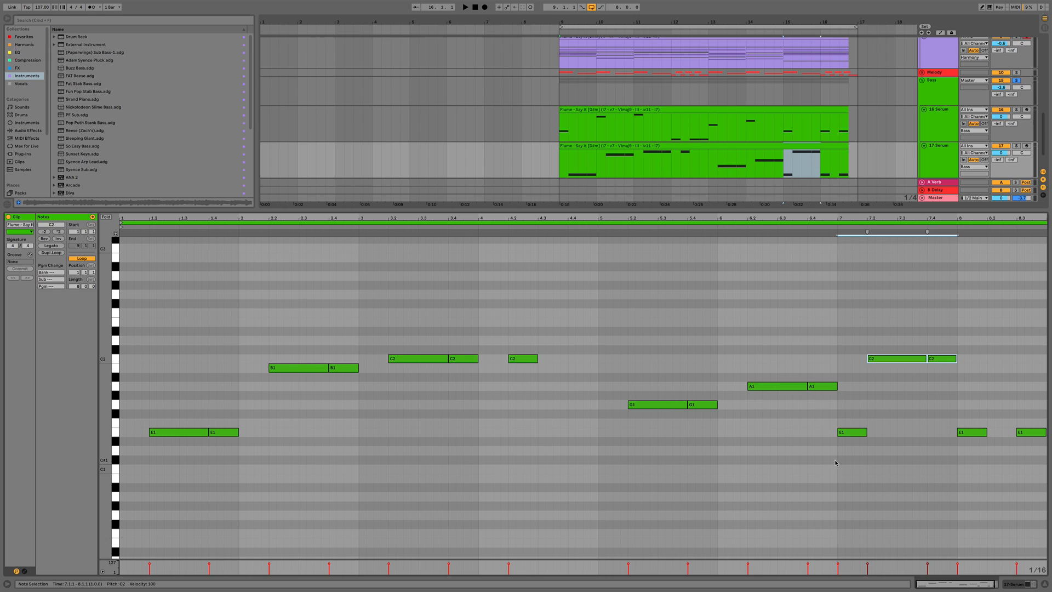
key("Down")
key("Down")
key("Down")
key("Down")
key("Down")
key("Down")
key("Down")
key("Down")
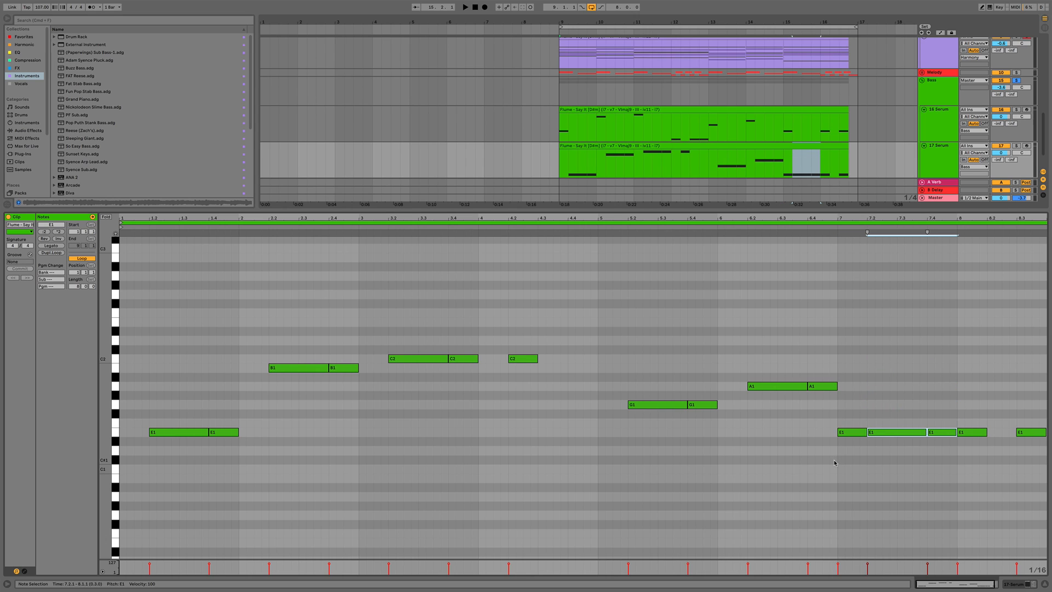
Delete the E1 note at bar 7 and move the E1 note near bar 8 a sixteenth later
left_click(848, 432)
key("Delete")
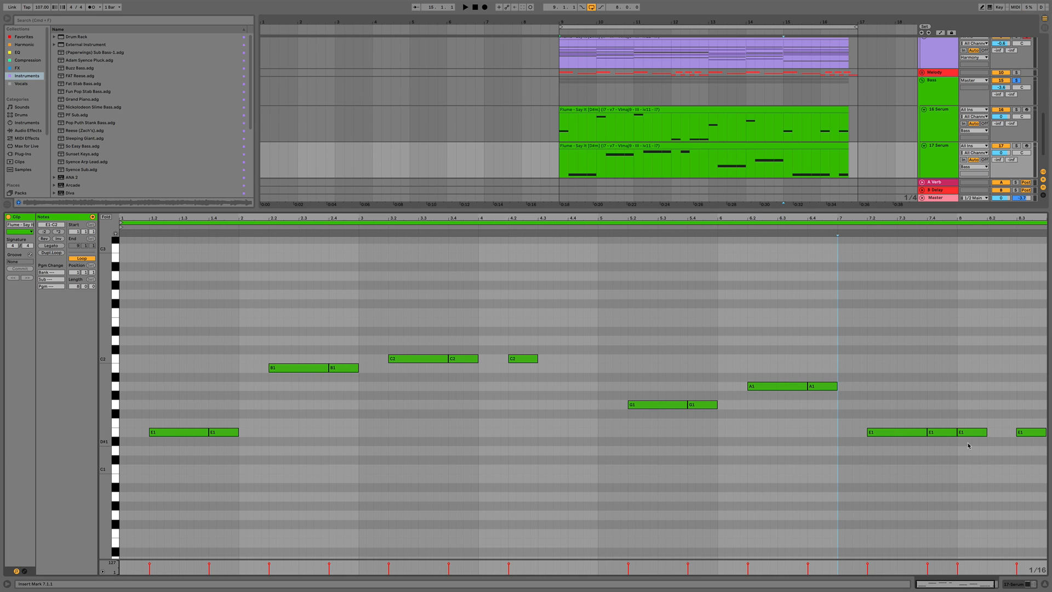
left_click_drag(970, 433, 1002, 434)
key("space")
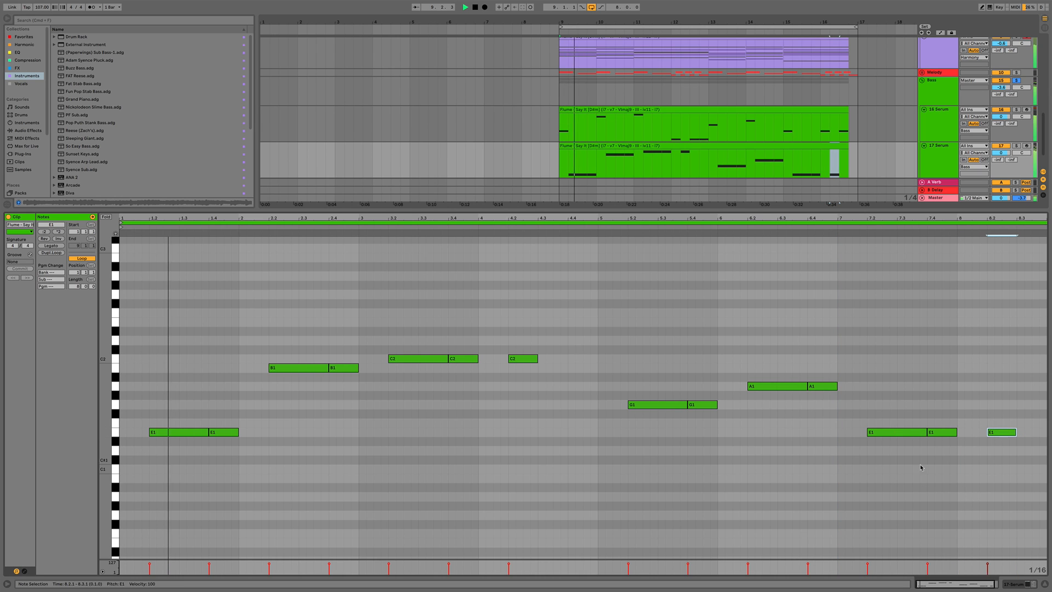
Hide the clip editor and examine the device chains of the 17 Serum and 16 Serum tracks
left_click(889, 470)
scroll(822, 452, "right", 1)
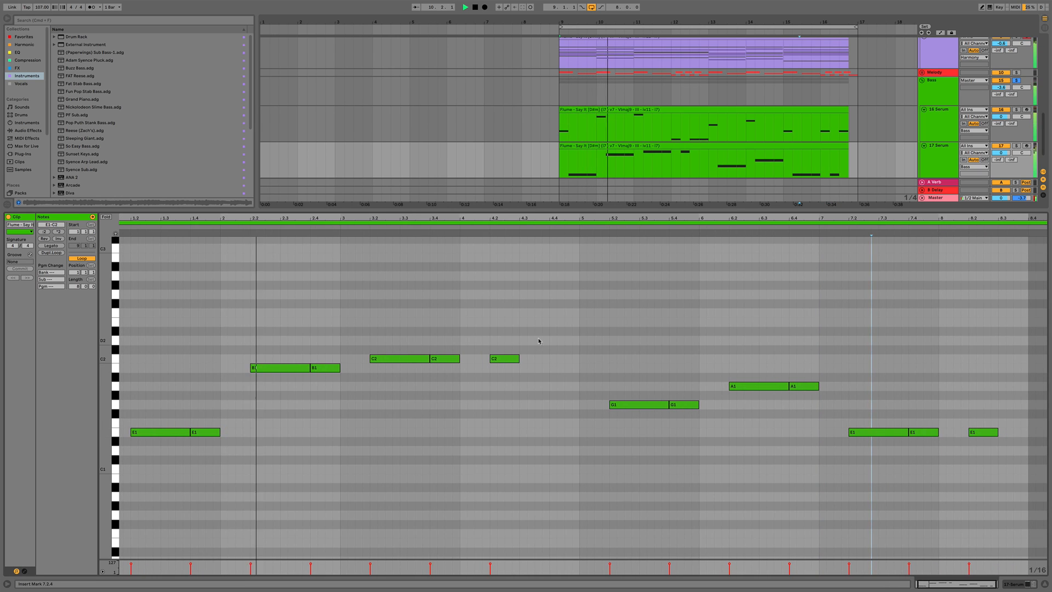
key("super+alt+l")
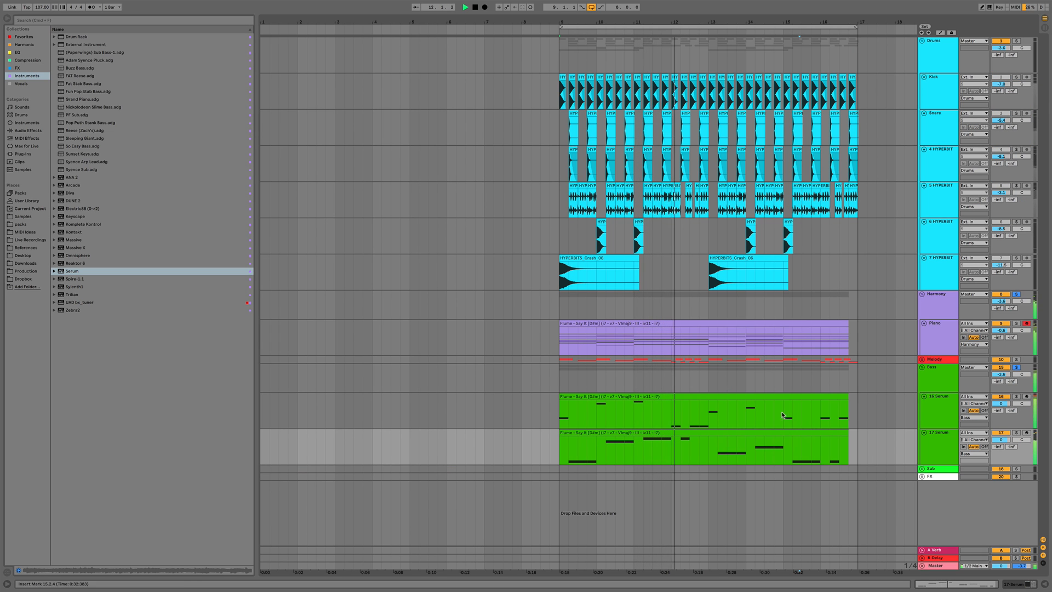
left_click(938, 452)
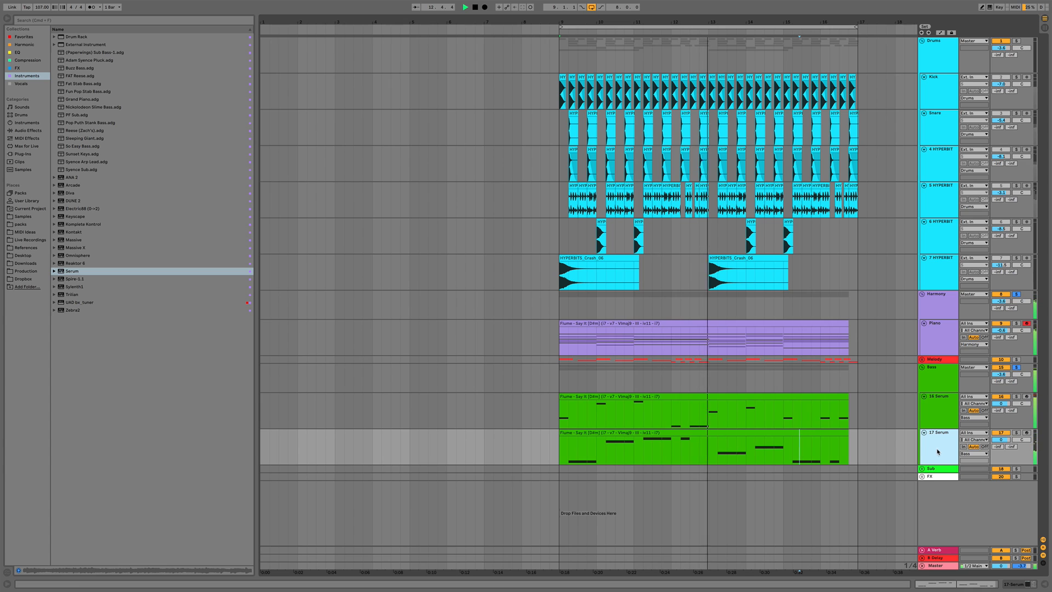
double_click(938, 452)
key("space")
scroll(845, 432, "down", 2)
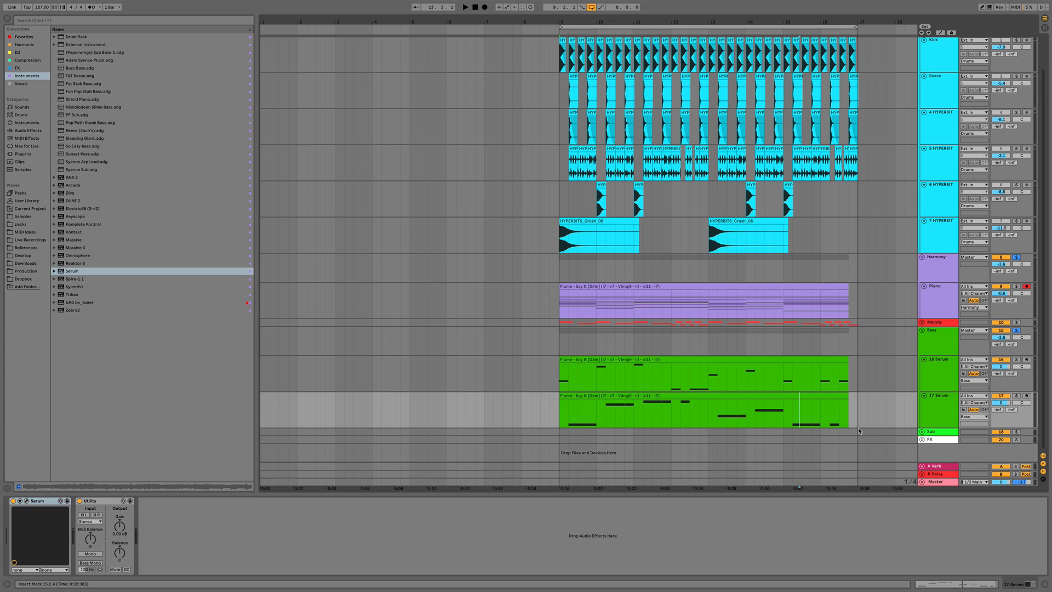
left_click(909, 371)
left_click(317, 500)
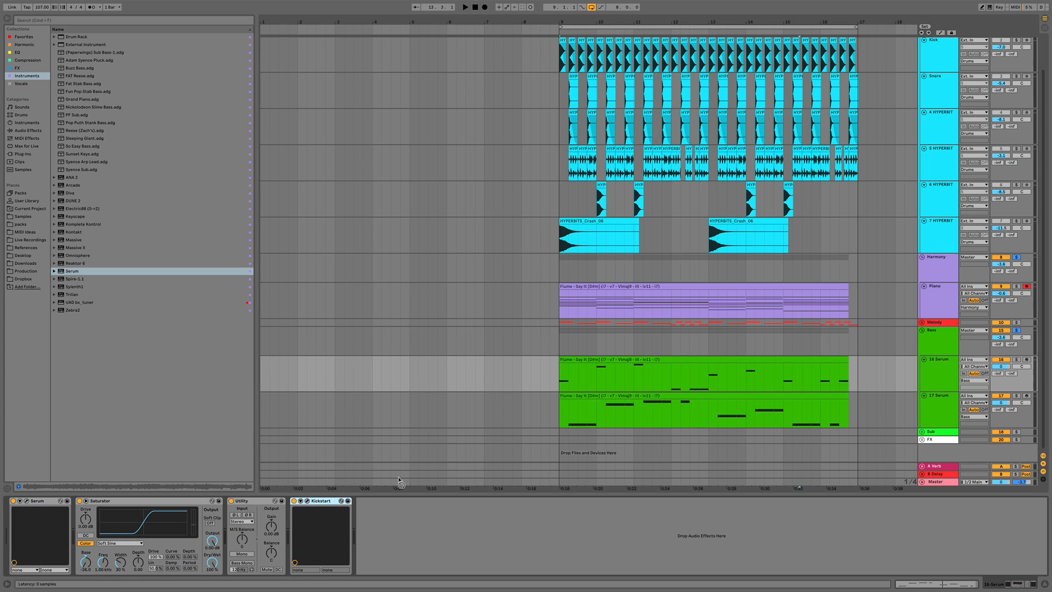
Duplicate the 17 Serum track
left_click(717, 415)
left_click(943, 408)
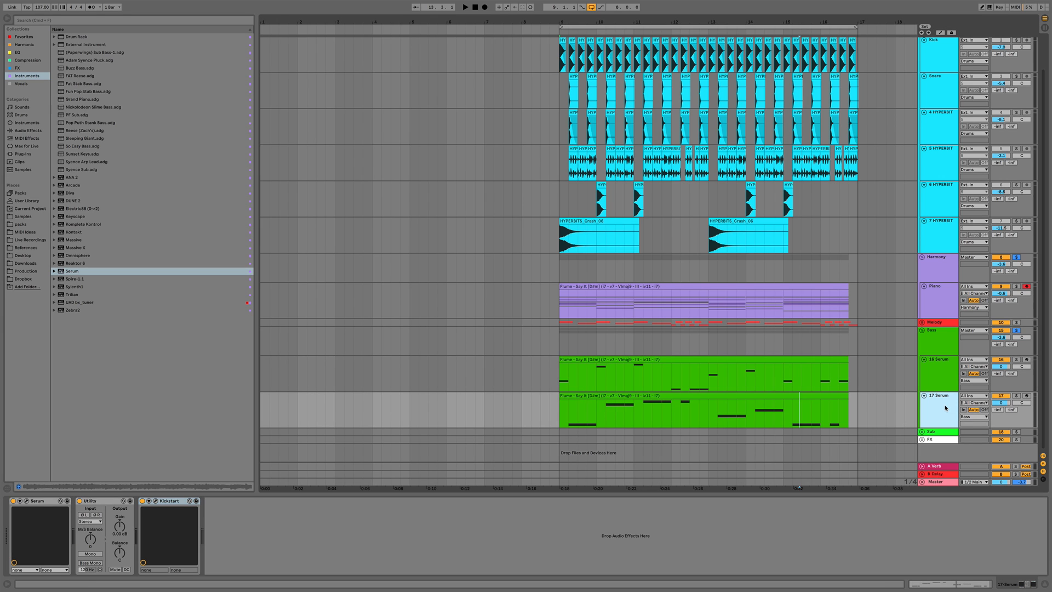
scroll(943, 408, "up", 1)
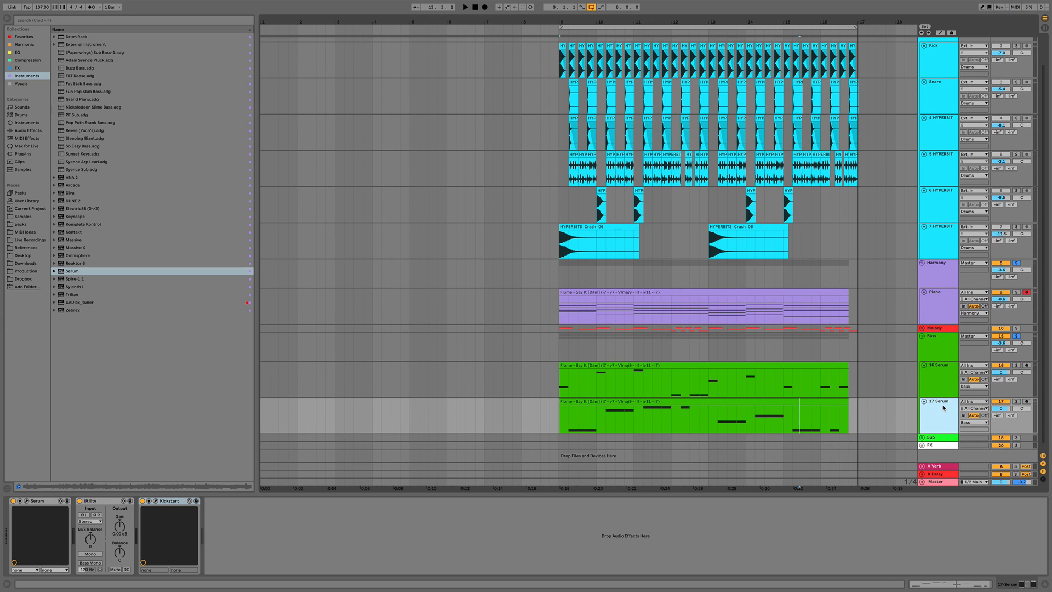
key("super+d")
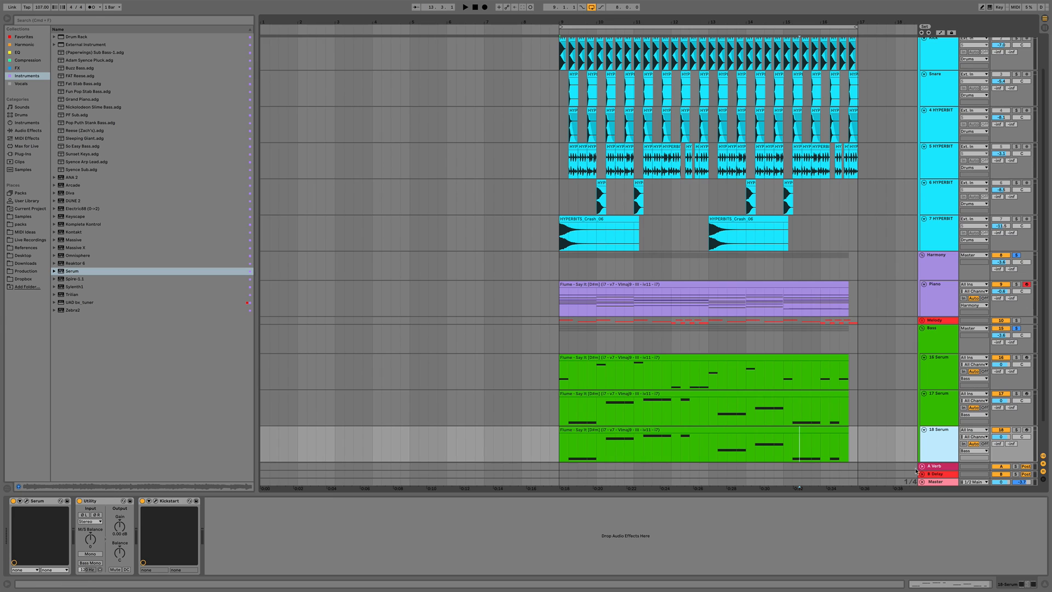
Open Serum on the 18 Serum track and step through the presets to BA Yucki while playing
left_click(28, 502)
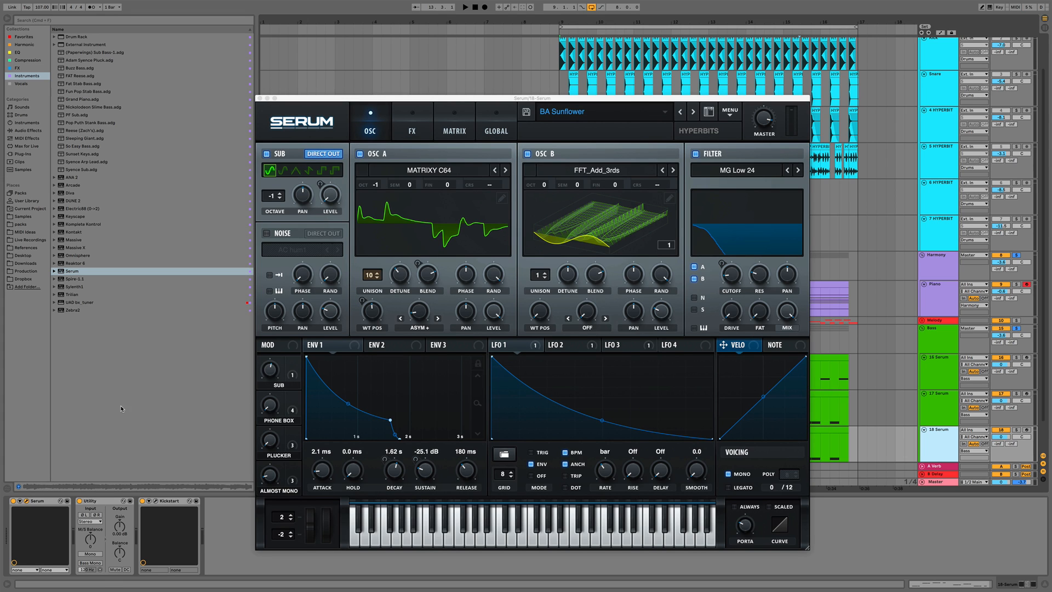
left_click(692, 112)
key("space")
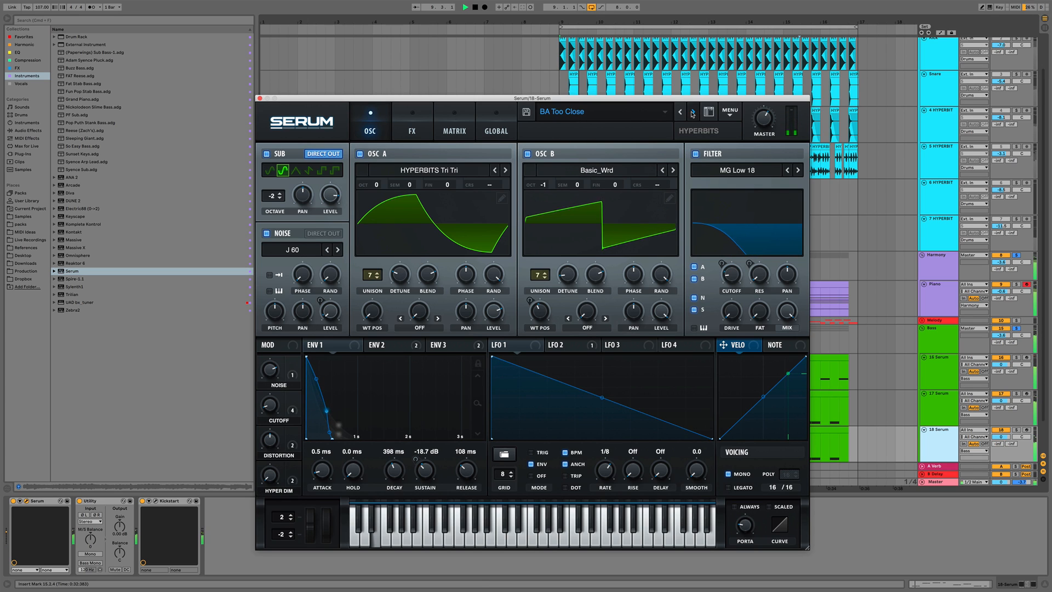
left_click(692, 112)
left_click(692, 112)
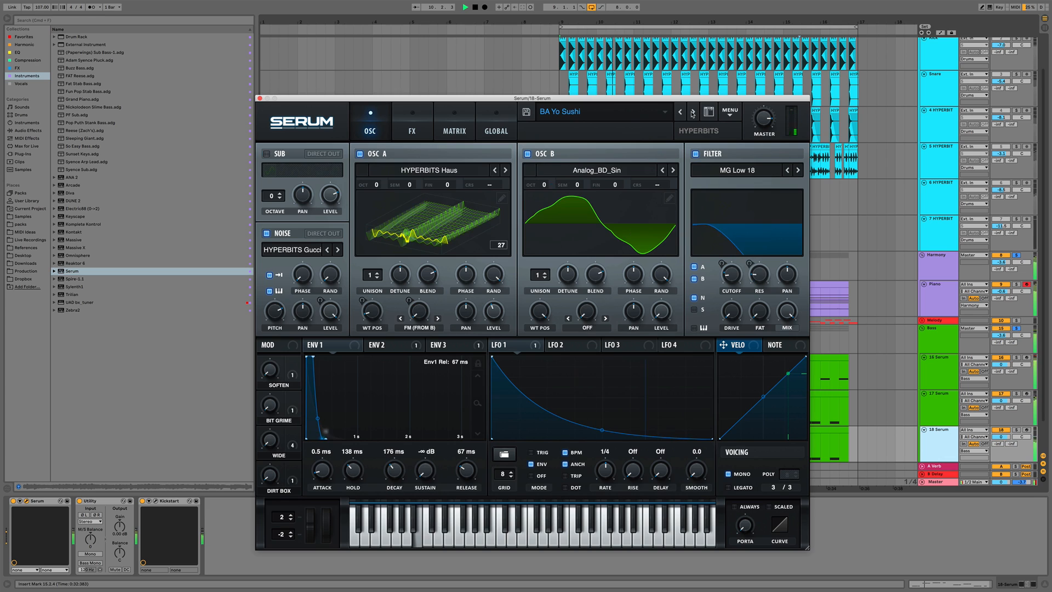
left_click(692, 113)
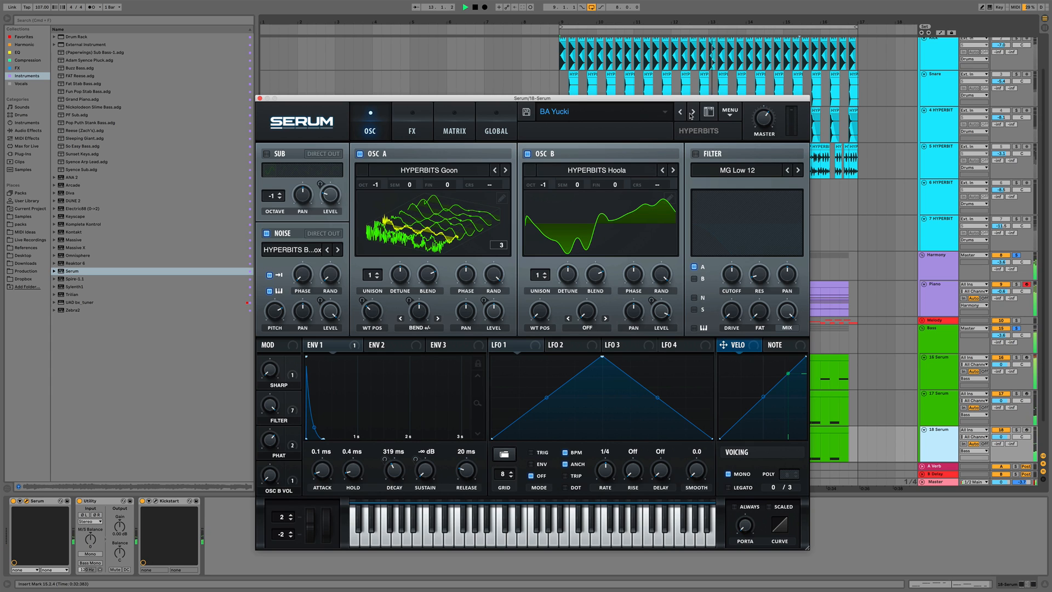
key("space")
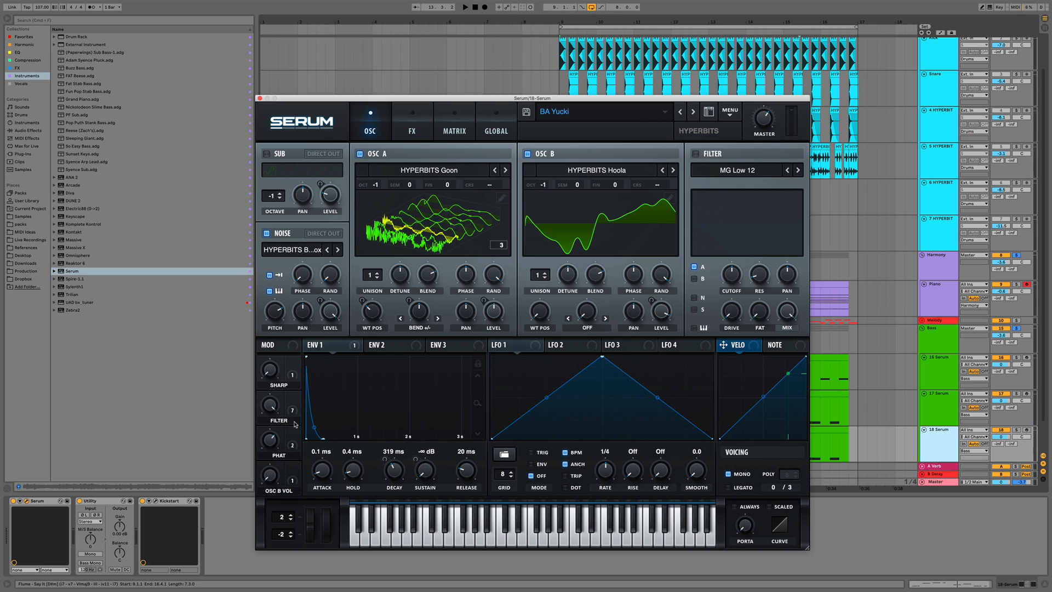
key("space")
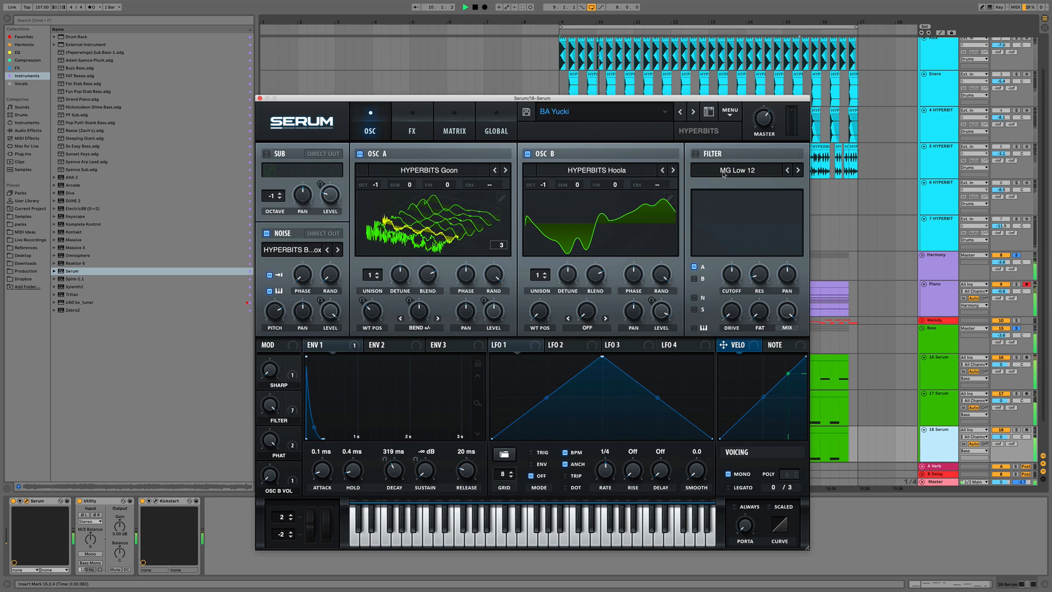
Raise the Compressor gain in Serum's FX section to 8.5 dB
left_click(412, 130)
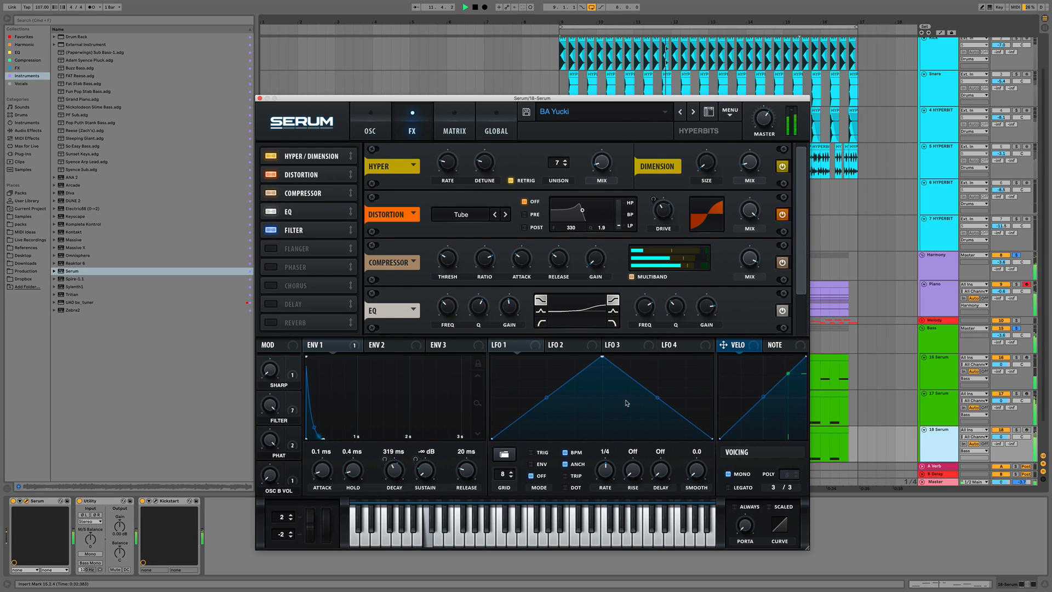
left_click_drag(595, 259, 595, 235)
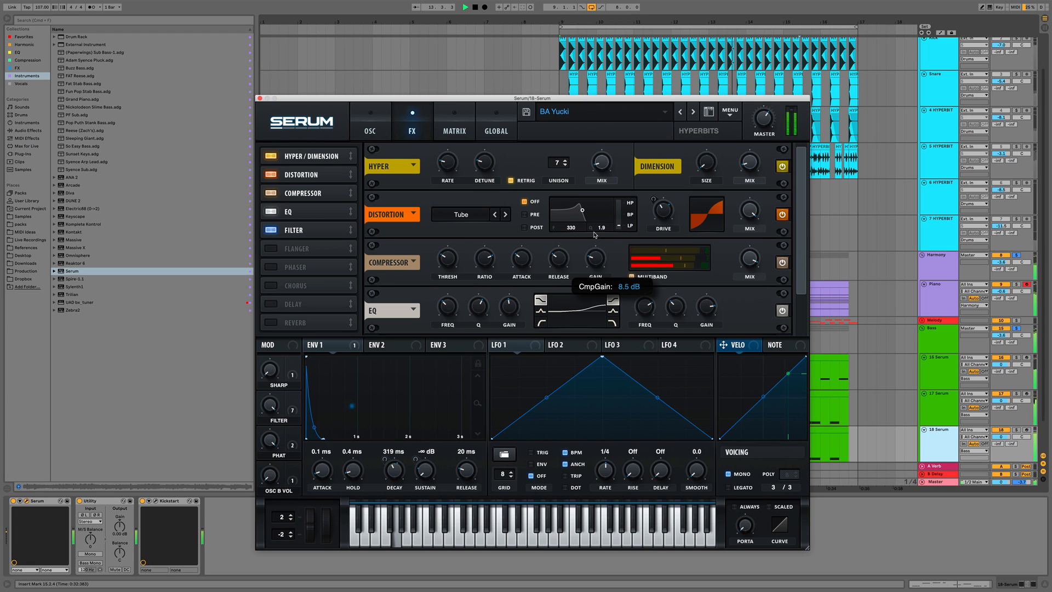
Route ENV 1 to the FX Filter's cutoff and close the Serum window
left_click_drag(801, 279, 803, 336)
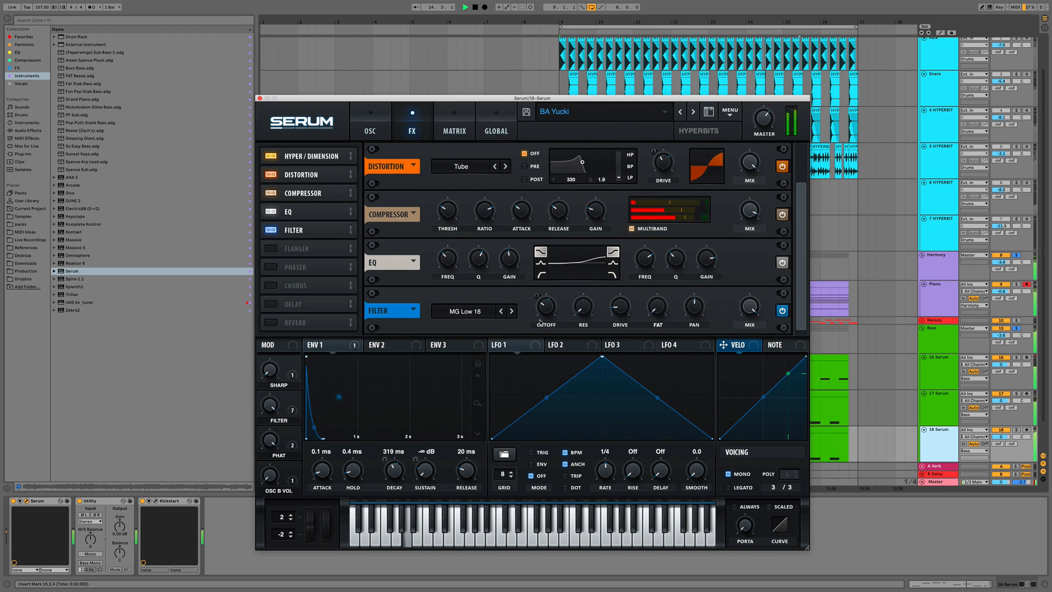
left_click_drag(327, 348, 536, 306)
mouse_move(535, 301)
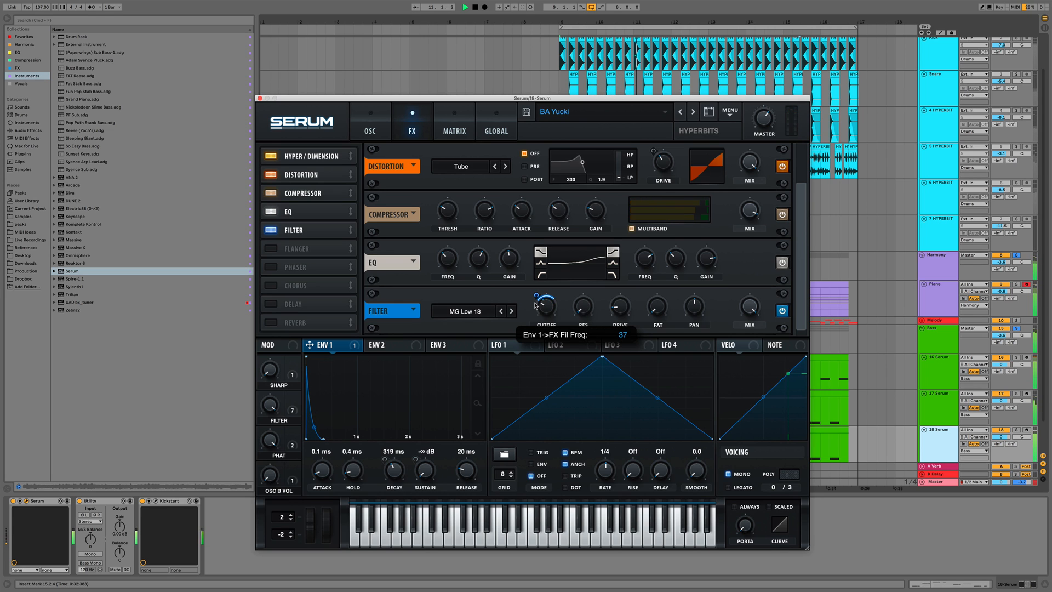
left_click(260, 98)
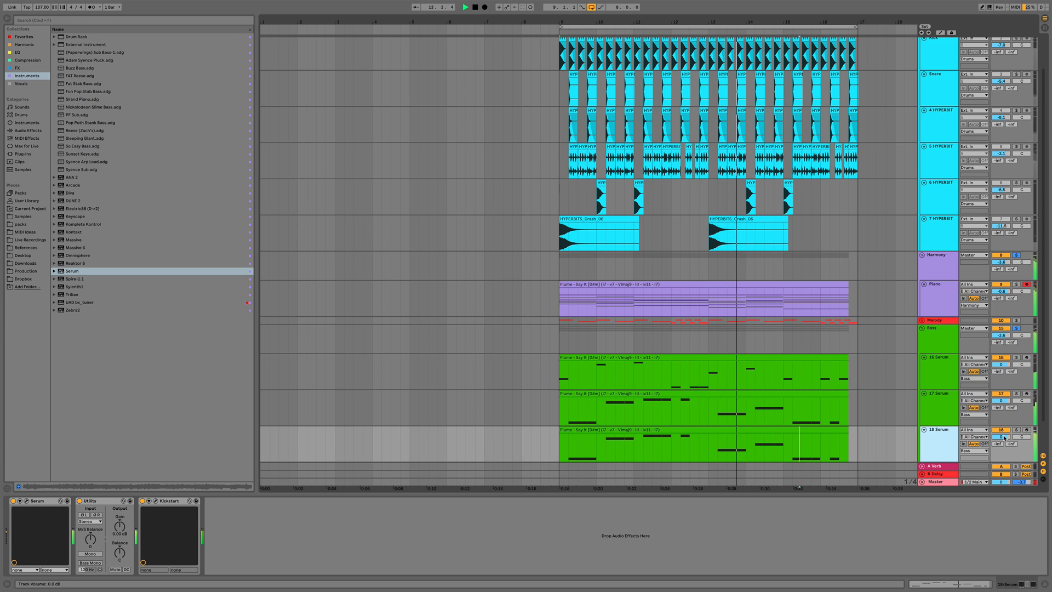
Lower the volumes of the 18 Serum and 17 Serum tracks and audition the mix
left_click_drag(1004, 438, 1004, 459)
left_click_drag(1003, 401, 1003, 414)
key("space")
Add an EQ Eight to the 17 Serum track's device chain
left_click(940, 403)
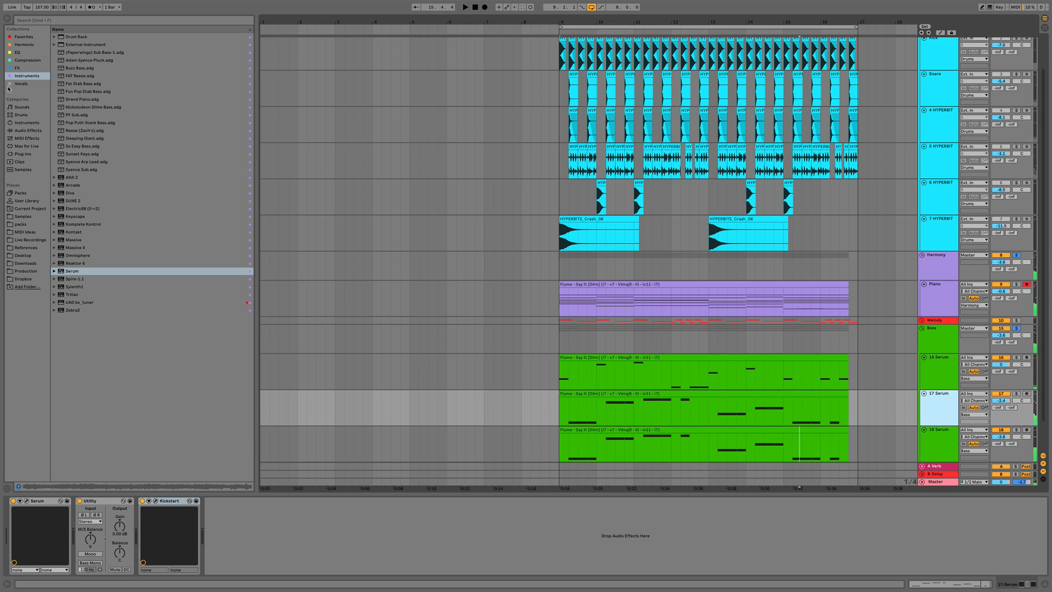
left_click(17, 53)
left_click(82, 46)
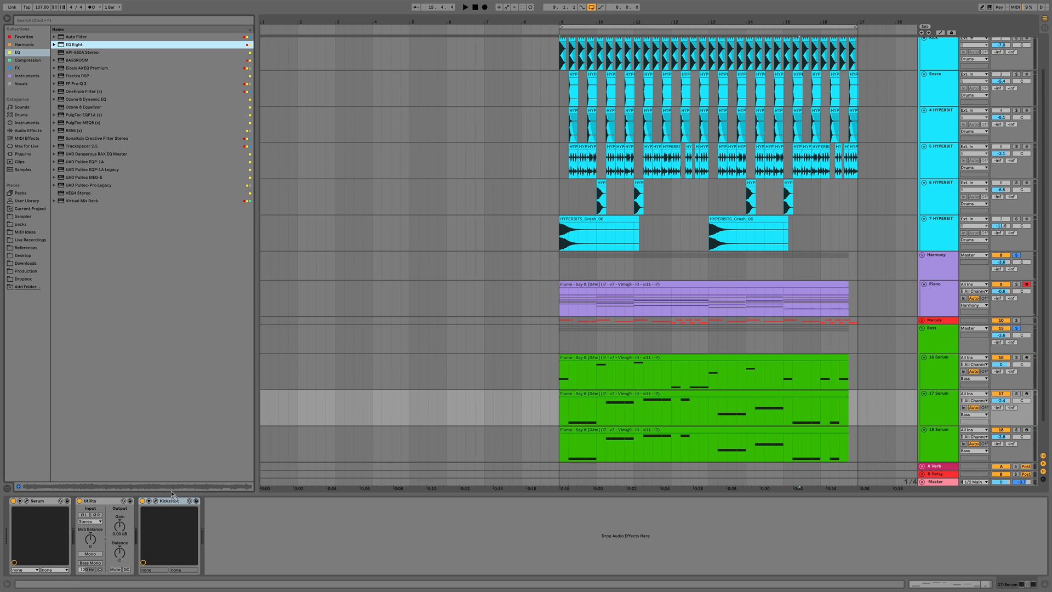
left_click_drag(172, 493, 151, 517)
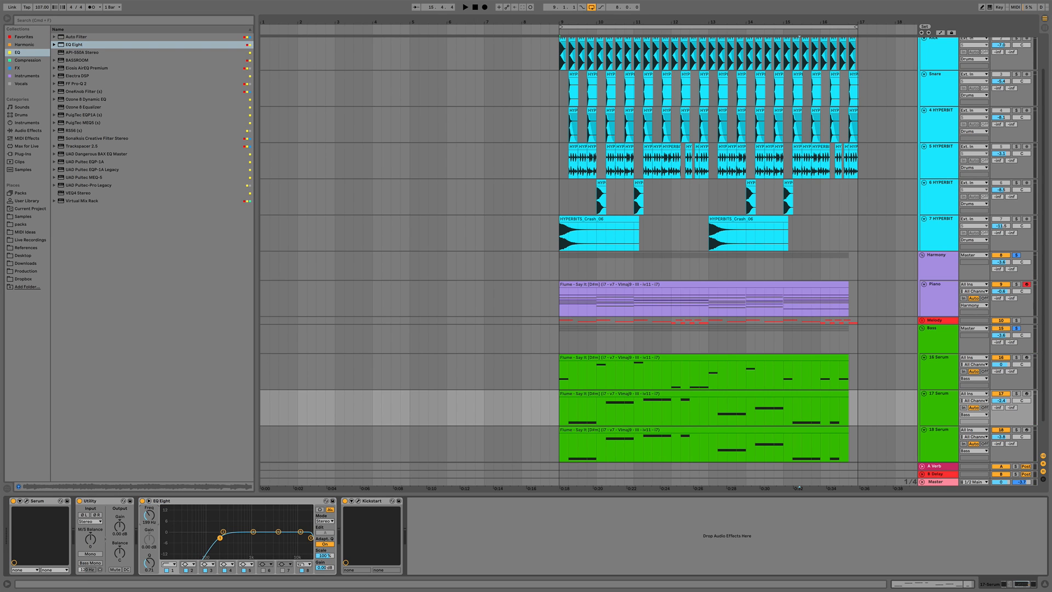
While playing, adjust the EQ Eight low cut and pull the high band down to about 10.3 kHz
key("space")
left_click_drag(220, 537, 221, 539)
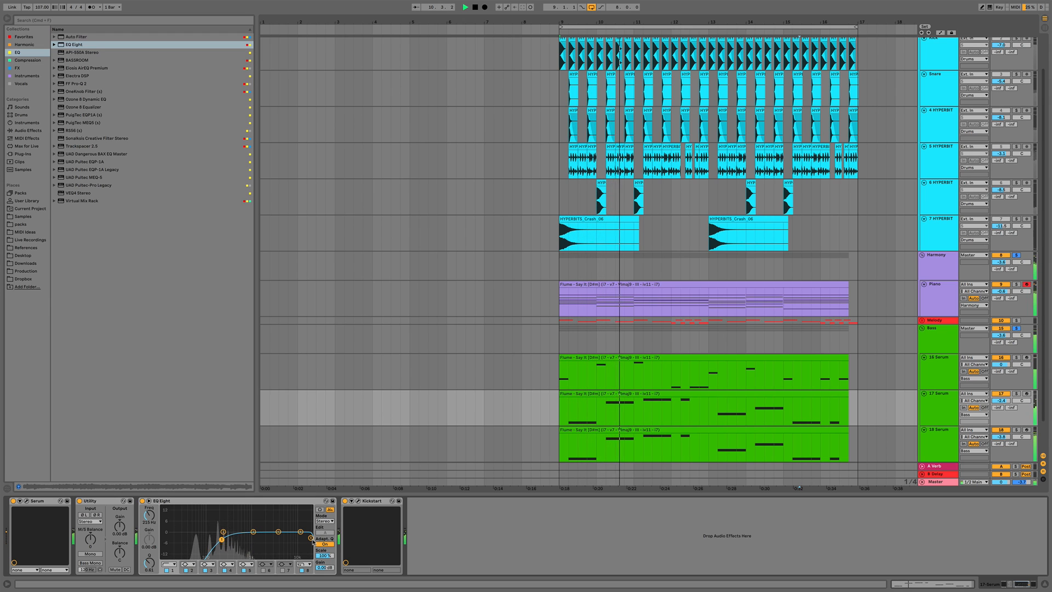
left_click_drag(311, 538, 306, 540)
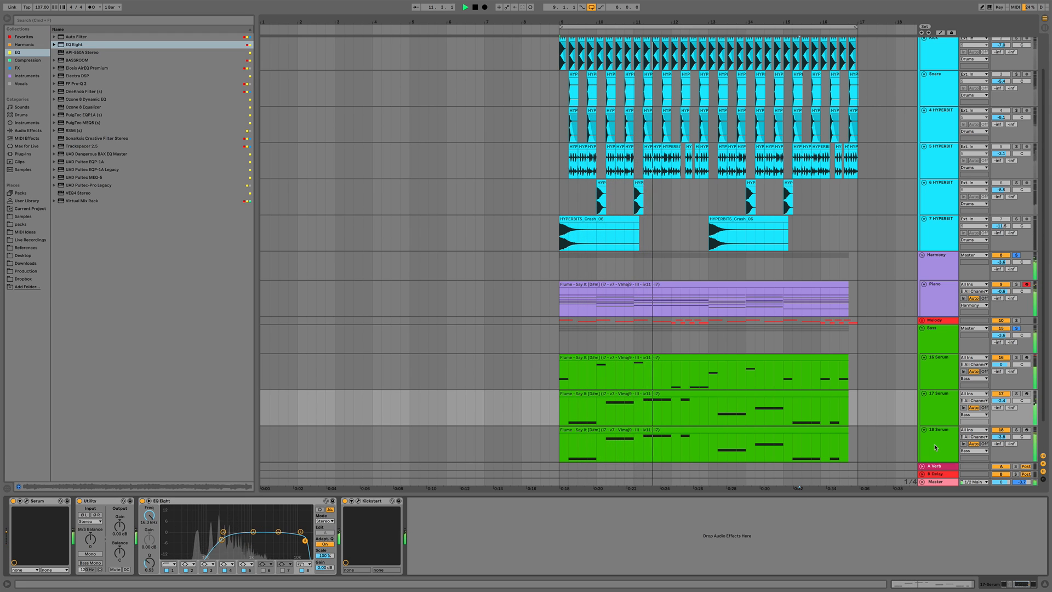
Select the Bass group track and set its volume to -4.0 dB while playing
left_click(935, 447)
left_click(1016, 329)
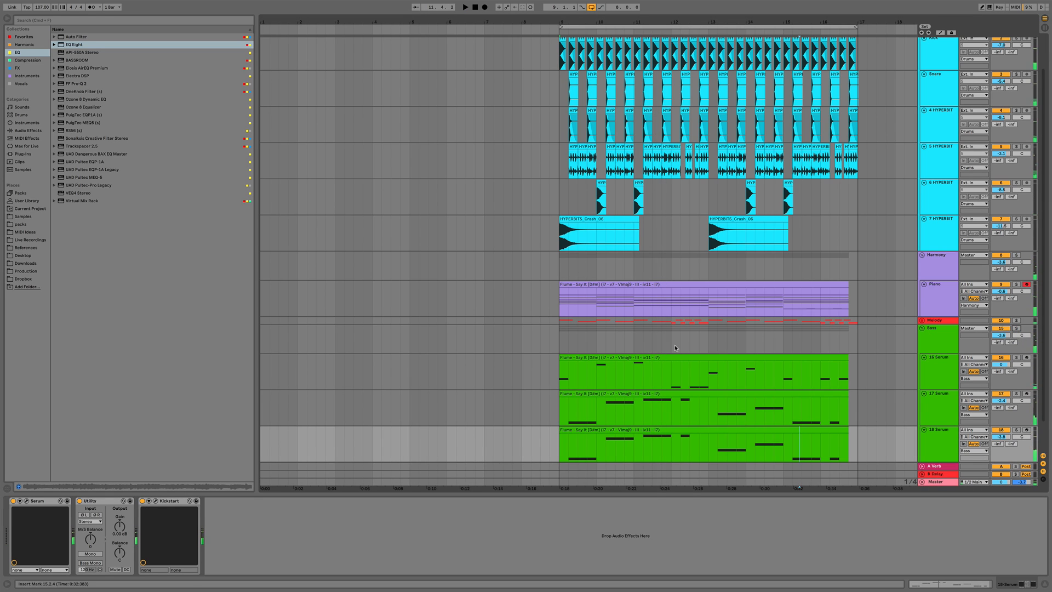
left_click(559, 341)
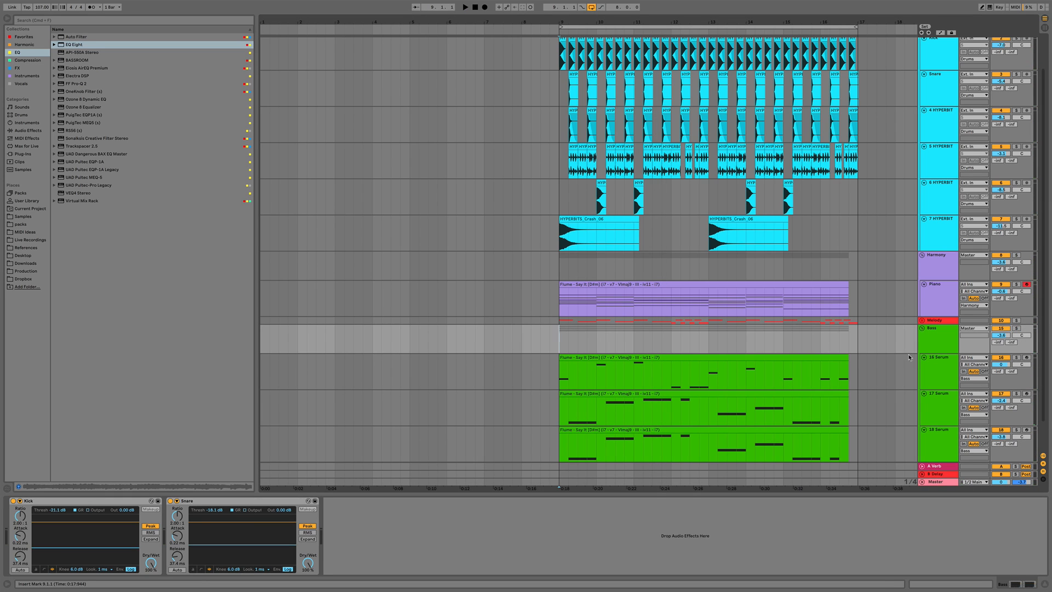
key("space")
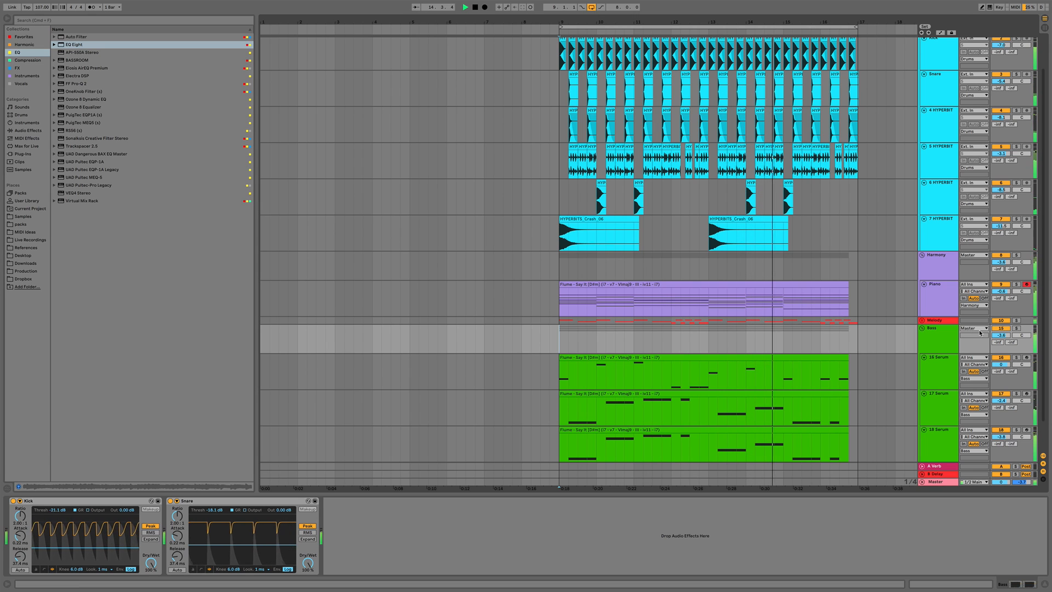
left_click(950, 347)
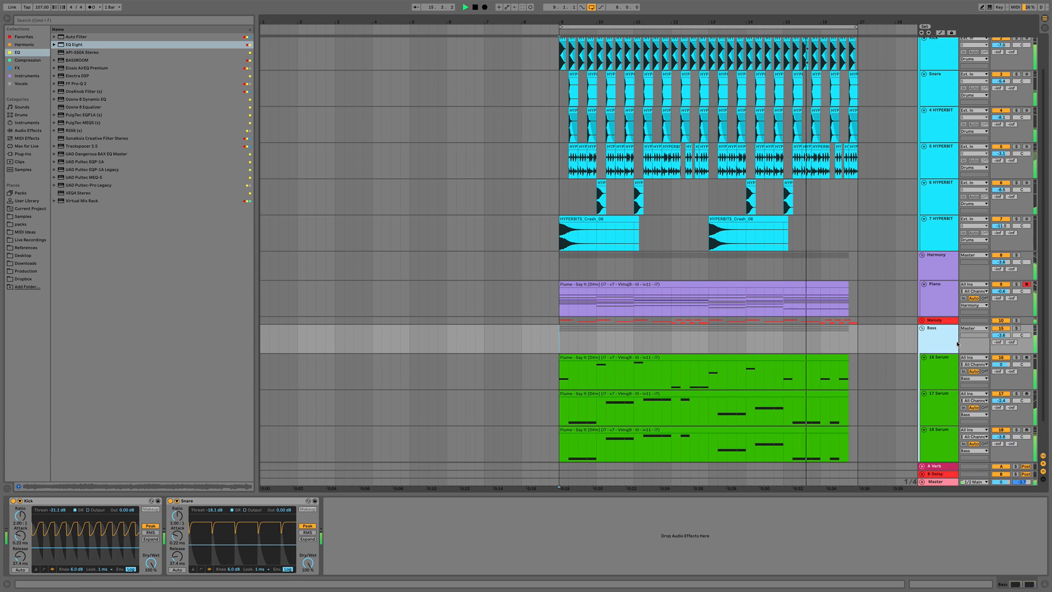
left_click_drag(1005, 338, 1004, 341)
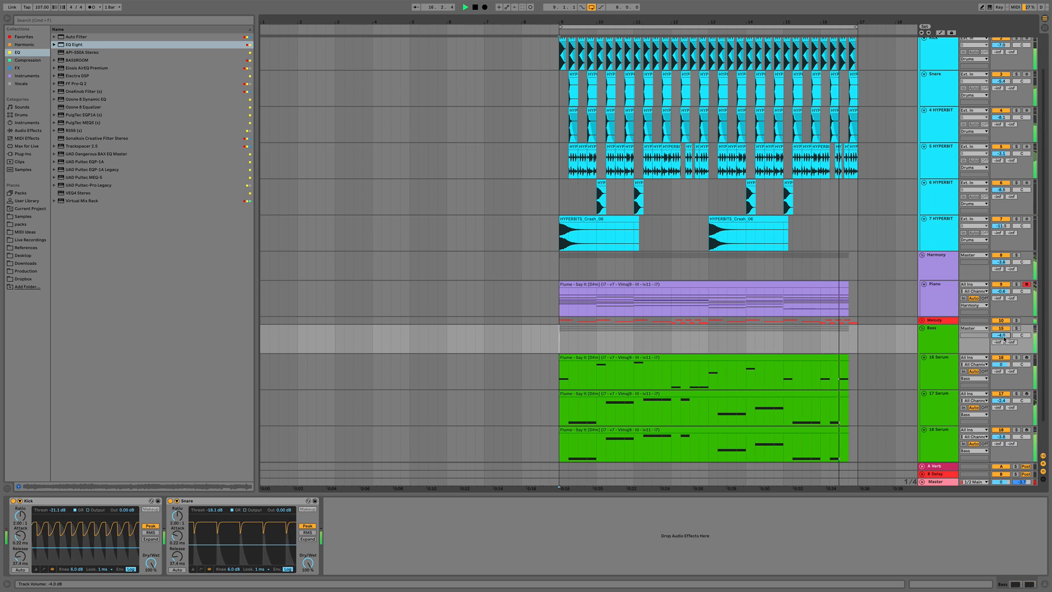
Stop playback and collapse the Bass group
scroll(894, 354, "down", 1)
key("space")
left_click(946, 353)
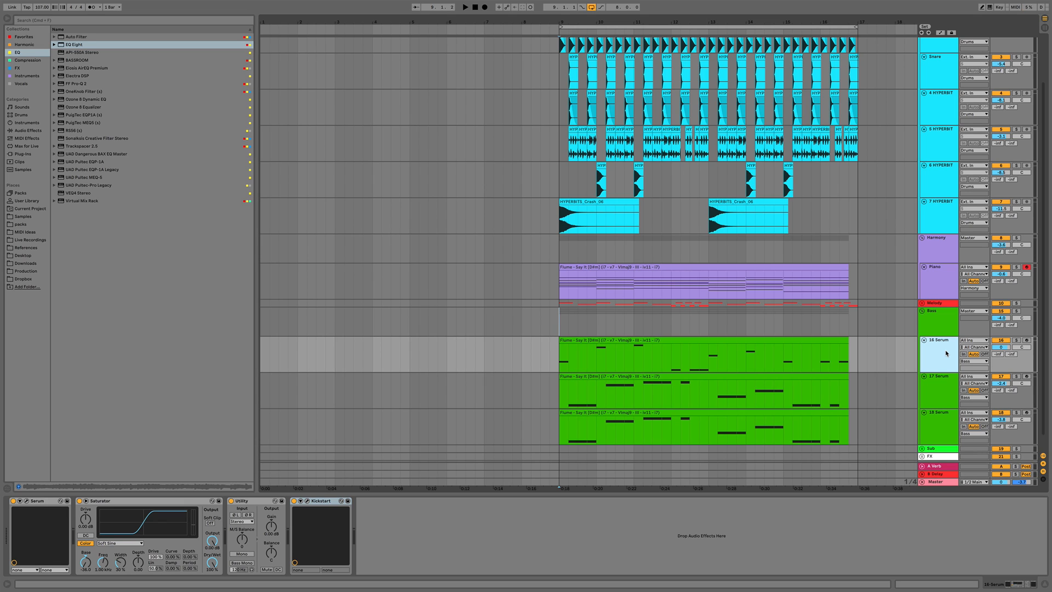
left_click(922, 312)
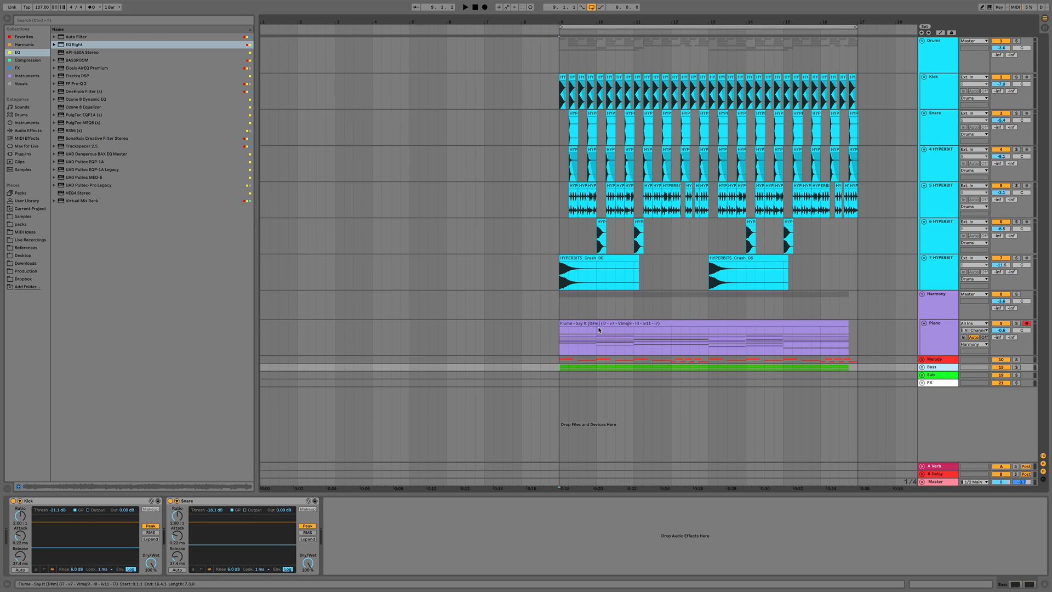
Insert a new MIDI track and paste a copy of the Piano chord clip onto it at the song's start
left_click(636, 323)
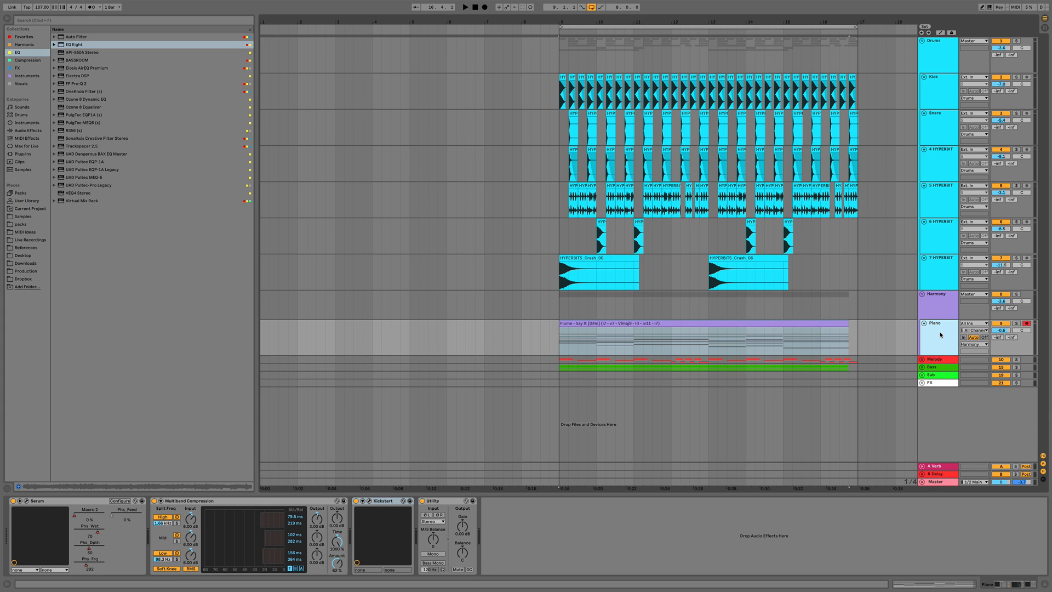
key("super+shift+t")
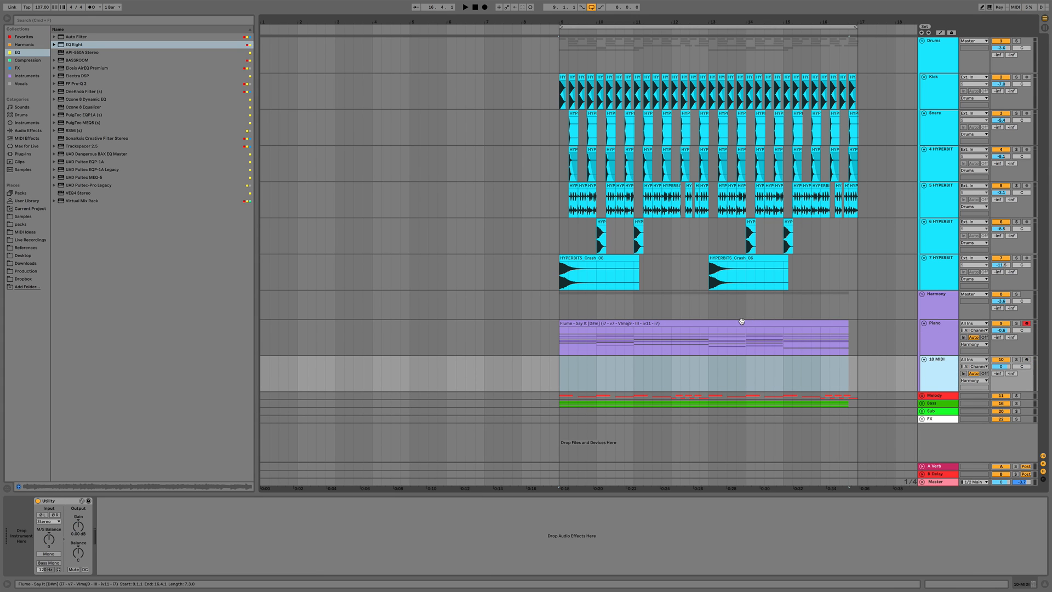
left_click(744, 322)
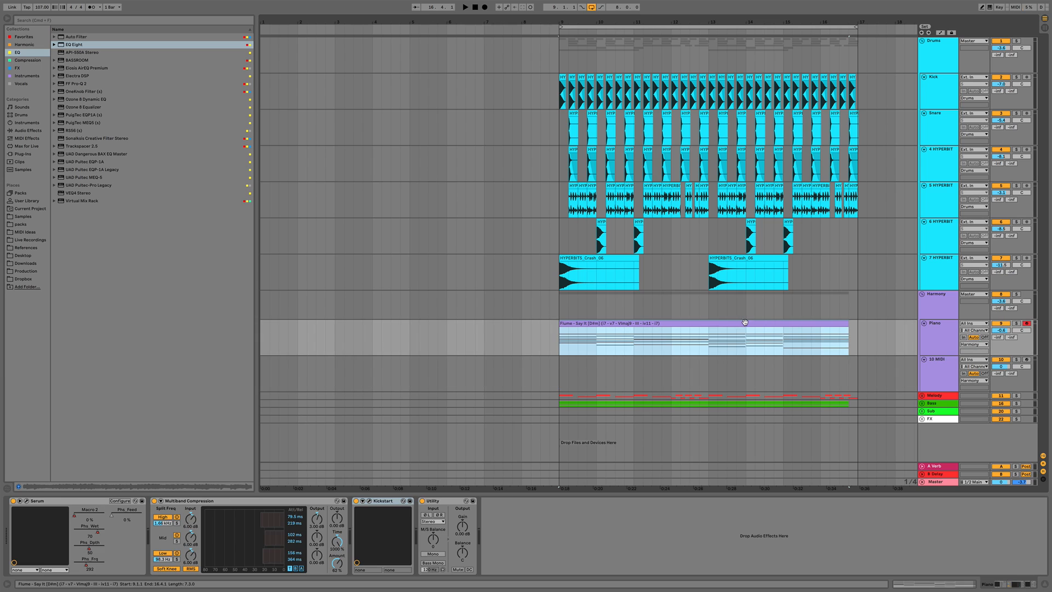
left_click(300, 376)
key("super+v")
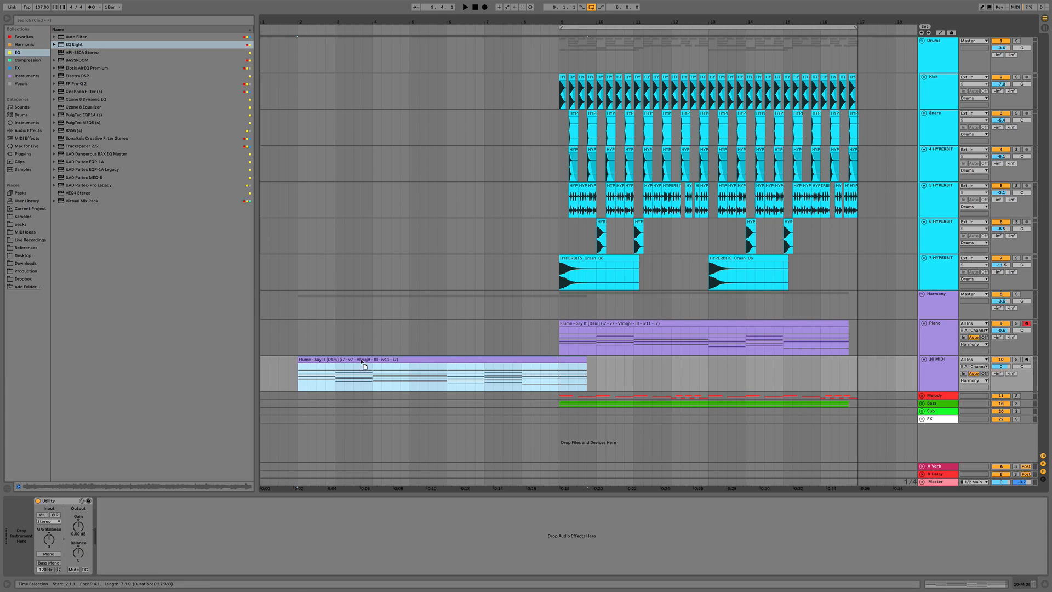
left_click_drag(364, 366, 336, 364)
Insert time at the start of the arrangement before the chord clip and zoom out
left_click(262, 383)
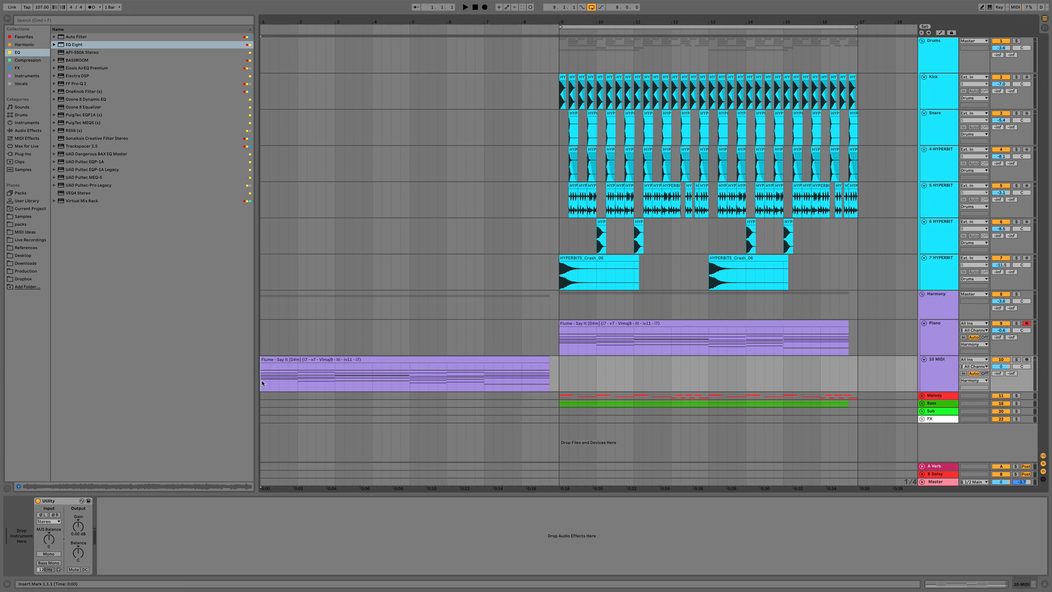
key("super+i")
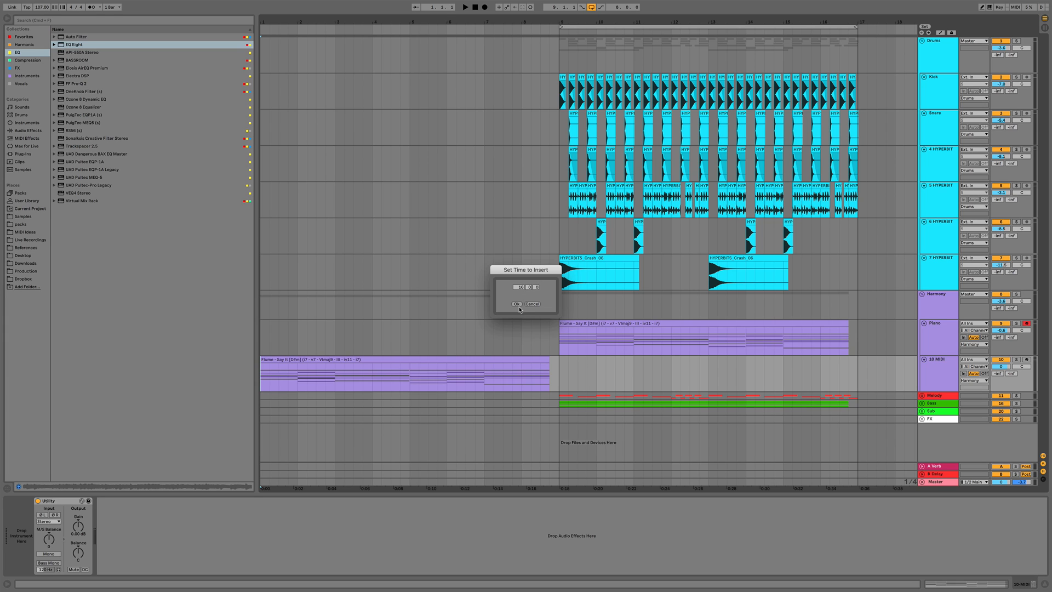
left_click(518, 304)
left_click_drag(601, 23, 601, 2)
Disarm the Piano track and load Serum onto the new MIDI track
left_click(457, 363)
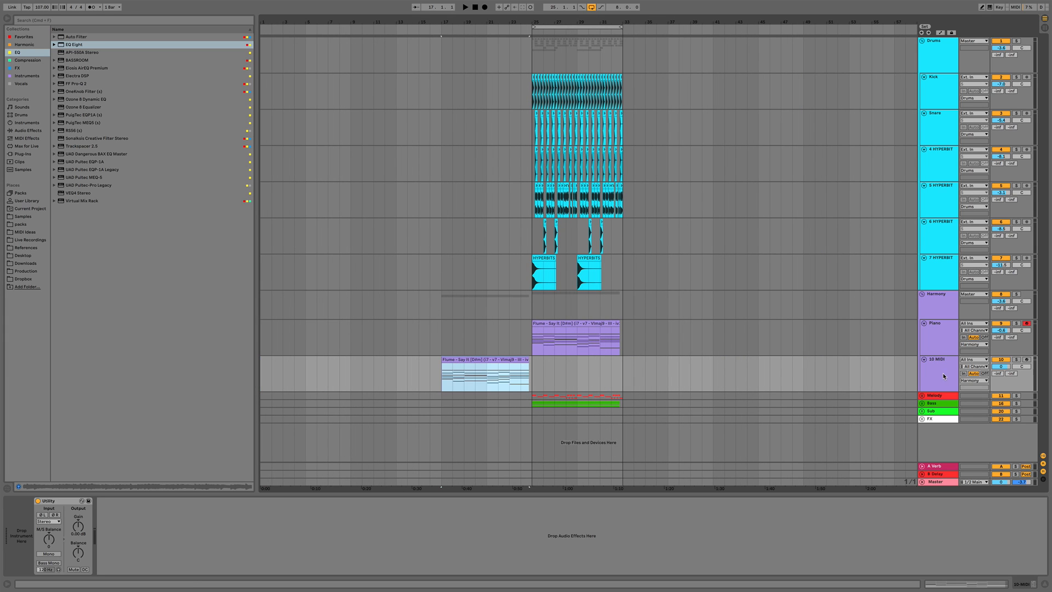
left_click(1027, 324)
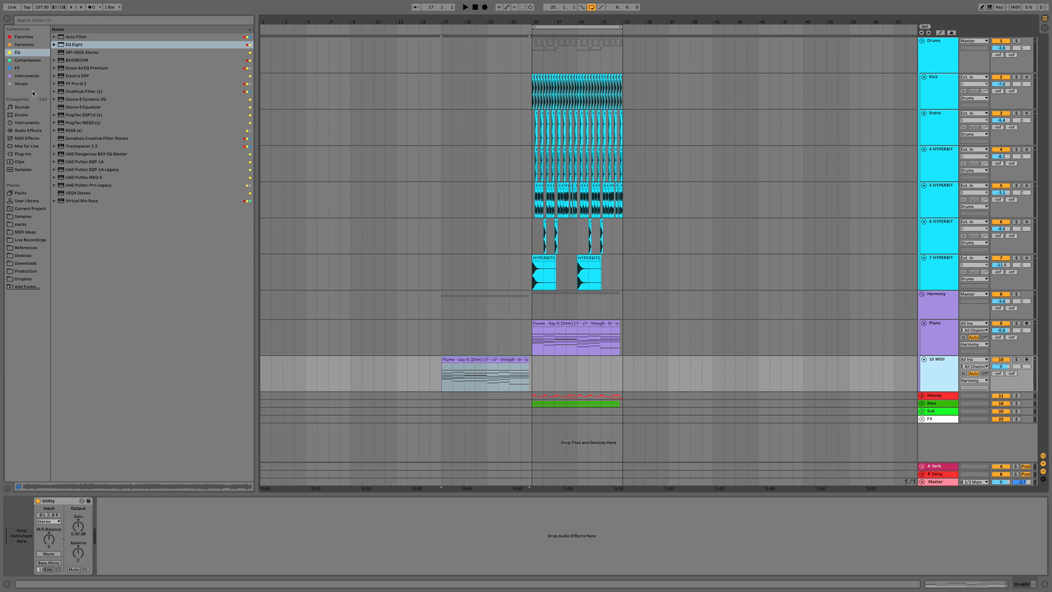
left_click(23, 76)
left_click_drag(69, 274, 186, 305)
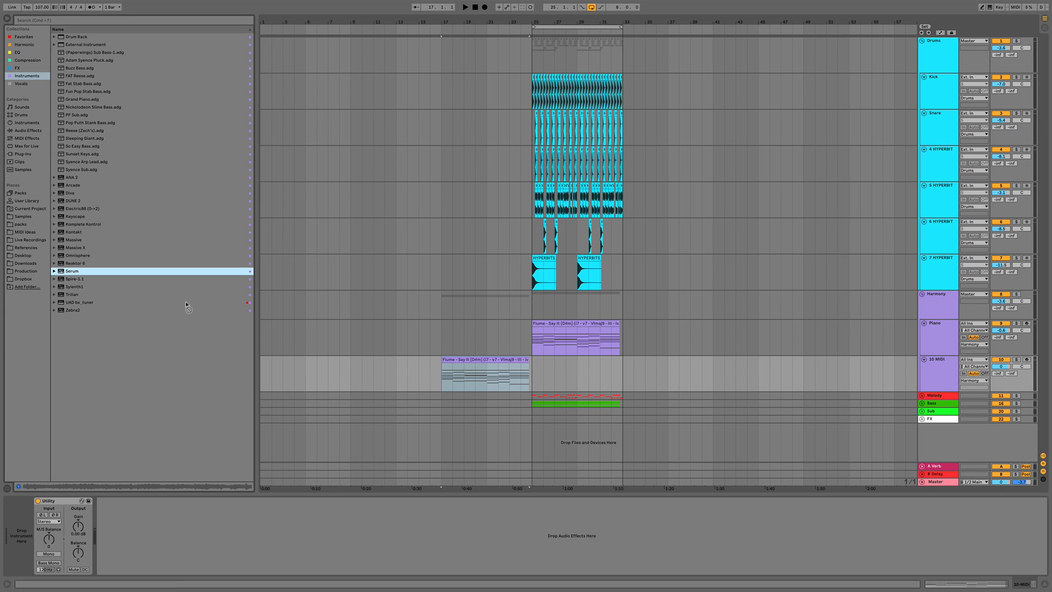
left_click_drag(437, 368, 437, 365)
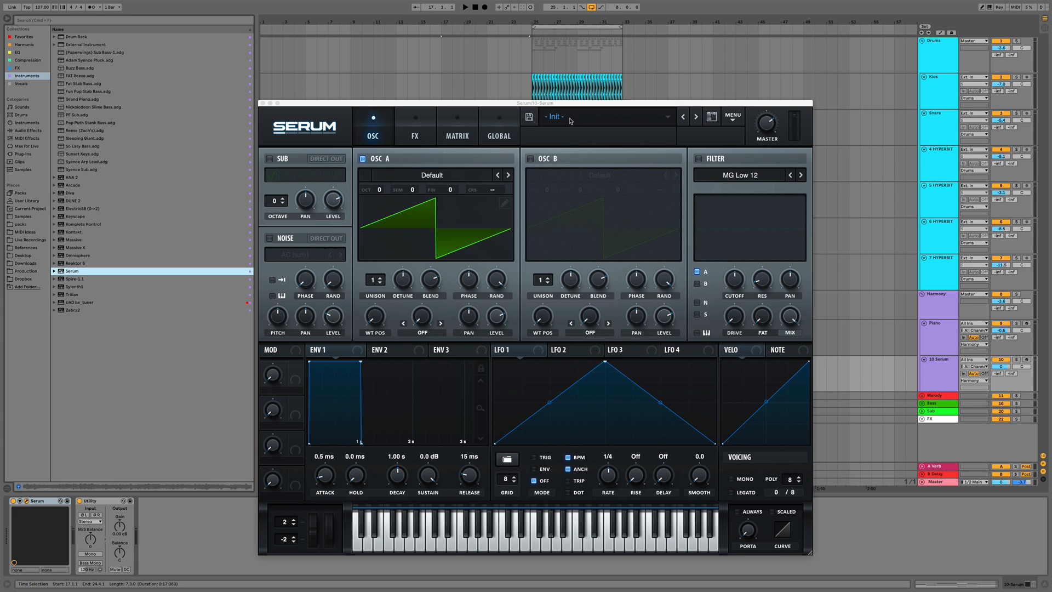
Load the CHRD Crackle Rhodes preset in Serum and start playback
left_click(570, 120)
mouse_move(588, 202)
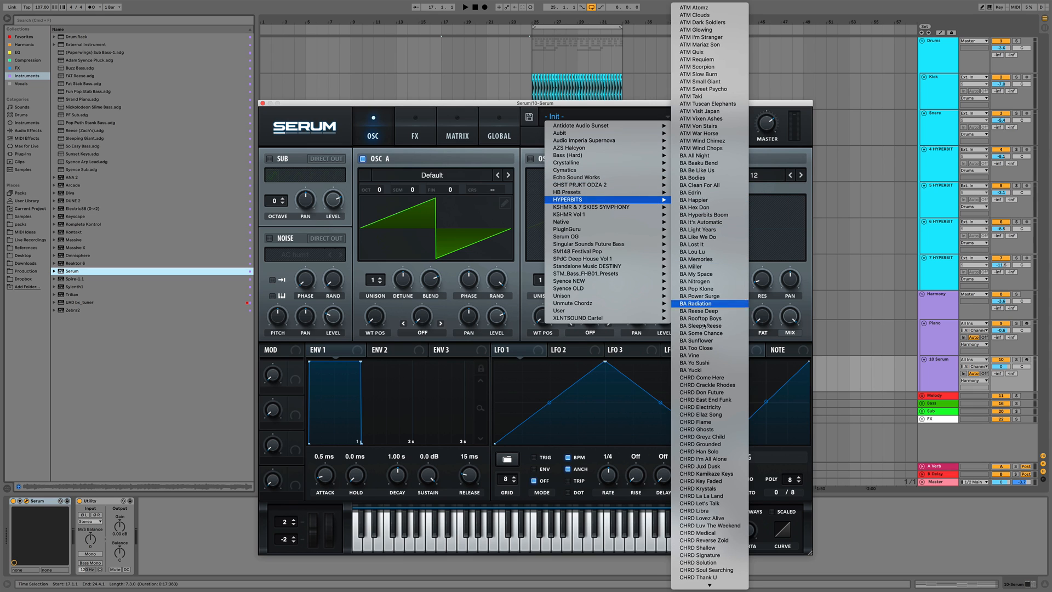
left_click(718, 385)
key("space")
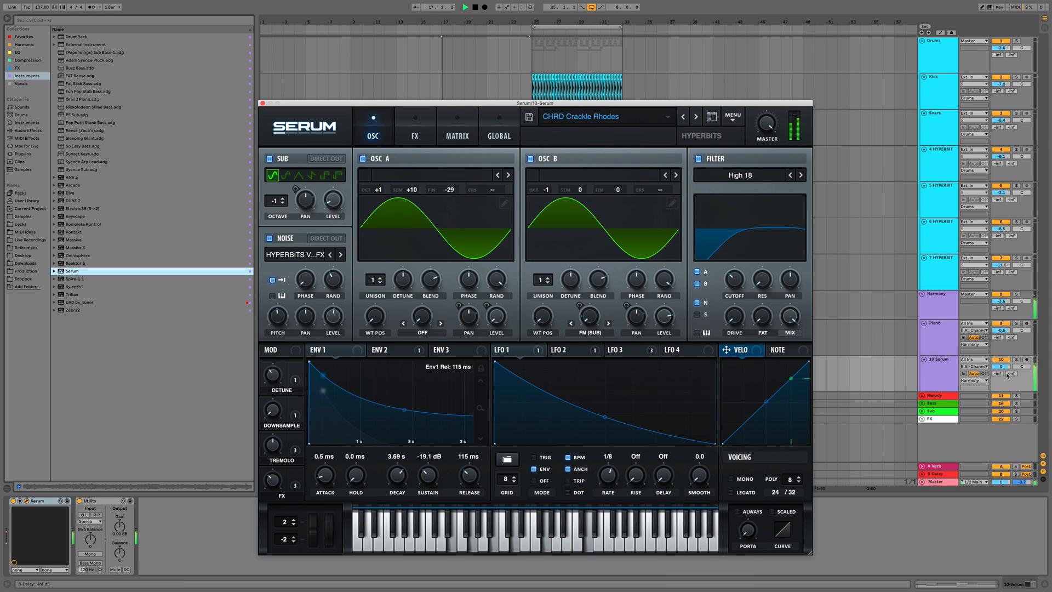
Step through the CHRD presets while playing until CHRD I'm All Alone, then close the Serum window
left_click(696, 116)
left_click(696, 117)
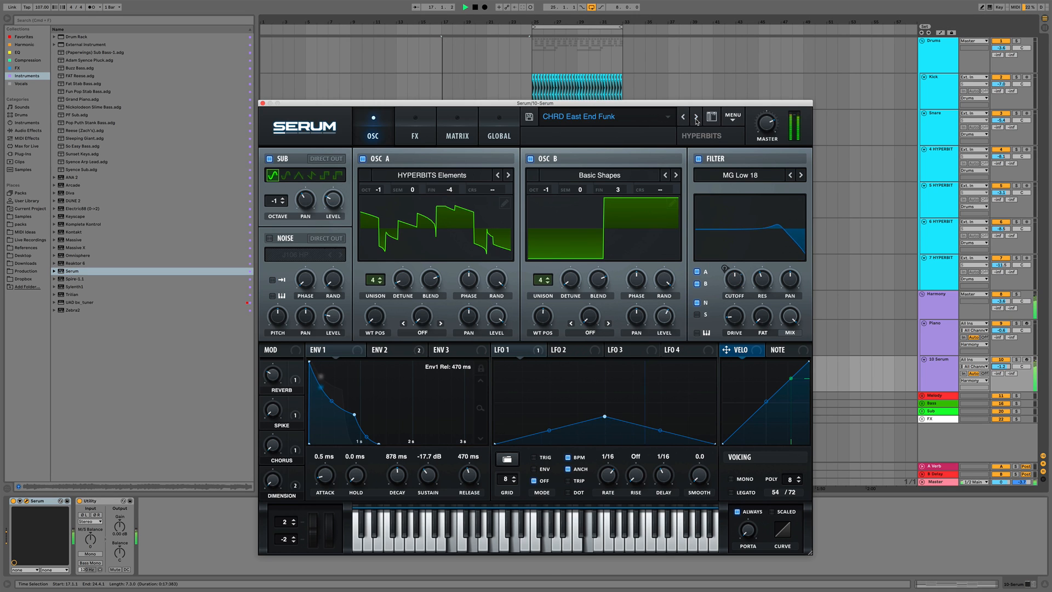
left_click(696, 116)
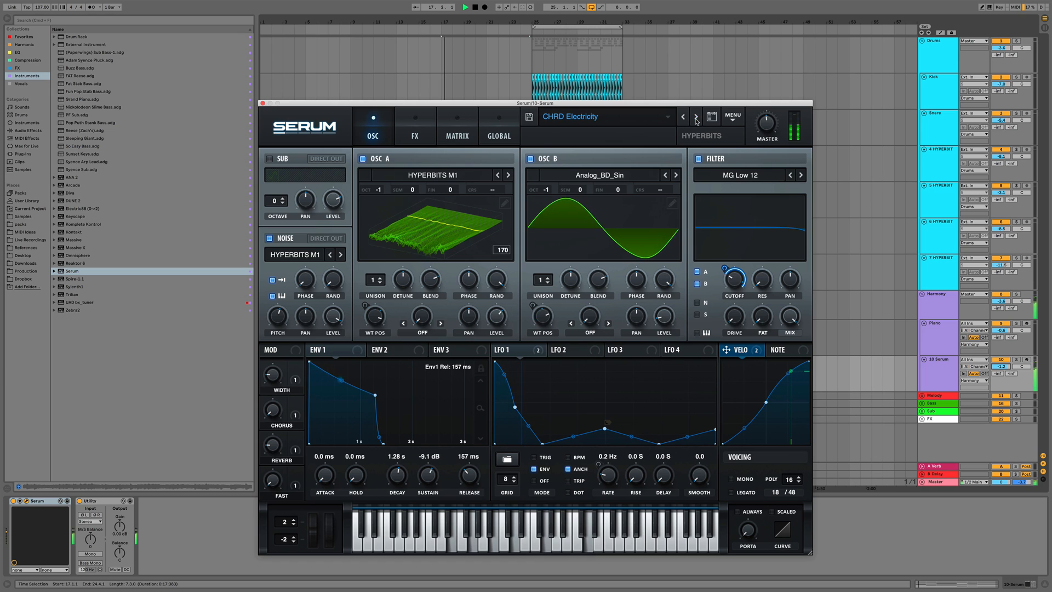
left_click(696, 117)
left_click(695, 117)
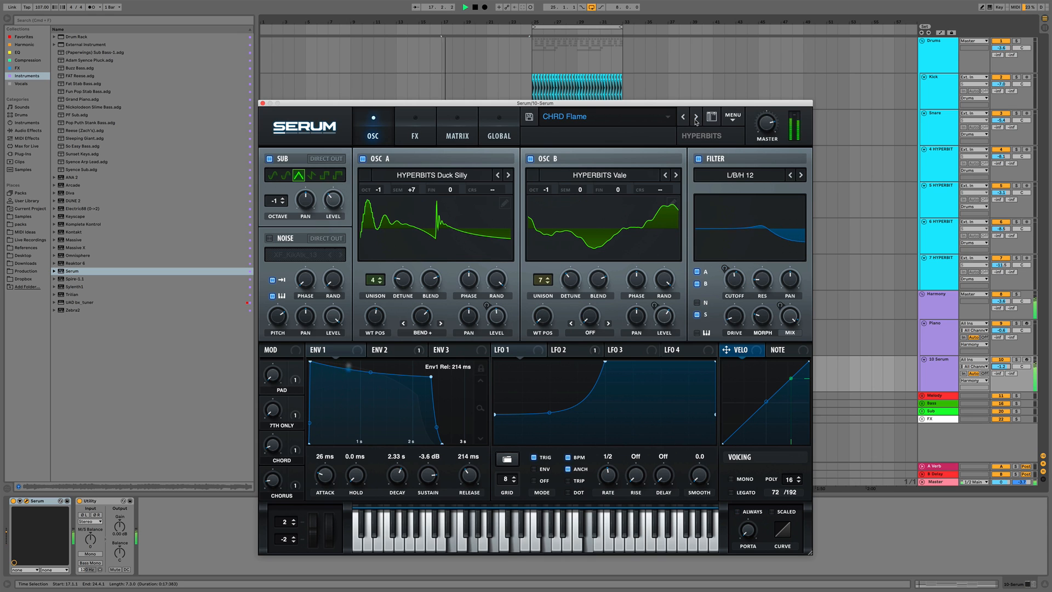
left_click(695, 117)
key("space")
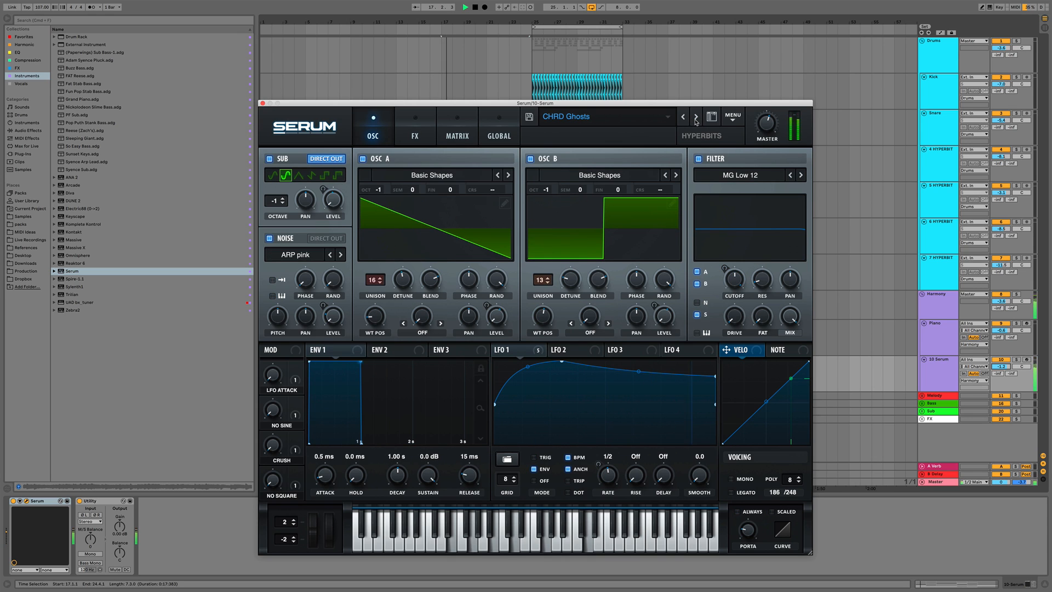
left_click(696, 116)
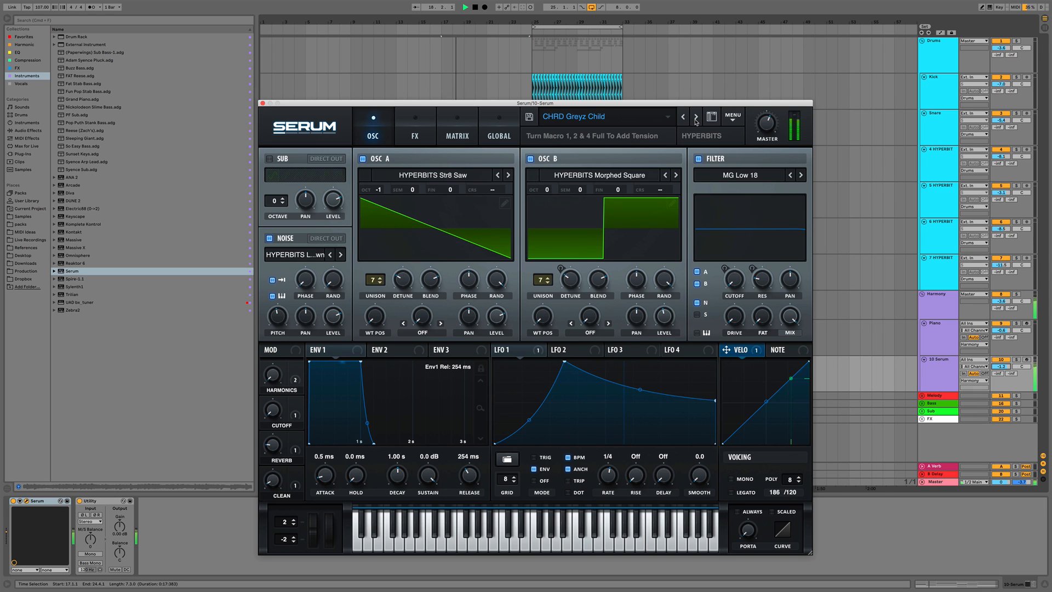
key("space")
key("space")
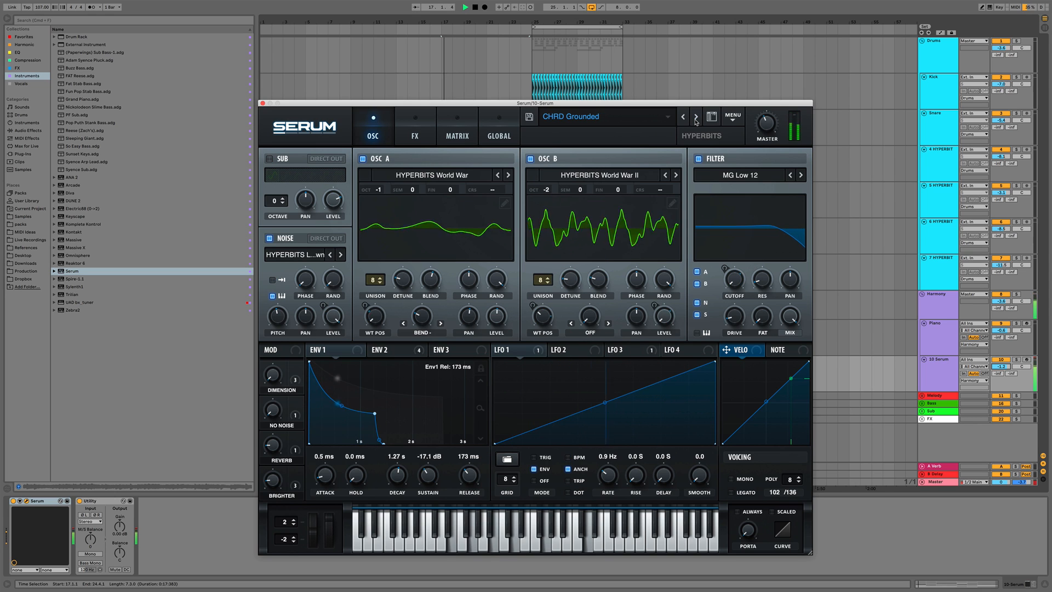
left_click(696, 116)
left_click(695, 117)
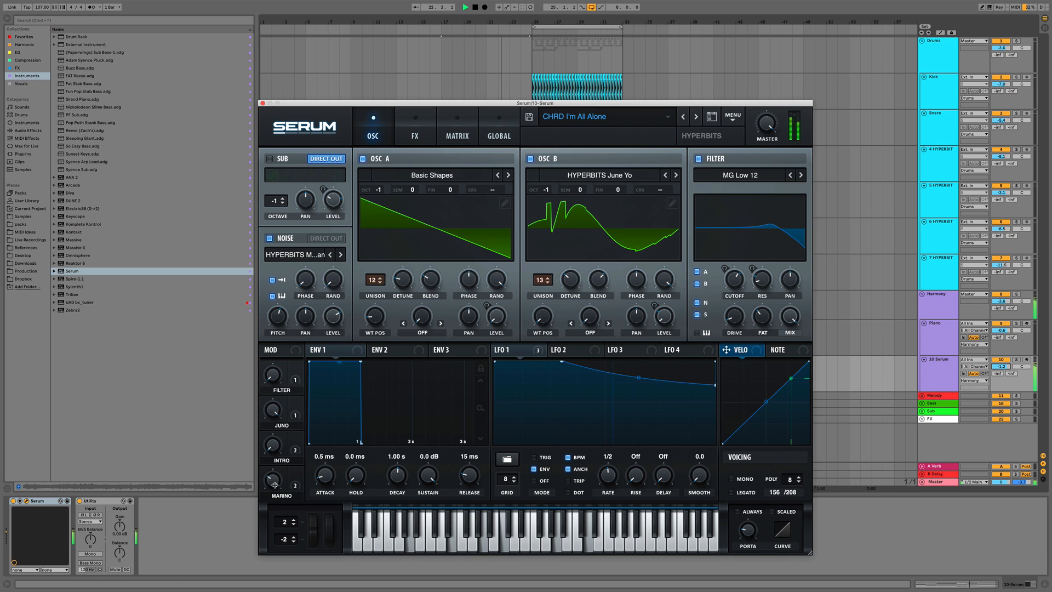
key("space")
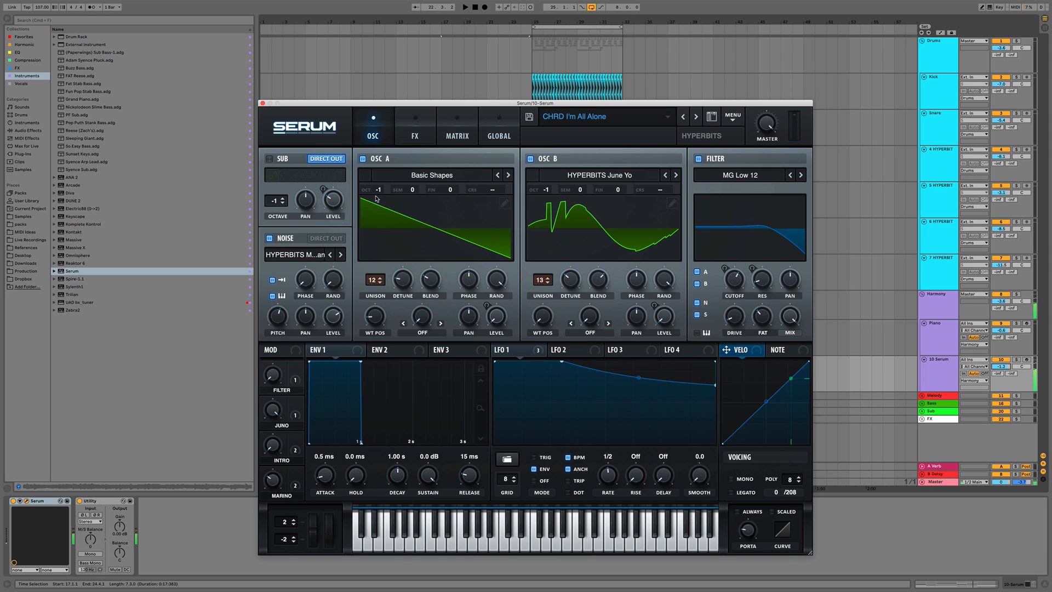
left_click(261, 103)
Open the new chord clip's notes in the editor, audition them, and hide the editor again
double_click(452, 361)
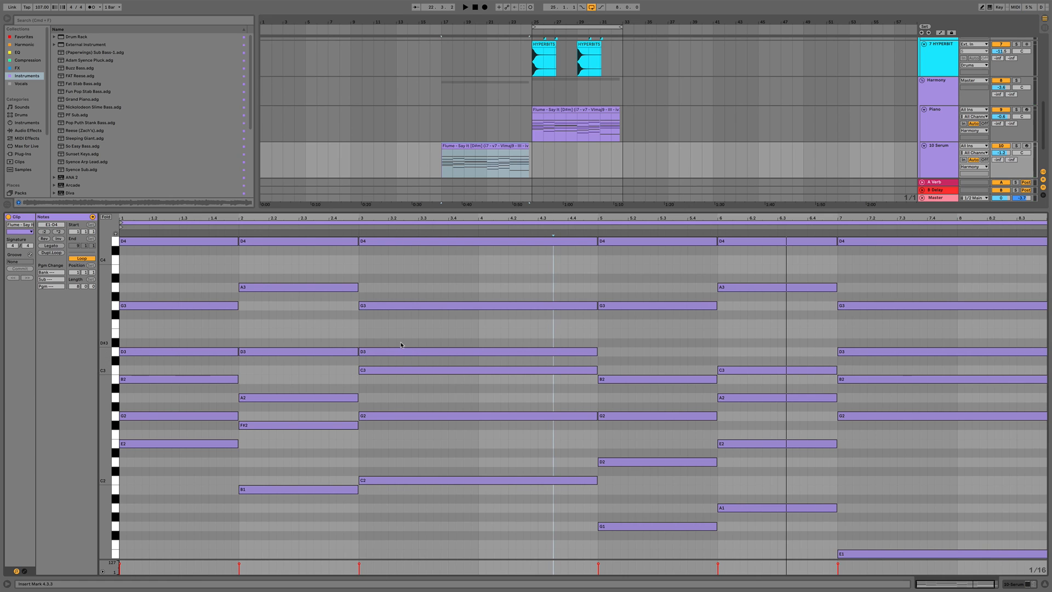
left_click(389, 333)
key("space")
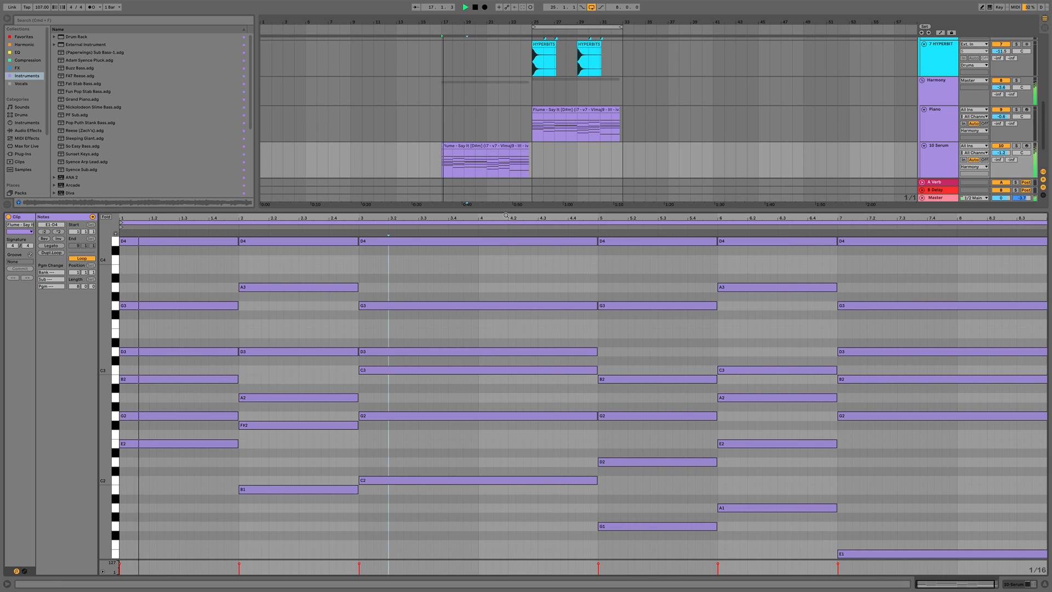
key("super+alt+l")
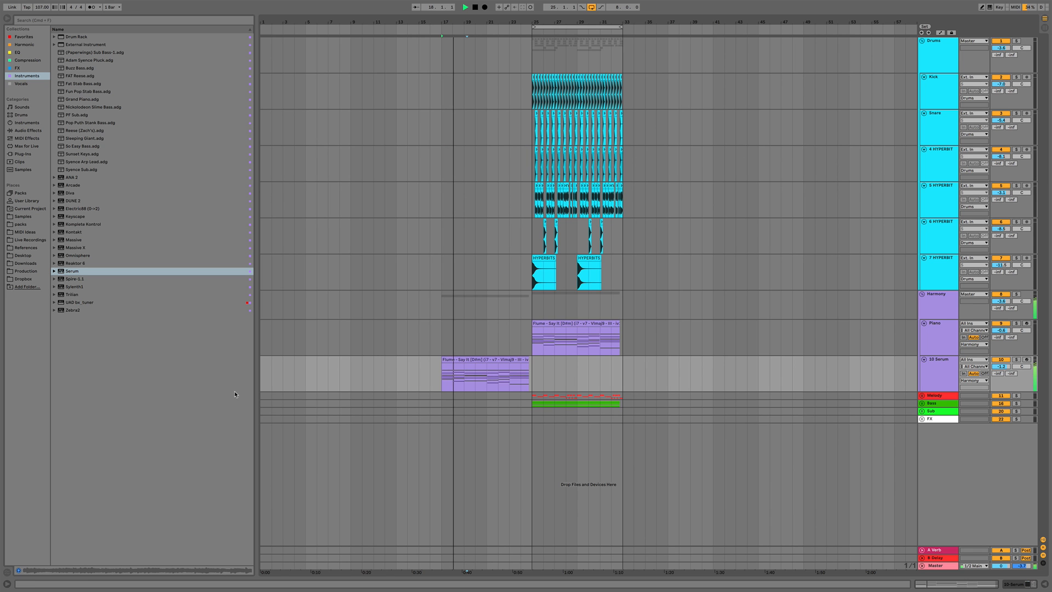
Open the Serum instrument on the chord track, audition the chord part during playback, and close the plugin window
double_click(942, 370)
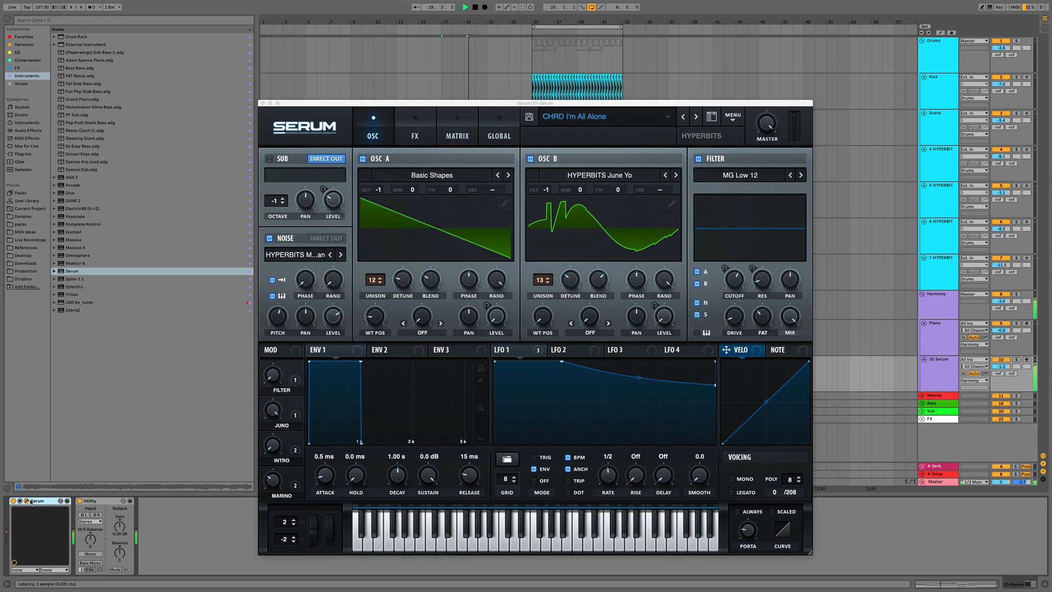
left_click(61, 501)
key("space")
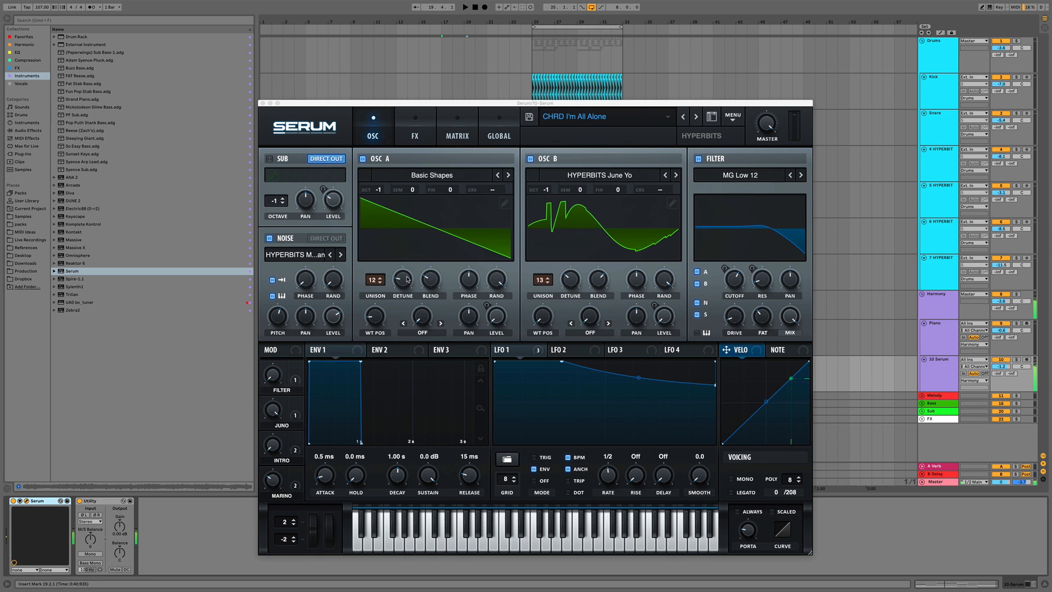
key("space")
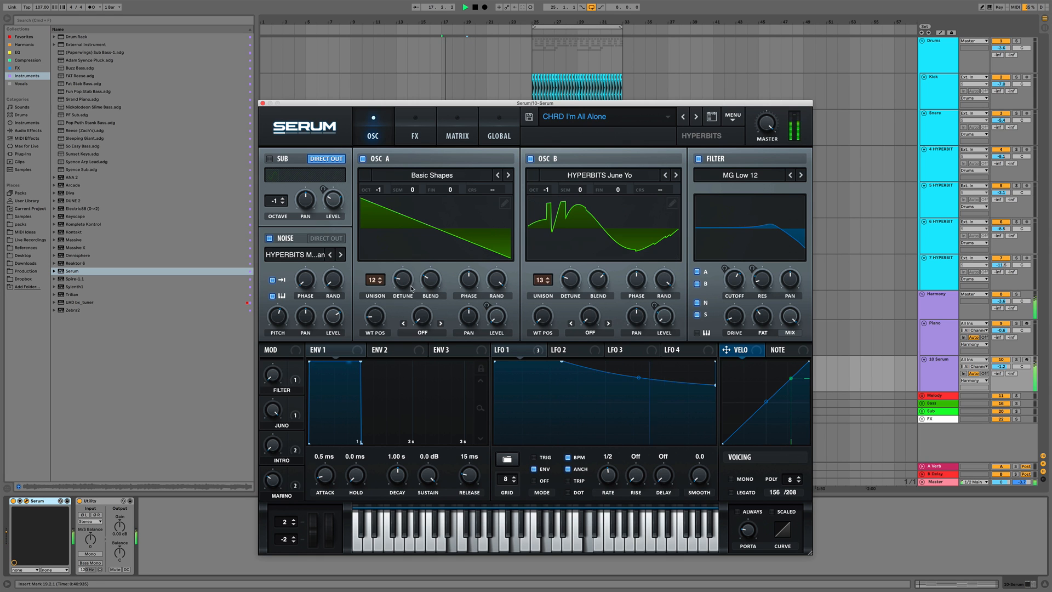
mouse_move(404, 292)
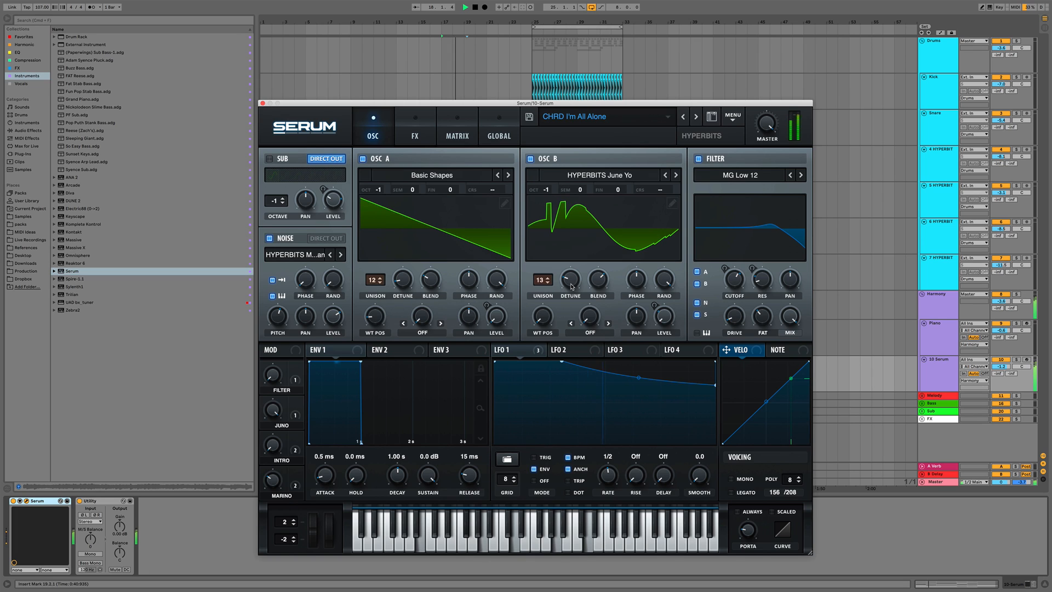
mouse_move(571, 285)
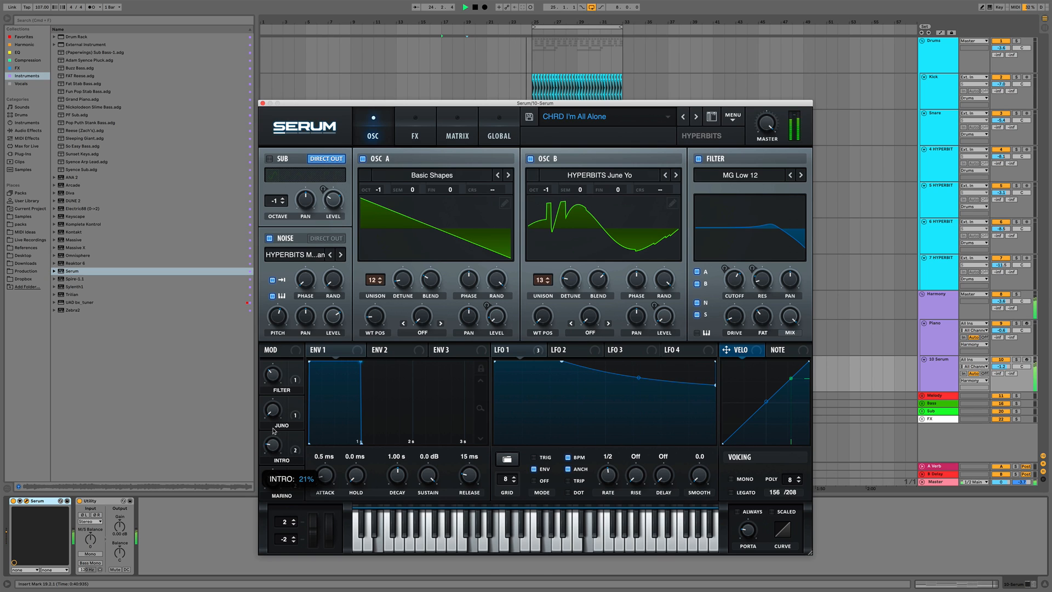
key("space")
key("space")
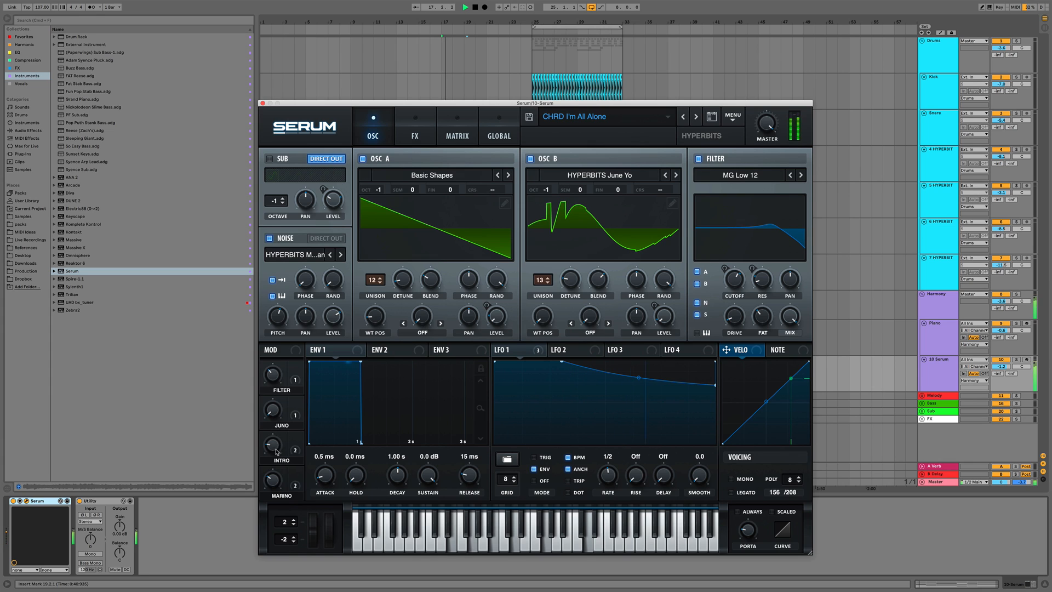
left_click(263, 103)
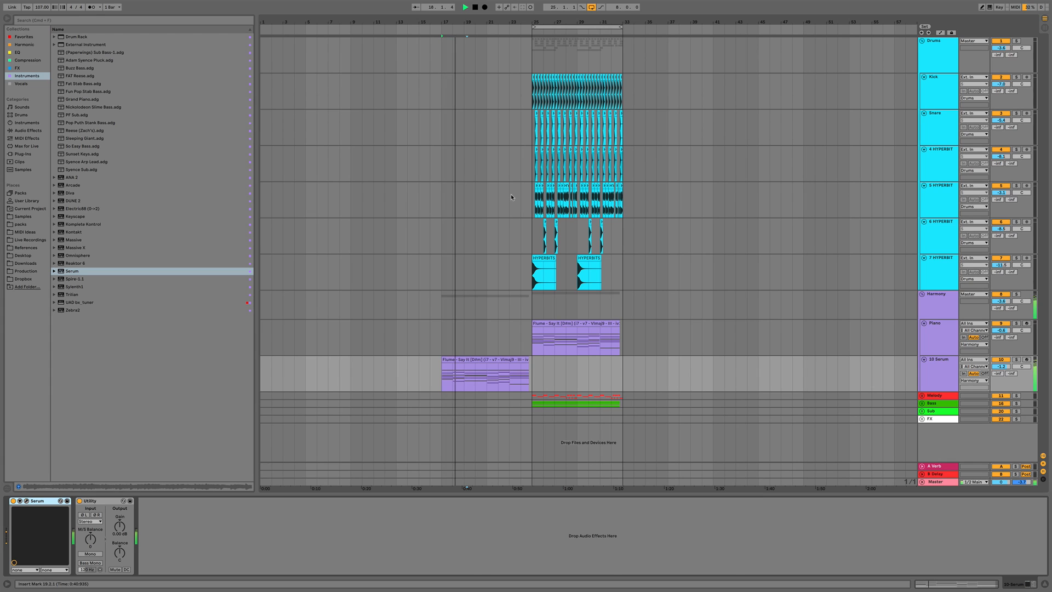
Copy the vocal chop clips on the 13 HYPERBITS track from bars 25–33 and paste them at bar 17
key("space")
left_click_drag(529, 359, 533, 359)
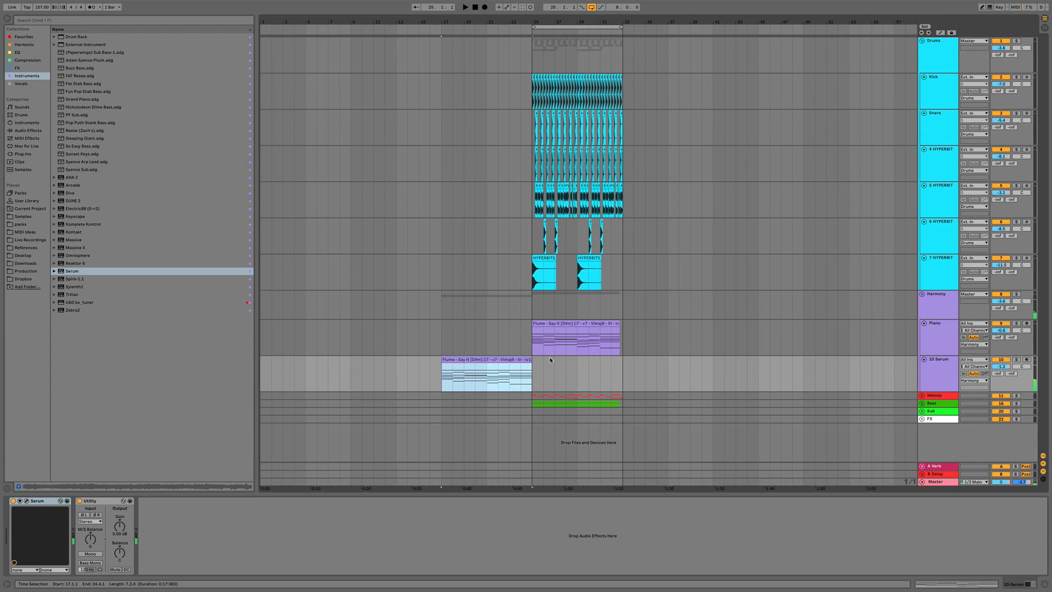
left_click(922, 396)
scroll(737, 382, "down", 5)
left_click_drag(534, 339, 623, 338)
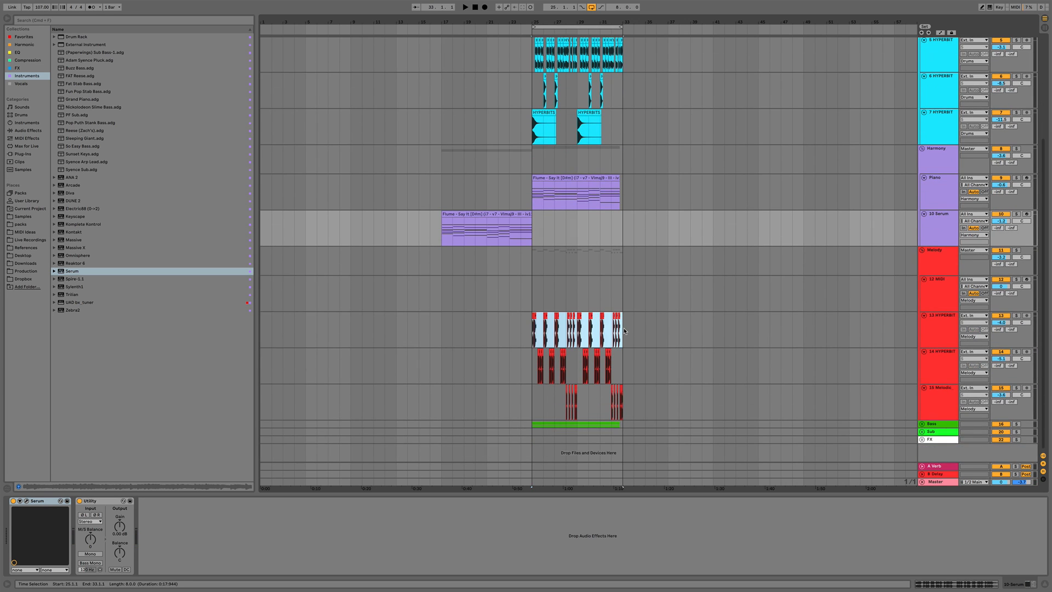
left_click(440, 338)
key("super+v")
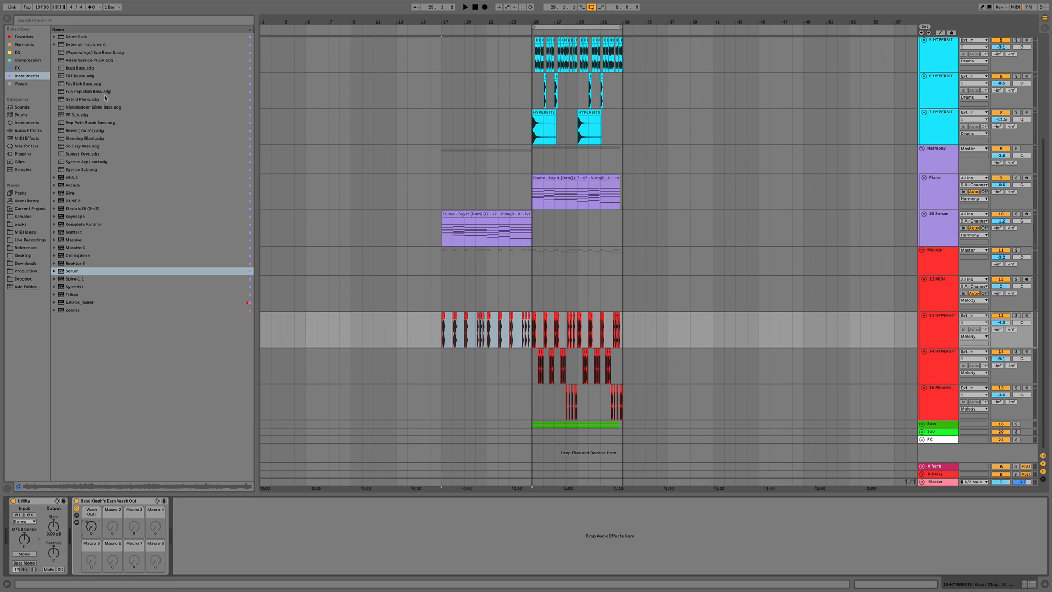
Add Endless Smile to the vocal chop track and set its Intensity to about 76%
left_click(21, 69)
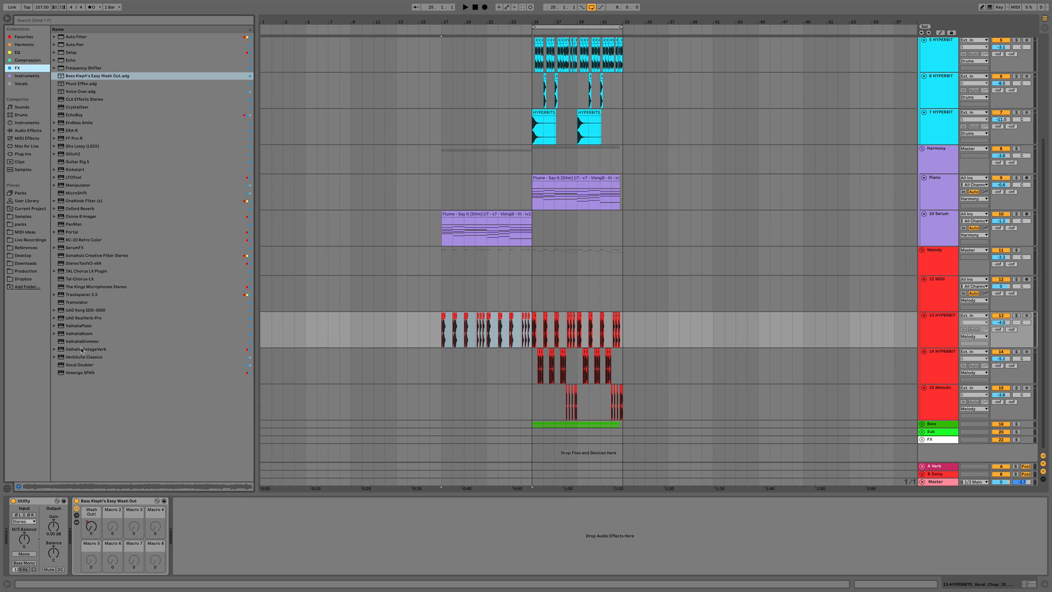
left_click_drag(74, 124, 255, 537)
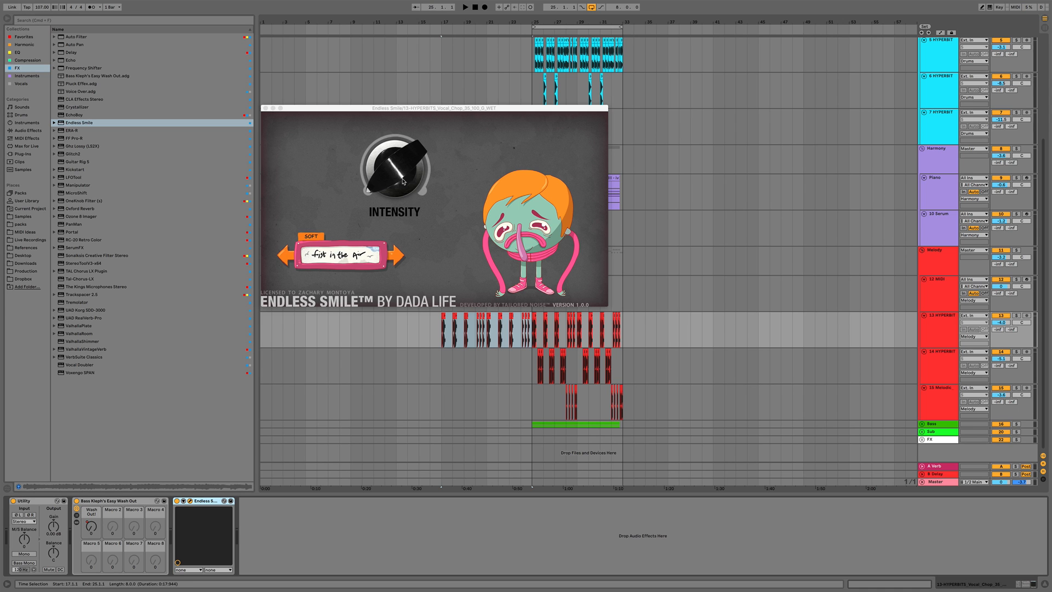
left_click_drag(392, 184, 389, 117)
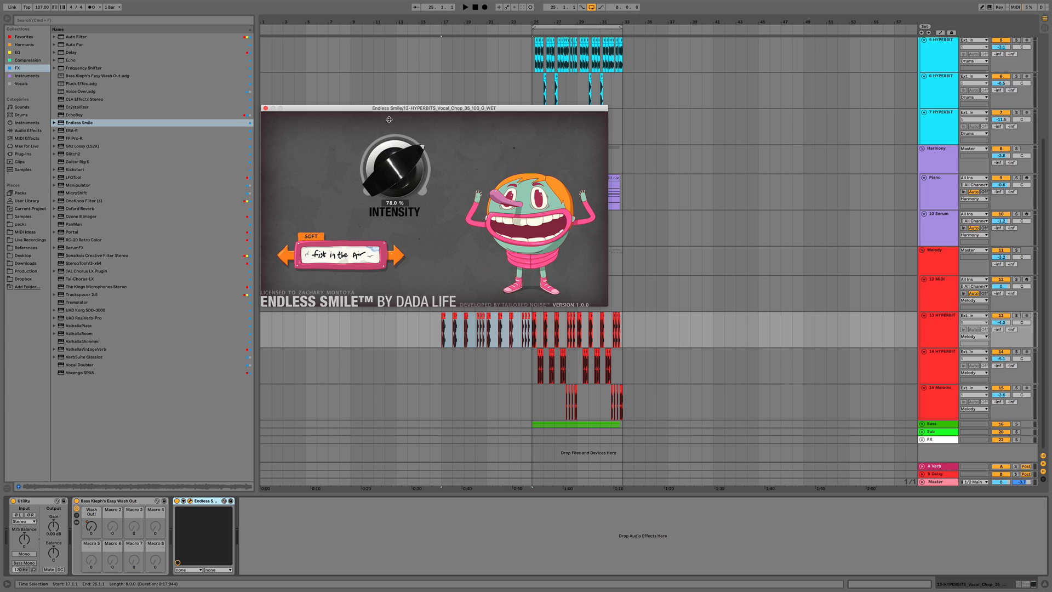
key("space")
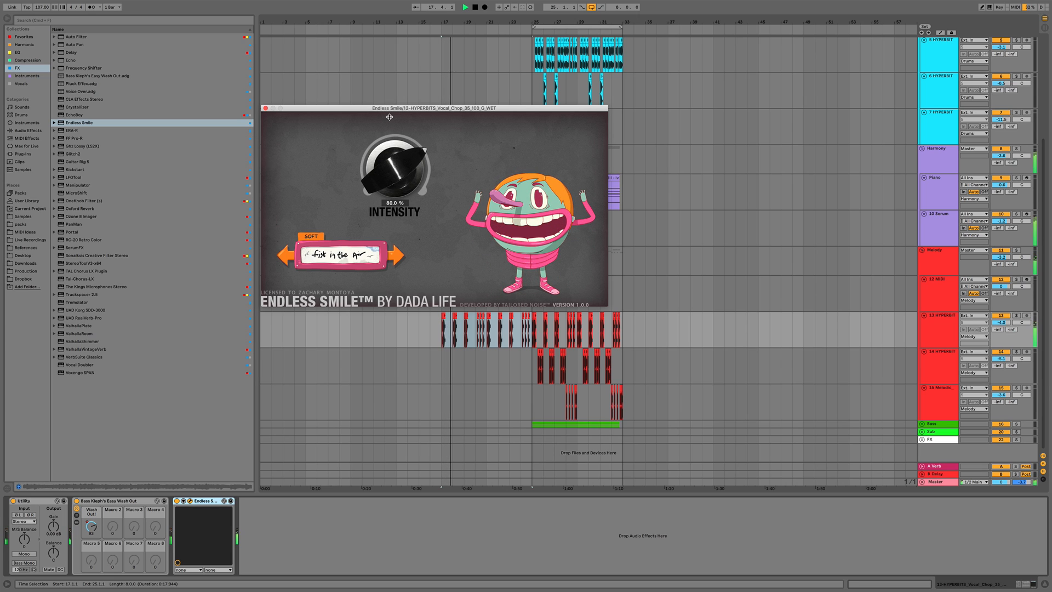
left_click_drag(395, 157, 395, 158)
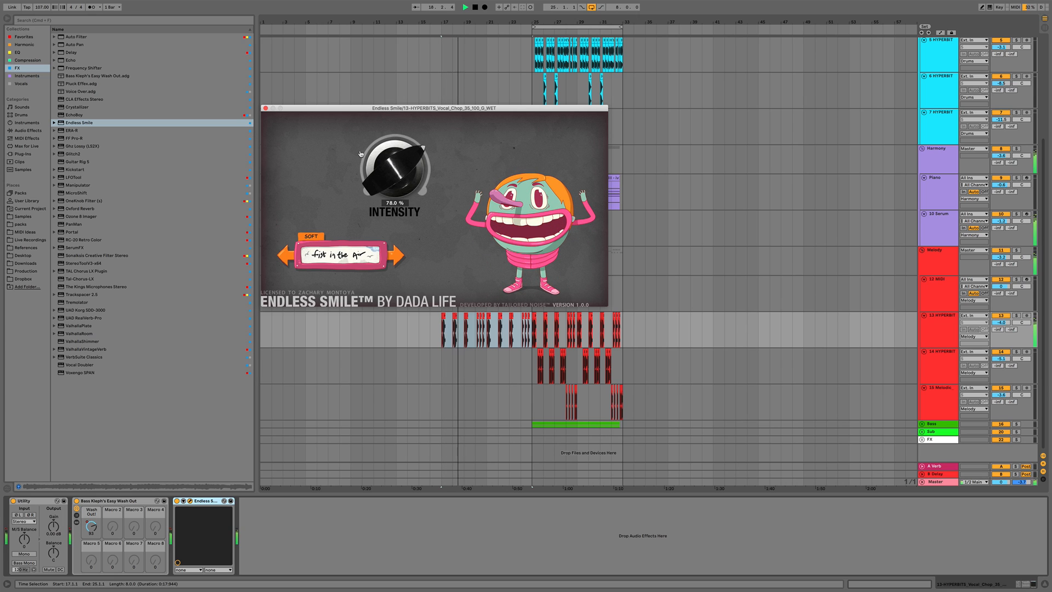
left_click(265, 108)
Draw Endless Smile Intensity automation on the vocal chop track rising from bar 17 to bar 25
key("a")
left_click(441, 328)
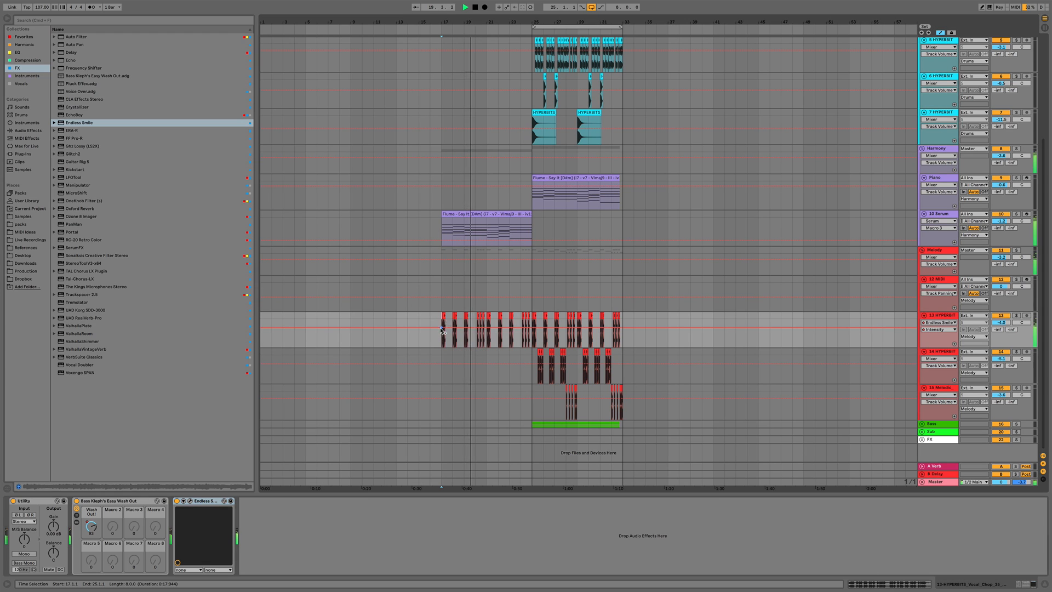
left_click_drag(532, 328, 535, 349)
key("space")
Add Sonalksis Creative Filter Stereo to the Serum chord track
left_click(705, 236)
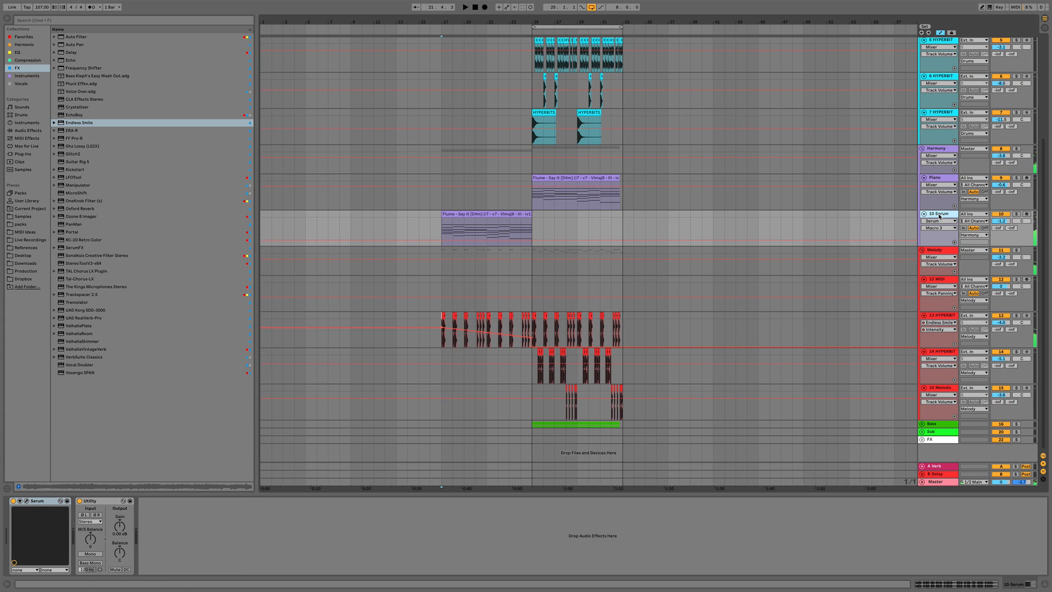
key("a")
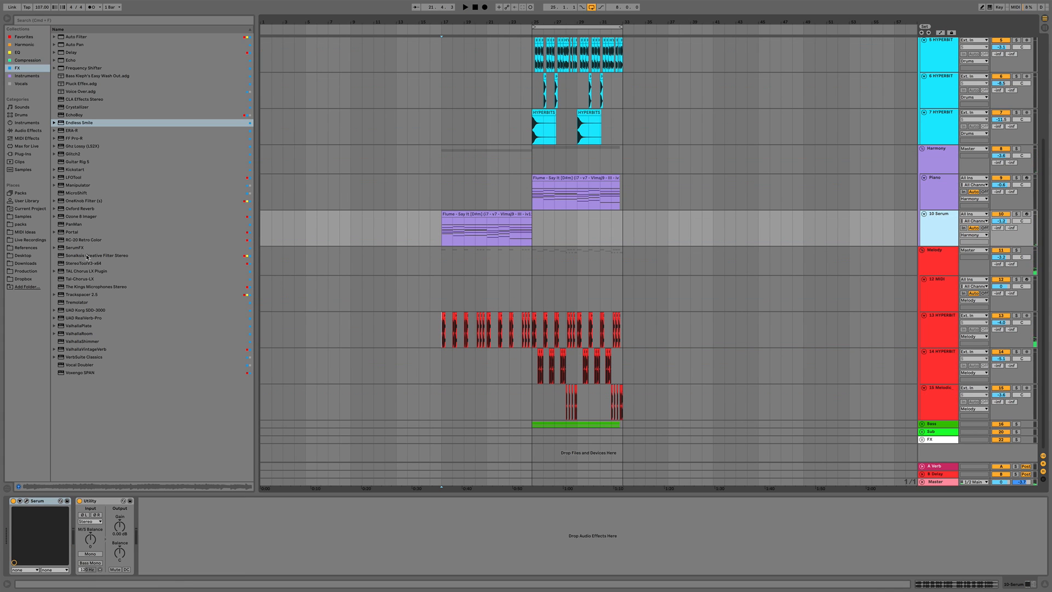
left_click_drag(86, 256, 444, 236)
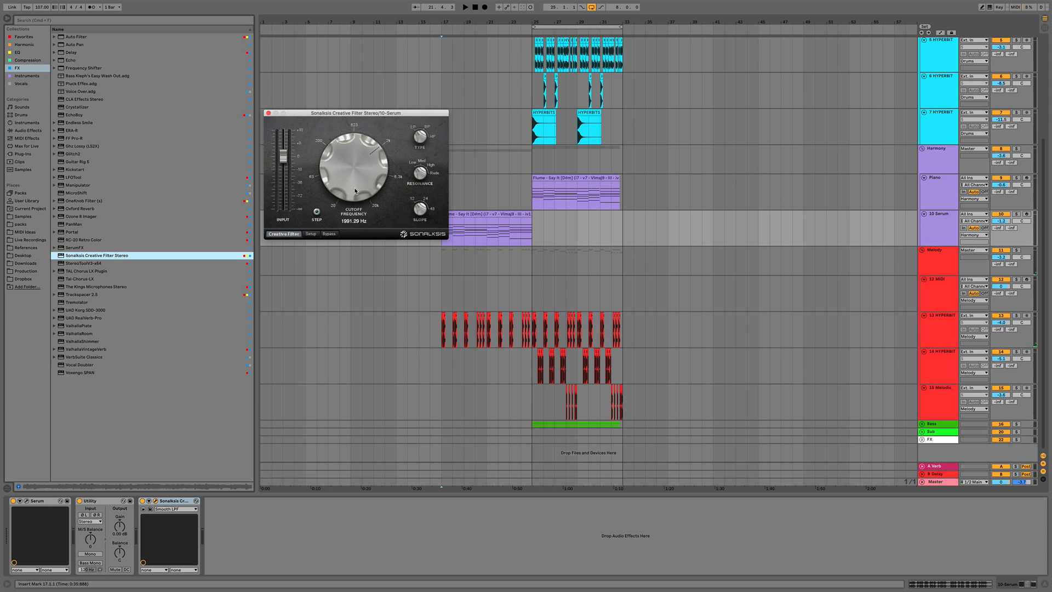
key("space")
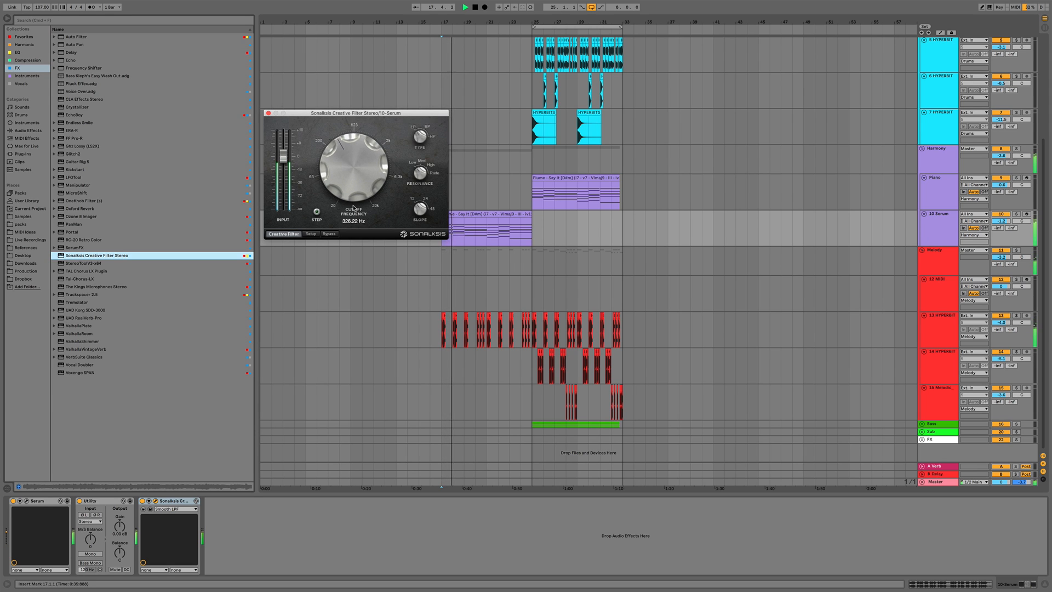
Automate the filter's cutoff frequency on the Serum track to sweep upward toward bar 25
key("a")
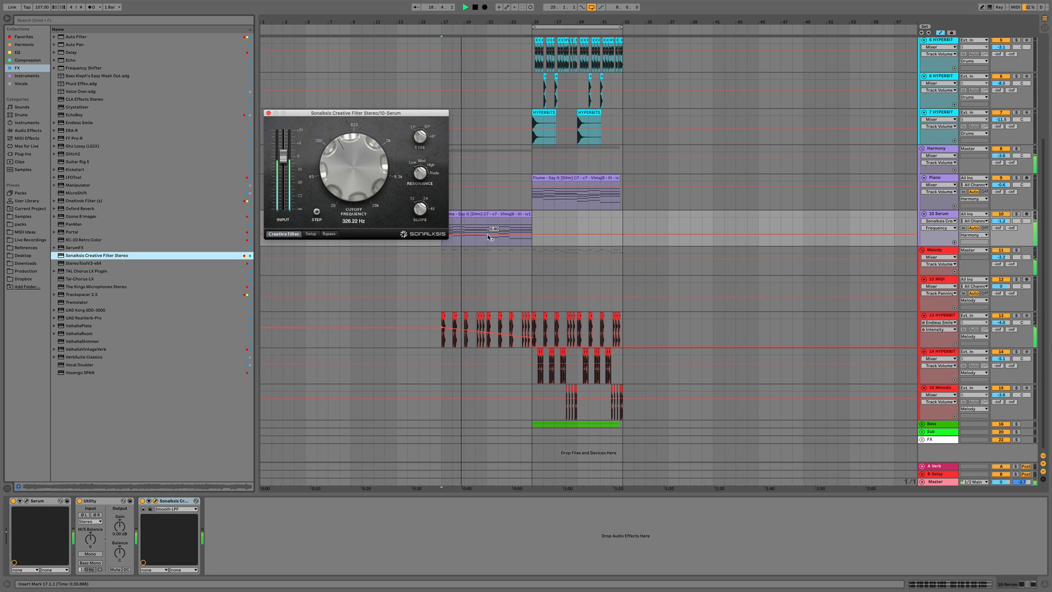
left_click(534, 231)
left_click_drag(534, 231, 534, 220)
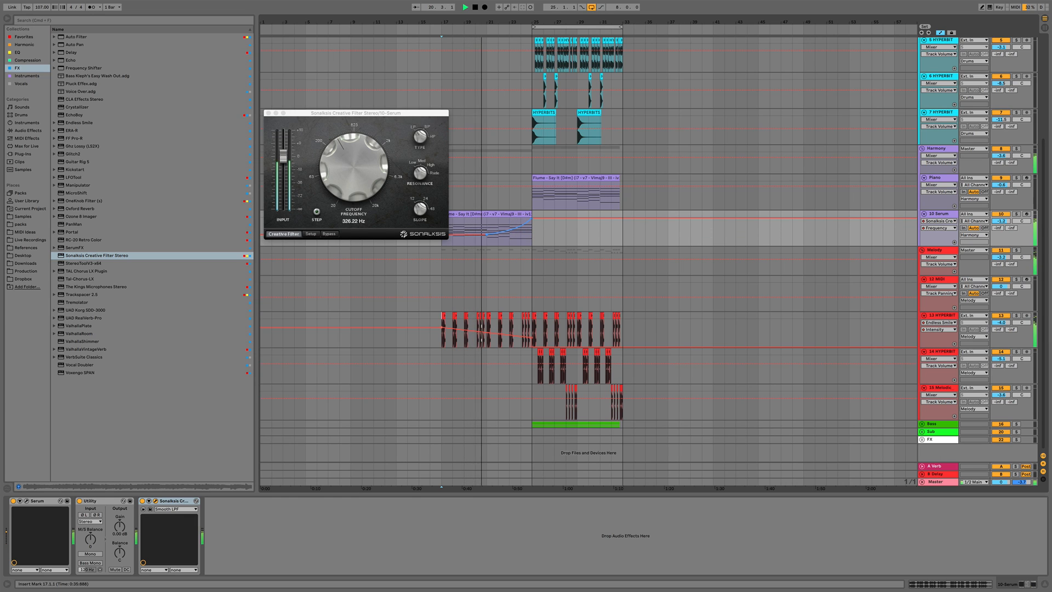
left_click_drag(531, 218, 532, 222)
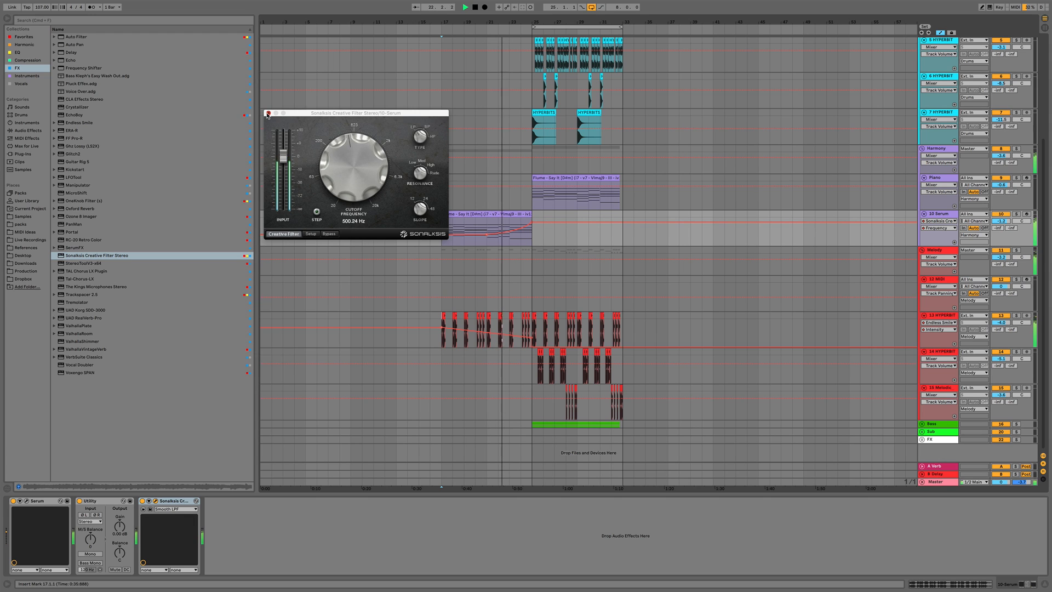
left_click(268, 113)
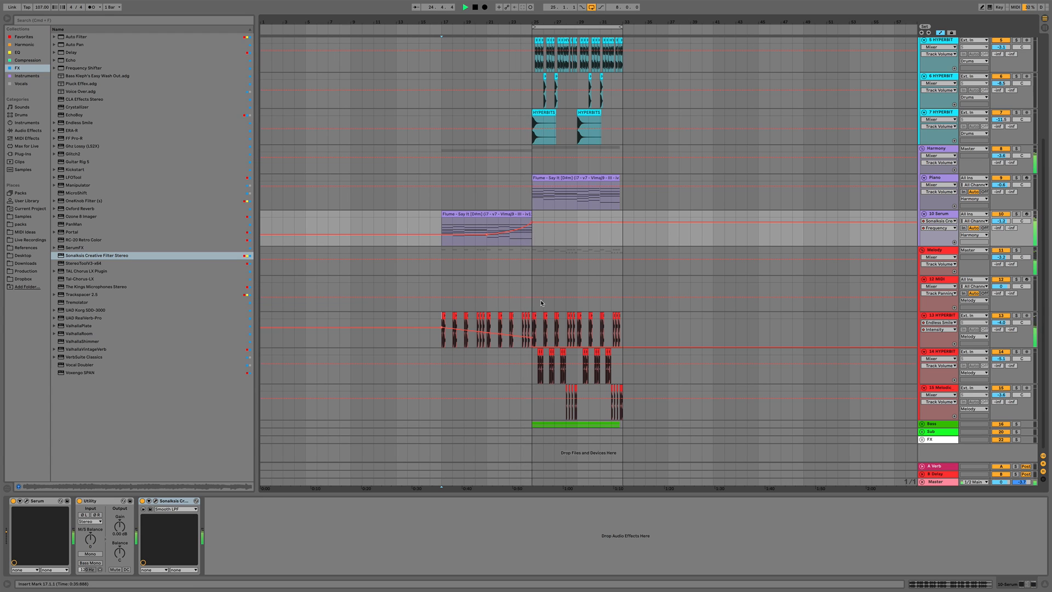
key("space")
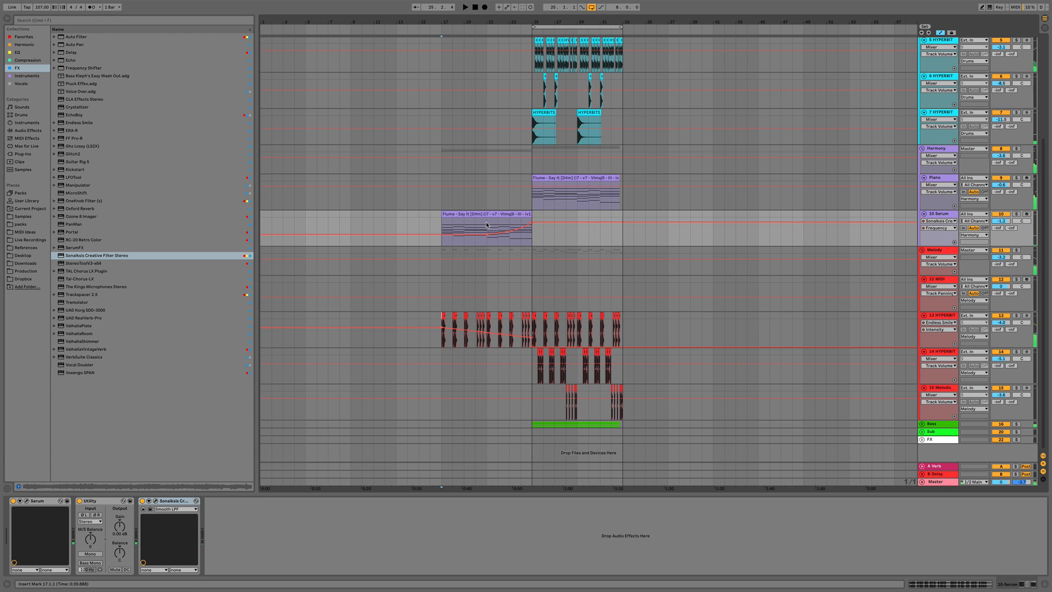
key("a")
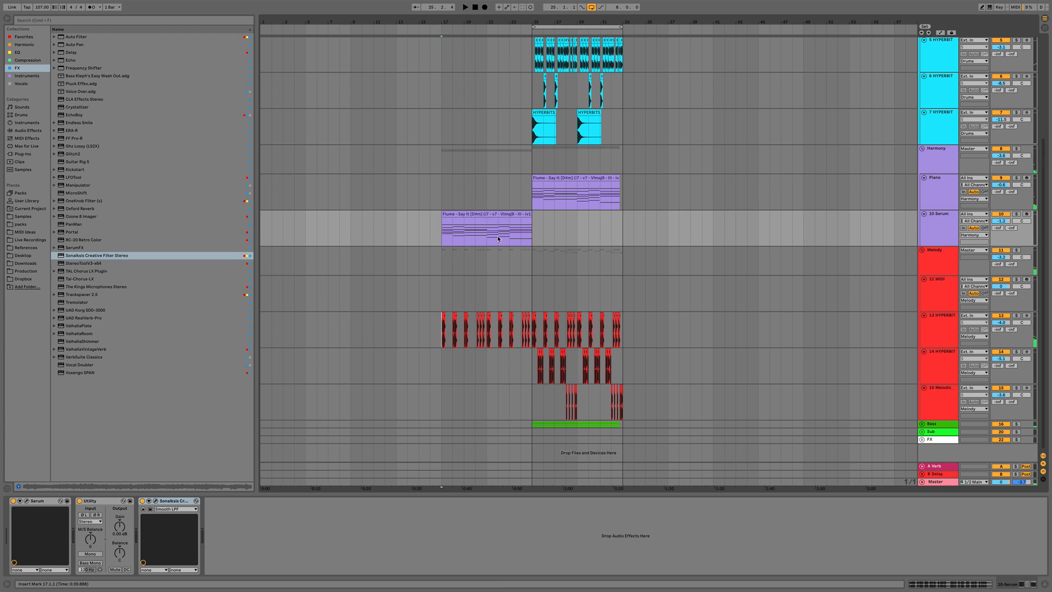
Add Sonalksis Creative Filter Stereo to the 13 HYPERBITS vocal chop track
left_click(953, 329)
double_click(75, 256)
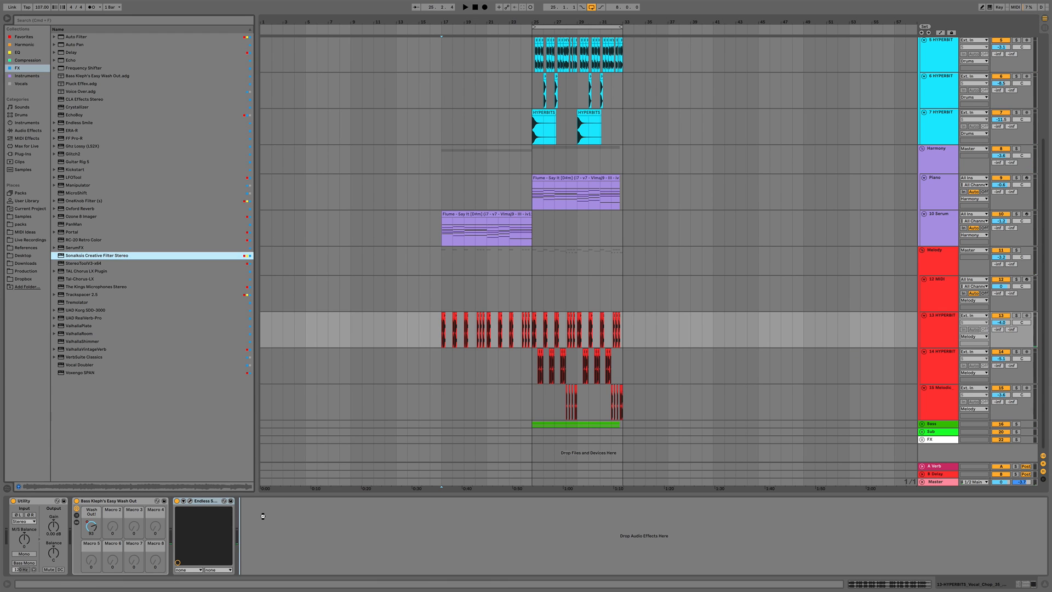
key("space")
left_click_drag(351, 176, 354, 217)
Automate that filter's cutoff frequency on the vocal chop track to rise from bar 17 to bar 25
key("a")
left_click(441, 332)
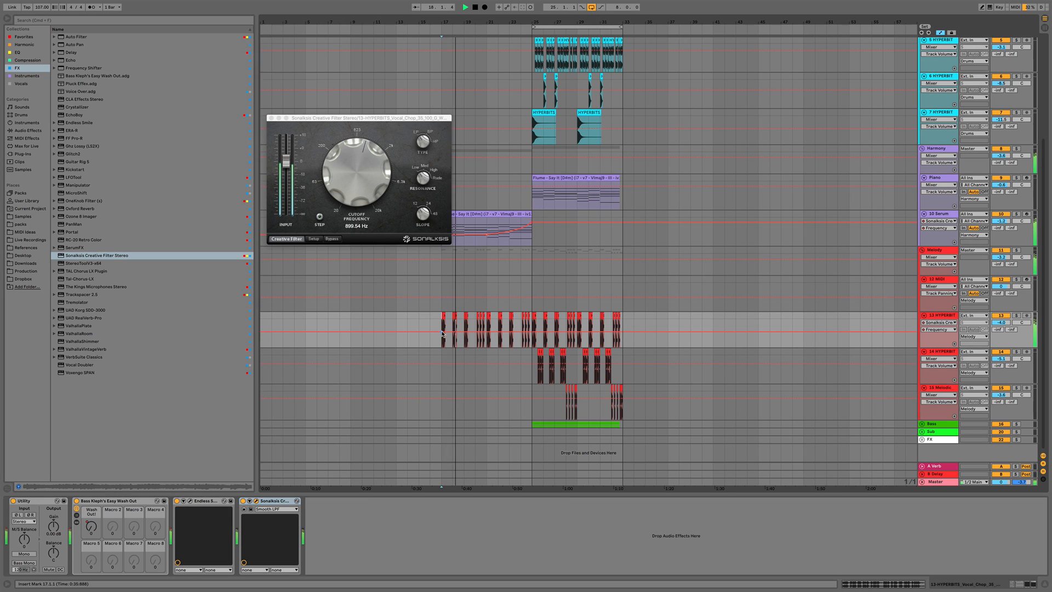
left_click_drag(533, 332, 532, 320)
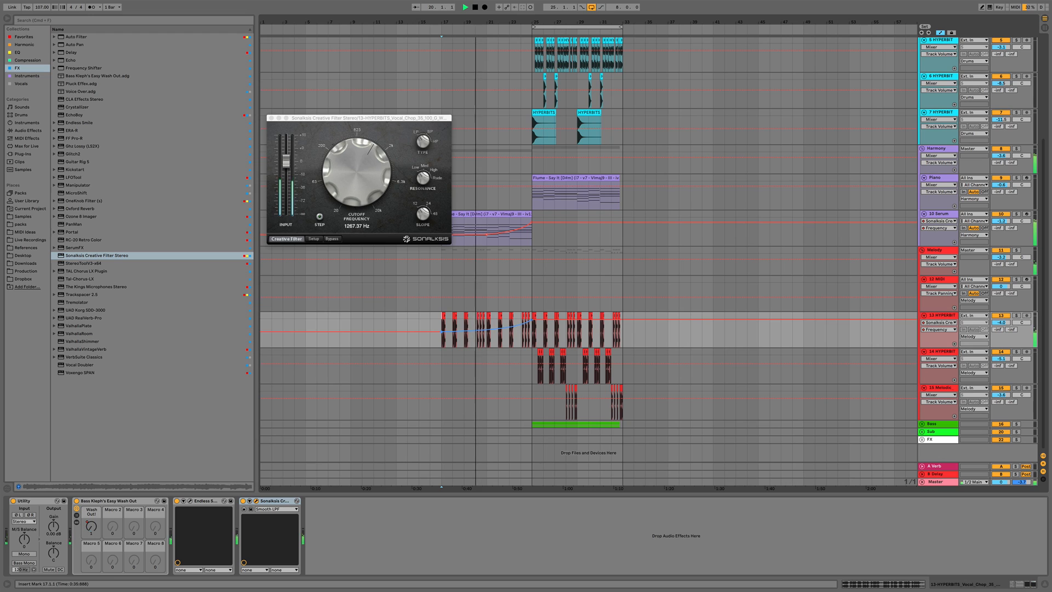
left_click(271, 118)
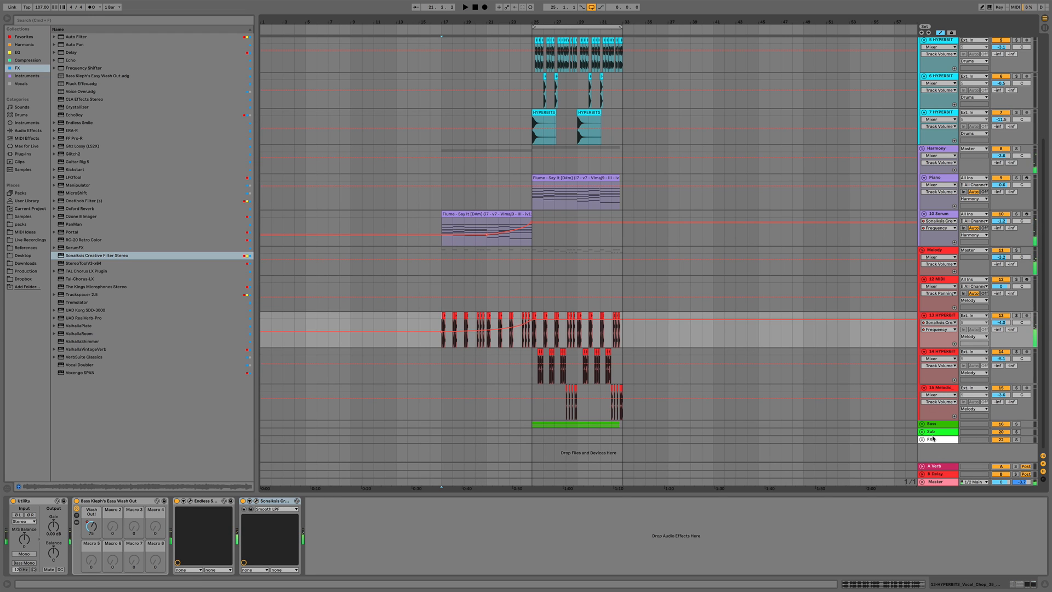
Expand the FX group and insert a new audio track into it
left_click(922, 440)
left_click(634, 239)
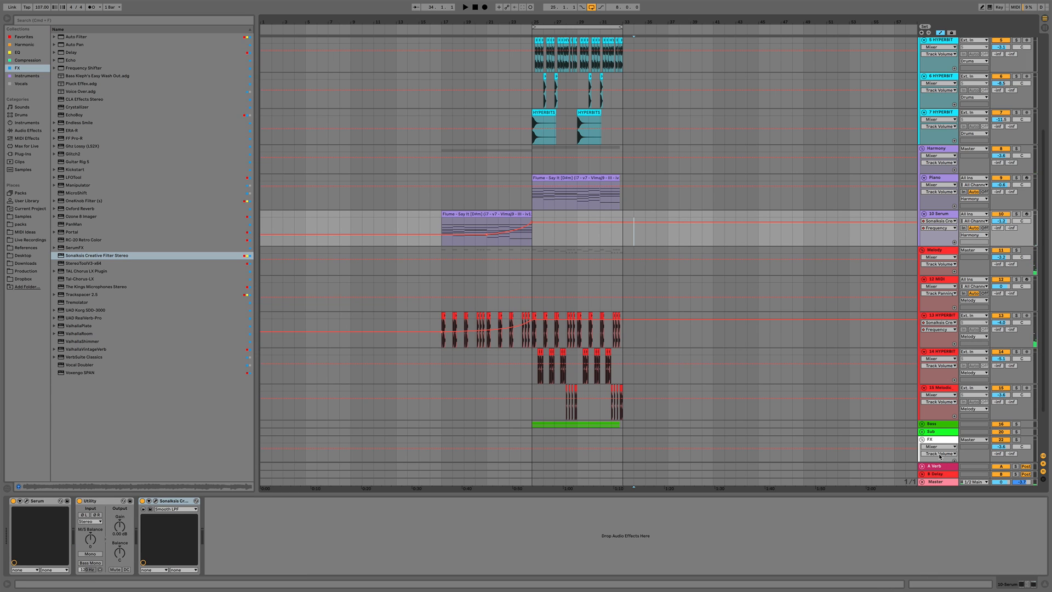
key("super+t")
key("a")
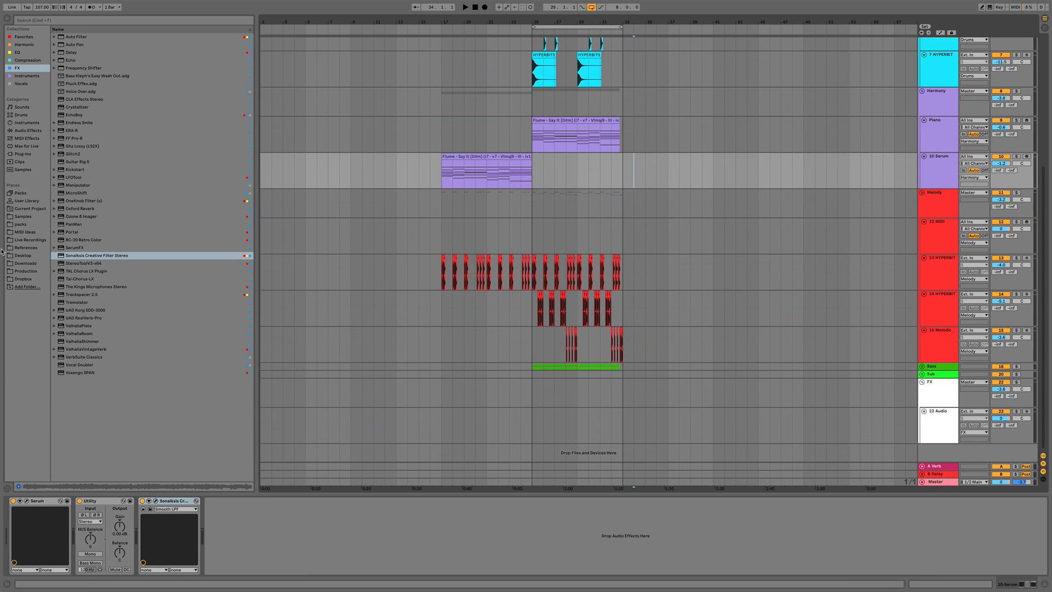
Browse the Hyperbits impact samples, place HYPERBITS_Impact_10 at bar 17 on the new FX audio track, and lower that track's volume
left_click(21, 224)
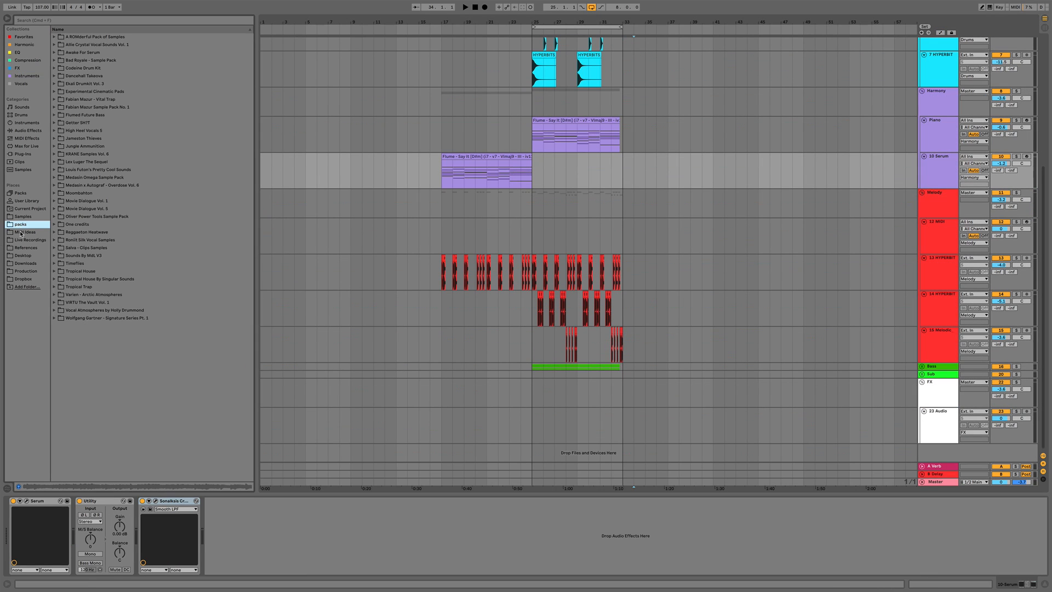
left_click(21, 233)
left_click(20, 217)
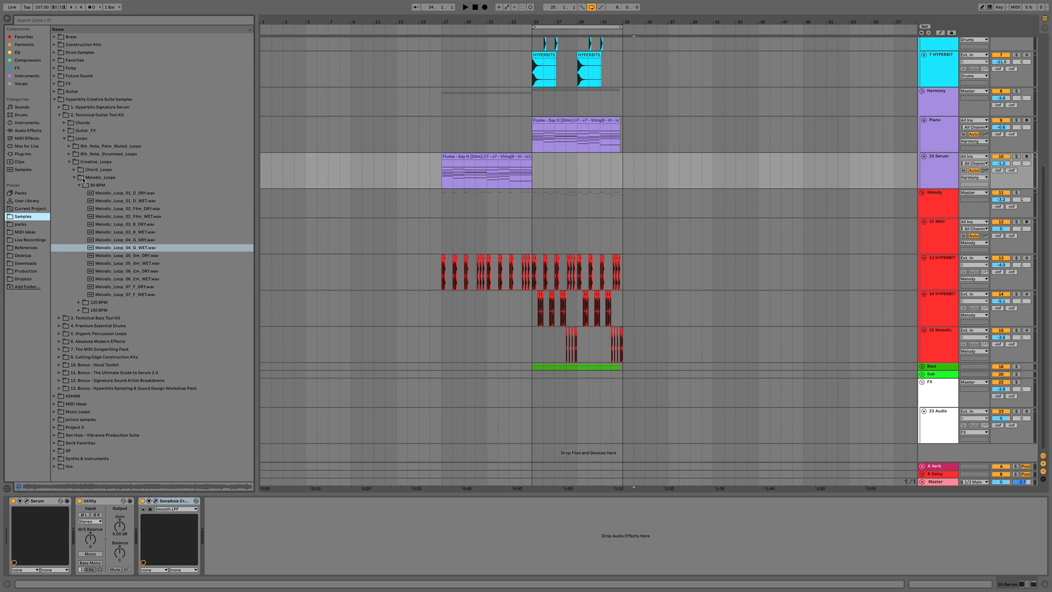
left_click(65, 140)
left_click(61, 115)
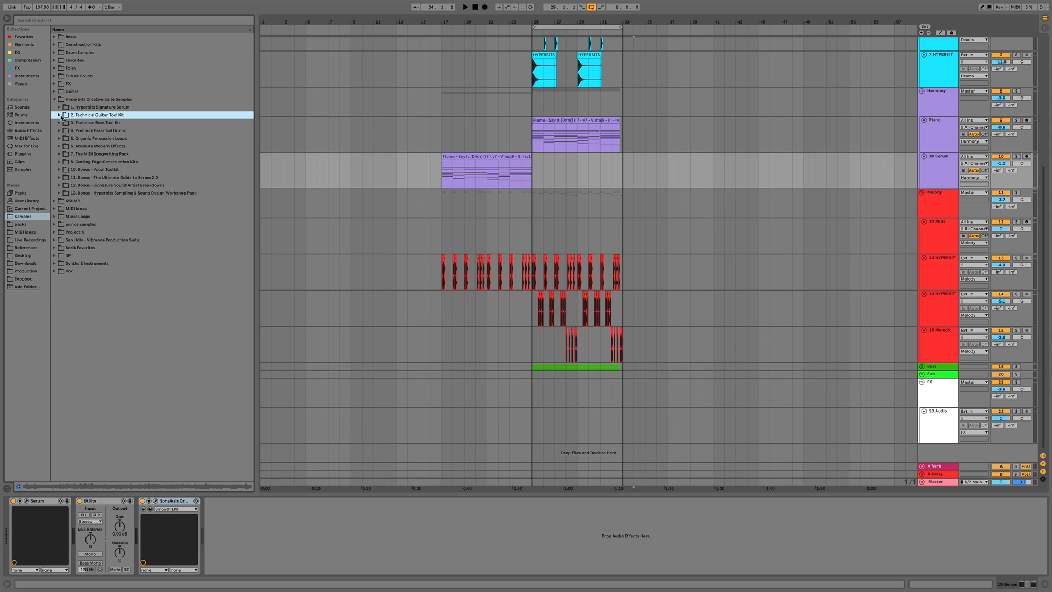
left_click(59, 146)
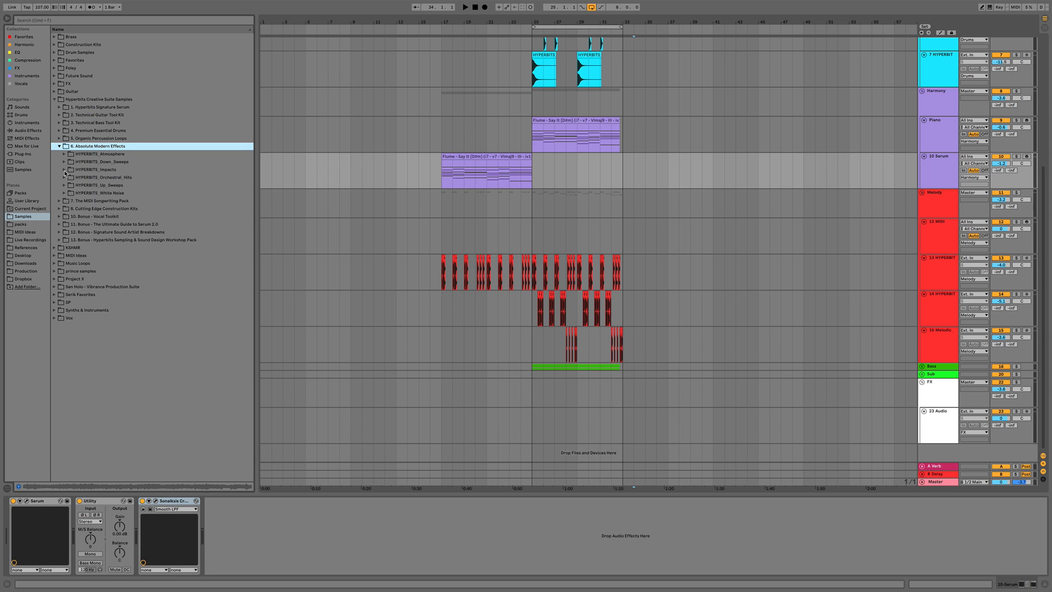
left_click(64, 170)
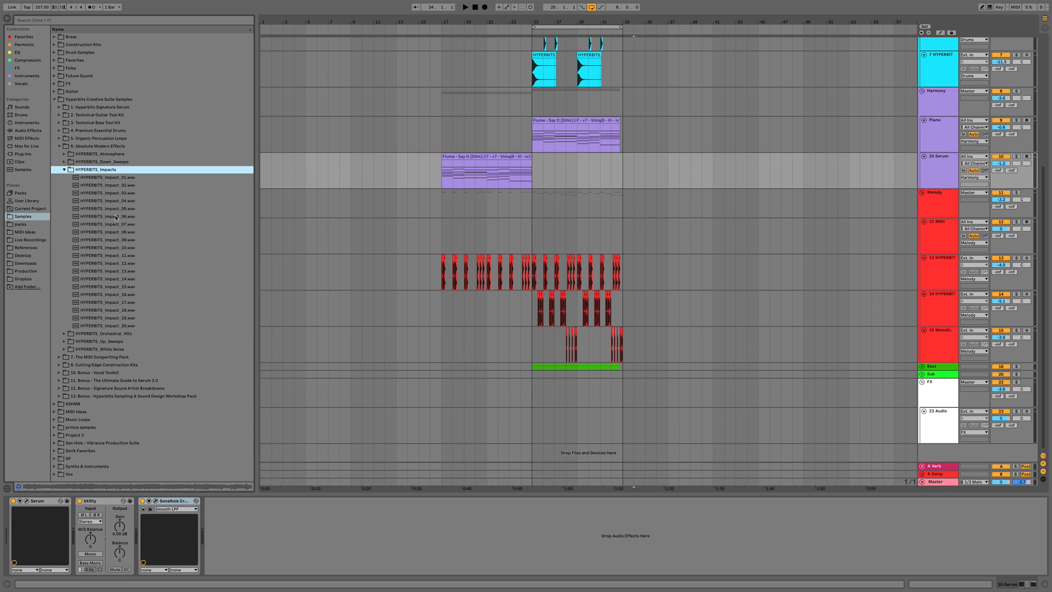
left_click(116, 216)
left_click(113, 232)
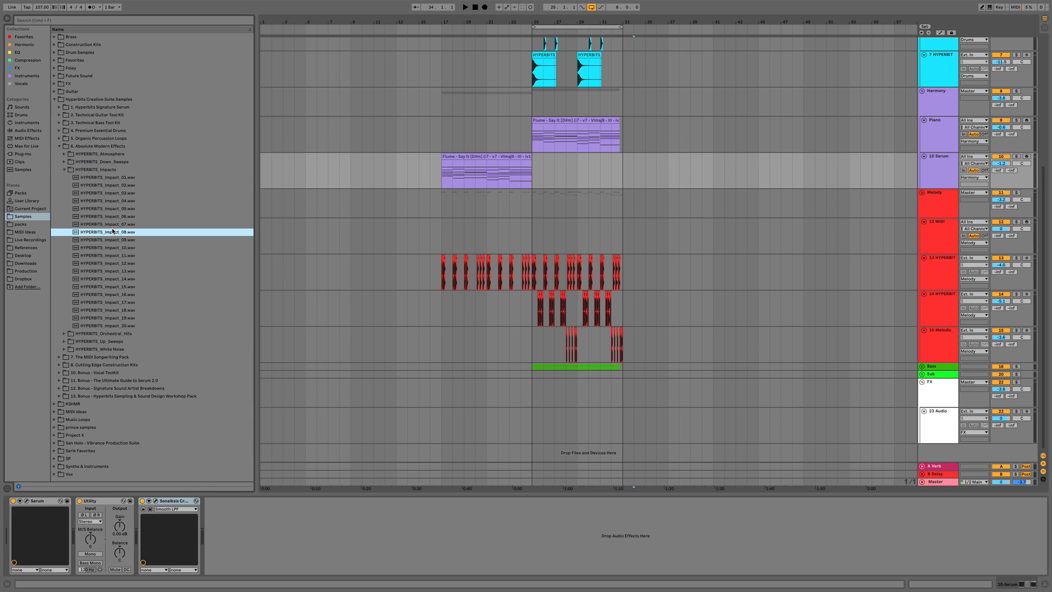
left_click(110, 241)
left_click(110, 247)
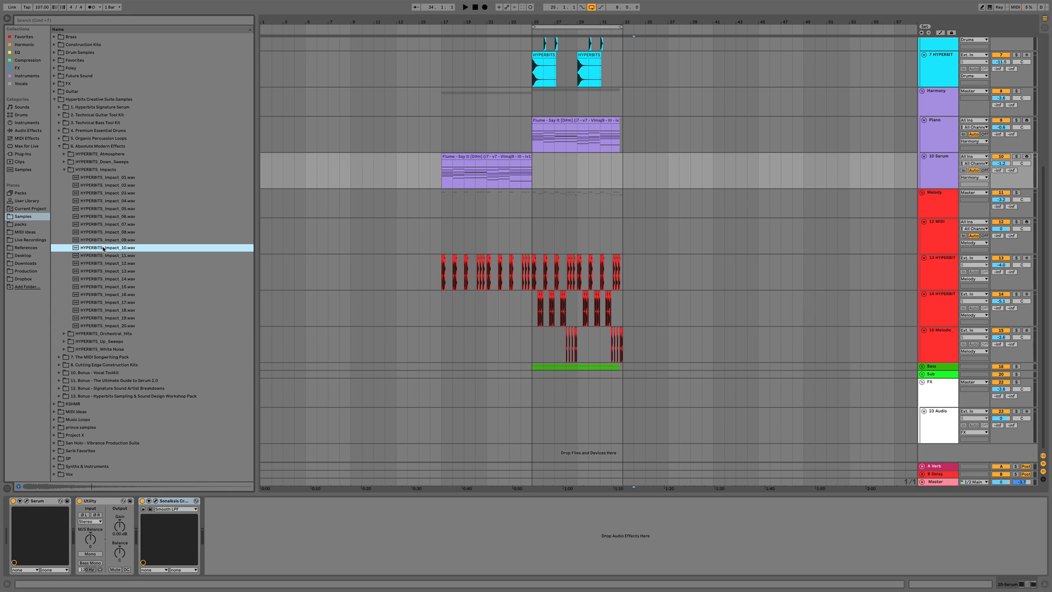
left_click_drag(103, 249, 444, 419)
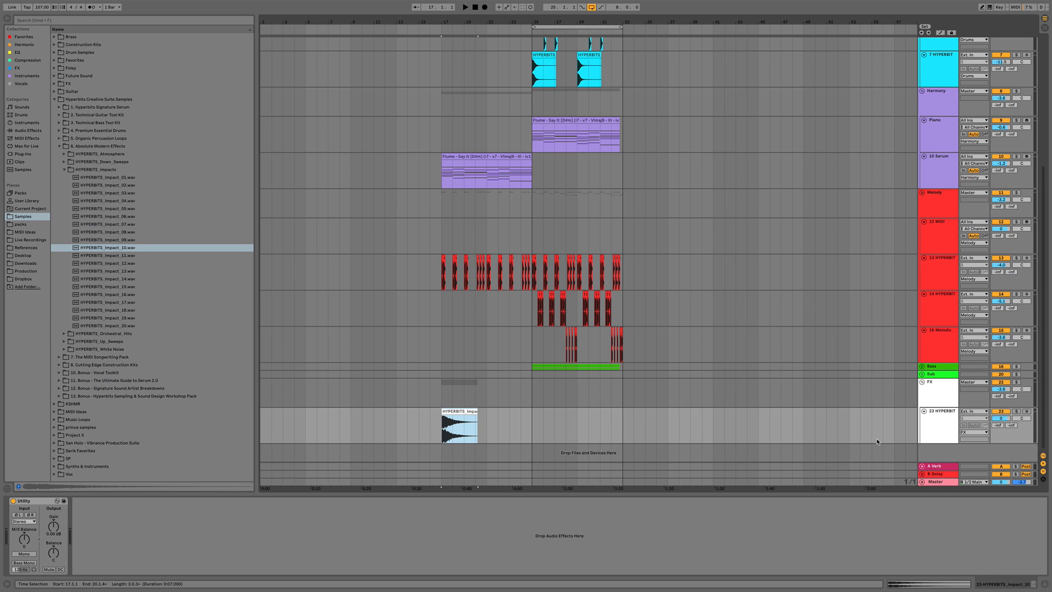
left_click_drag(1001, 418, 1000, 427)
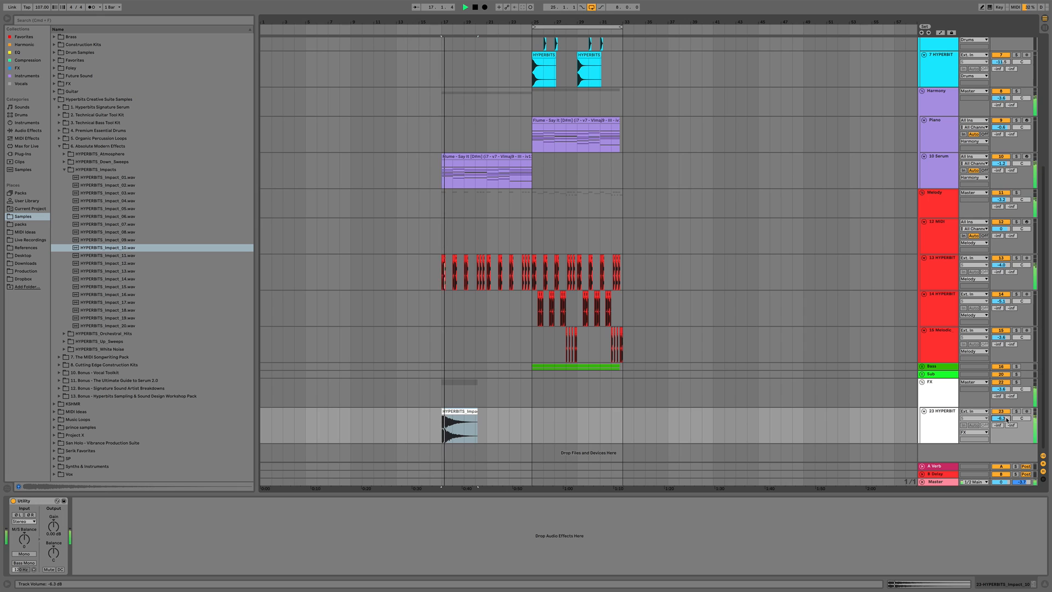
Audition other impacts and place HYPERBITS_Impact_01 at bar 21 on the same track, then play it back
left_click(111, 209)
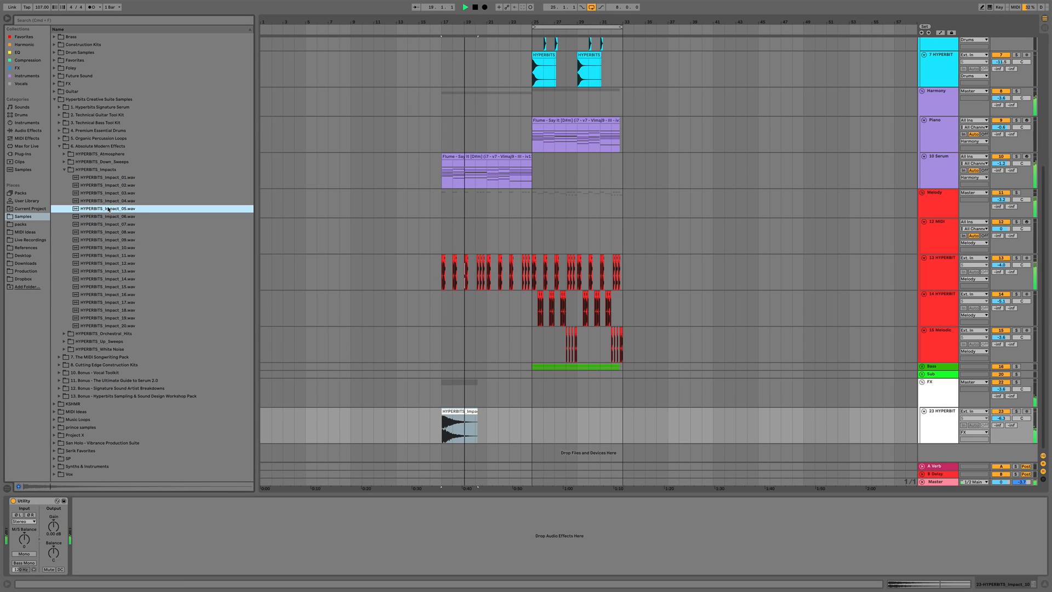
left_click(109, 201)
left_click(108, 195)
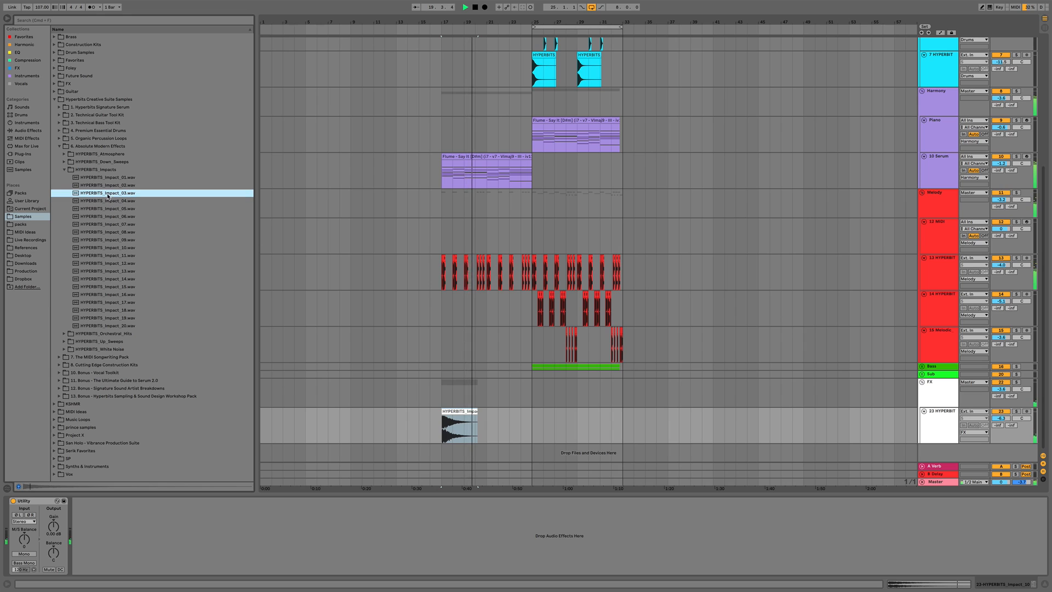
left_click(107, 185)
left_click(108, 178)
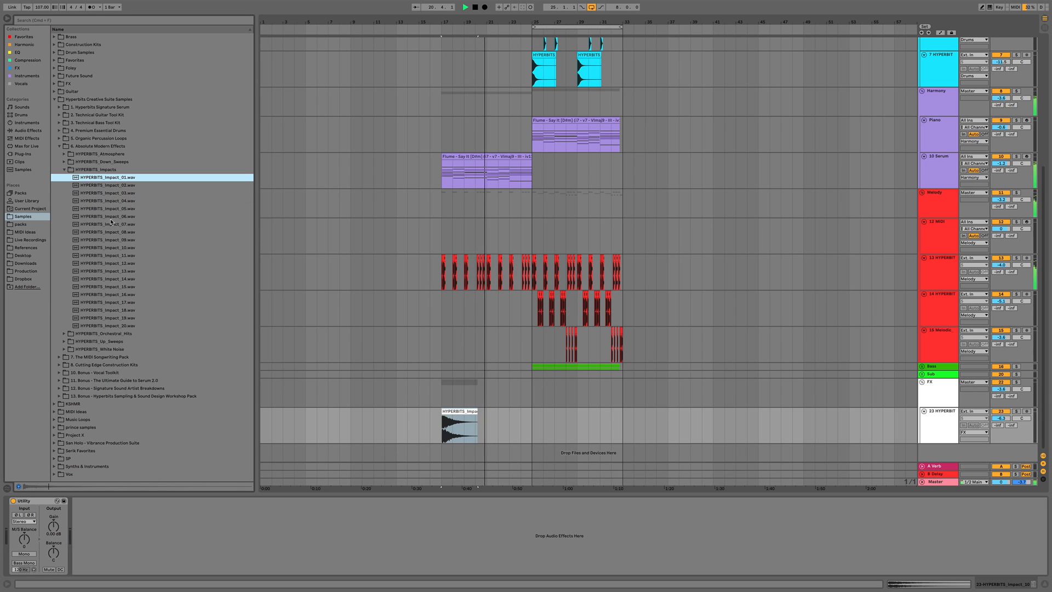
left_click_drag(107, 181, 490, 415)
key("space")
key("space")
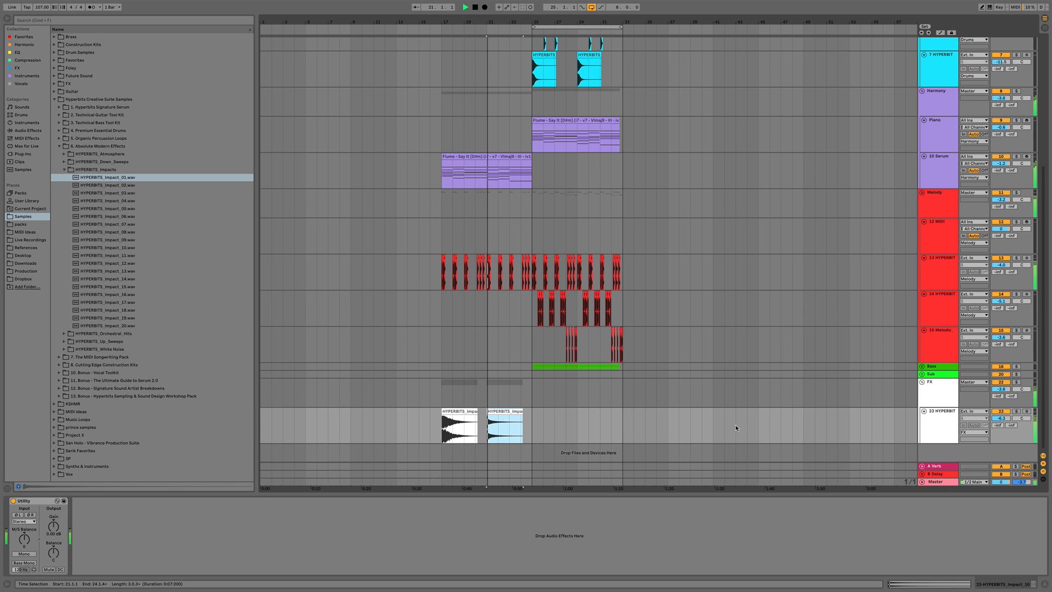
key("space")
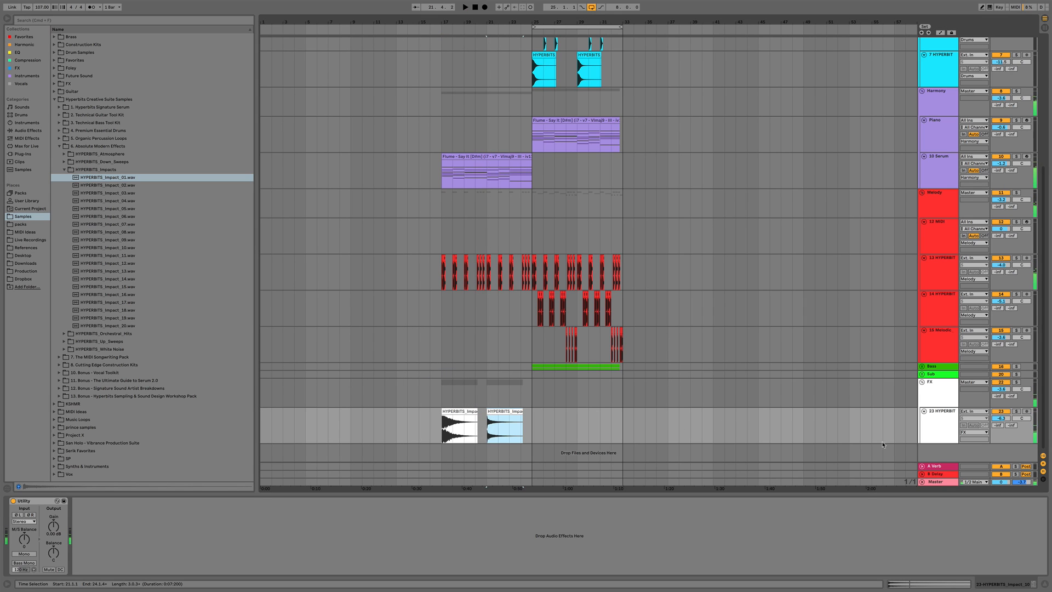
Insert another audio track and place HYPERBITS_Up_Sweep_14 on it leading into bar 25
key("super+t")
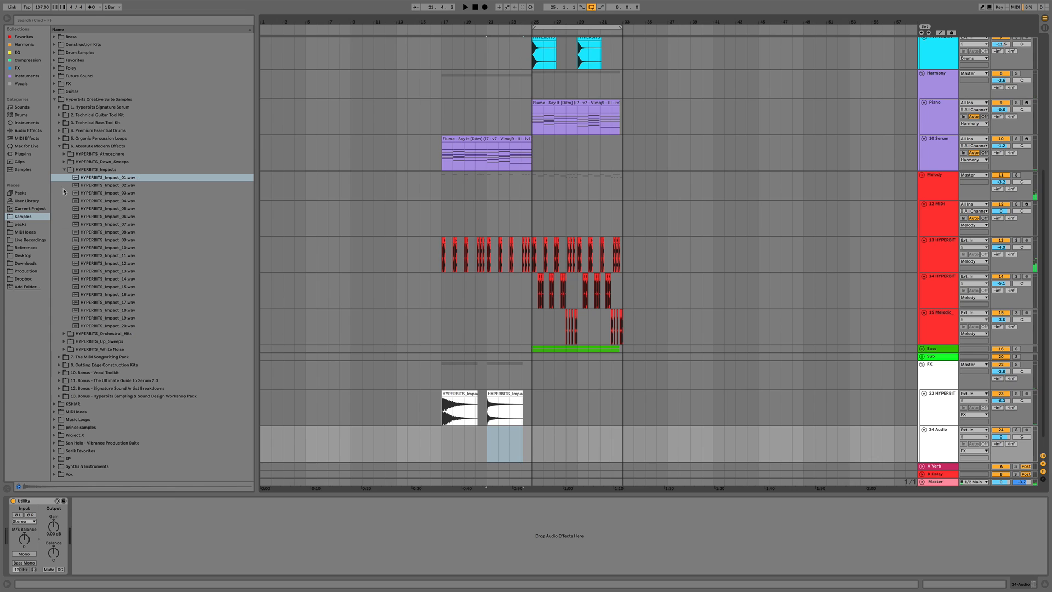
left_click(65, 171)
left_click(74, 186)
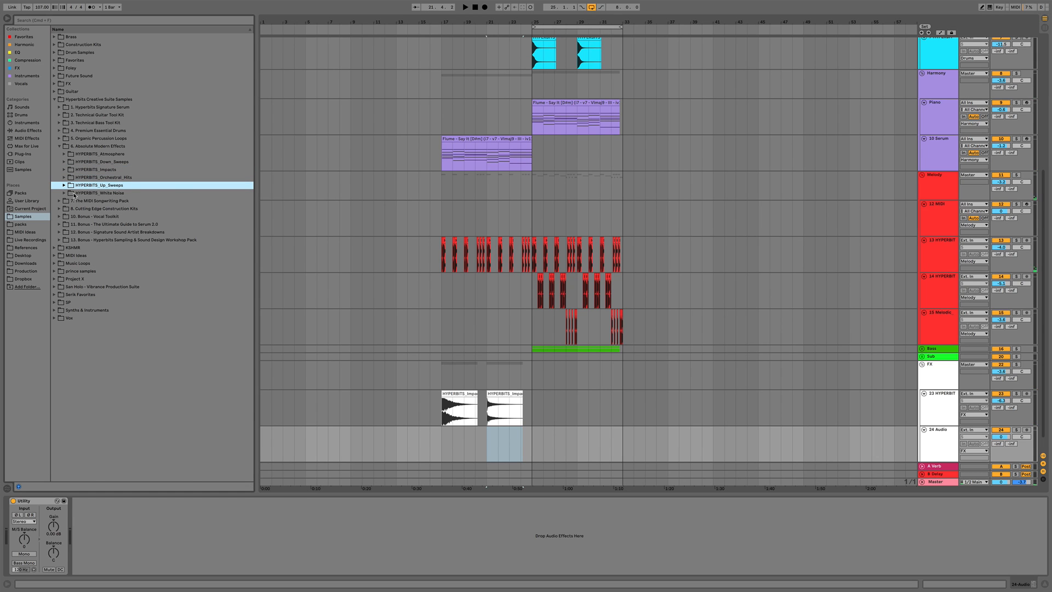
key("Right")
key("Down")
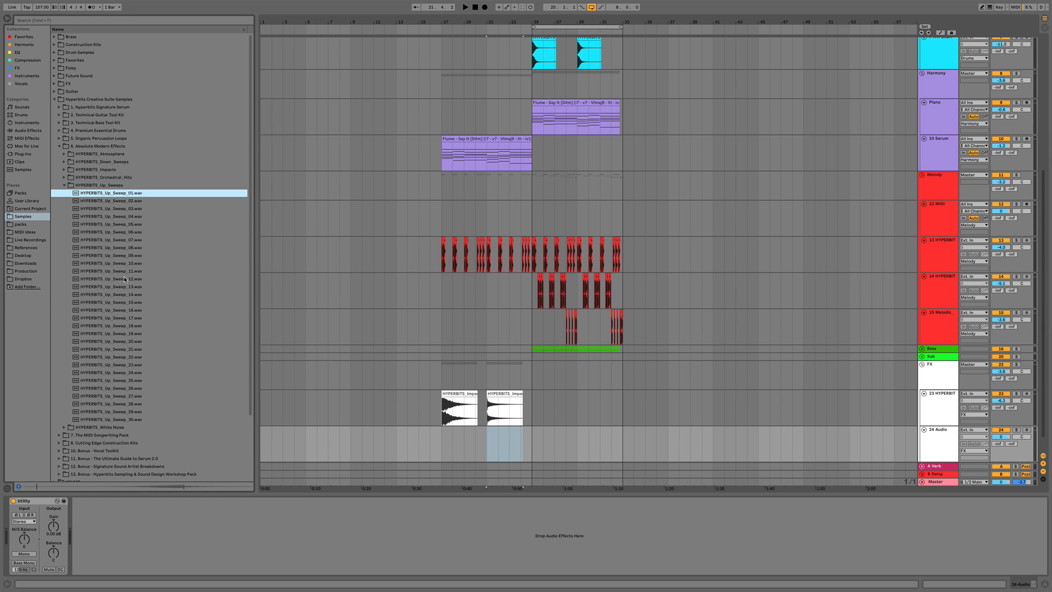
left_click(124, 271)
left_click(125, 278)
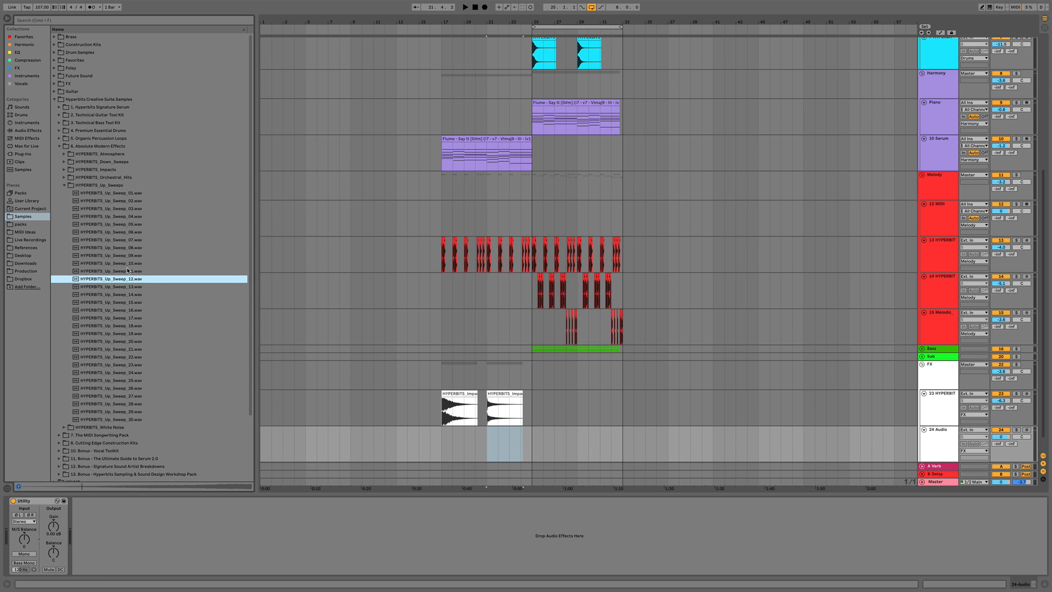
left_click(131, 286)
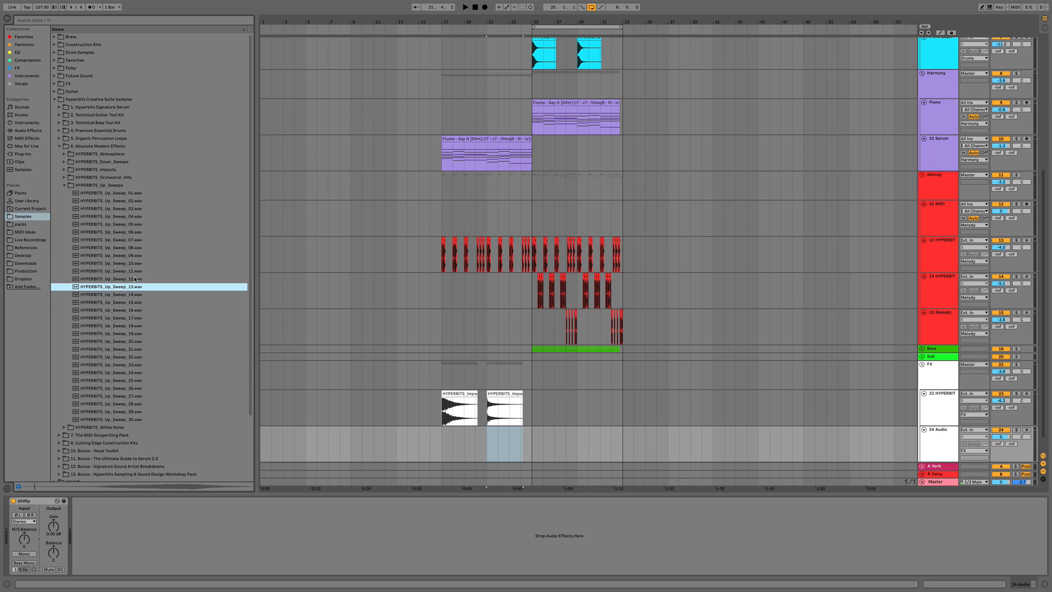
left_click(137, 294)
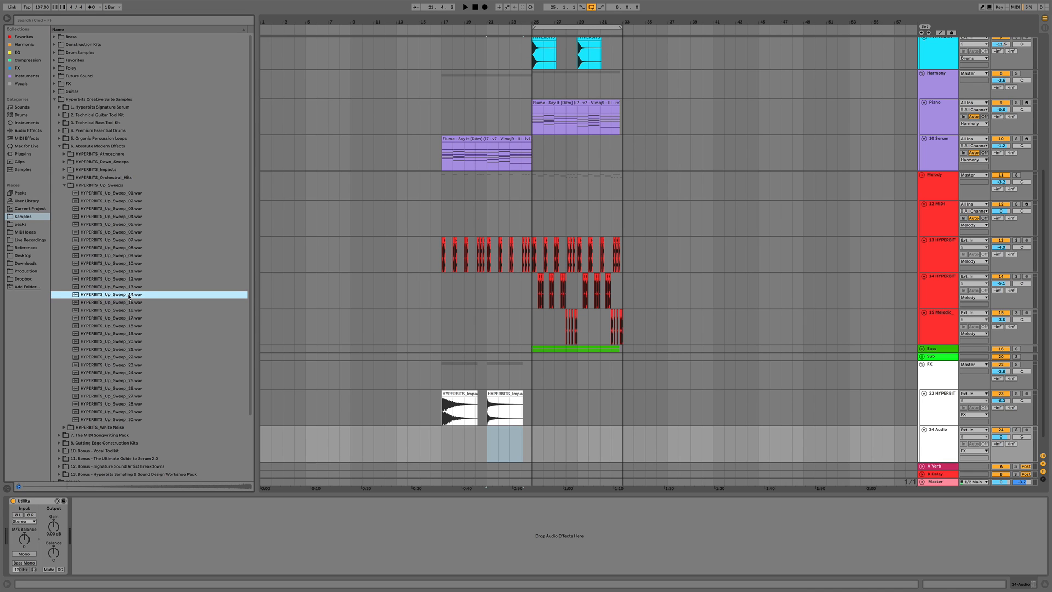
mouse_move(125, 297)
left_mouse_down()
mouse_move(376, 394)
mouse_move(458, 446)
mouse_move(491, 446)
left_mouse_up()
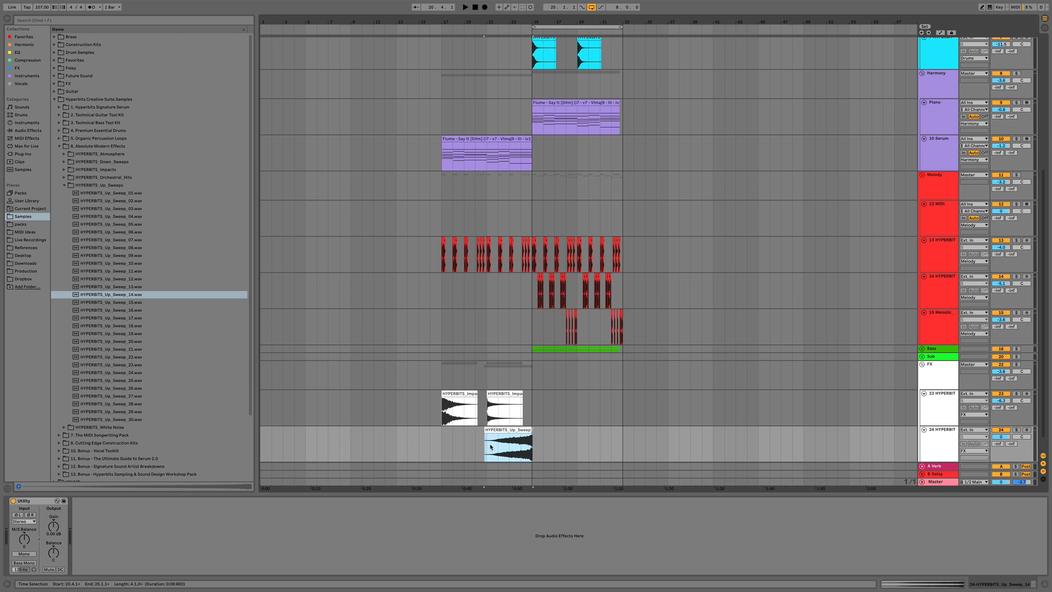
Trim the up-sweep clip to start at bar 21 and lower the sweep track's volume
left_click(540, 445)
left_click(491, 458)
key("space")
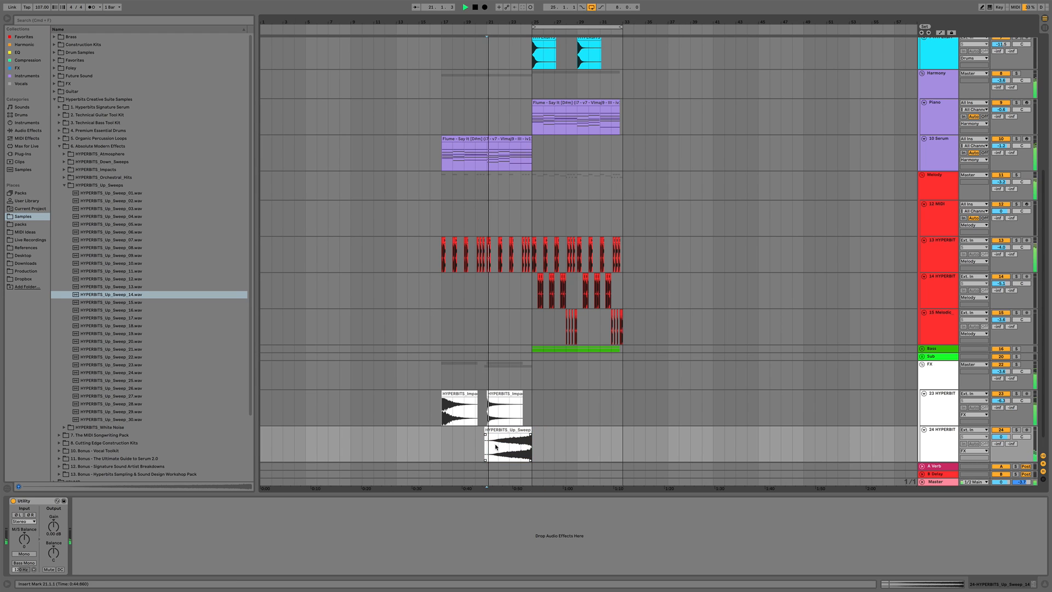
left_click_drag(485, 436, 531, 436)
left_click_drag(1005, 437, 1006, 456)
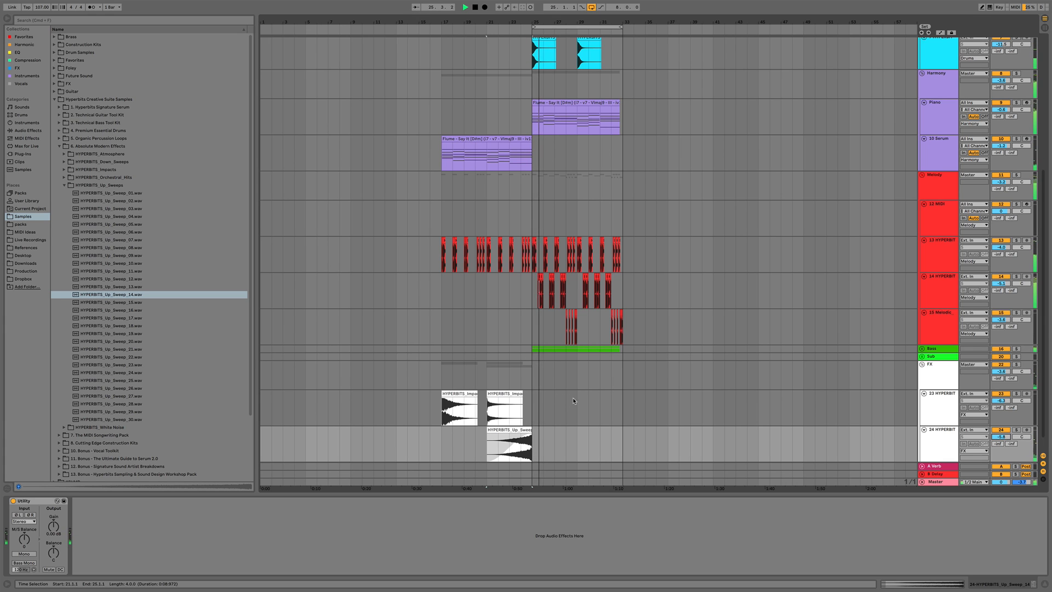
Paste the piano chord clip at bar 17 and delete its first four bars so it starts at bar 21
scroll(603, 175, "up", 5)
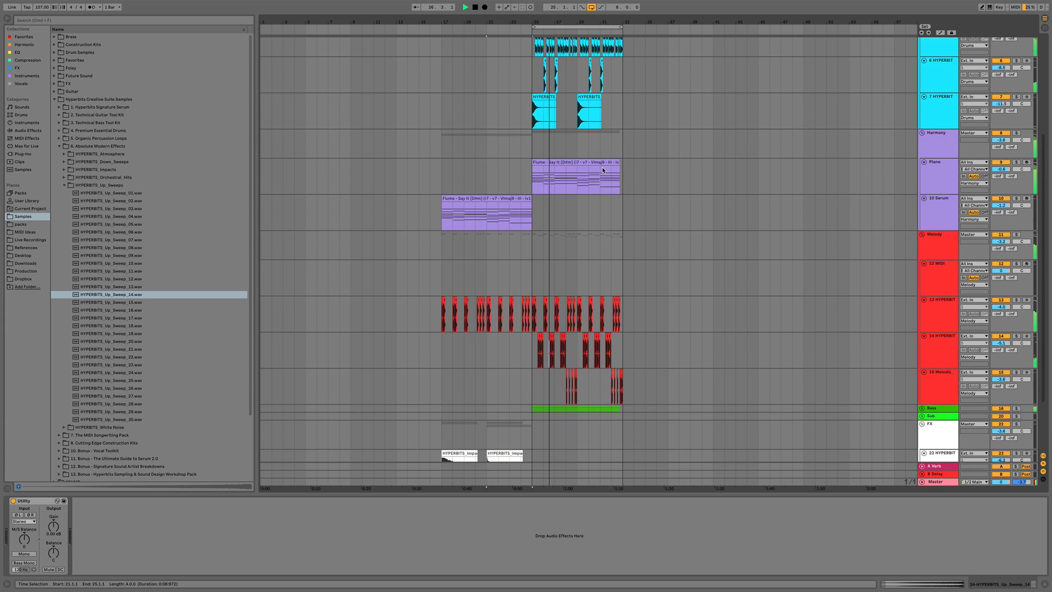
left_click(944, 231)
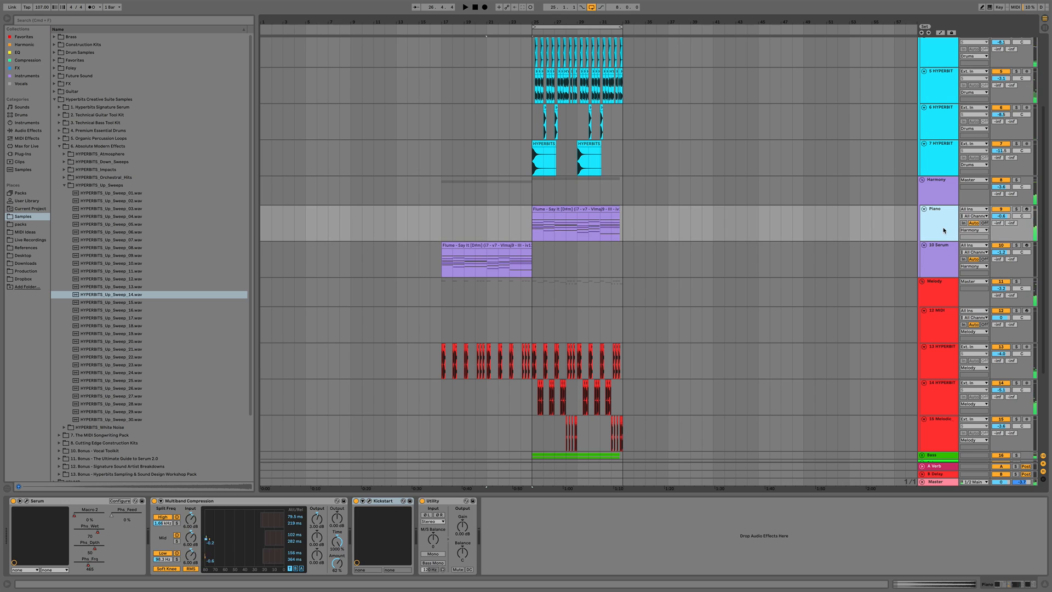
left_click(558, 210)
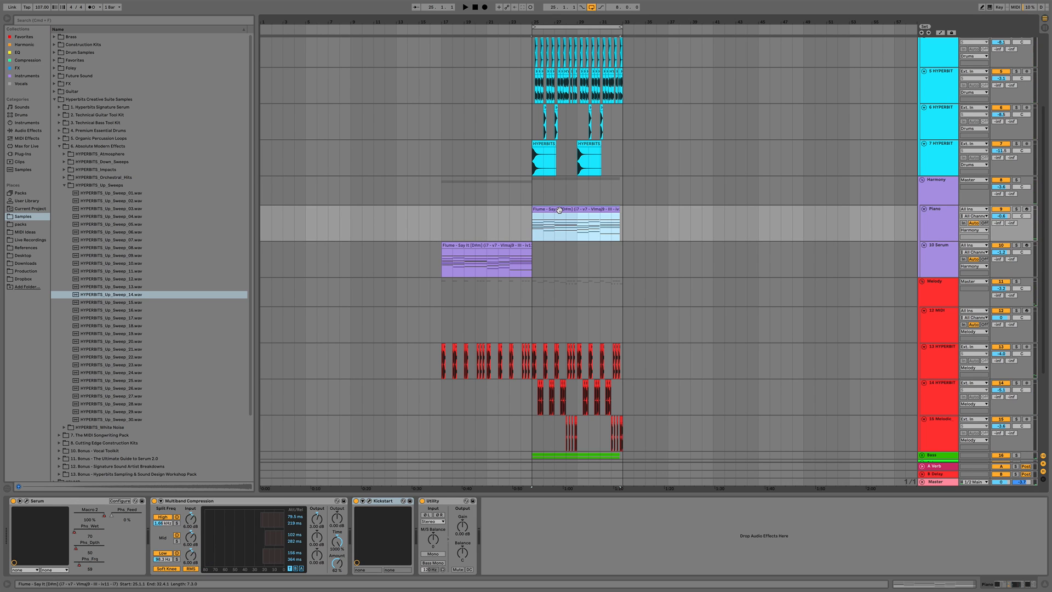
left_click(444, 224)
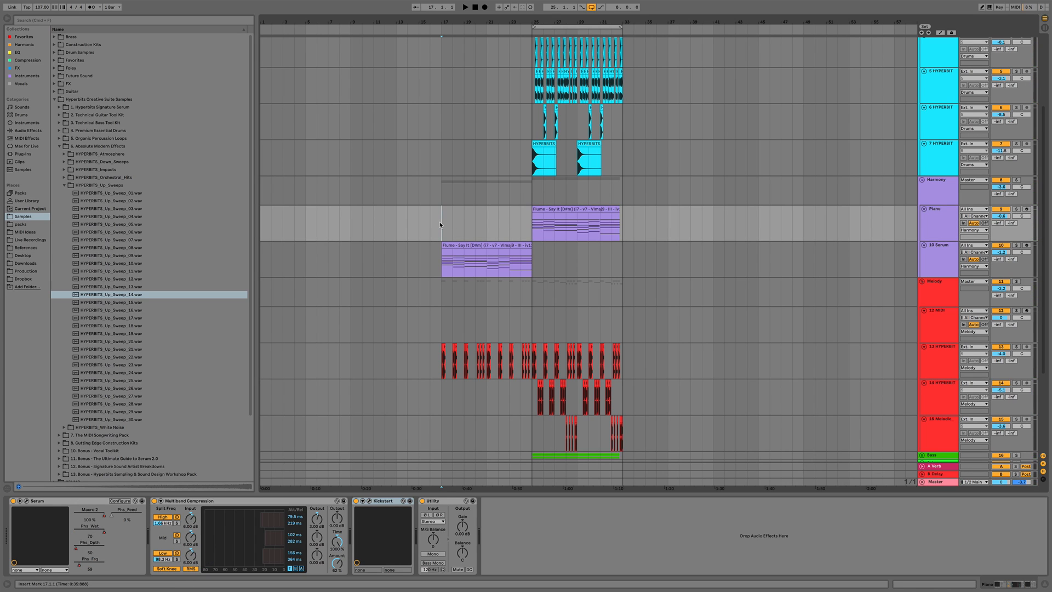
key("super+v")
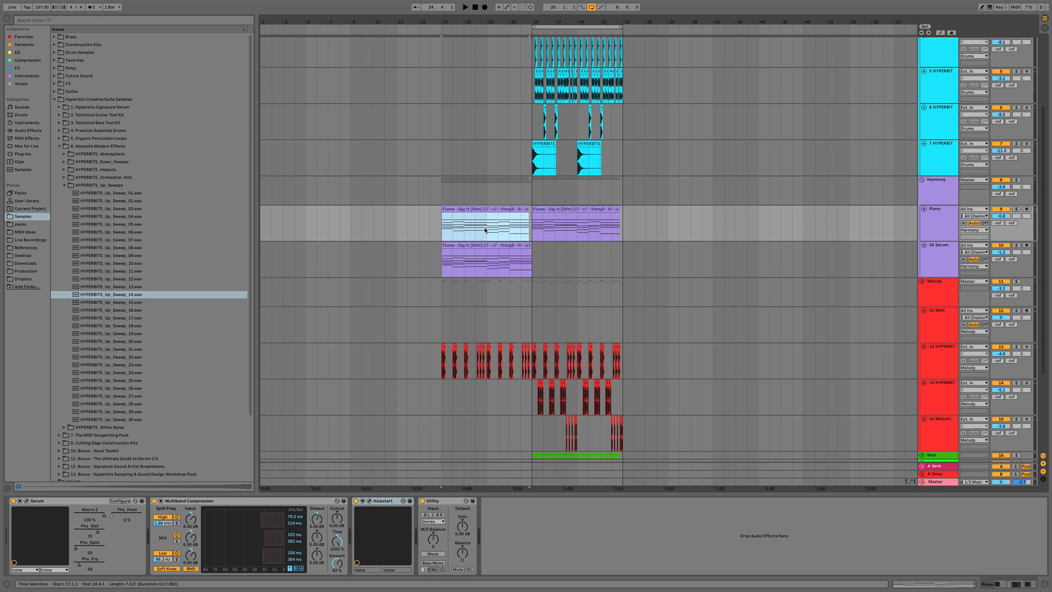
left_click_drag(486, 229, 425, 225)
key("Delete")
left_click(489, 225)
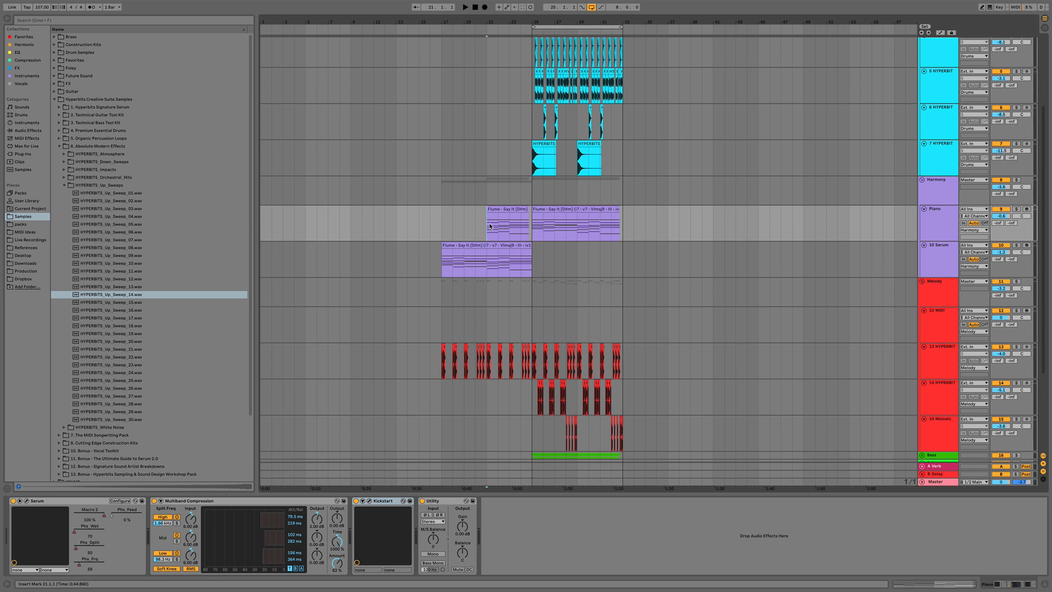
Add Sonalksis Creative Filter Stereo to the Piano track
left_click(939, 224)
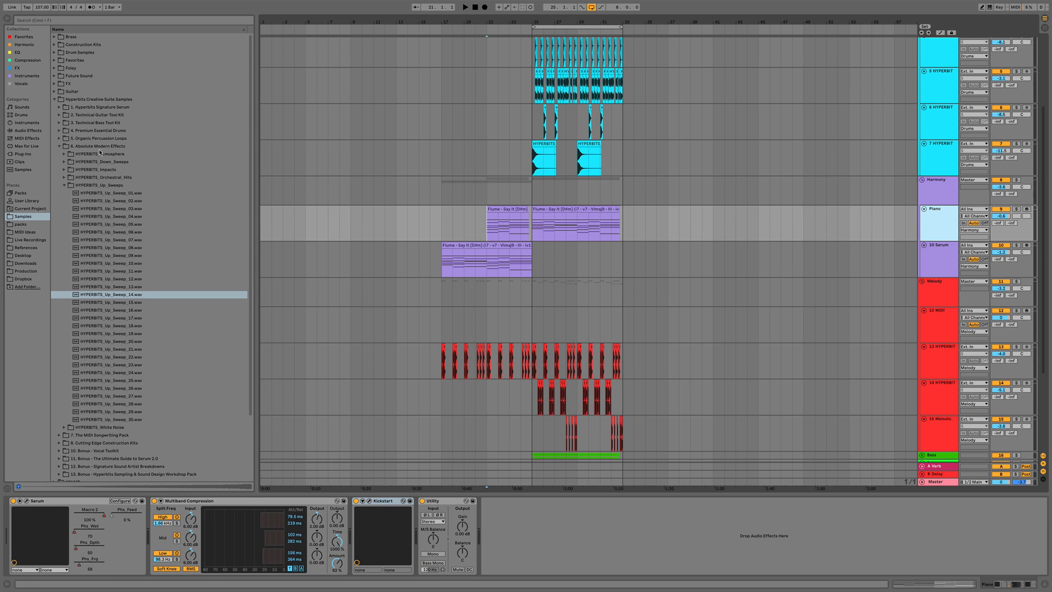
left_click(28, 69)
left_click_drag(82, 256, 427, 515)
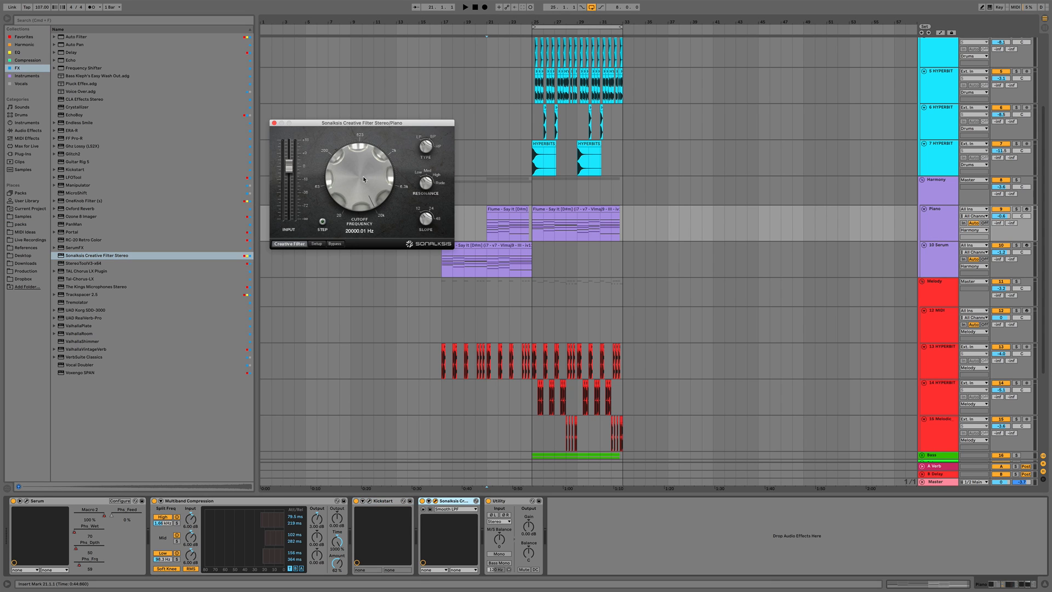
Automate that filter's cutoff frequency on the Piano track to rise from bar 21 to bar 25
key("space")
left_click_drag(357, 207, 358, 206)
key("a")
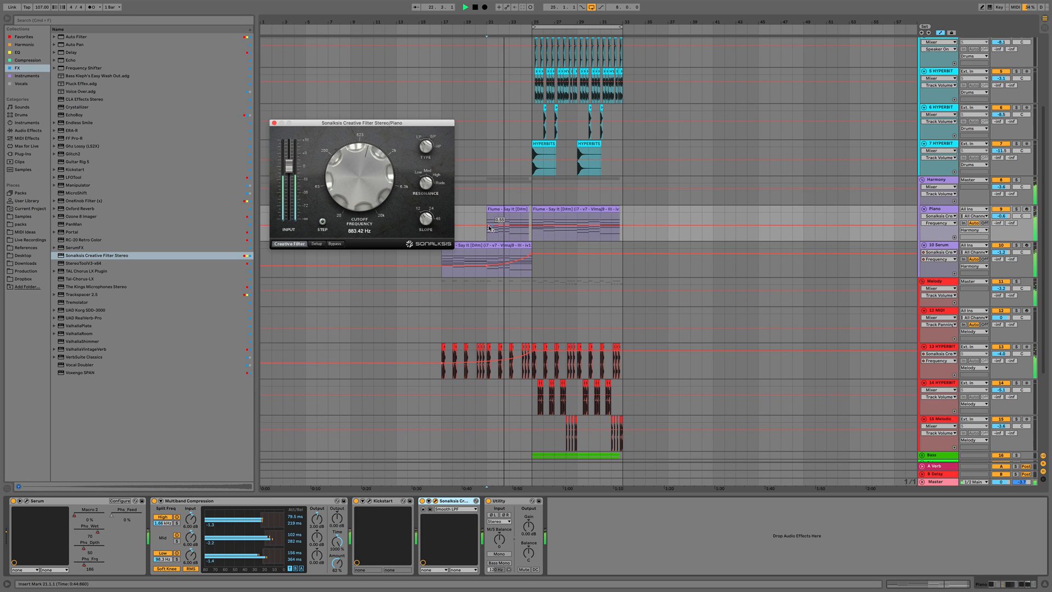
left_click(487, 225)
left_click_drag(532, 225, 532, 212)
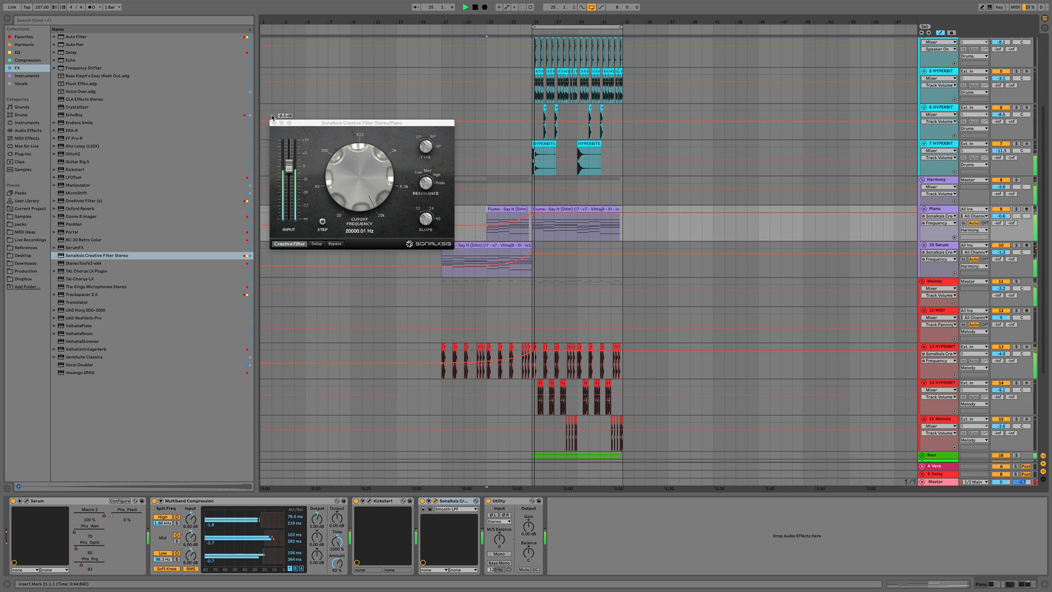
left_click(274, 122)
key("a")
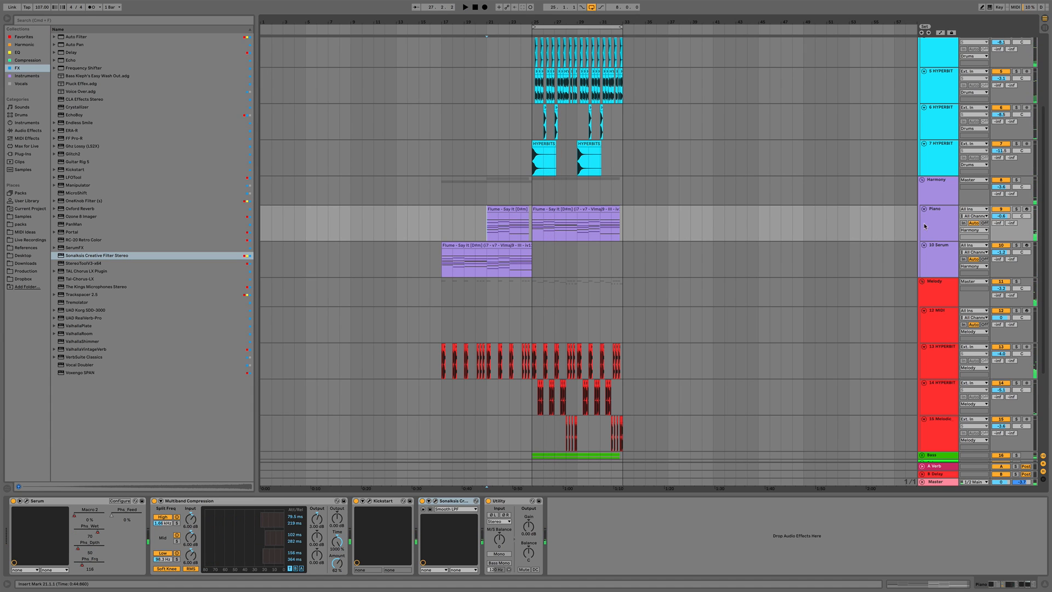
left_click(942, 225)
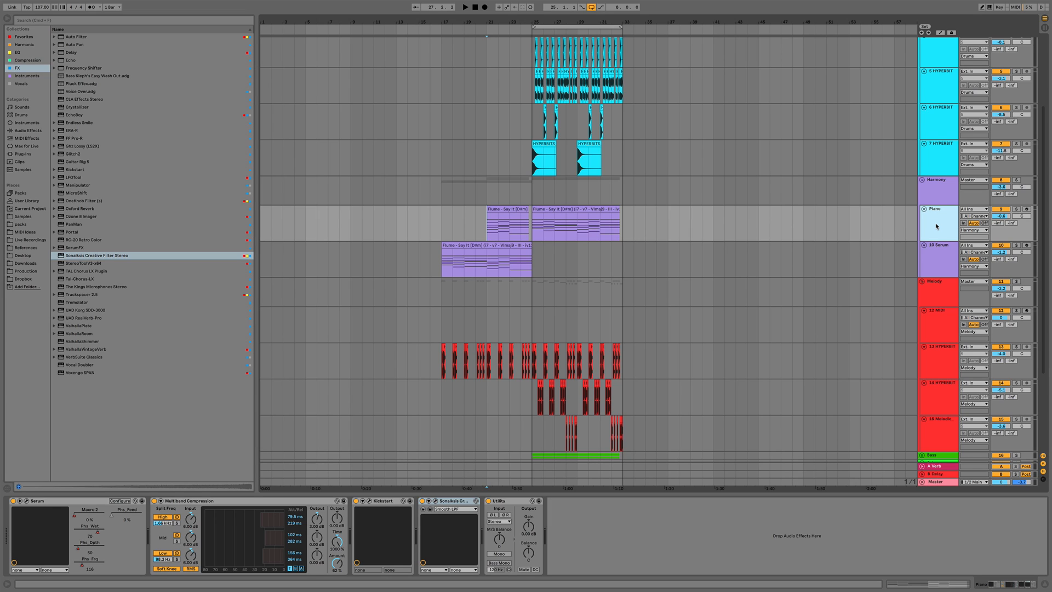
Insert a new MIDI track and copy the piano chord clip onto it, then open it in the note editor
key("super+shift+t")
left_click_drag(571, 207, 570, 247)
double_click(568, 246)
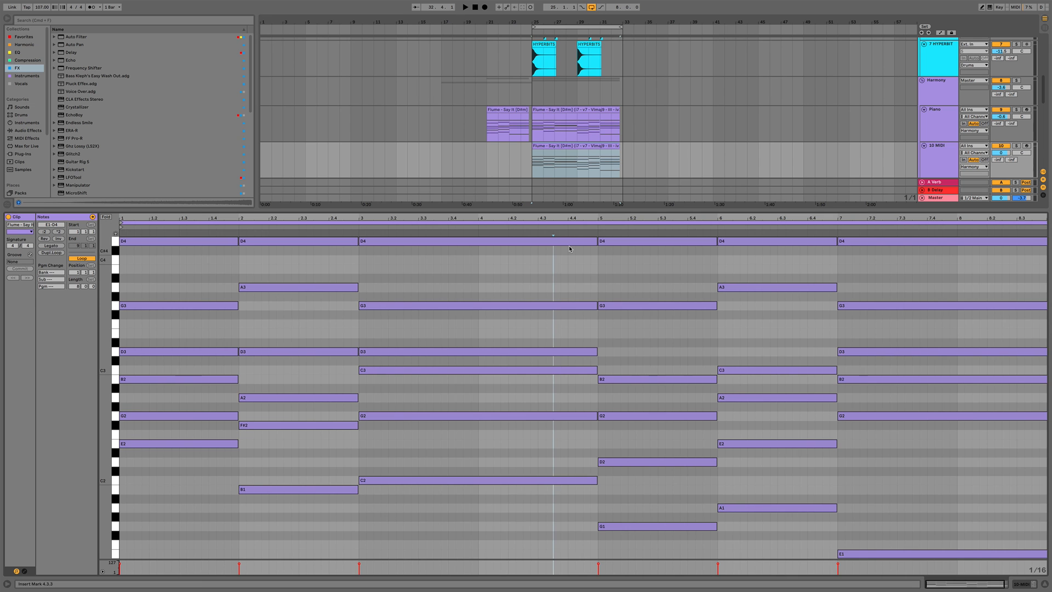
Shorten all the chord notes in the copied clip into short sixteenth-note stabs
key("super+a")
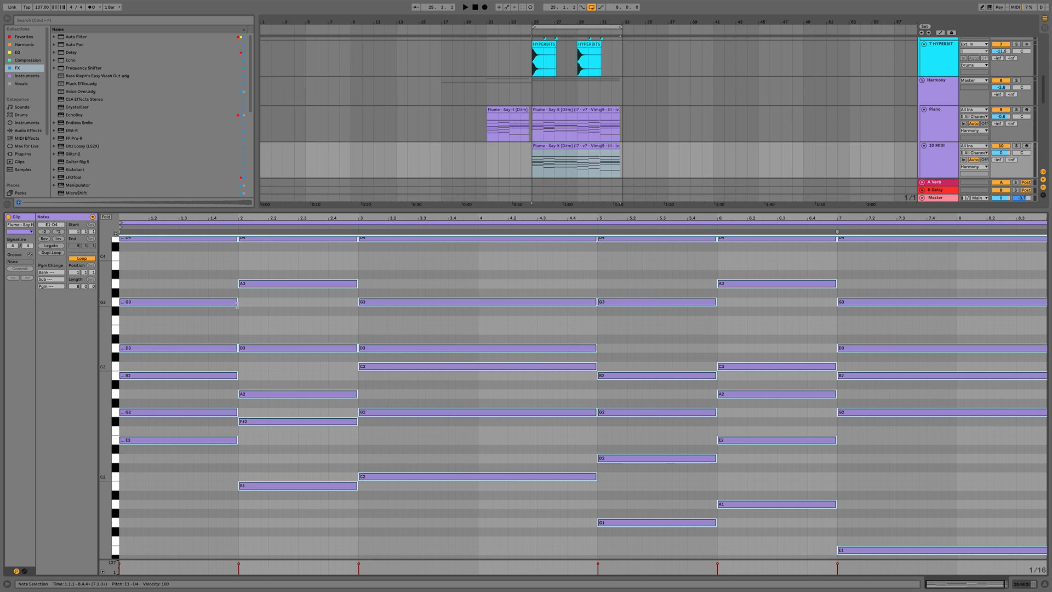
left_click_drag(237, 303, 148, 304)
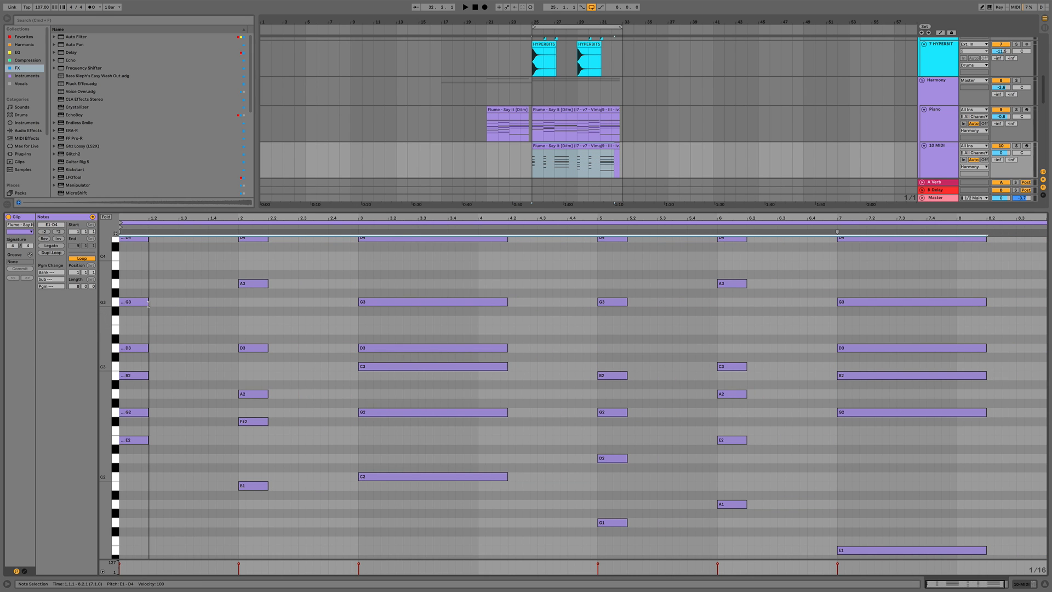
left_click_drag(462, 515, 457, 205)
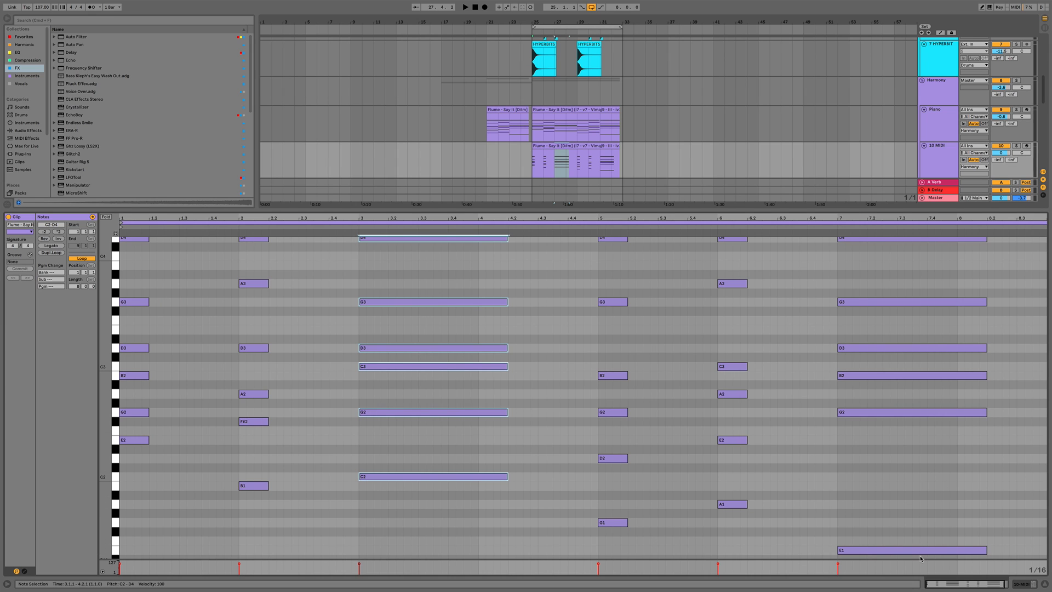
left_click_drag(920, 557, 864, 248)
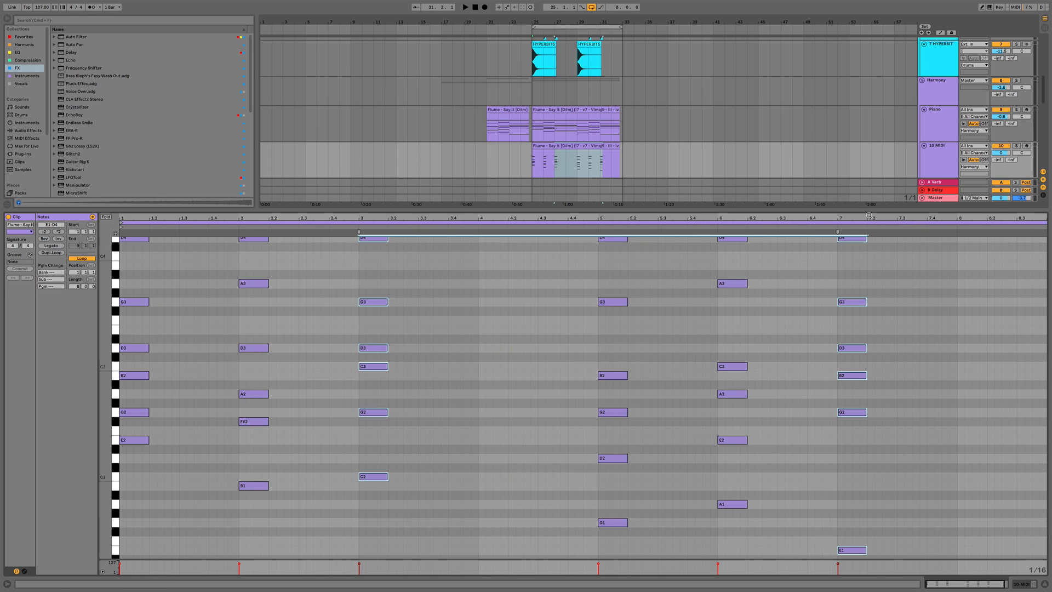
Load the Serum instrument onto the new MIDI track
key("super+alt+l")
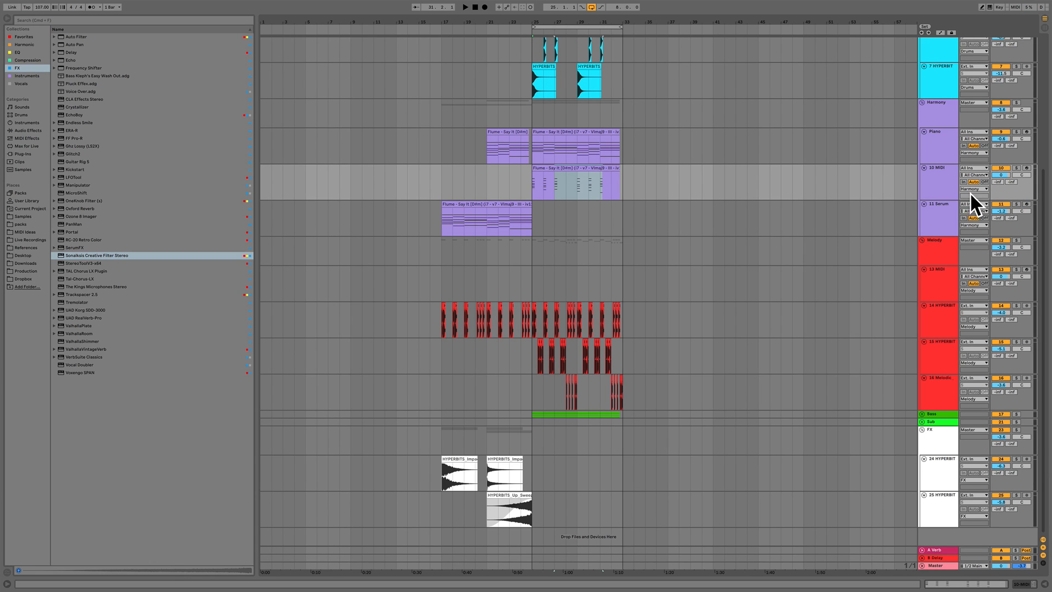
double_click(934, 190)
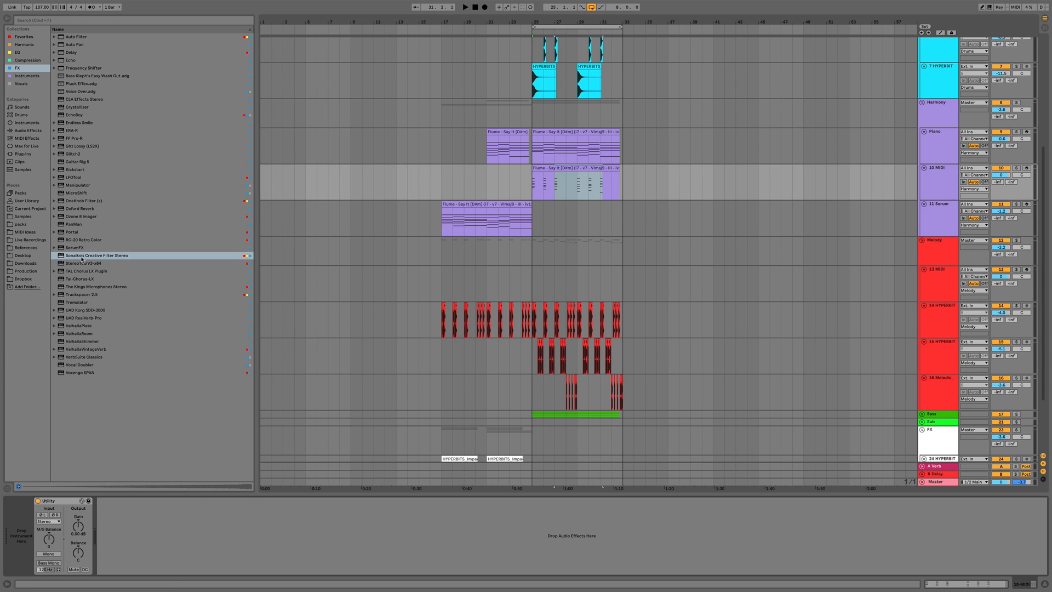
left_click(18, 76)
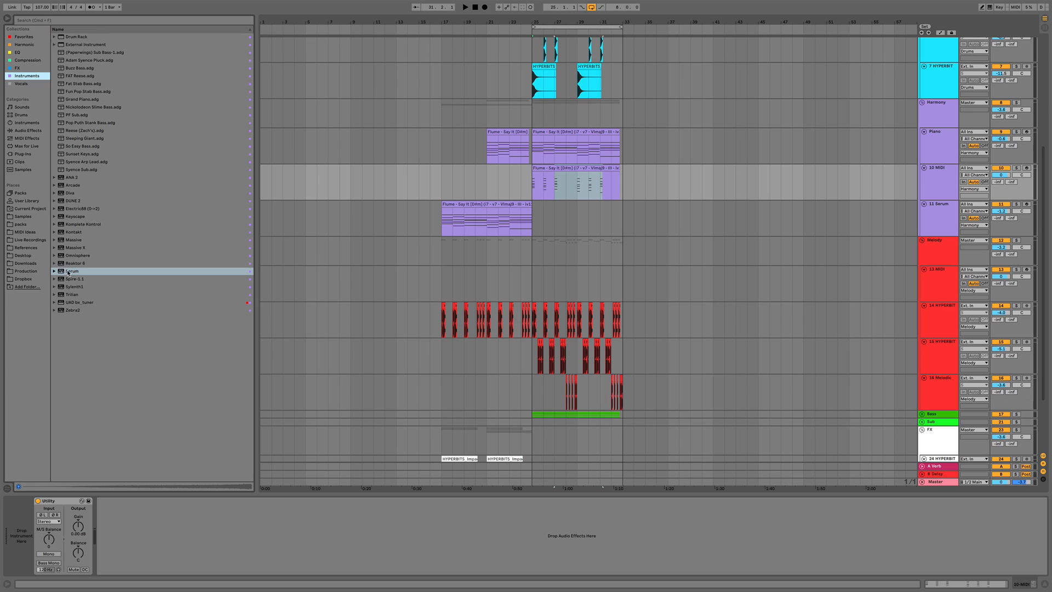
left_click_drag(68, 272, 26, 524)
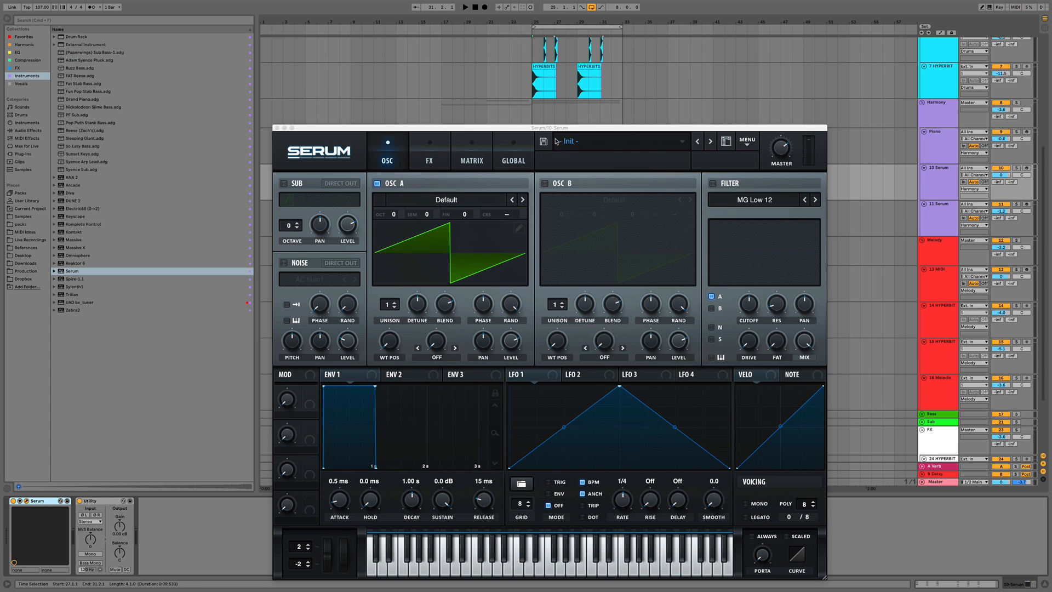
Open Serum's preset browser and load the HYPERBITS preset CHRD Krystals
left_click_drag(557, 128, 458, 85)
left_click(490, 103)
mouse_move(495, 183)
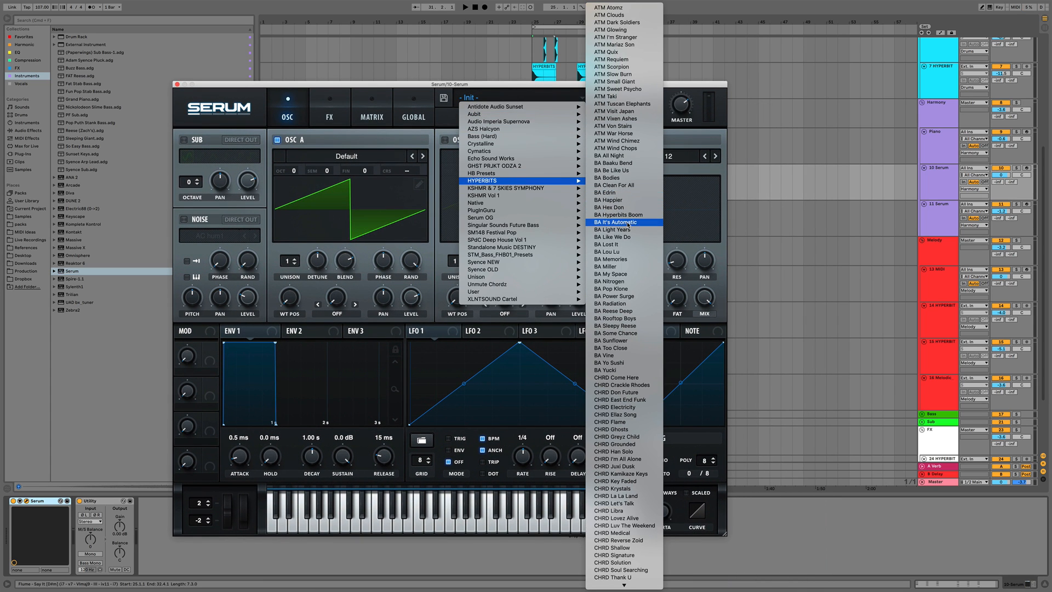
scroll(630, 315, "down", 5)
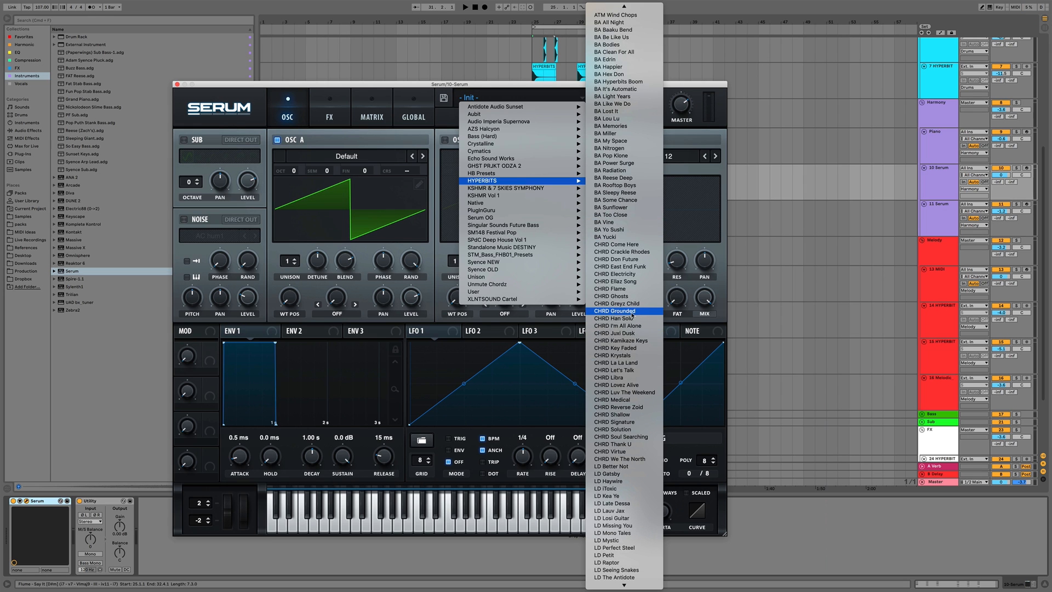
left_click(613, 355)
Play the arrangement and step through the next Serum presets to CHRD Let's Talk
left_click(1016, 103)
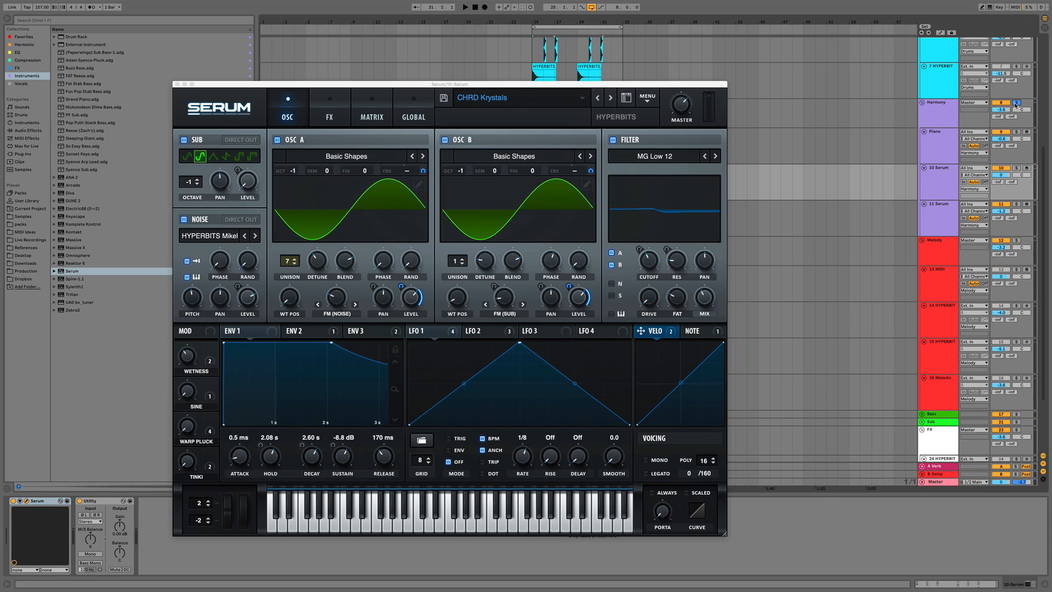
key("space")
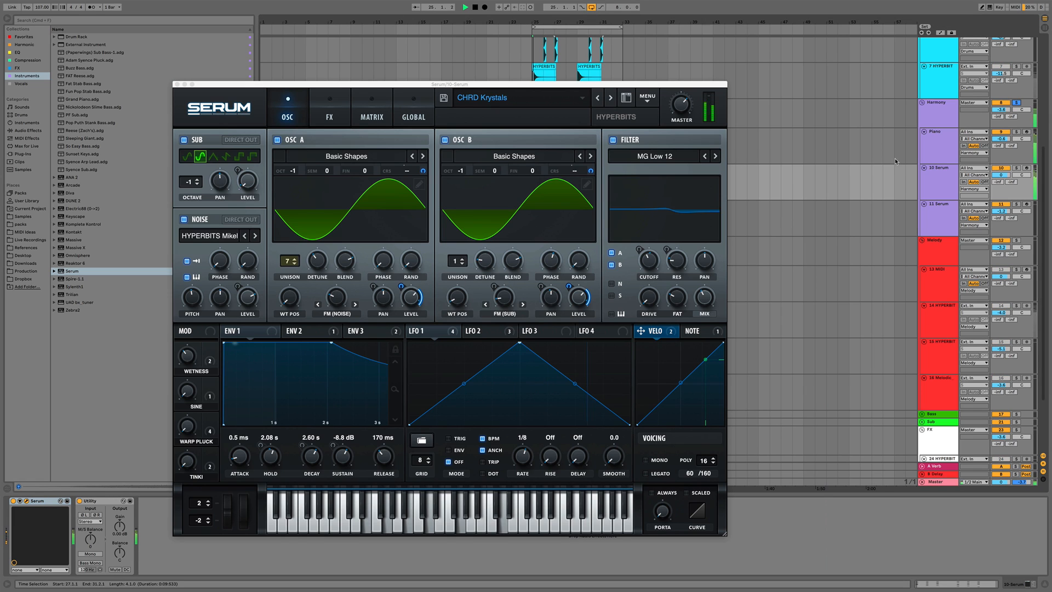
left_click(681, 90)
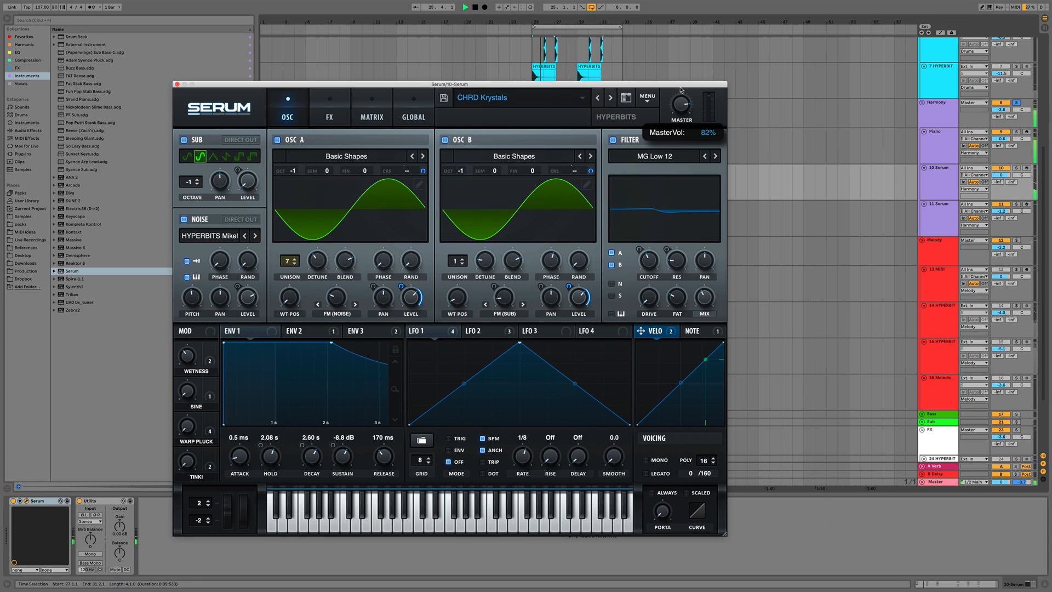
left_click(611, 98)
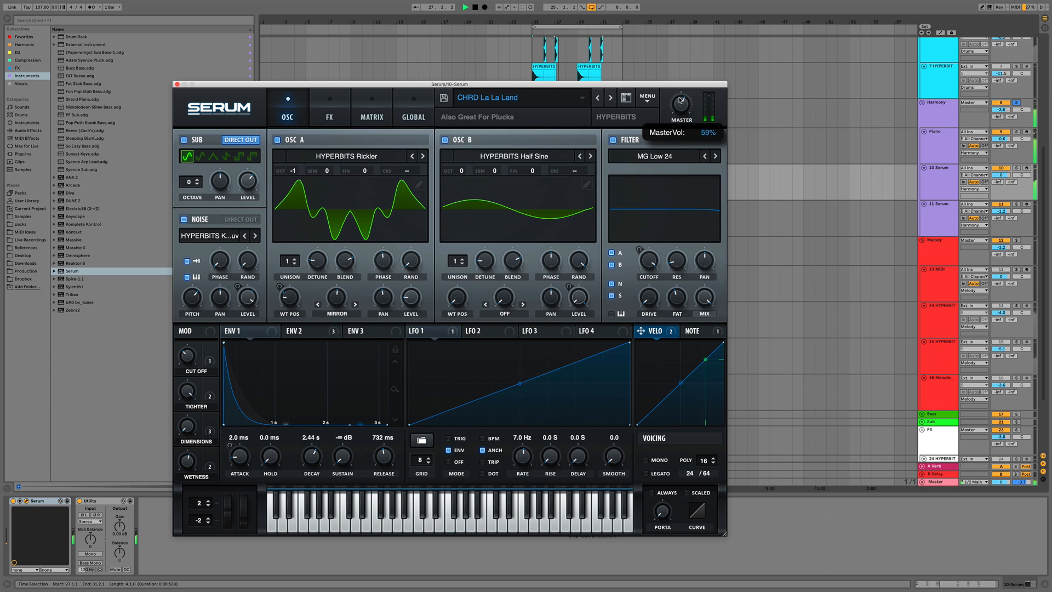
left_click(611, 98)
mouse_move(681, 101)
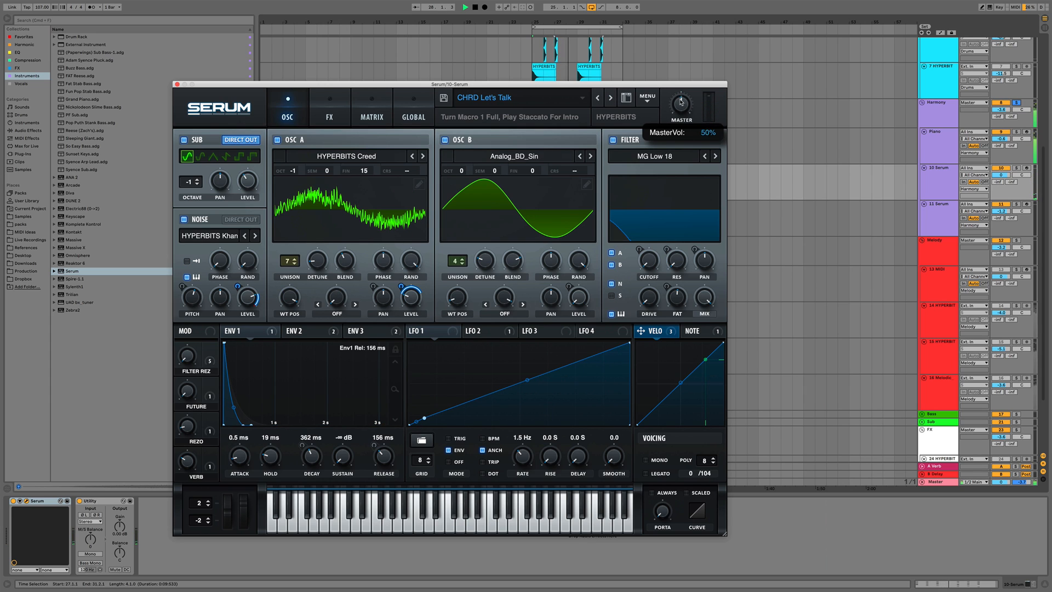
key("space")
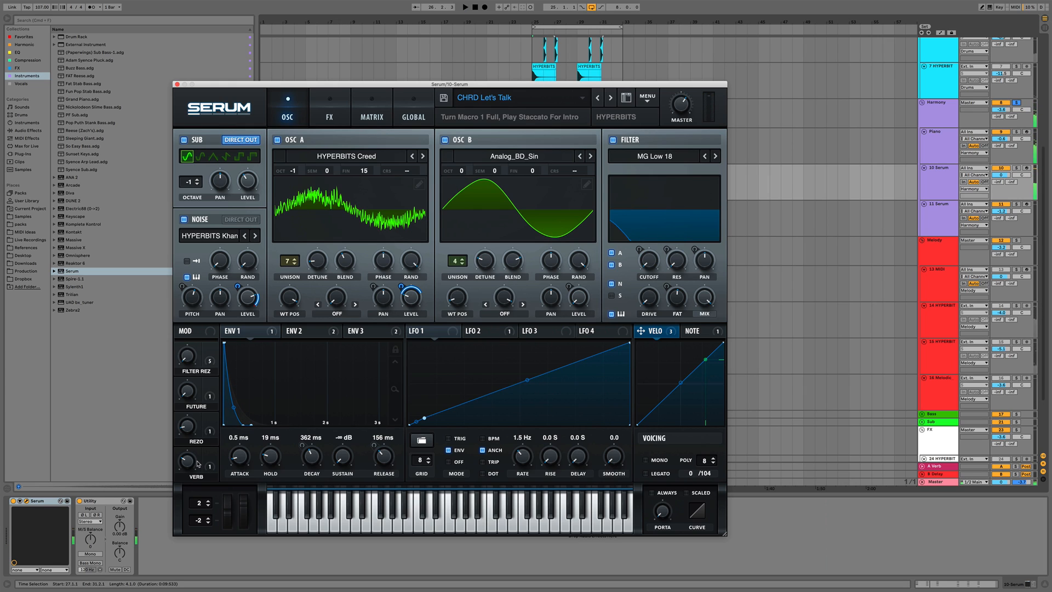
key("space")
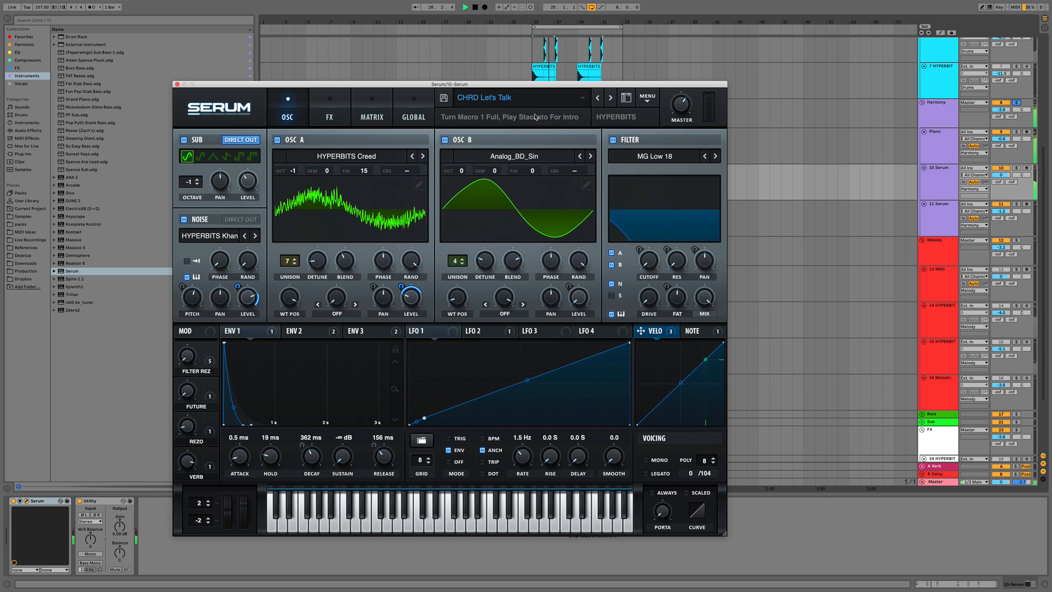
View Serum's FX page, then close the plugin window and stop playback
left_click(340, 105)
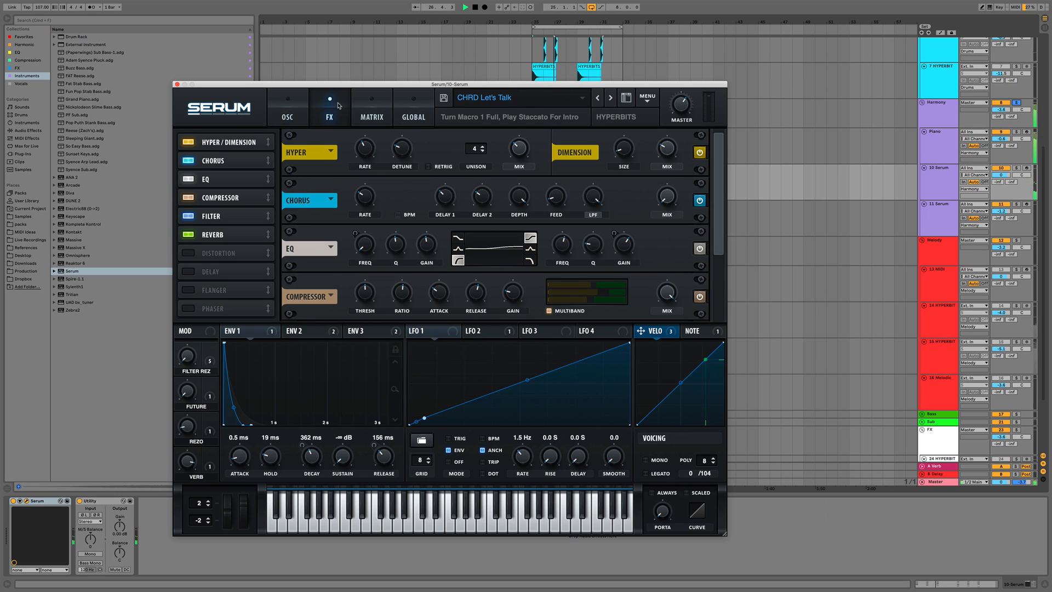
left_click(177, 85)
key("space")
Try transposing the stab clip's notes down an octave, then move them back up
double_click(565, 168)
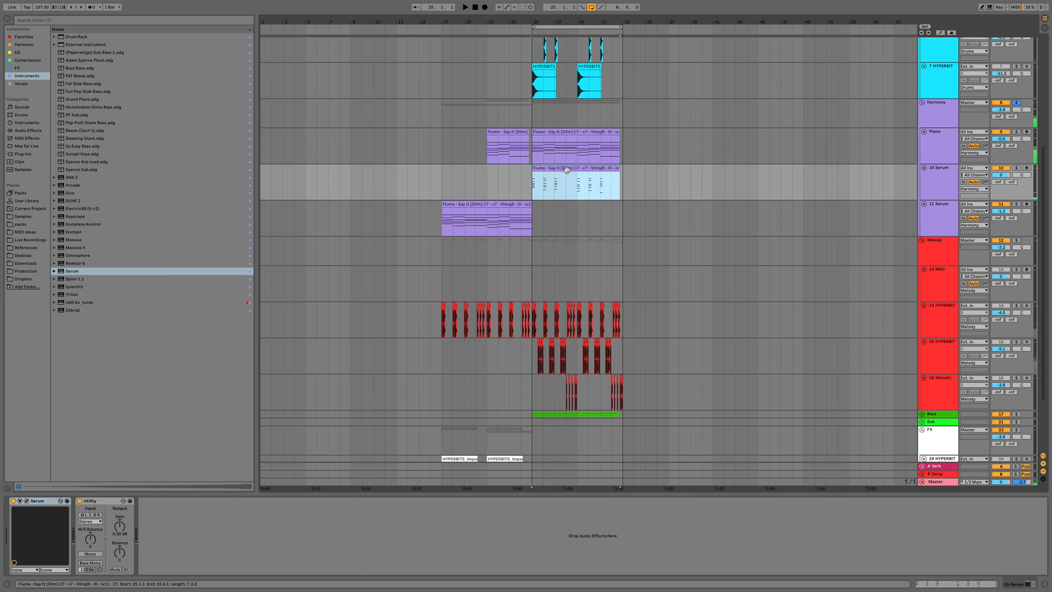
key("shift+Down")
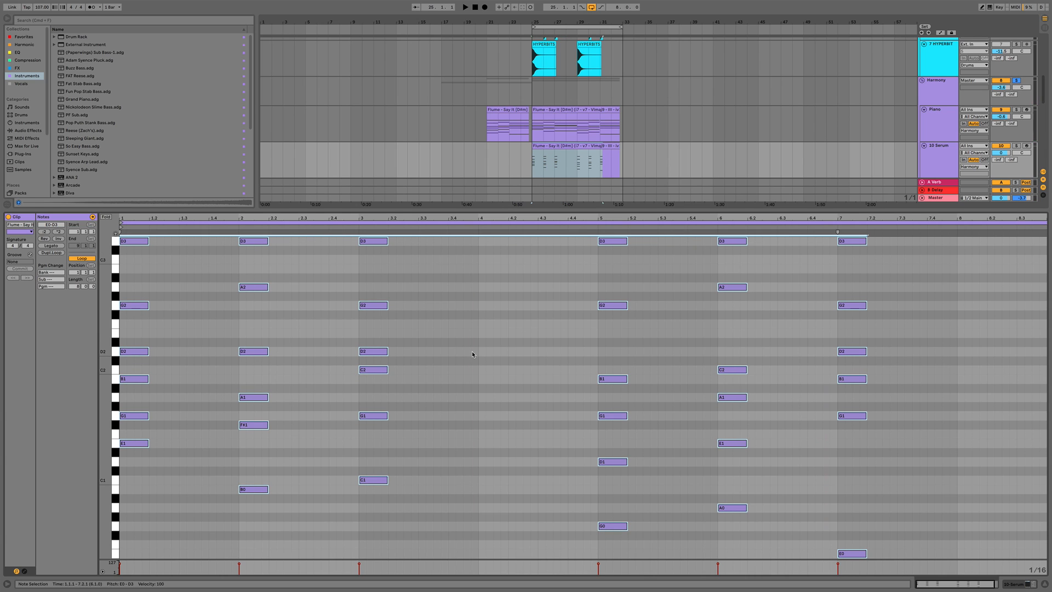
key("space")
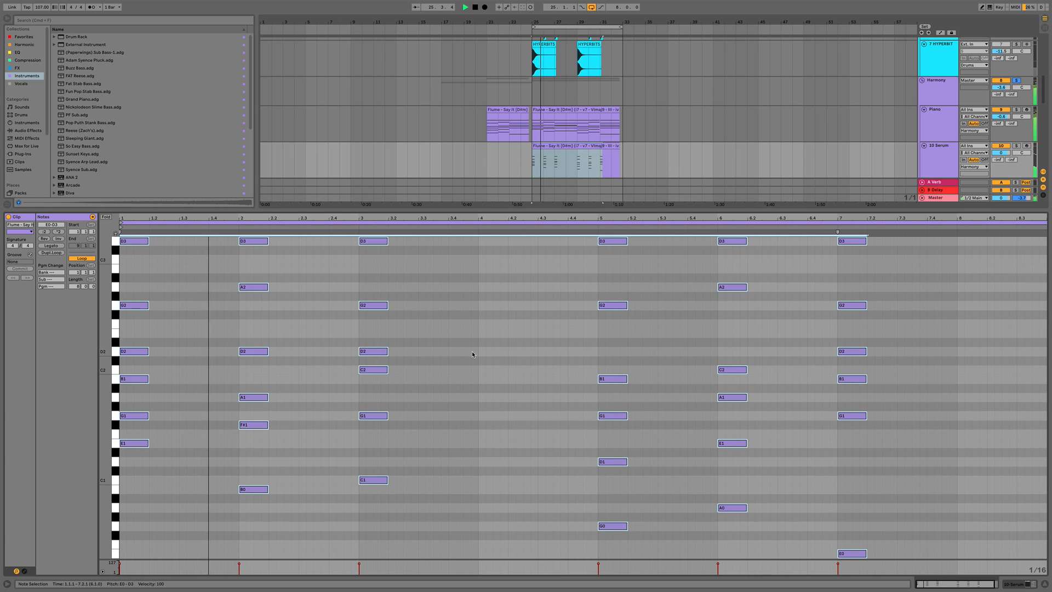
key("shift+Up")
key("space")
key("space")
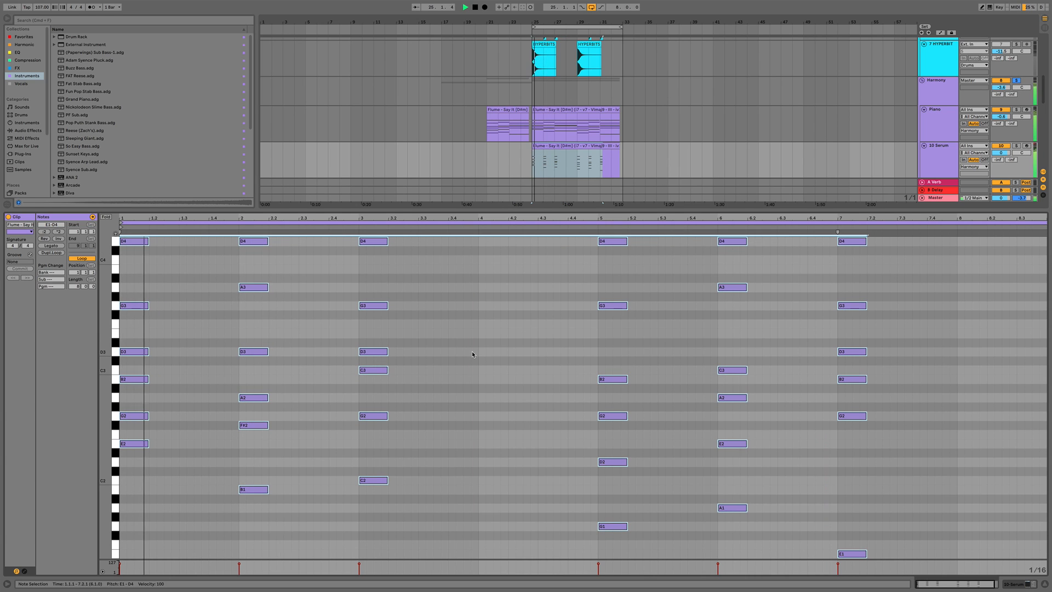
Play back the chord stab part from early in the clip
key("space")
left_click(215, 454)
key("space")
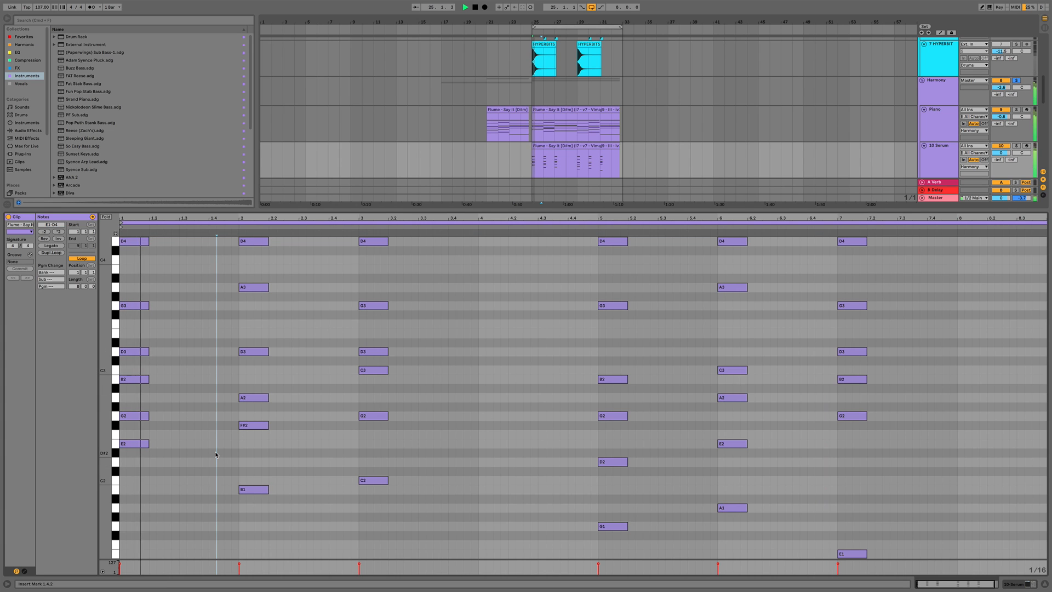
key("super+alt+l")
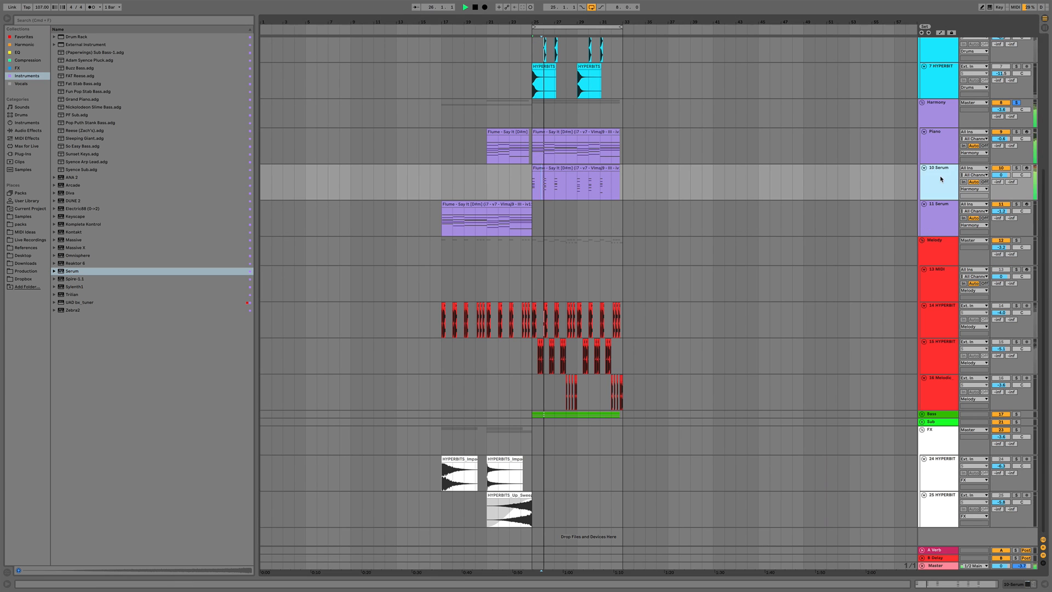
key("super+alt+l")
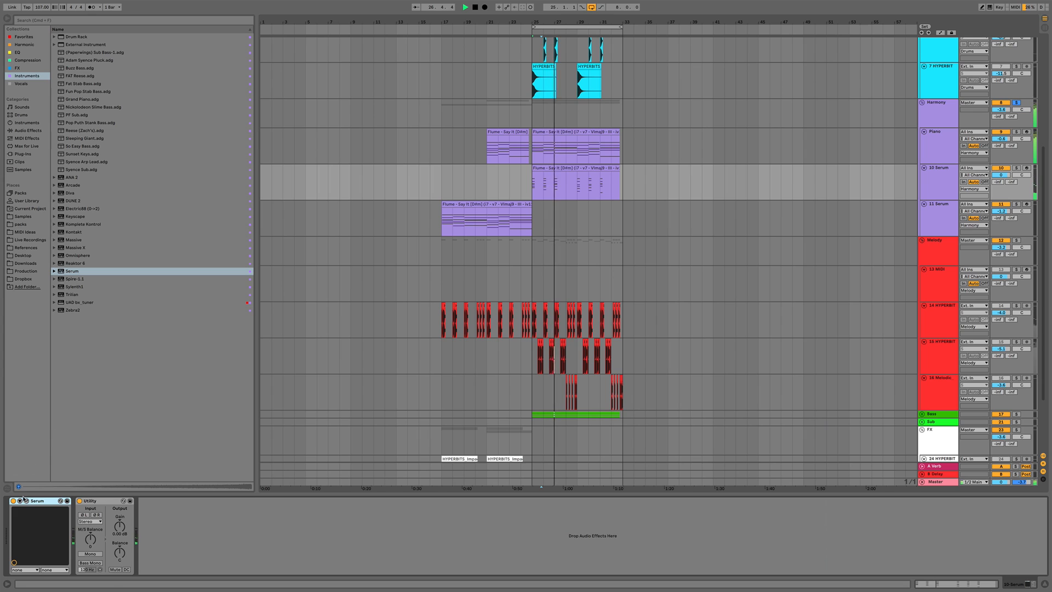
key("space")
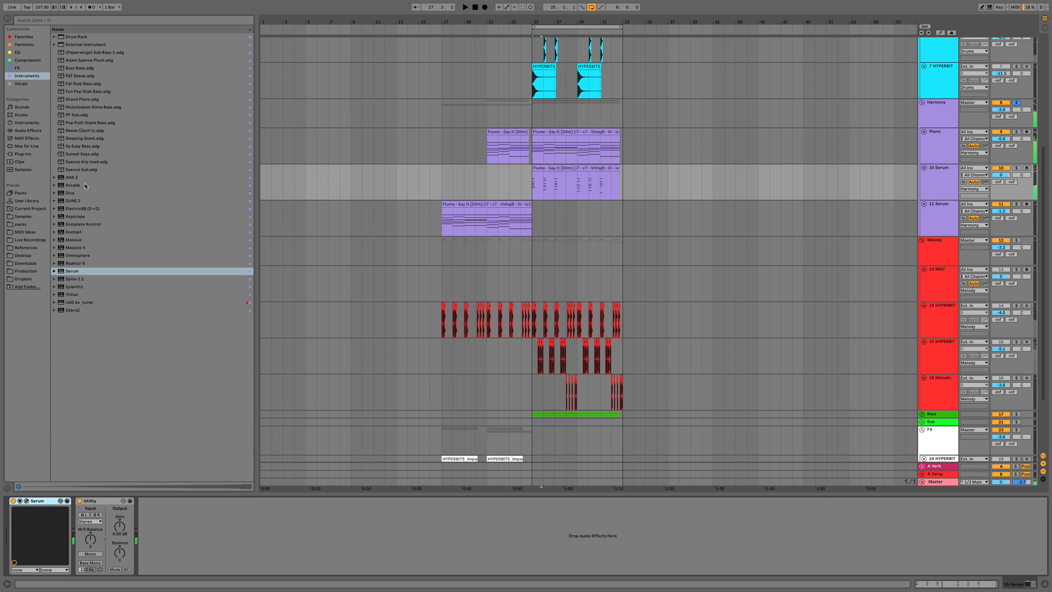
Add ValhallaVintageVerb to the Serum track with 36% mix, 1.72 s decay and 330 Hz low cut
left_click(17, 68)
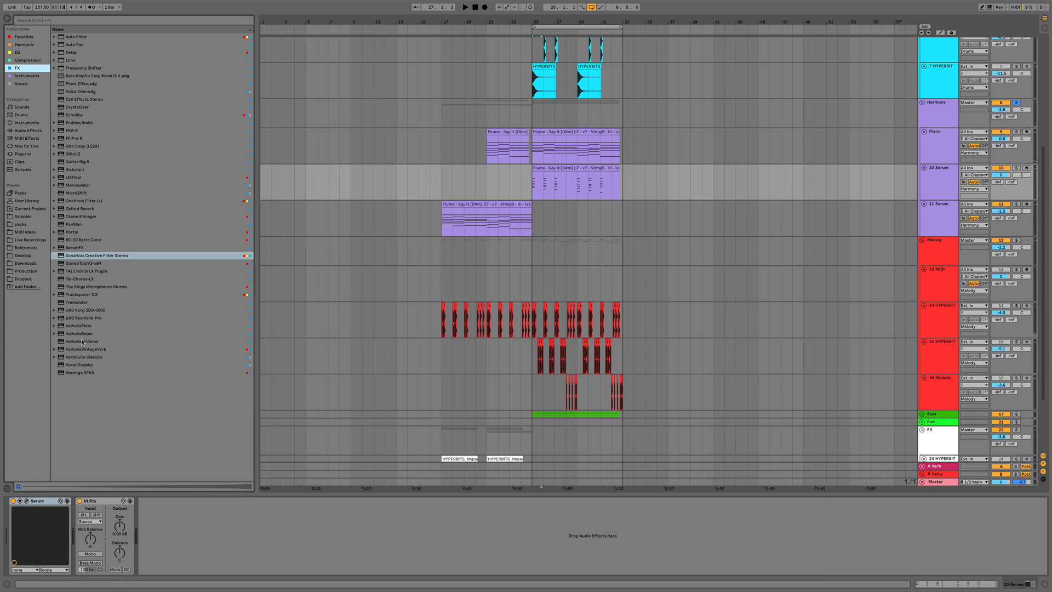
left_click_drag(78, 350, 93, 540)
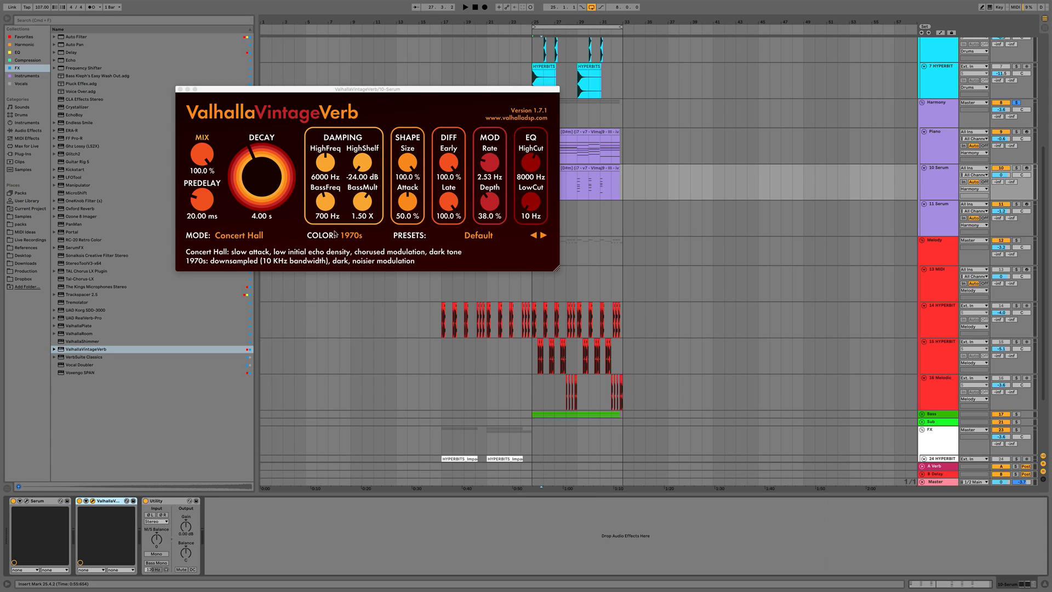
left_click_drag(213, 157, 203, 199)
left_click_drag(265, 176, 264, 186)
key("space")
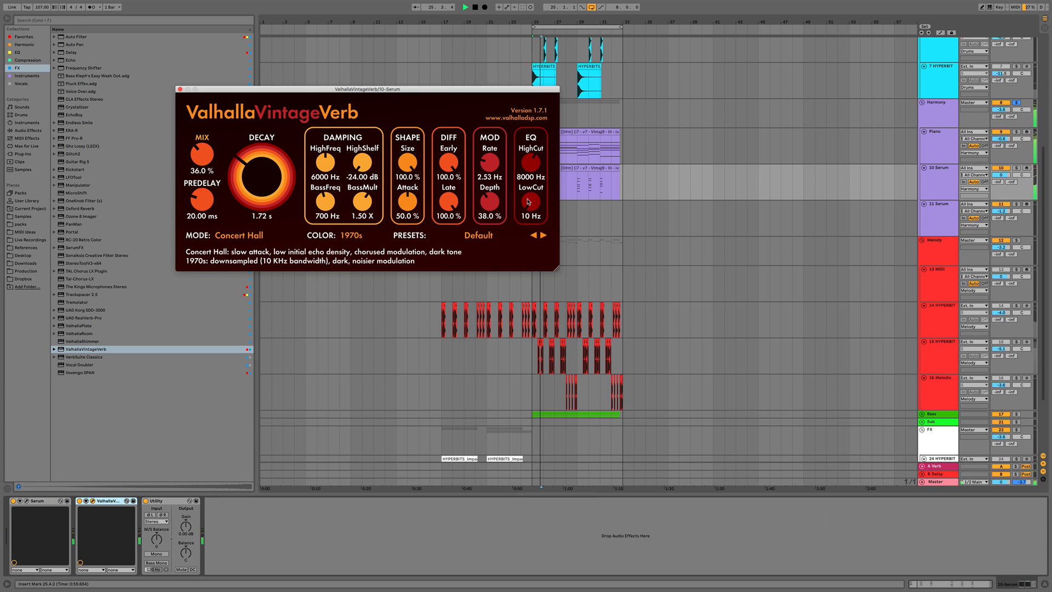
left_click_drag(531, 204, 531, 184)
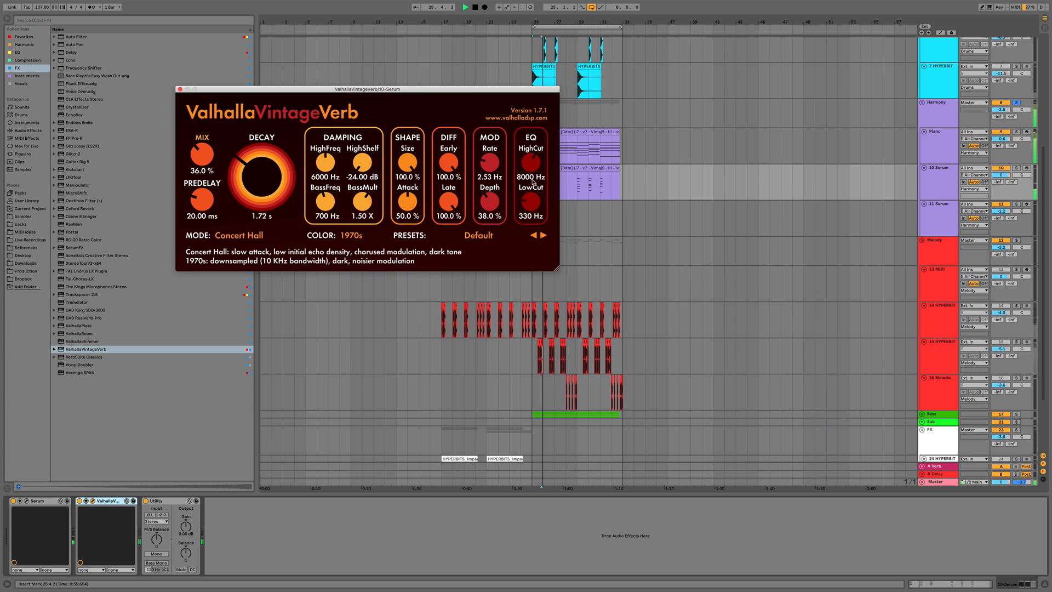
left_click(179, 89)
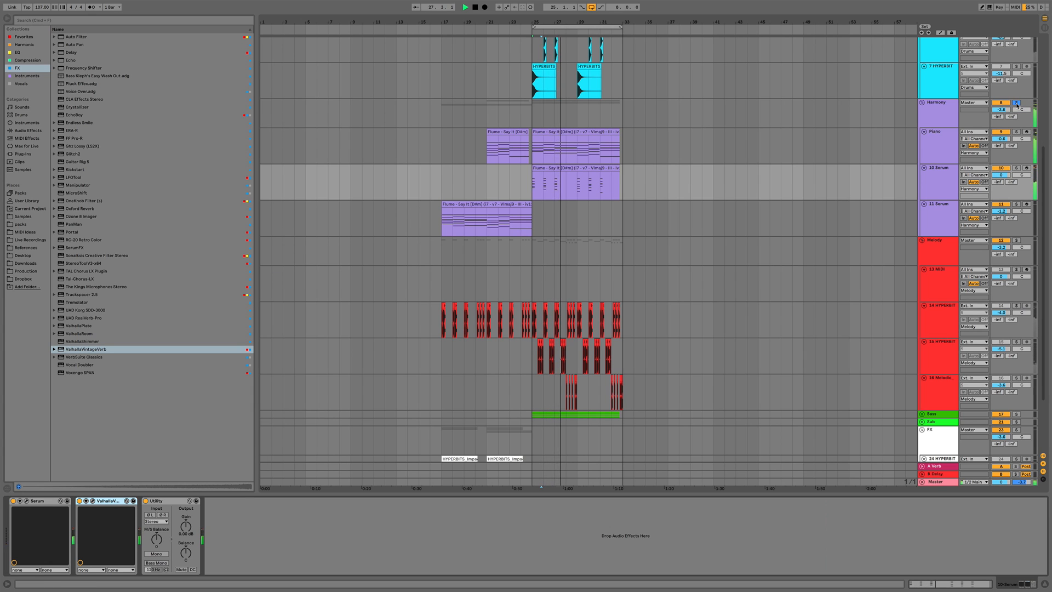
Play the section from bar 24 and lower the 10 Serum track's volume
left_click(1017, 103)
key("space")
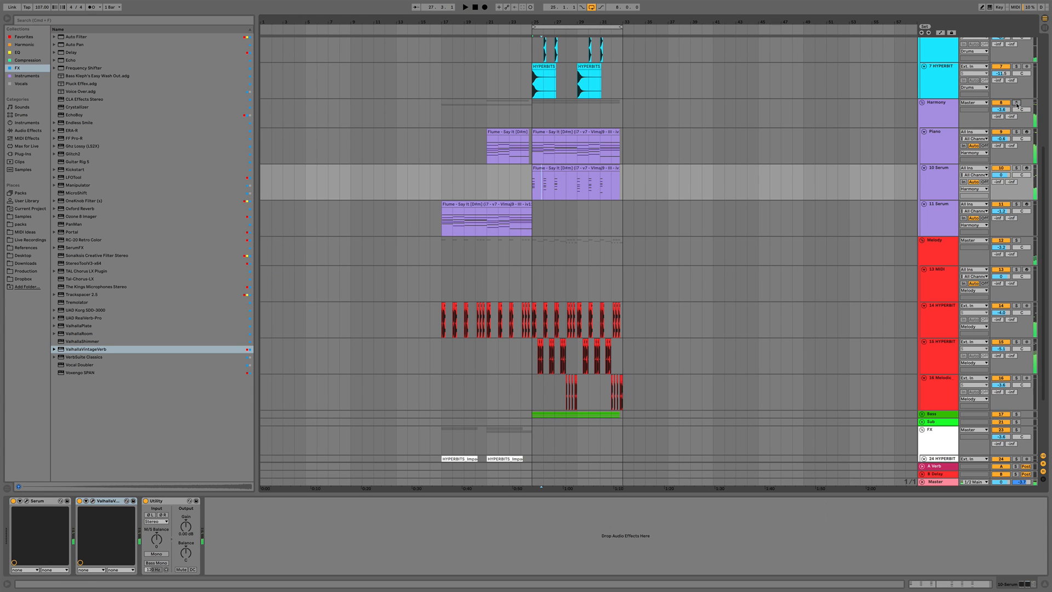
left_click(521, 183)
key("space")
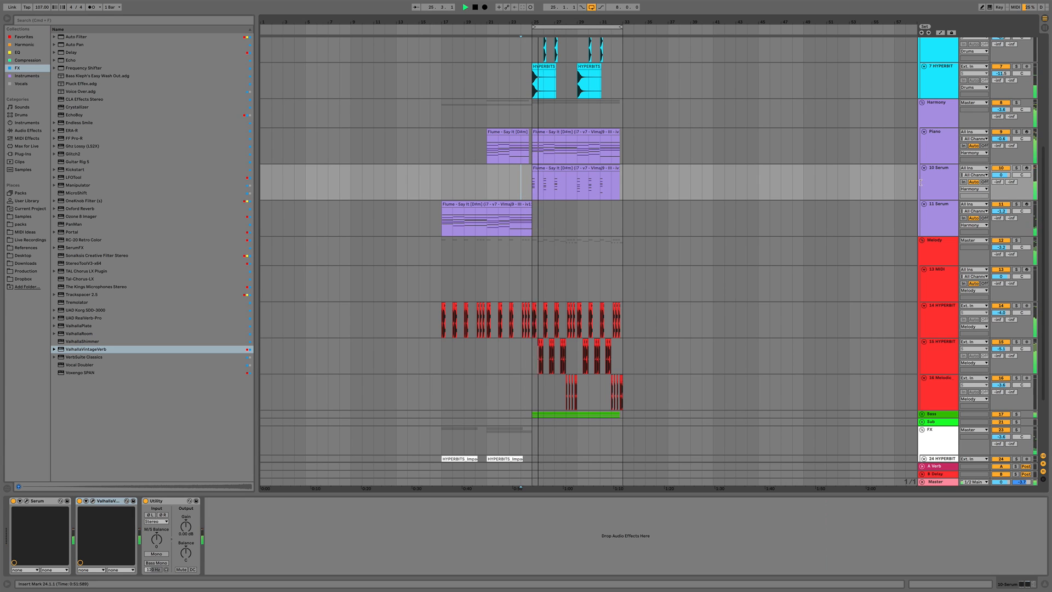
left_click_drag(1001, 175, 1001, 189)
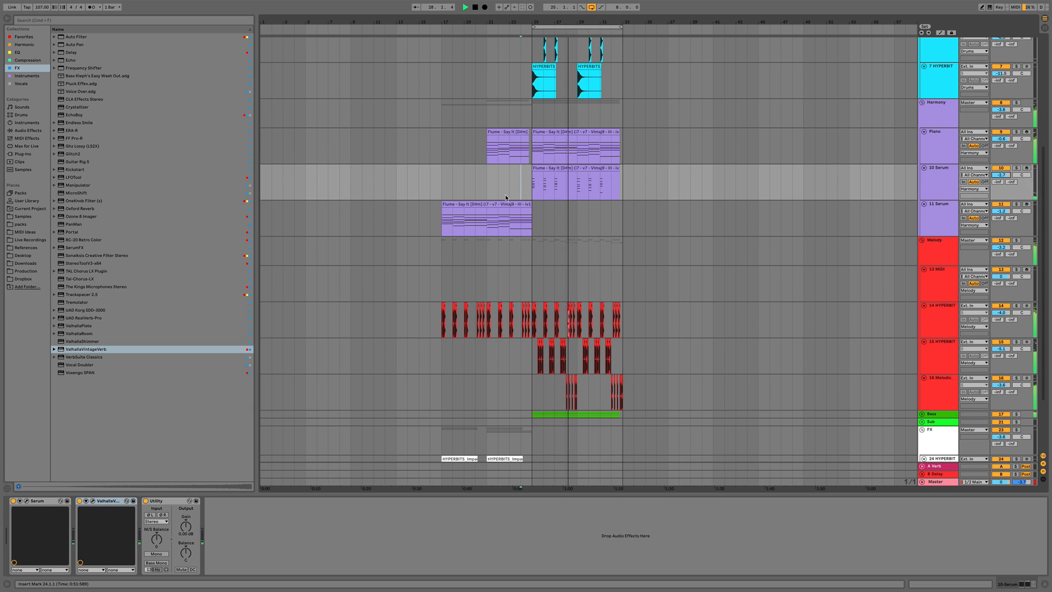
scroll(505, 197, "up", 2)
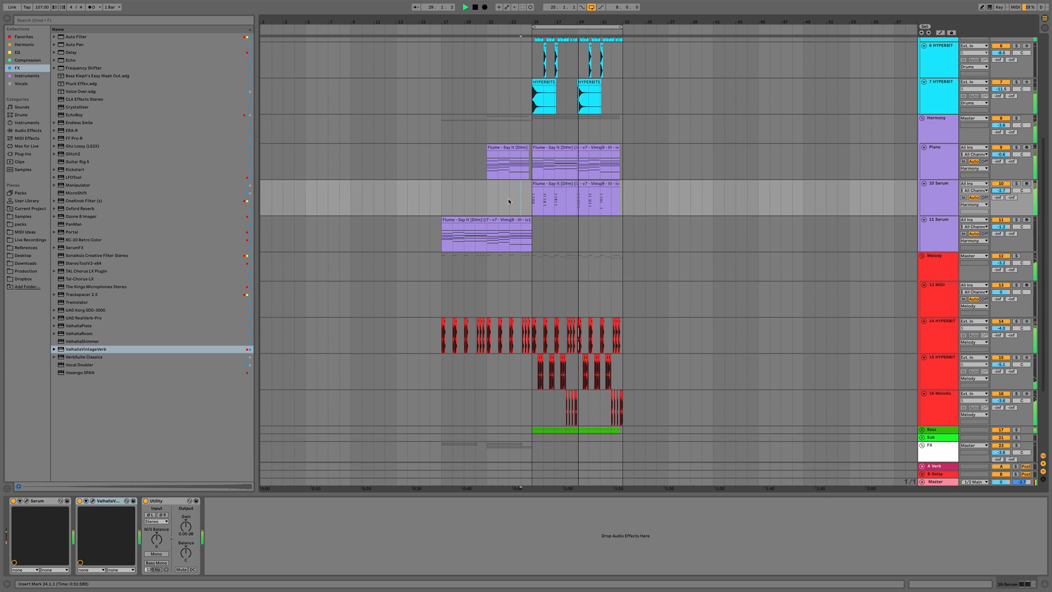
left_click(485, 199)
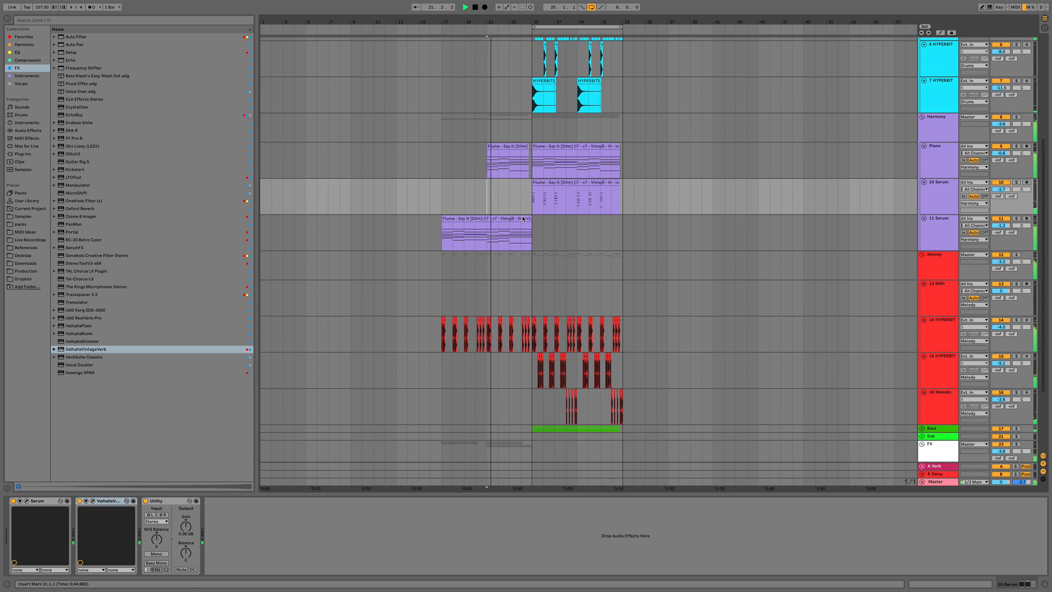
scroll(523, 225, "down", 5)
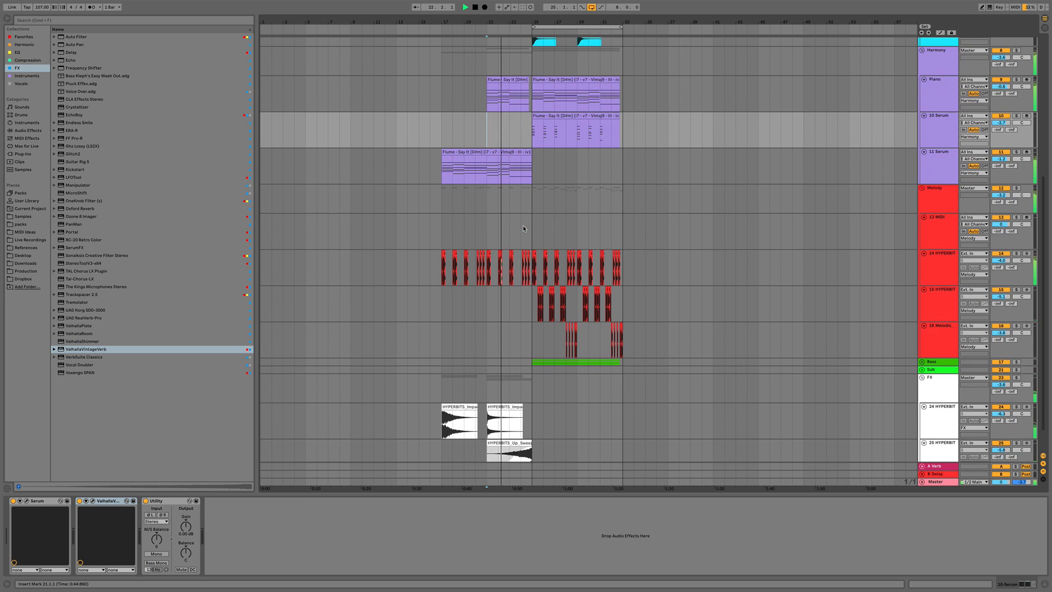
scroll(522, 226, "up", 10)
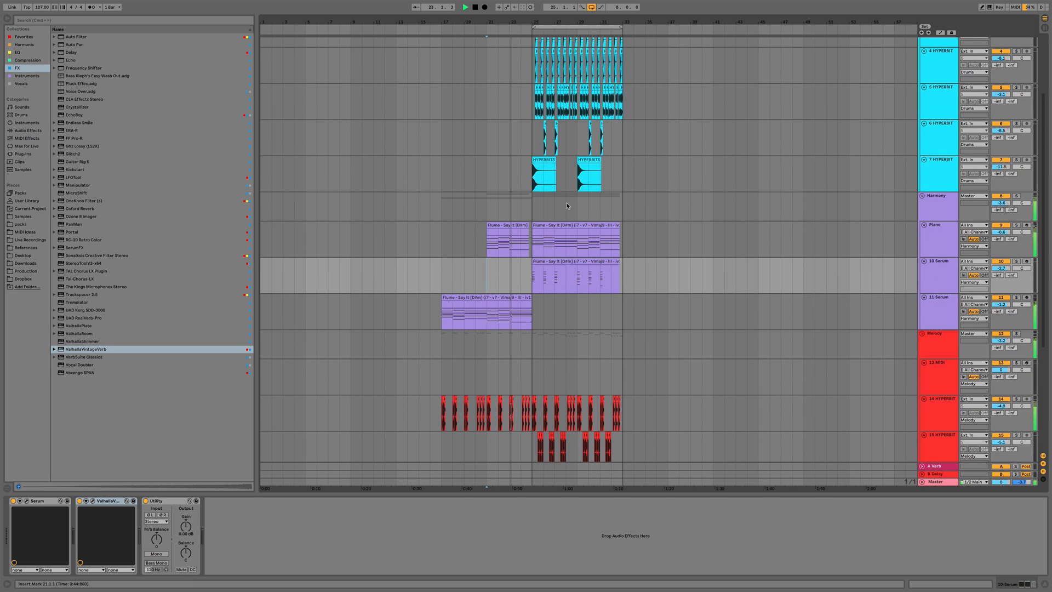
left_click(923, 198)
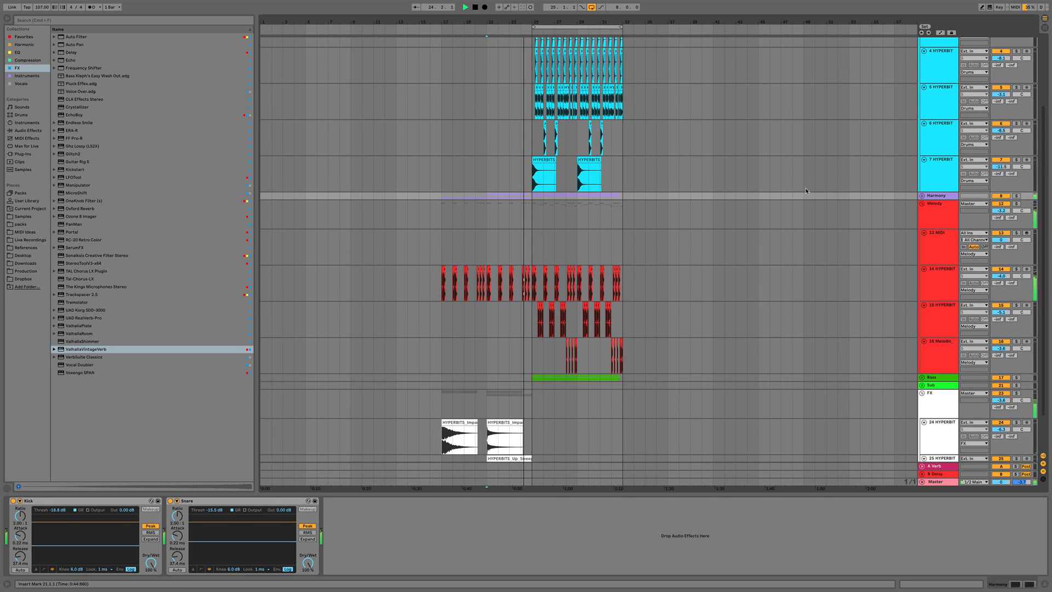
left_click(922, 196)
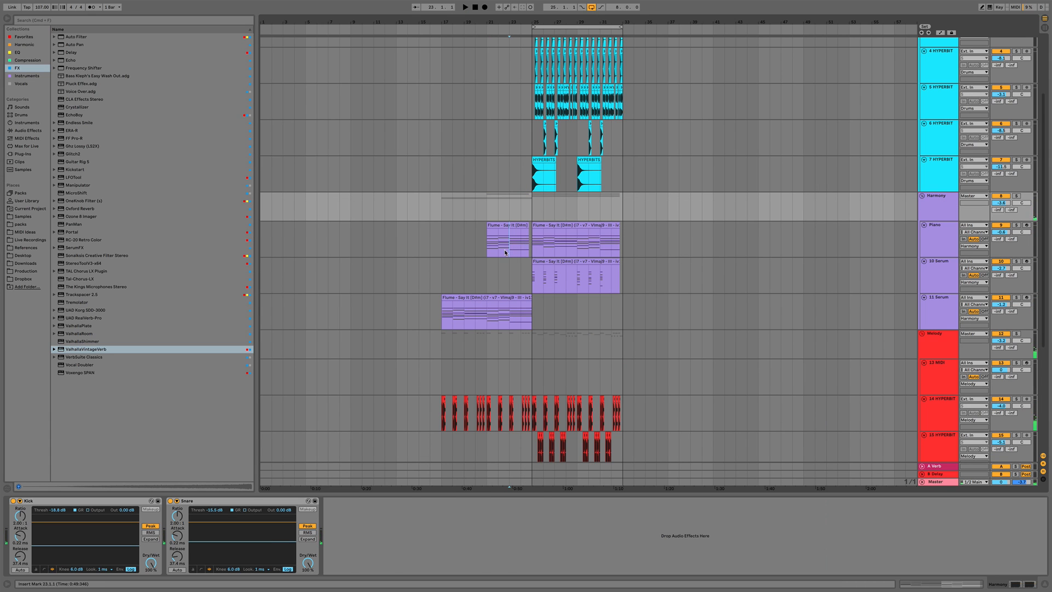
Show the Piano track's automation lane for Serum's Macro 2
left_click(505, 252)
key("a")
left_click(939, 231)
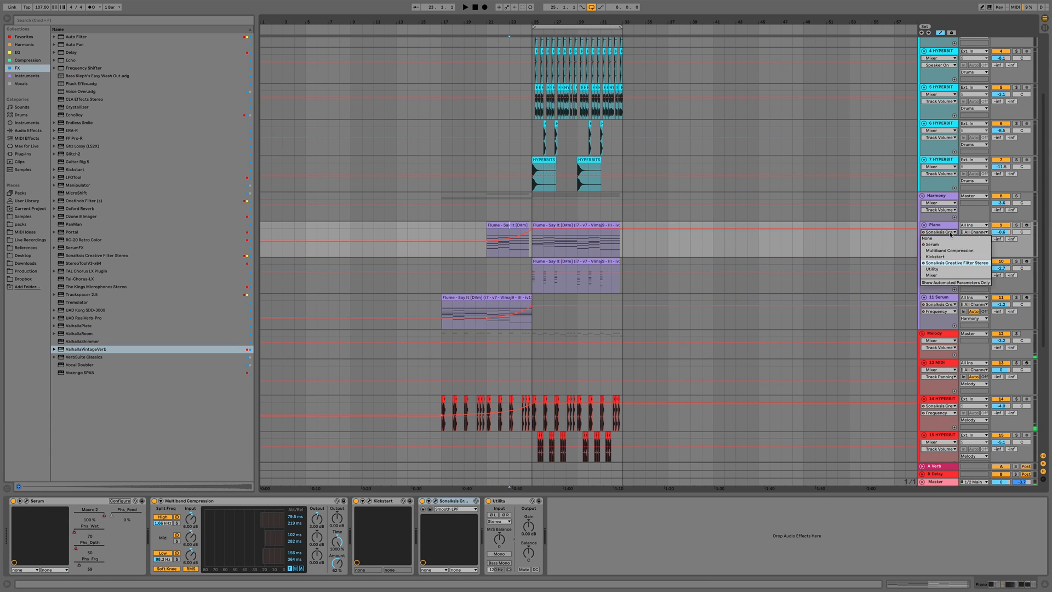
left_click(938, 236)
left_click(939, 239)
left_click(944, 241)
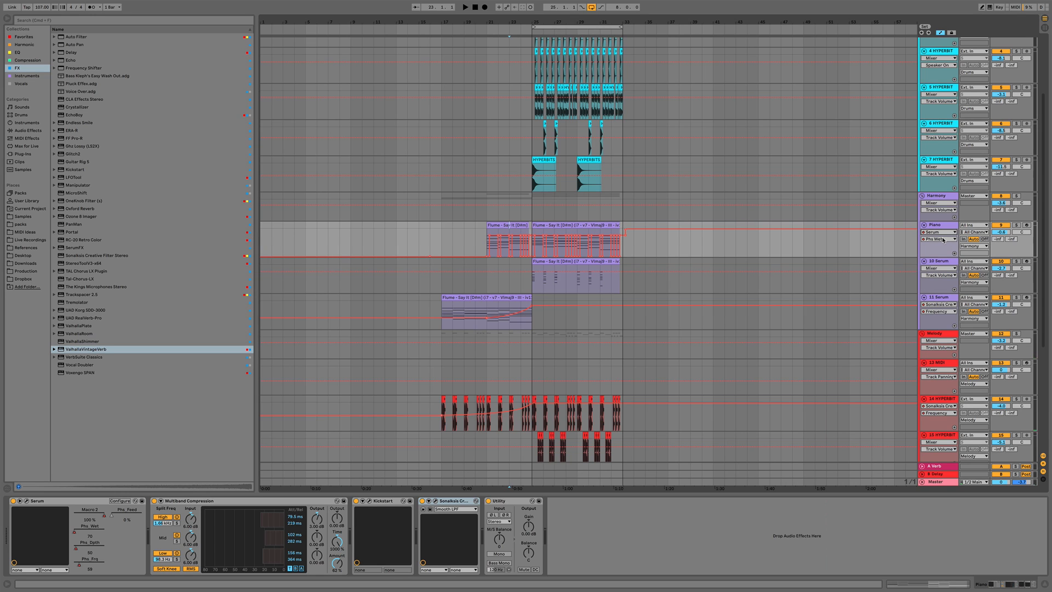
left_click(943, 239)
left_click(940, 251)
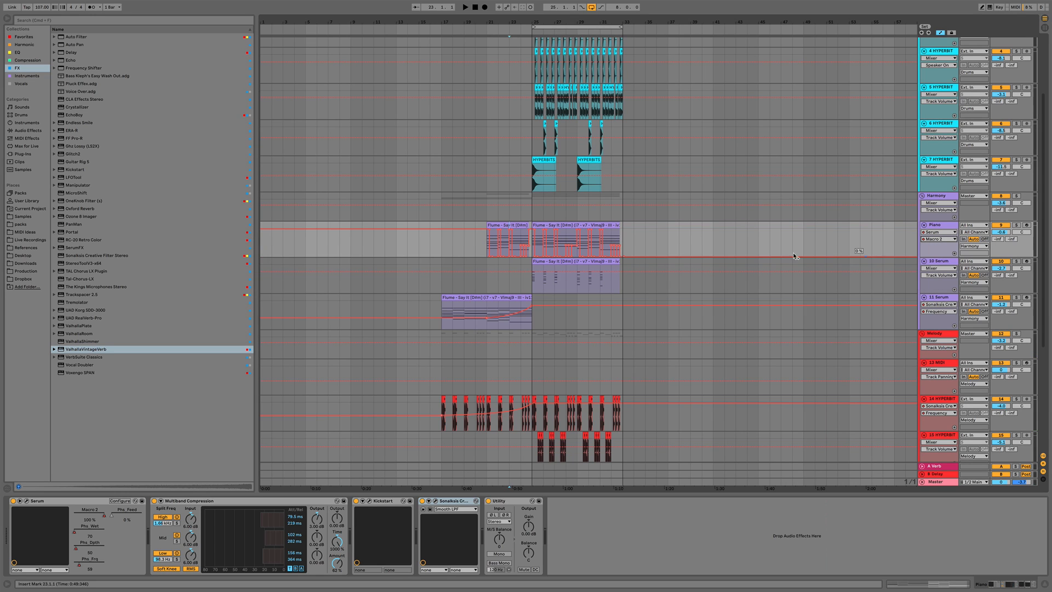
Reshape the Macro 2 automation breakpoints just before bar 25, playing the section back to check it
left_click_drag(523, 25, 509, 237)
key("space")
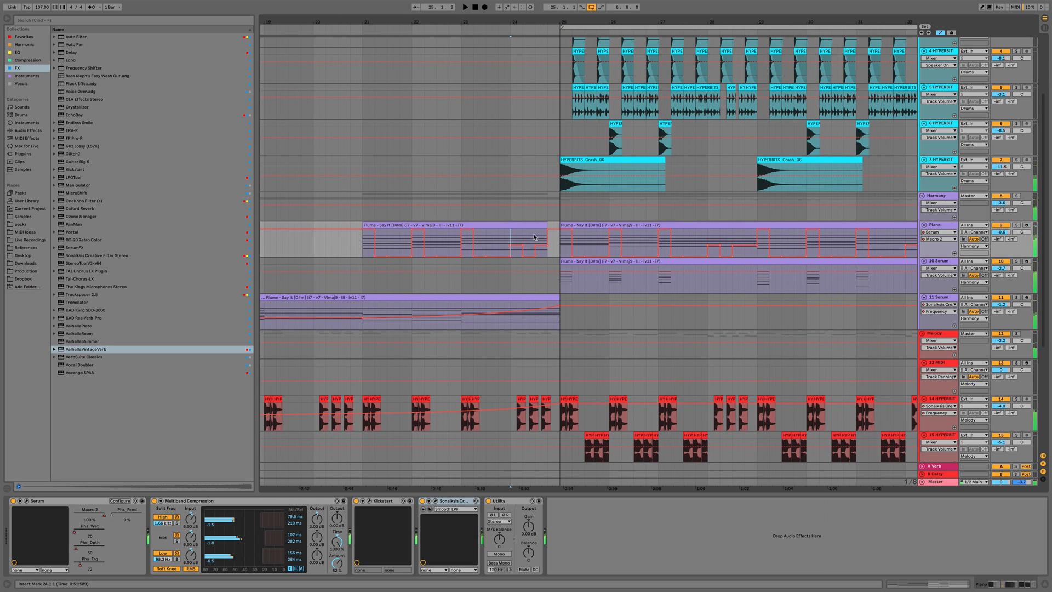
key("space")
left_click_drag(529, 254, 529, 244)
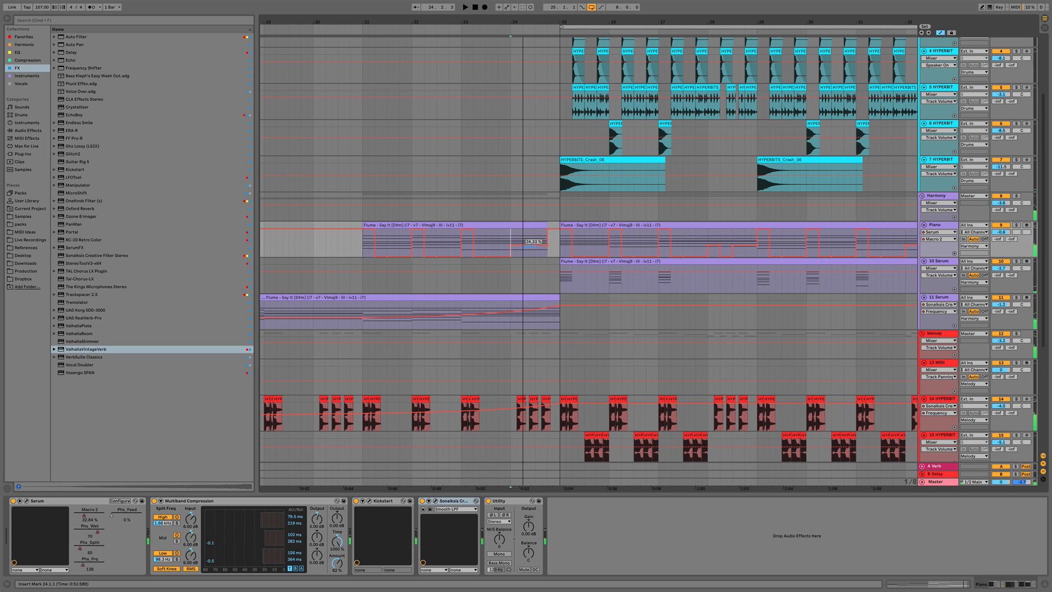
key("space")
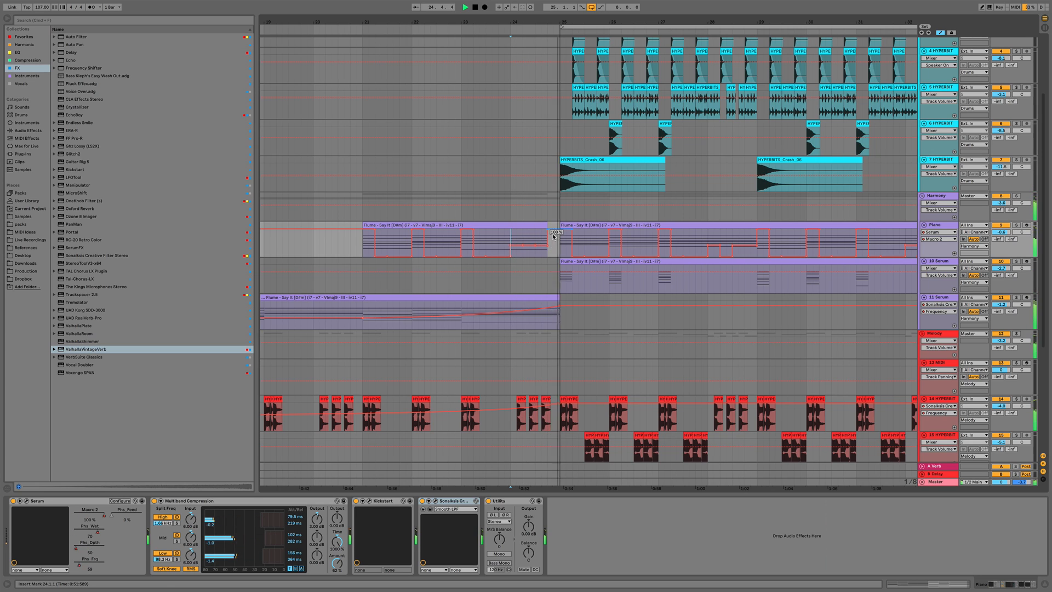
left_click_drag(546, 225, 559, 226)
key("space")
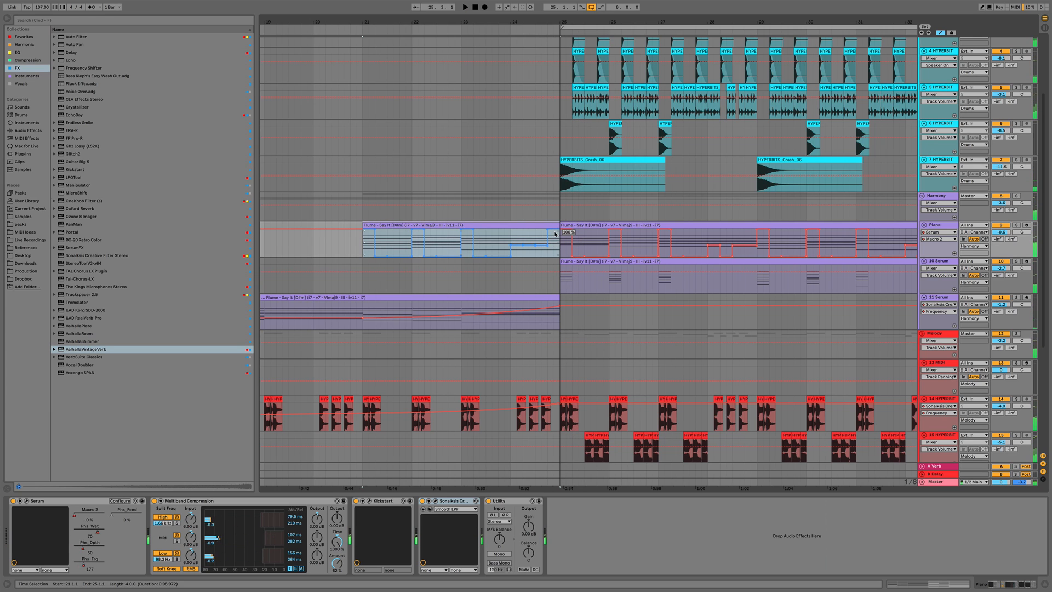
left_click(529, 241)
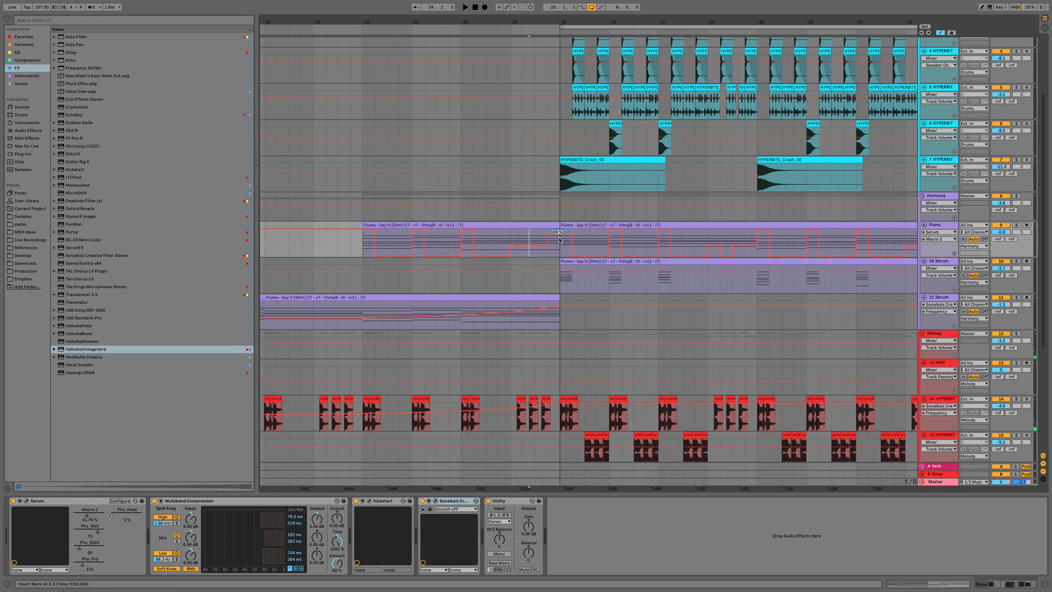
left_click_drag(560, 239, 549, 241)
key("space")
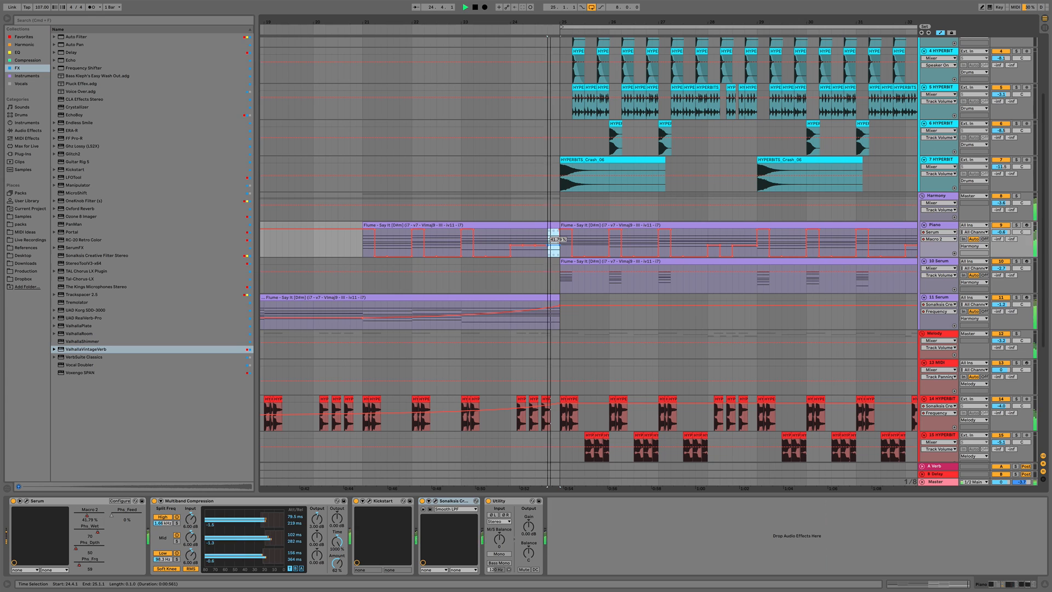
left_click(510, 242)
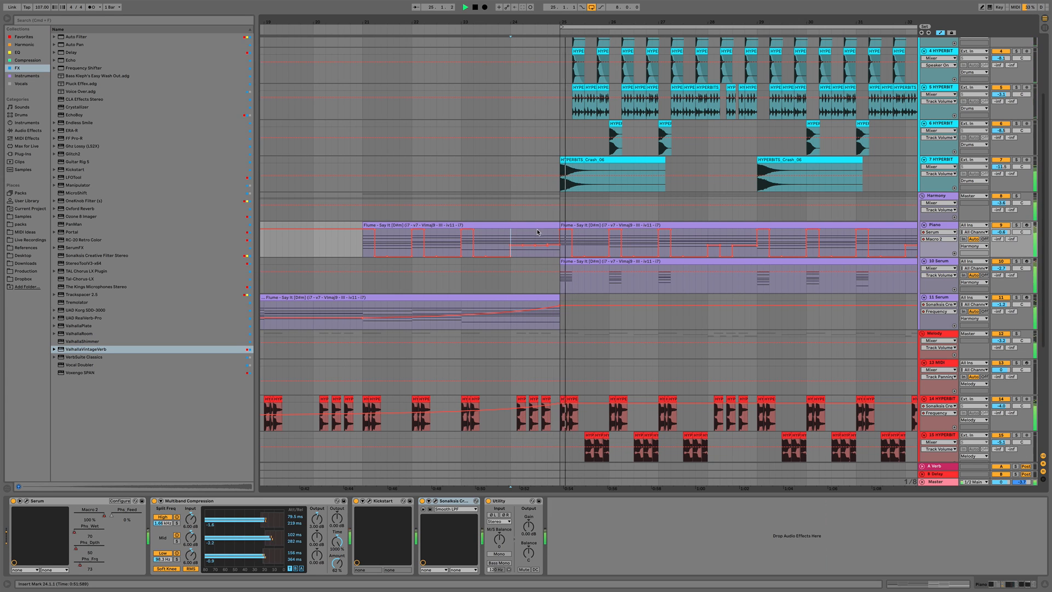
key("a")
left_click_drag(539, 20, 540, 2)
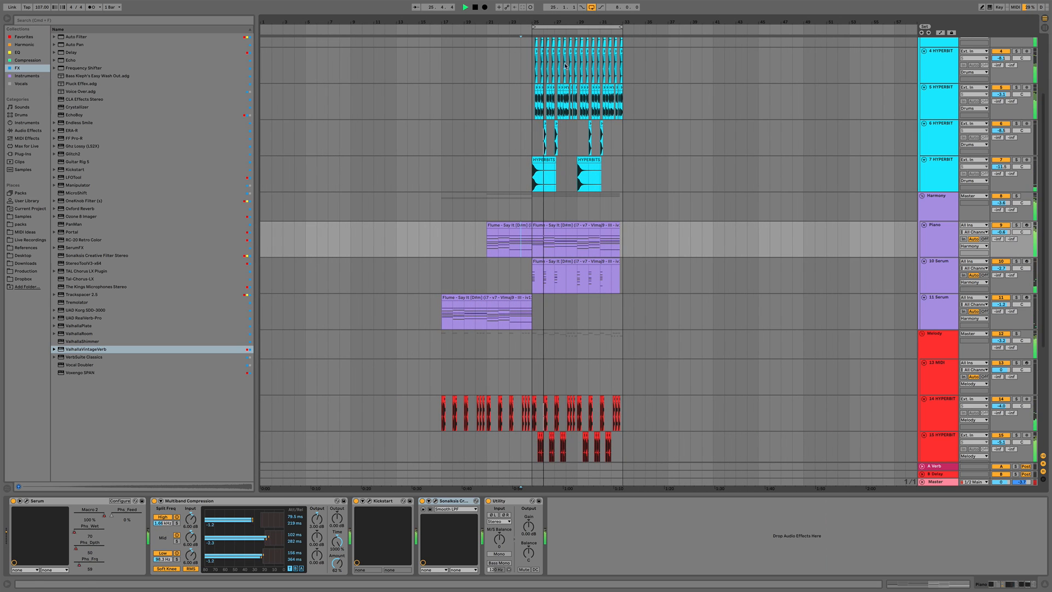
Insert a new audio track below the 7 HYPERBIT track
scroll(816, 299, "down", 5)
scroll(708, 261, "up", 10)
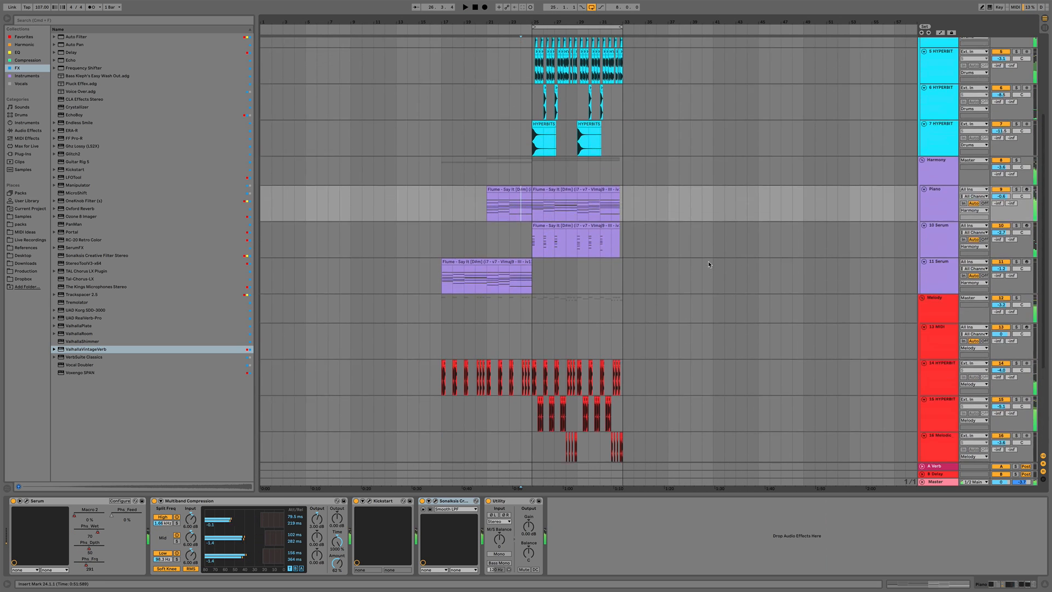
left_click(605, 255)
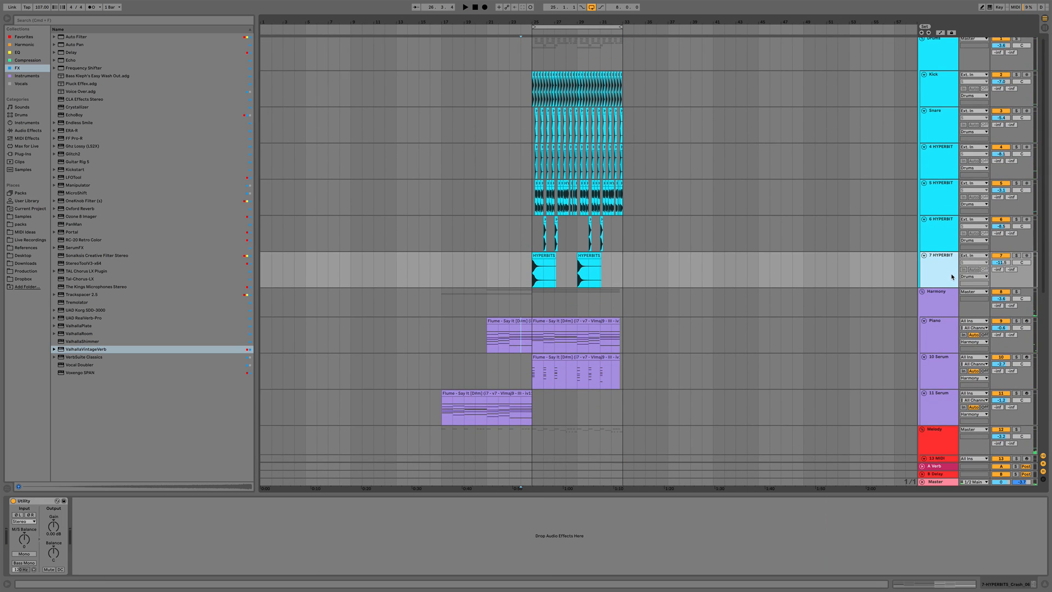
key("super+t")
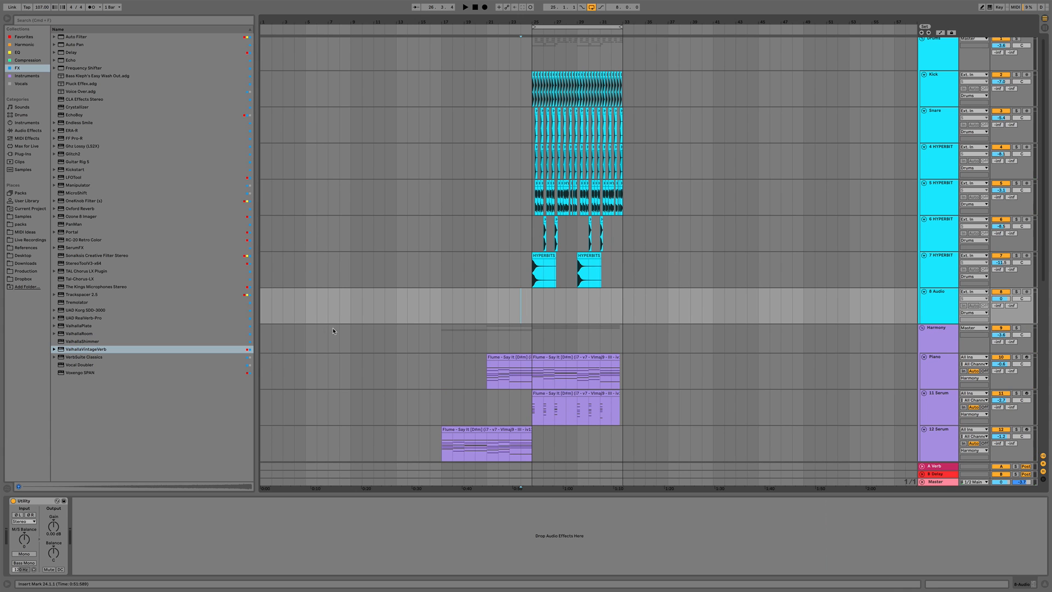
Preview the Organic Percussion Loops samples and place HYPERBITS_Organic_Loop_18_100 on the new audio track at bar 21
left_click(23, 216)
left_click(60, 146)
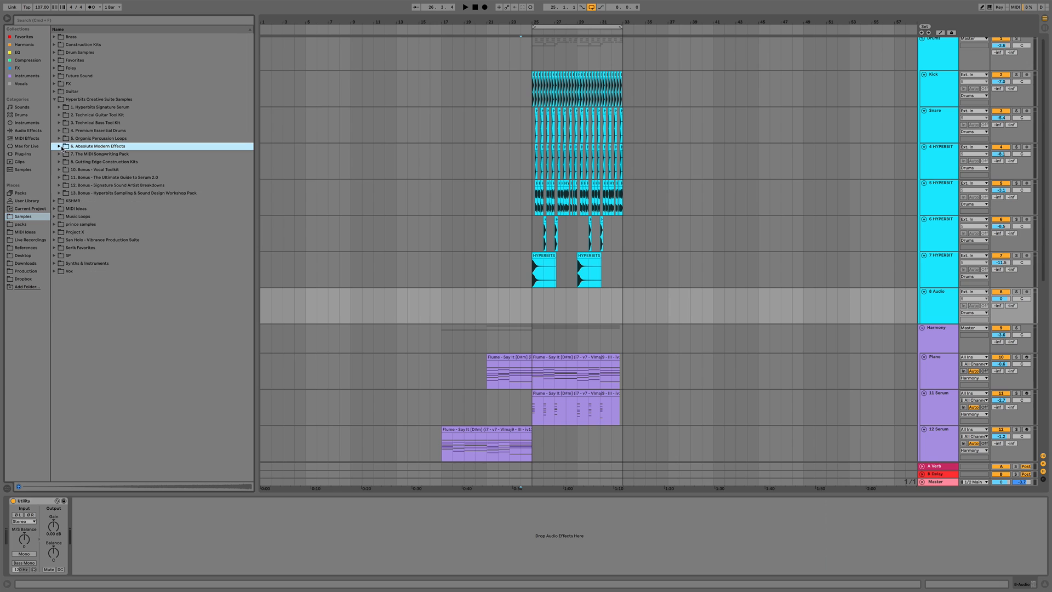
left_click(60, 140)
left_click(76, 147)
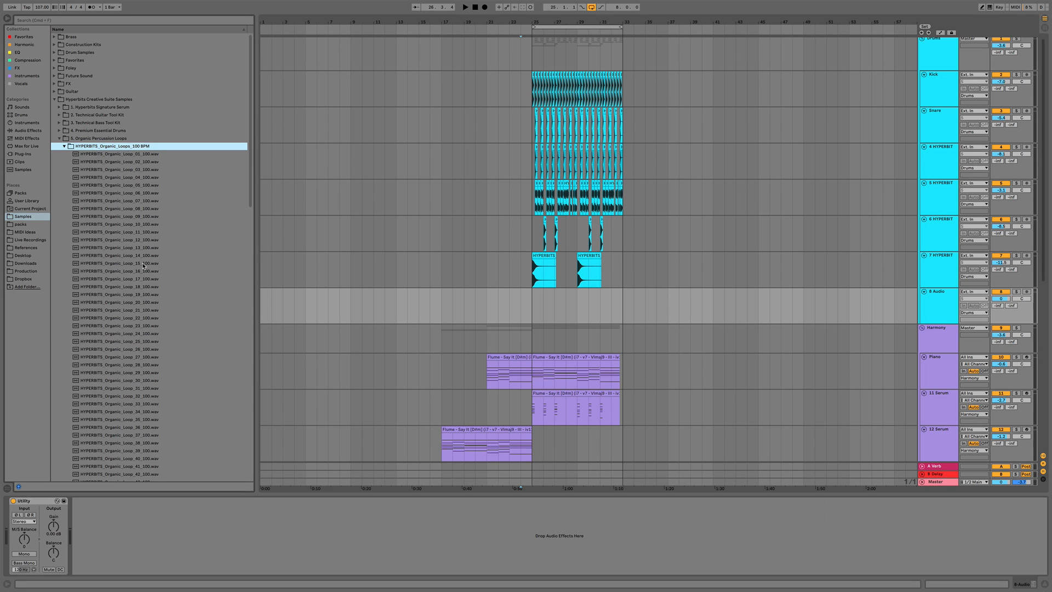
left_click(166, 264)
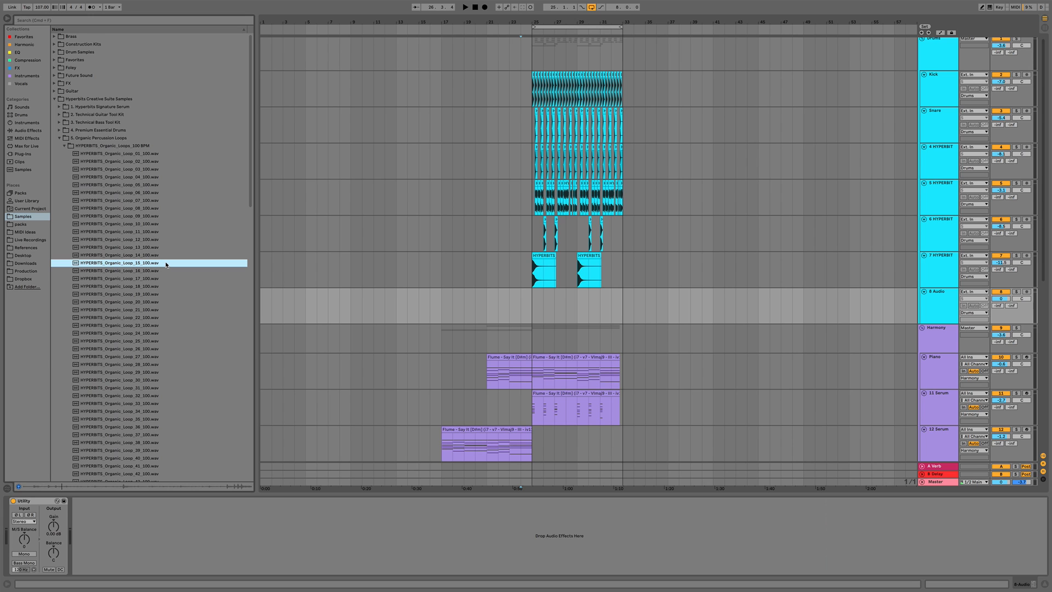
scroll(166, 264, "down", 3)
key("Down")
key("Down")
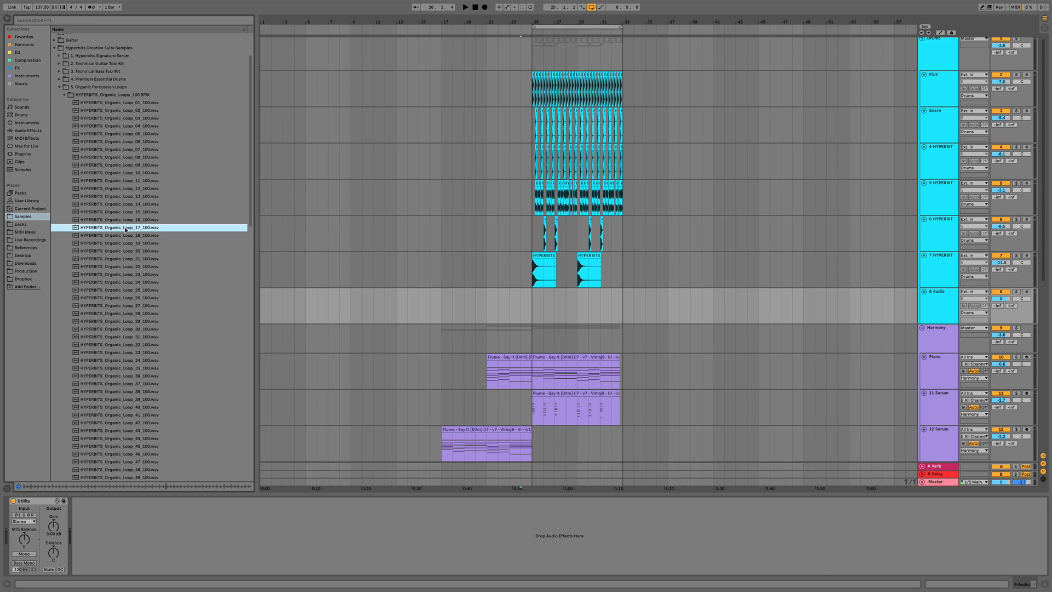
key("Down")
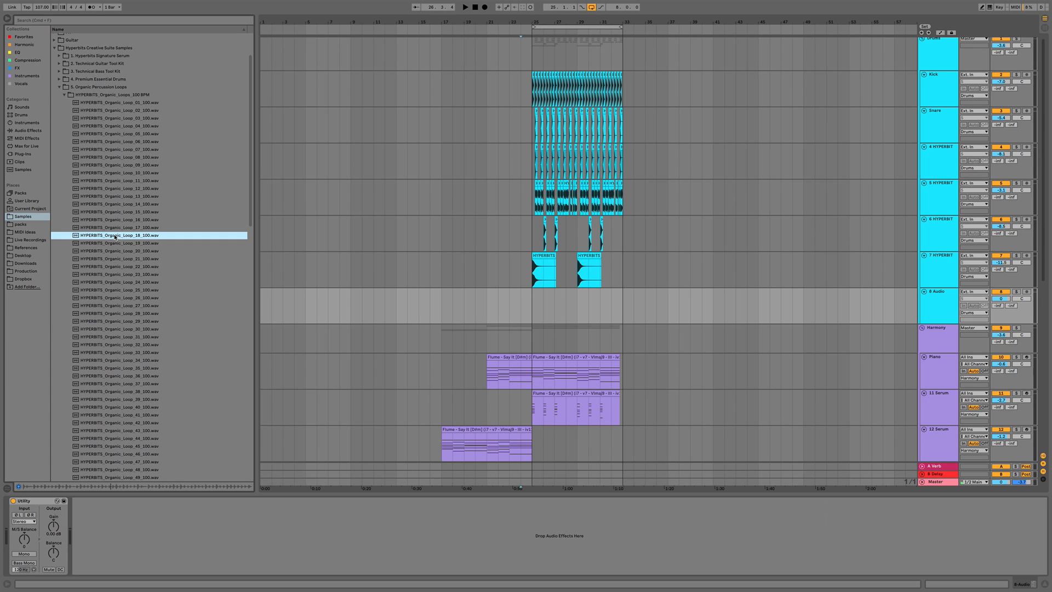
left_click_drag(115, 237, 507, 300)
Enable warping on the percussion loop clip and set its segment BPM to 100
double_click(508, 299)
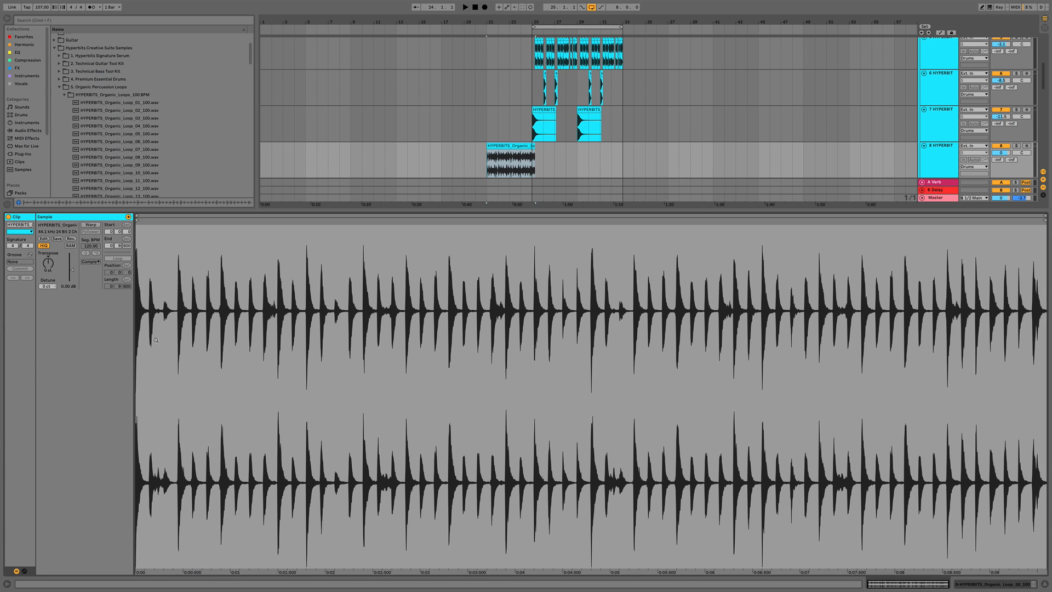
left_click(91, 226)
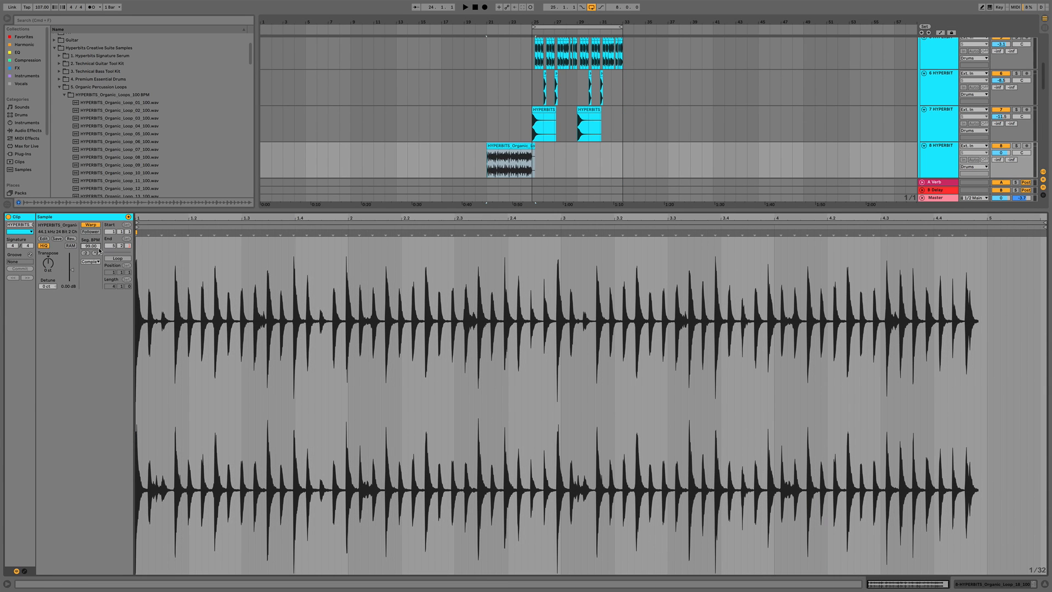
key("Return")
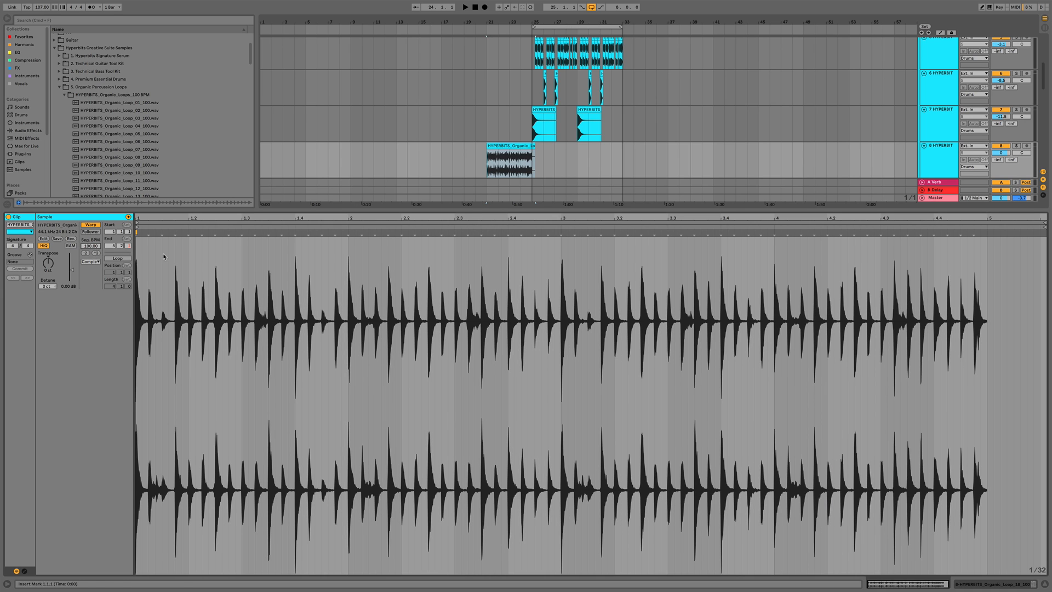
Delete the part of the percussion loop clip past bar 25 and play the section back
key("space")
key("super+alt+l")
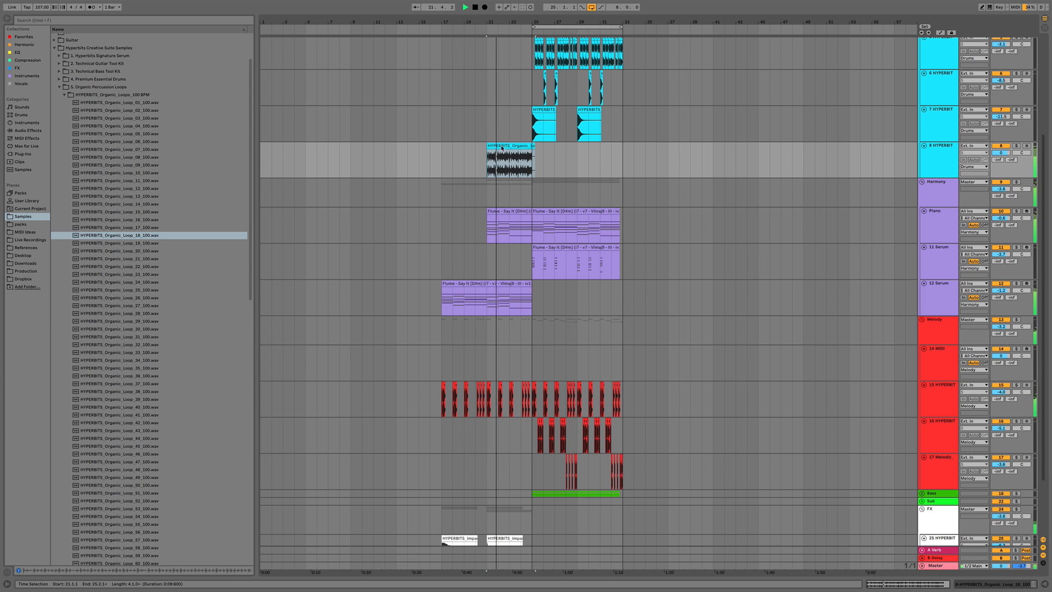
scroll(516, 146, "up", 5)
left_click_drag(554, 146, 509, 163)
key("Delete")
key("space")
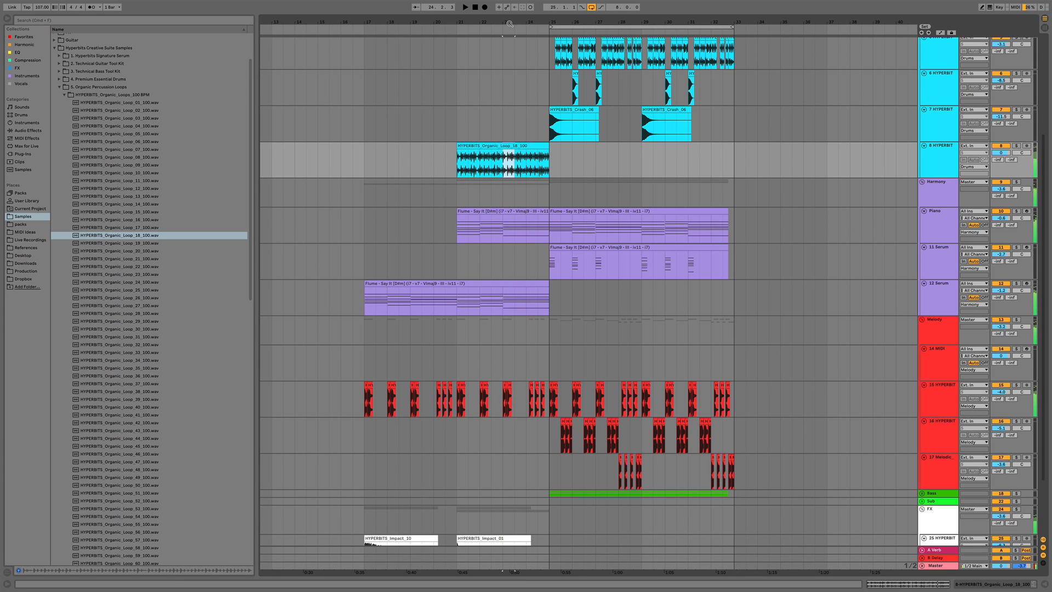
Add CamelCrusher to the percussion loop track and load its British Clean preset
double_click(934, 159)
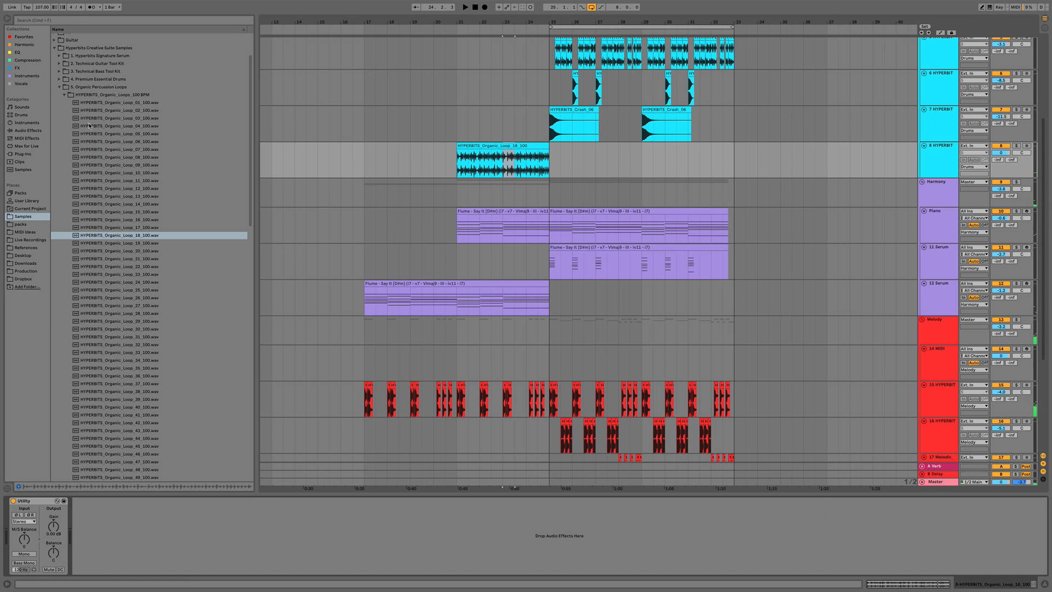
left_click(20, 45)
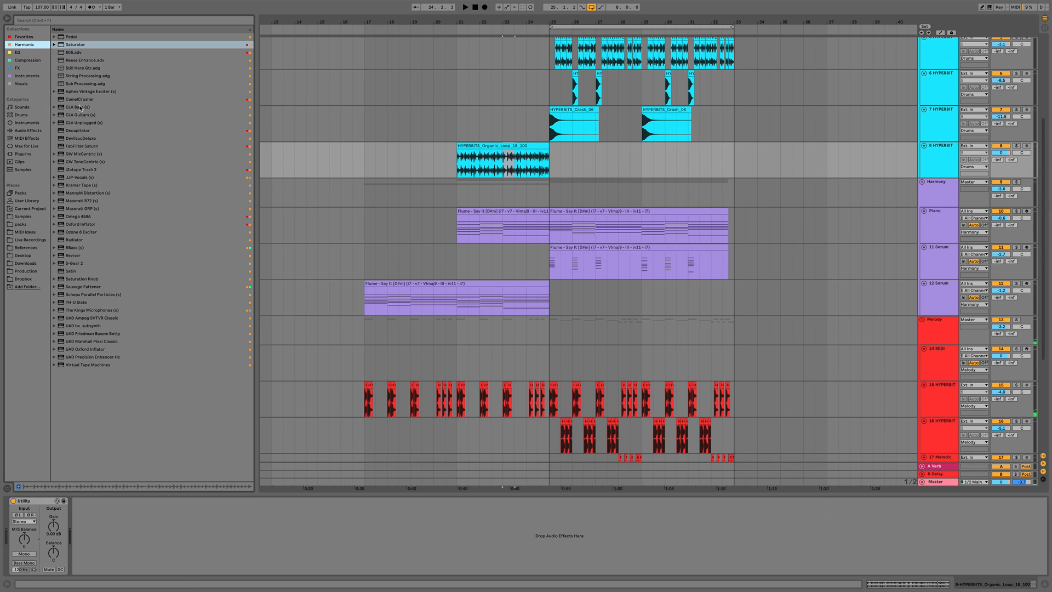
left_click_drag(71, 101, 182, 113)
left_click_drag(462, 162, 460, 165)
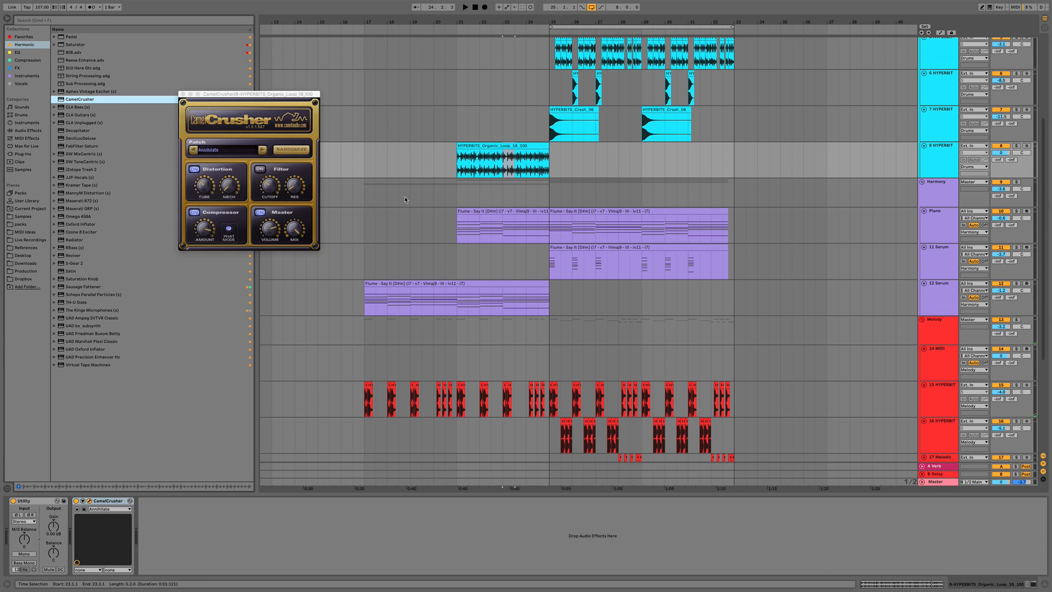
left_click(263, 151)
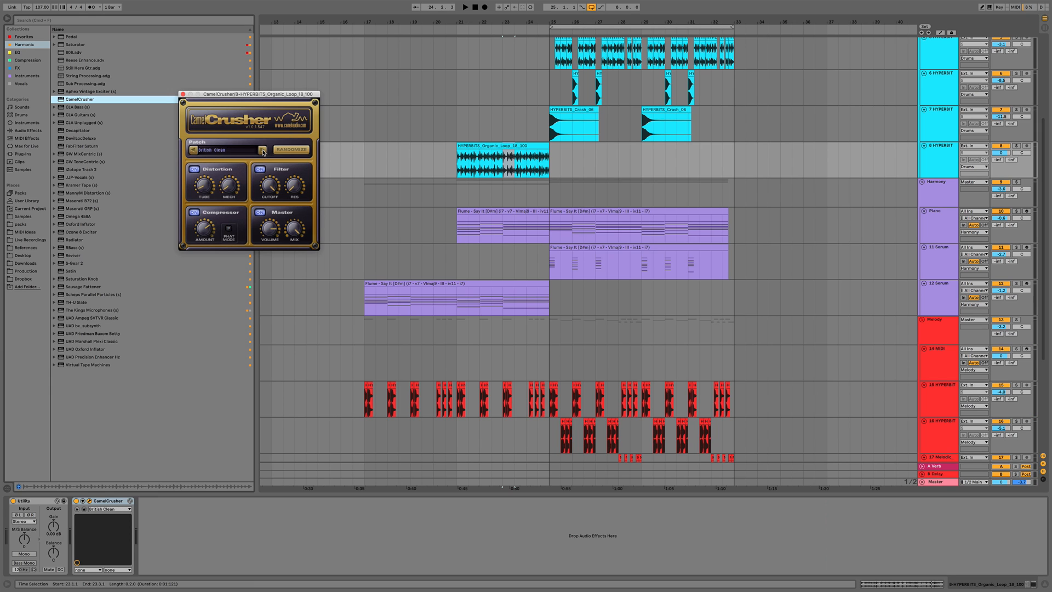
left_click(457, 166)
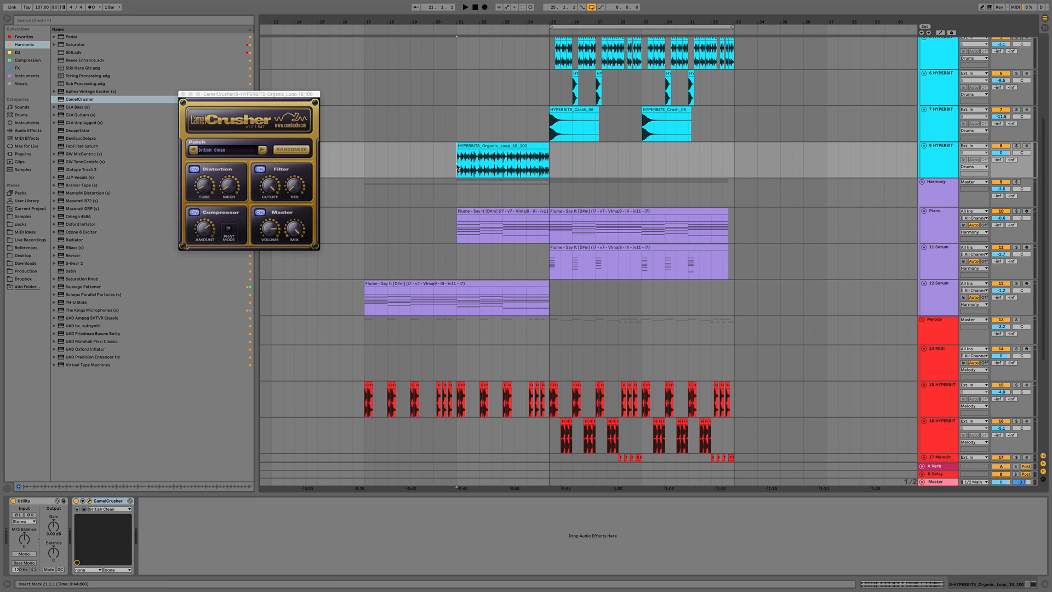
Add RC-20 Retro Color after CamelCrusher on the percussion loop track
key("space")
left_click(183, 95)
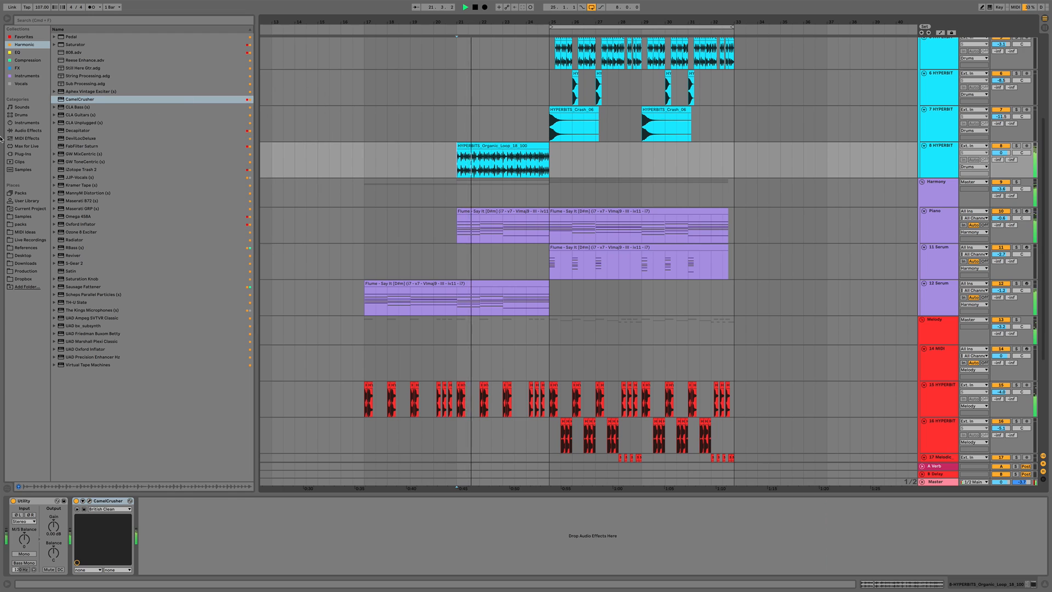
key("space")
left_click(18, 68)
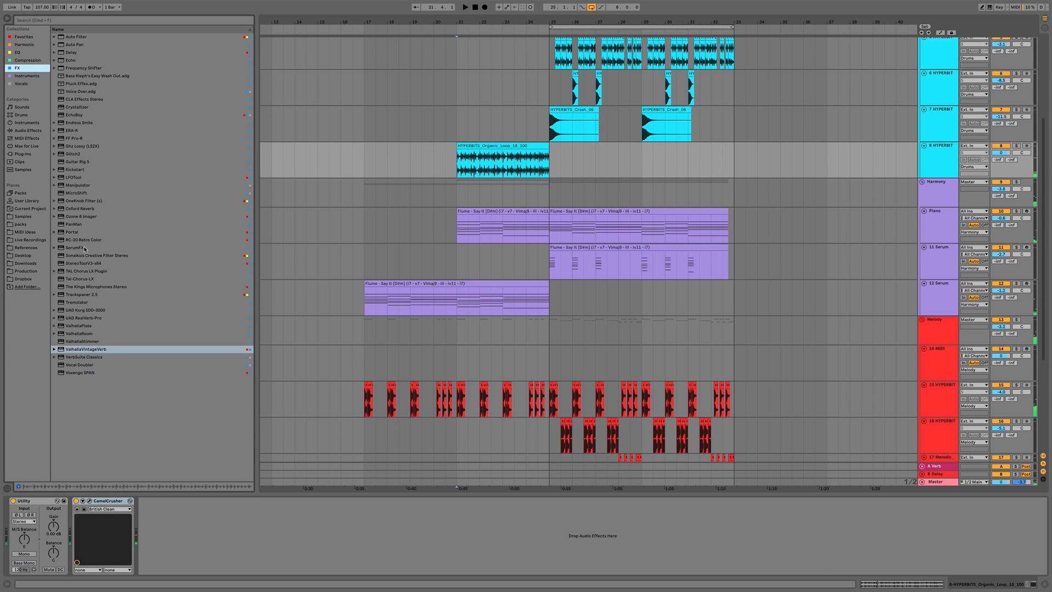
left_click_drag(78, 239, 141, 291)
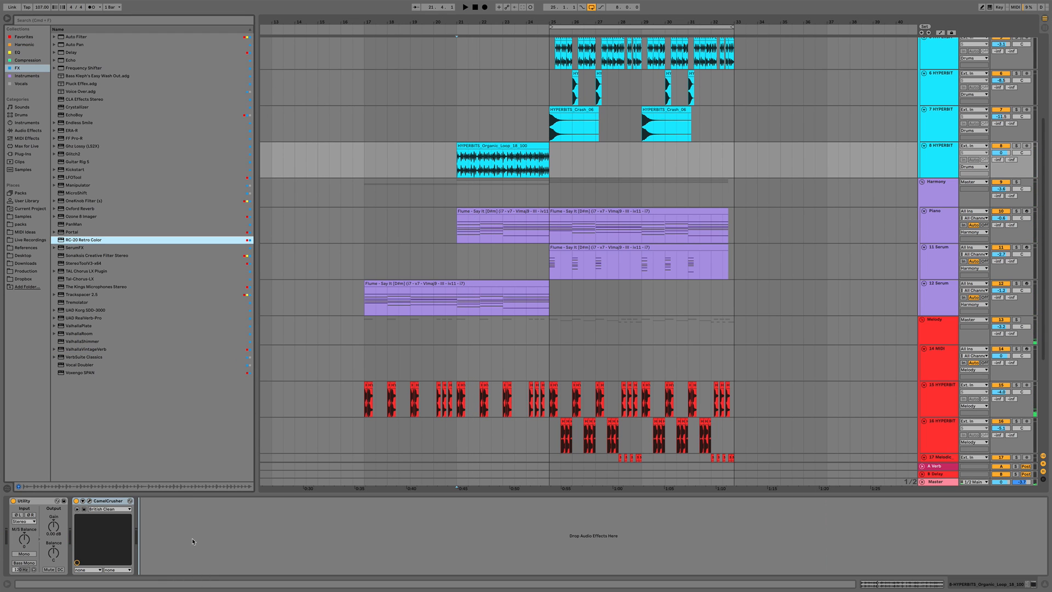
left_click_drag(193, 540, 192, 540)
Load RC-20's Magnitude Transition 2 preset and set Magnitude to 20%
left_click(331, 124)
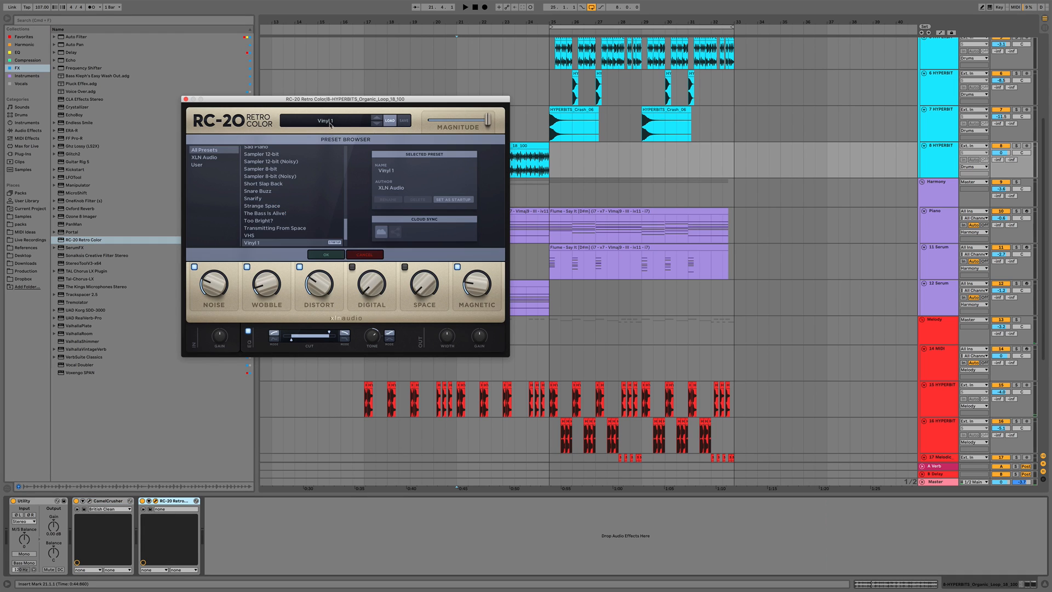
scroll(312, 185, "up", 10)
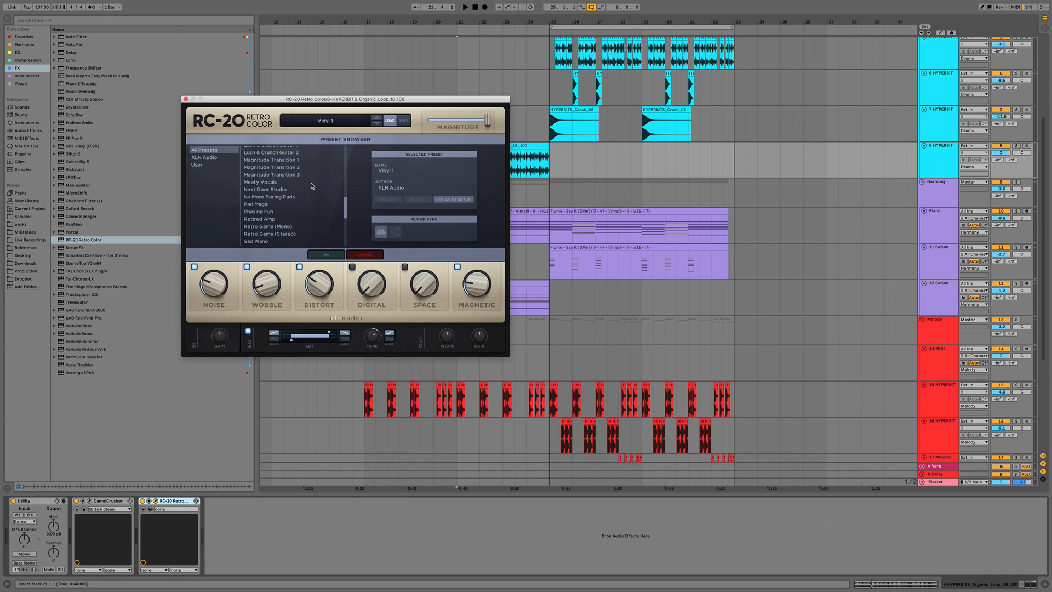
left_click(271, 170)
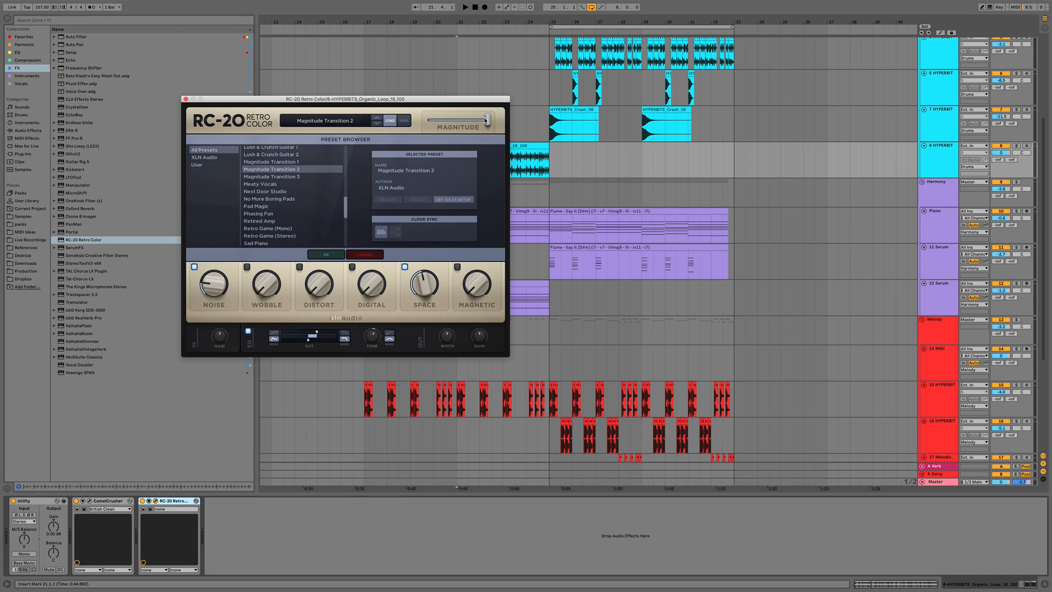
key("space")
mouse_move(489, 120)
left_mouse_down()
mouse_move(428, 124)
mouse_move(479, 125)
left_mouse_up()
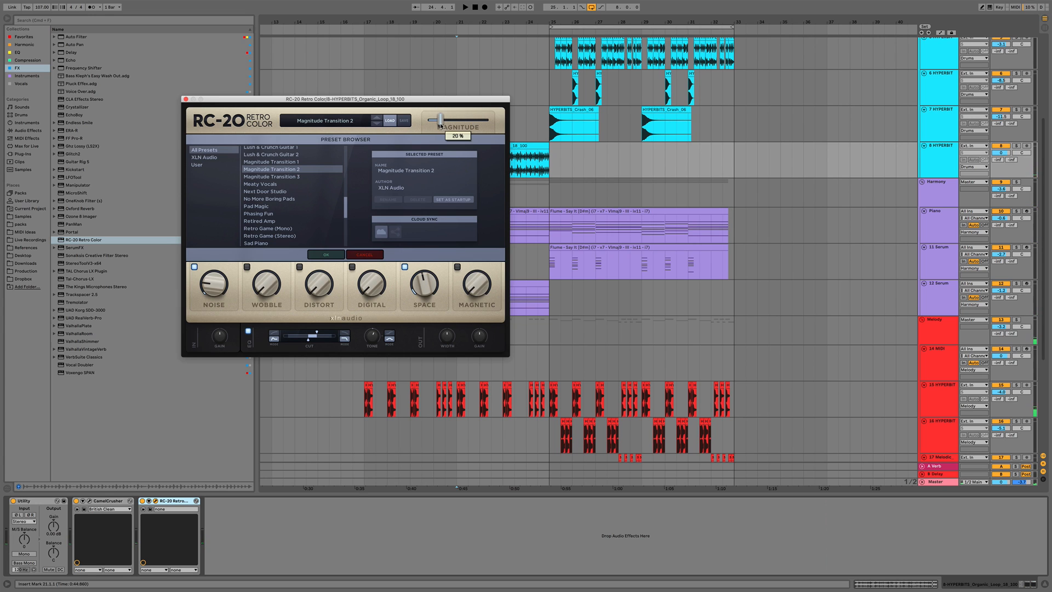
left_click(186, 100)
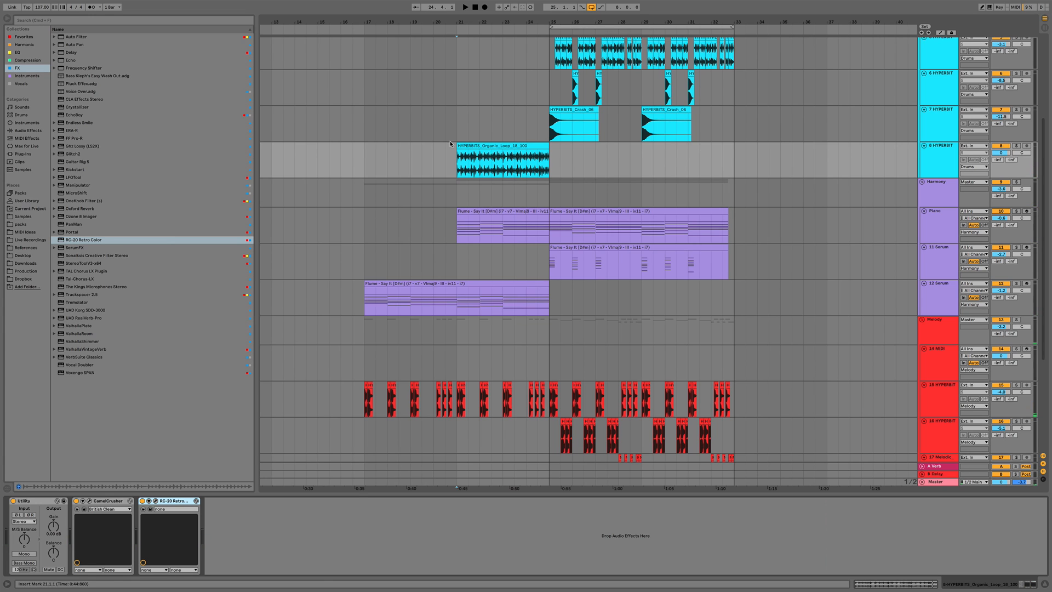
Draw a Magnitude automation ramp near the end of the percussion loop clip
key("a")
left_click(457, 172)
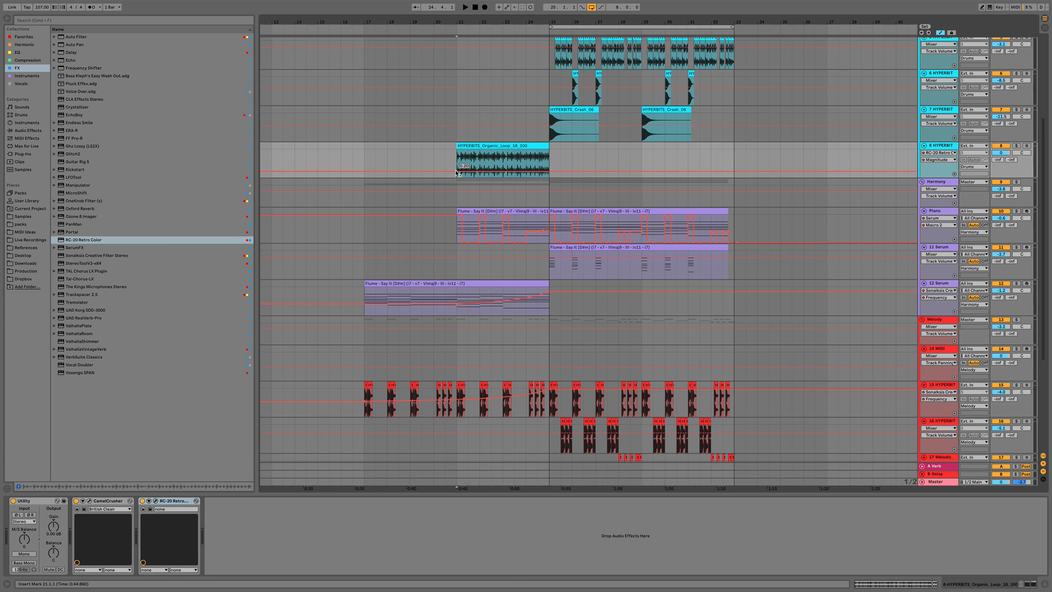
key("space")
left_click_drag(550, 172, 522, 167)
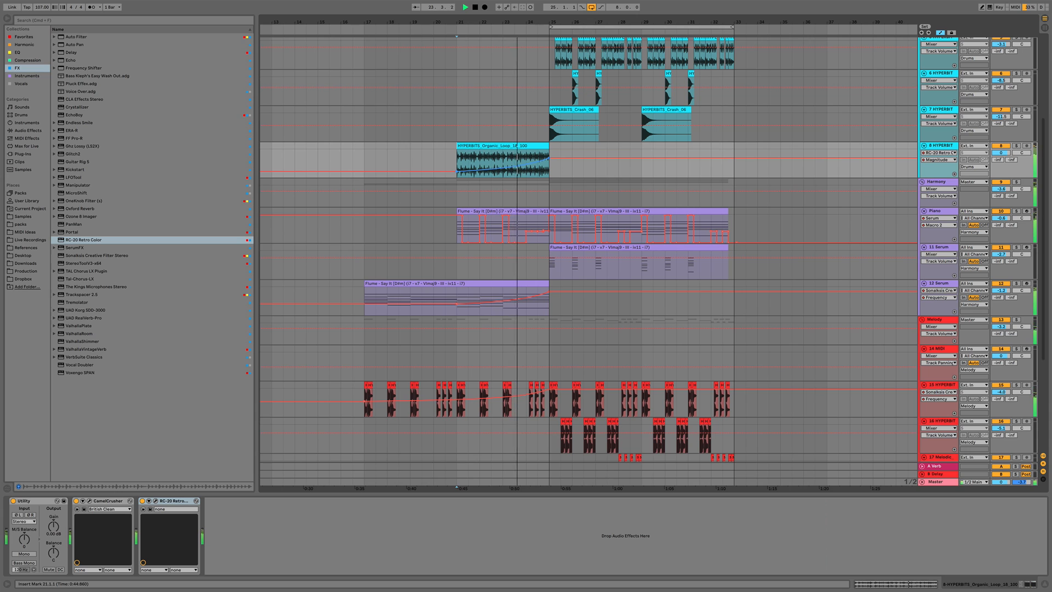
left_click(524, 160)
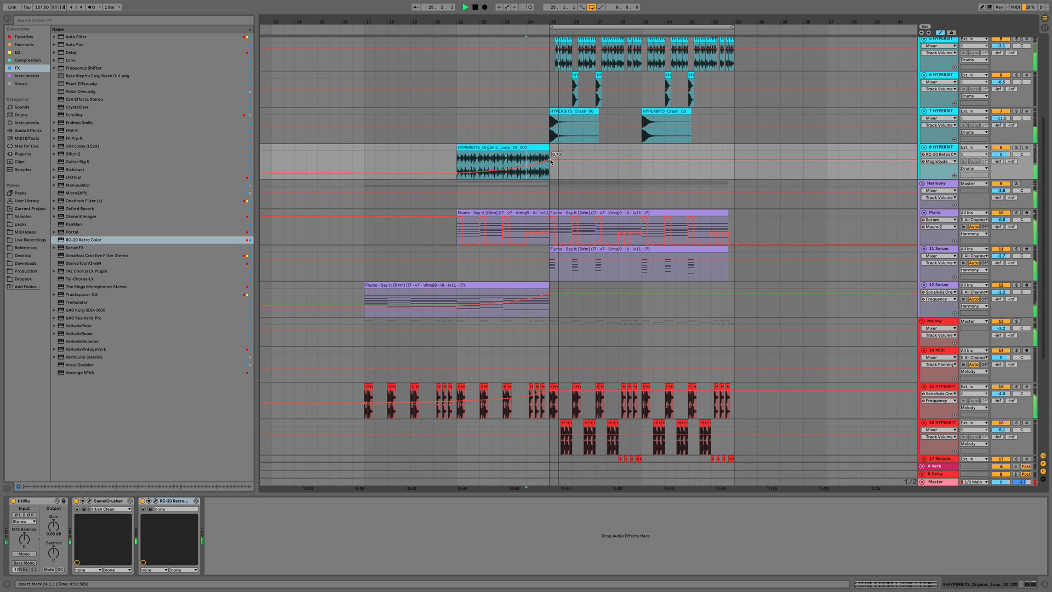
key("a")
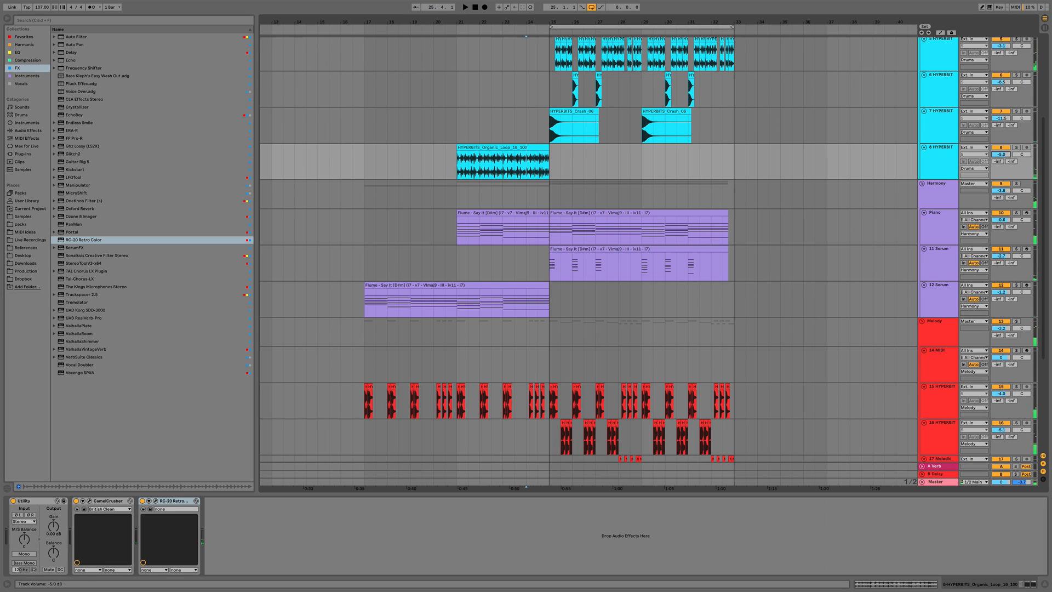
Duplicate kick hits across bars 21 to 23 on the kick track
scroll(566, 100, "up", 4)
left_click_drag(551, 76, 480, 100)
key("space")
key("super+d")
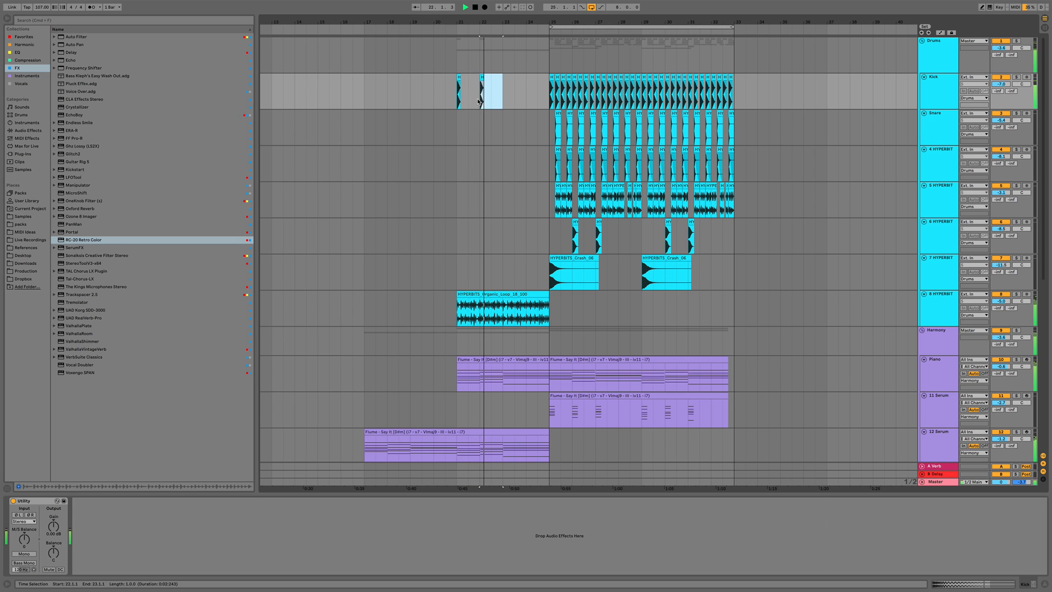
key("super+d")
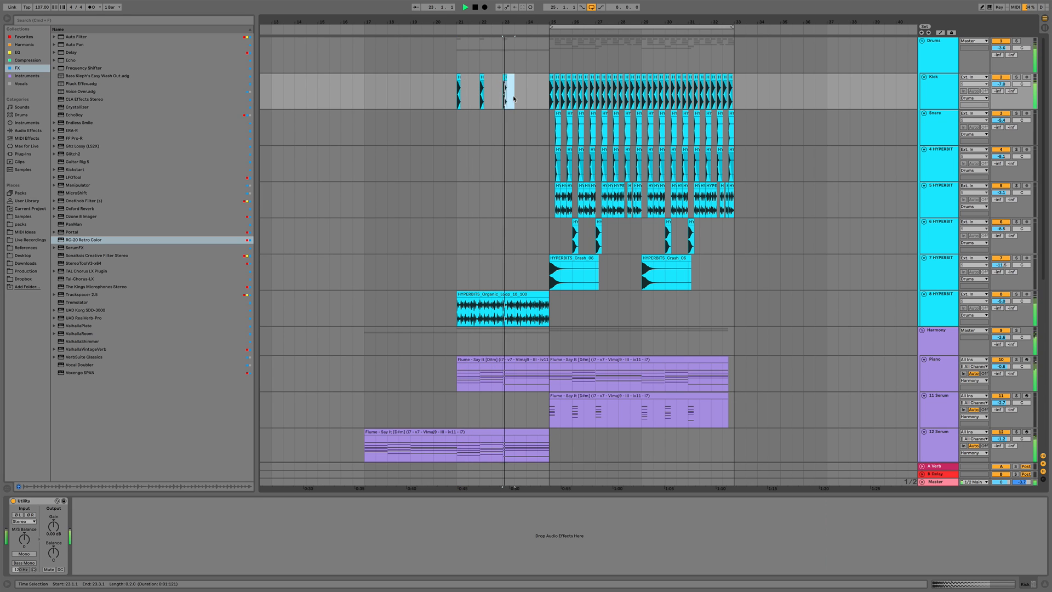
Duplicate short kick slices repeatedly to build a fast kick roll through bar 24
scroll(496, 83, "up", 3)
left_click_drag(494, 87, 507, 90)
key("super+d")
key("super+d")
key("super+d")
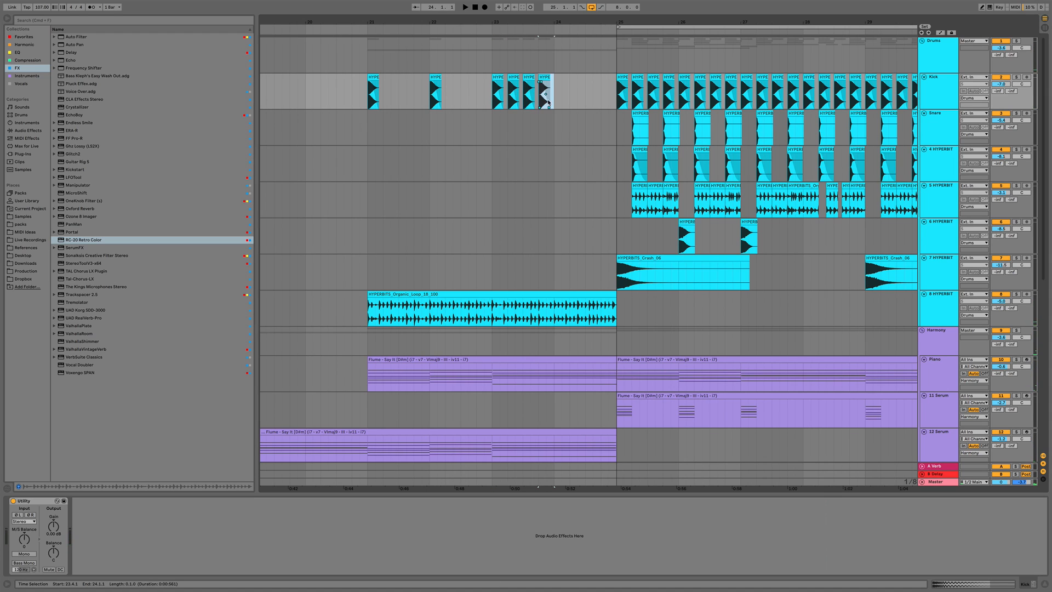
key("super+d")
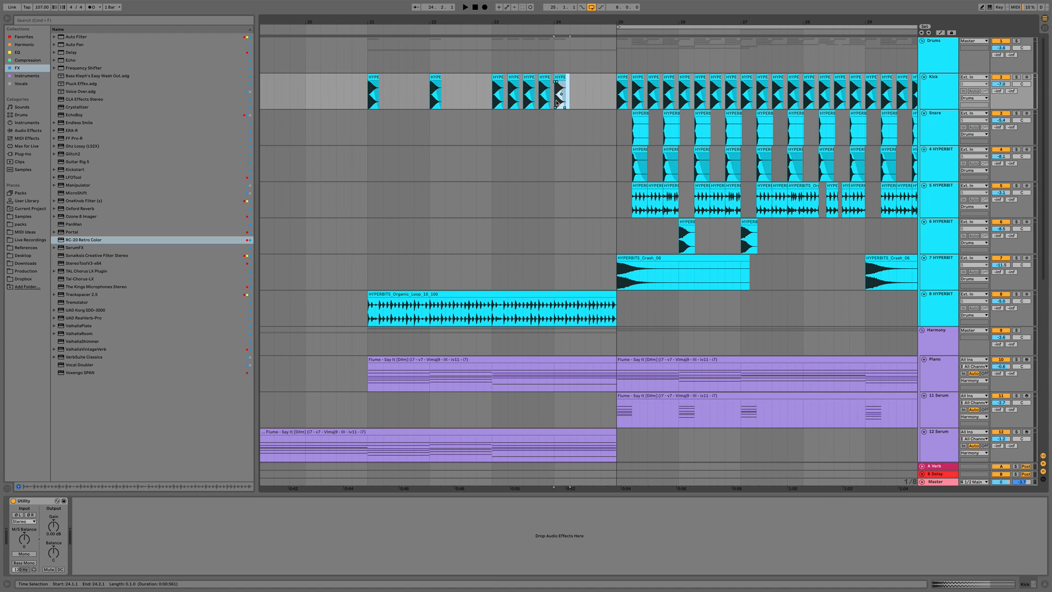
left_click_drag(563, 77, 565, 97)
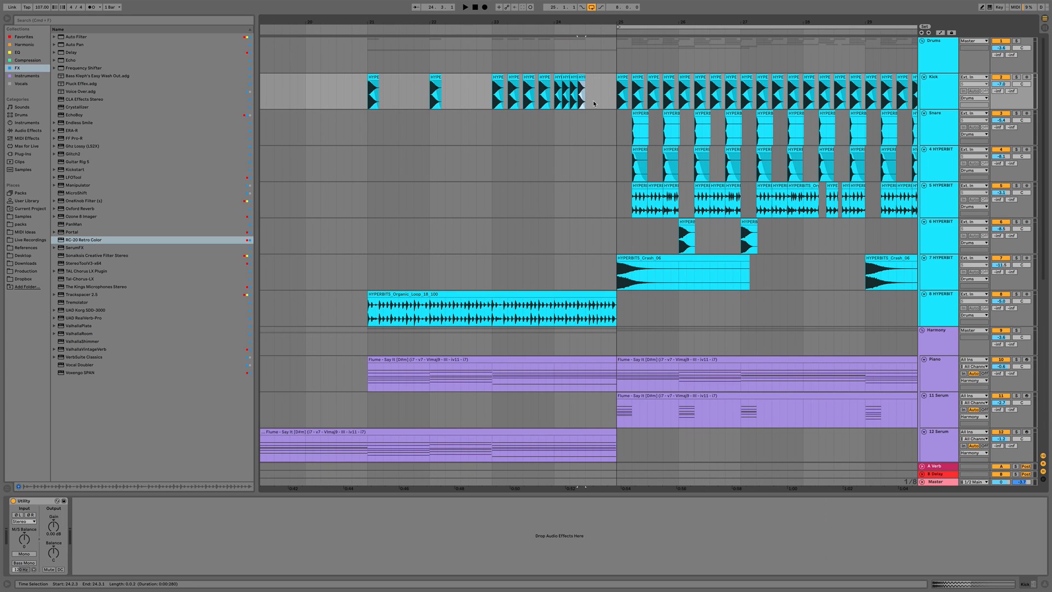
left_click_drag(552, 103, 600, 95)
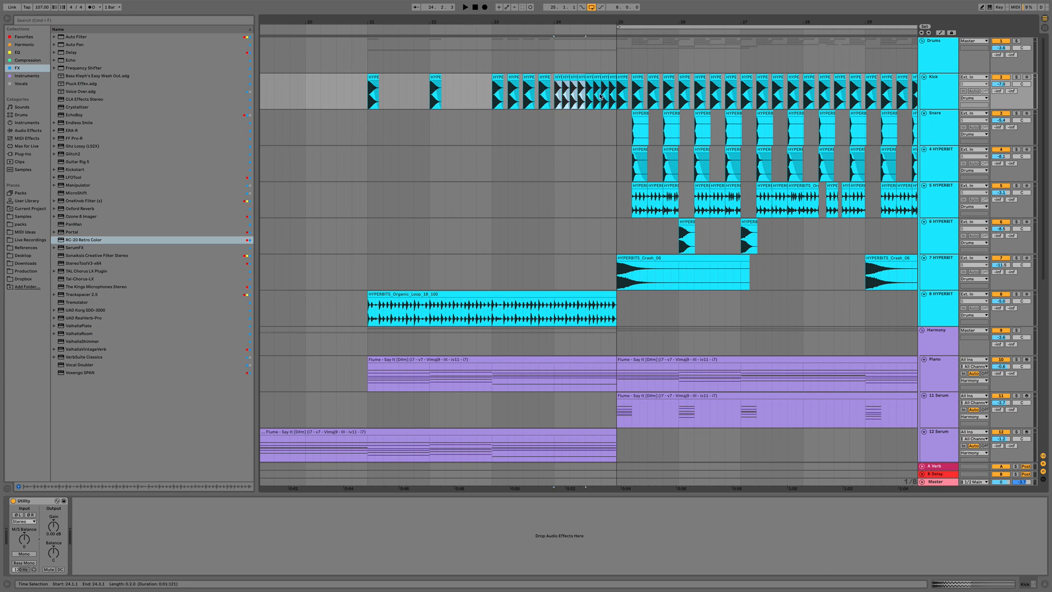
Select the kick roll in bar 24 and consolidate it into a single clip
key("space")
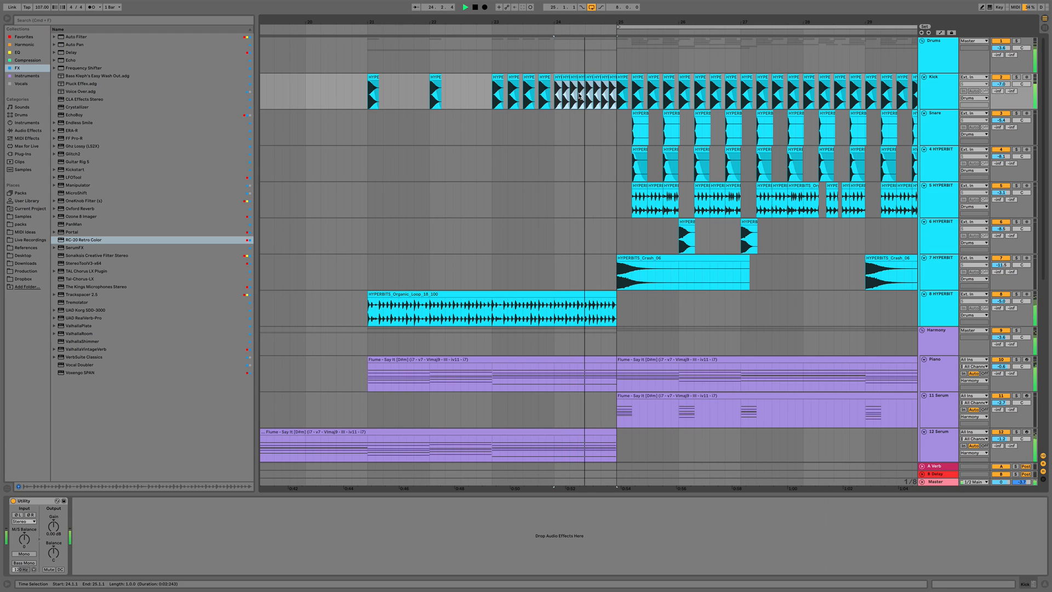
key("space")
left_click_drag(589, 20, 590, 81)
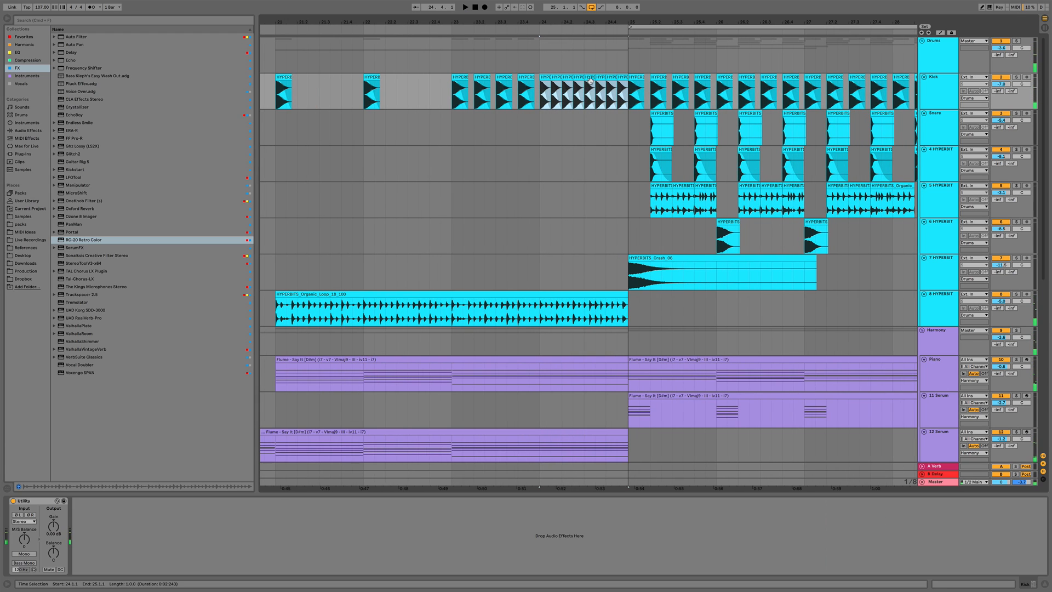
left_click_drag(591, 20, 586, 78)
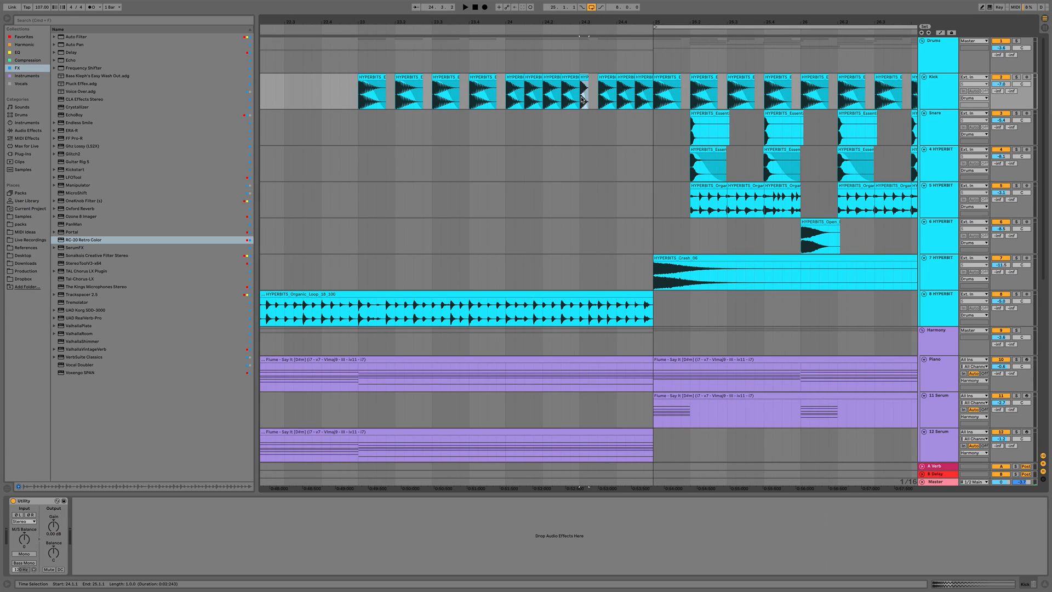
left_click(583, 99)
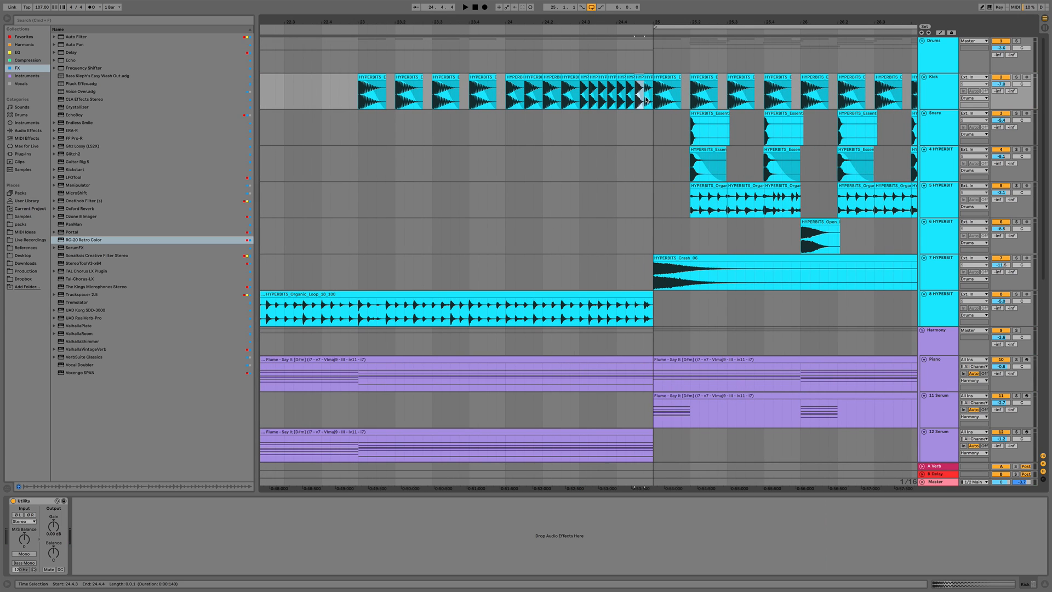
left_click_drag(648, 98, 576, 95)
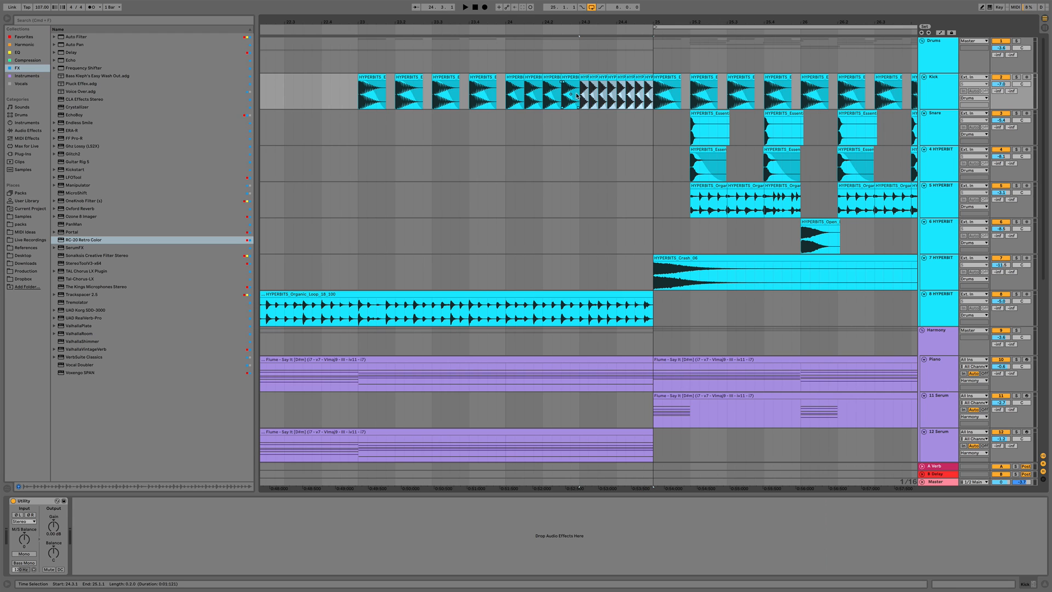
key("super+j")
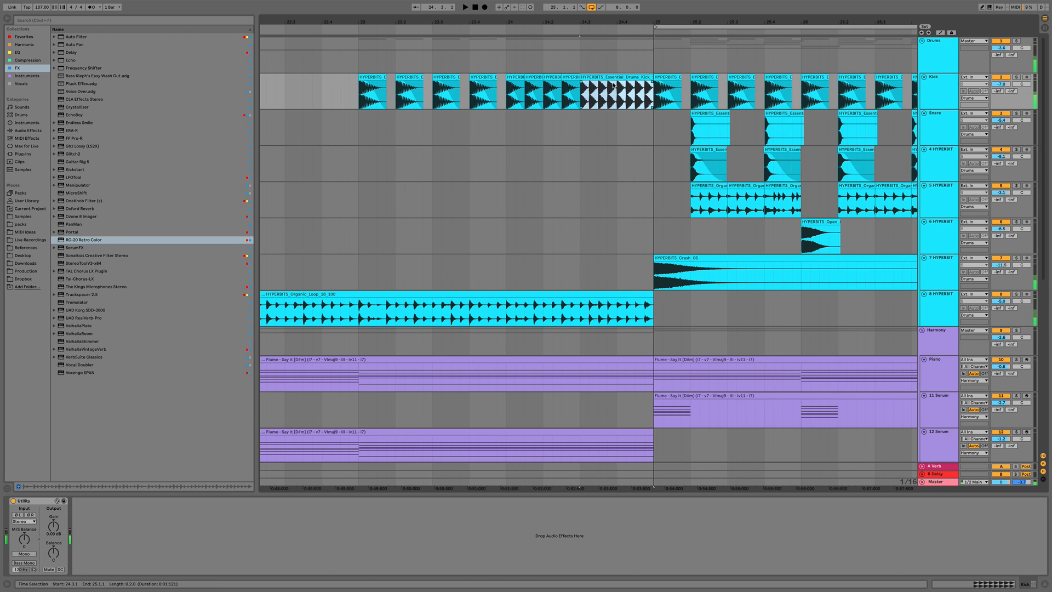
Draw a clip Transposition envelope on the kick roll rising from 0 to the top of its range
double_click(615, 76)
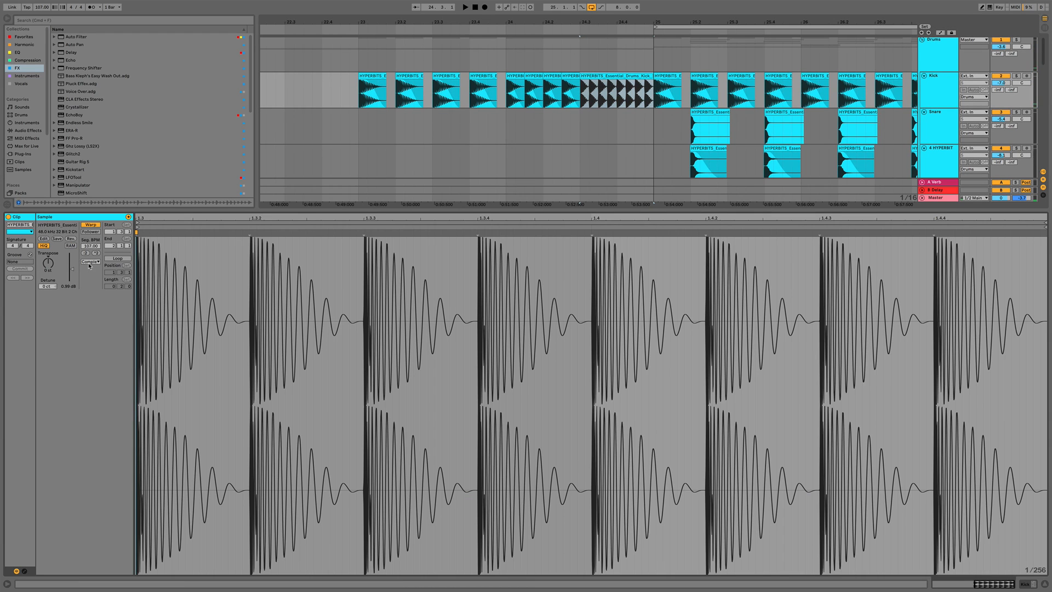
left_click(25, 571)
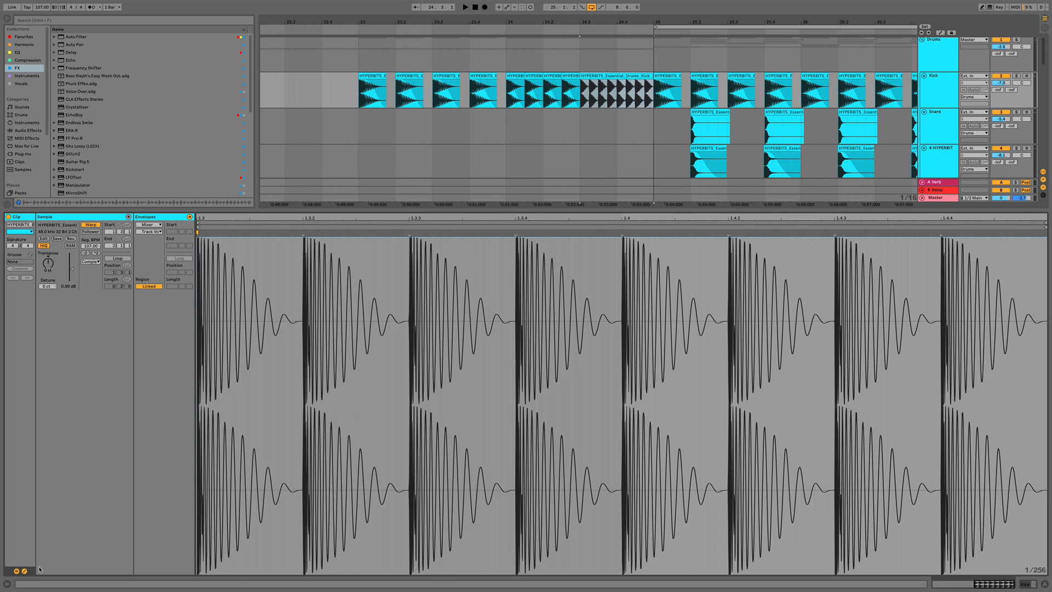
left_click(151, 232)
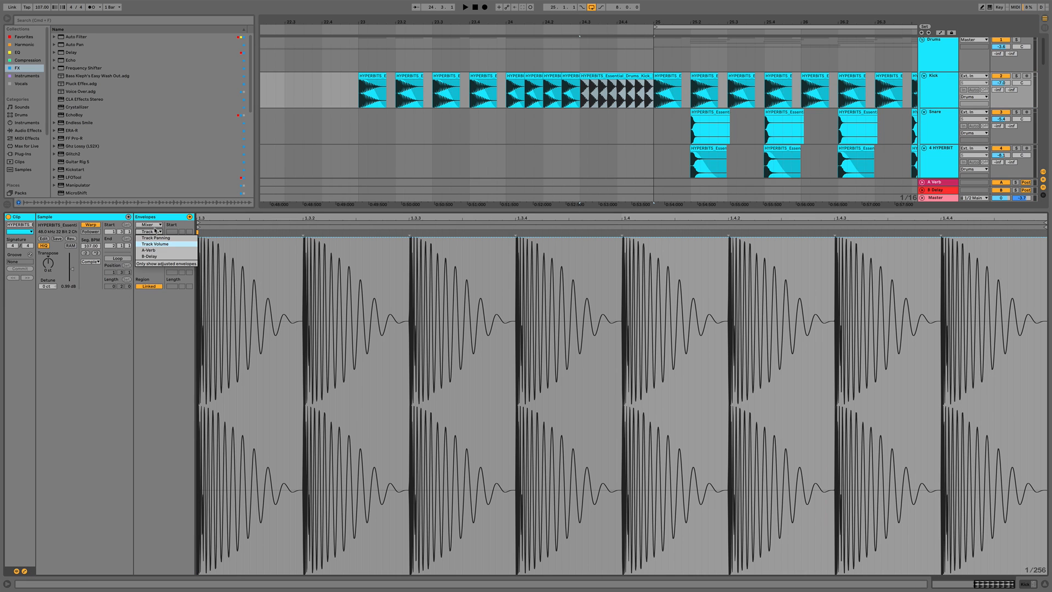
left_click(149, 225)
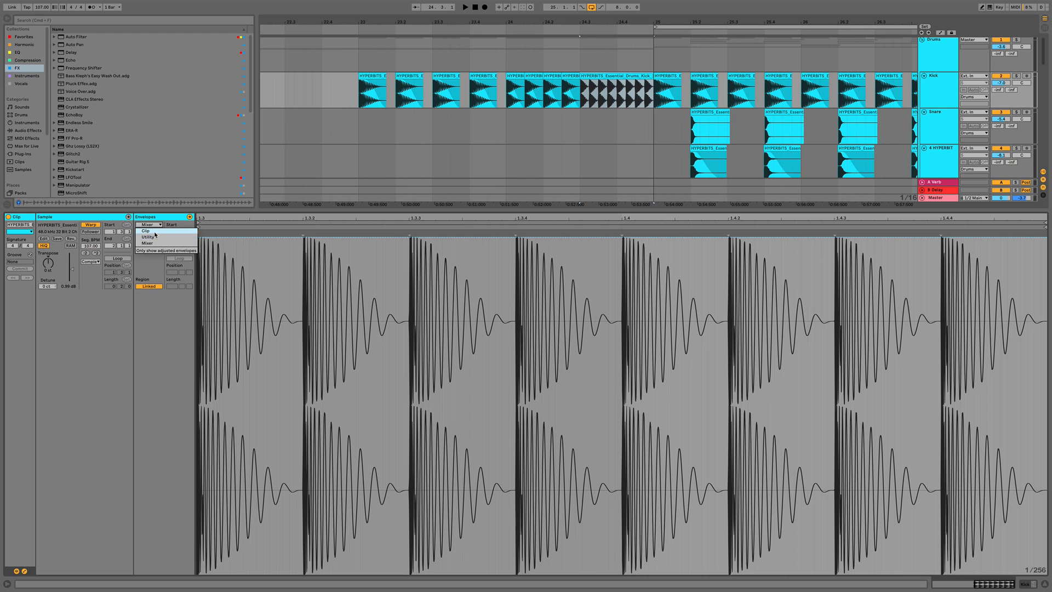
left_click(146, 230)
left_click(149, 232)
left_click(149, 245)
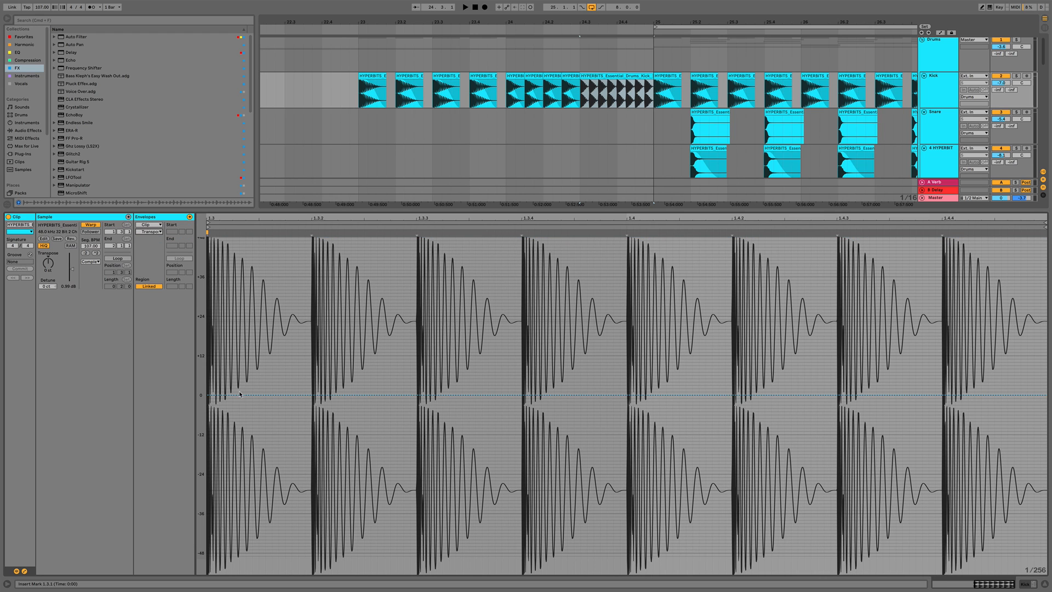
left_click(220, 395)
left_click_drag(1010, 366, 1012, 239)
key("space")
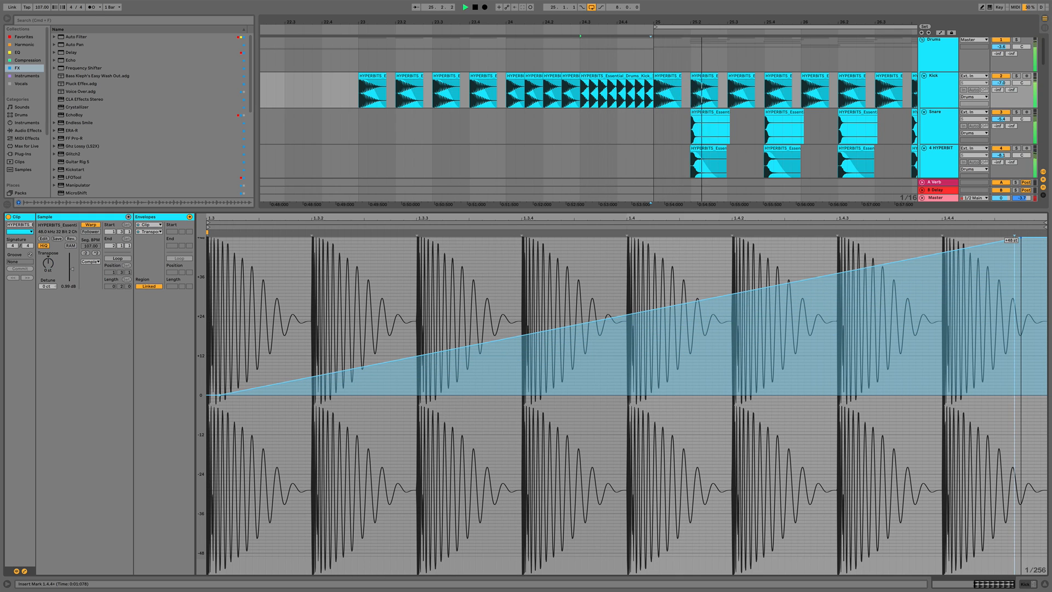
Insert a new audio track below the kick track and move the kick roll clip onto it
key("super+alt+l")
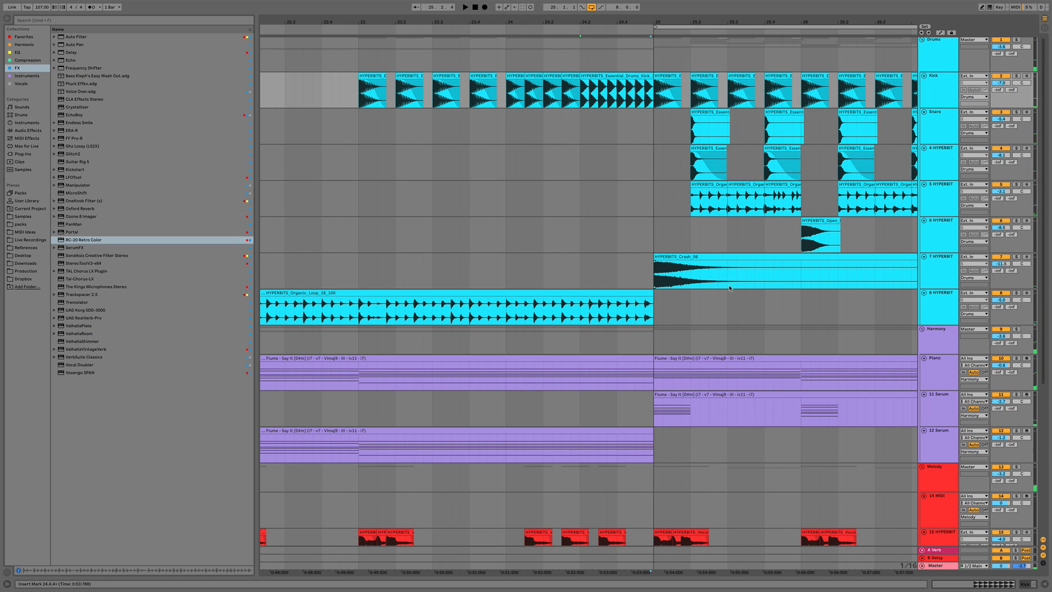
left_click(943, 100)
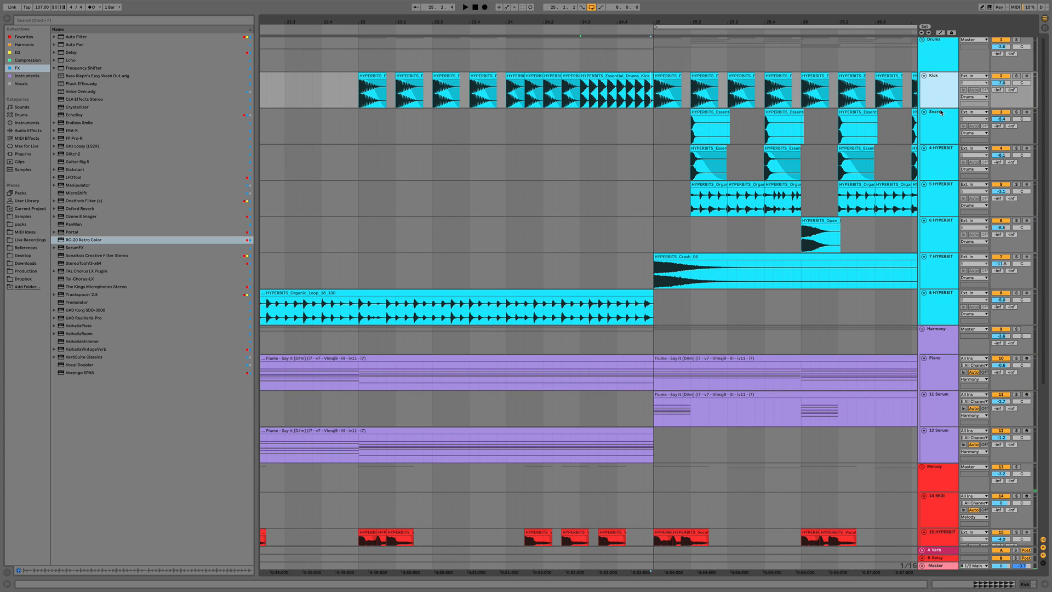
key("super+t")
left_click_drag(612, 88, 609, 120)
key("space")
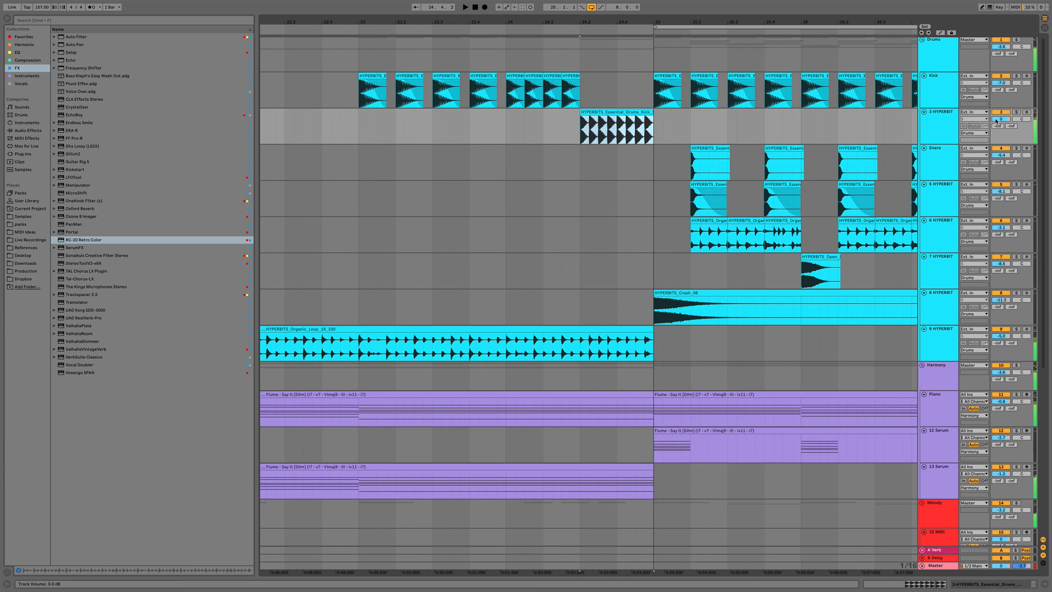
Lower the kick roll track's volume and play the build-up back
left_click_drag(1000, 118, 1001, 134)
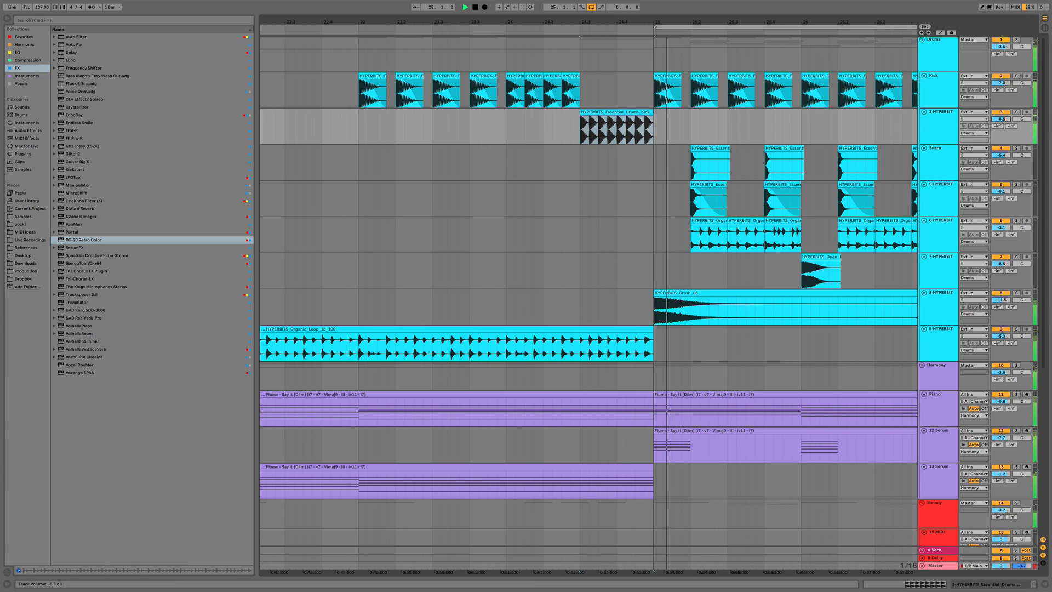
key("space")
key("space")
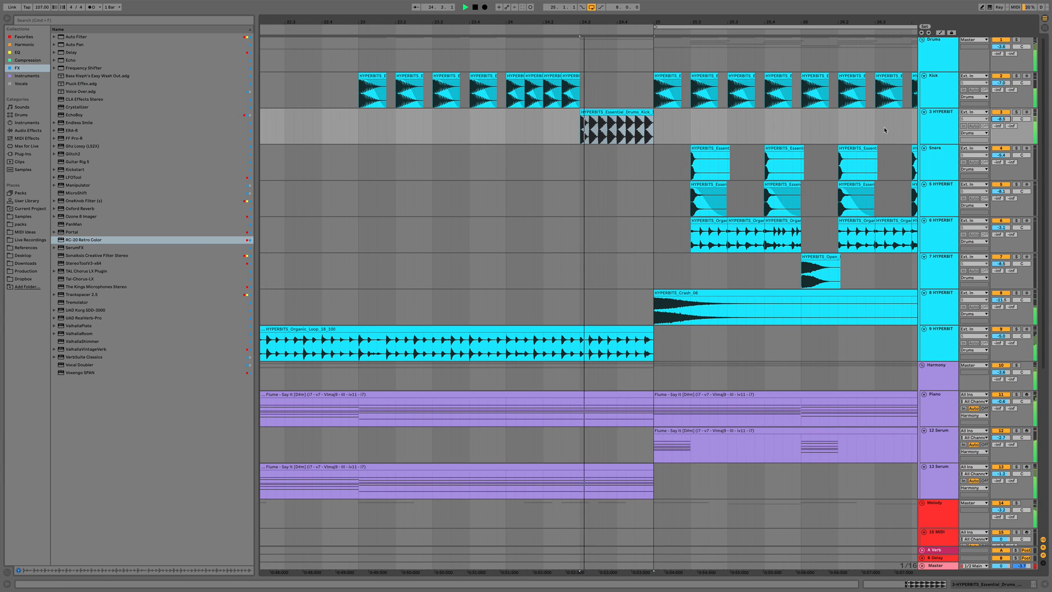
left_click(506, 130)
key("space")
key("space")
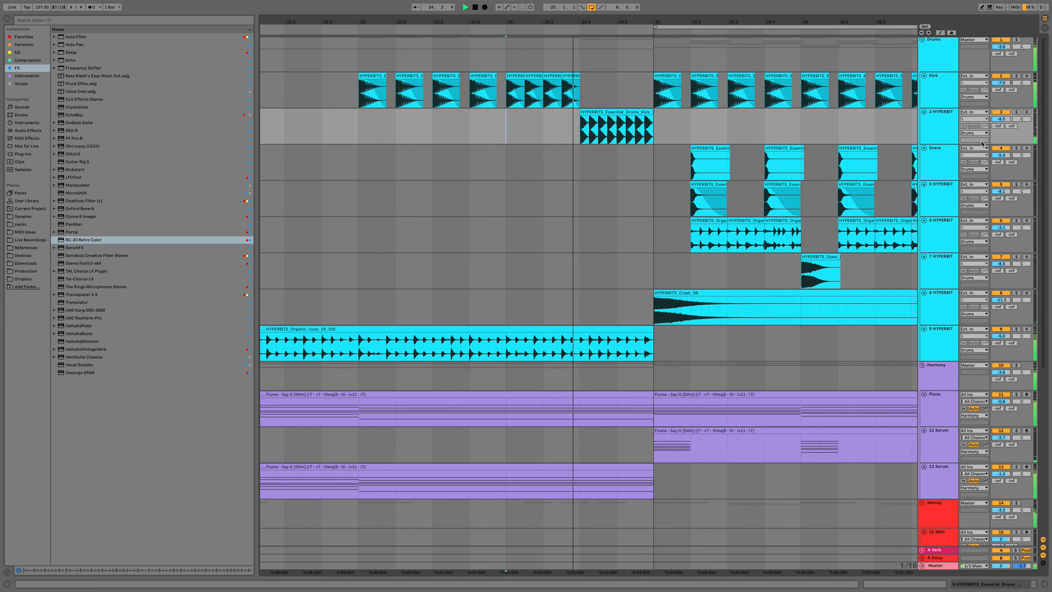
Add Endless Smile to the kick roll track's device chain and raise its Intensity to about 35%
double_click(939, 126)
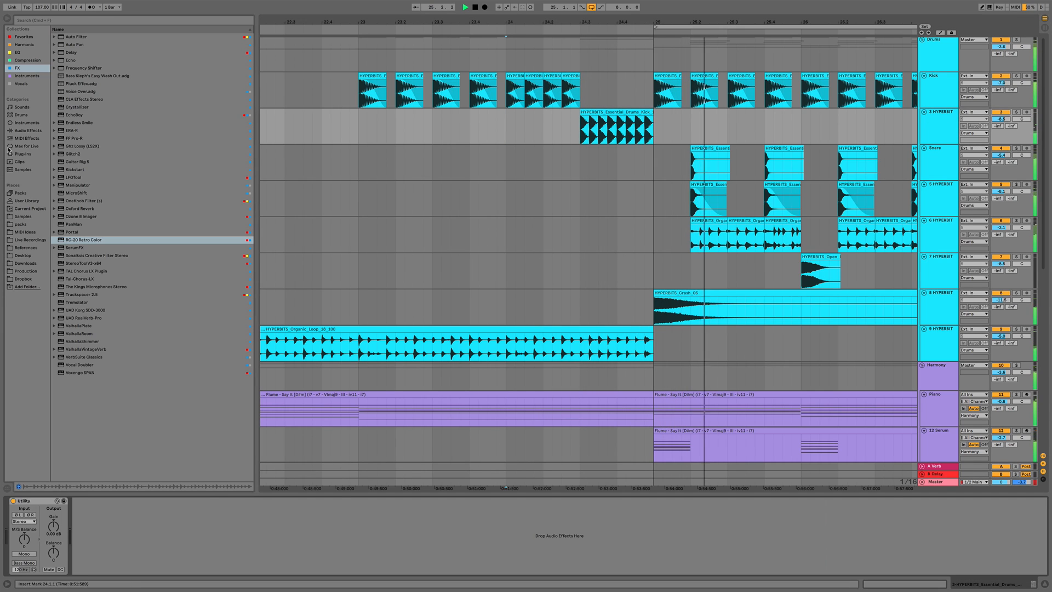
key("space")
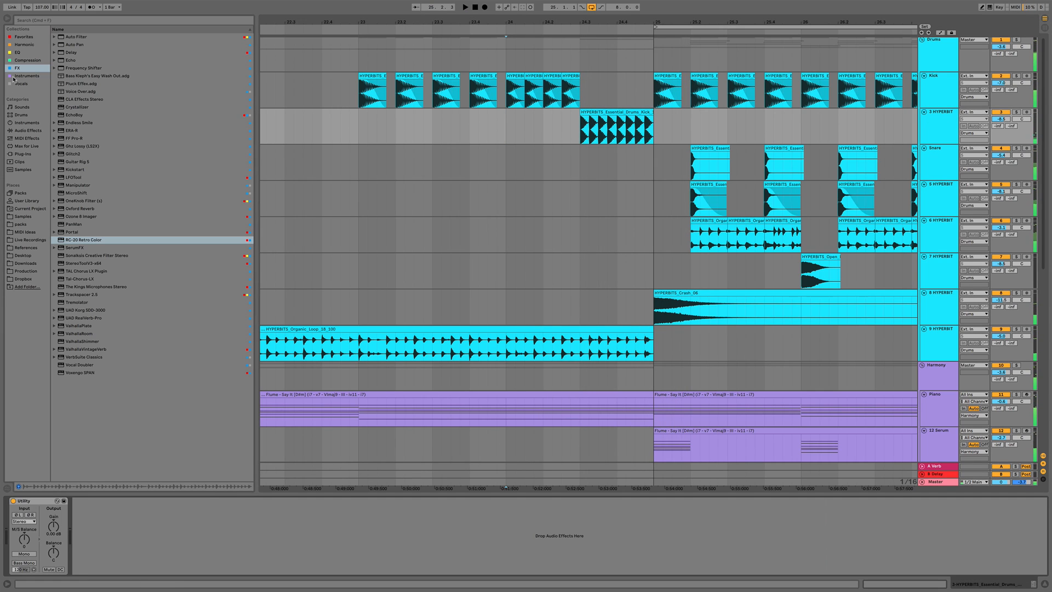
left_click(75, 123)
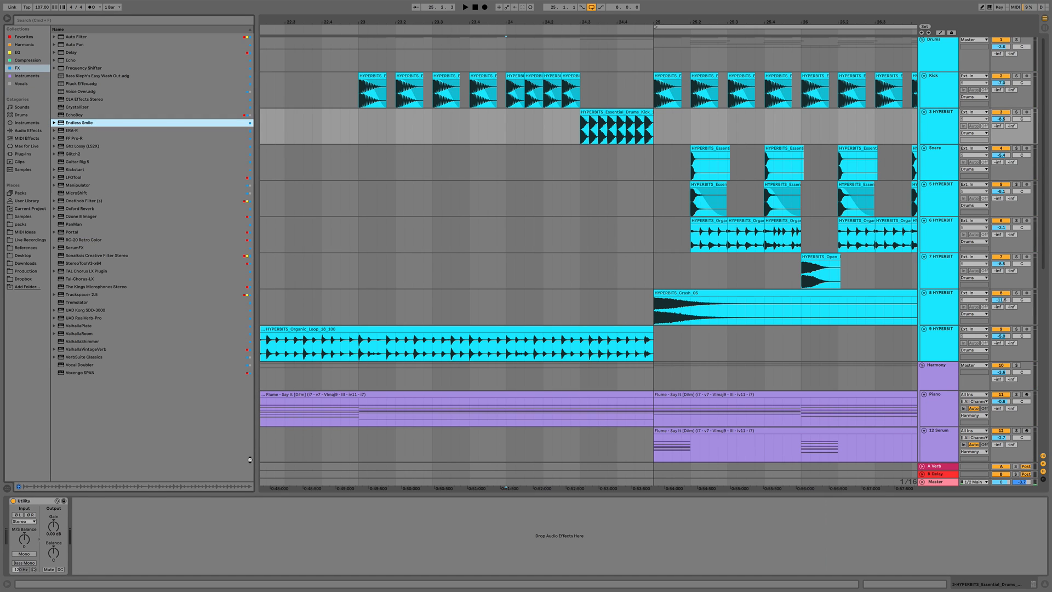
left_click_drag(250, 459, 149, 541)
left_click_drag(313, 184, 313, 156)
key("space")
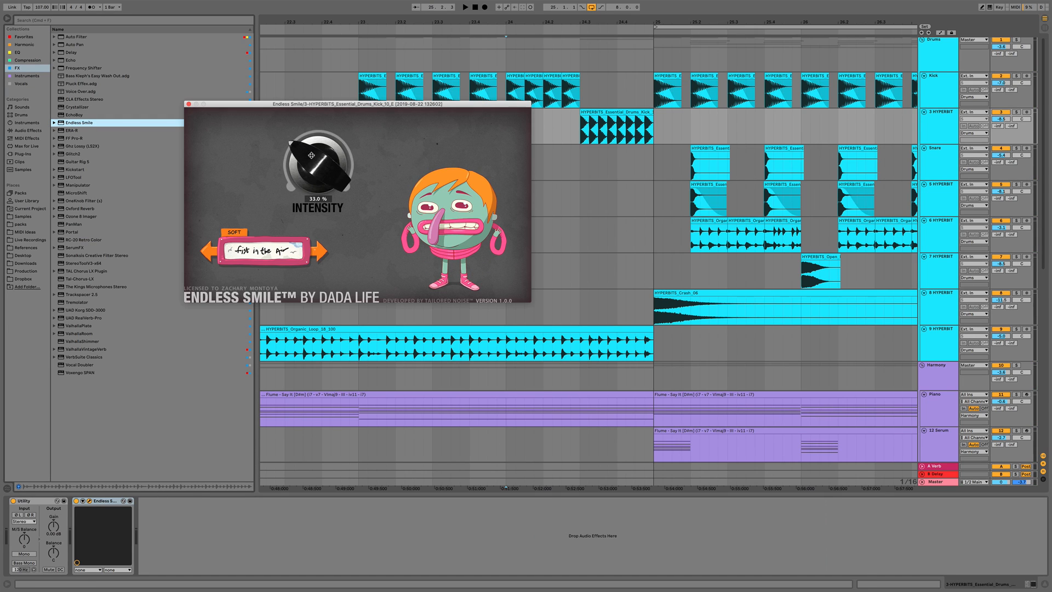
Automate the Endless Smile Intensity on the kick roll track so it rises through the build-up
key("a")
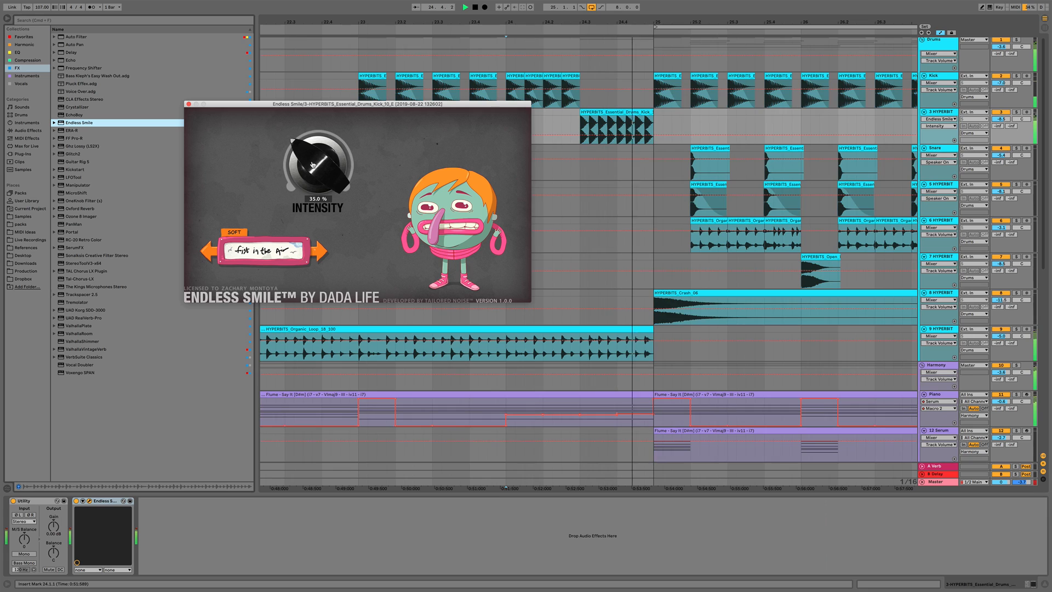
left_click(579, 136)
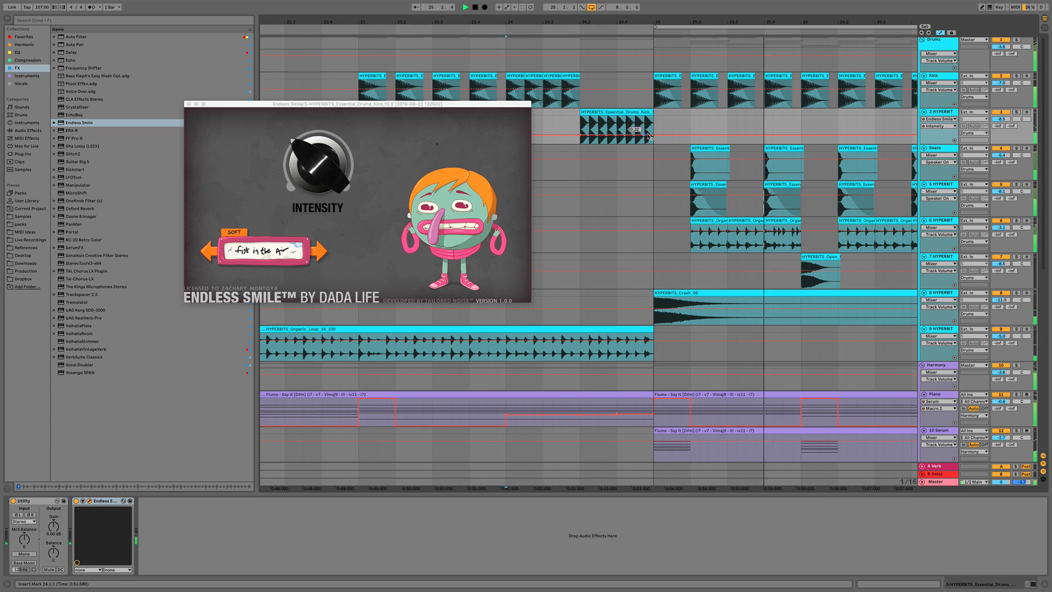
key("space")
key("space")
left_click_drag(653, 136, 653, 124)
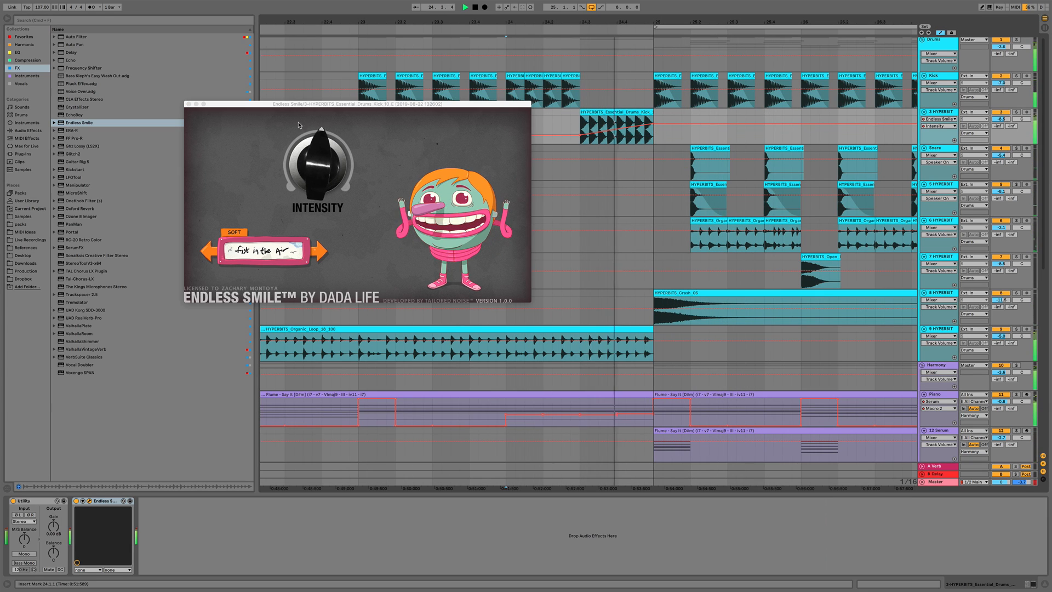
left_click(189, 104)
key("space")
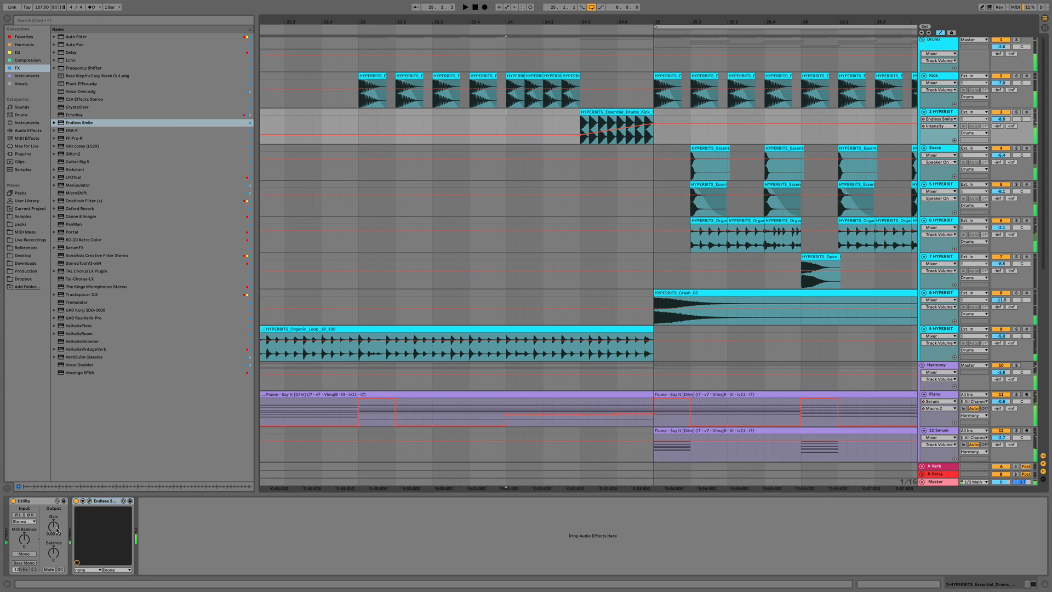
Move Utility after Endless Smile and adjust its Gain automation on the kick roll track from bar 25 to bar 28
left_click_drag(47, 503, 151, 541)
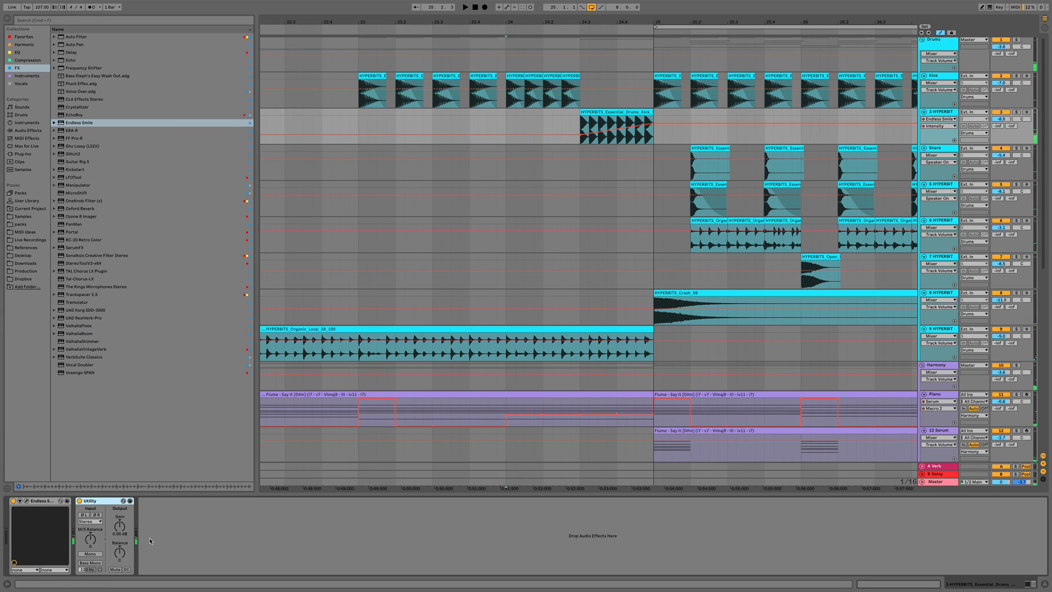
left_click(120, 527)
left_click_drag(654, 134, 792, 153)
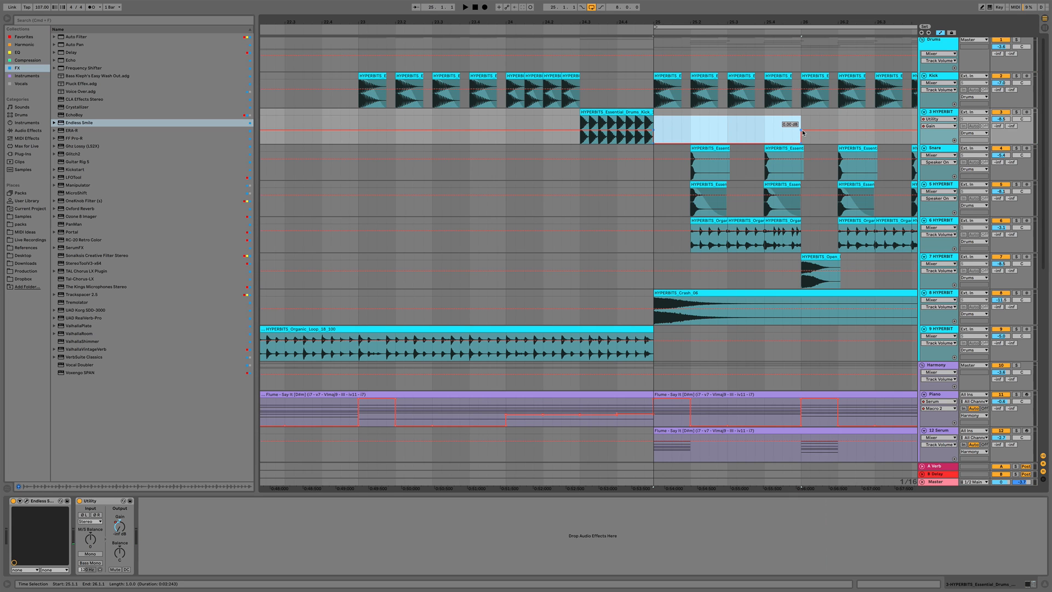
left_click(802, 131)
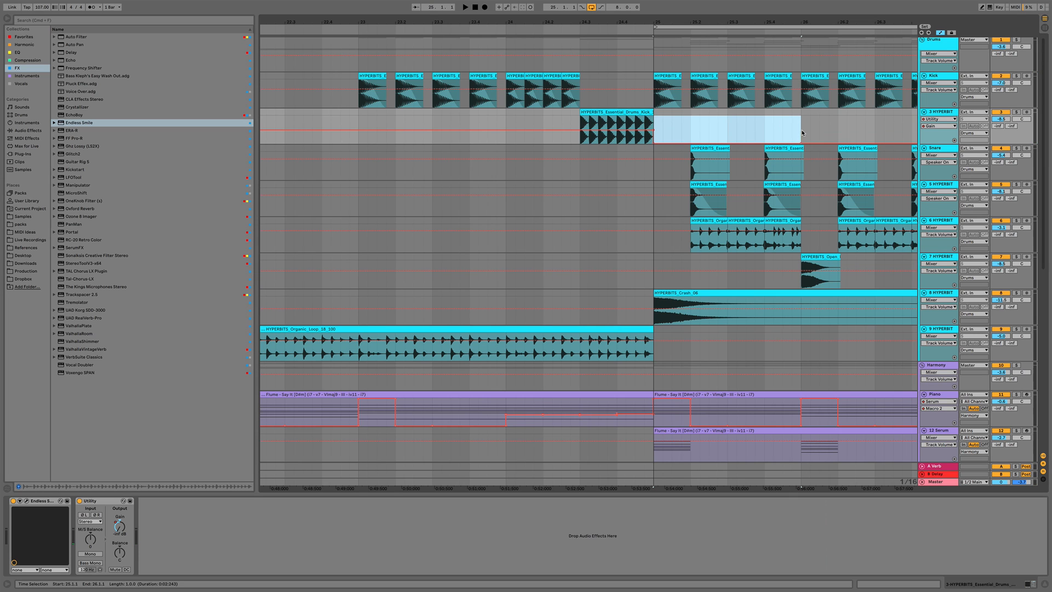
left_click(355, 140)
key("space")
left_click_drag(376, 21, 377, 7)
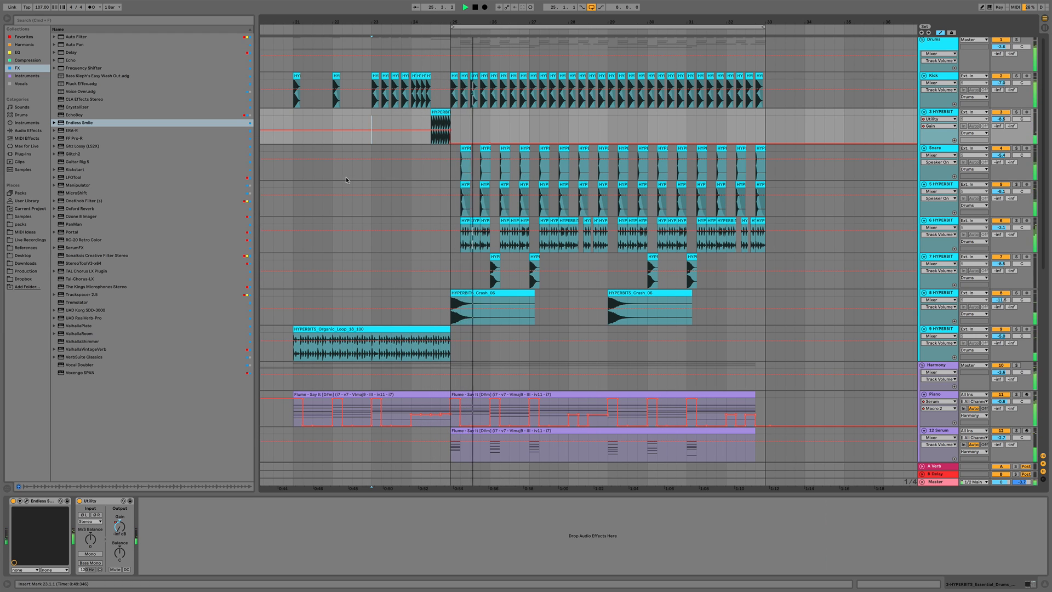
key("a")
Inspect the device chains of the Piano, Melody and melodic tracks in the arrangement
left_click(948, 412)
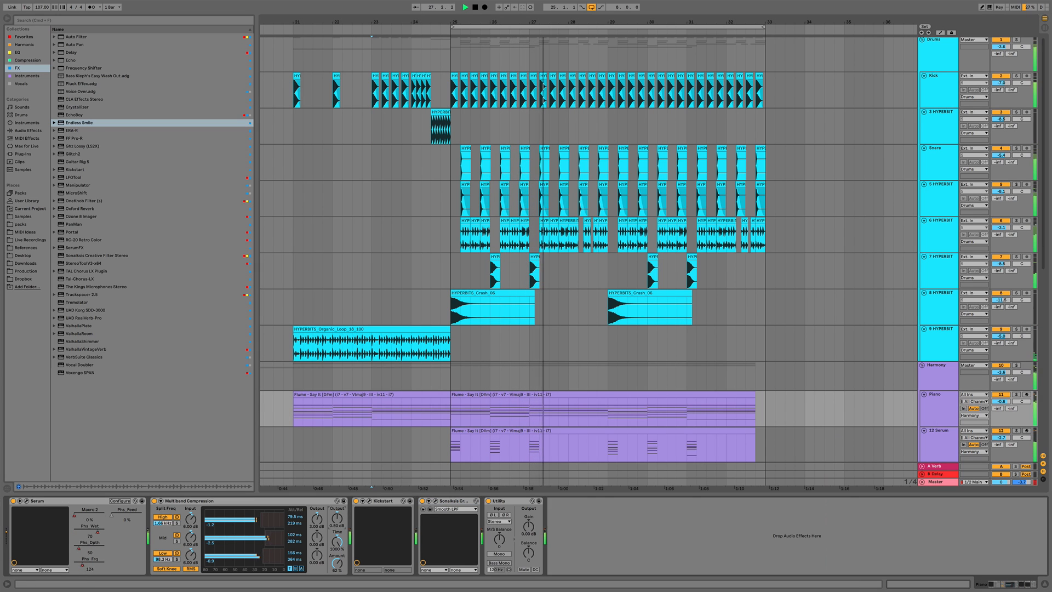
scroll(608, 374, "down", 3)
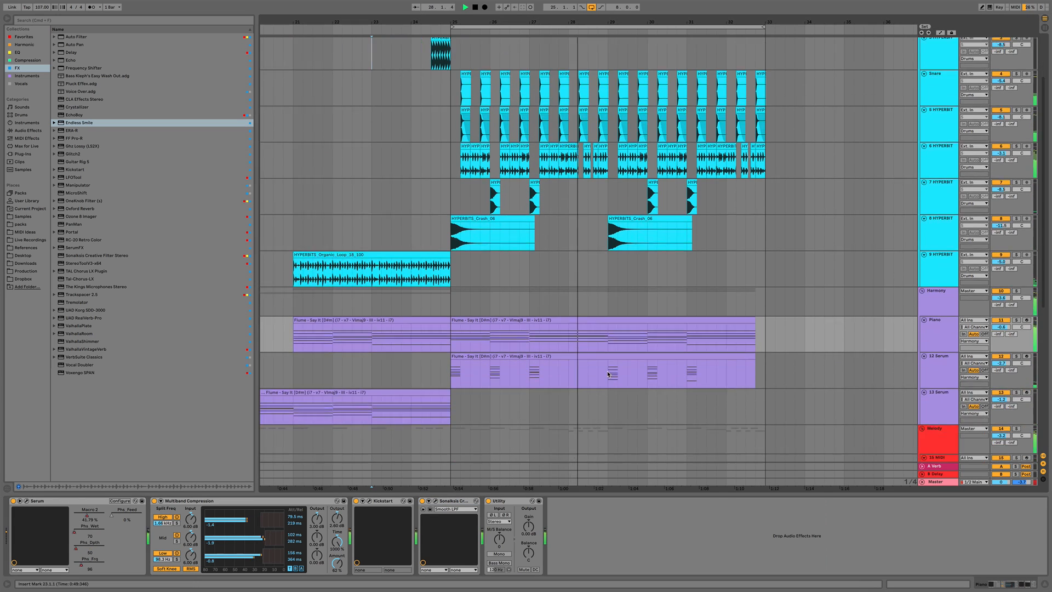
scroll(608, 374, "down", 4)
scroll(970, 354, "down", 3)
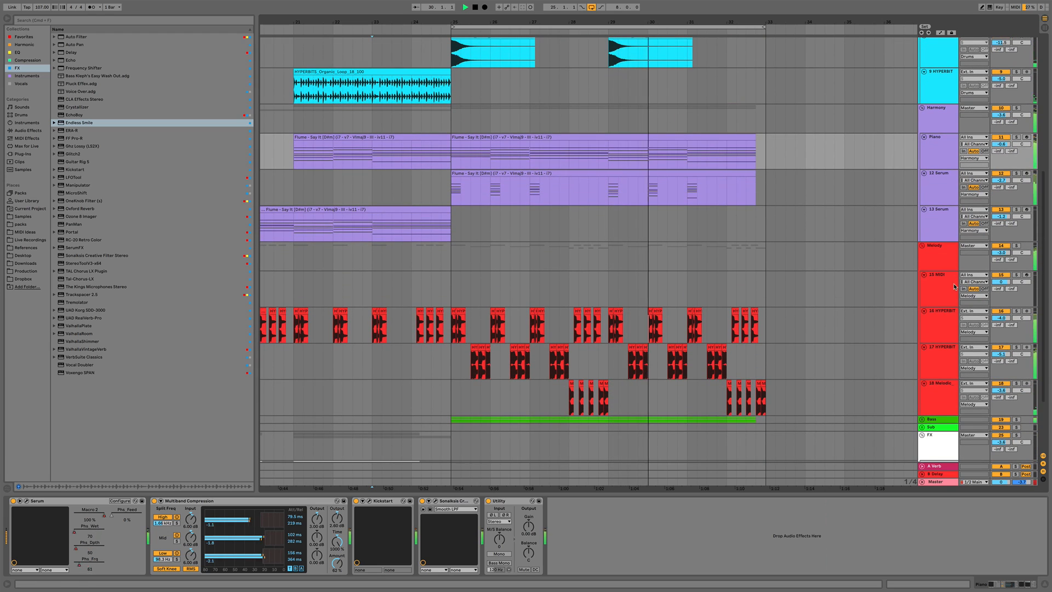
left_click(936, 265)
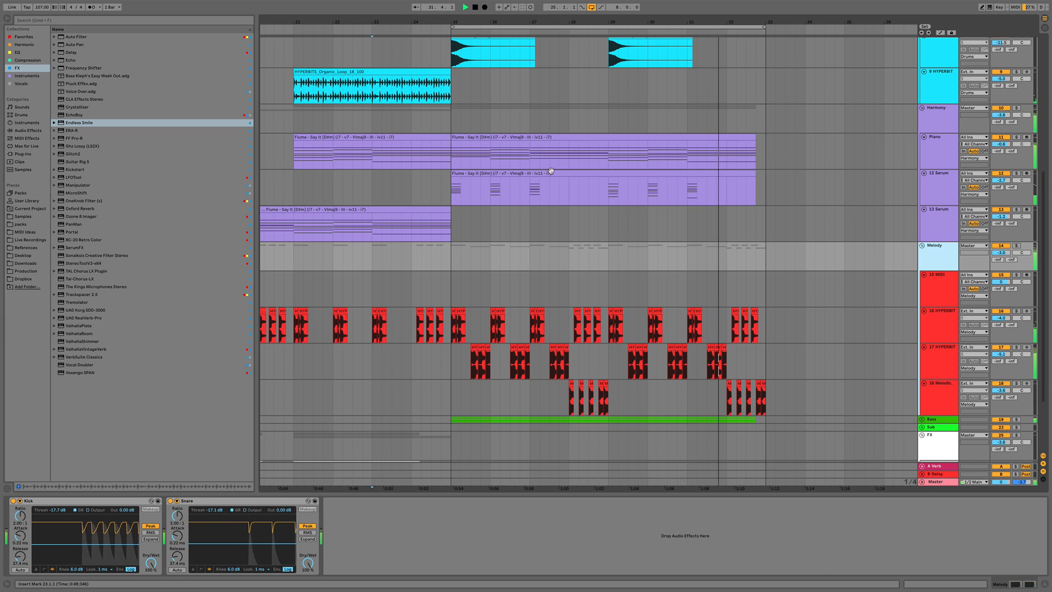
key("space")
left_click_drag(636, 22, 636, 6)
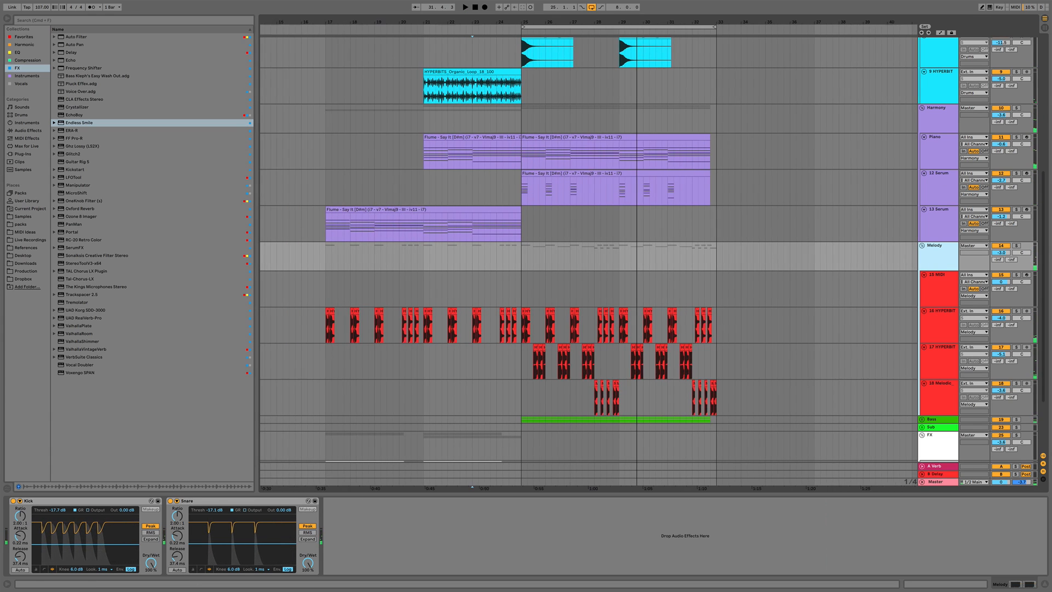
scroll(313, 353, "down", 5)
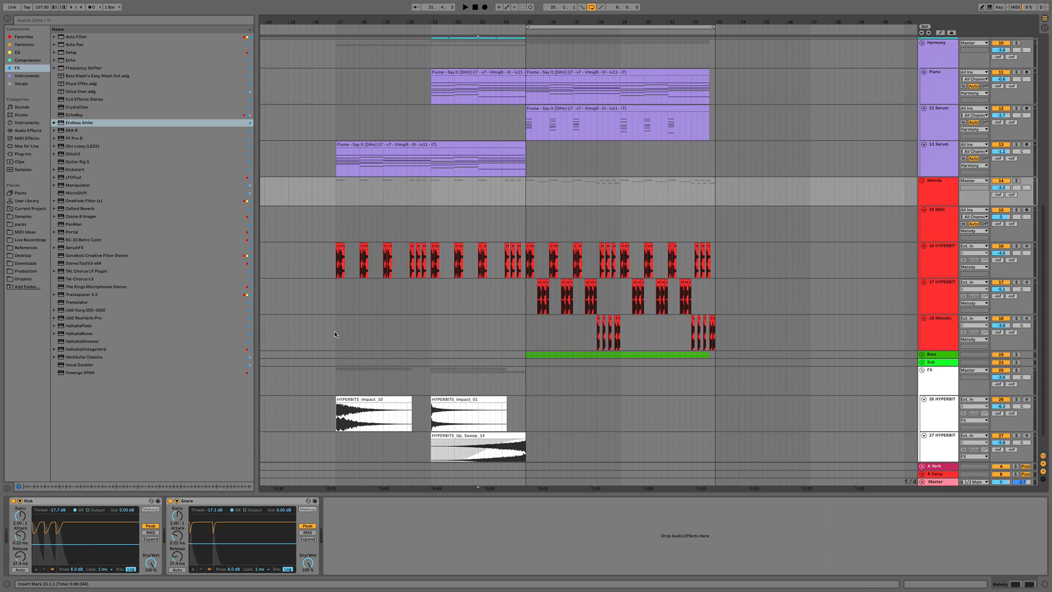
left_click(334, 334)
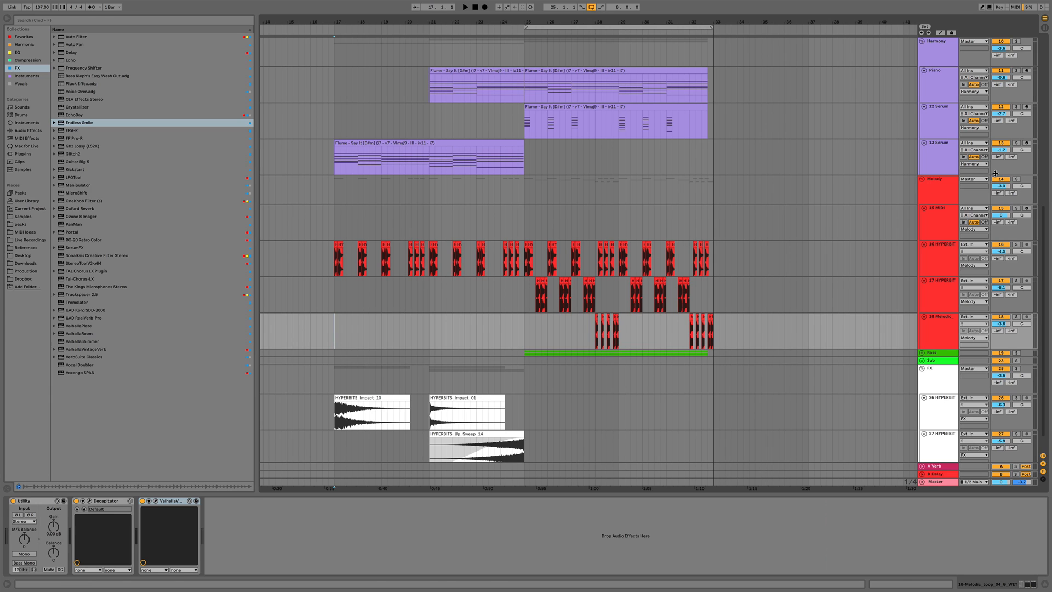
Lower the Melody group's volume to -6.2 dB
left_click(944, 193)
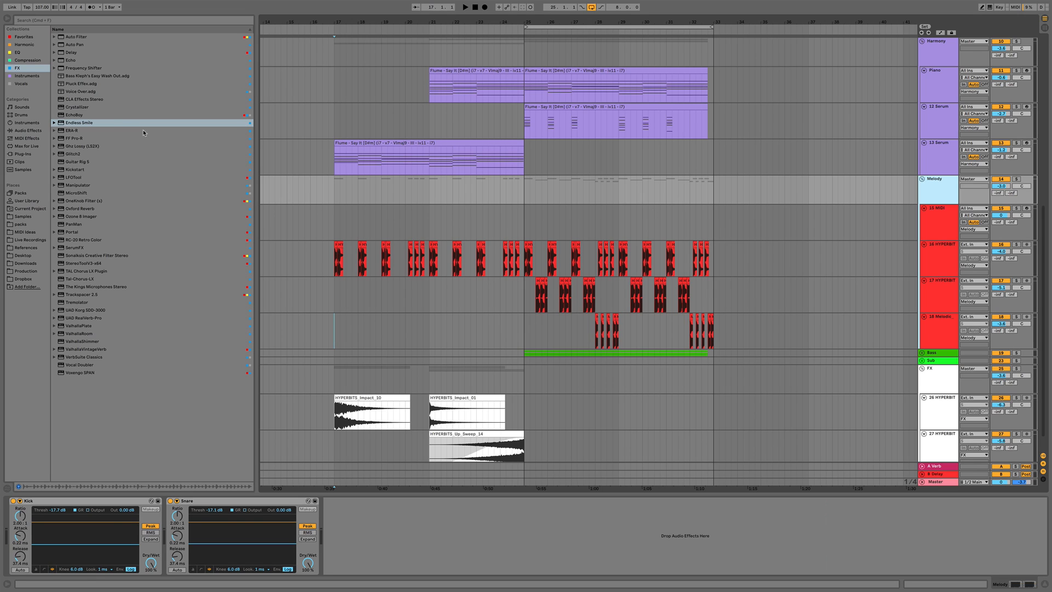
left_click(20, 62)
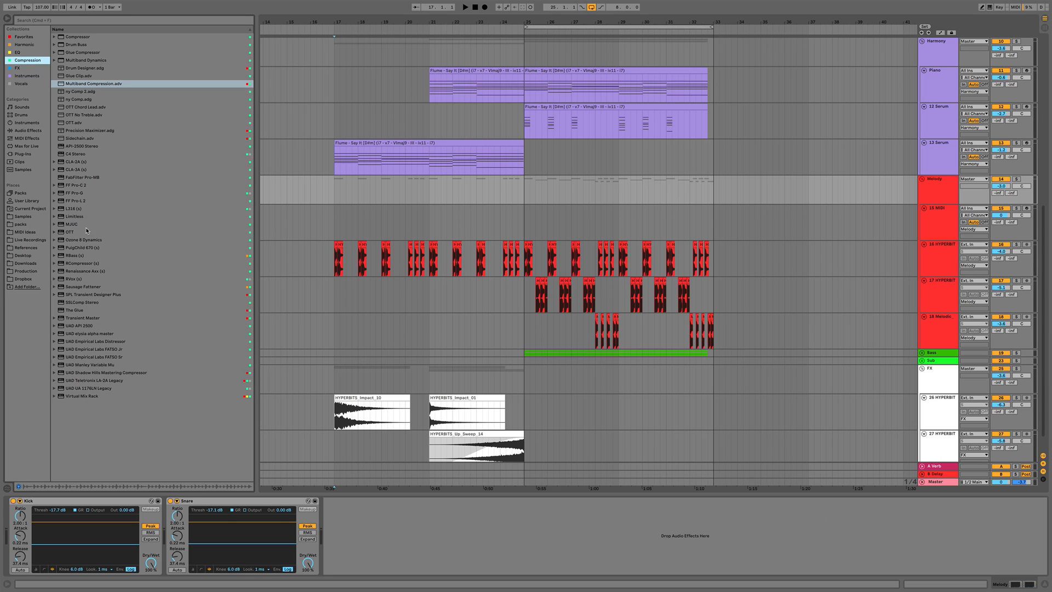
left_click(933, 198)
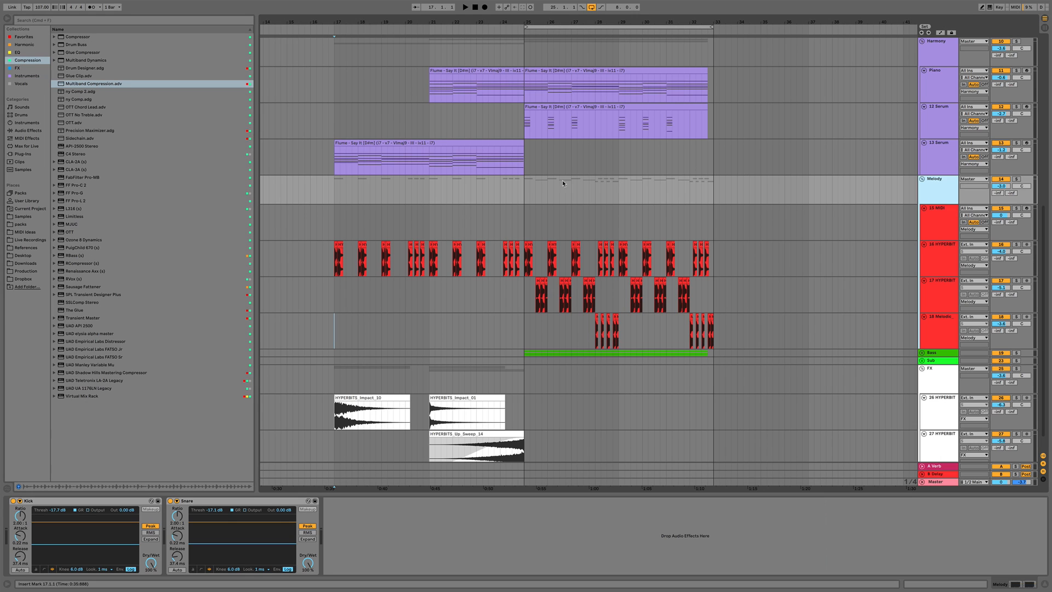
left_click(523, 193)
left_click(942, 188)
key("space")
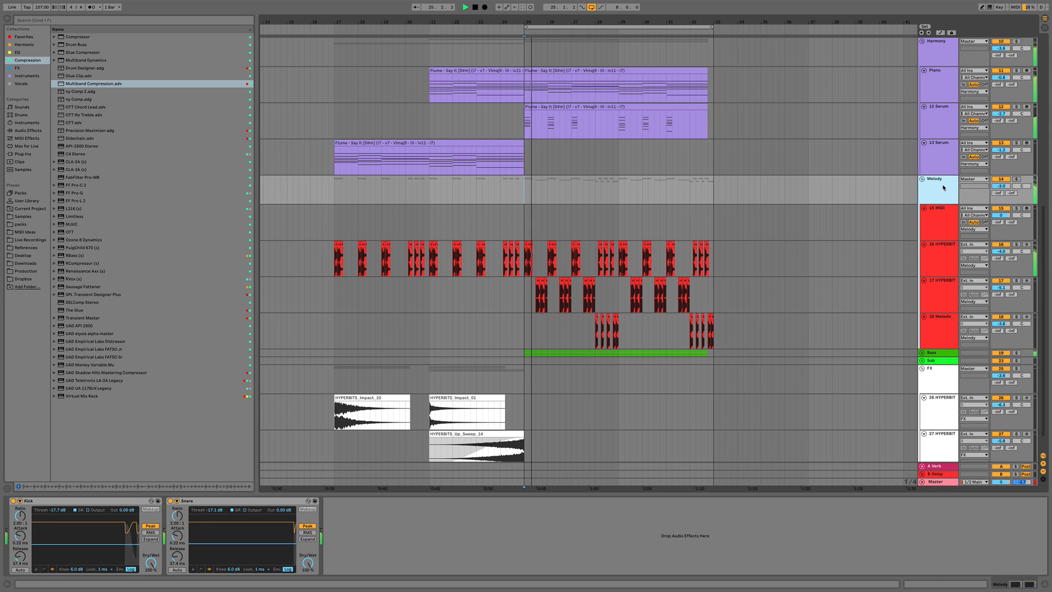
key("super+a")
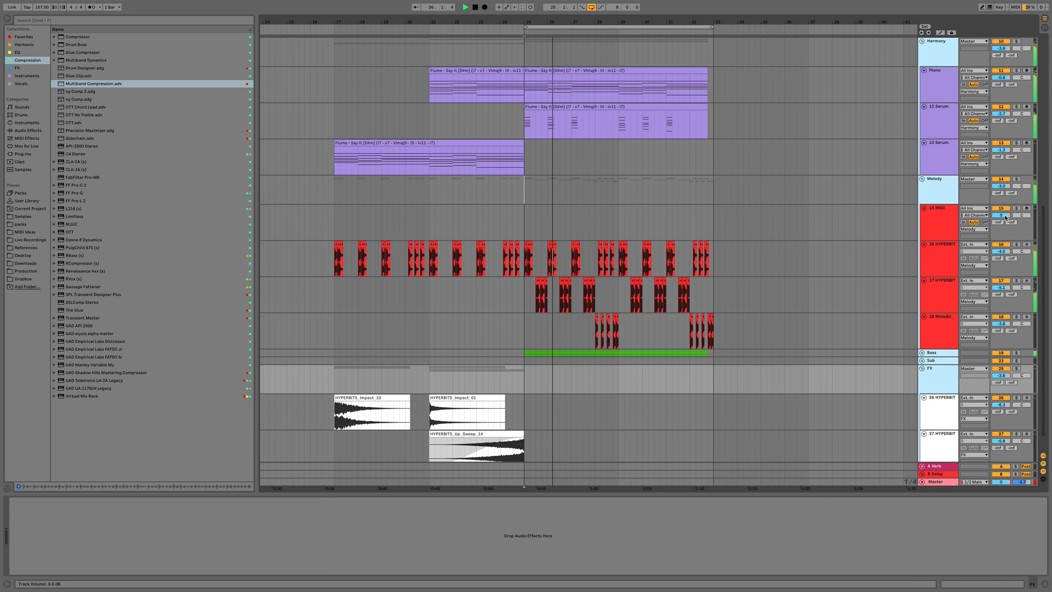
left_click_drag(1002, 187, 1001, 209)
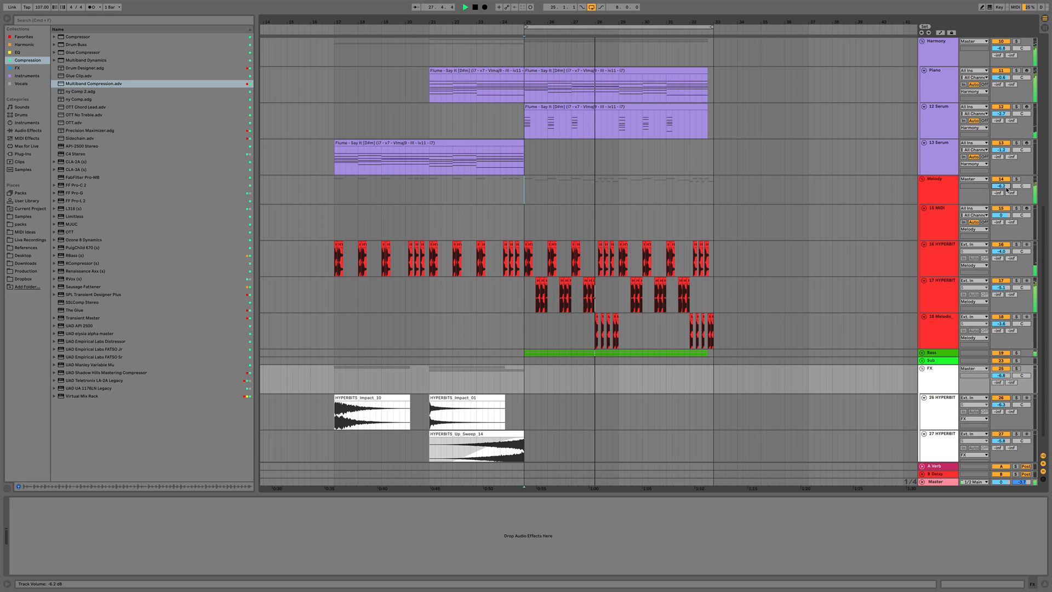
Add The Glue to the Melody group, load the Drum 'full parallel' preset, and lower its Mix
left_click(929, 58)
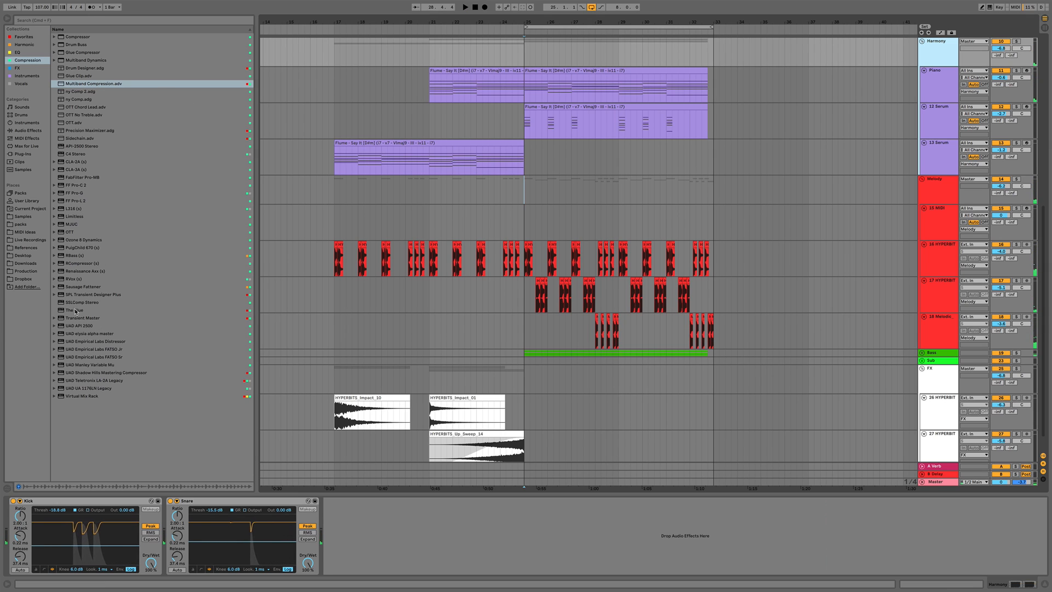
left_click_drag(75, 310, 940, 187)
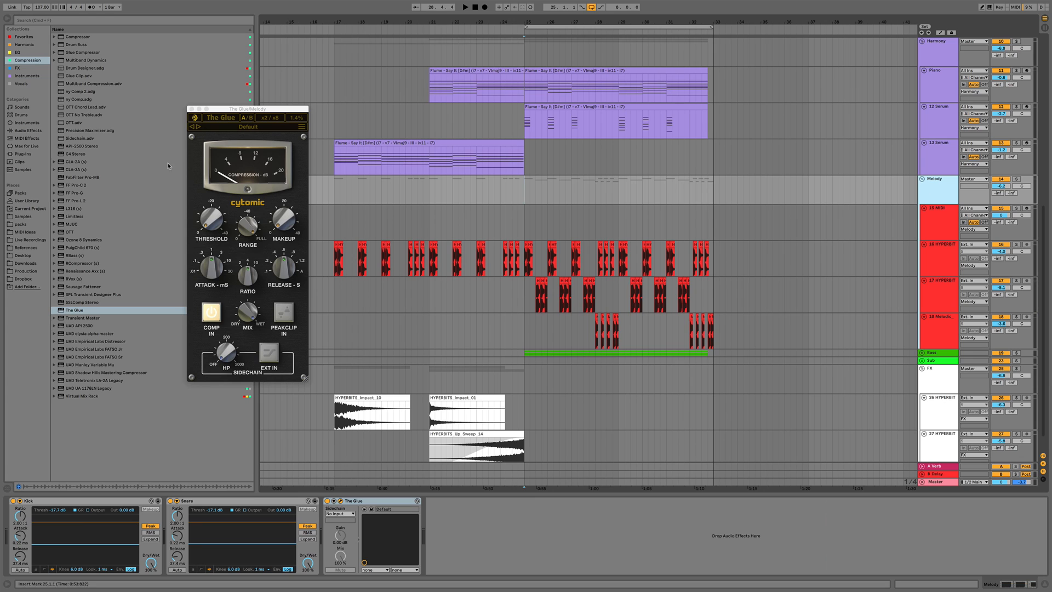
left_click(273, 130)
mouse_move(405, 144)
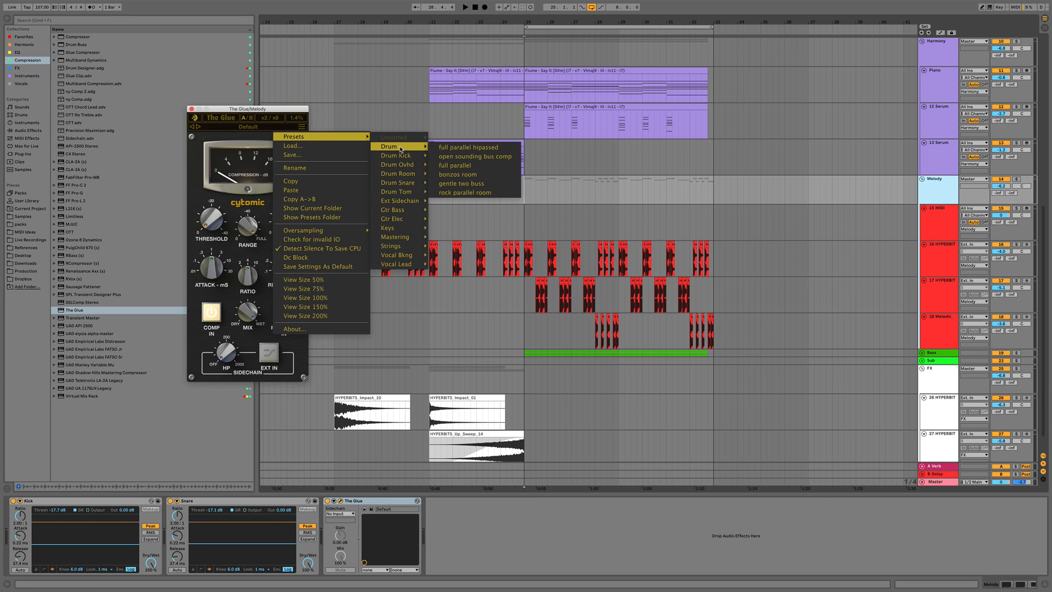
left_click(460, 156)
key("space")
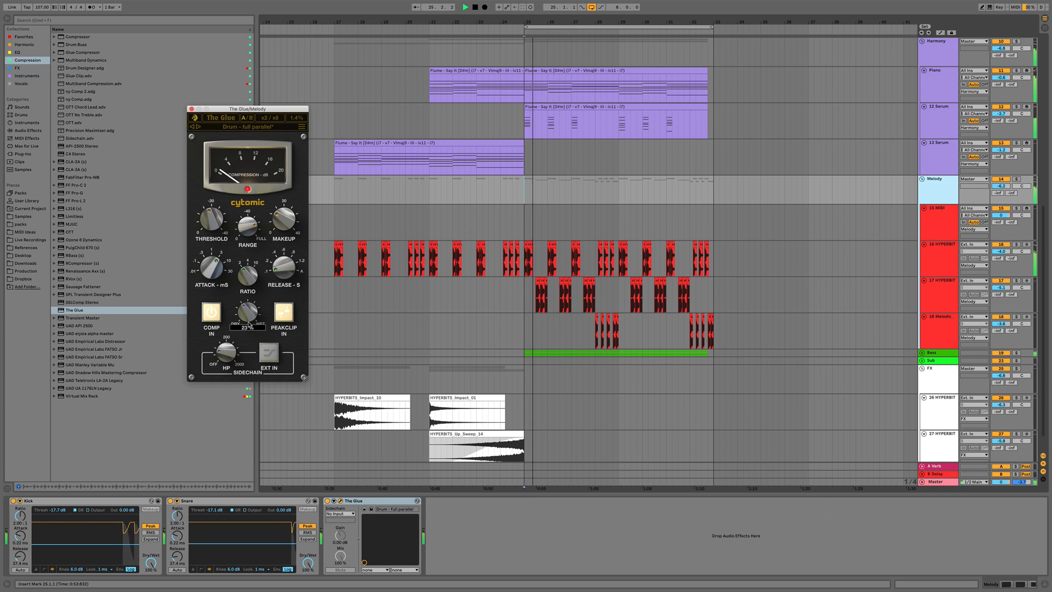
left_click_drag(248, 312, 248, 332)
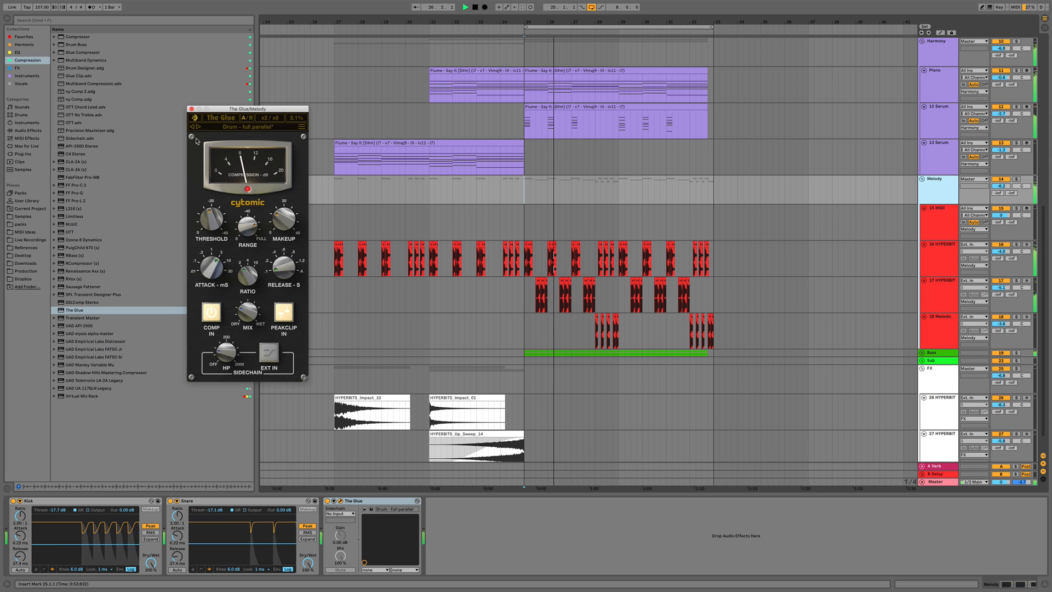
Paste a copy of The Glue onto the Bass group and set its Mix to about 11%
left_click(340, 500)
left_click(381, 501)
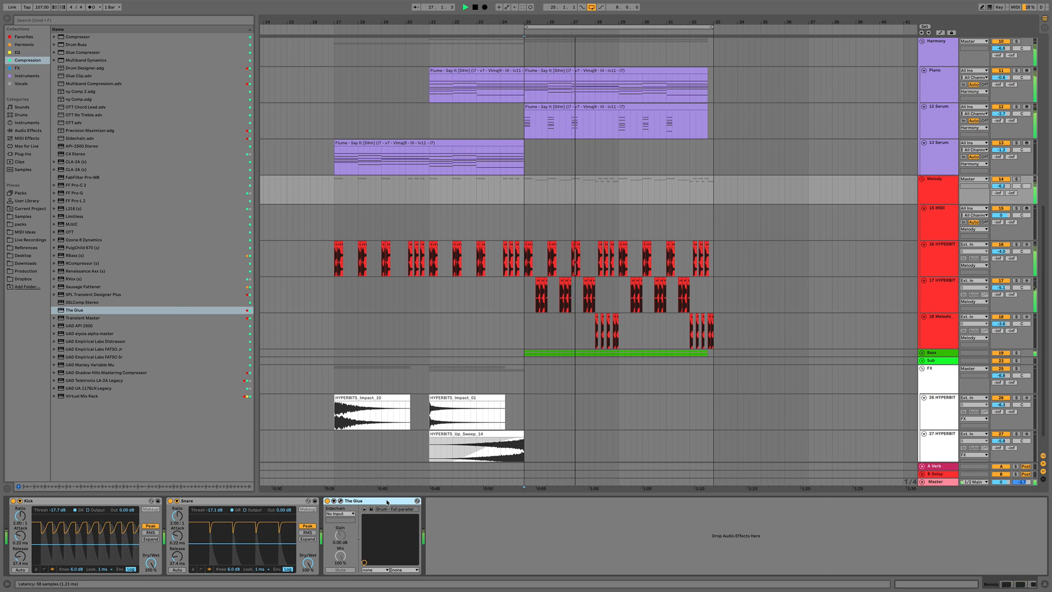
left_click(931, 354)
key("space")
left_click(390, 526)
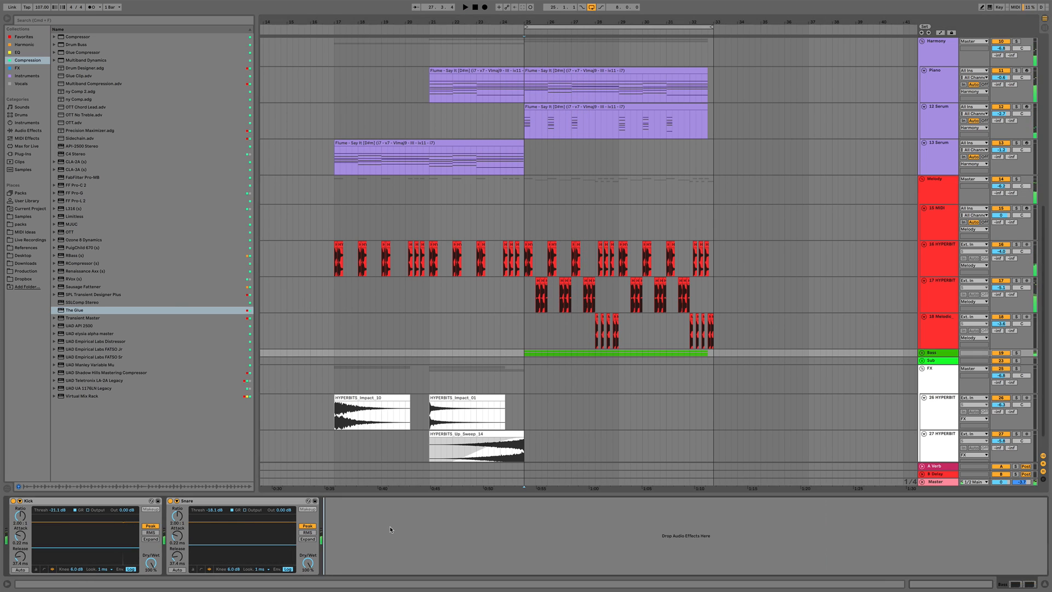
key("super+v")
key("space")
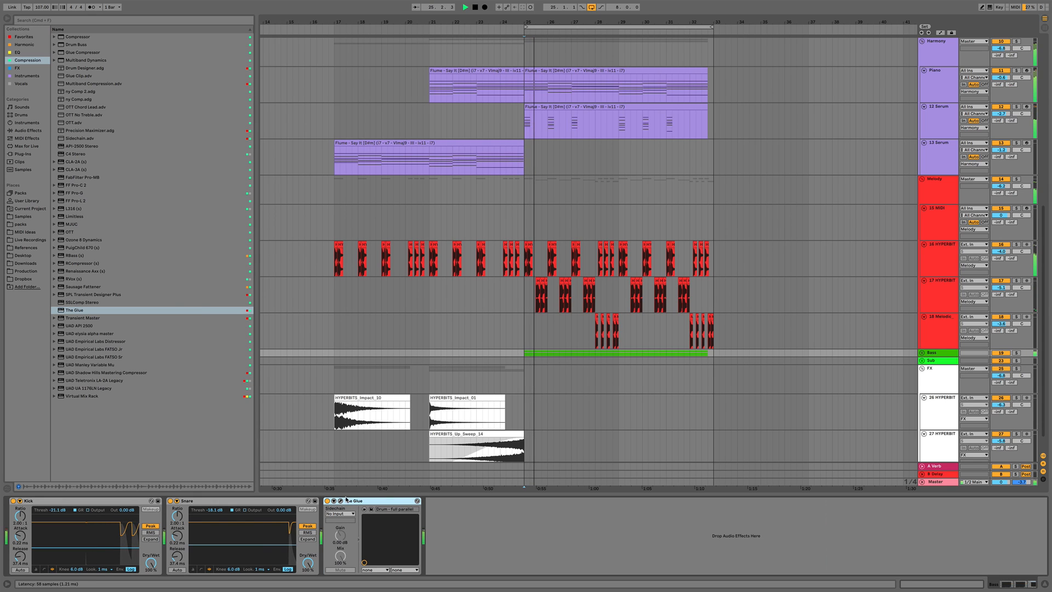
left_click(340, 501)
left_click_drag(246, 315, 246, 316)
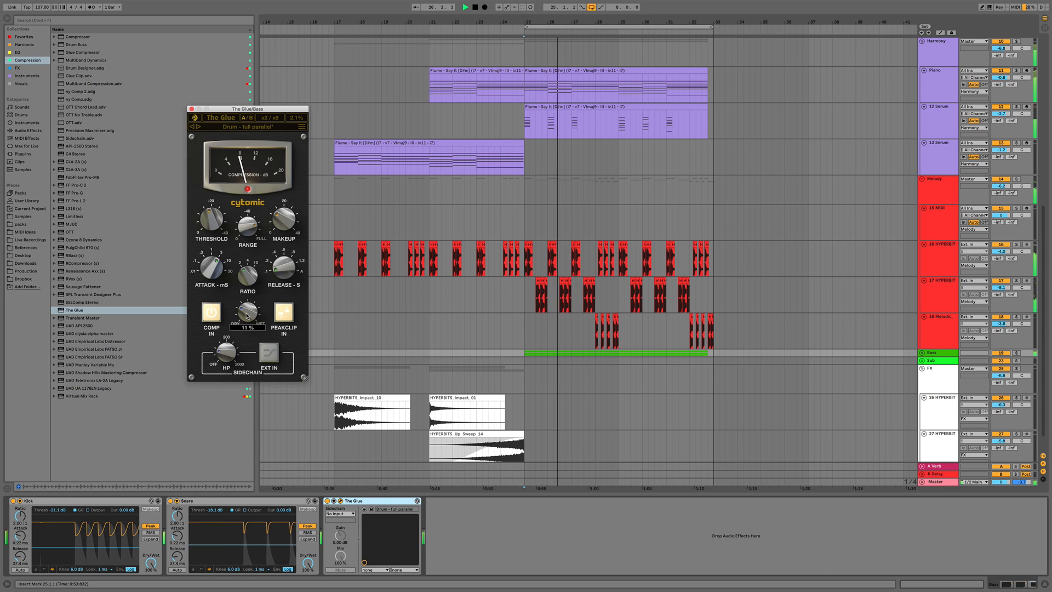
left_click(191, 108)
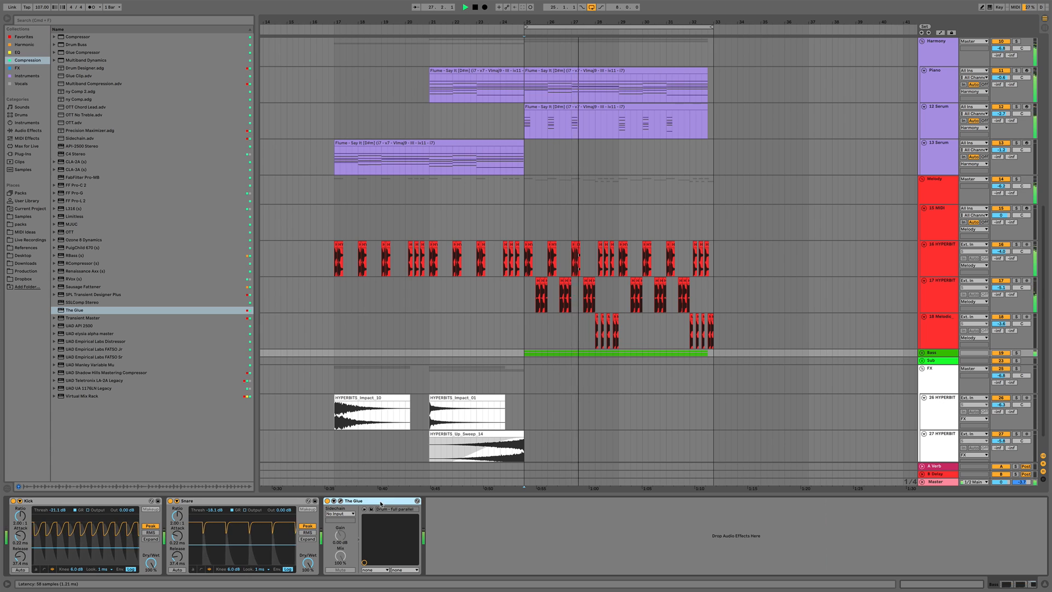
Select the Drums group and play back the arrangement
scroll(873, 176, "up", 10)
left_click(941, 64)
key("space")
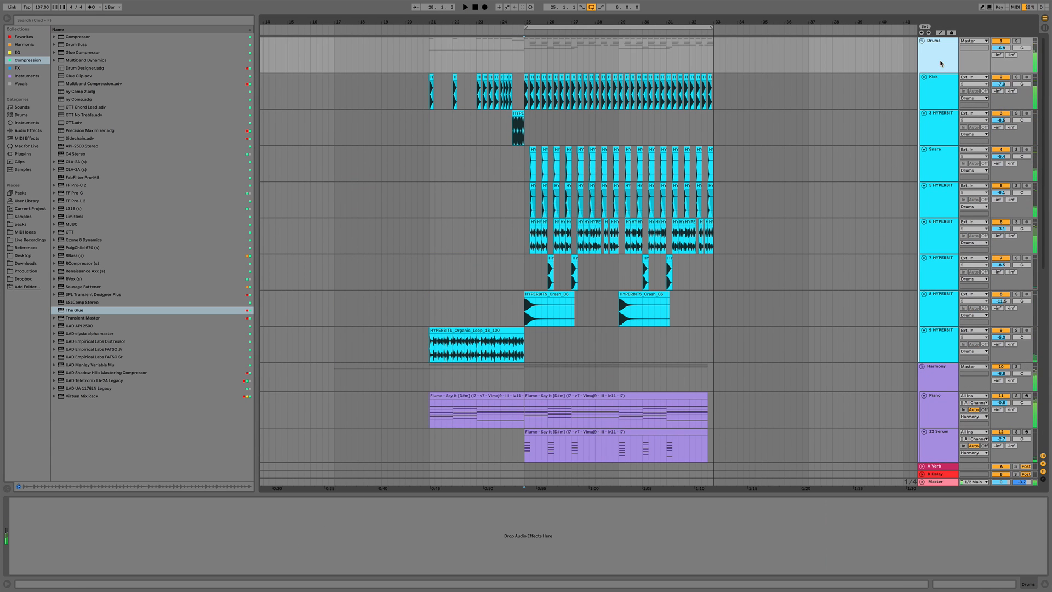
Paste The Glue onto the Drums group and adjust its Mix while playing back
left_click(344, 524)
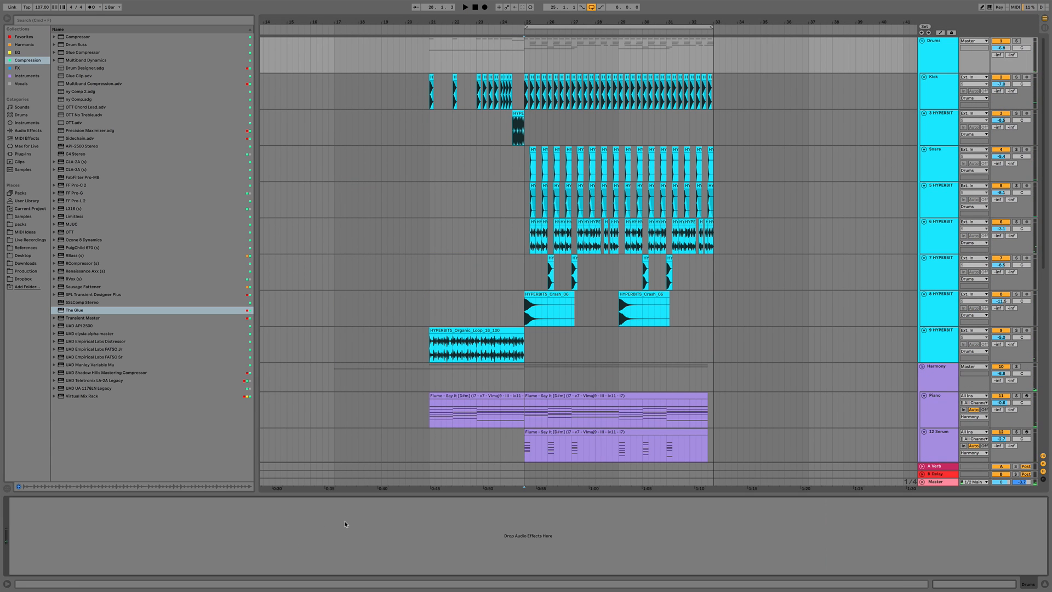
key("super+v")
key("space")
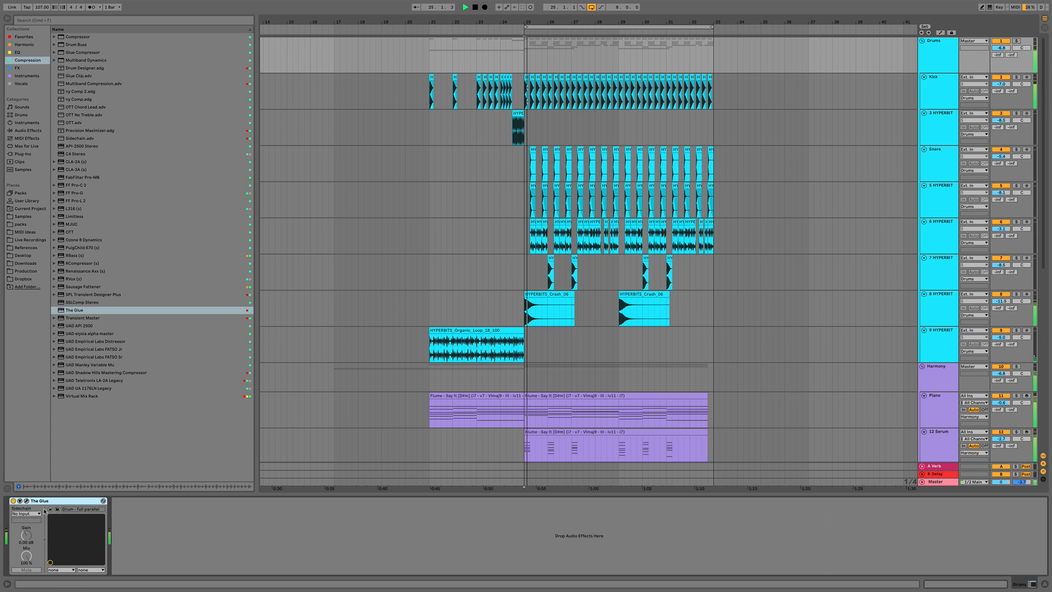
left_click(26, 501)
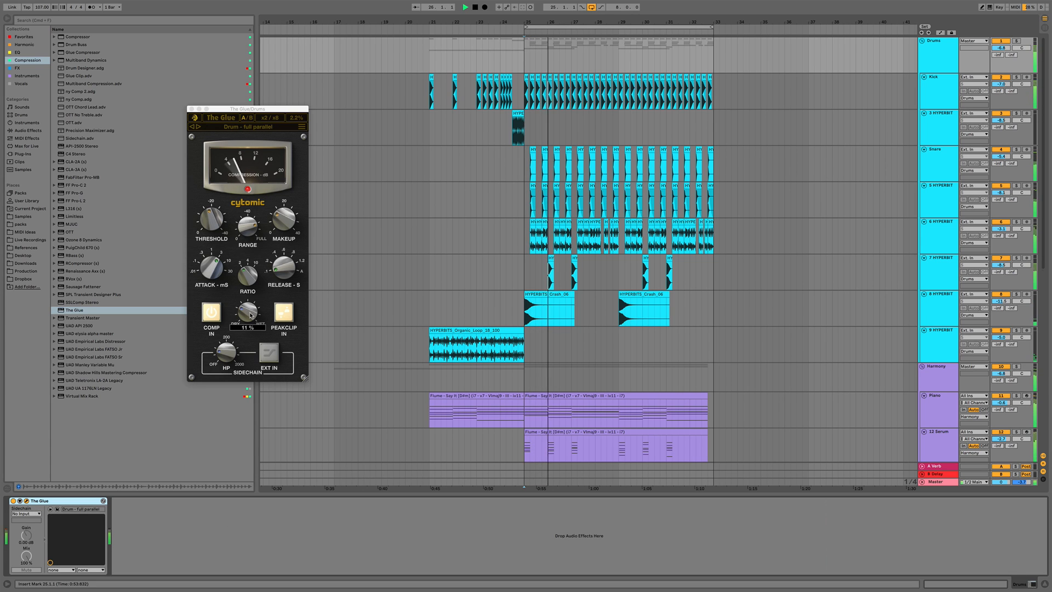
left_click_drag(249, 312, 252, 311)
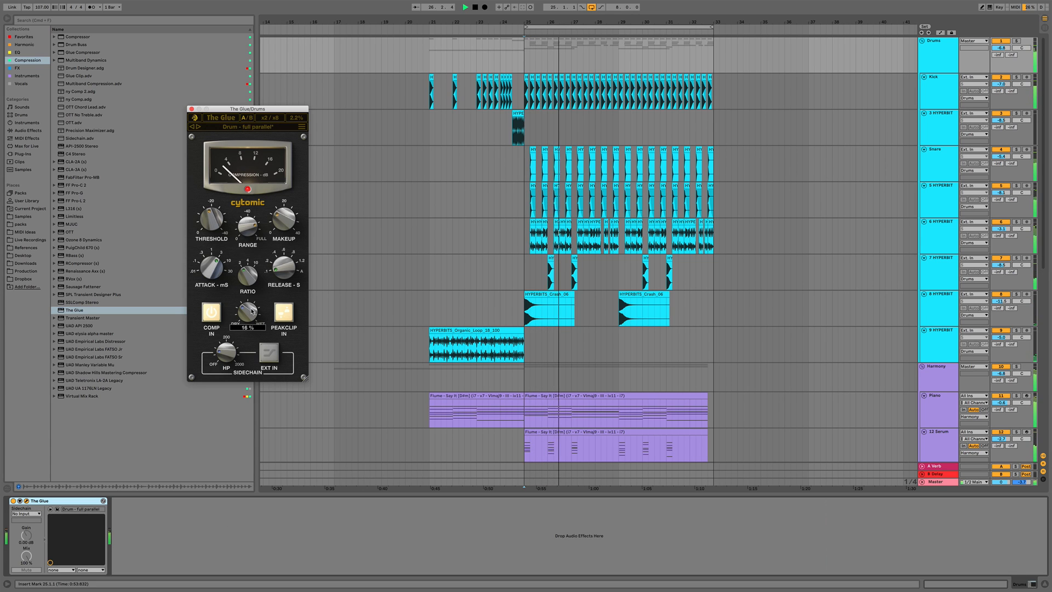
left_click(192, 109)
Paste The Glue onto the Harmony group and adjust its Mix
left_click(940, 378)
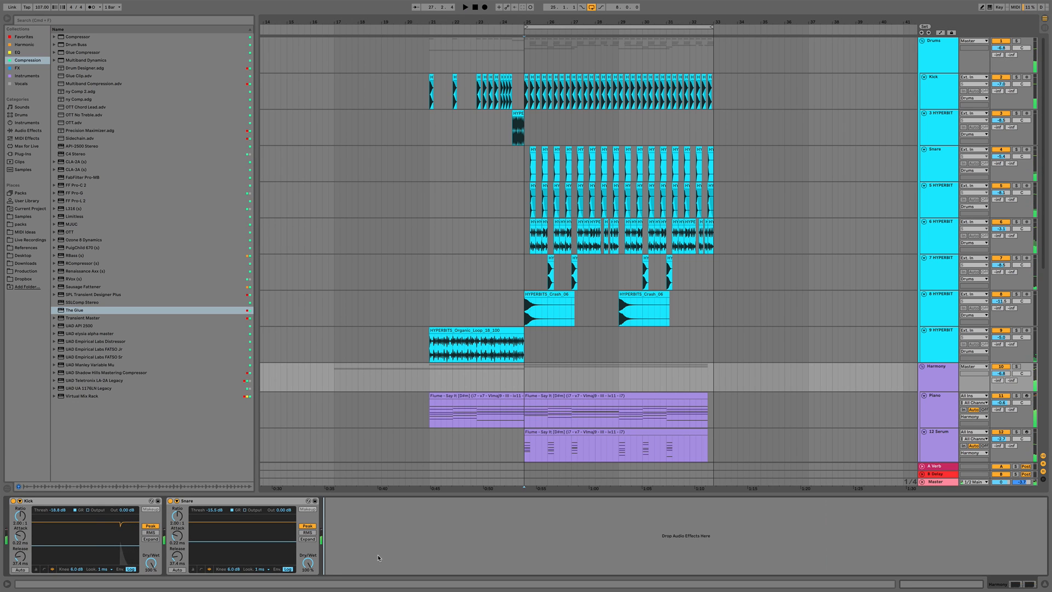
key("super+v")
left_click(340, 501)
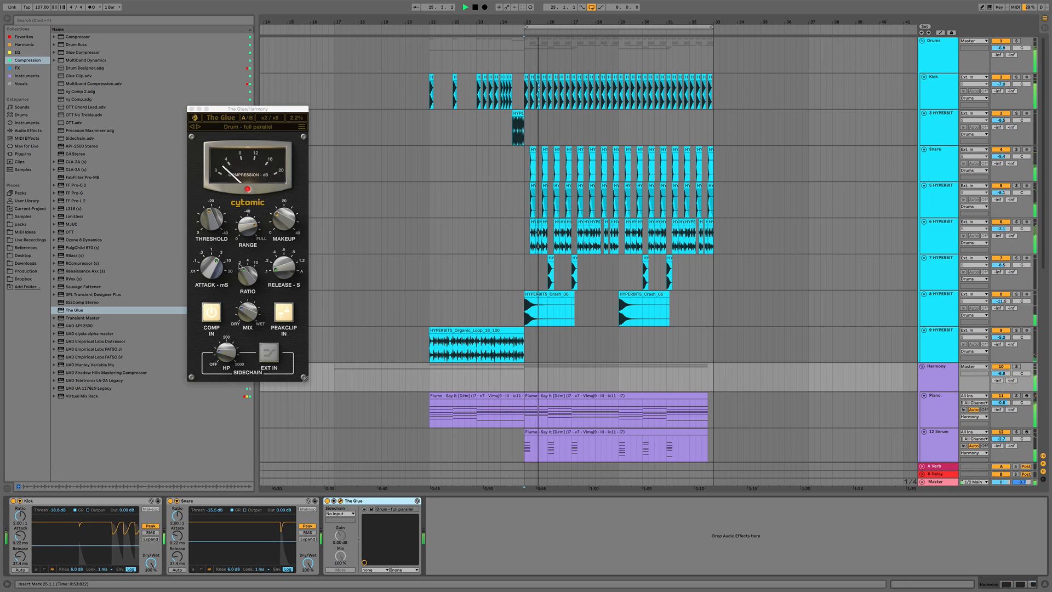
left_click_drag(247, 311, 248, 312)
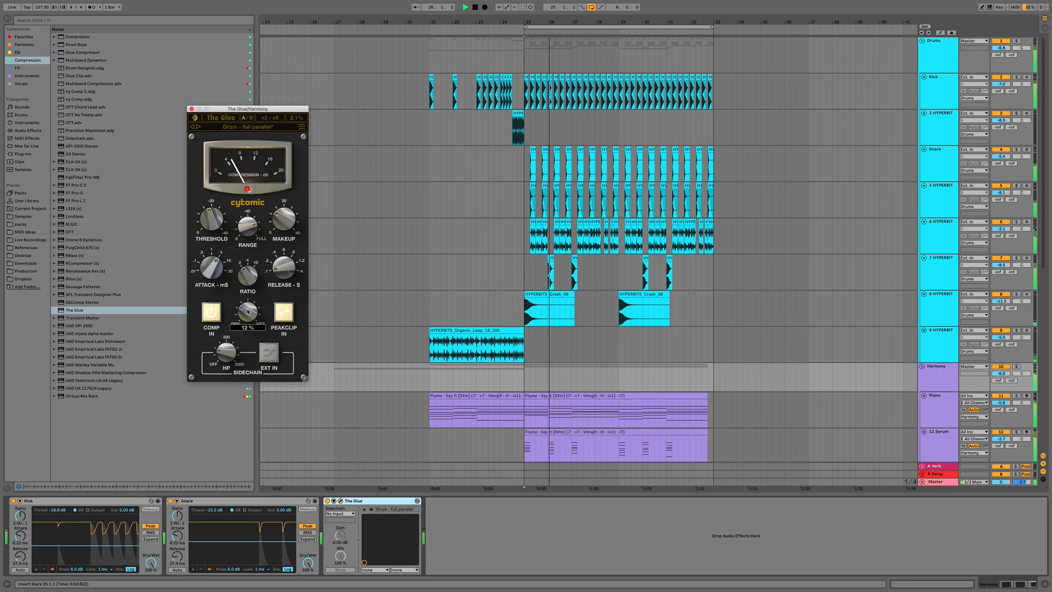
left_click(192, 109)
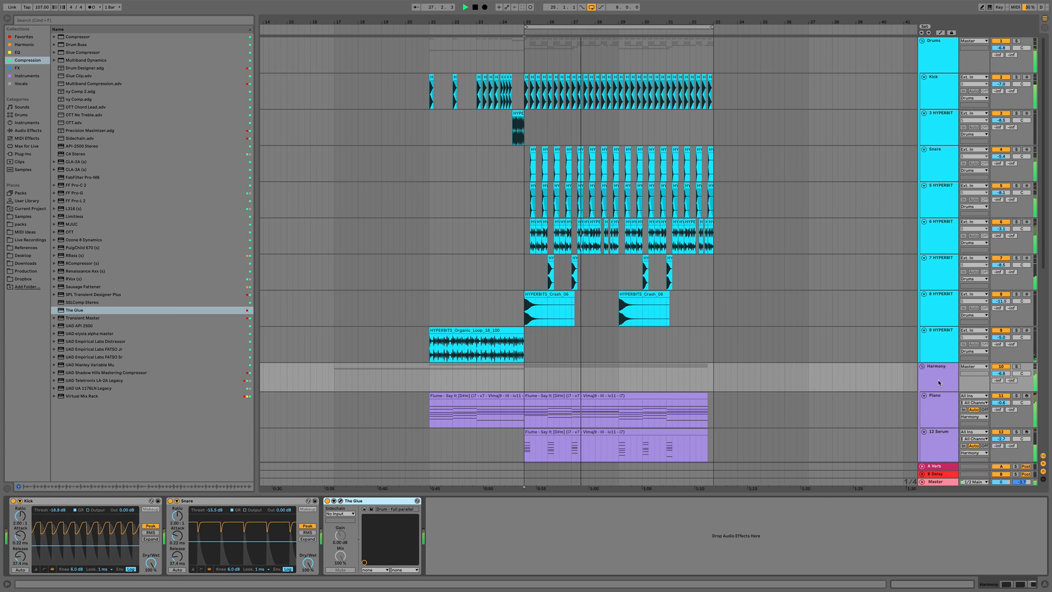
Collapse the Drums group and play back the arrangement from bar 17 to listen
left_click(922, 41)
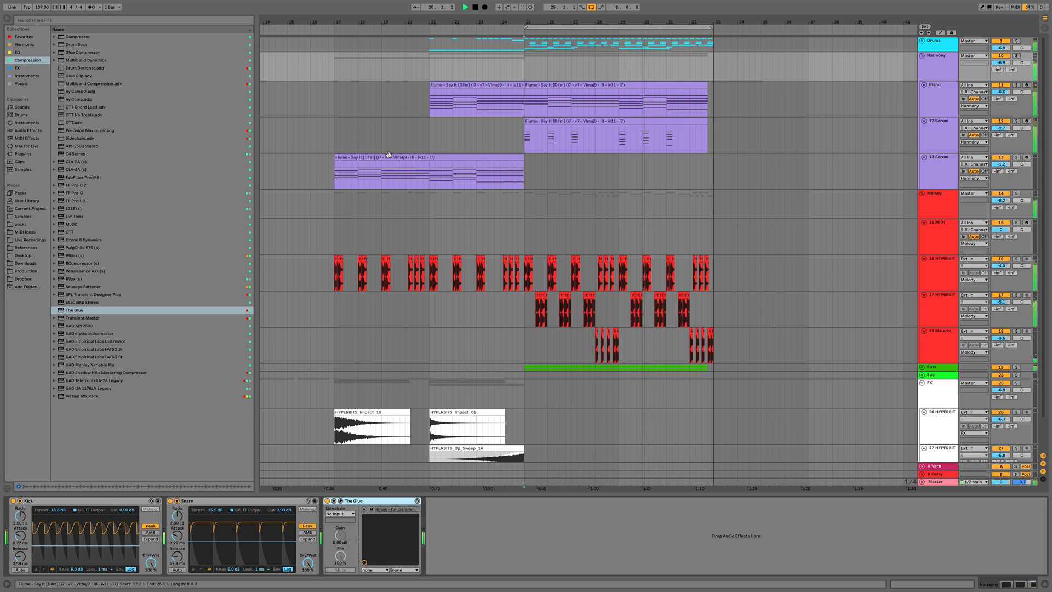
key("space")
left_click(334, 139)
left_click(332, 139)
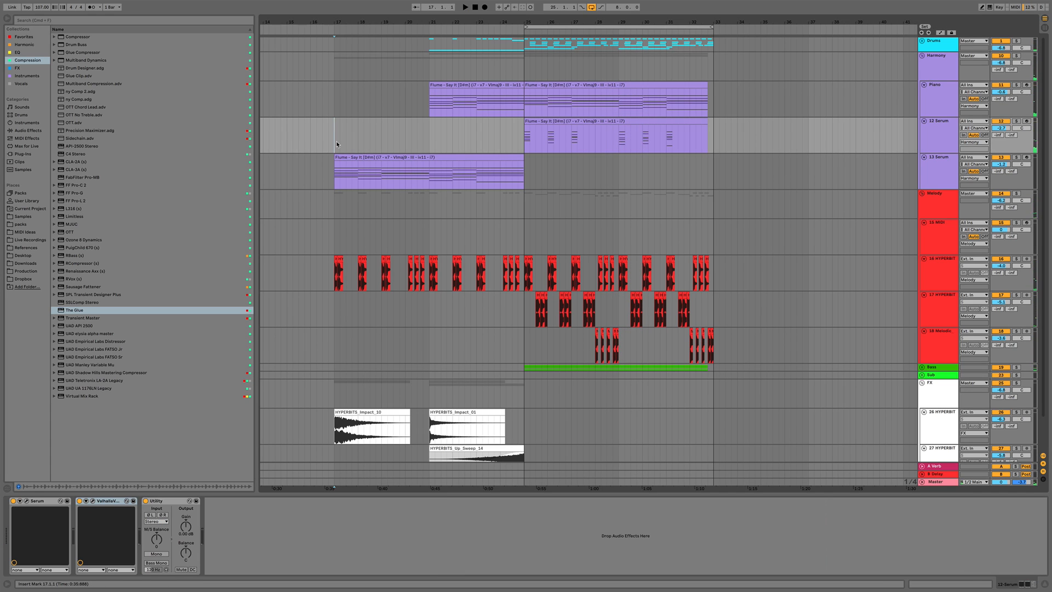
key("space")
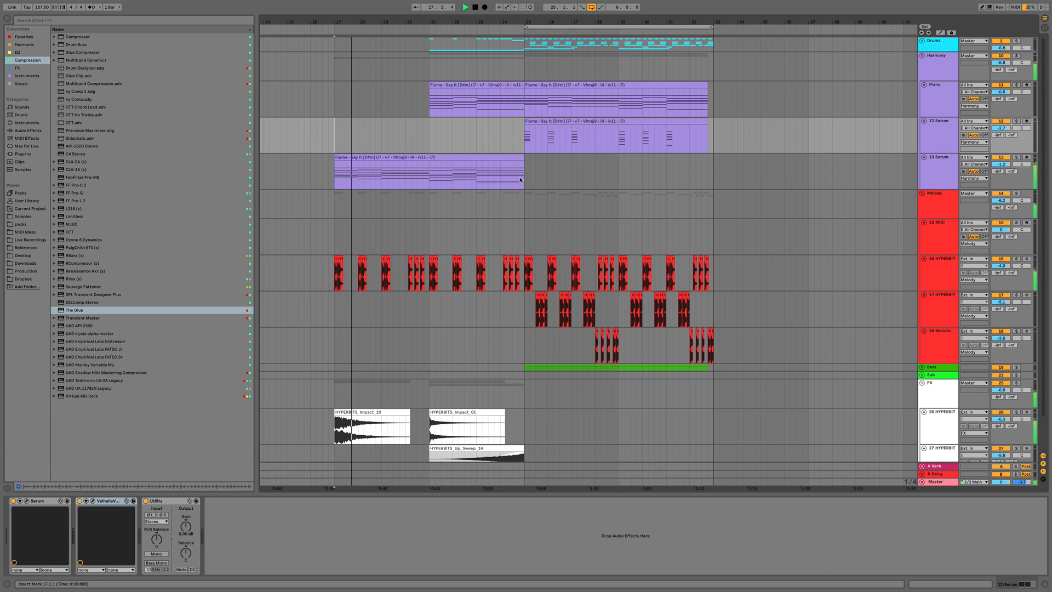
key("space")
Insert a new audio track below the 16 HYPERBIT vocal chop track in the Melody group
left_click(948, 276)
left_click(743, 280)
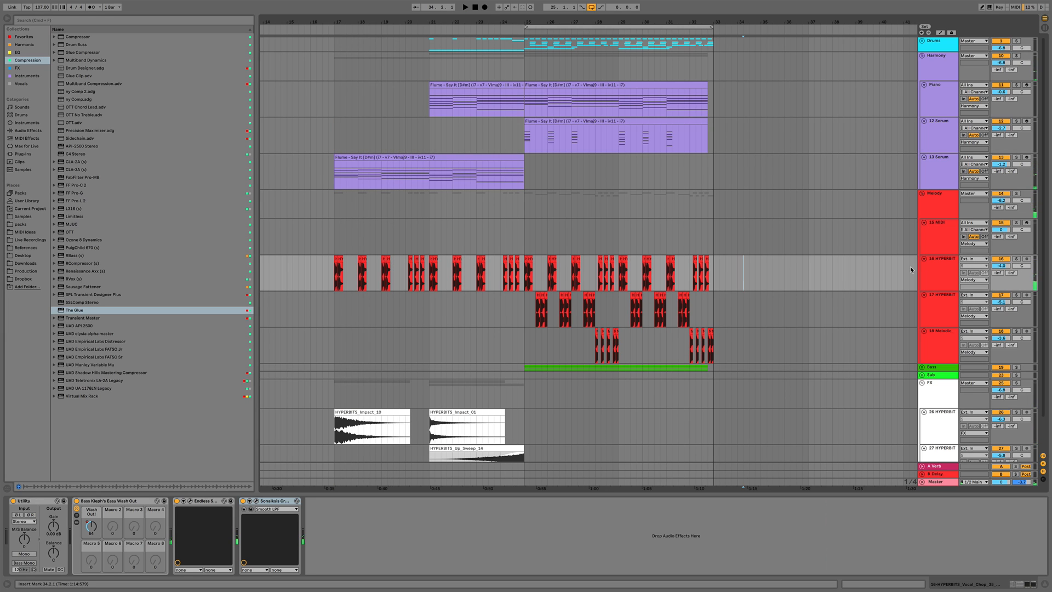
key("super+t")
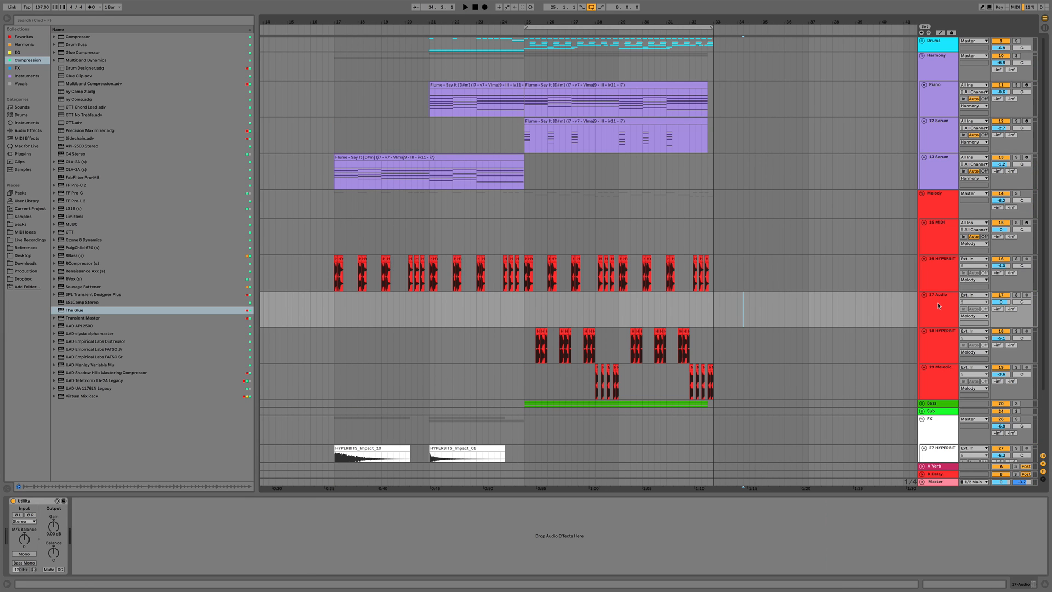
Open the Technical Guitar Tool Kit's Creative_Loops, Melodic_Loops, 90 BPM folder in the Samples browser
left_click(24, 218)
left_click(60, 87)
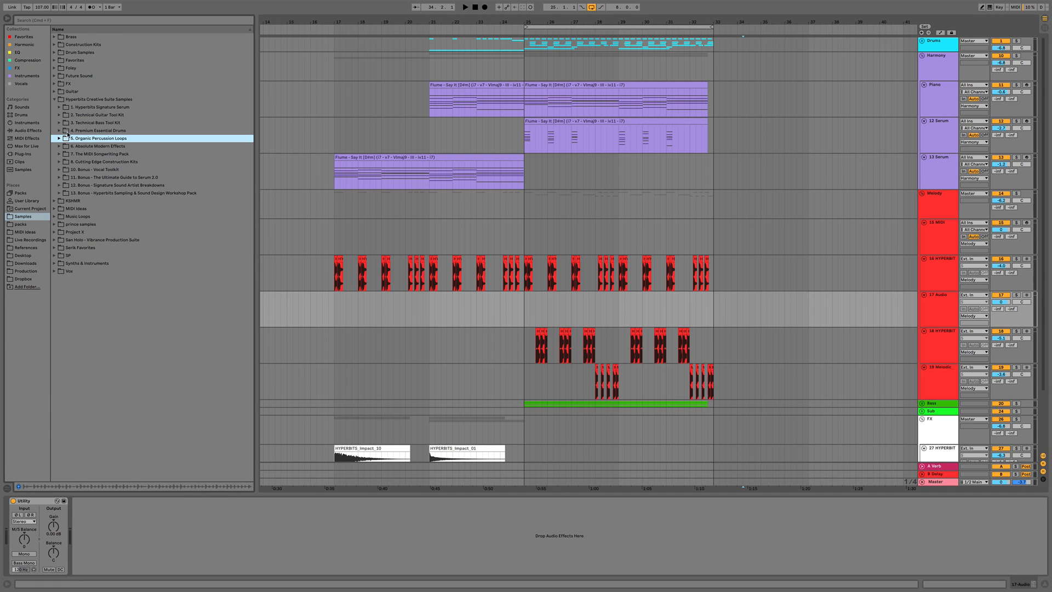
left_click(61, 115)
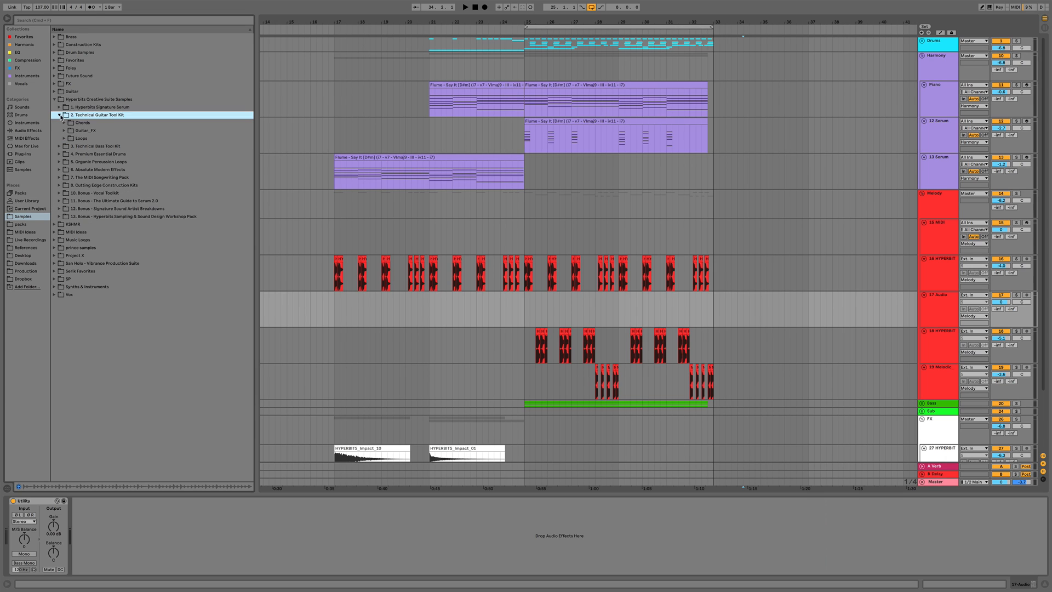
key("Down")
key("Down")
key("Down")
key("Right")
key("Down")
key("Down")
key("Down")
key("Down")
key("Down")
key("Down")
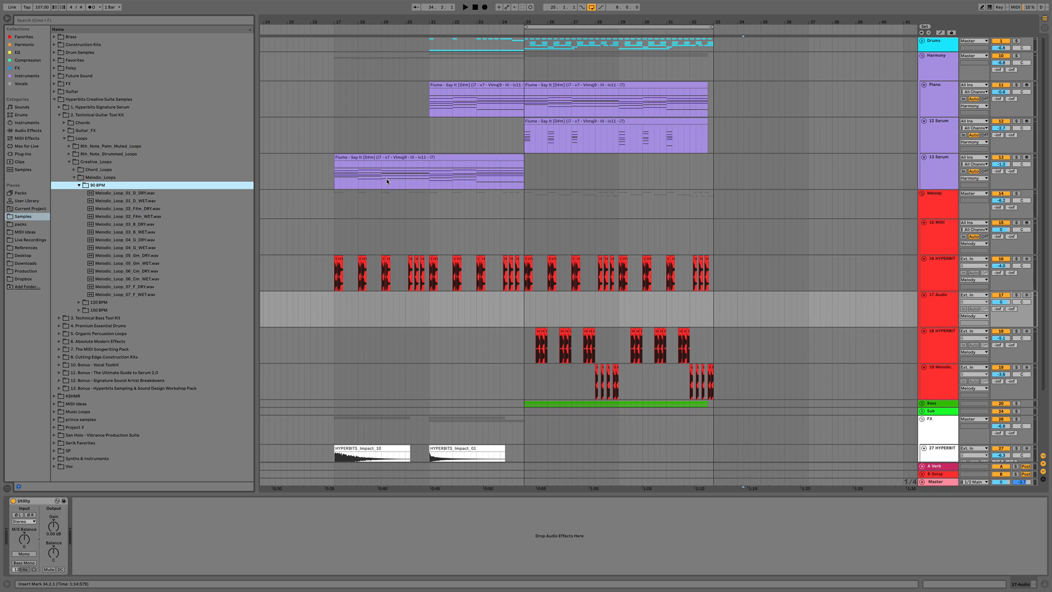
Audition the 90 BPM melodic loops and place Melodic_Loop_06_Gm_WET.wav at bar 17 on the new audio track
left_click(135, 218)
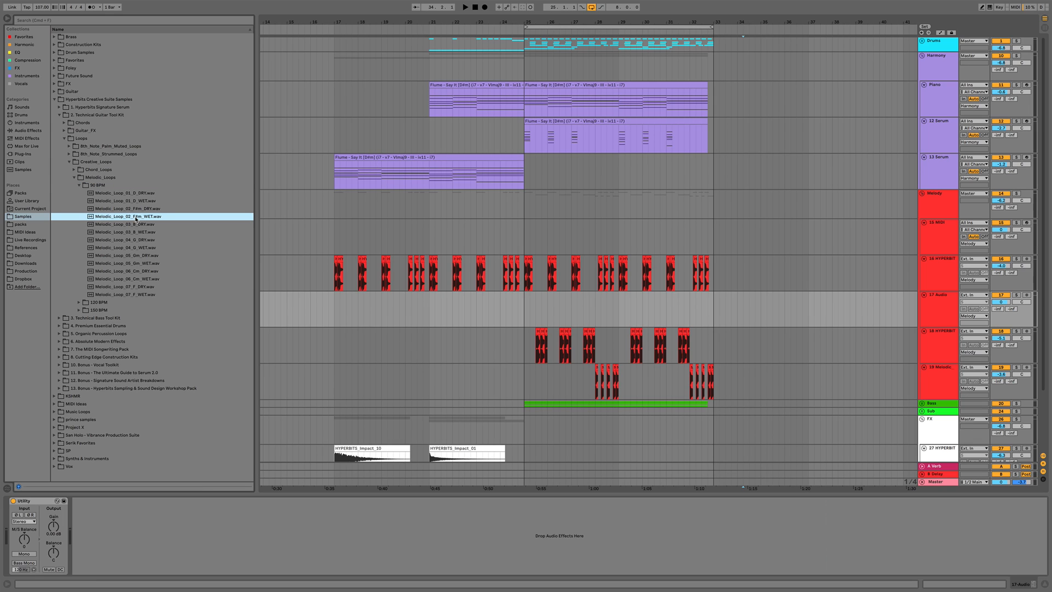
key("Down")
key("Down")
key("Down")
key("Down")
key("Down")
key("Down")
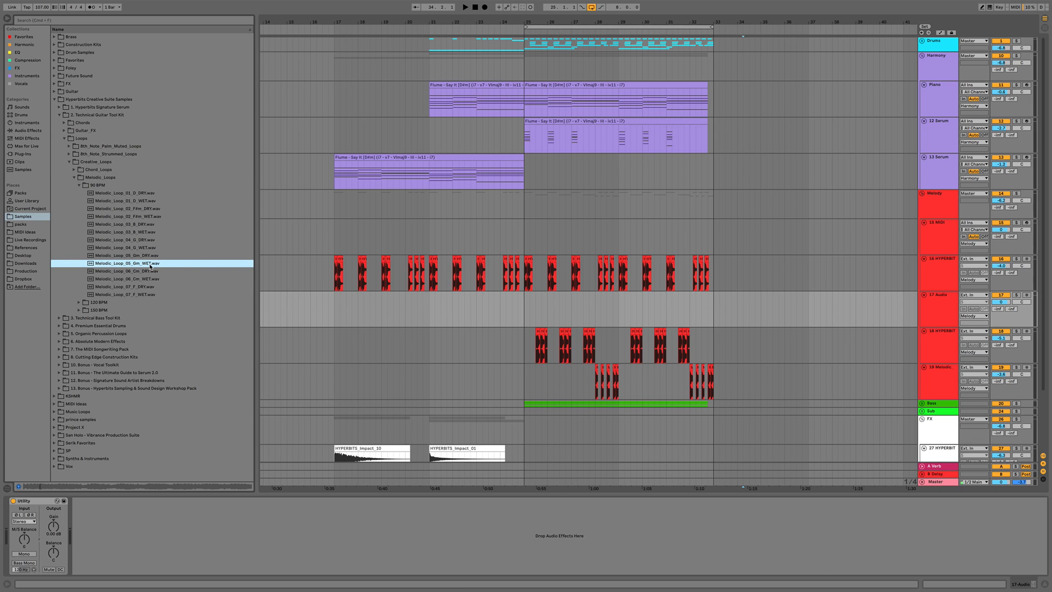
key("Down")
key("Down")
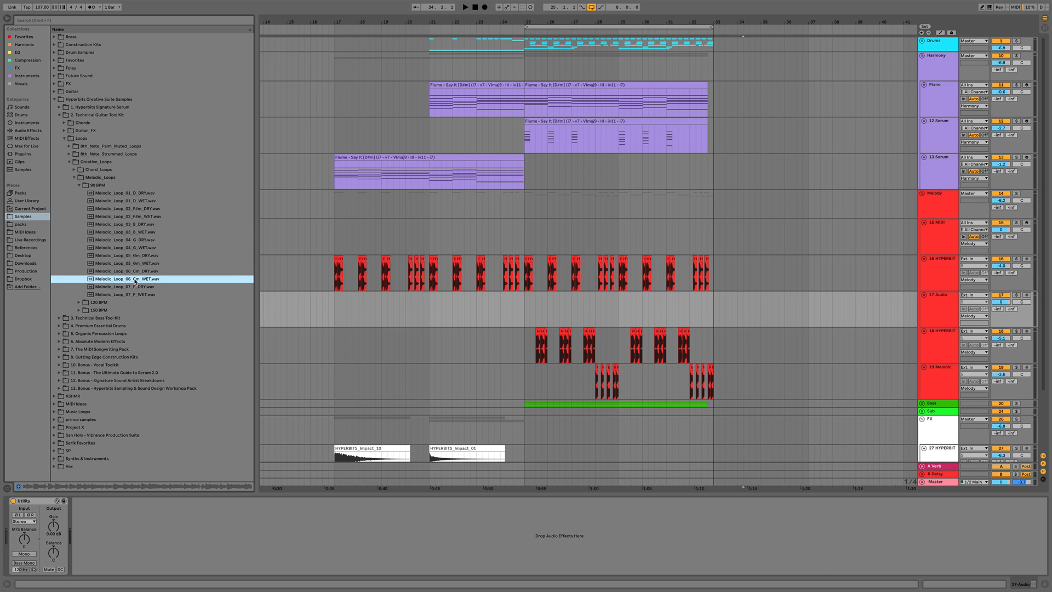
left_click_drag(135, 281, 371, 294)
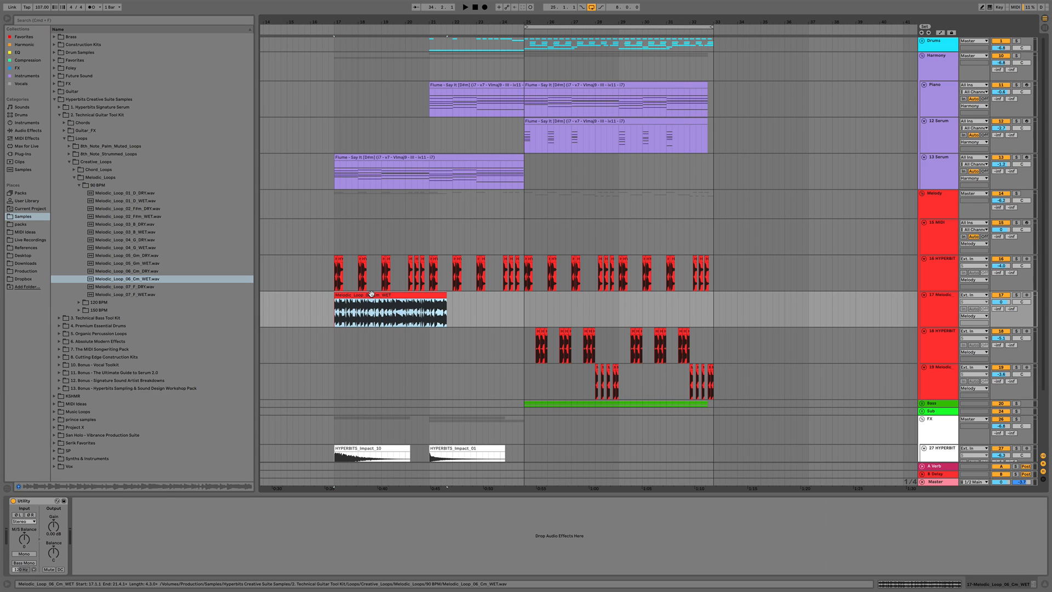
Turn on warping for the melodic loop clip at 90 BPM and close the clip view
double_click(371, 294)
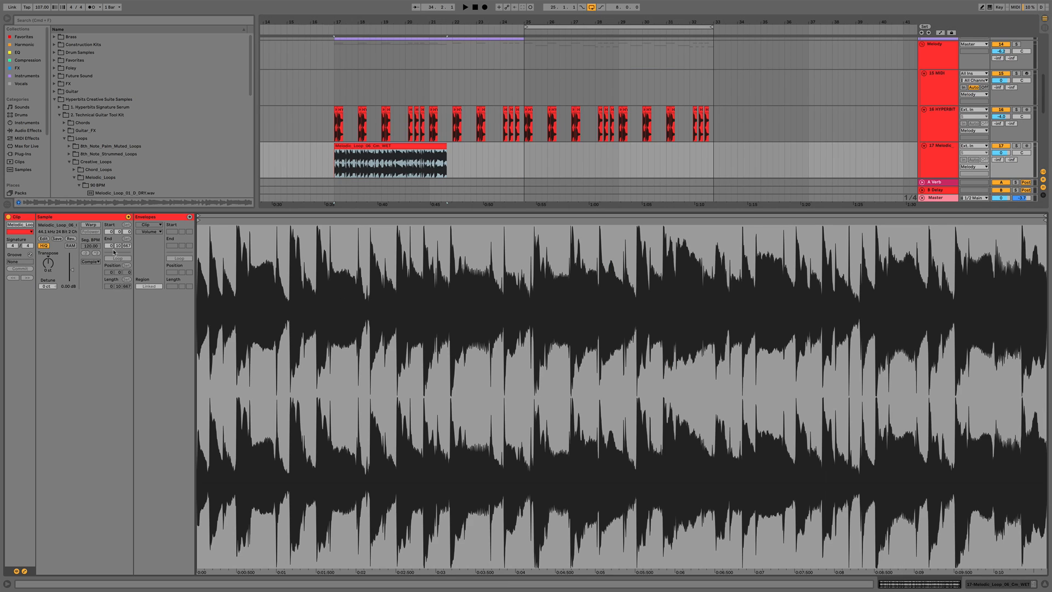
left_click(90, 225)
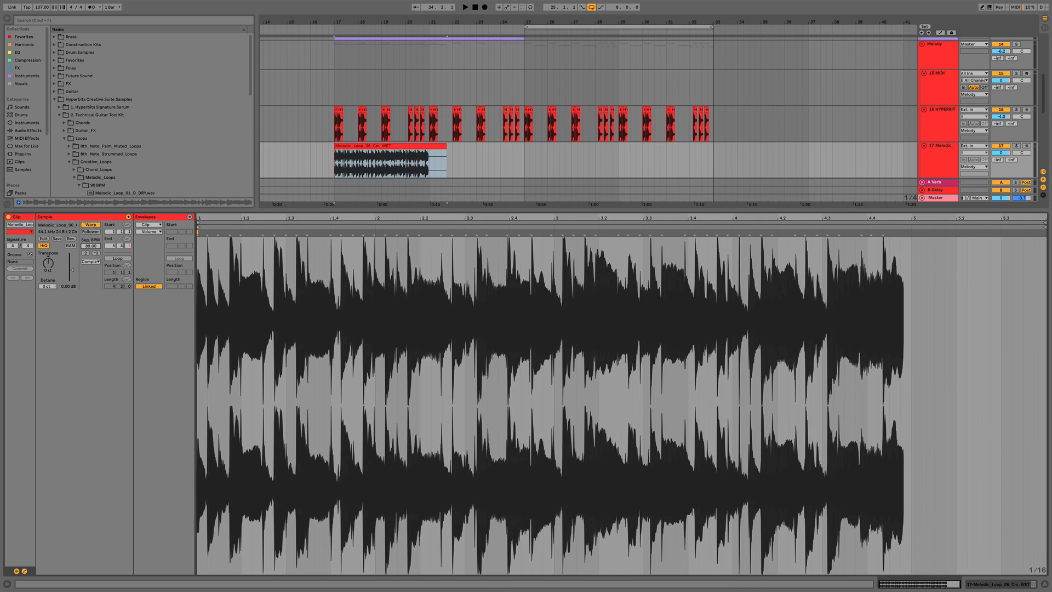
left_click_drag(91, 246, 91, 244)
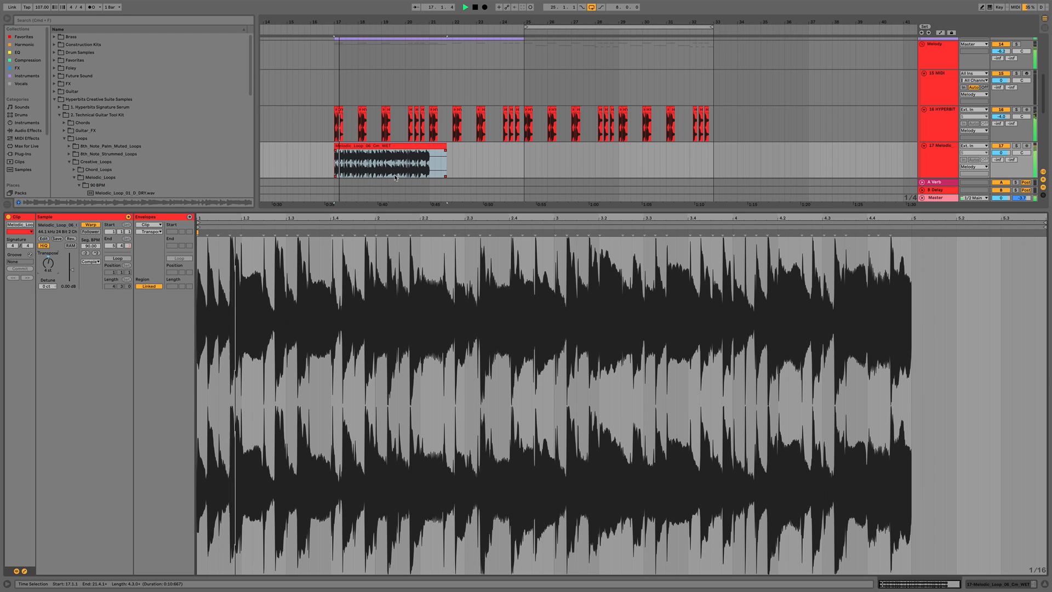
key("super+alt+l")
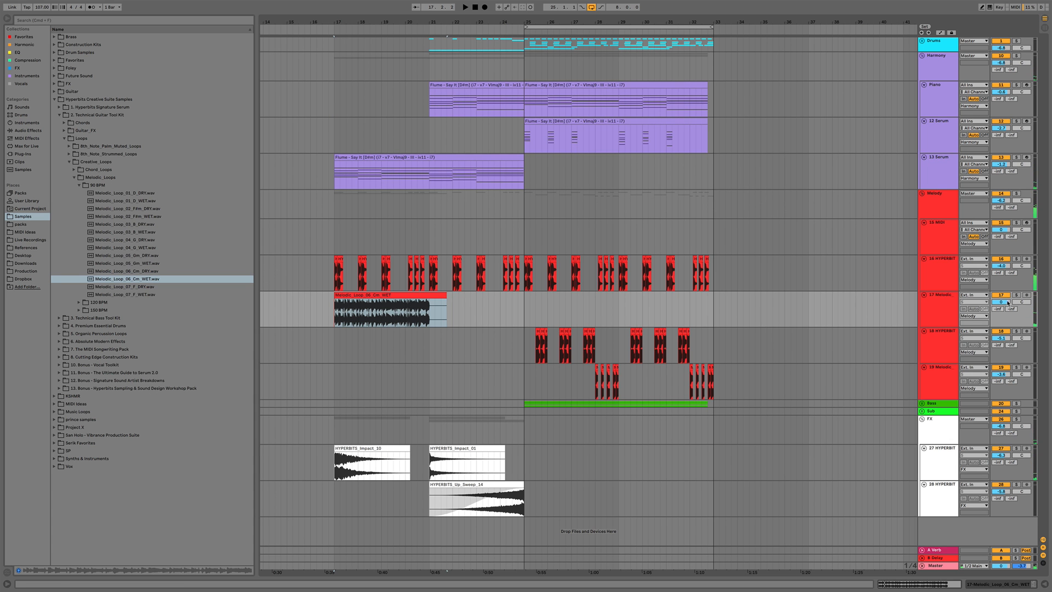
Play back and lower the melodic loop track's volume to -6.9 dB
key("space")
left_click_drag(1001, 301, 1000, 319)
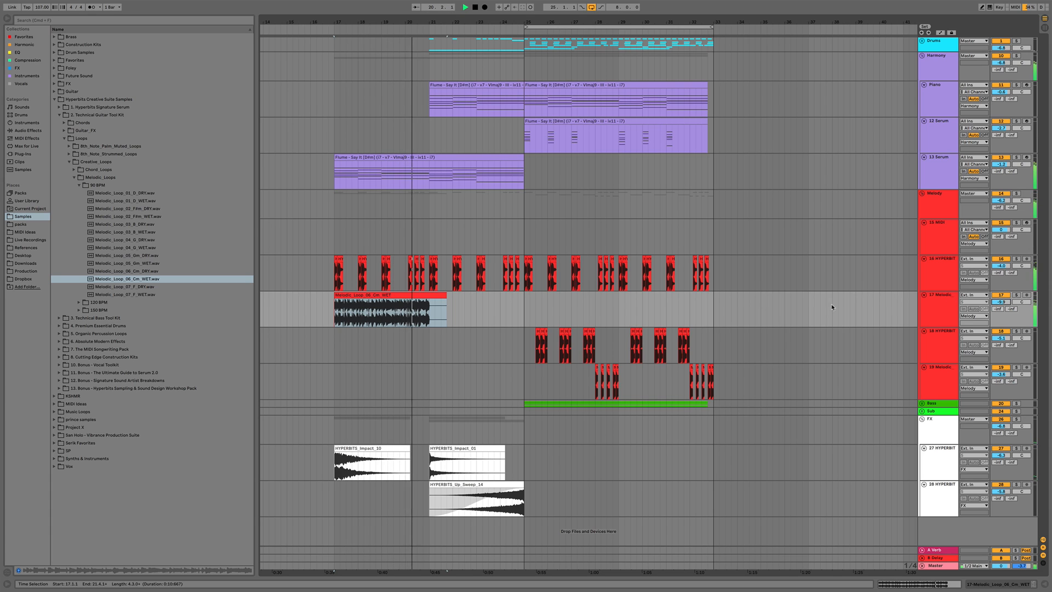
Duplicate the melodic loop clip so a copy follows at bar 21
left_click(426, 318)
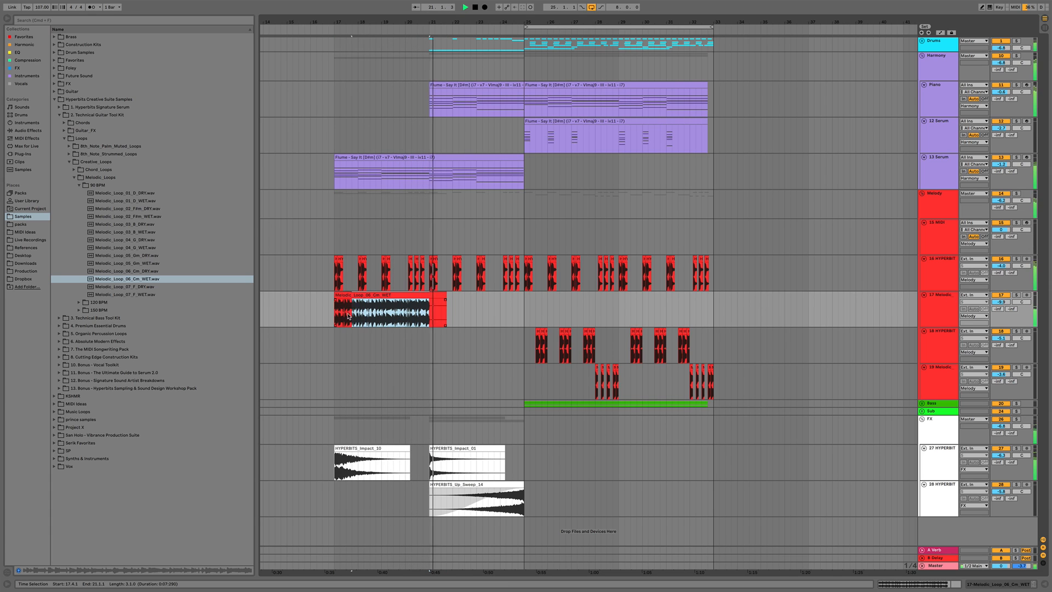
key("super+d")
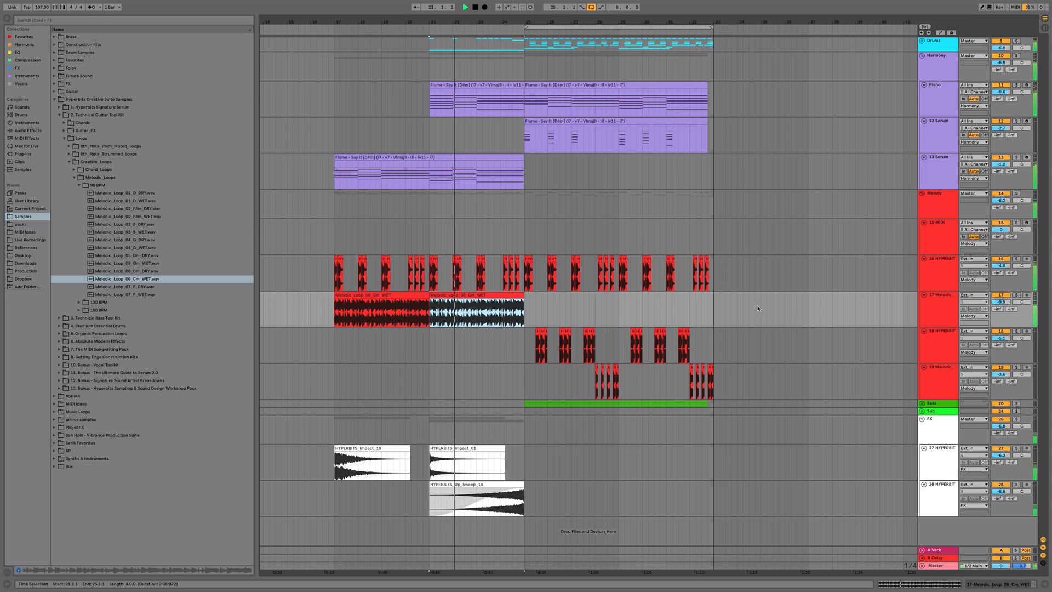
Raise the loop track's volume slightly and trim the start of the first loop clip, then play it back
left_click(360, 296)
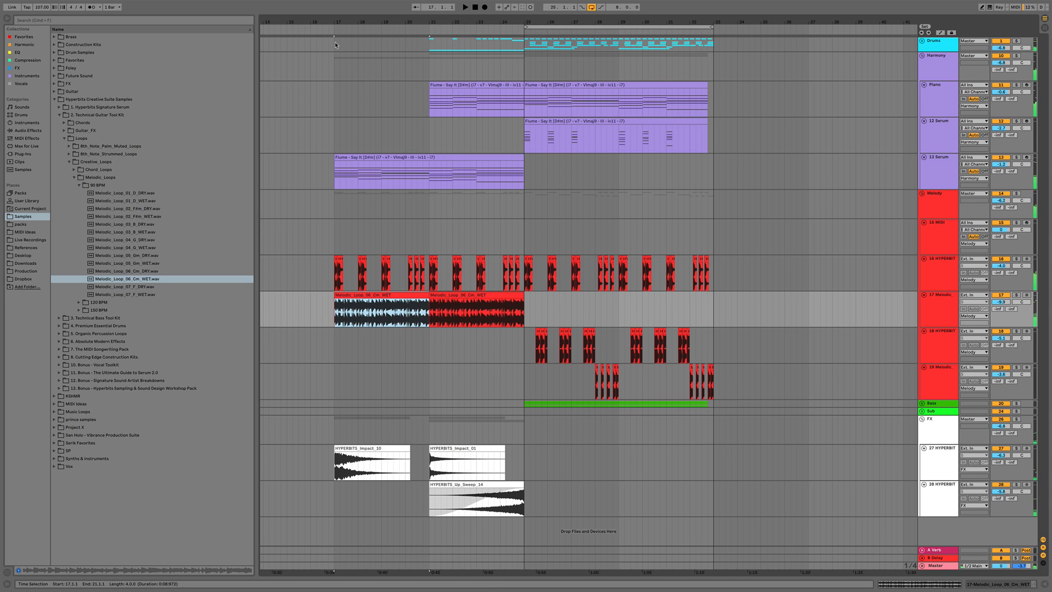
key("plus")
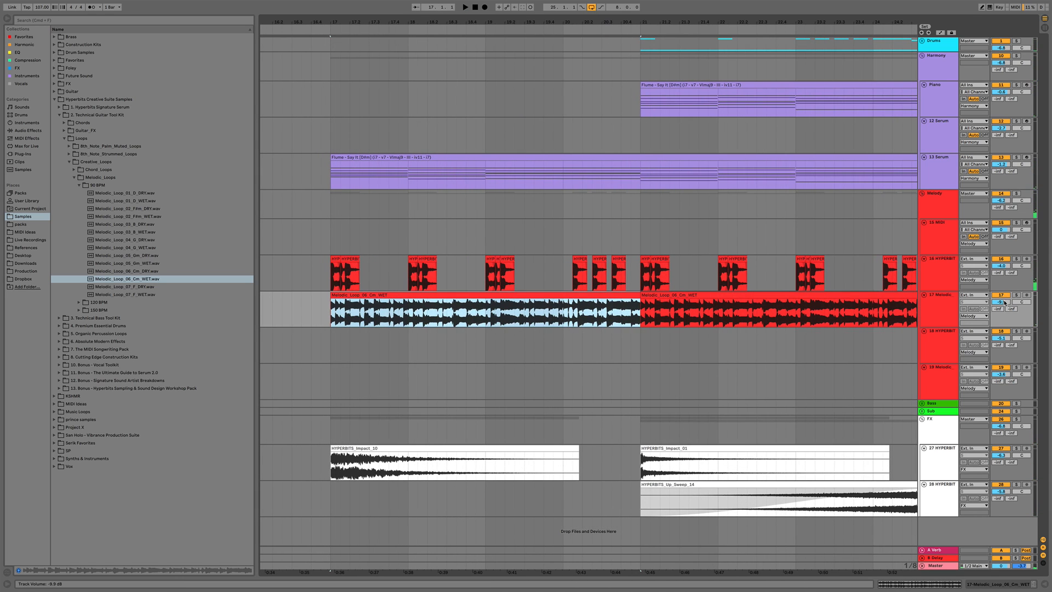
left_click_drag(1005, 302, 1005, 290)
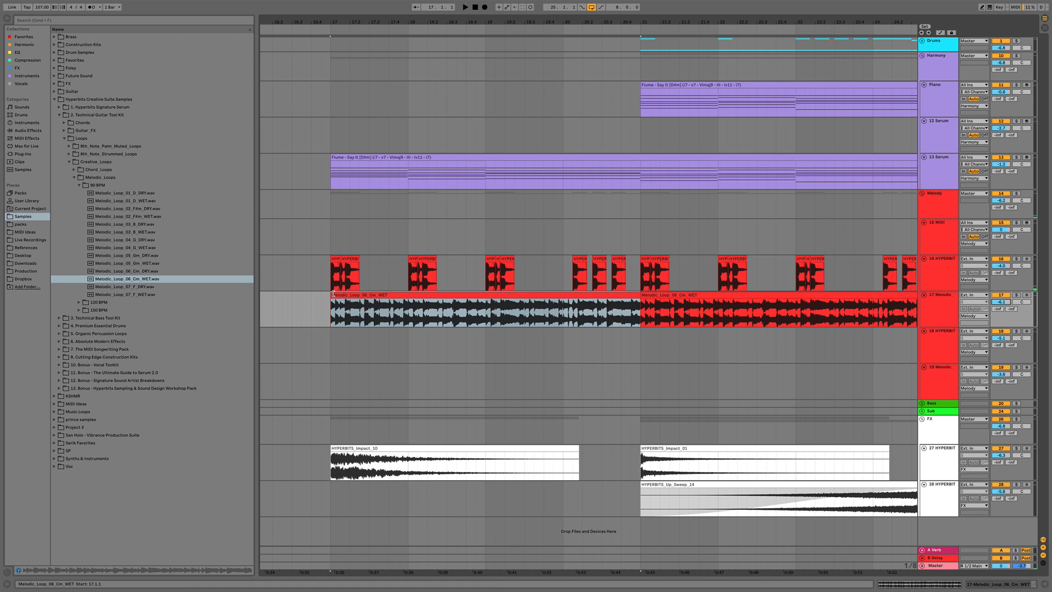
left_click_drag(334, 294, 376, 313)
key("space")
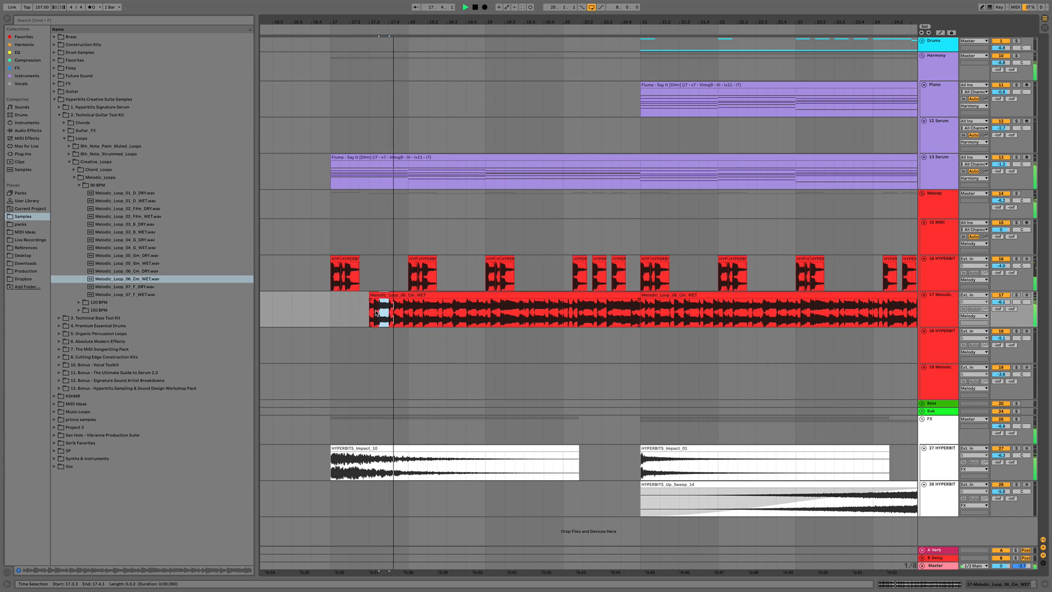
Delete both melodic loop clips from the audio track
left_click(404, 295)
key("Delete")
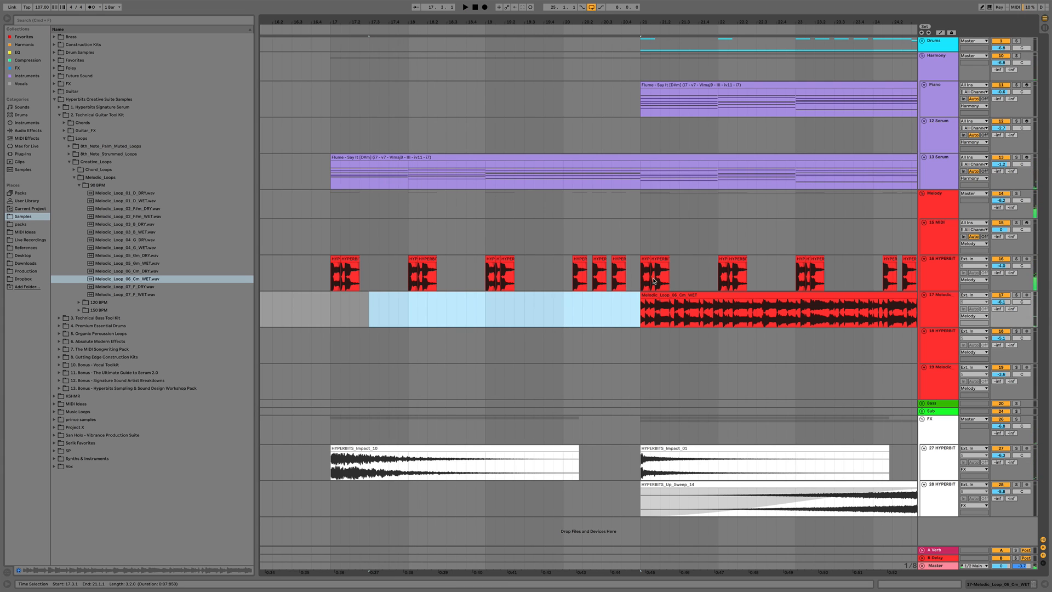
left_click(659, 295)
key("Delete")
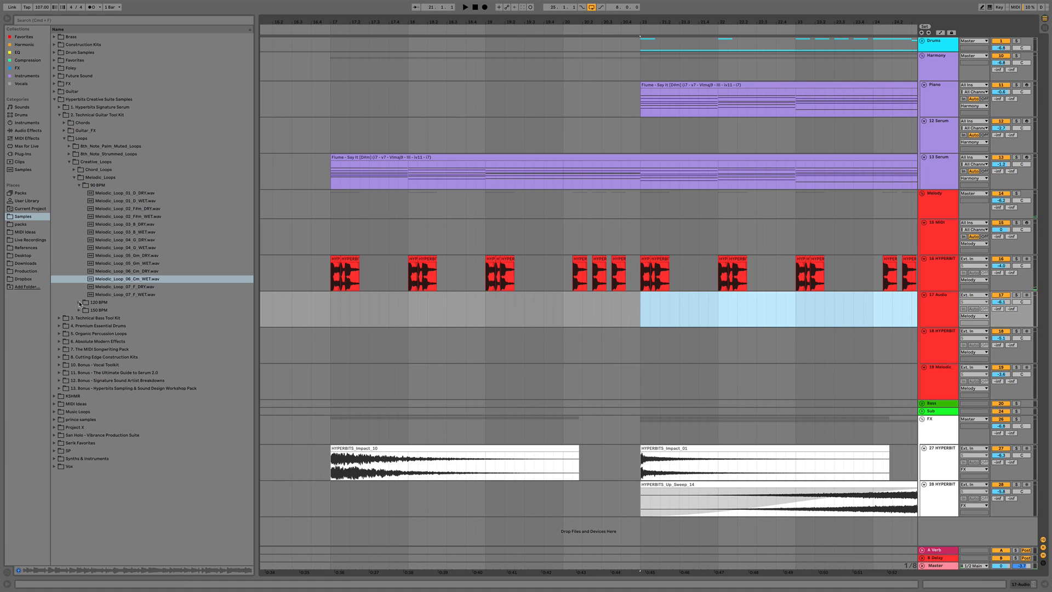
Drag Melodic_Loop_04_G_WET.wav from the 90 BPM melodic loops folder onto the audio track at bar 17
left_click(122, 289)
left_click(124, 294)
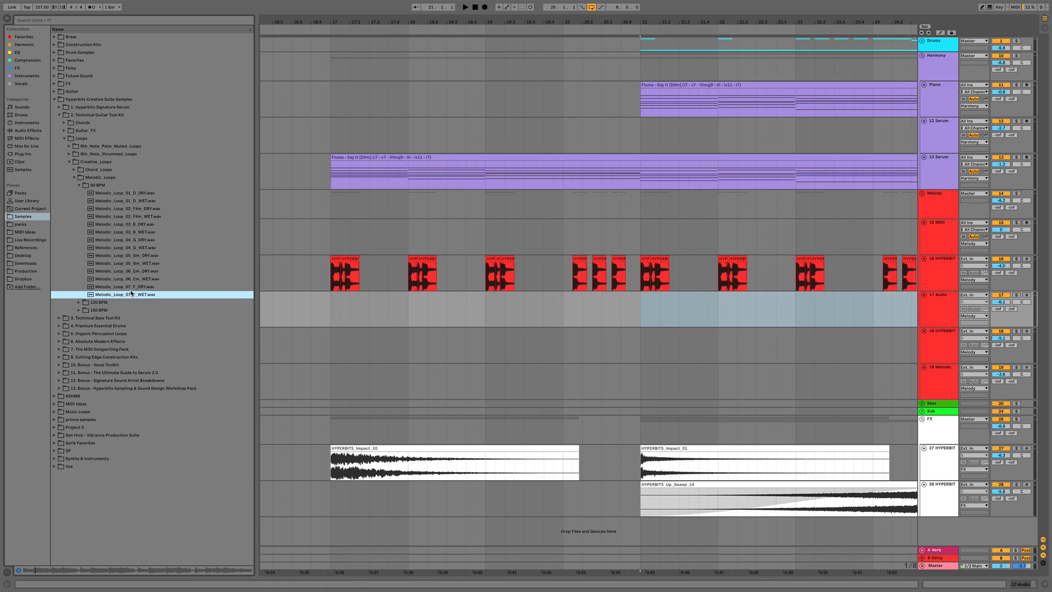
left_click(136, 248)
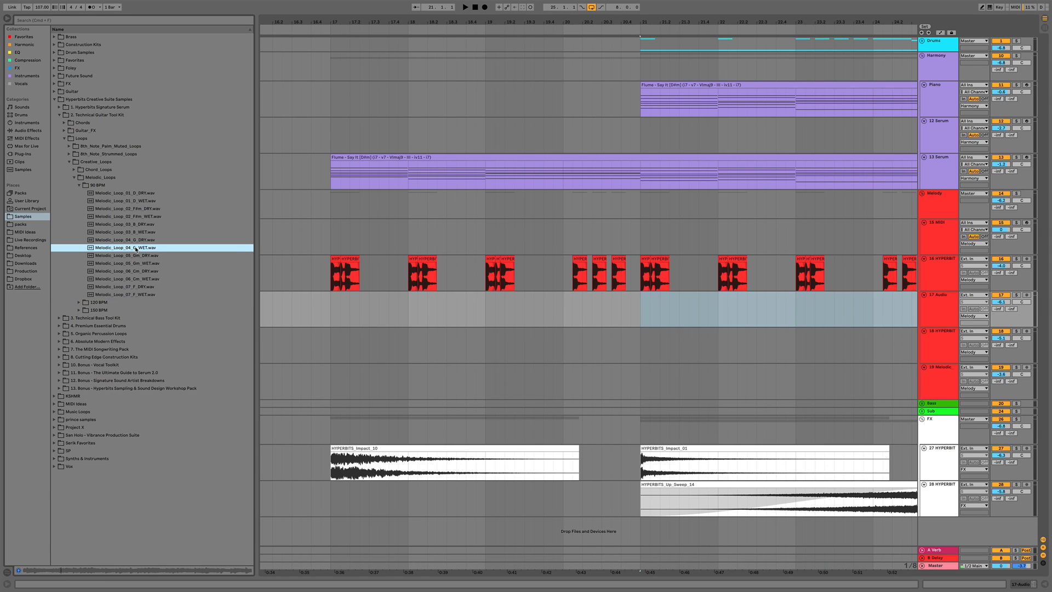
left_click_drag(136, 248, 333, 307)
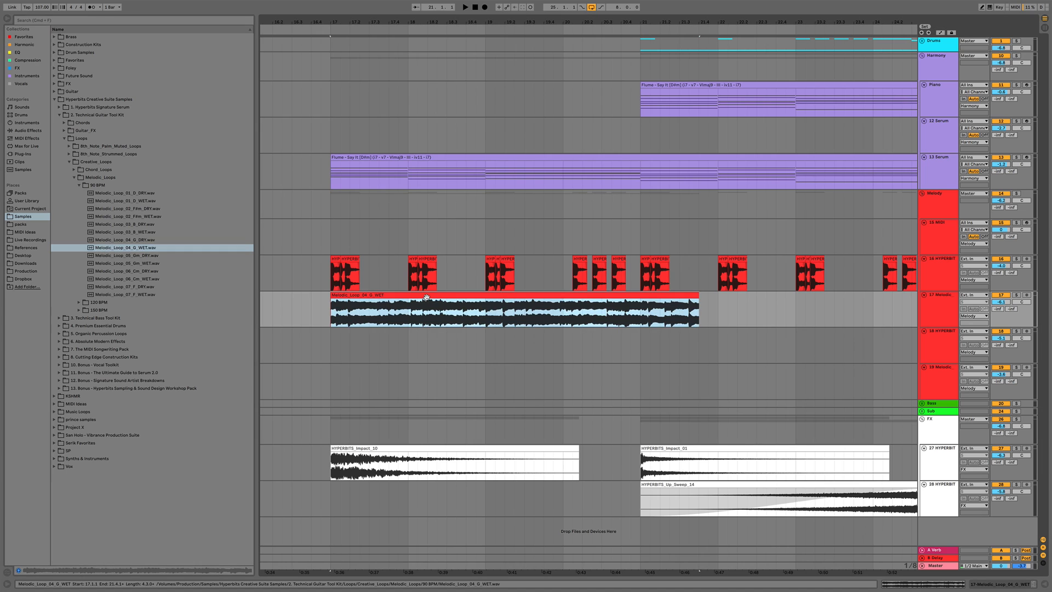
Warp the new loop clip with a segment tempo of 90 BPM
double_click(425, 296)
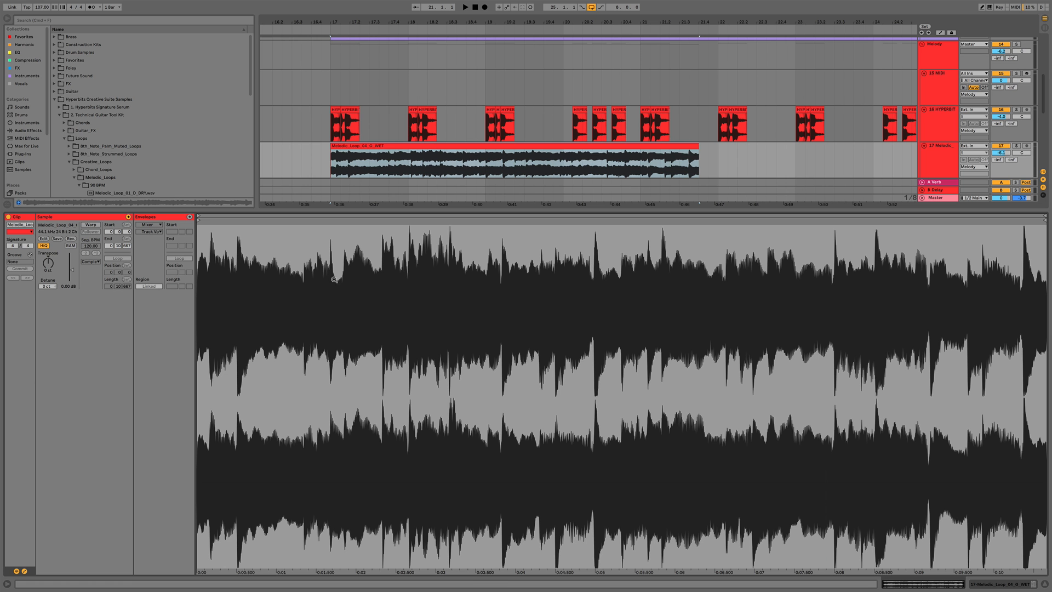
left_click(91, 225)
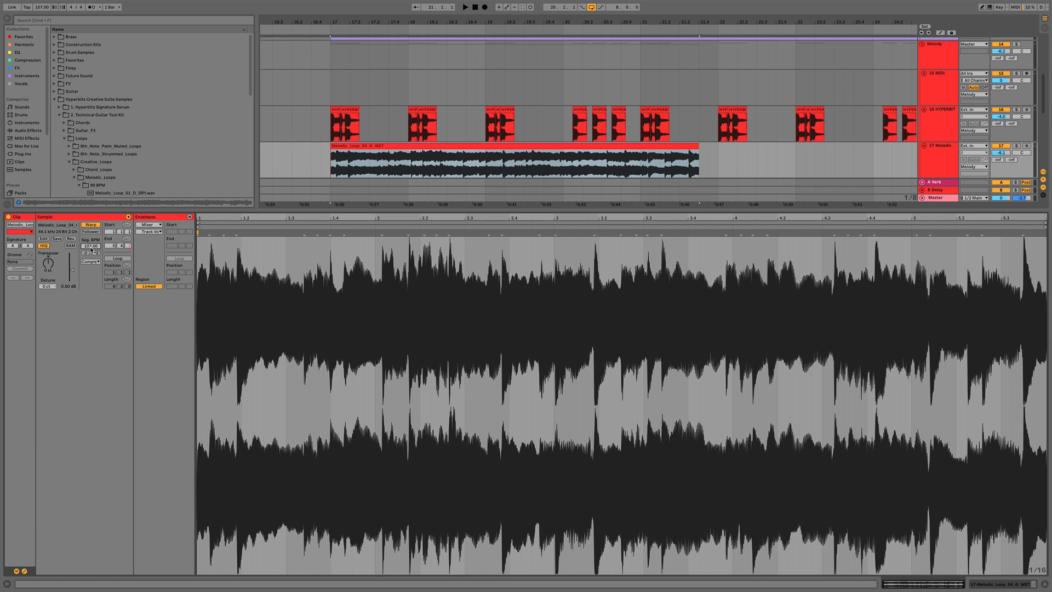
key("Return")
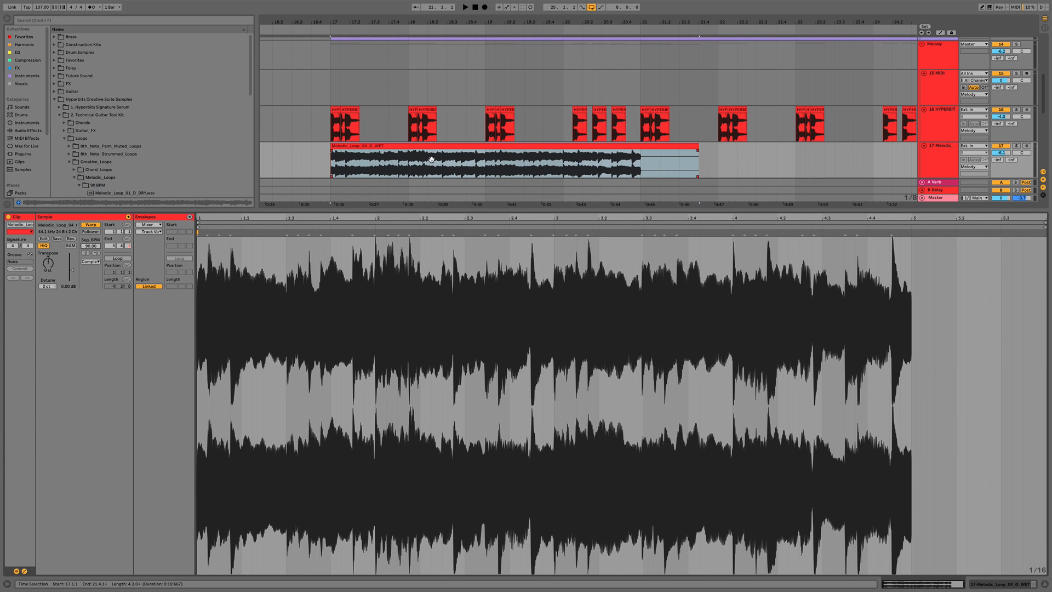
Play the loop back and duplicate its four-bar section so a copy follows at bar 21
key("super+alt+l")
key("space")
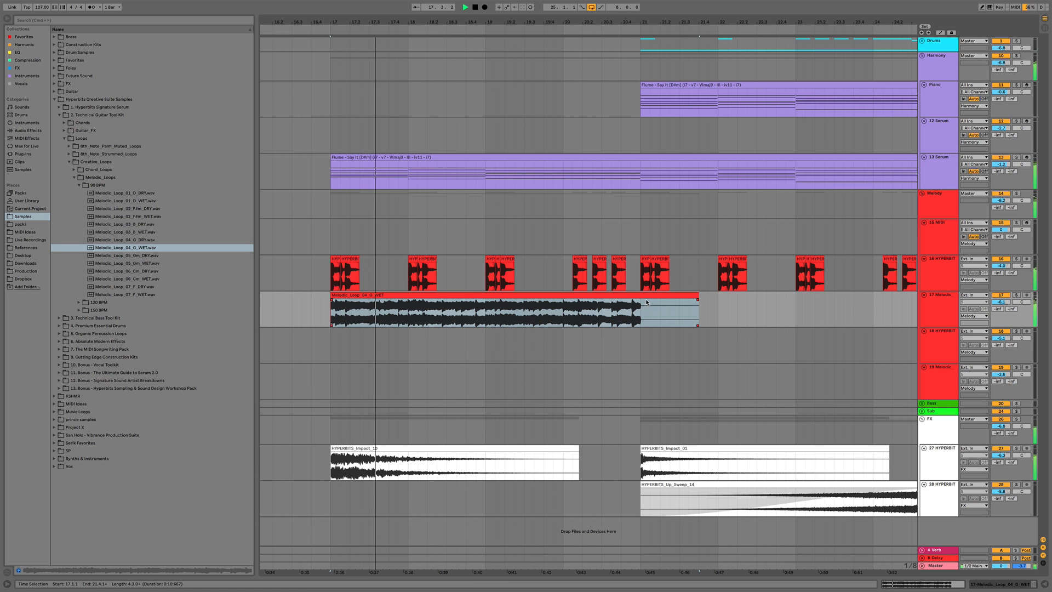
left_click_drag(647, 302, 334, 311)
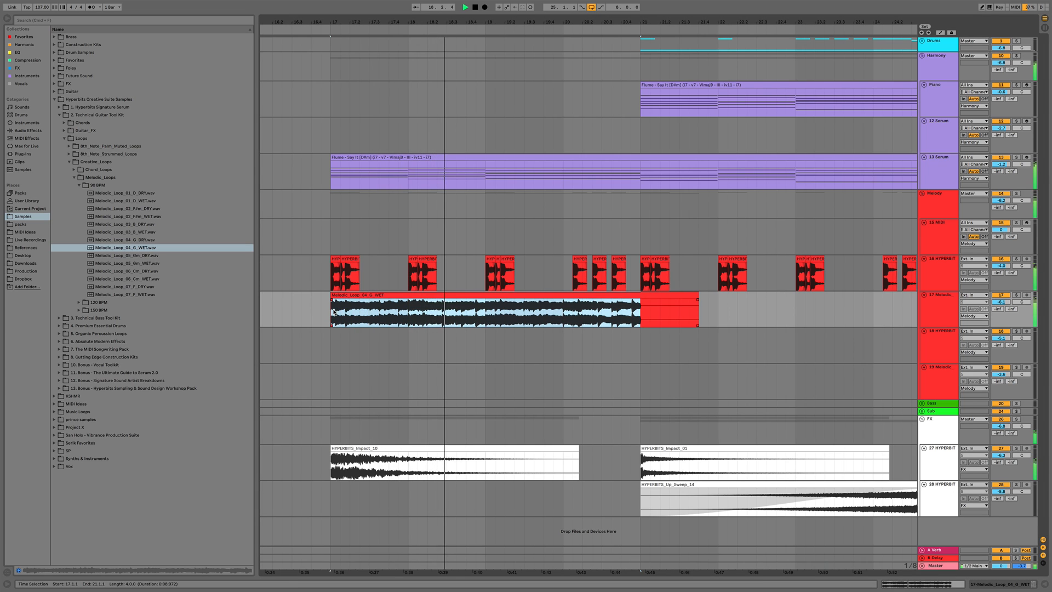
key("super+d")
Lower the loop track's volume slightly and open its device chain
left_click_drag(461, 22, 464, 3)
key("shift+Tab")
left_click_drag(1001, 302, 1001, 308)
left_click(937, 313)
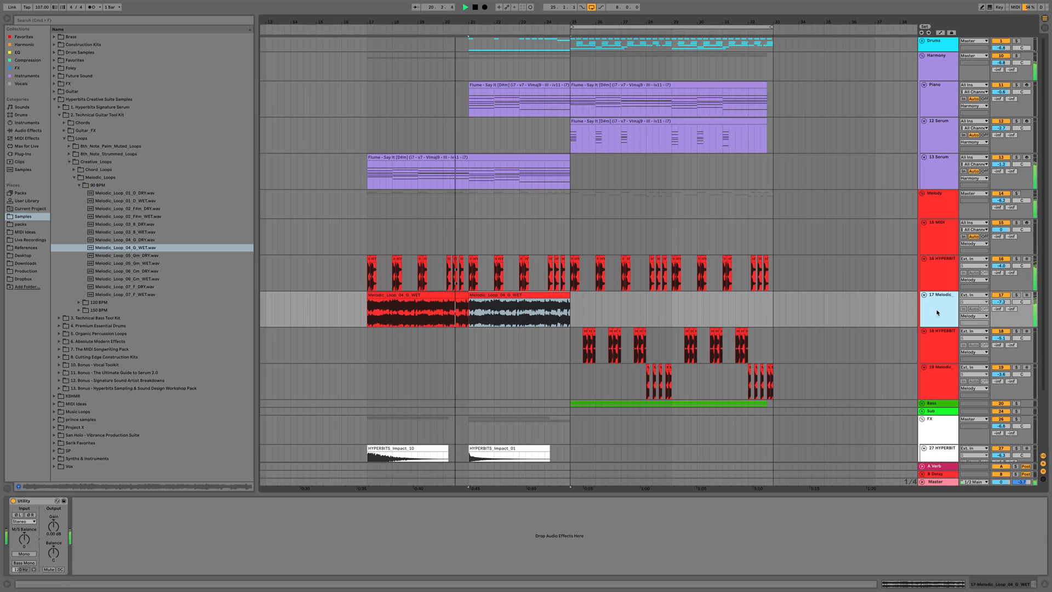
Add Sonalksis Creative Filter Stereo, RC-20 Retro Color and The Kings Microphones to the loop track's chain
left_click(18, 68)
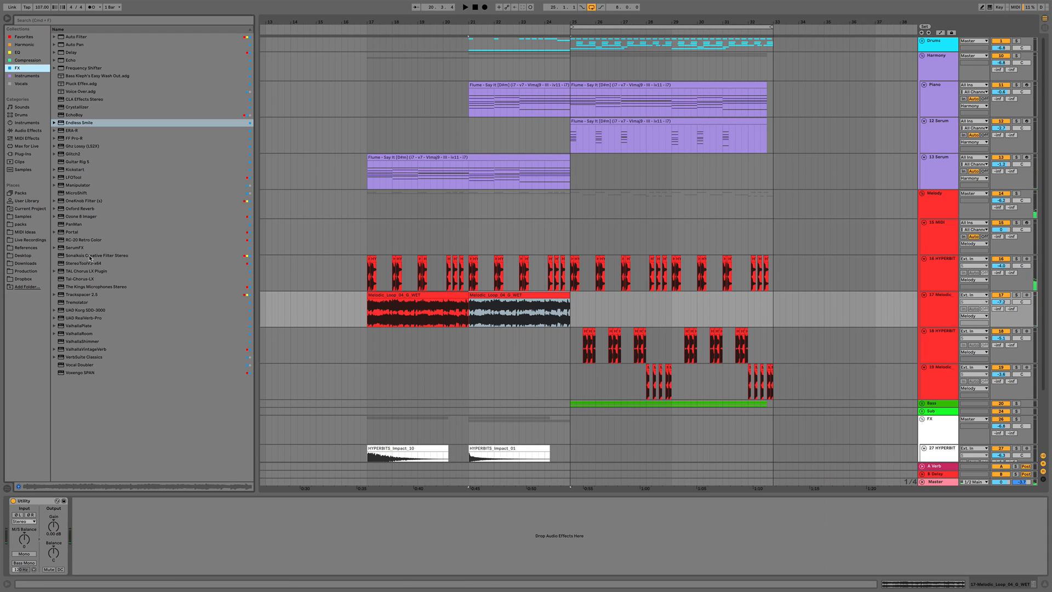
left_click_drag(79, 256, 103, 270)
left_click_drag(177, 534, 177, 534)
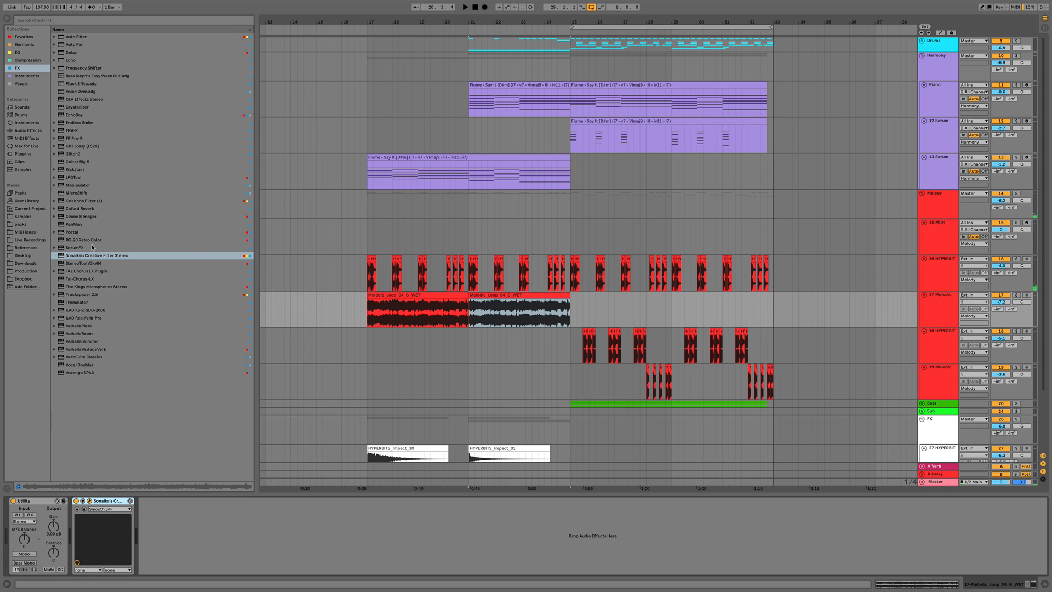
left_click_drag(83, 240, 78, 545)
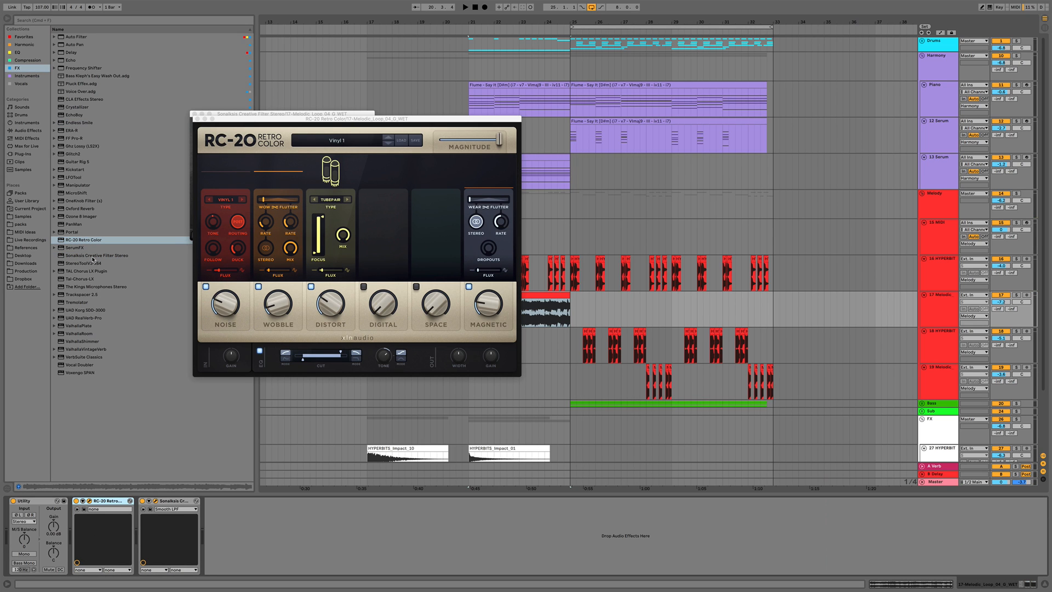
left_click_drag(77, 287, 86, 552)
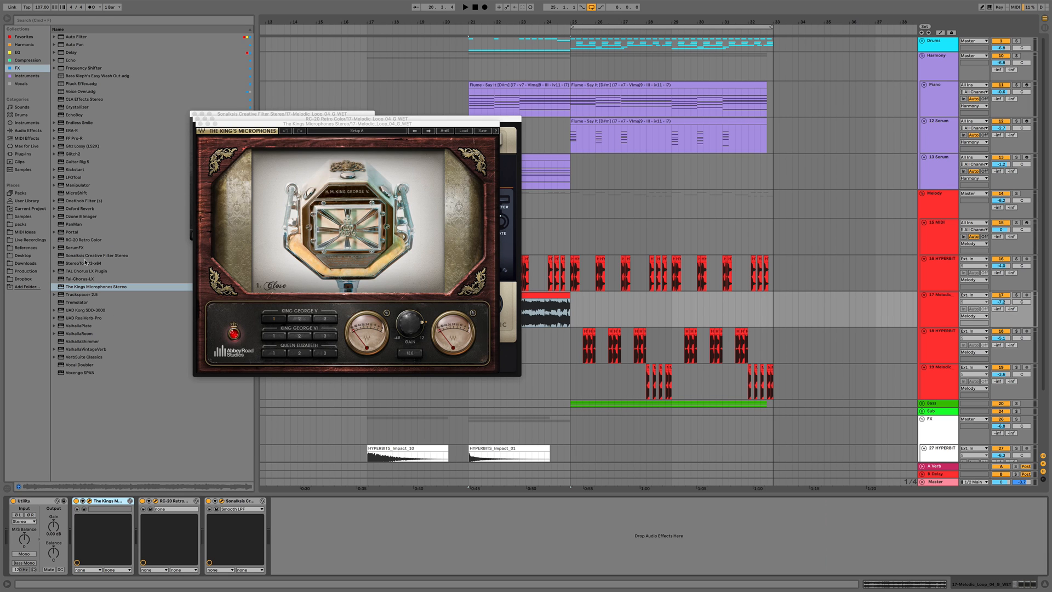
Add a second Sonalksis Creative Filter, close the plugin windows, and delete the extra filter
left_click_drag(82, 258, 335, 520)
left_click_drag(231, 134, 625, 151)
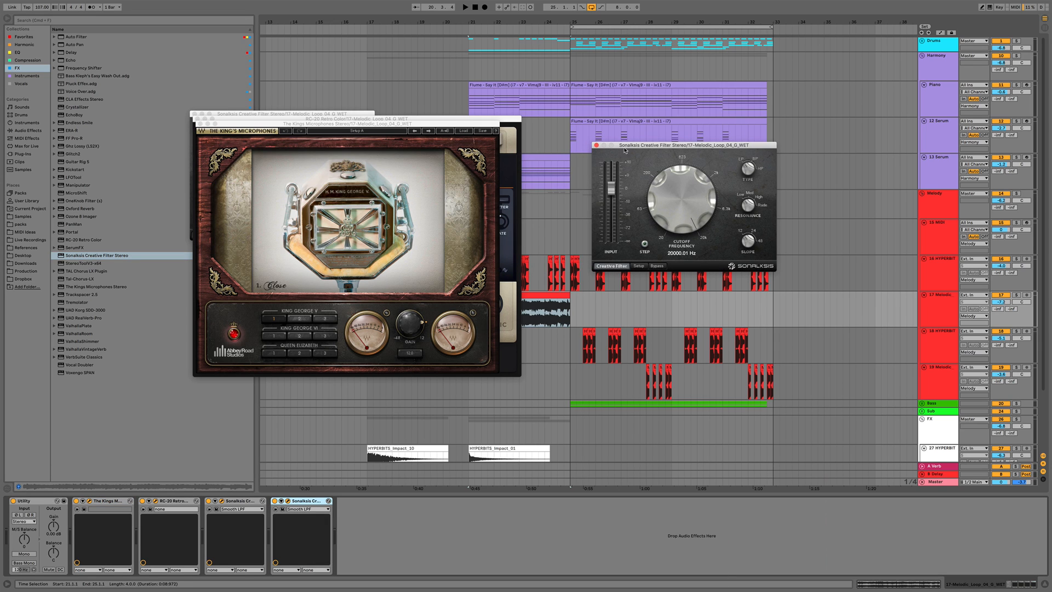
left_click(200, 123)
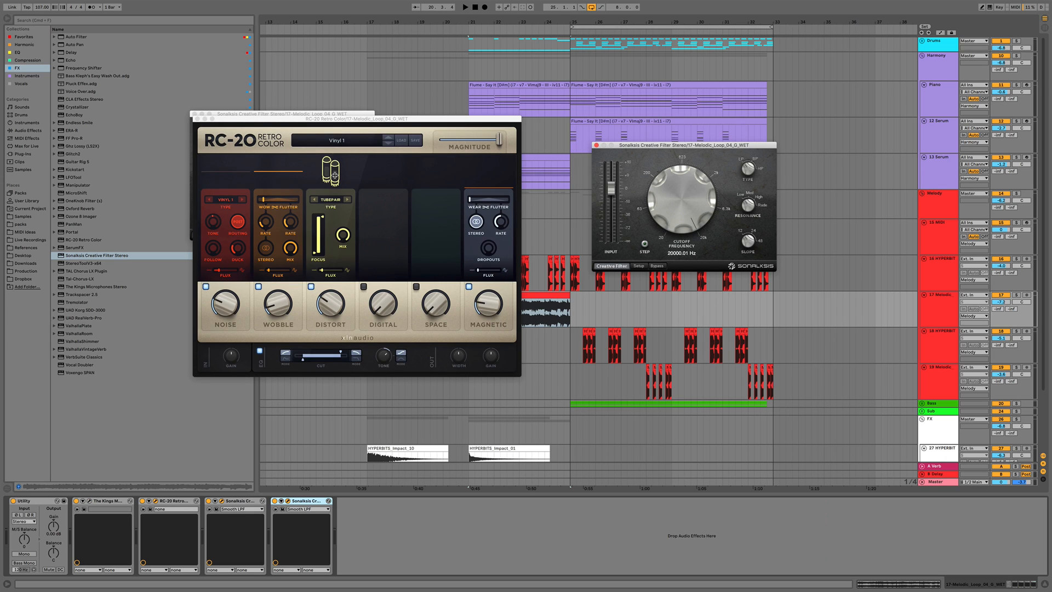
left_click(198, 119)
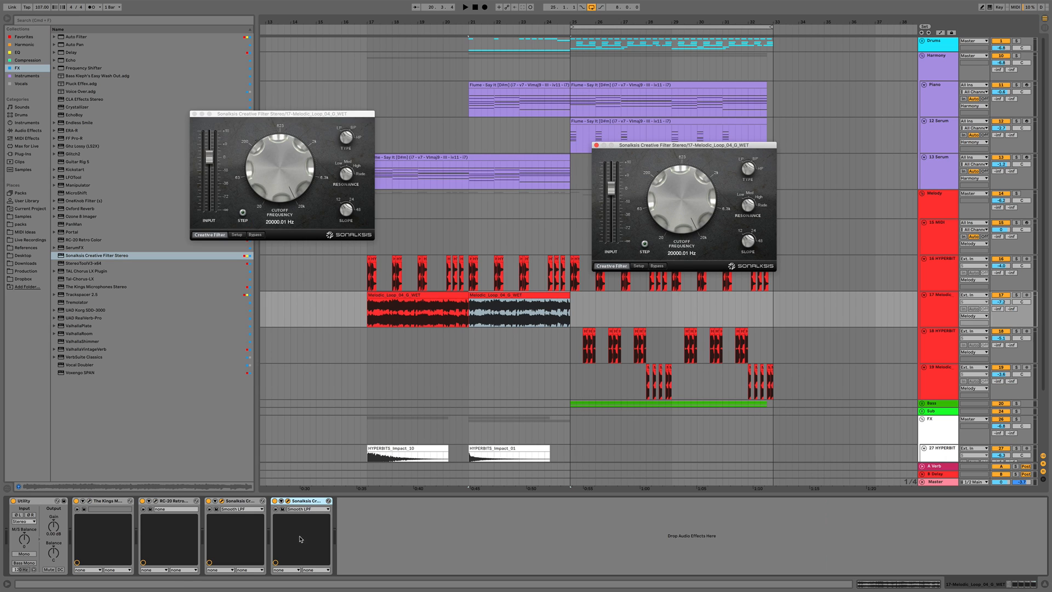
left_click(308, 501)
key("Delete")
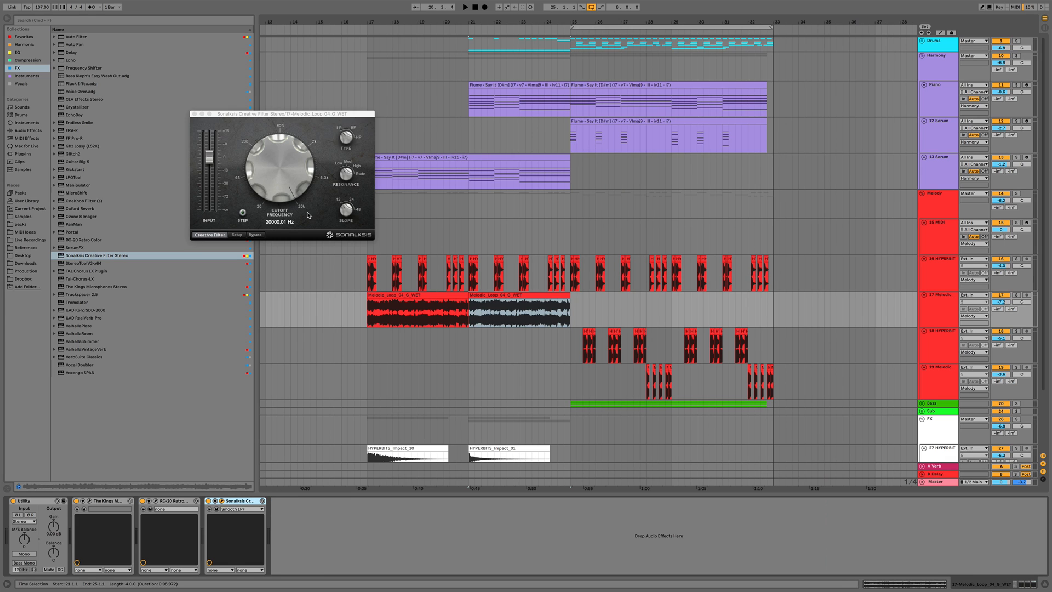
Add Valhalla VintageVerb to the loop track with mix 48.8%, decay 3.75 s and low cut 420 Hz
mouse_move(282, 175)
left_mouse_down()
mouse_move(279, 205)
mouse_move(281, 175)
left_mouse_up()
key("space")
left_click(194, 114)
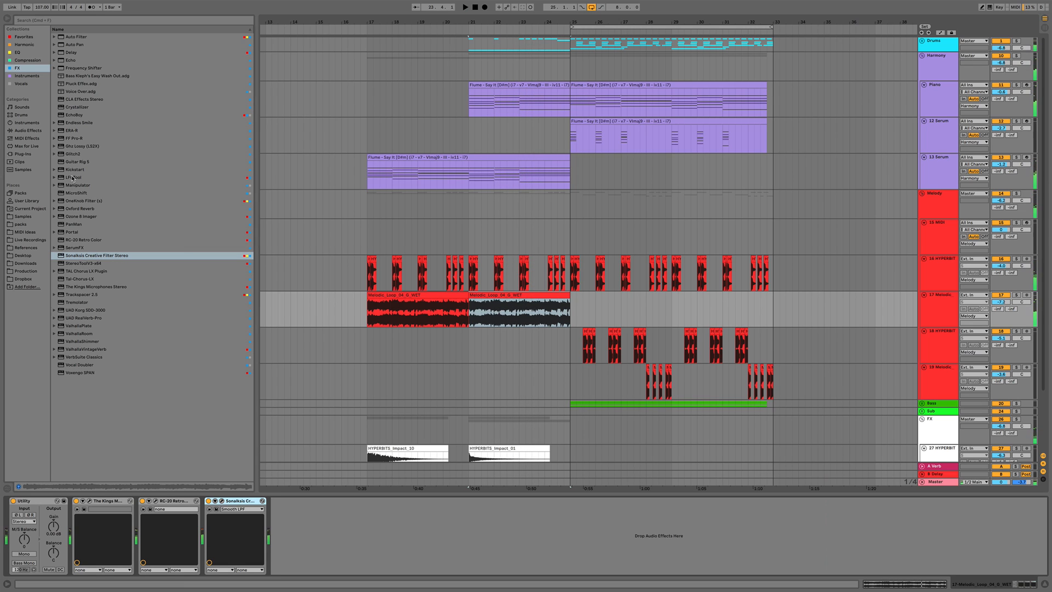
left_click(78, 349)
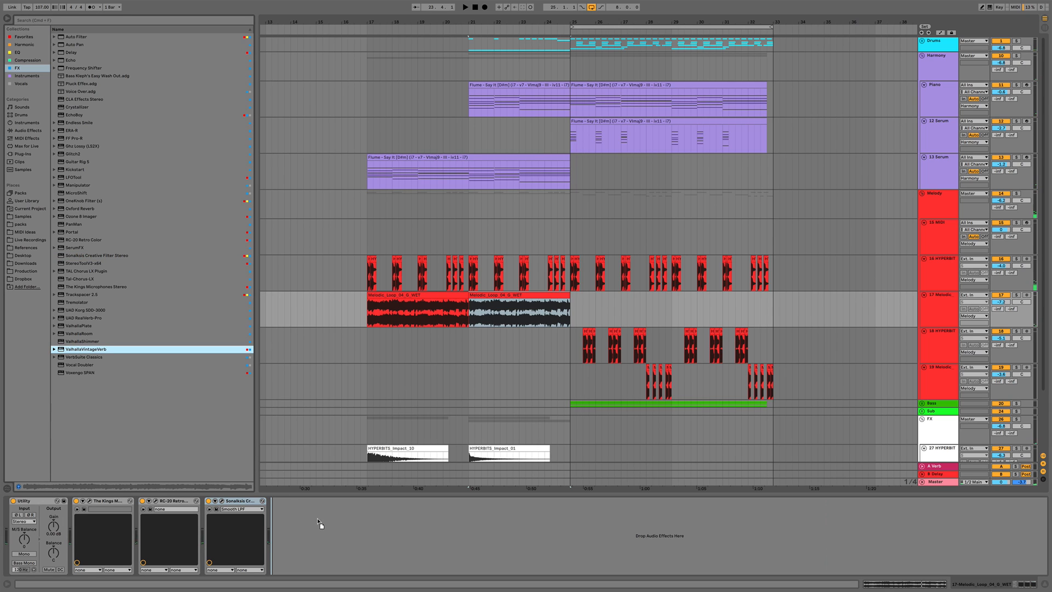
left_click_drag(300, 526, 318, 503)
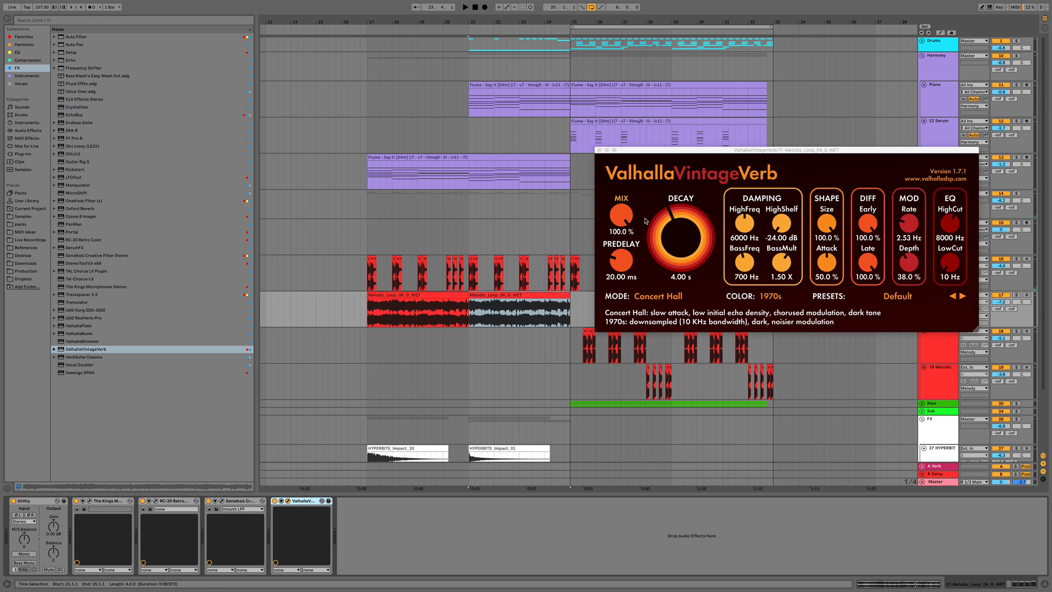
left_click_drag(616, 218, 618, 247)
key("space")
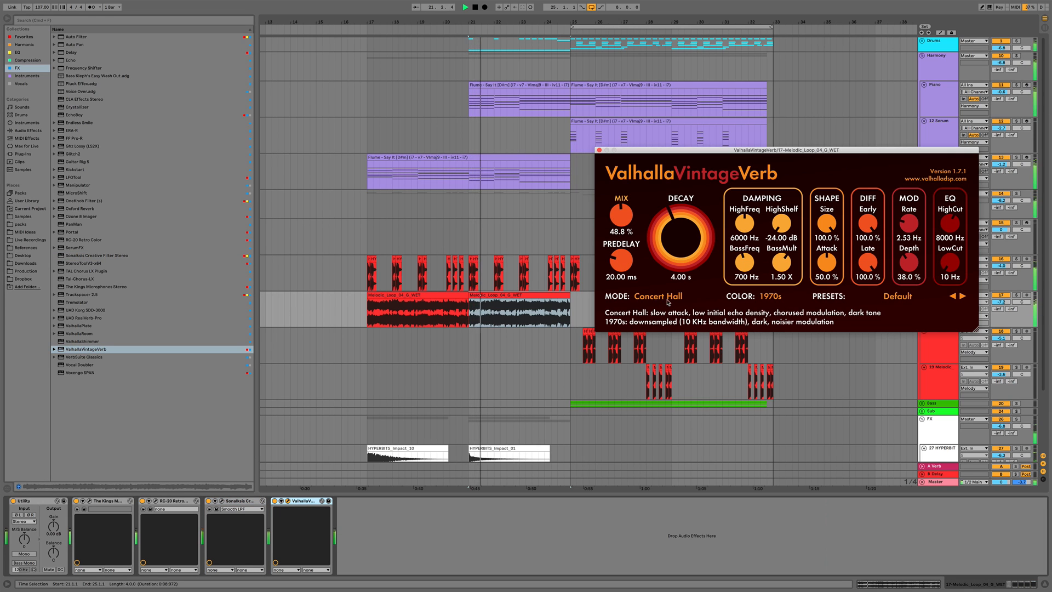
left_click_drag(691, 247, 692, 249)
left_click_drag(950, 264, 950, 248)
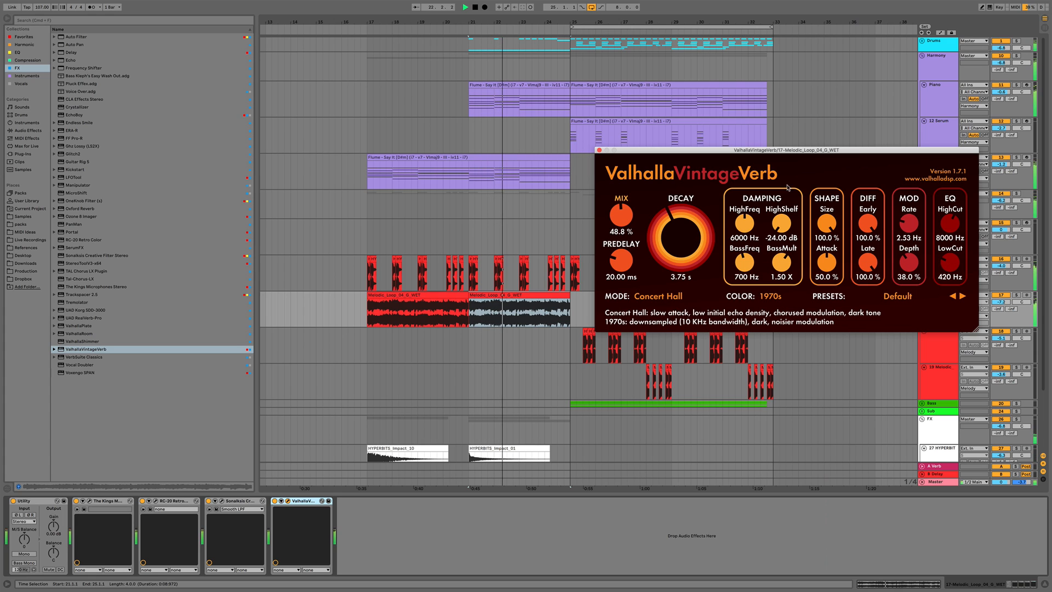
left_click(600, 150)
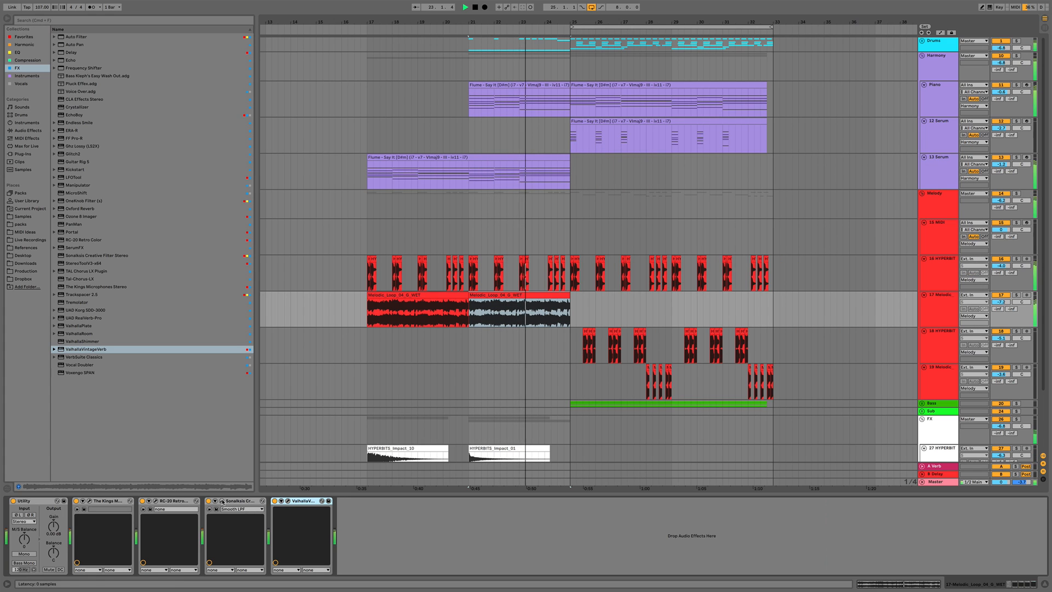
Draw filter cutoff automation rising at the end of the second loop clip and lower the track volume
key("a")
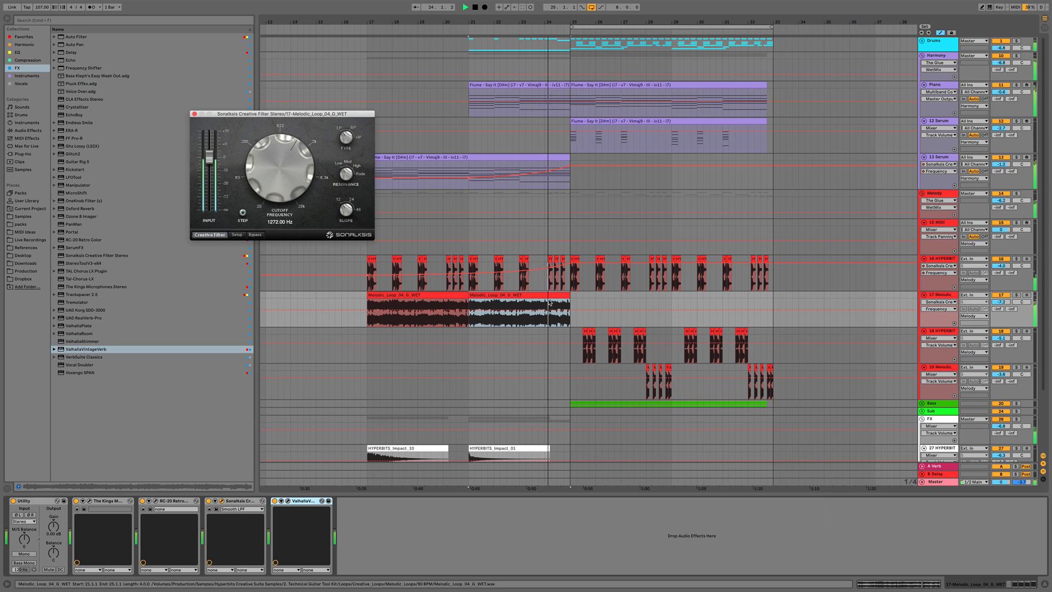
left_click(545, 310)
left_click_drag(570, 310, 570, 304)
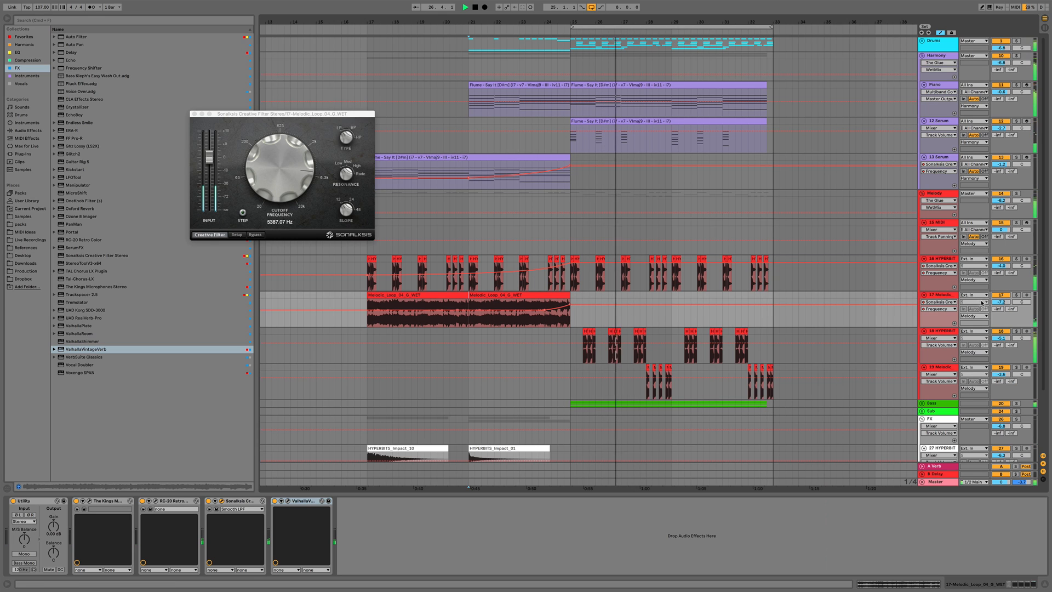
left_click_drag(1000, 301, 1001, 316)
key("space")
Paste a copy of the loop clip at bar 29 and play it back
left_click(533, 296)
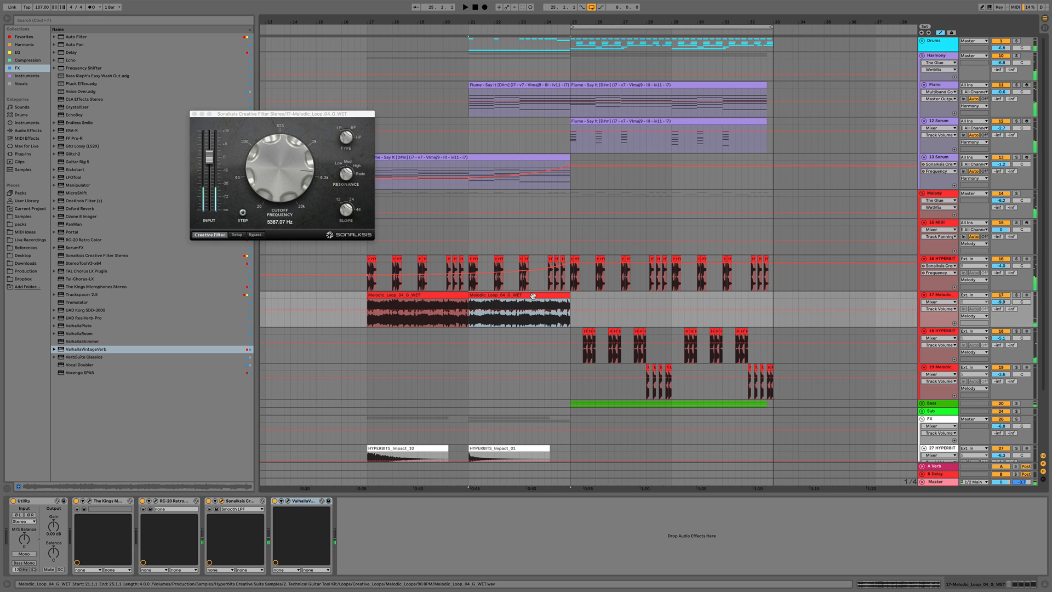
left_click(677, 295)
key("super+v")
key("space")
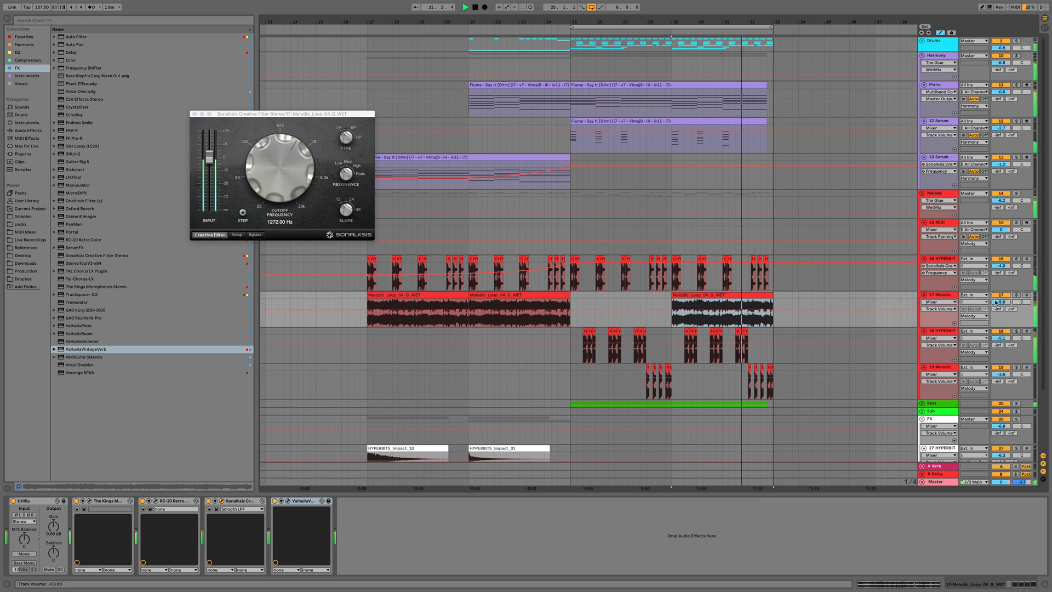
Chop the pasted loop clip into shorter pieces around bars 29 to 30
left_click(195, 114)
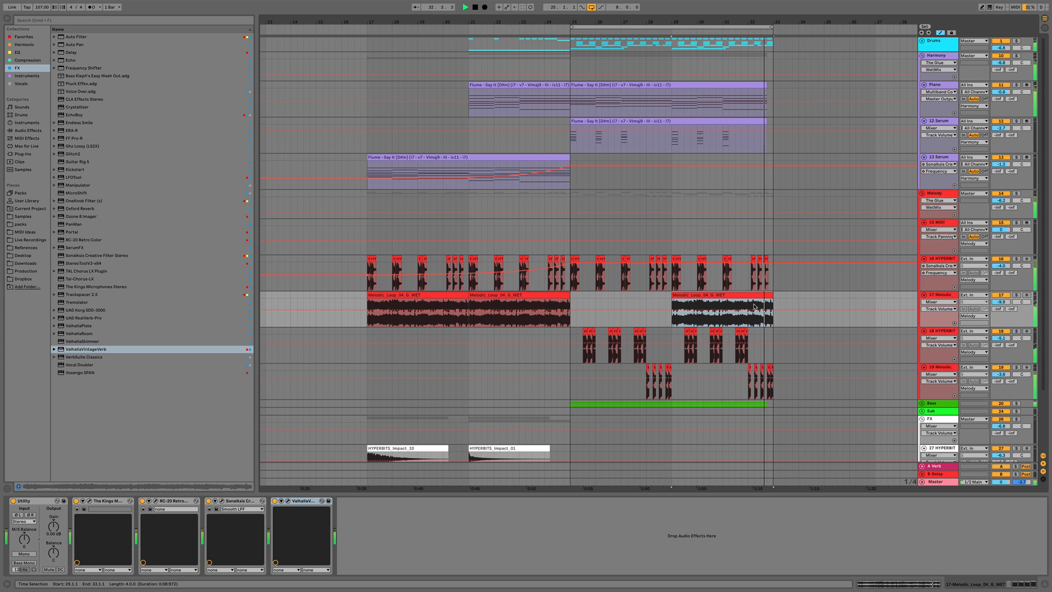
double_click(711, 295)
key("space")
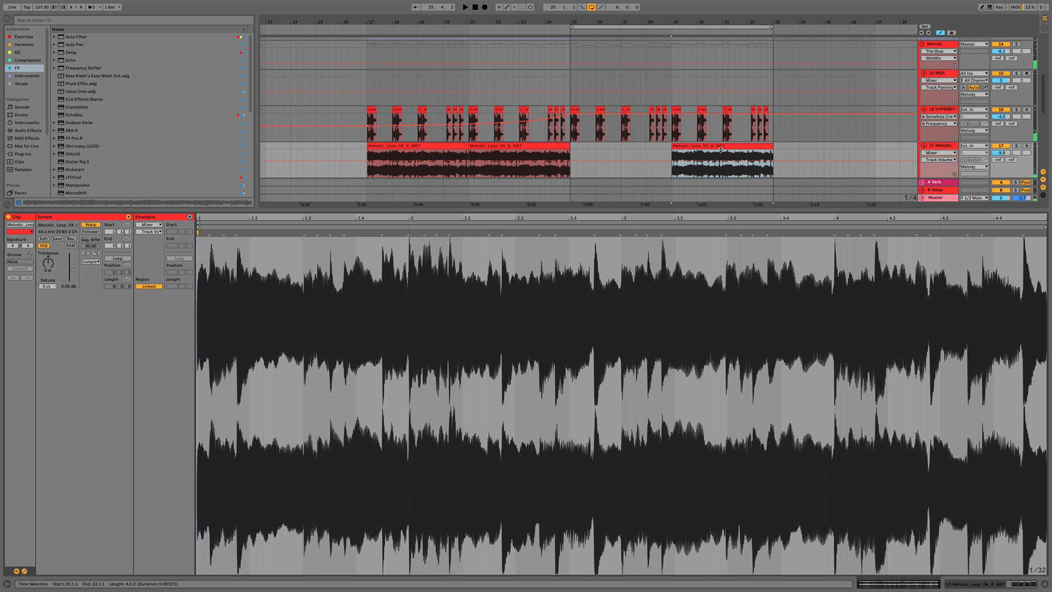
key("super+alt+l")
left_click_drag(691, 17, 661, 304)
left_click(658, 305)
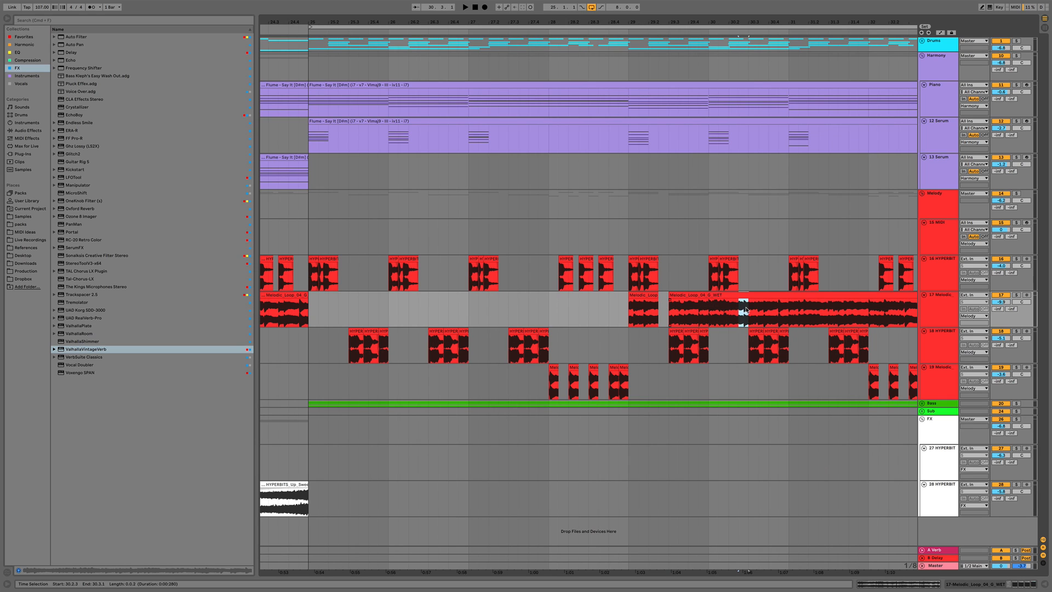
left_click(631, 316)
key("space")
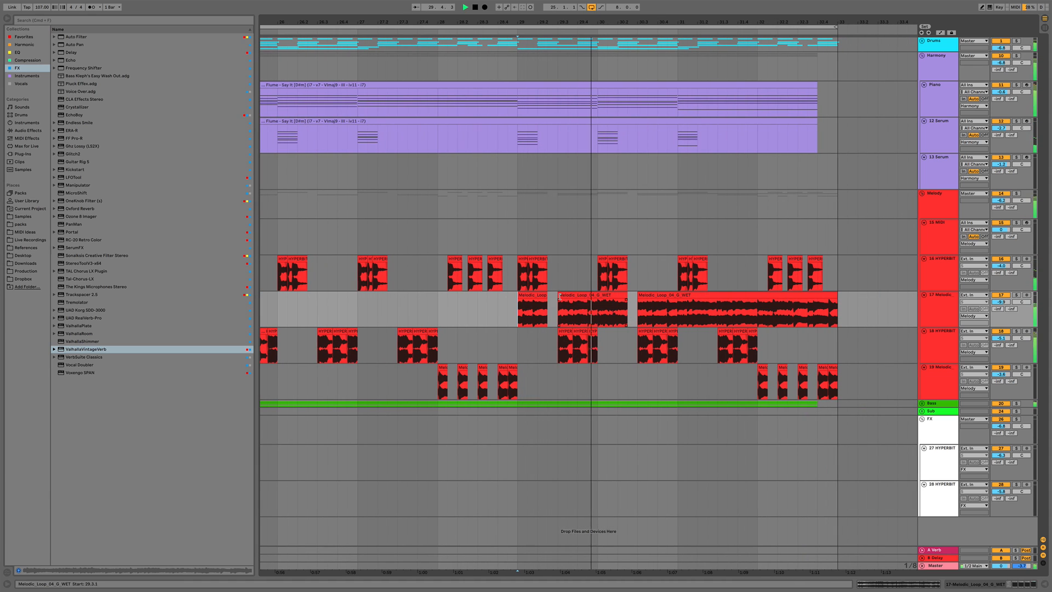
Move one chopped piece later and cut gaps into the end of the loop clip for a stutter pattern
left_click_drag(559, 296, 599, 296)
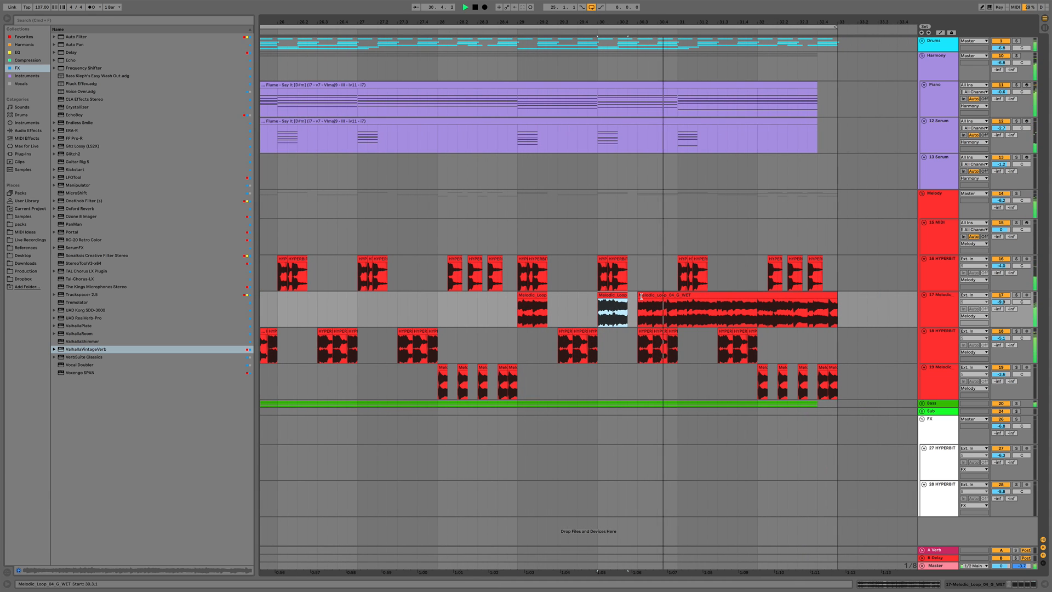
left_click_drag(708, 315, 768, 312)
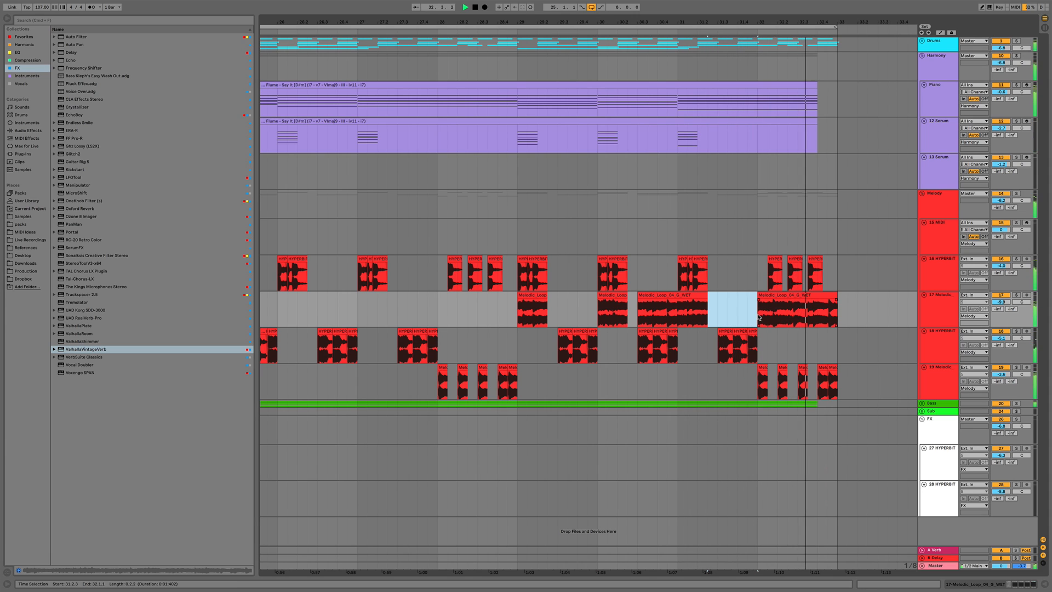
left_click(759, 317)
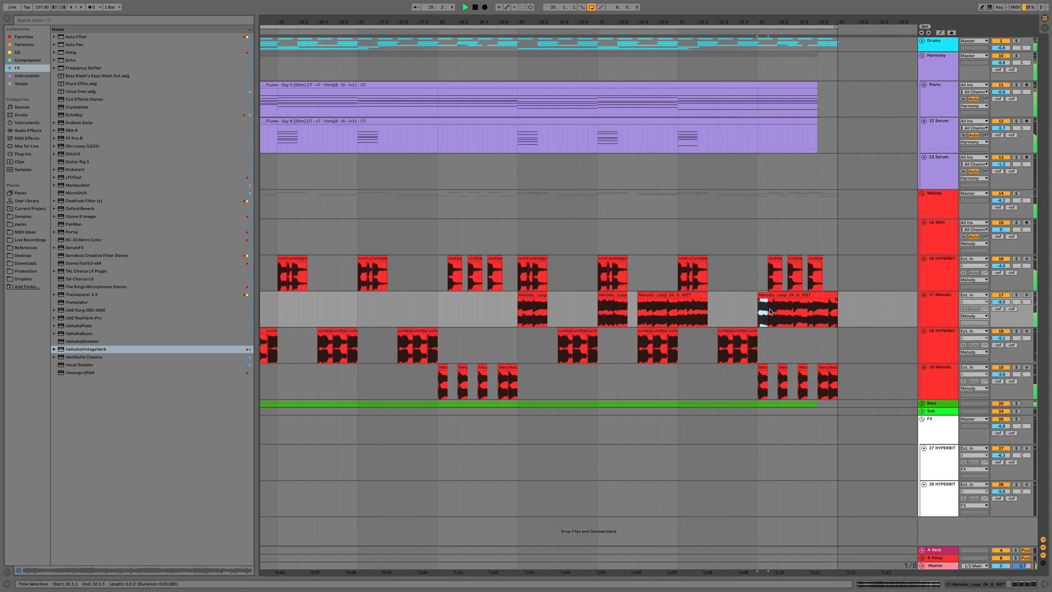
left_click_drag(769, 311, 813, 316)
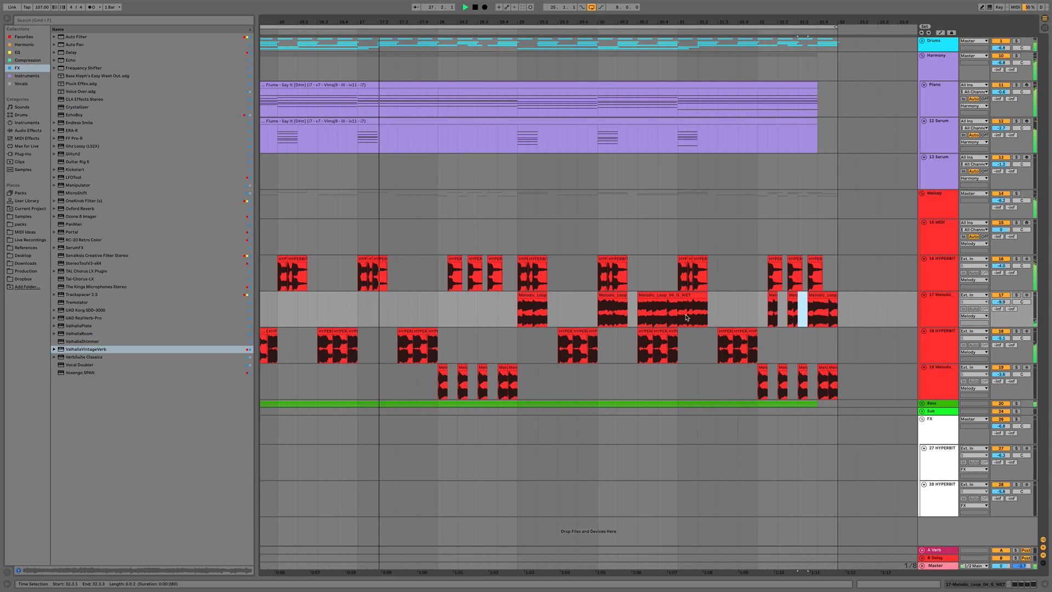
Delete the filter frequency automation across the end of the melodic loop track and flatten the remaining line
scroll(532, 89, "down", 2)
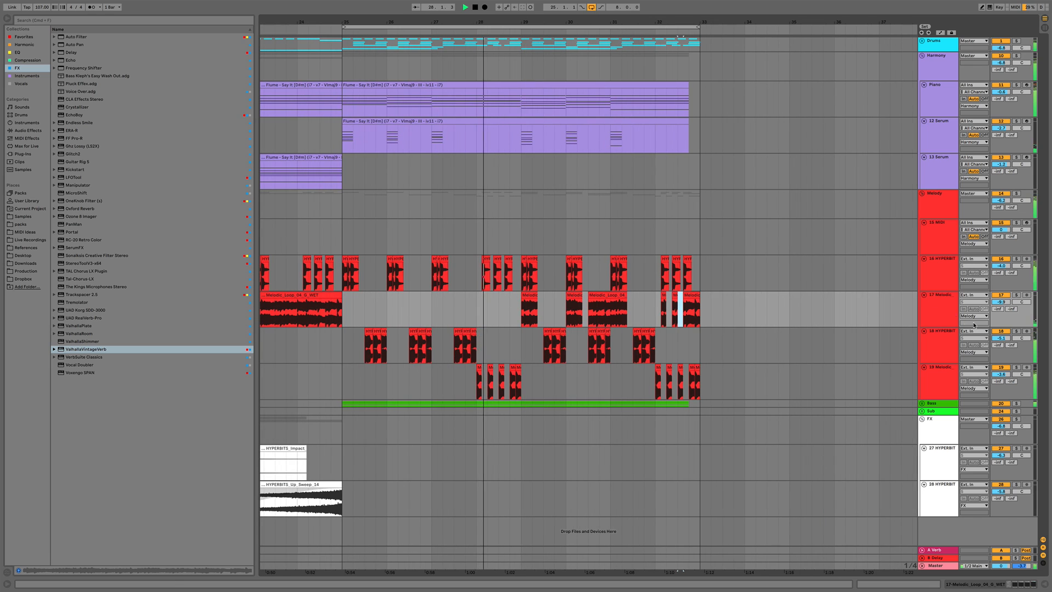
left_click(935, 310)
double_click(934, 310)
key("a")
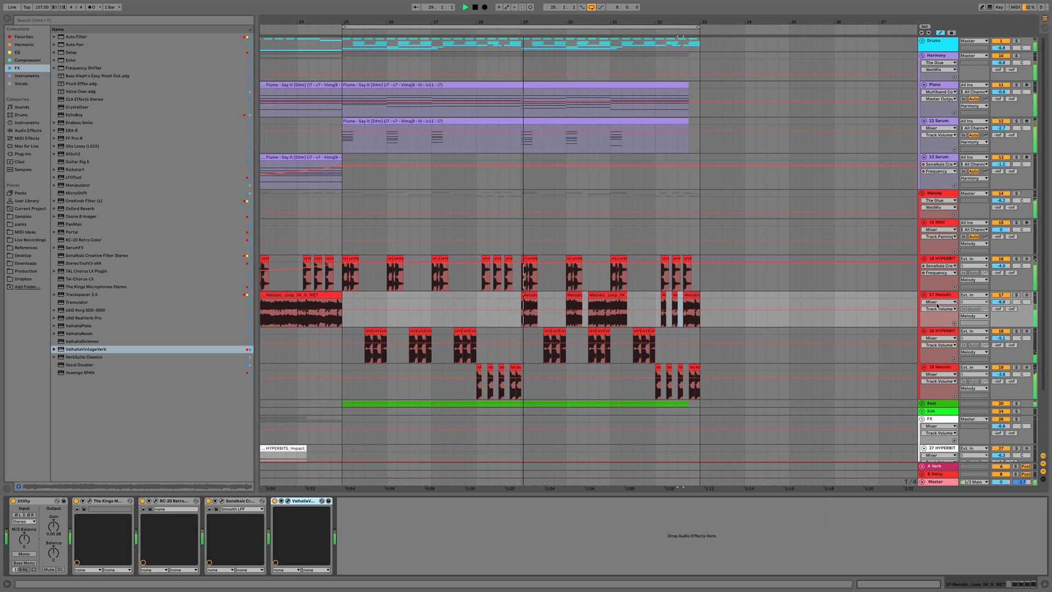
left_click(937, 302)
left_click(957, 333)
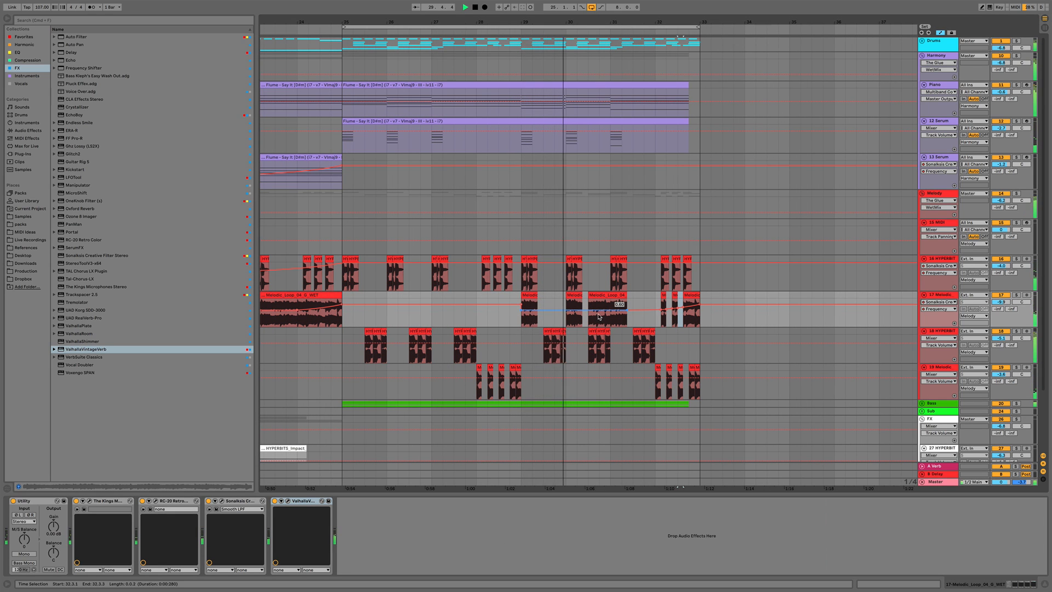
left_click_drag(722, 310, 561, 324)
key("Delete")
left_click_drag(700, 310, 700, 305)
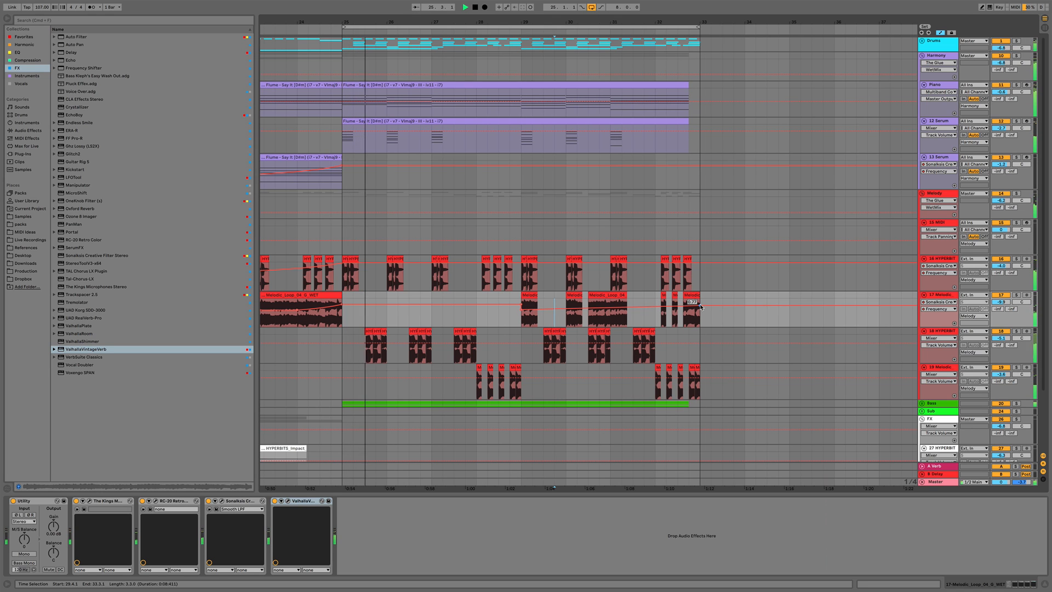
key("a")
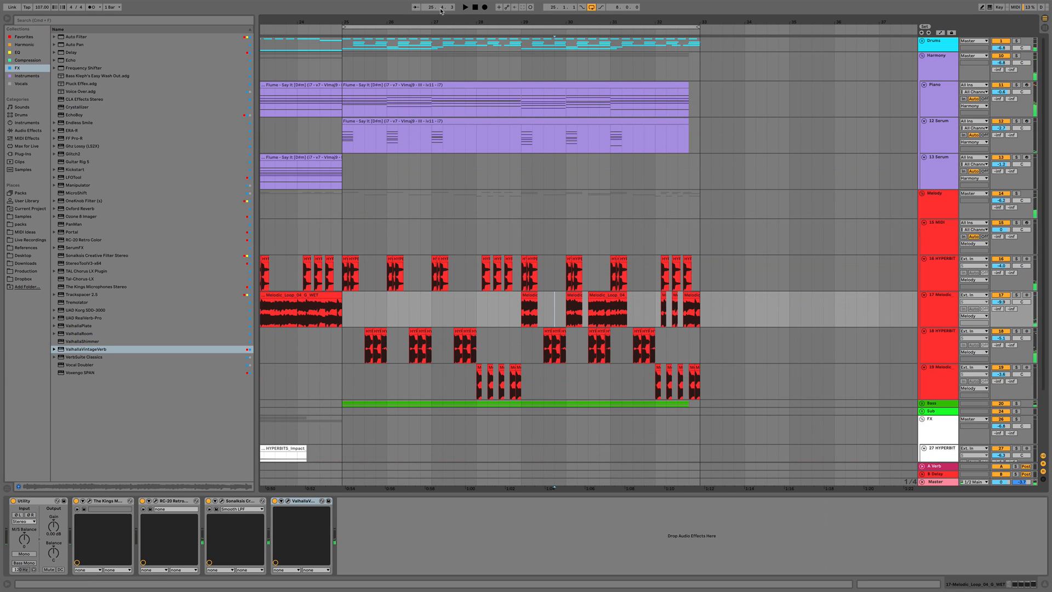
Play back the arrangement from bar 17 to hear the chopped melodic loop section
left_click_drag(487, 20, 487, 11)
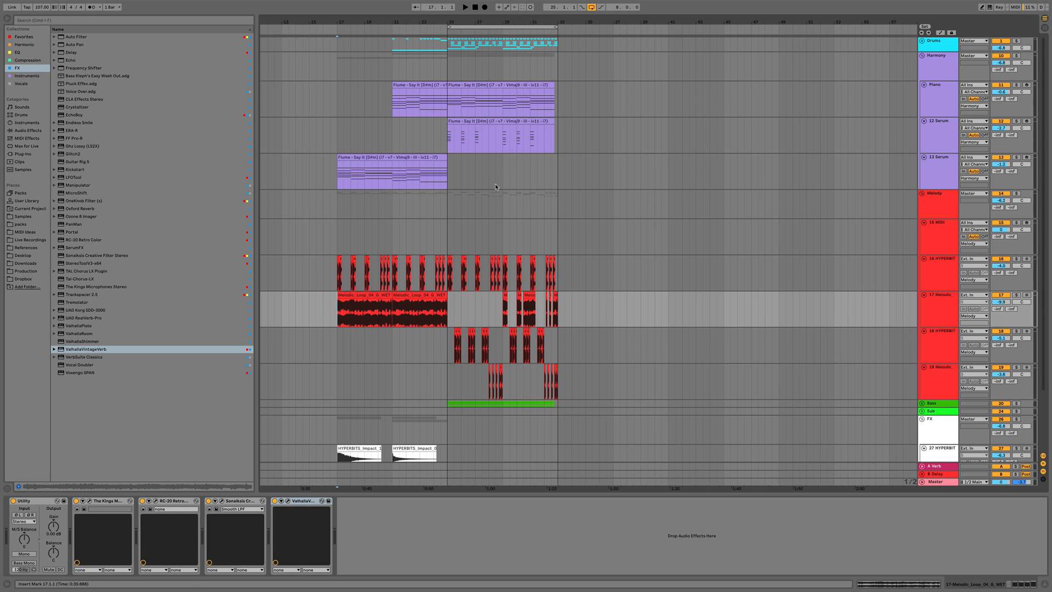
left_click(590, 9)
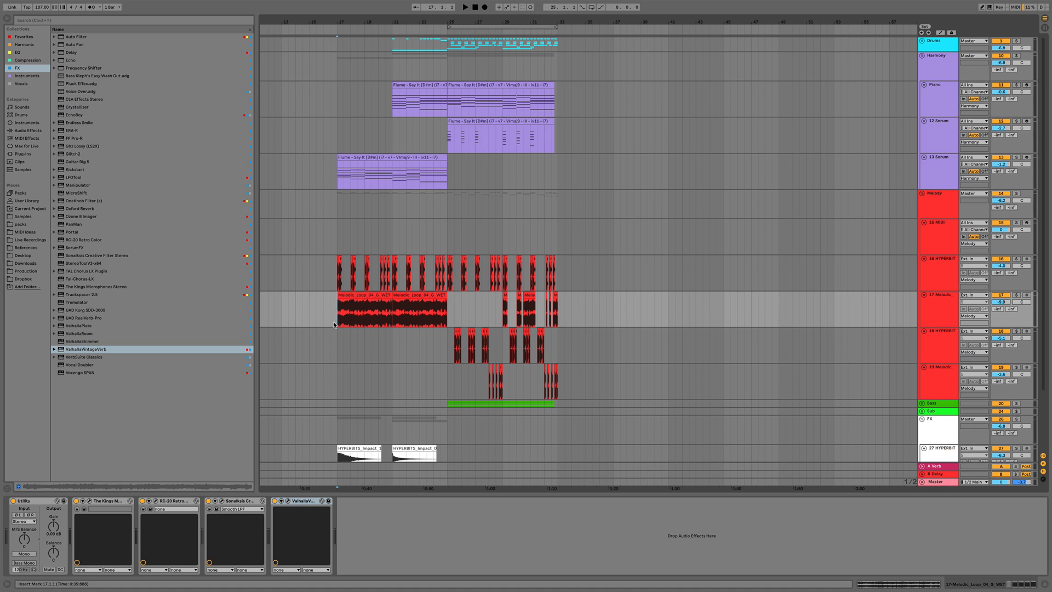
key("space")
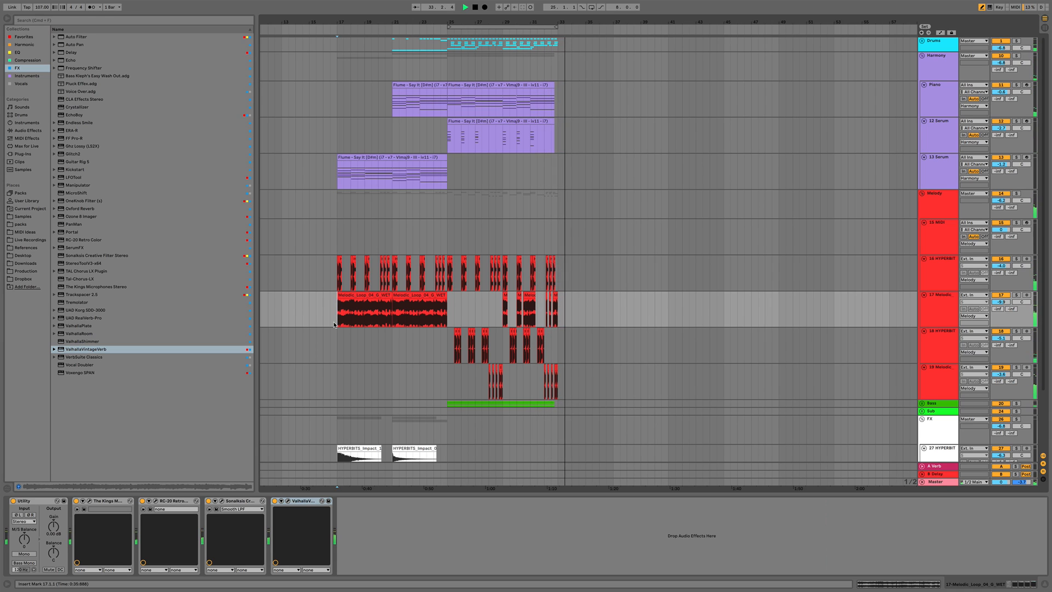
key("space")
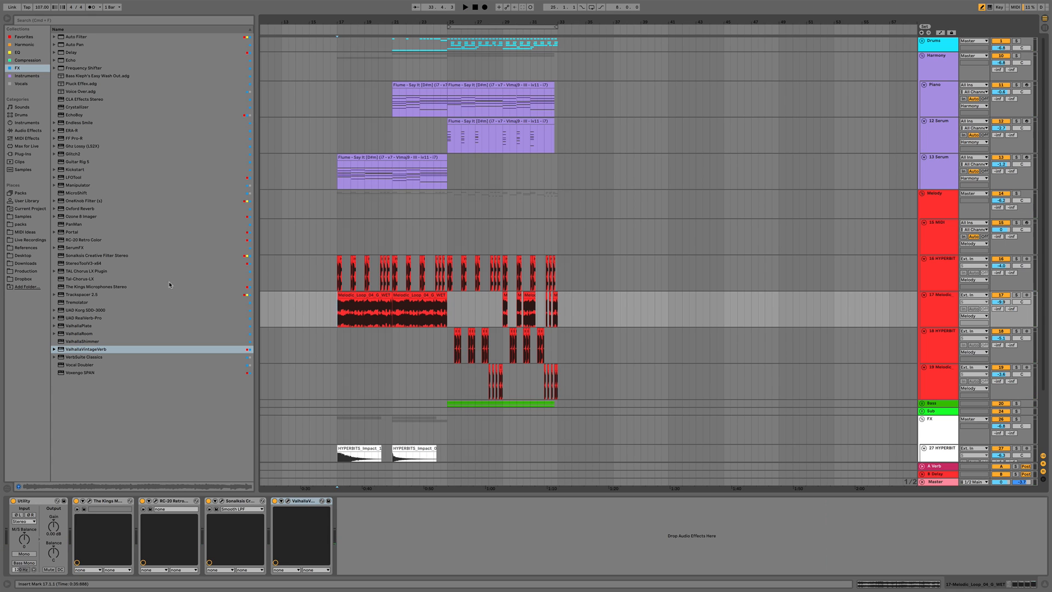
Browse the Samples collection and open the Hyperbits Creative Suite's Technical Guitar Tool Kit folder
left_click(23, 217)
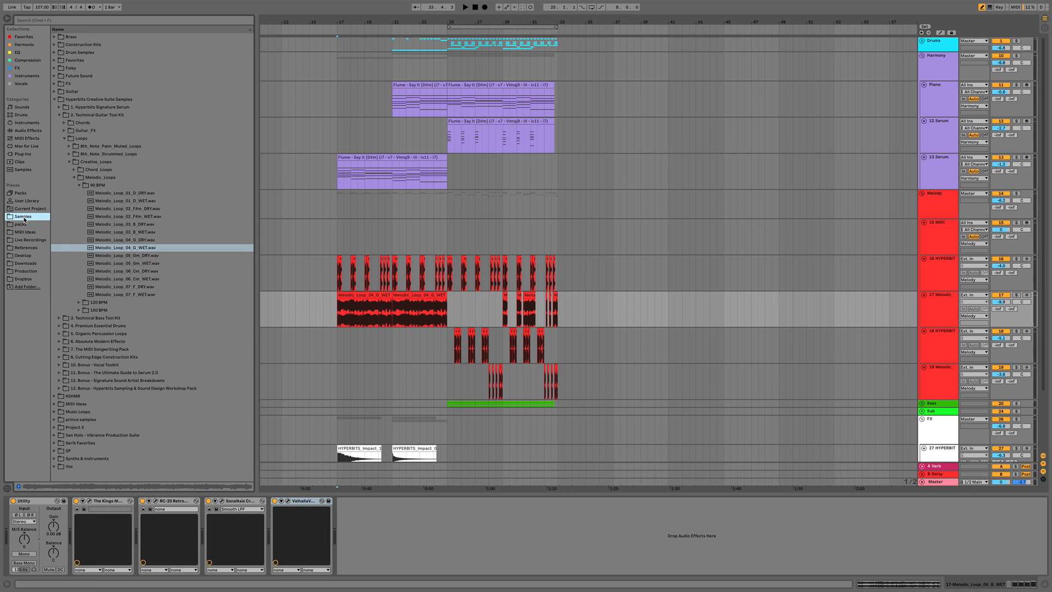
left_click(55, 99)
left_click(54, 99)
left_click(85, 116)
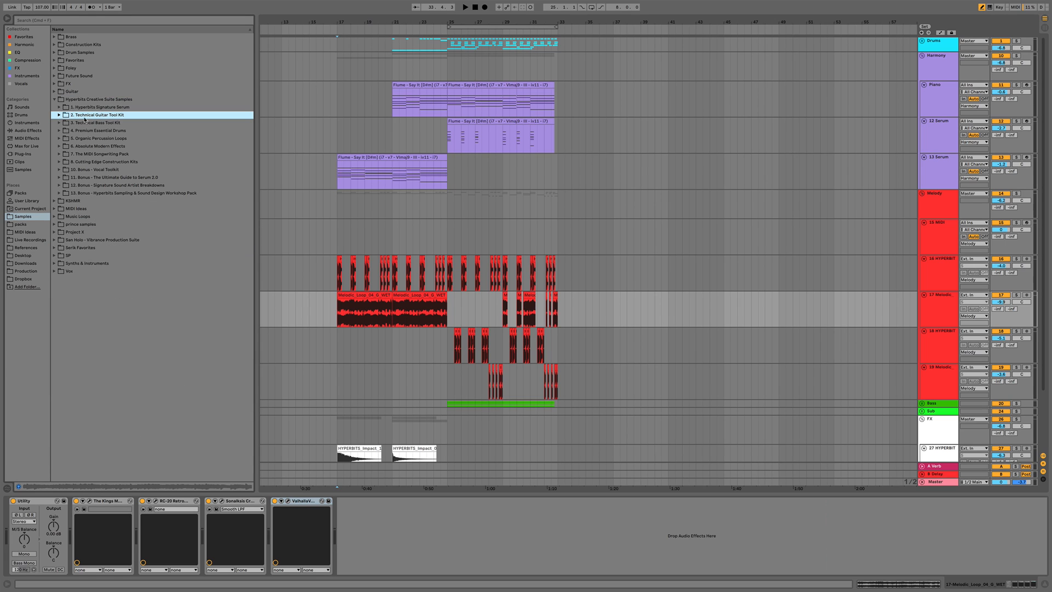